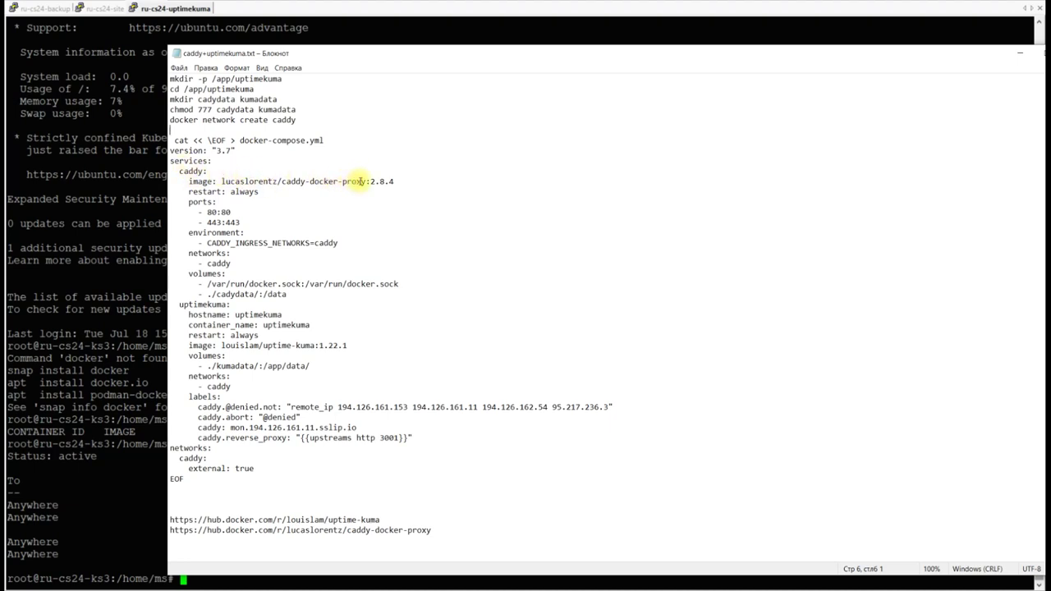
- Examine the caddy service's lucaslorentz/caddy-docker-proxy image line and the allowed remote IP list in the compose text
{"action": "left_click_drag", "start_coordinate": [364, 181], "coordinate": [289, 182]}
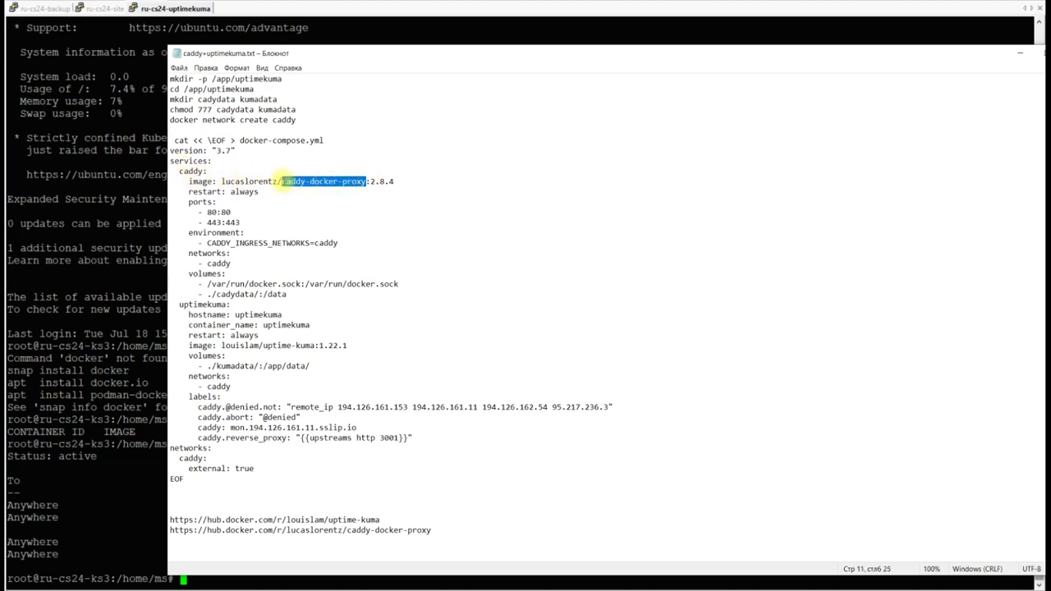
{"action": "left_click", "coordinate": [284, 180]}
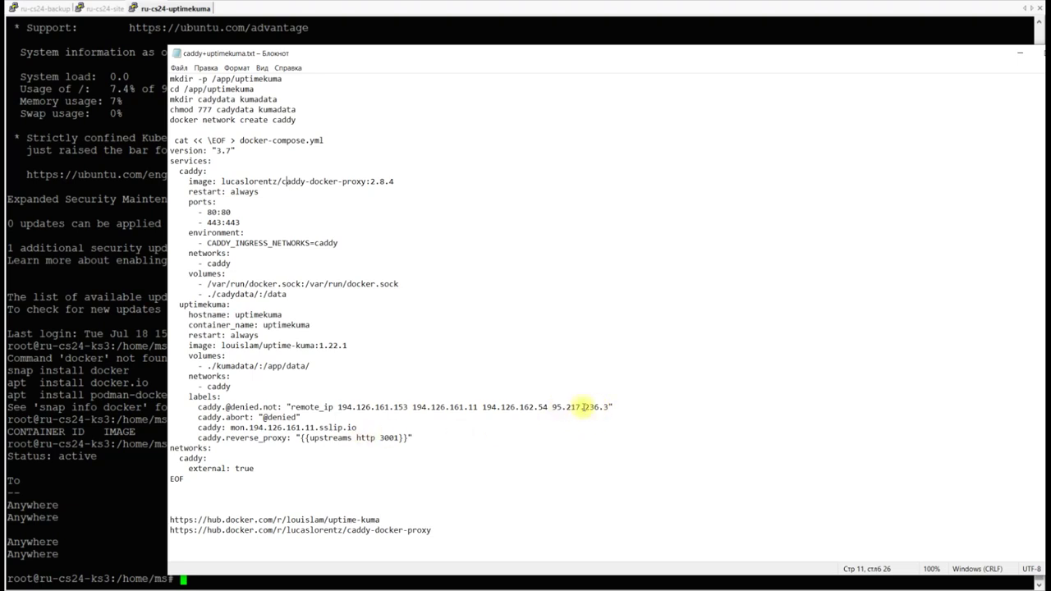
{"action": "left_click", "coordinate": [436, 406]}
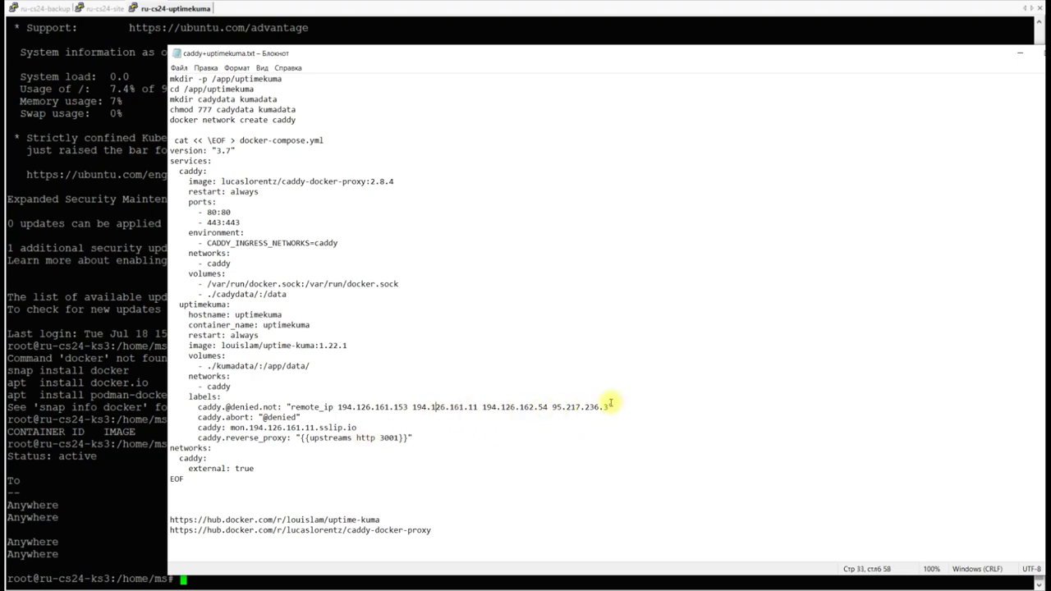
{"action": "left_click_drag", "start_coordinate": [610, 404], "coordinate": [338, 403]}
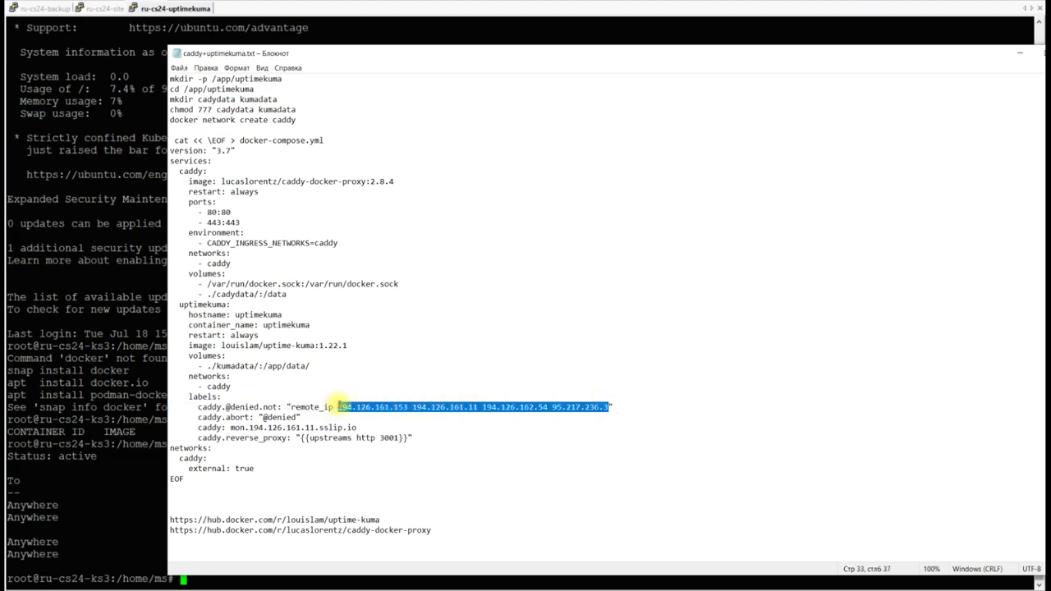
{"action": "left_click", "coordinate": [338, 406]}
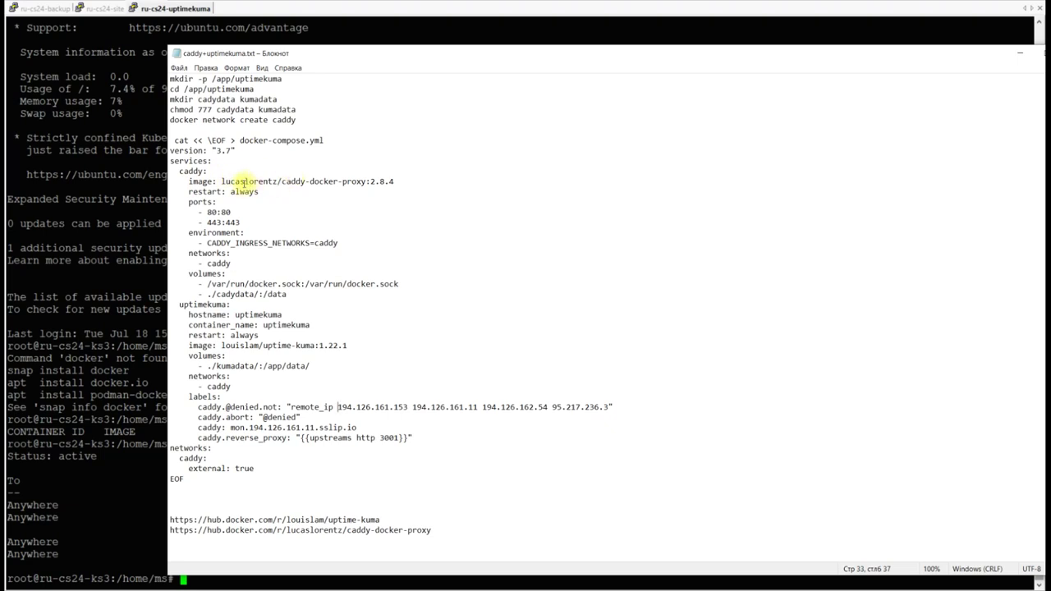
{"action": "double_click", "coordinate": [425, 182]}
{"action": "left_click", "coordinate": [211, 182]}
{"action": "left_click_drag", "start_coordinate": [191, 187], "coordinate": [381, 181]}
{"action": "left_click", "coordinate": [387, 188]}
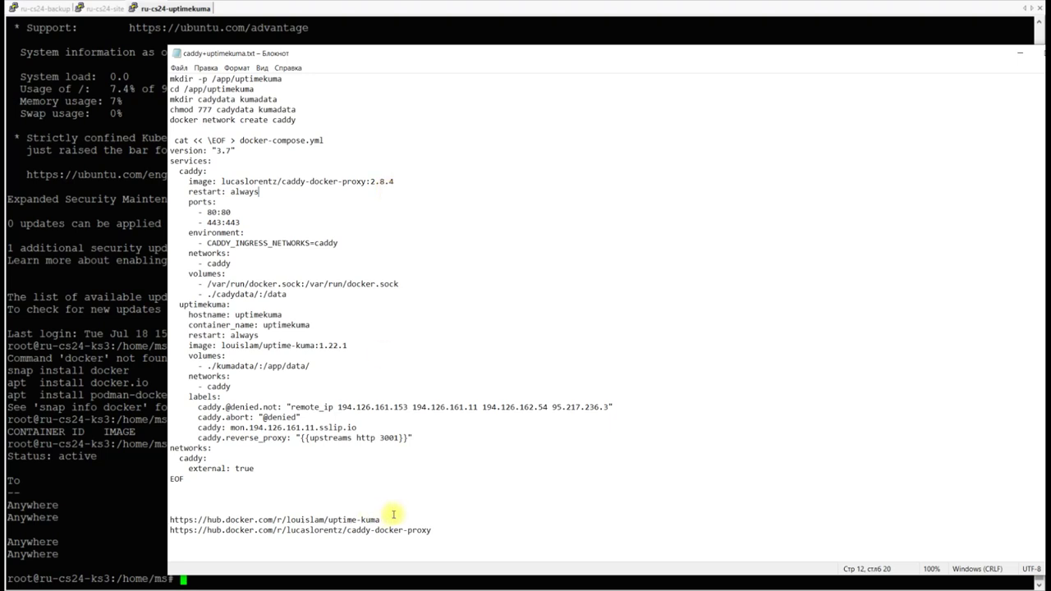
- Copy the louislam/uptime-kuma Docker Hub link from the notes and open it in the private Firefox window
{"action": "left_click_drag", "start_coordinate": [396, 517], "coordinate": [165, 519]}
{"action": "key", "text": "ctrl+c"}
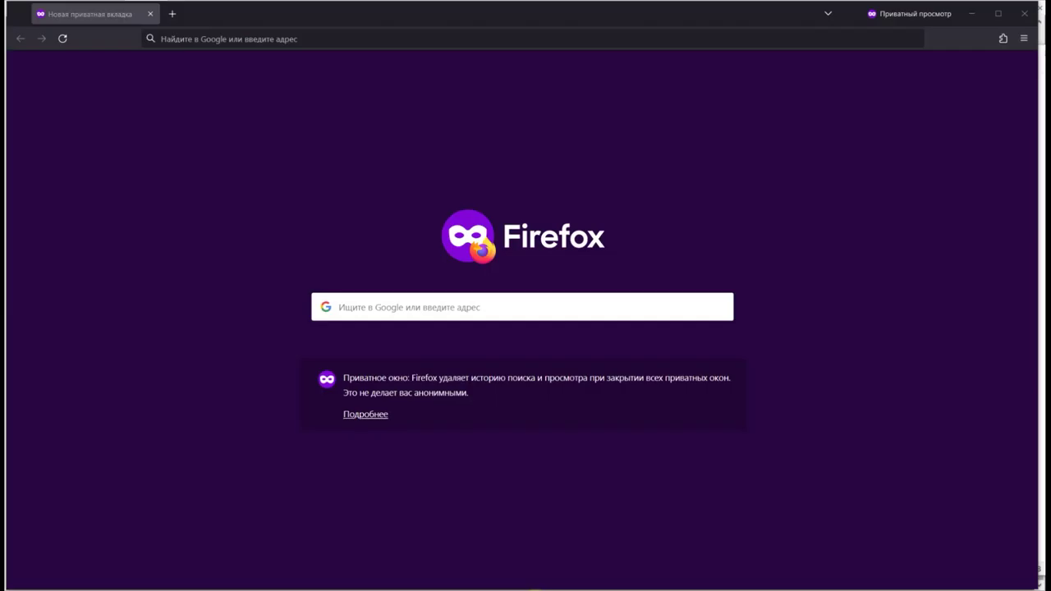
{"action": "left_click", "coordinate": [258, 34]}
{"action": "key", "text": "ctrl+v"}
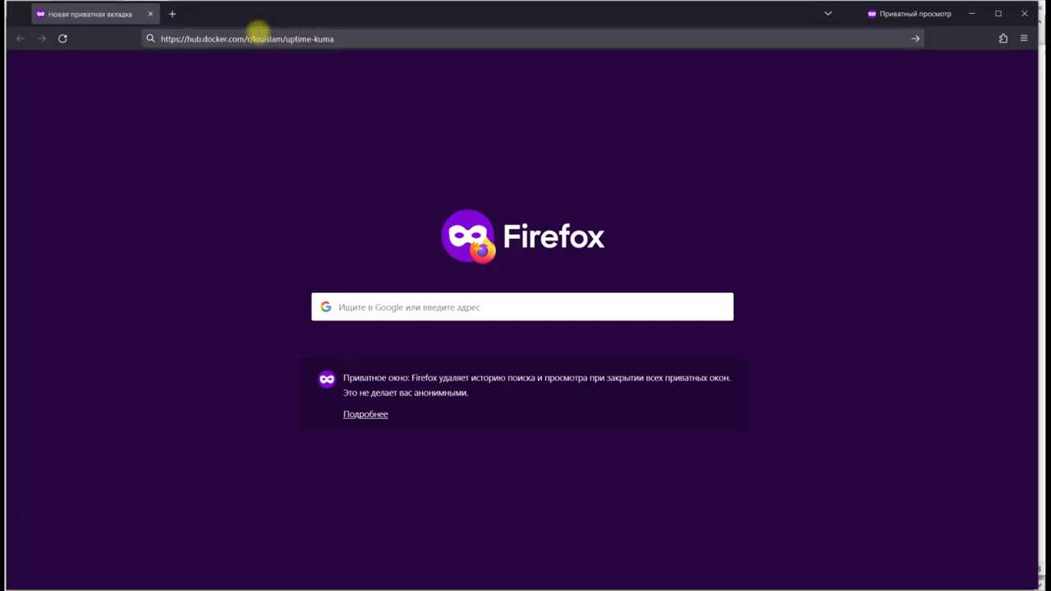
{"action": "key", "text": "Return"}
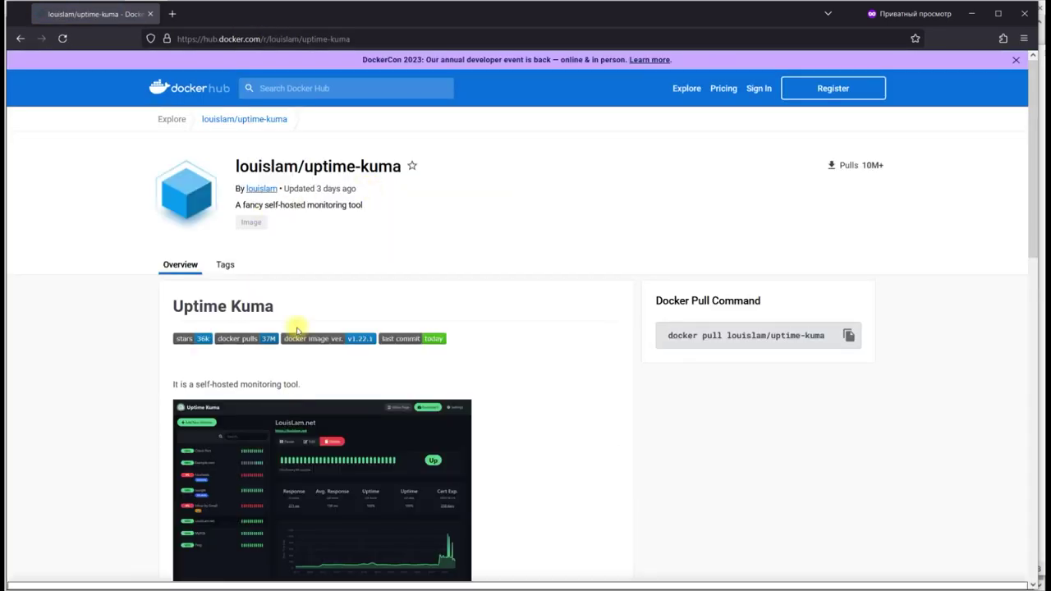
- Open the uptime-kuma image's tag list and look through the available version, Debian and Alpine tags
{"action": "left_click", "coordinate": [220, 265]}
{"action": "scroll", "coordinate": [376, 272], "scroll_direction": "down", "scroll_amount": 3}
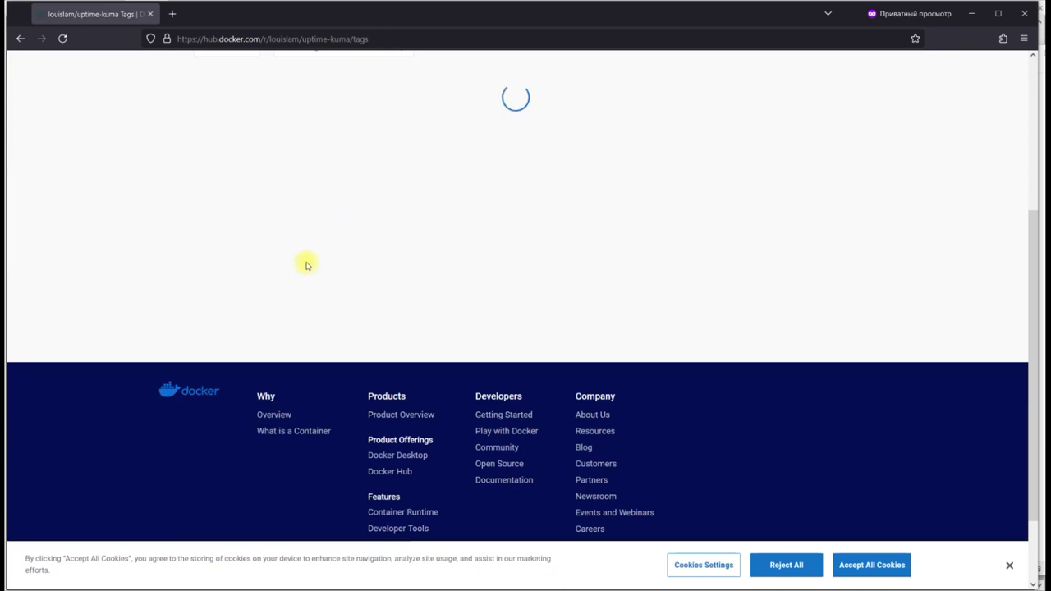
{"action": "scroll", "coordinate": [295, 234], "scroll_direction": "down", "scroll_amount": 10}
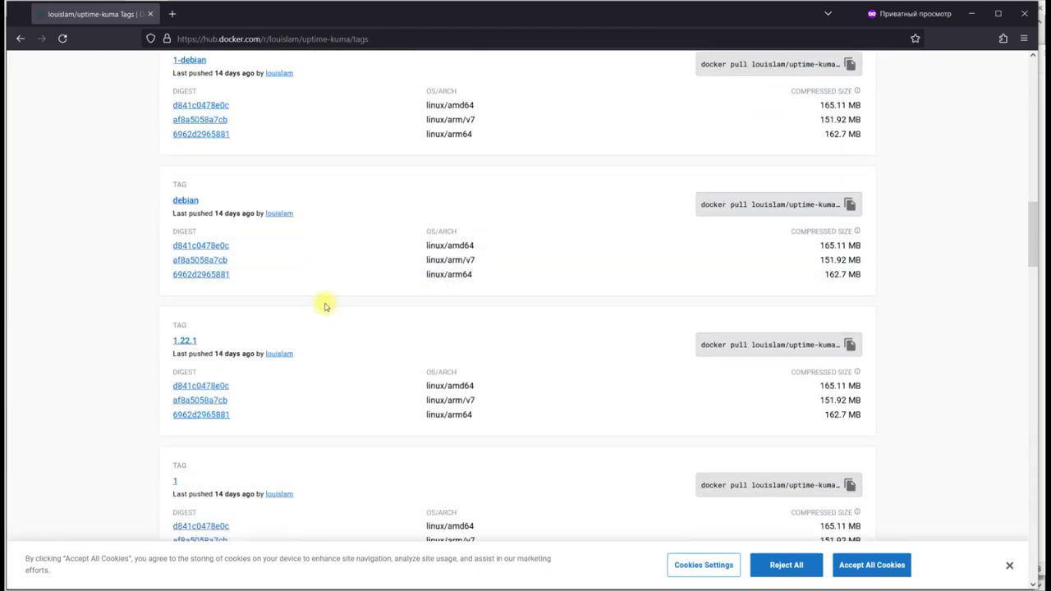
{"action": "left_click_drag", "start_coordinate": [161, 308], "coordinate": [204, 305]}
{"action": "scroll", "coordinate": [279, 345], "scroll_direction": "up", "scroll_amount": 10}
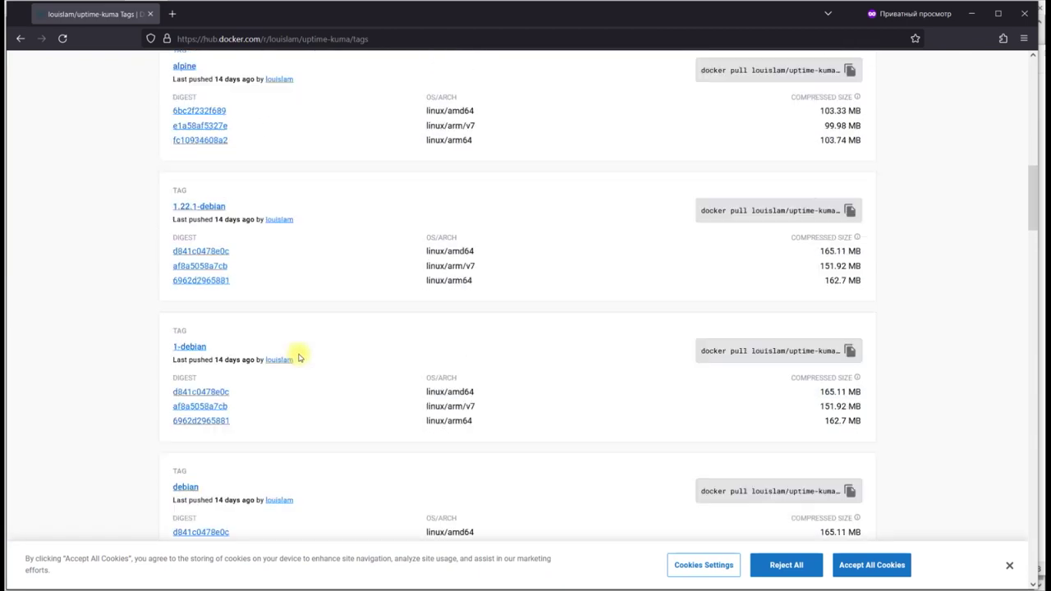
{"action": "scroll", "coordinate": [304, 353], "scroll_direction": "up", "scroll_amount": 4}
{"action": "scroll", "coordinate": [242, 312], "scroll_direction": "down", "scroll_amount": 8}
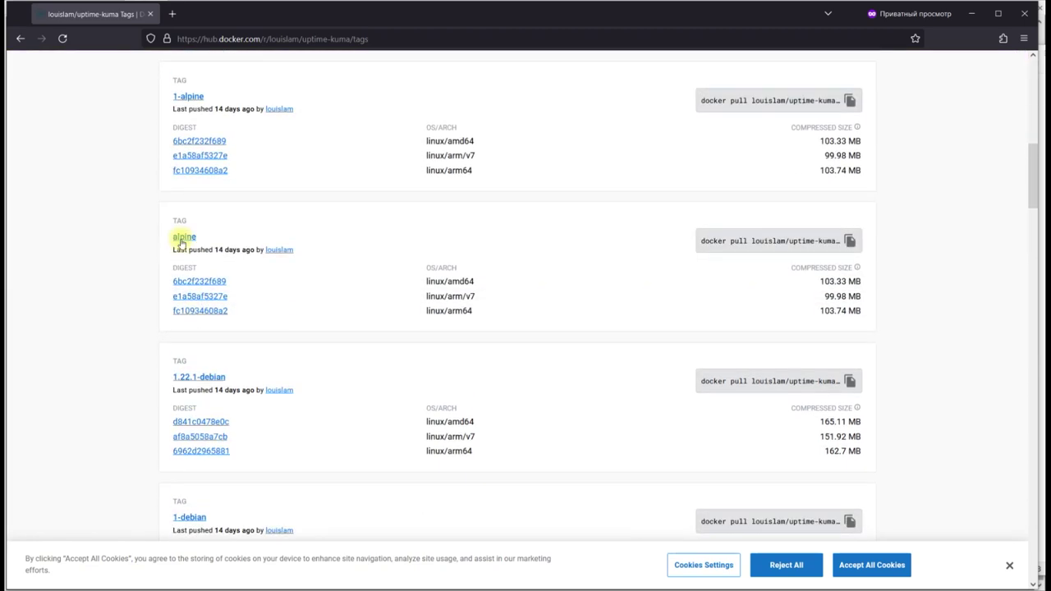
{"action": "scroll", "coordinate": [235, 275], "scroll_direction": "down", "scroll_amount": 5}
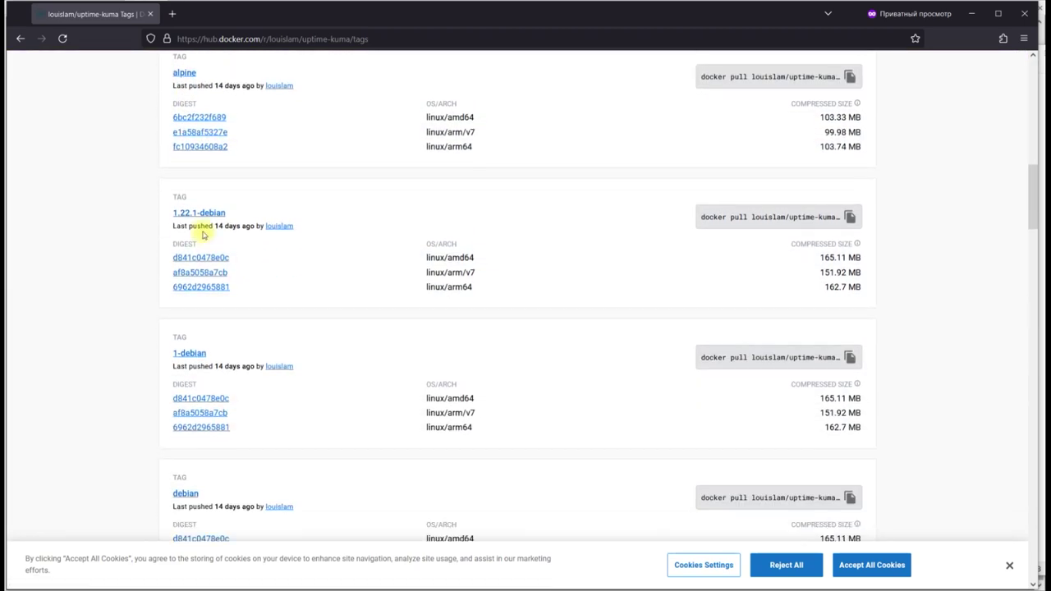
- Switch back to the Notepad notes and examine the caddy-docker-proxy image's version tag and the cadydata volume
{"action": "key", "text": "alt+Tab"}
{"action": "left_click_drag", "start_coordinate": [405, 178], "coordinate": [371, 179]}
{"action": "left_click", "coordinate": [371, 180]}
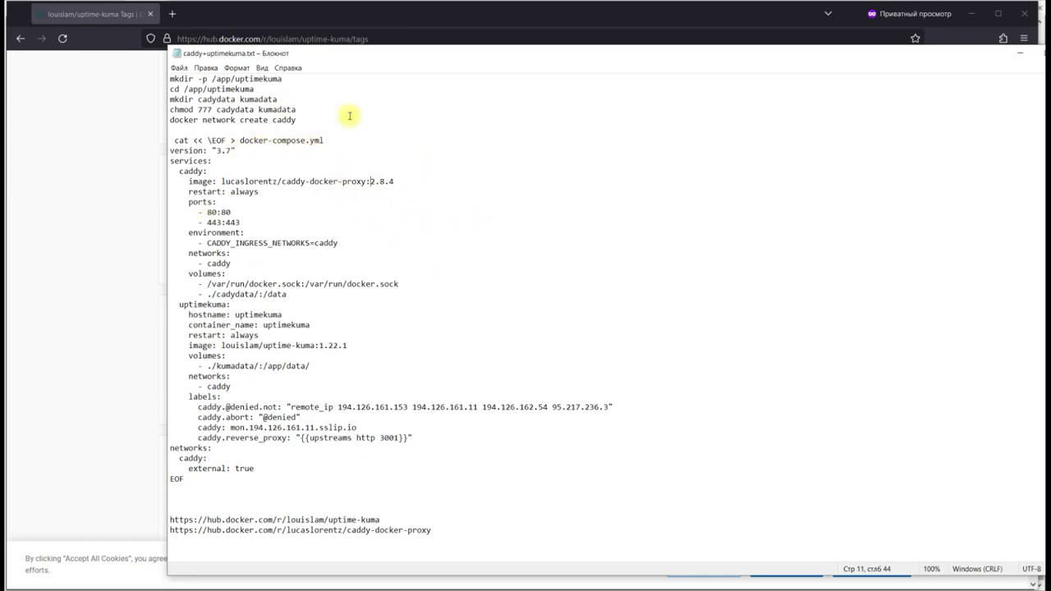
{"action": "left_click_drag", "start_coordinate": [216, 294], "coordinate": [247, 293]}
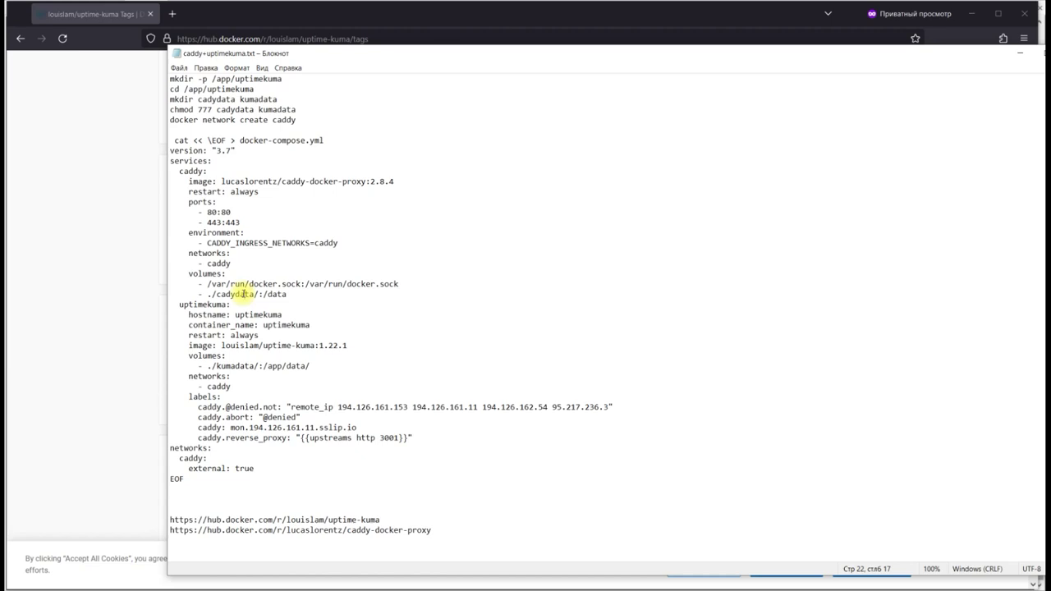
{"action": "left_click_drag", "start_coordinate": [398, 182], "coordinate": [280, 183]}
{"action": "left_click", "coordinate": [300, 181]}
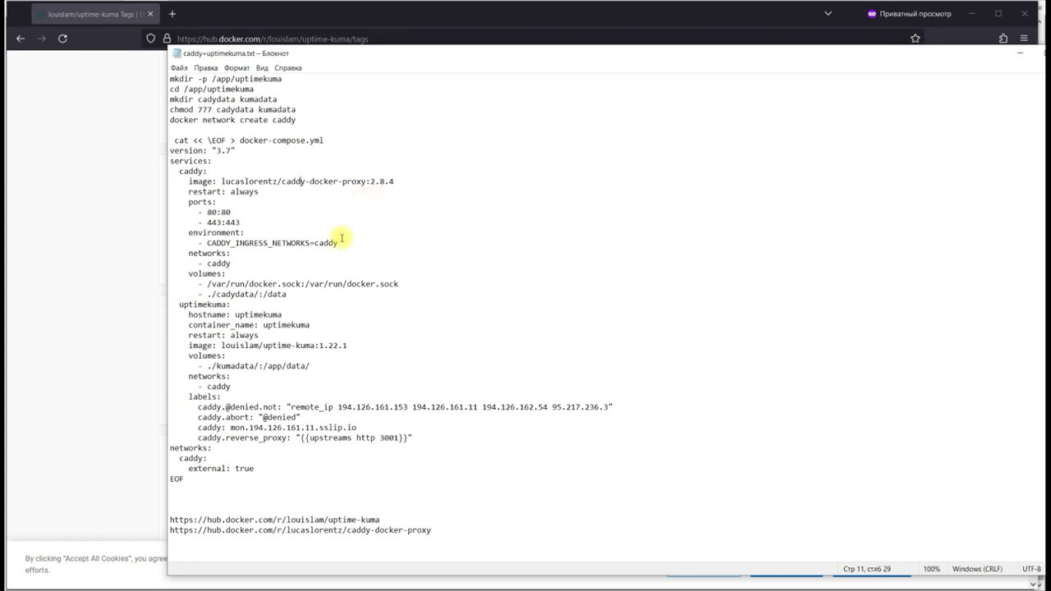
{"action": "left_click_drag", "start_coordinate": [410, 181], "coordinate": [371, 182]}
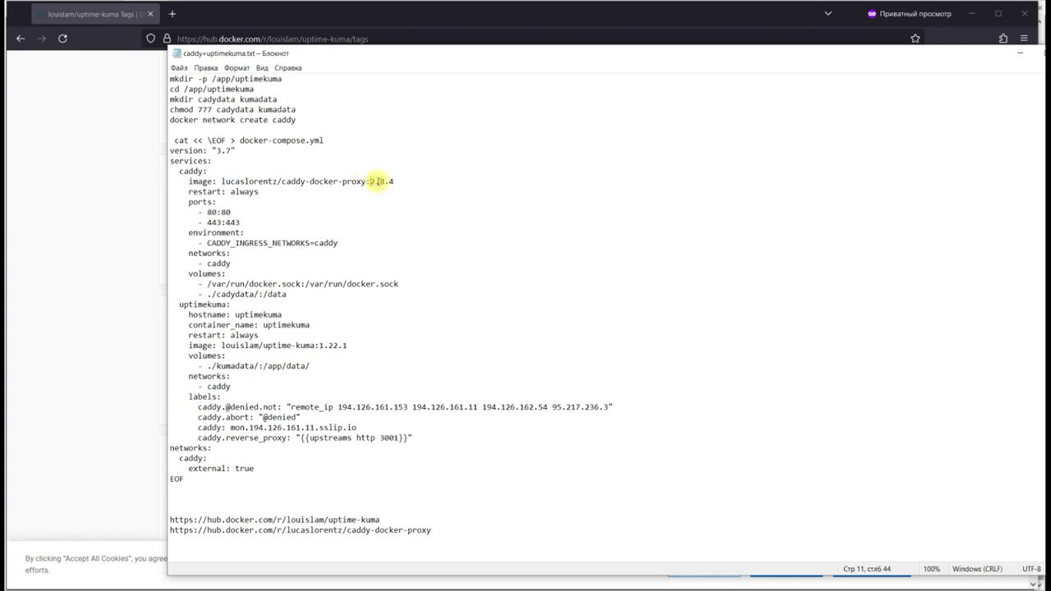
- Examine the caddy service's restart policy and its 80:80 and 443:443 port mappings
{"action": "left_click_drag", "start_coordinate": [272, 192], "coordinate": [212, 194]}
{"action": "left_click", "coordinate": [263, 194]}
{"action": "left_click_drag", "start_coordinate": [258, 220], "coordinate": [155, 204]}
{"action": "left_click", "coordinate": [258, 212]}
{"action": "left_click_drag", "start_coordinate": [257, 211], "coordinate": [197, 212]}
{"action": "left_click", "coordinate": [245, 218]}
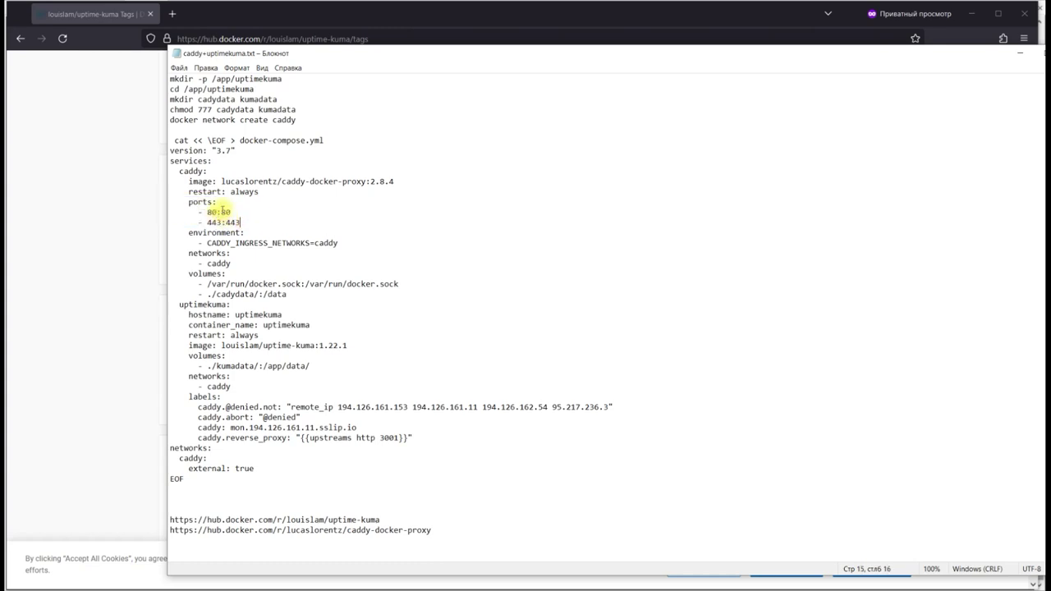
{"action": "left_click_drag", "start_coordinate": [241, 224], "coordinate": [156, 221]}
{"action": "left_click", "coordinate": [211, 222]}
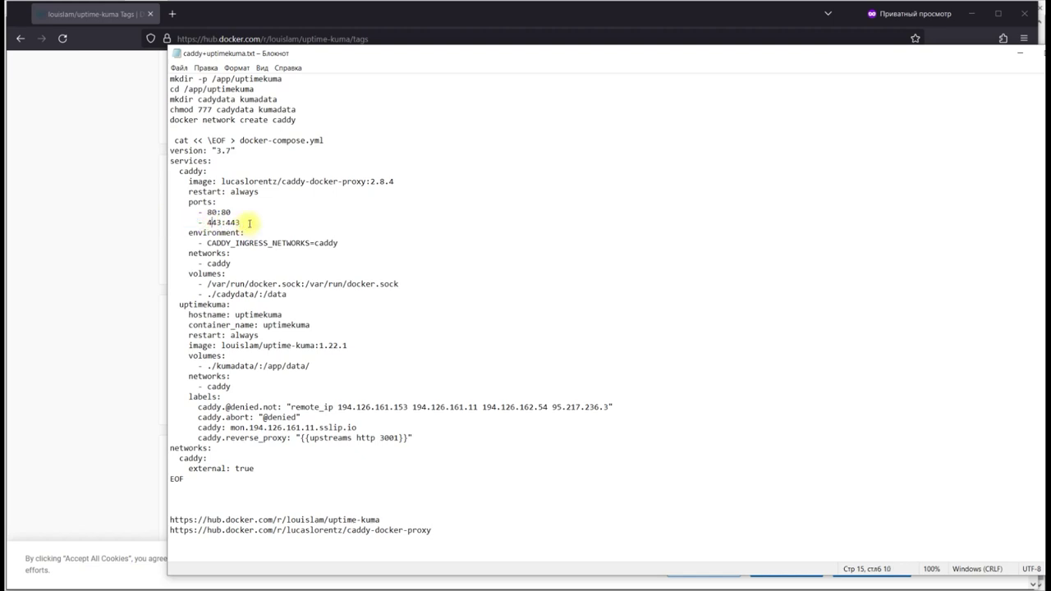
{"action": "left_click_drag", "start_coordinate": [261, 220], "coordinate": [165, 212]}
{"action": "left_click_drag", "start_coordinate": [265, 220], "coordinate": [158, 211]}
{"action": "left_click", "coordinate": [246, 221]}
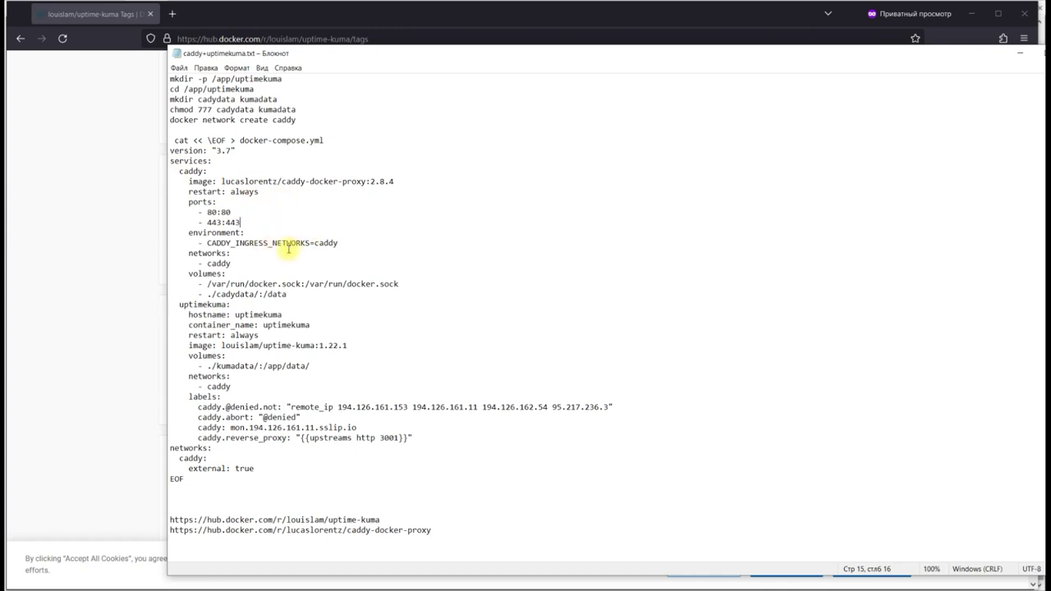
- Examine the caddy service's ingress network variable, network entry, and the docker.sock and cadydata volume mappings
{"action": "left_click_drag", "start_coordinate": [386, 247], "coordinate": [207, 243]}
{"action": "left_click", "coordinate": [203, 237]}
{"action": "left_click", "coordinate": [205, 254]}
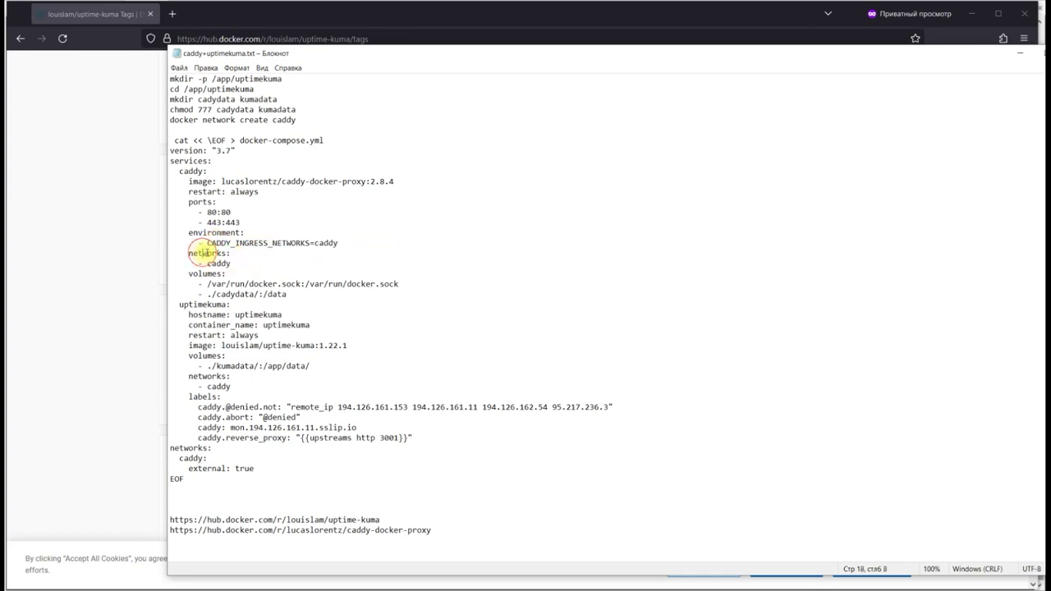
{"action": "left_click_drag", "start_coordinate": [400, 284], "coordinate": [301, 283]}
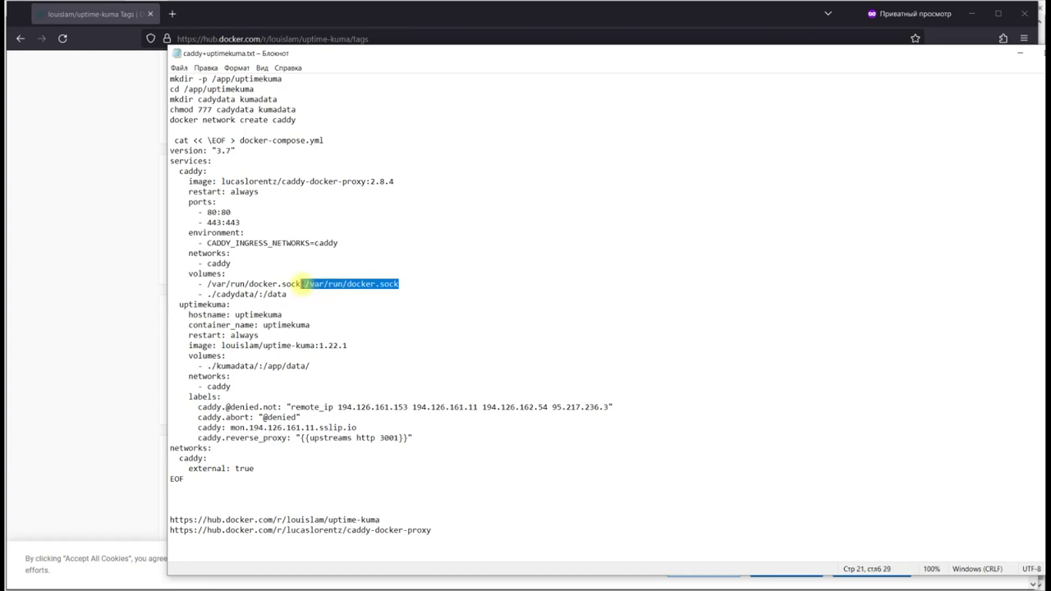
{"action": "left_click", "coordinate": [302, 284]}
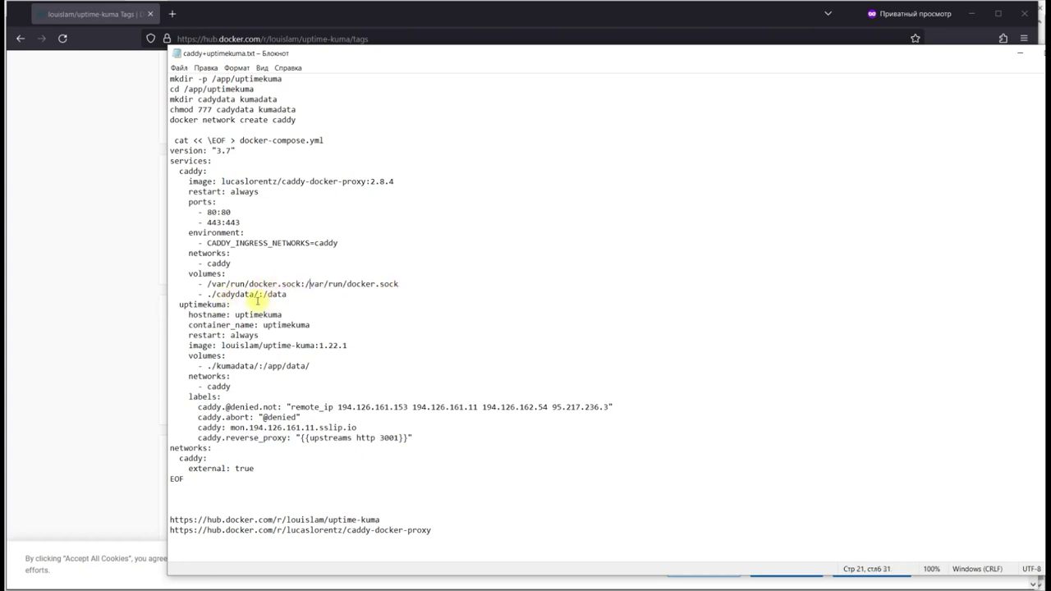
{"action": "left_click_drag", "start_coordinate": [257, 293], "coordinate": [212, 293]}
{"action": "left_click", "coordinate": [208, 294]}
{"action": "left_click_drag", "start_coordinate": [257, 294], "coordinate": [216, 294]}
{"action": "left_click", "coordinate": [217, 294]}
- Examine the caddy-docker-proxy Docker Hub link and the uptime-kuma image's version tag
{"action": "left_click_drag", "start_coordinate": [452, 530], "coordinate": [225, 530]}
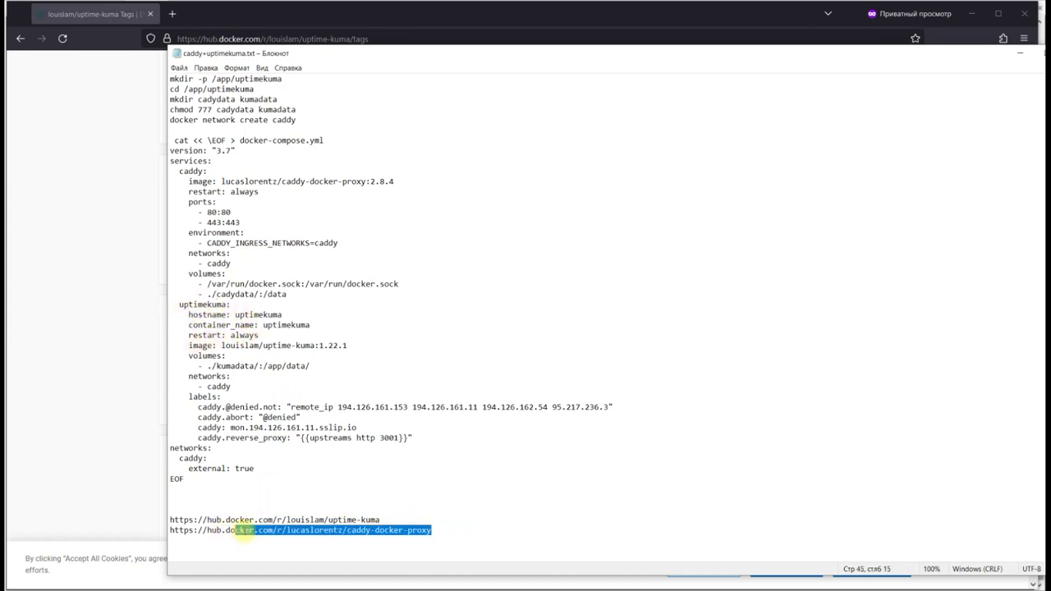
{"action": "left_click", "coordinate": [398, 520]}
{"action": "left_click_drag", "start_coordinate": [433, 531], "coordinate": [170, 530]}
{"action": "left_click", "coordinate": [284, 531]}
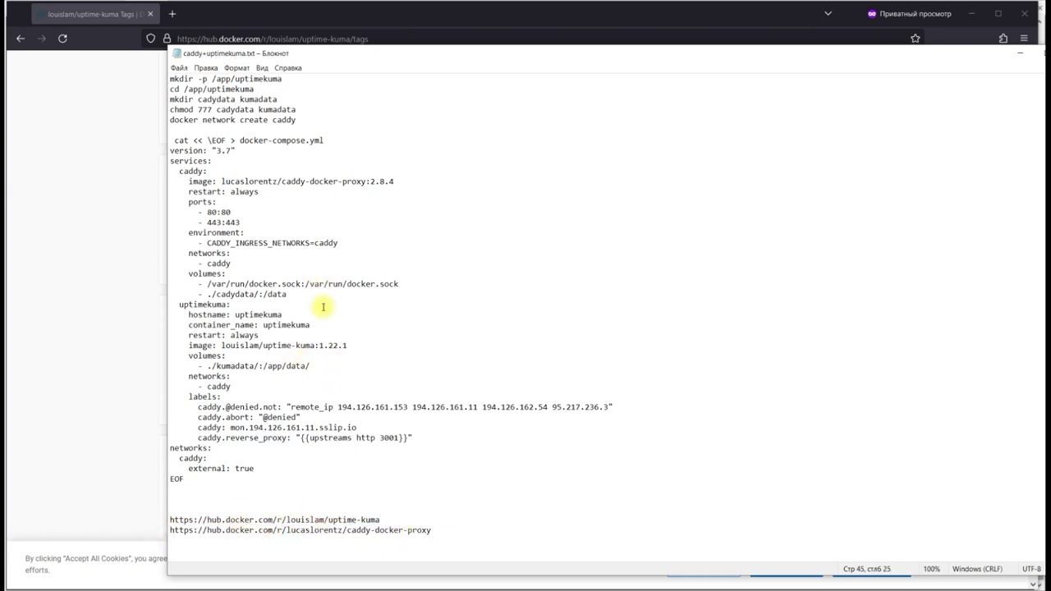
{"action": "left_click_drag", "start_coordinate": [346, 346], "coordinate": [321, 346]}
{"action": "left_click", "coordinate": [321, 346]}
- Compare the uptimekuma service's kumadata volume with the folder in the setup commands, and check its network entry
{"action": "double_click", "coordinate": [250, 366]}
{"action": "left_click", "coordinate": [265, 108]}
{"action": "double_click", "coordinate": [277, 109]}
{"action": "left_click", "coordinate": [228, 377]}
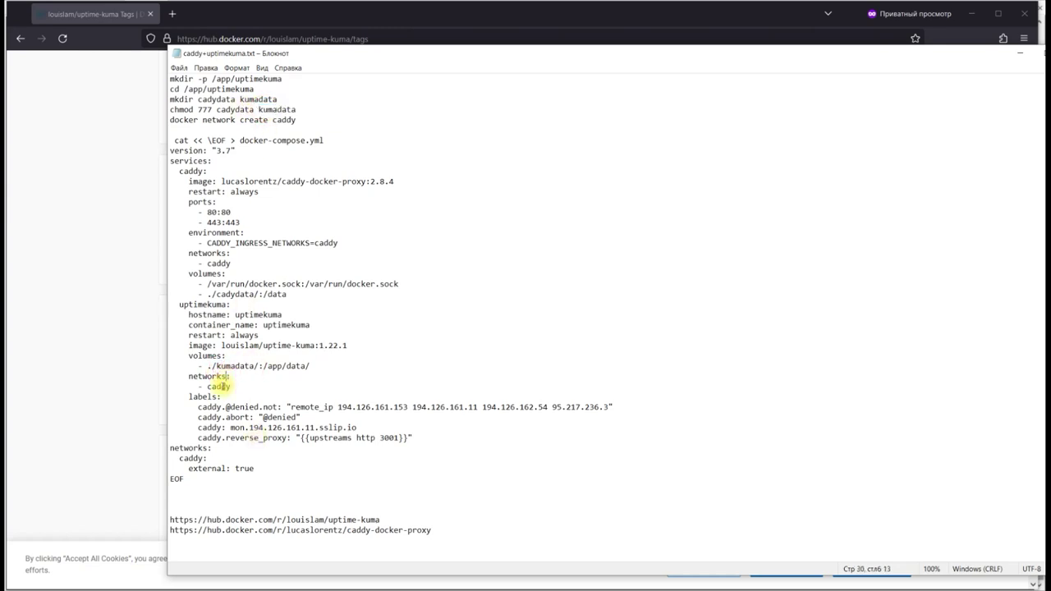
{"action": "mouse_move", "coordinate": [319, 370]}
{"action": "left_mouse_down"}
{"action": "mouse_move", "coordinate": [294, 371]}
{"action": "mouse_move", "coordinate": [310, 368]}
{"action": "left_mouse_up"}
{"action": "left_click", "coordinate": [271, 369]}
{"action": "left_click", "coordinate": [310, 367]}
{"action": "left_click_drag", "start_coordinate": [179, 408], "coordinate": [405, 408]}
{"action": "left_click", "coordinate": [405, 407]}
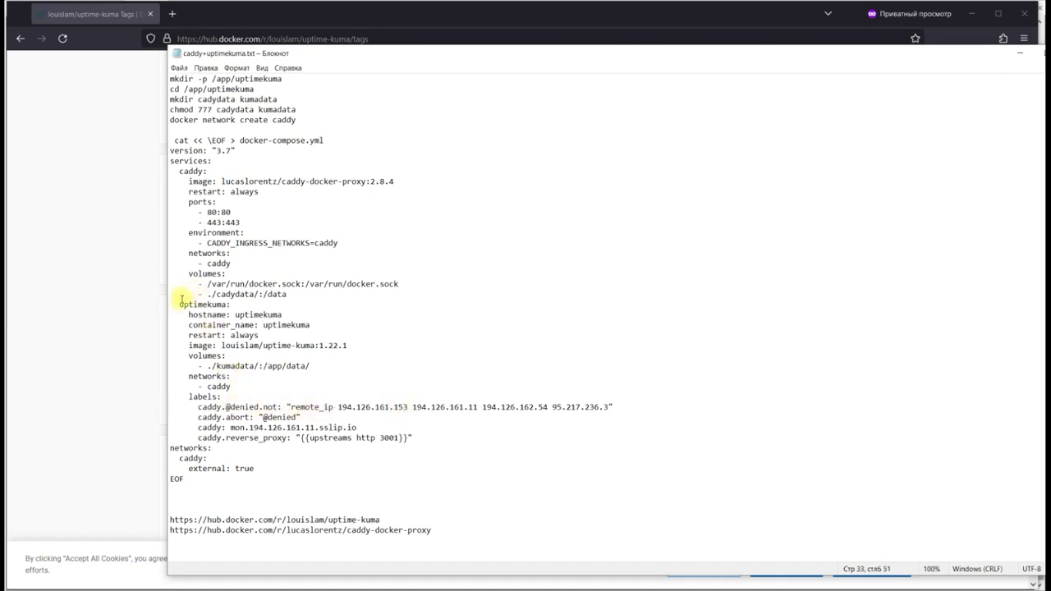
{"action": "left_click_drag", "start_coordinate": [606, 410], "coordinate": [481, 407]}
{"action": "left_click", "coordinate": [482, 407]}
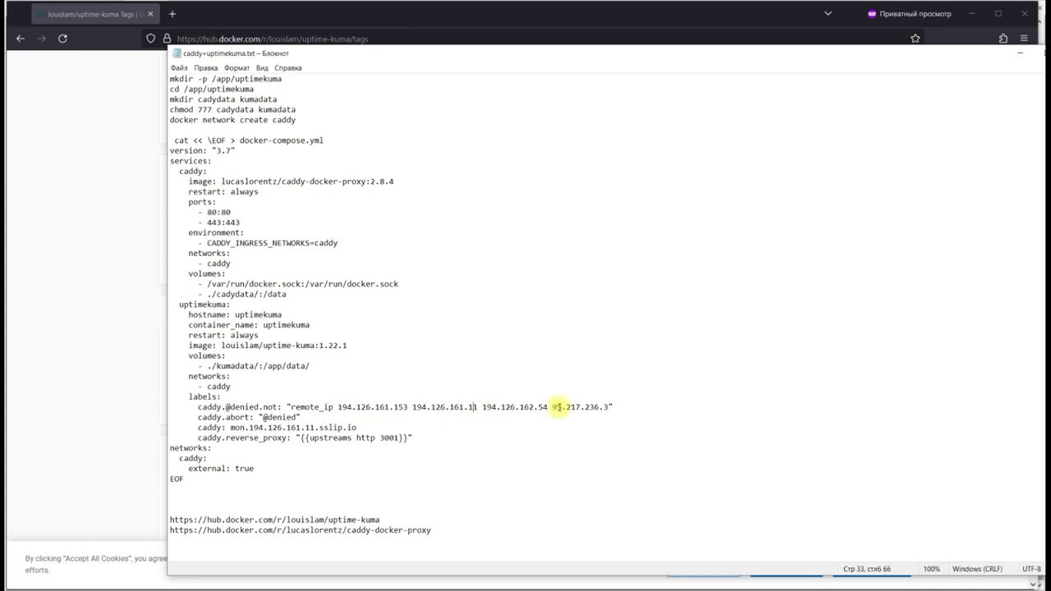
{"action": "left_click_drag", "start_coordinate": [606, 407], "coordinate": [409, 406]}
{"action": "left_click", "coordinate": [408, 407]}
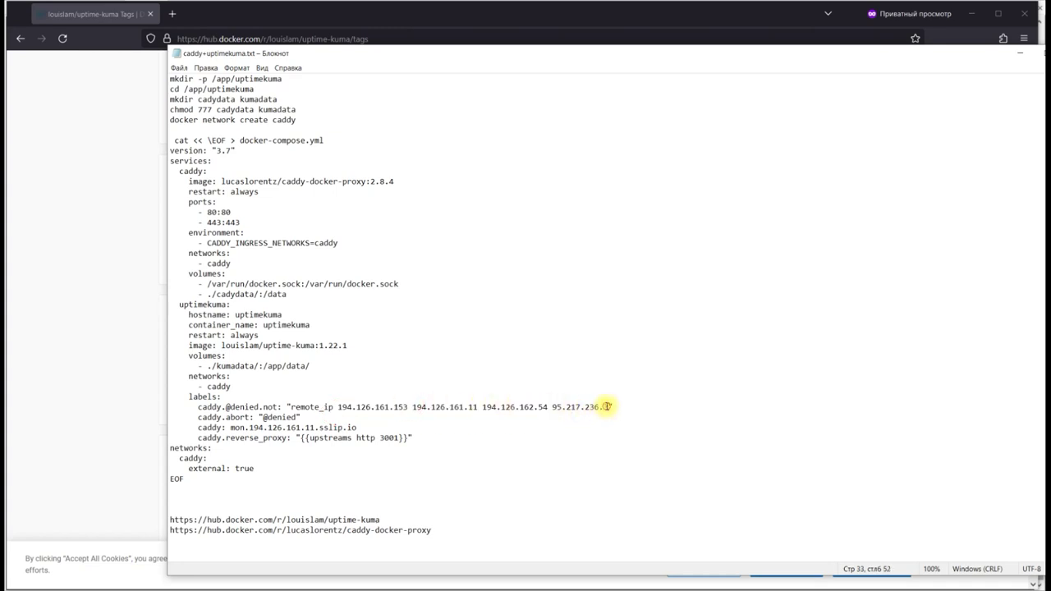
{"action": "left_click_drag", "start_coordinate": [606, 406], "coordinate": [555, 406]}
{"action": "left_click", "coordinate": [556, 406]}
{"action": "left_click_drag", "start_coordinate": [605, 405], "coordinate": [483, 408]}
{"action": "left_click", "coordinate": [555, 406]}
{"action": "left_click", "coordinate": [483, 408]}
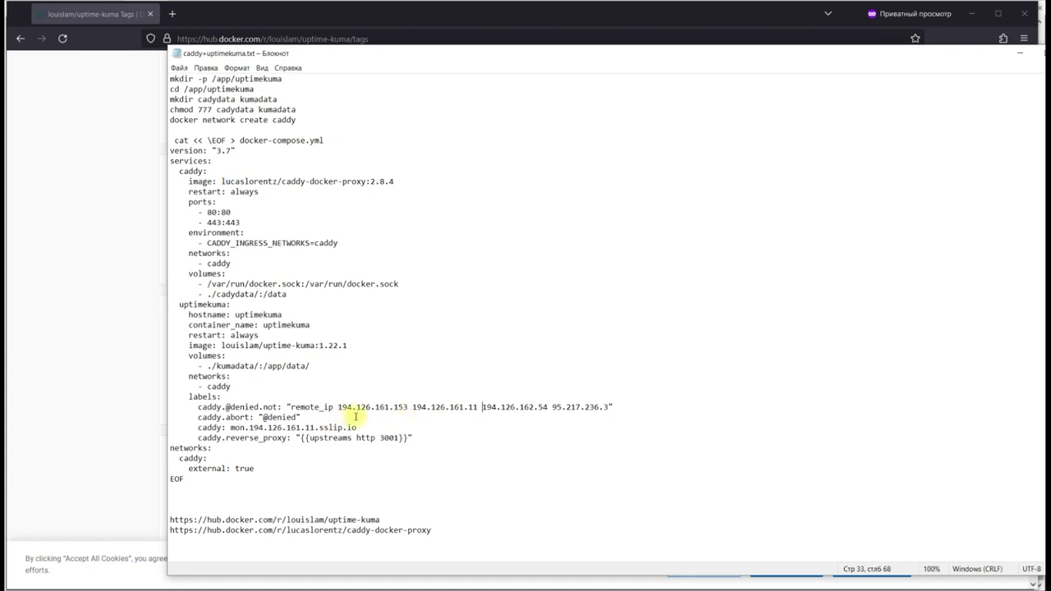
- Examine the caddy.abort label and the sslip.io domain set in the uptimekuma service's caddy label
{"action": "left_click", "coordinate": [263, 418]}
{"action": "left_click", "coordinate": [257, 417]}
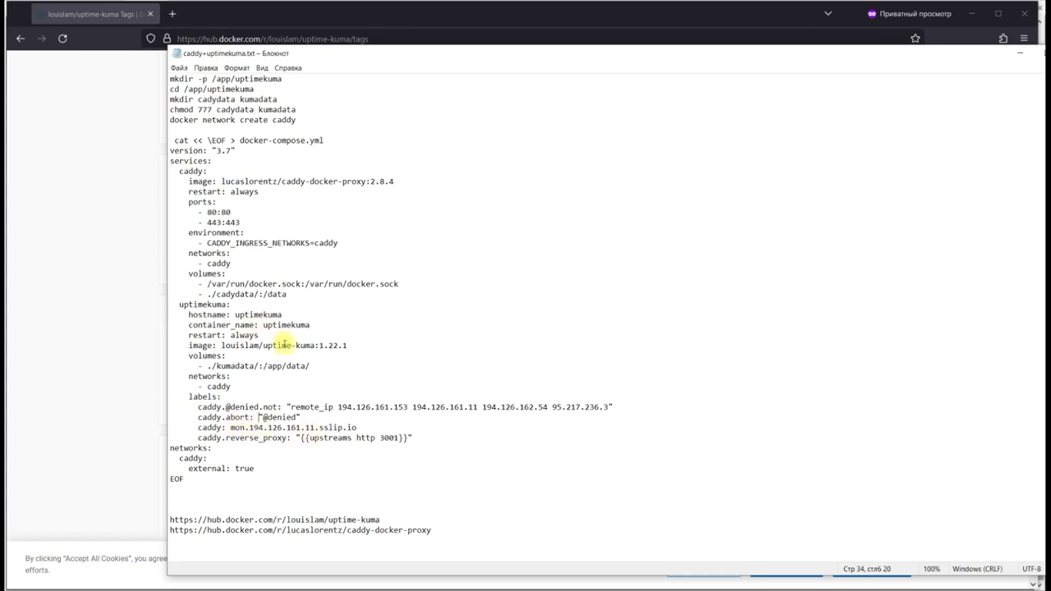
{"action": "left_click_drag", "start_coordinate": [362, 426], "coordinate": [318, 427]}
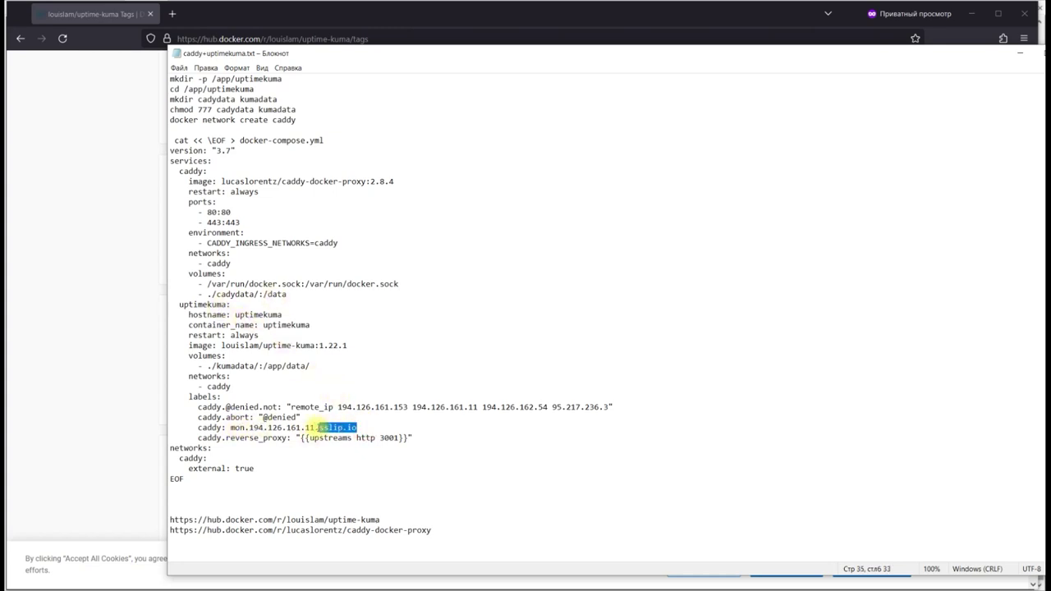
{"action": "left_click", "coordinate": [318, 427]}
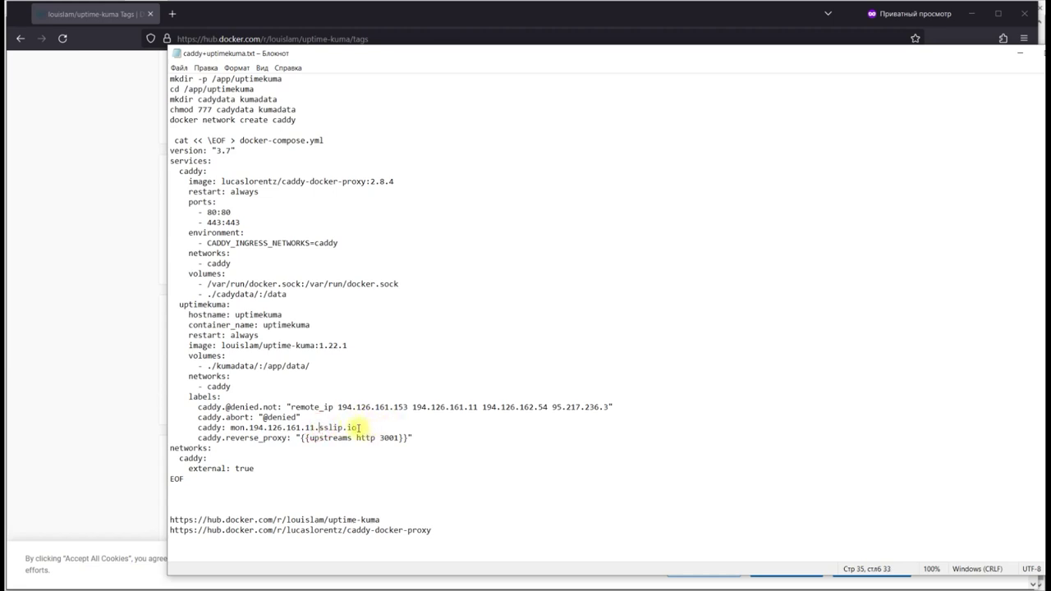
{"action": "left_click_drag", "start_coordinate": [358, 427], "coordinate": [249, 428]}
{"action": "left_click", "coordinate": [249, 428]}
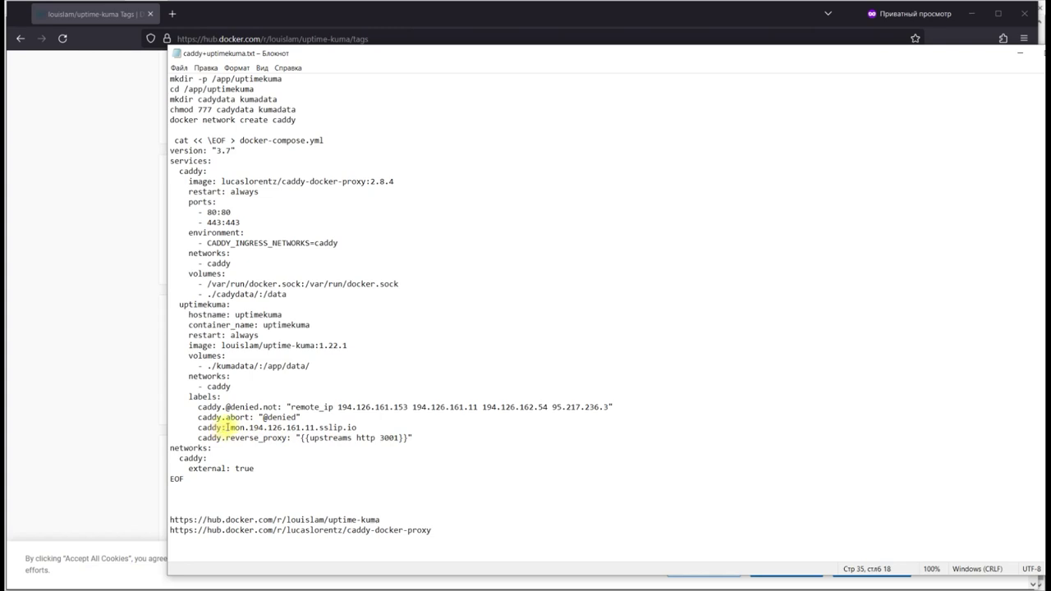
- Examine the sslip.io domain in the caddy label and the upstream port in the caddy.reverse_proxy label
{"action": "left_click_drag", "start_coordinate": [392, 427], "coordinate": [220, 426]}
{"action": "left_click", "coordinate": [213, 427]}
{"action": "left_click", "coordinate": [220, 427]}
{"action": "left_click", "coordinate": [257, 427]}
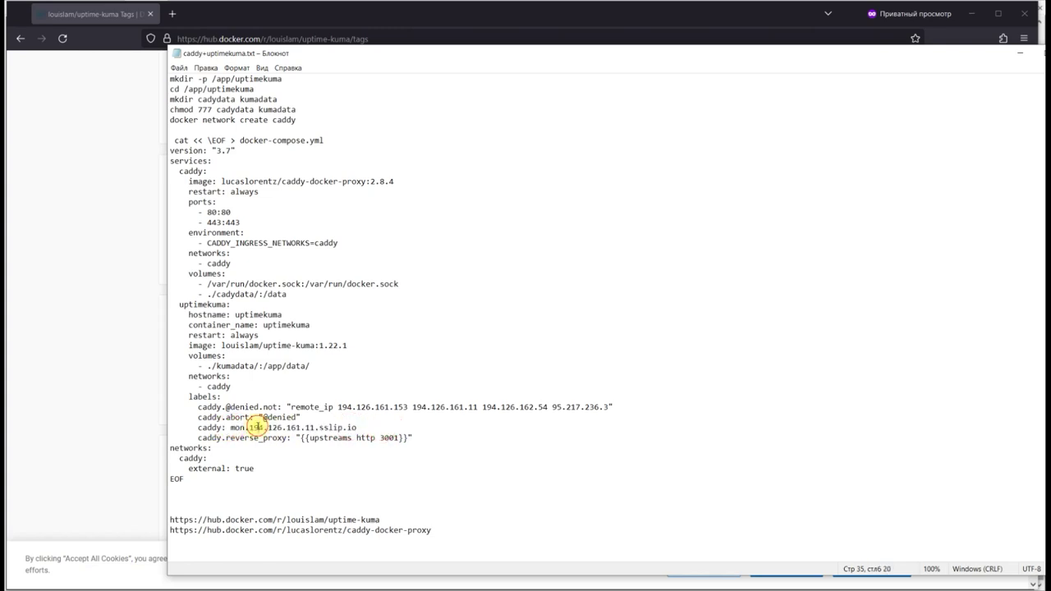
{"action": "left_click", "coordinate": [389, 438]}
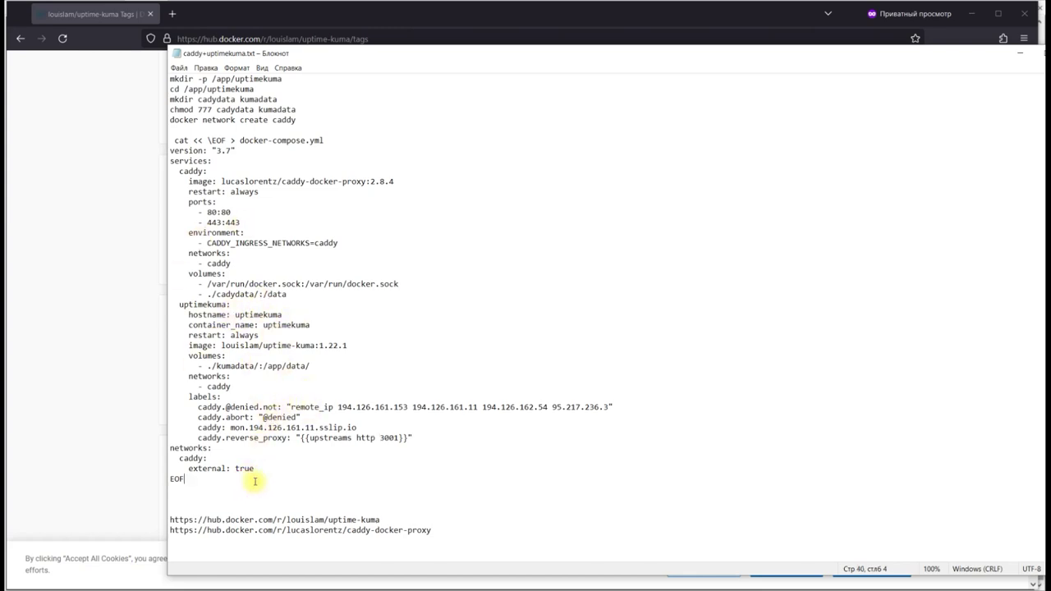
- Examine the 80:80 and 443:443 port mappings of the caddy service
{"action": "left_click_drag", "start_coordinate": [242, 224], "coordinate": [145, 211]}
{"action": "left_click", "coordinate": [223, 212]}
{"action": "left_click_drag", "start_coordinate": [257, 220], "coordinate": [151, 211]}
{"action": "left_click", "coordinate": [259, 230]}
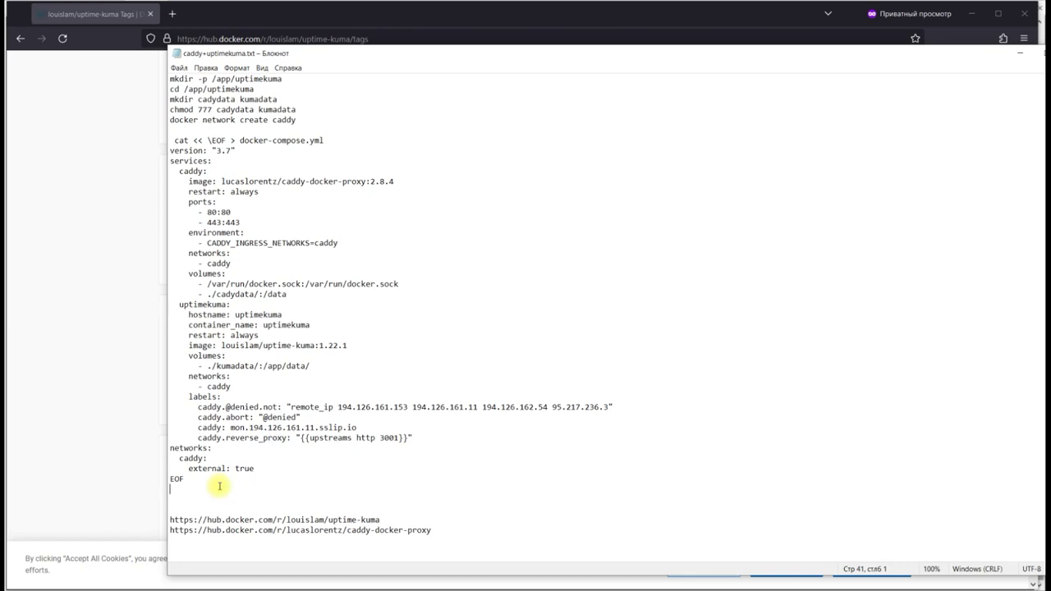
{"action": "left_click_drag", "start_coordinate": [265, 225], "coordinate": [176, 206]}
{"action": "left_click", "coordinate": [174, 210]}
{"action": "left_click", "coordinate": [257, 207], "text": "shift"}
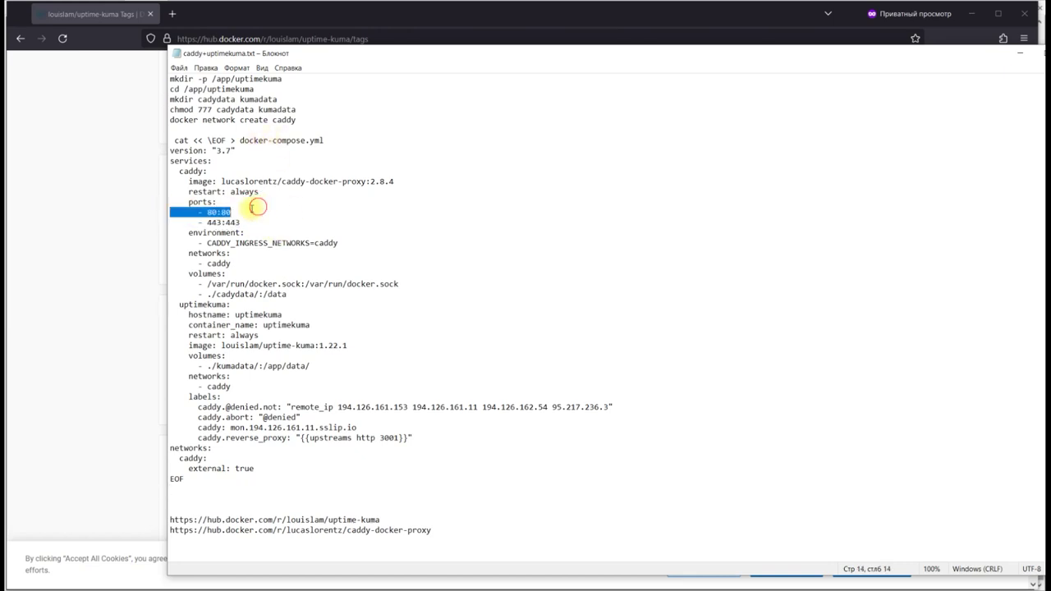
{"action": "left_click", "coordinate": [158, 210]}
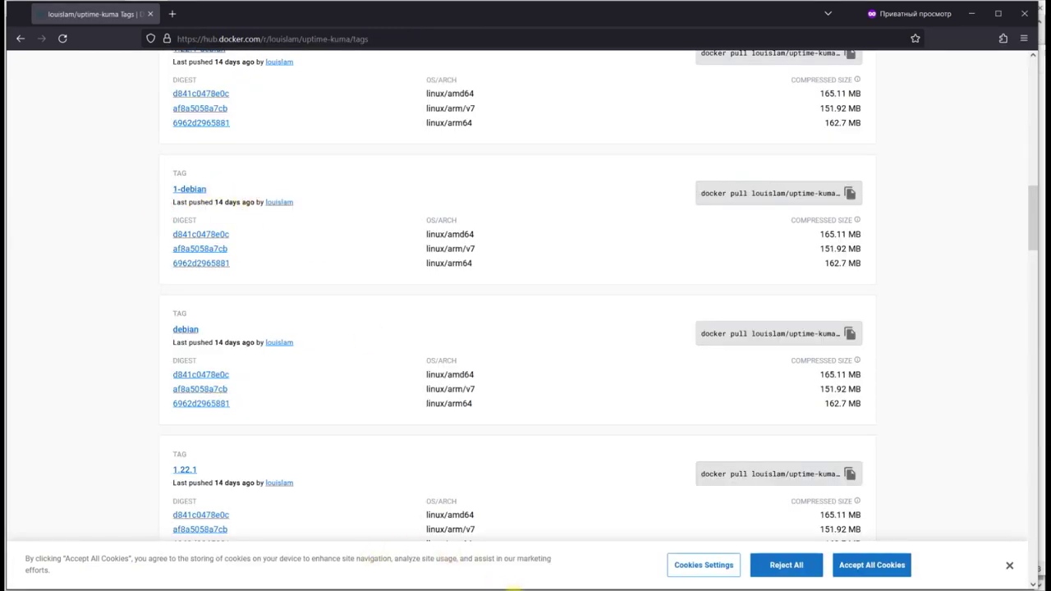
{"action": "left_click", "coordinate": [510, 588]}
{"action": "left_click", "coordinate": [242, 223]}
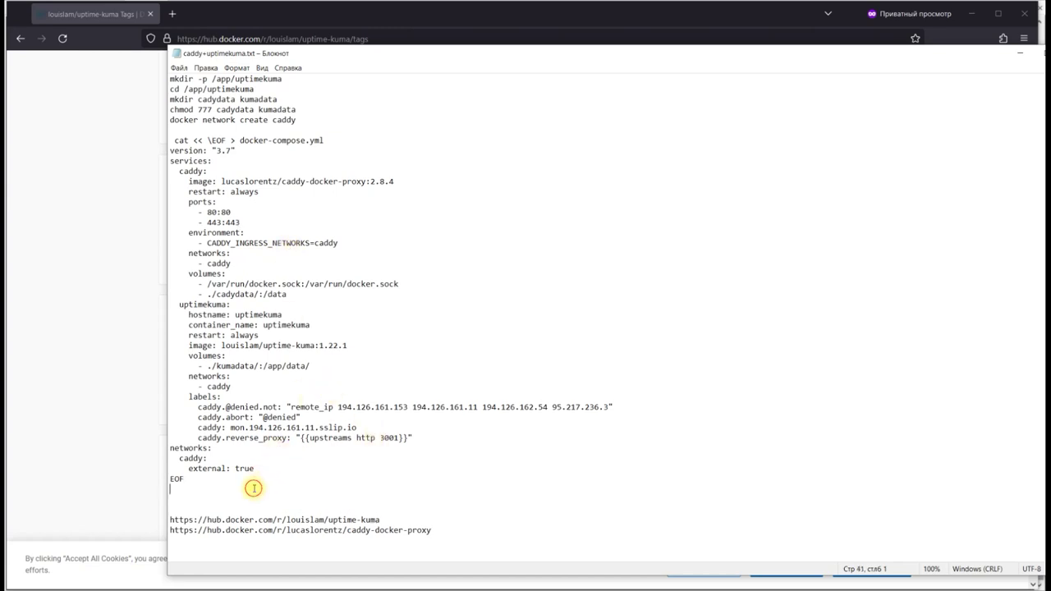
{"action": "left_click", "coordinate": [209, 482]}
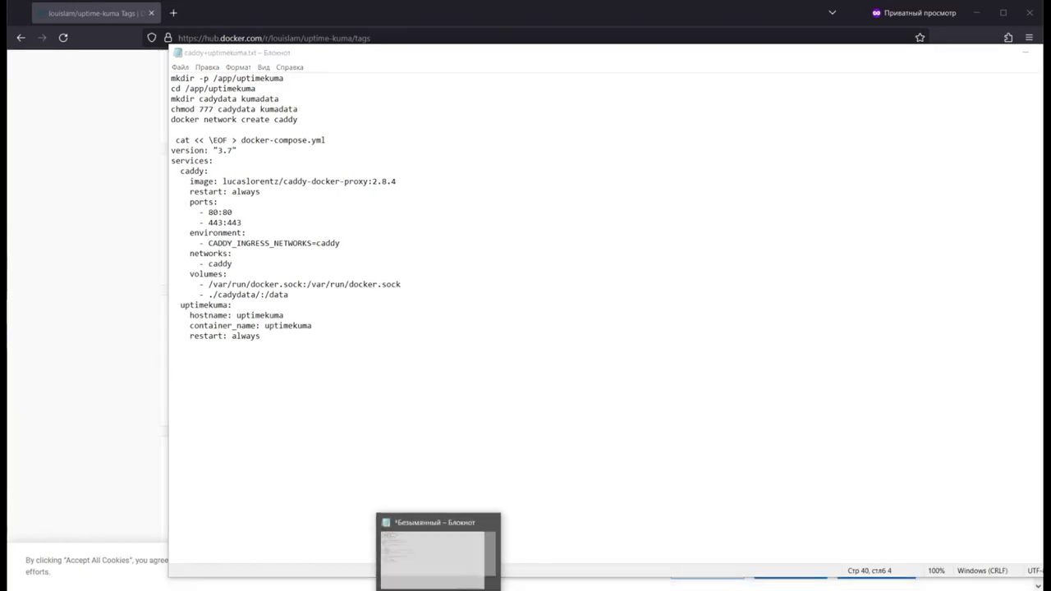
- Switch to the untitled Notepad notes and examine the ufw allow and ufw route rules for ports 80 and 443
{"action": "left_click", "coordinate": [402, 579]}
{"action": "triple_click", "coordinate": [349, 307]}
{"action": "left_click", "coordinate": [343, 306]}
{"action": "triple_click", "coordinate": [338, 306]}
{"action": "triple_click", "coordinate": [332, 329]}
{"action": "left_click", "coordinate": [332, 330]}
{"action": "left_click_drag", "start_coordinate": [555, 322], "coordinate": [480, 323]}
{"action": "triple_click", "coordinate": [353, 317]}
{"action": "left_click", "coordinate": [358, 317]}
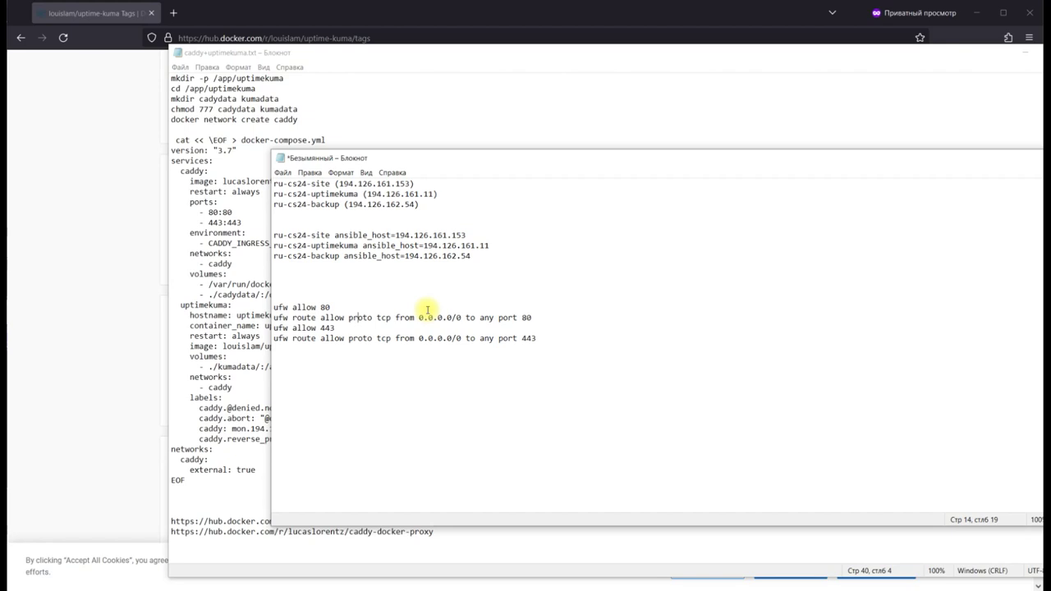
- Copy the four ufw commands for ports 80 and 443 from the notes and run them in the ru-cs24-uptimekuma terminal session
{"action": "left_click_drag", "start_coordinate": [529, 382], "coordinate": [247, 316]}
{"action": "key", "text": "ctrl+c"}
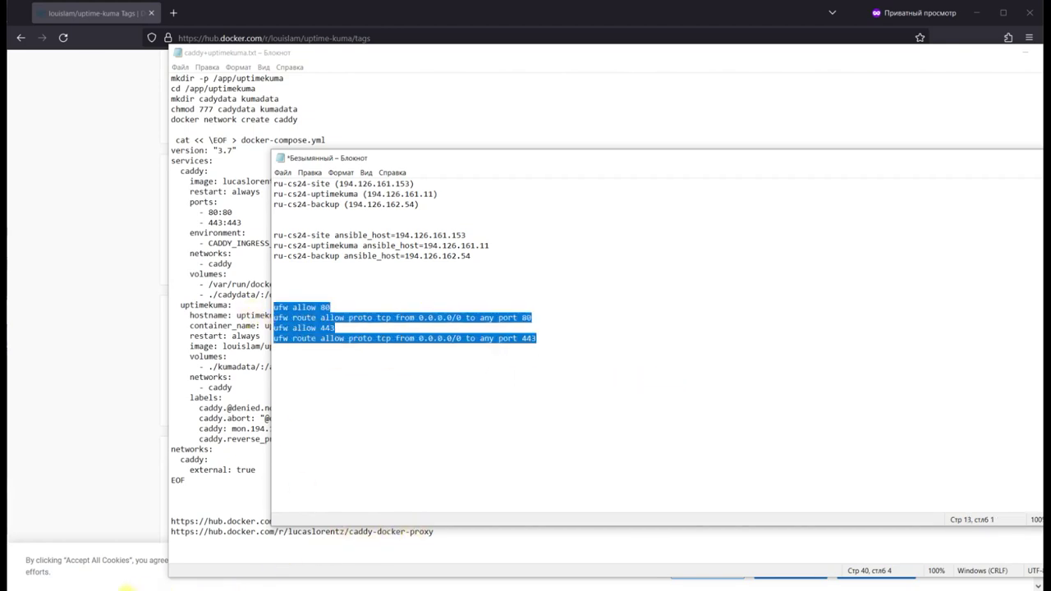
{"action": "left_click", "coordinate": [127, 588]}
{"action": "right_click", "coordinate": [392, 283]}
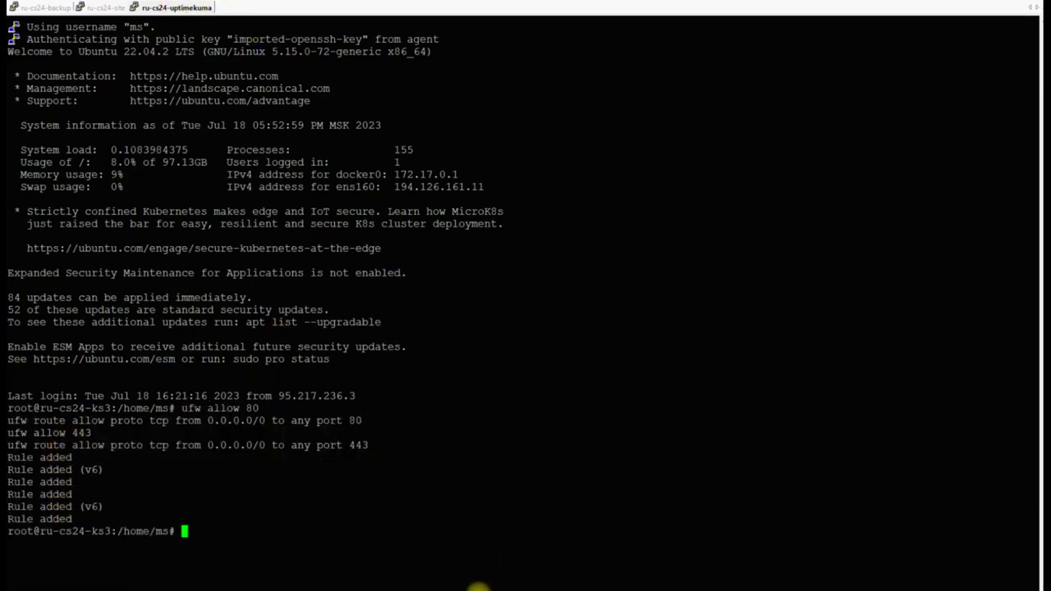
- Copy the whole setup block from caddy+uptimekuma.txt, from mkdir through EOF, and run it in the ru-cs24-uptimekuma terminal session
{"action": "left_click", "coordinate": [479, 588]}
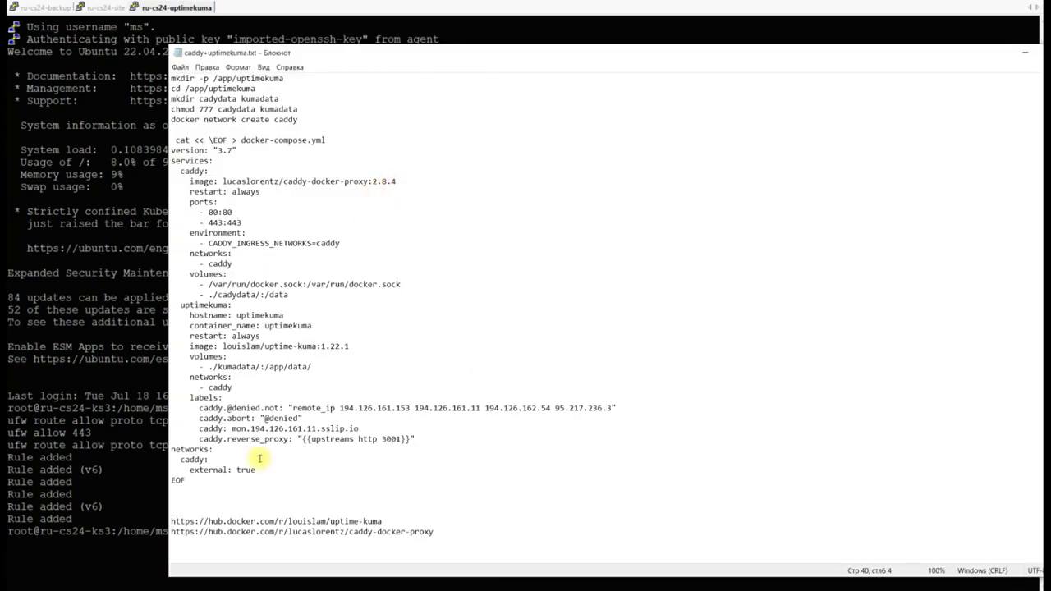
{"action": "left_click", "coordinate": [348, 209]}
{"action": "left_click_drag", "start_coordinate": [251, 483], "coordinate": [118, 41]}
{"action": "key", "text": "ctrl+c"}
{"action": "right_click", "coordinate": [118, 202]}
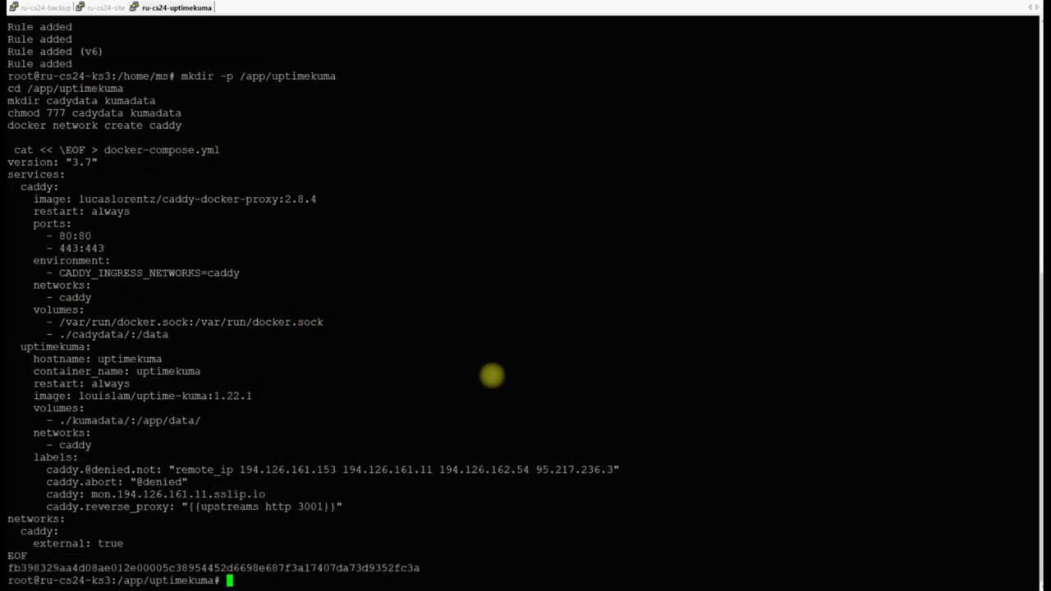
- List the contents of /app/uptimekuma with ls -la and check the created folders and compose file
{"action": "double_click", "coordinate": [247, 567]}
{"action": "left_click_drag", "start_coordinate": [246, 566], "coordinate": [312, 550]}
{"action": "left_click", "coordinate": [305, 506]}
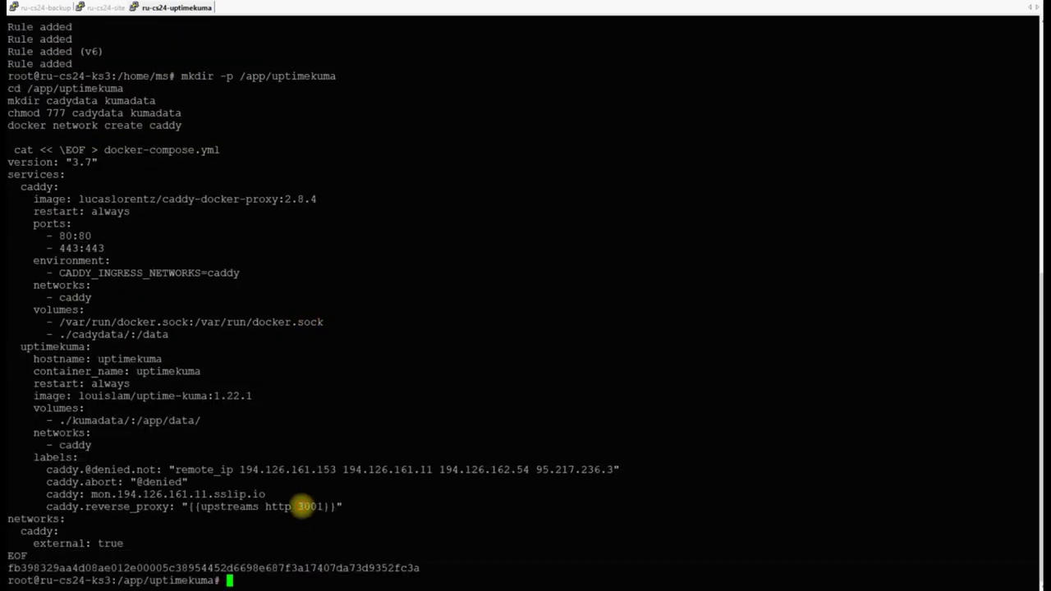
{"action": "type", "text": "ls -la"}
{"action": "key", "text": "Return"}
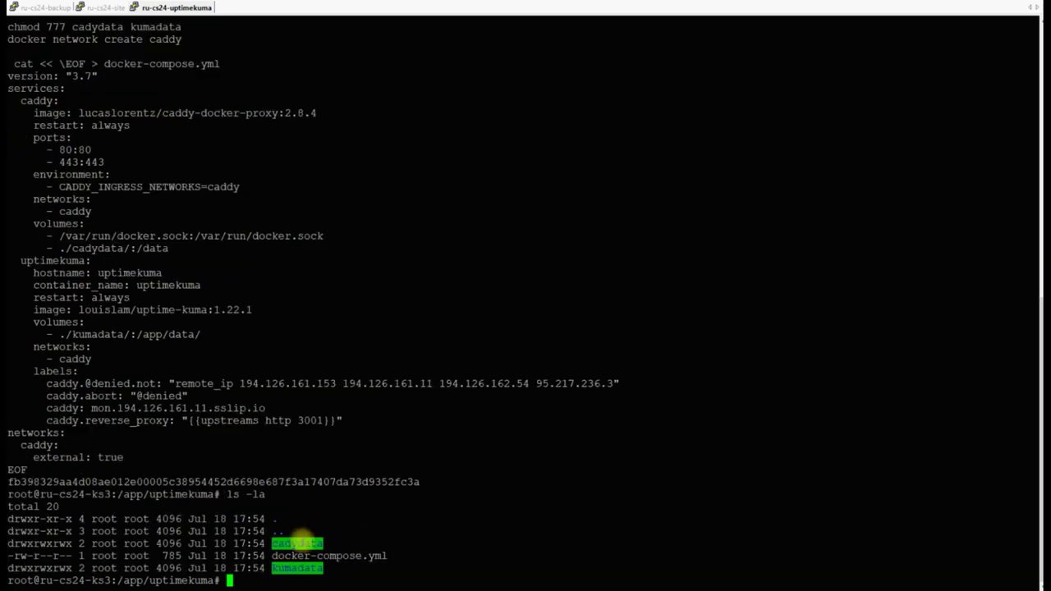
{"action": "left_click_drag", "start_coordinate": [300, 565], "coordinate": [322, 559]}
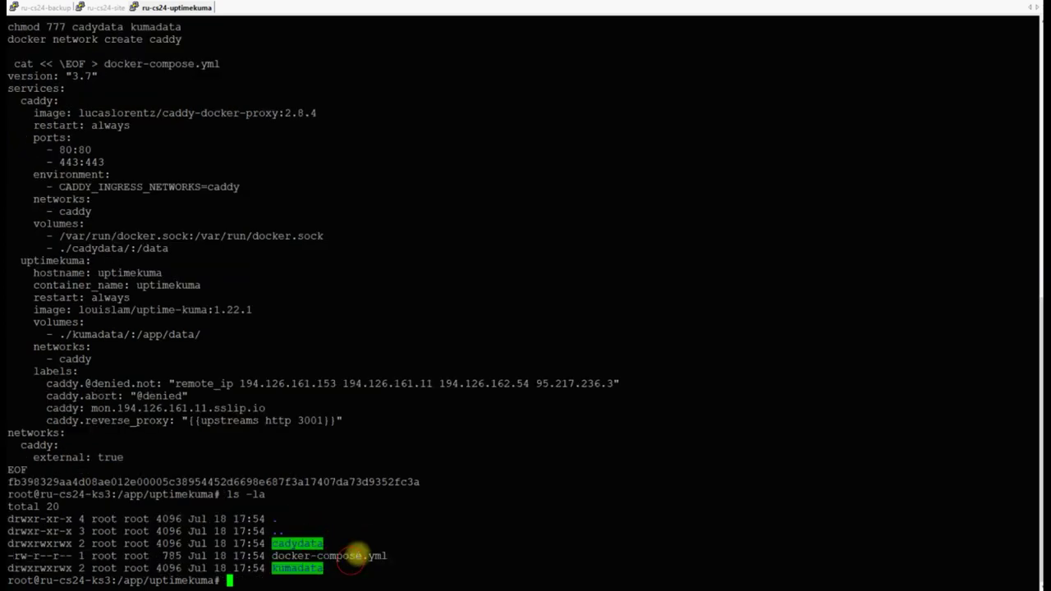
- Print the contents of docker-compose.yml with cat
{"action": "double_click", "coordinate": [349, 557]}
{"action": "type", "text": "cat"}
{"action": "right_click", "coordinate": [395, 515]}
{"action": "key", "text": "Return"}
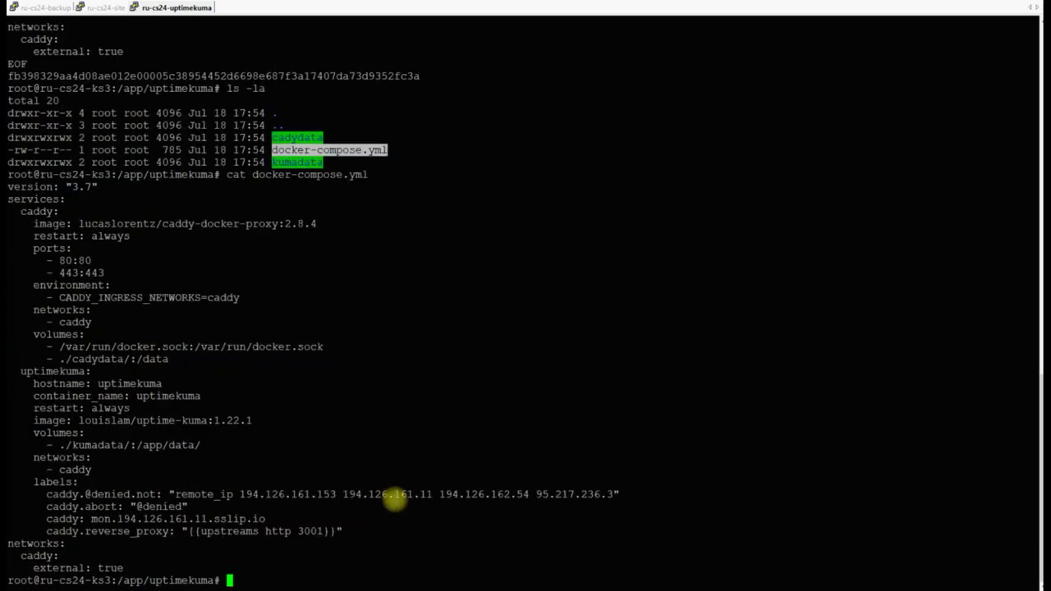
- Start the uptimekuma and caddy containers with the dr command
{"action": "type", "text": "do"}
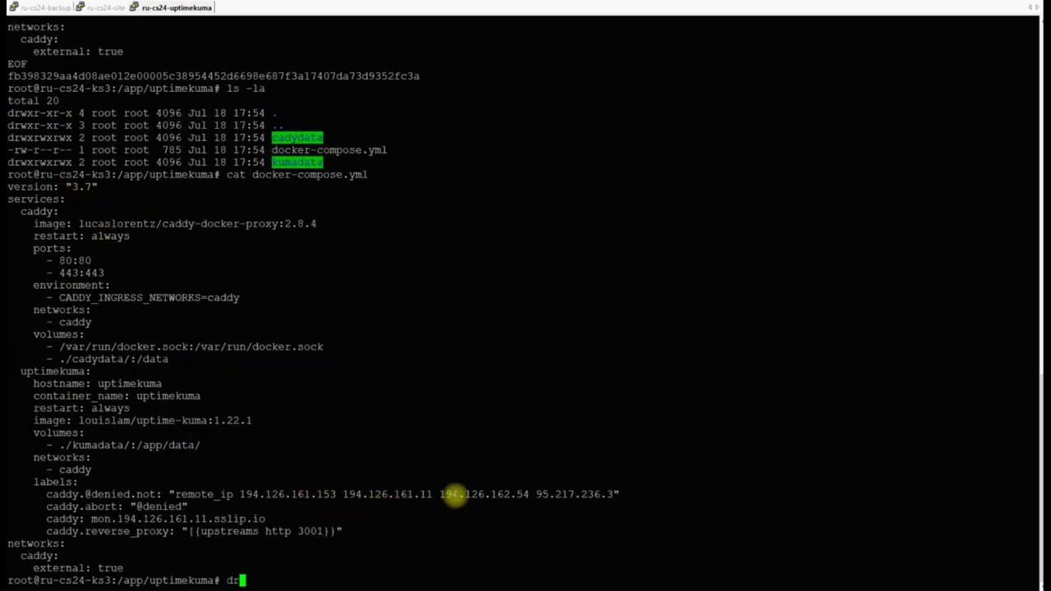
{"action": "key", "text": "Return"}
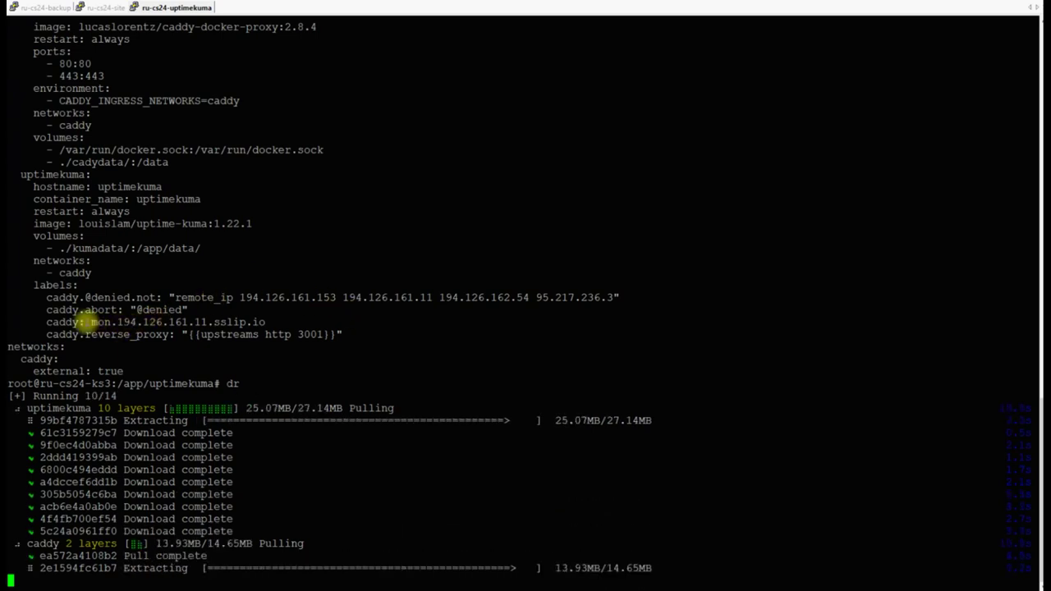
- Copy the domain mon.194.126.161.11.sslip.io into the untitled Notepad notes below the ufw rules
{"action": "left_click_drag", "start_coordinate": [85, 322], "coordinate": [257, 322]}
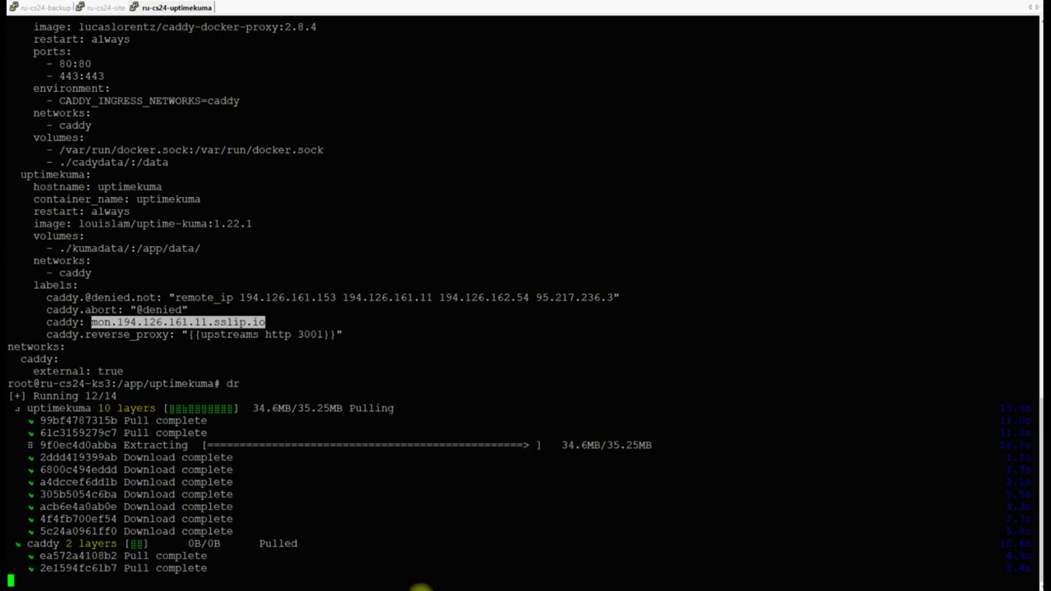
{"action": "left_click", "coordinate": [375, 584]}
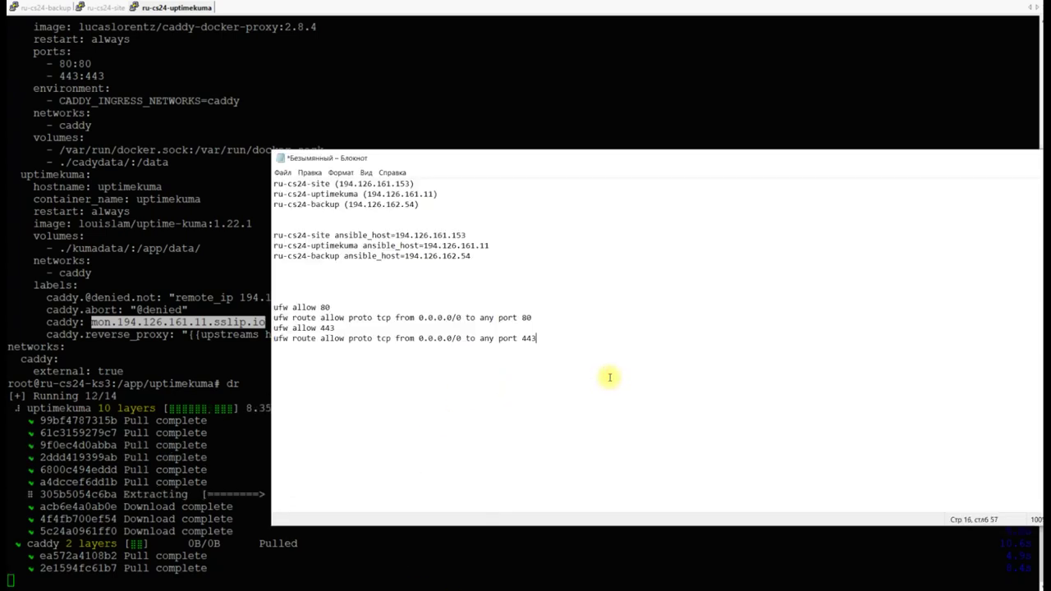
{"action": "key", "text": "ctrl+v"}
{"action": "key", "text": "alt+Tab"}
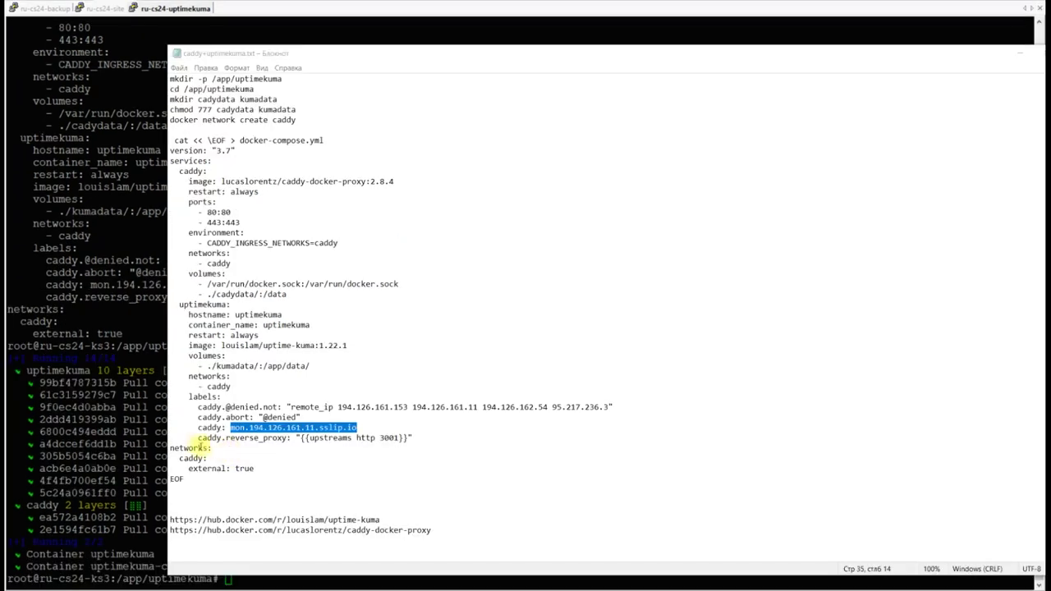
- Back in the terminal, list the running containers with docker ps and dps, and check the uptimekuma container's port
{"action": "left_click", "coordinate": [134, 413]}
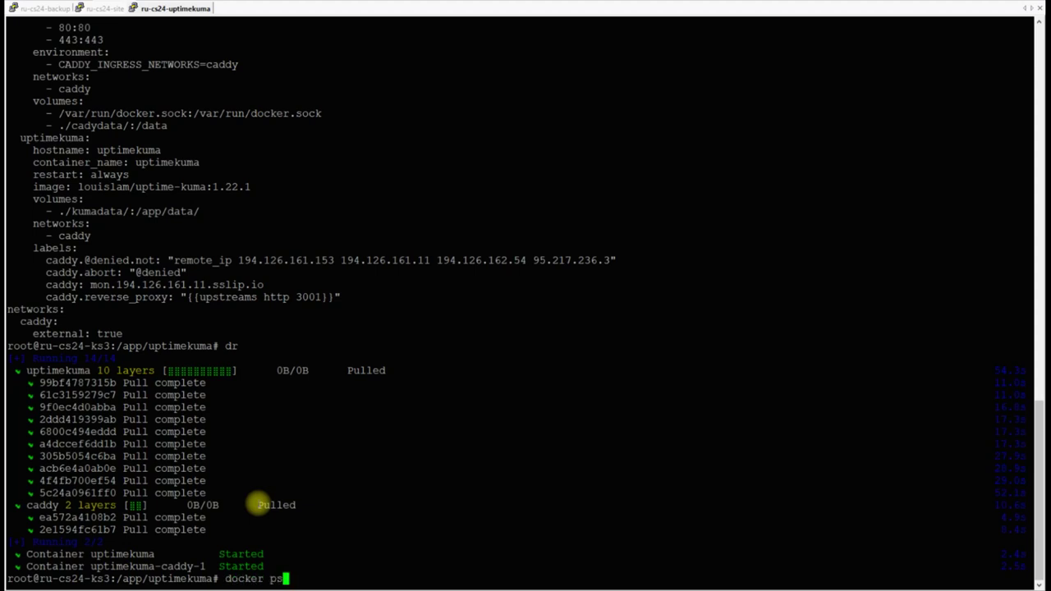
{"action": "key", "text": "Return"}
{"action": "type", "text": "dps"}
{"action": "key", "text": "Return"}
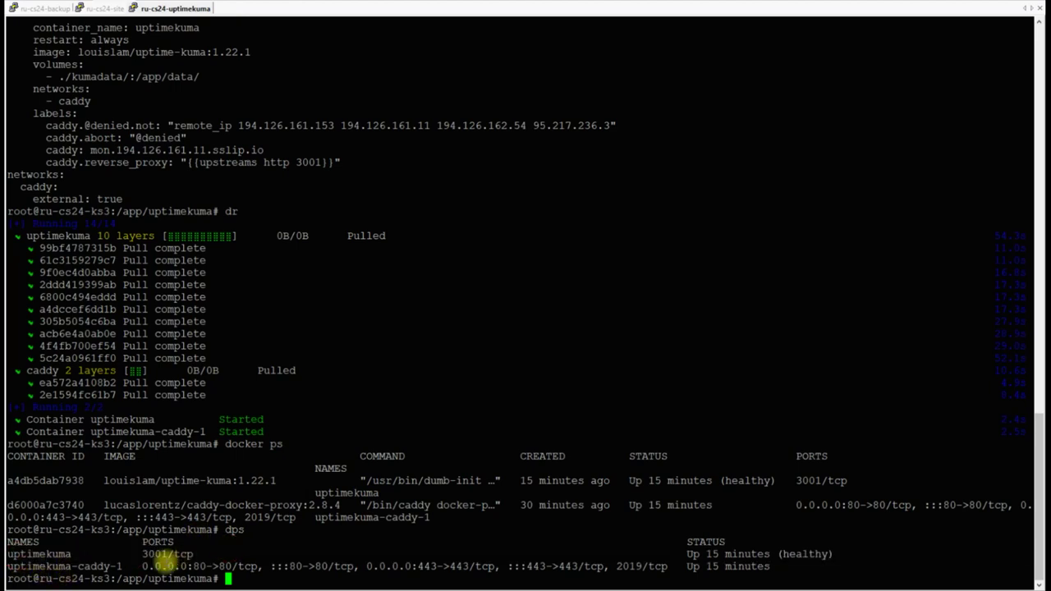
{"action": "double_click", "coordinate": [155, 554]}
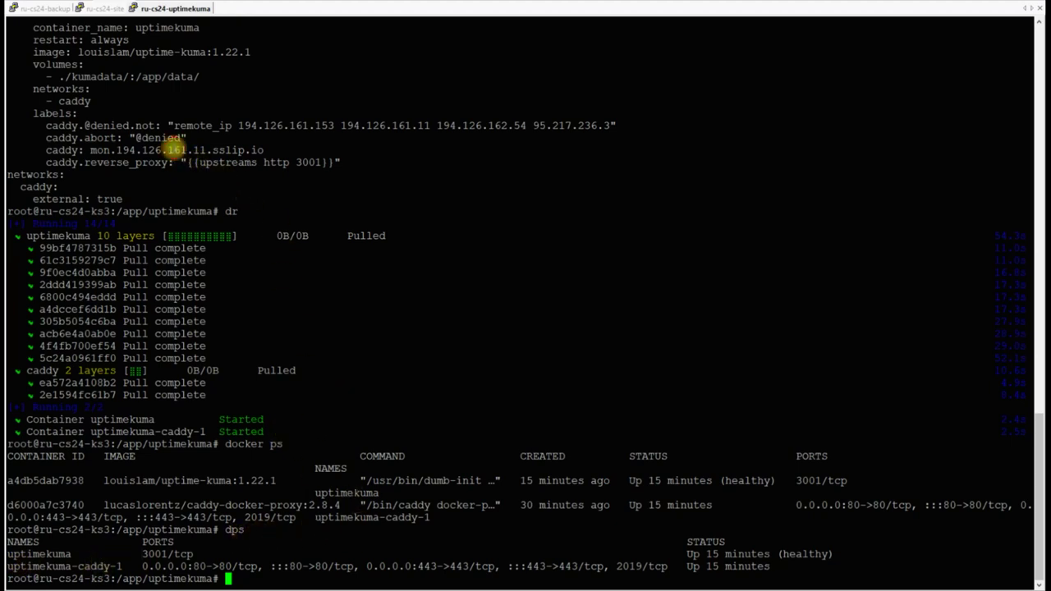
- Copy the domain mon.194.126.161.11.sslip.io from the terminal and open it in a new Firefox tab
{"action": "double_click", "coordinate": [172, 150]}
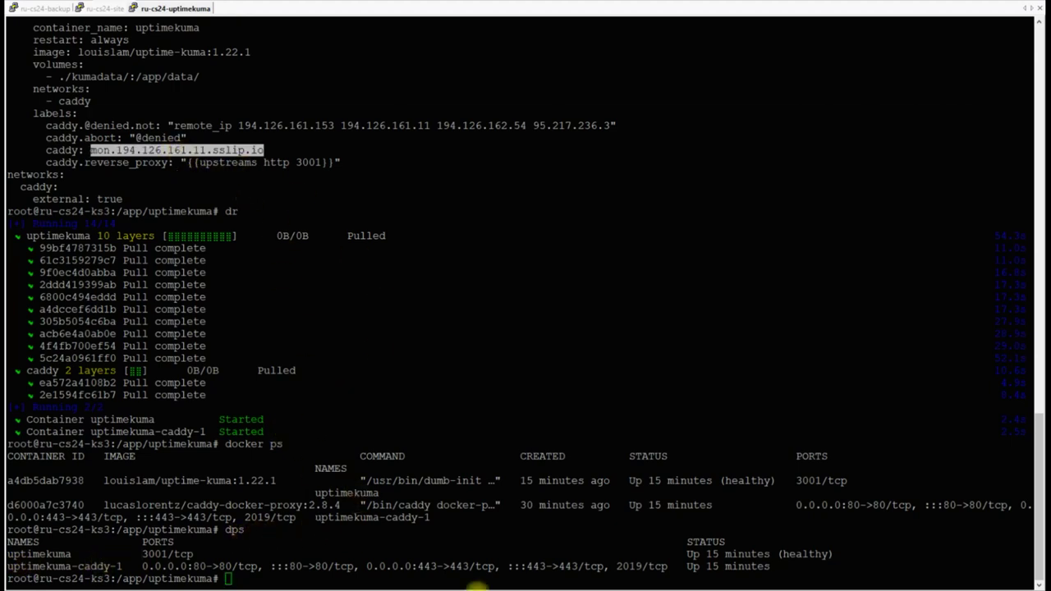
{"action": "key", "text": "alt+Tab"}
{"action": "left_click", "coordinate": [176, 11]}
{"action": "key", "text": "ctrl+v"}
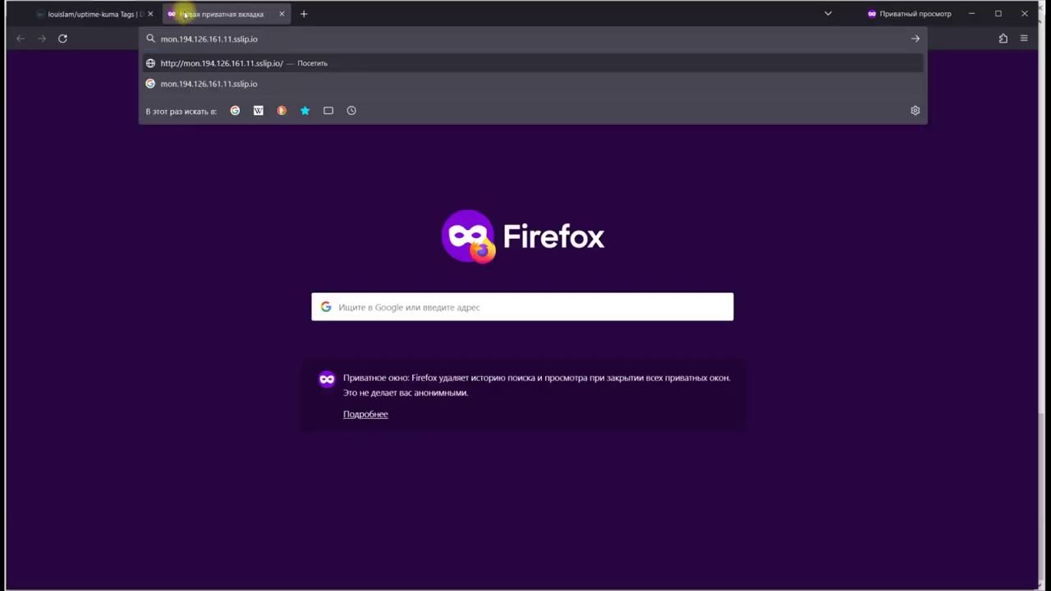
{"action": "key", "text": "Return"}
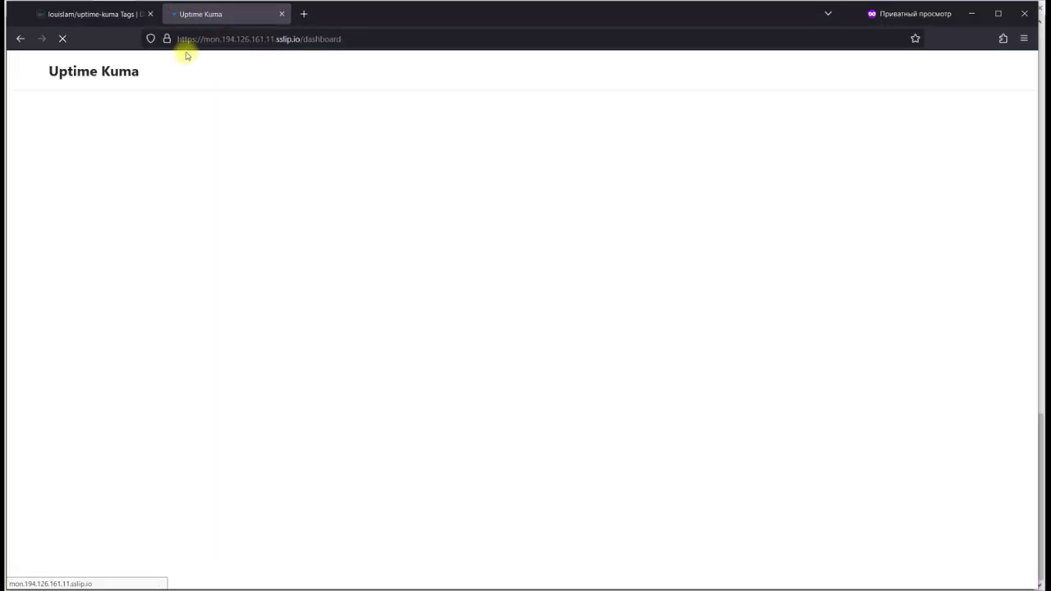
- Examine the site's connection security details to see who issued its certificate
{"action": "left_click", "coordinate": [166, 38]}
{"action": "left_click", "coordinate": [212, 84]}
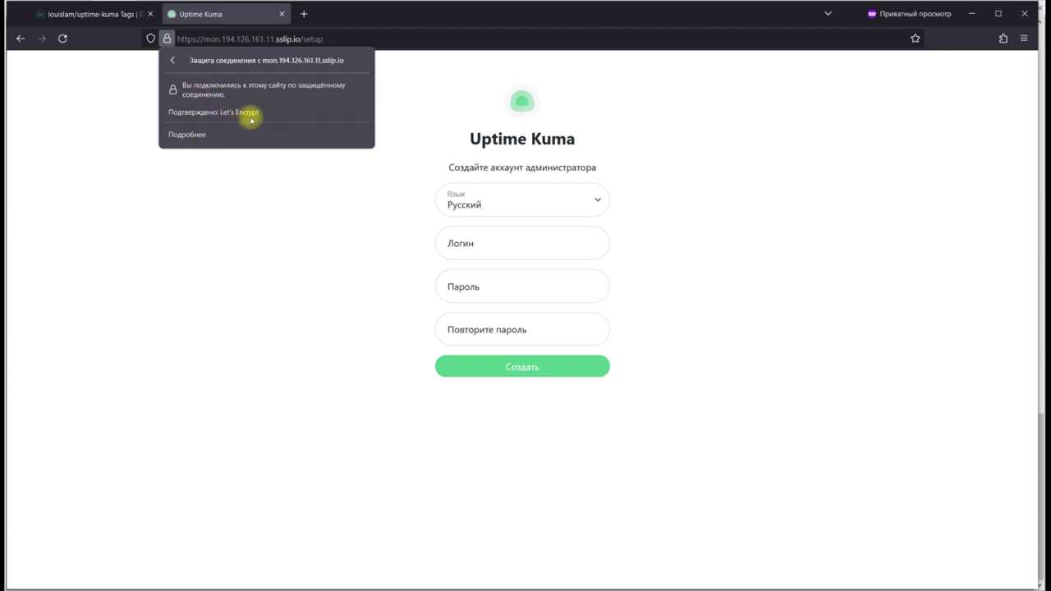
{"action": "left_click", "coordinate": [275, 215]}
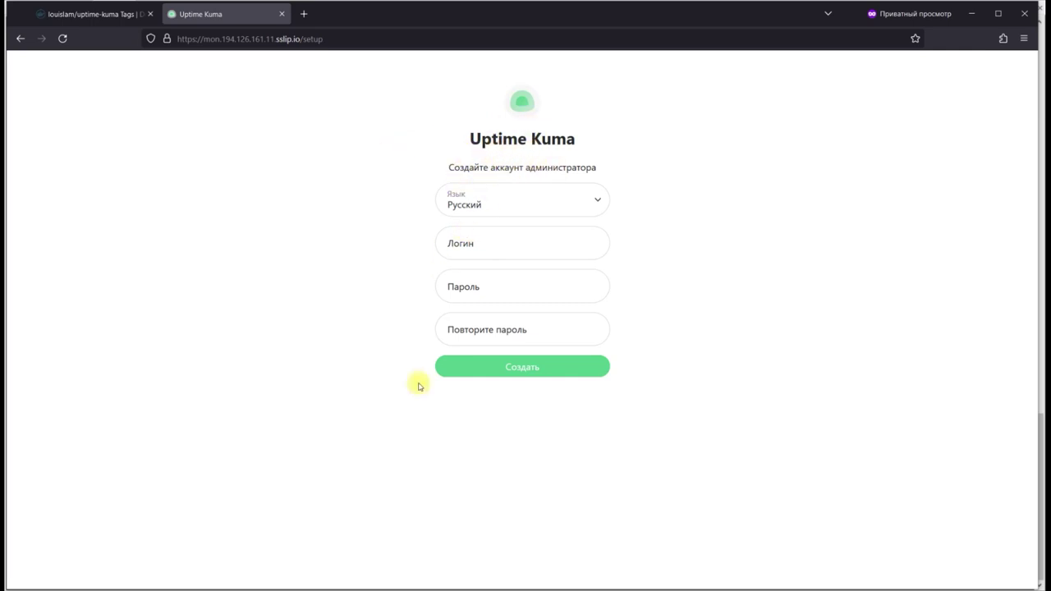
- Record the login admin565 and an account password in the untitled Notepad notes below the domain
{"action": "mouse_move", "coordinate": [360, 587]}
{"action": "left_click", "coordinate": [360, 559]}
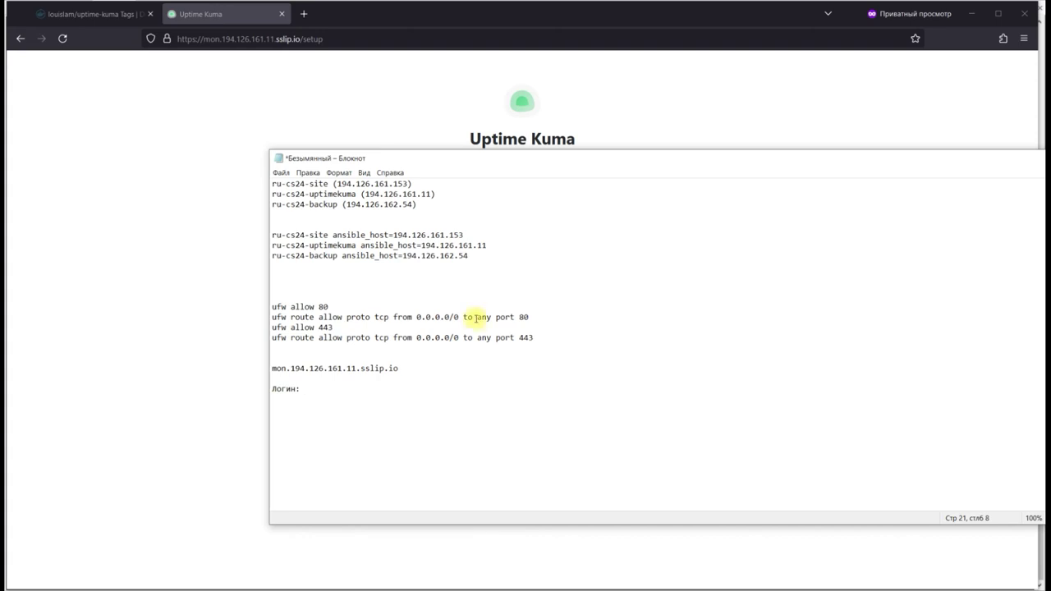
{"action": "left_click_drag", "start_coordinate": [444, 159], "coordinate": [408, 139]}
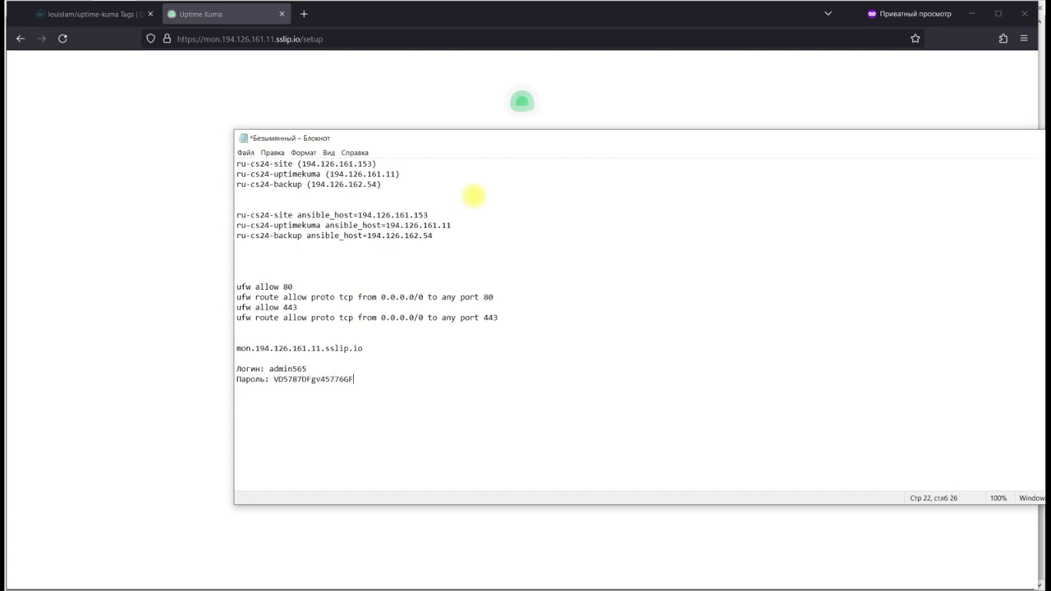
- Copy the login admin565 from the notes into the login field of the Uptime Kuma administrator account form
{"action": "left_click_drag", "start_coordinate": [397, 139], "coordinate": [546, 122]}
{"action": "double_click", "coordinate": [436, 352]}
{"action": "key", "text": "ctrl+c"}
{"action": "left_click", "coordinate": [340, 310]}
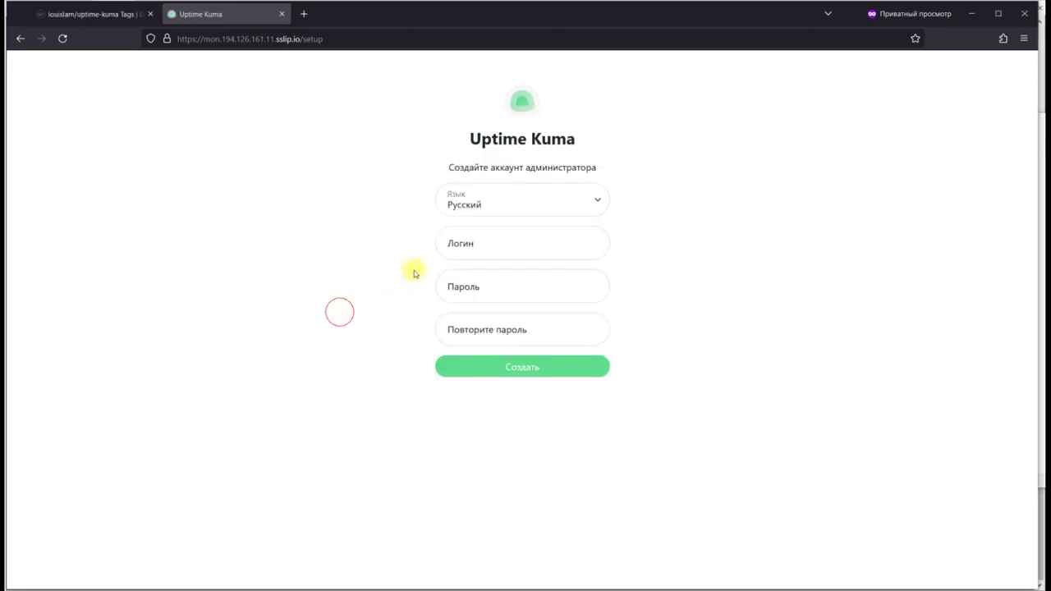
{"action": "left_click", "coordinate": [482, 241]}
{"action": "key", "text": "ctrl+v"}
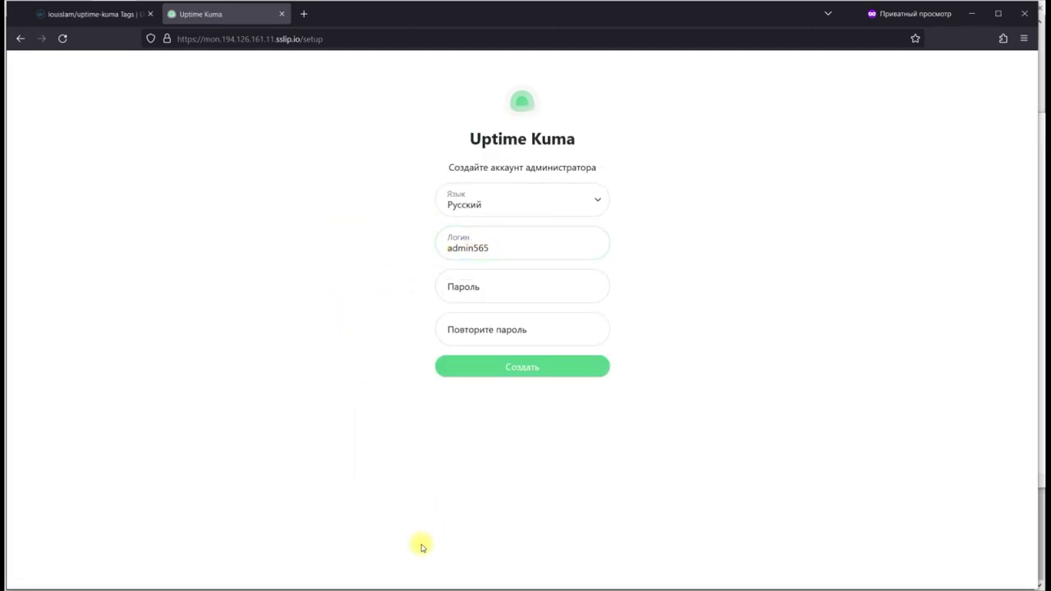
- Copy the account password from the notes into the password and repeat password fields, and create the administrator account
{"action": "key", "text": "alt+Tab"}
{"action": "double_click", "coordinate": [470, 362]}
{"action": "key", "text": "ctrl+c"}
{"action": "left_click", "coordinate": [305, 335]}
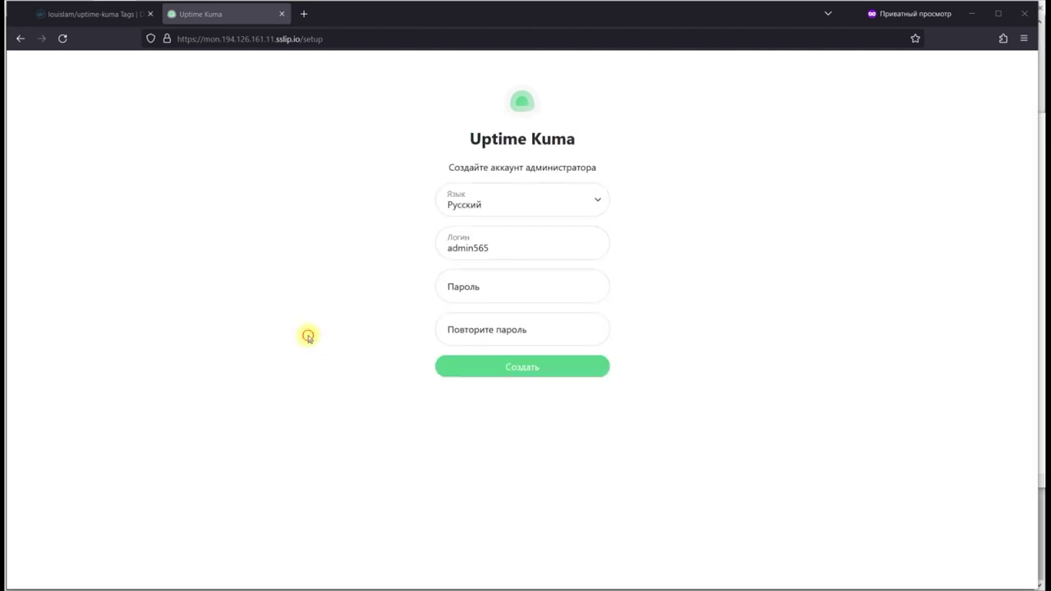
{"action": "left_click", "coordinate": [502, 285]}
{"action": "key", "text": "ctrl+v"}
{"action": "left_click", "coordinate": [459, 332]}
{"action": "key", "text": "ctrl+v"}
{"action": "left_click", "coordinate": [521, 372]}
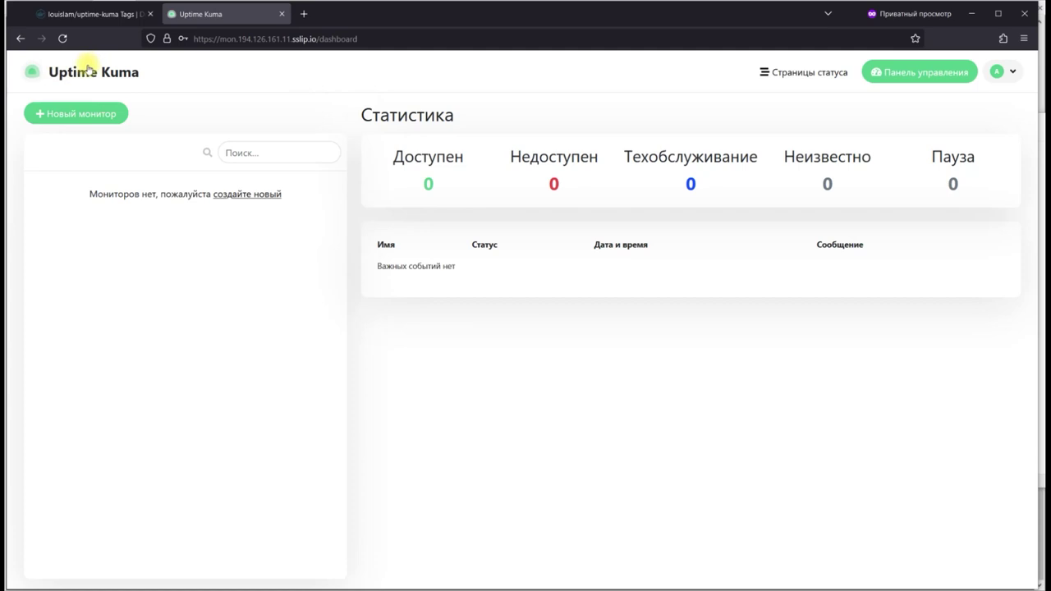
- Open the notification settings and examine the available notification types and the Telegram form without creating a notification
{"action": "left_click", "coordinate": [998, 72]}
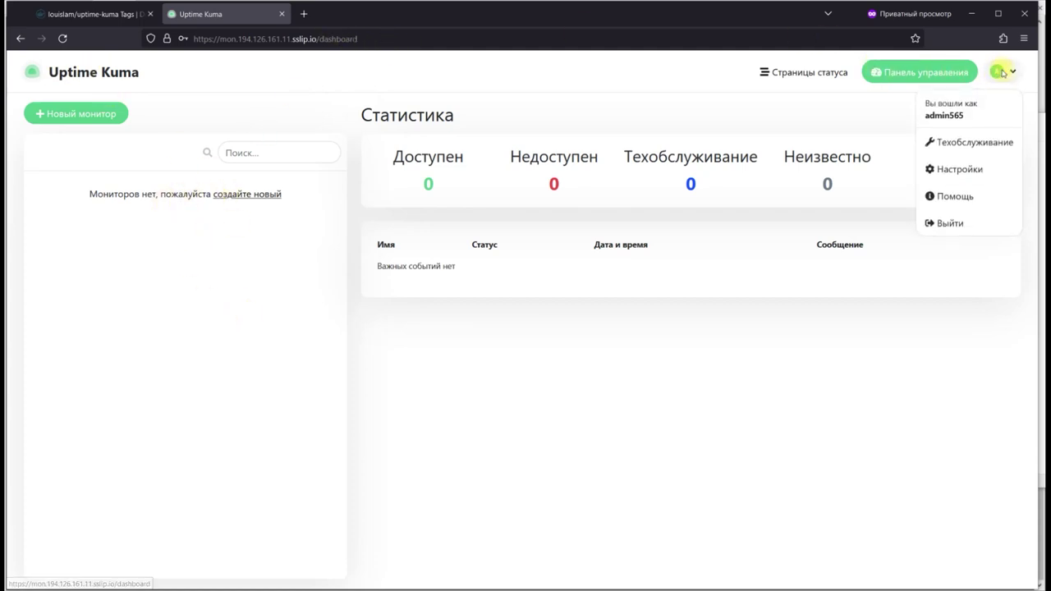
{"action": "left_click", "coordinate": [974, 170]}
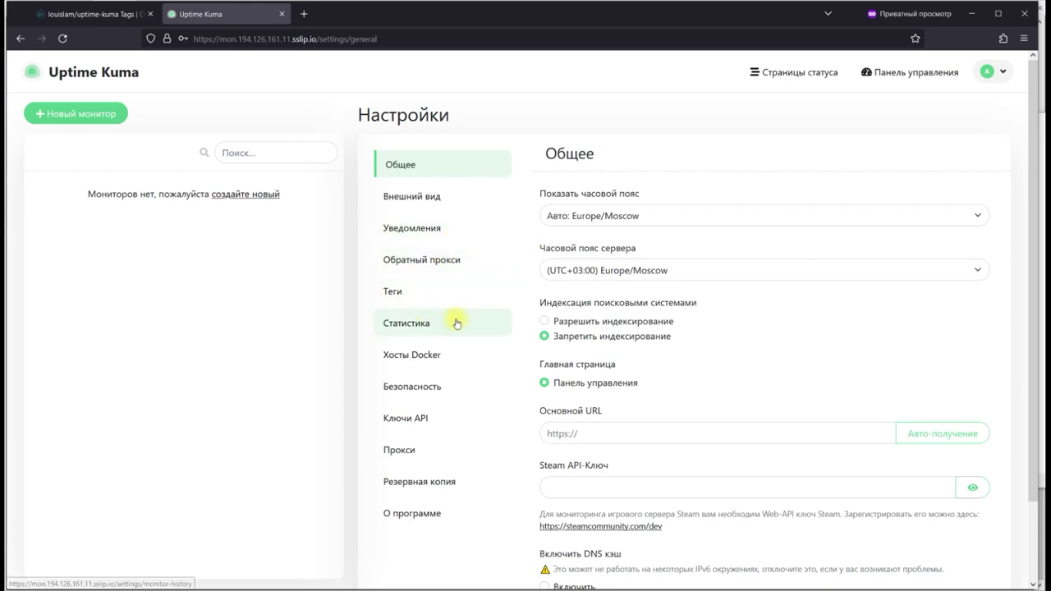
{"action": "left_click", "coordinate": [434, 227]}
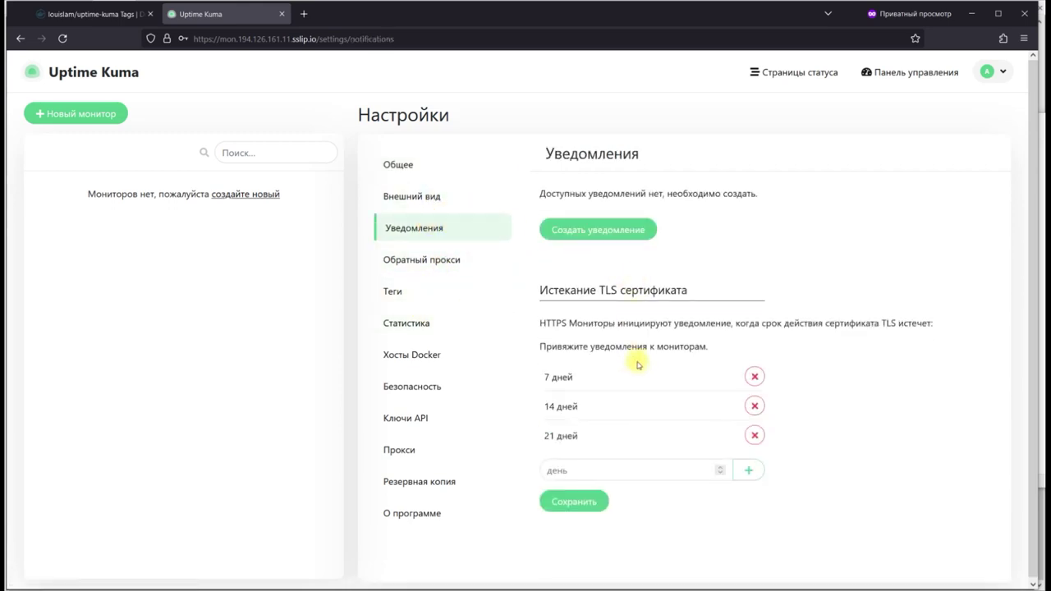
{"action": "left_click", "coordinate": [591, 230]}
{"action": "left_click", "coordinate": [468, 141]}
{"action": "scroll", "coordinate": [520, 270], "scroll_direction": "down", "scroll_amount": 2}
{"action": "scroll", "coordinate": [534, 328], "scroll_direction": "down", "scroll_amount": 2}
{"action": "scroll", "coordinate": [537, 324], "scroll_direction": "up", "scroll_amount": 10}
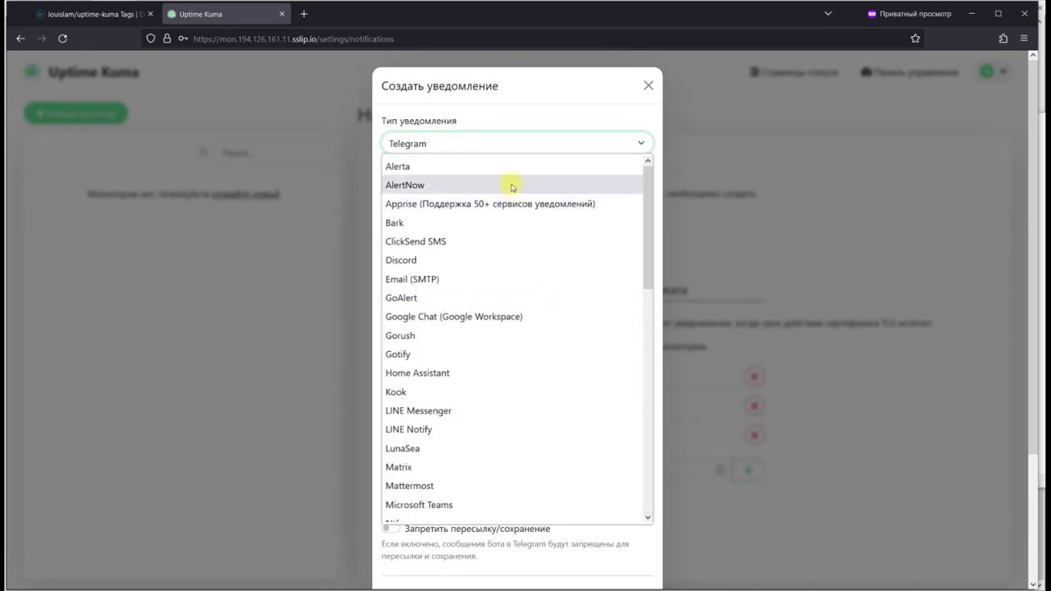
{"action": "scroll", "coordinate": [514, 293], "scroll_direction": "down", "scroll_amount": 10}
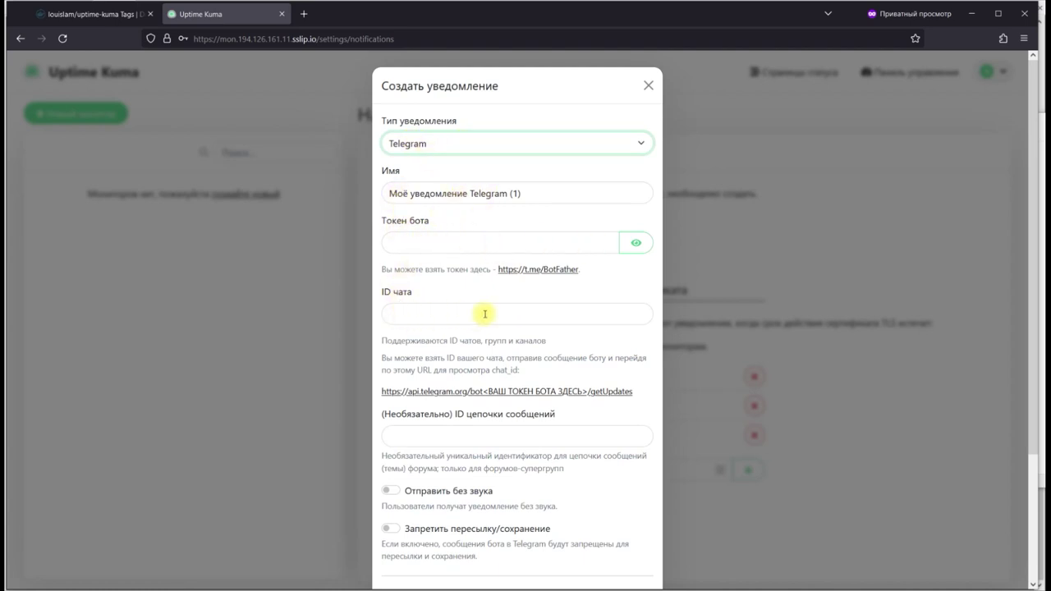
{"action": "left_click", "coordinate": [648, 86]}
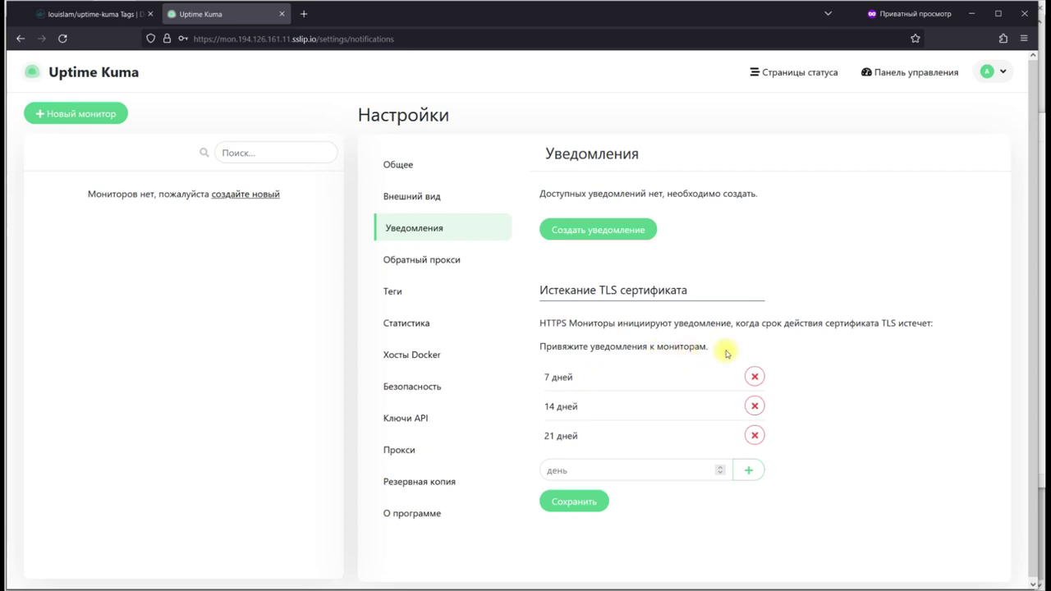
- Look through the remaining settings pages, from backup and API keys to reverse proxy and general, and return to the dashboard
{"action": "left_click", "coordinate": [444, 512]}
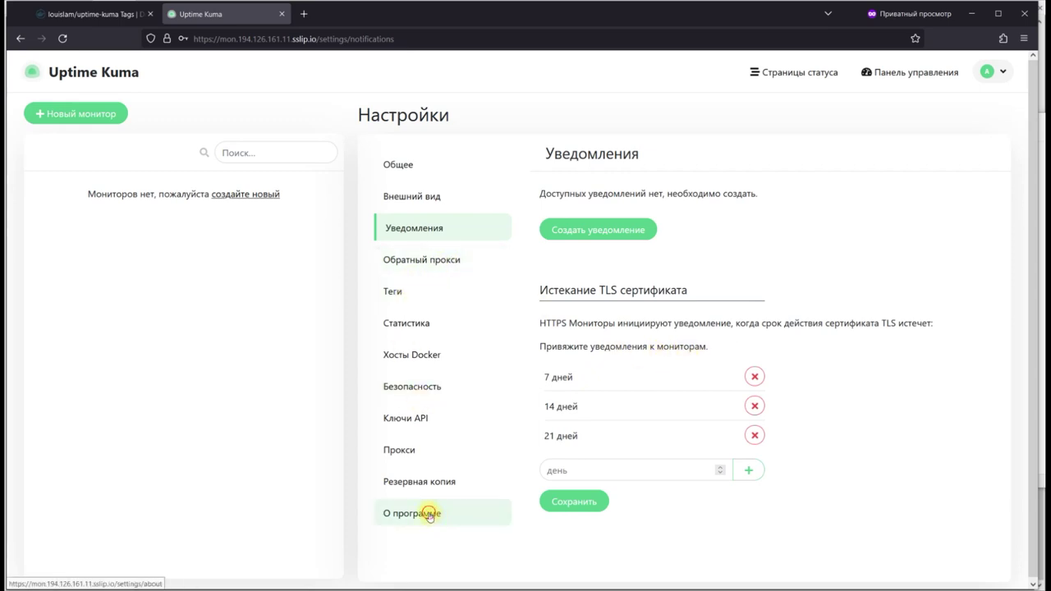
{"action": "left_click", "coordinate": [432, 481]}
{"action": "left_click", "coordinate": [402, 450]}
{"action": "left_click", "coordinate": [424, 420]}
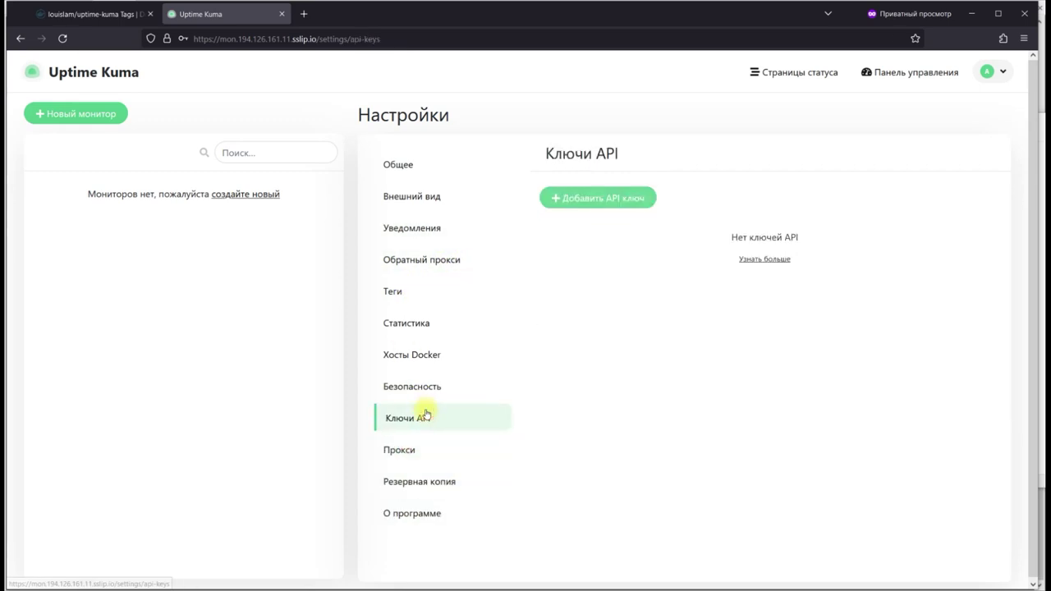
{"action": "left_click", "coordinate": [422, 384]}
{"action": "left_click", "coordinate": [422, 355]}
{"action": "left_click", "coordinate": [412, 271]}
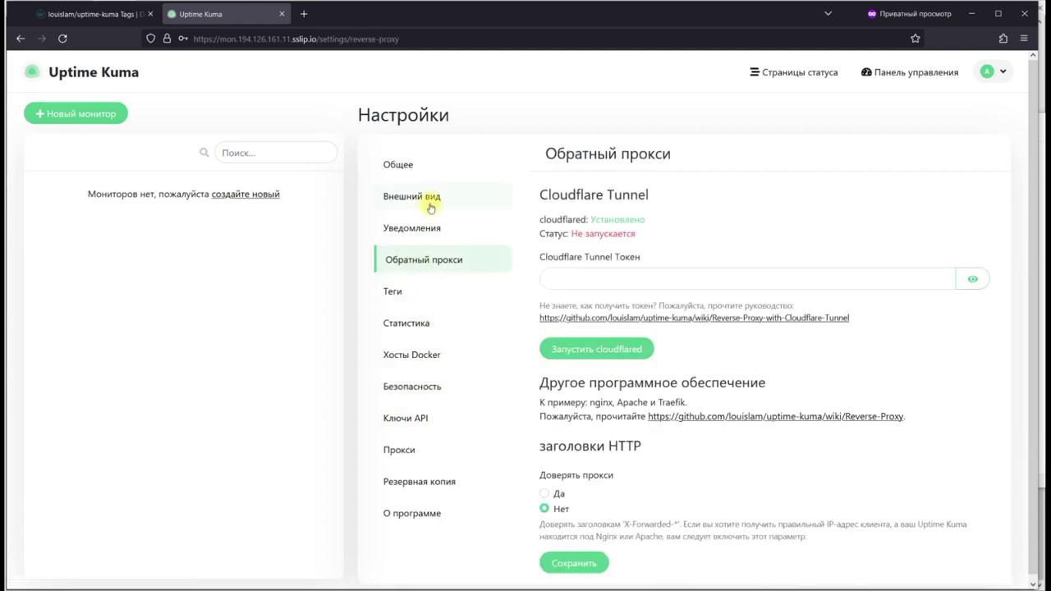
{"action": "left_click", "coordinate": [429, 203]}
{"action": "left_click", "coordinate": [422, 164]}
{"action": "scroll", "coordinate": [497, 209], "scroll_direction": "down", "scroll_amount": 3}
{"action": "scroll", "coordinate": [427, 247], "scroll_direction": "up", "scroll_amount": 3}
{"action": "left_click", "coordinate": [133, 72]}
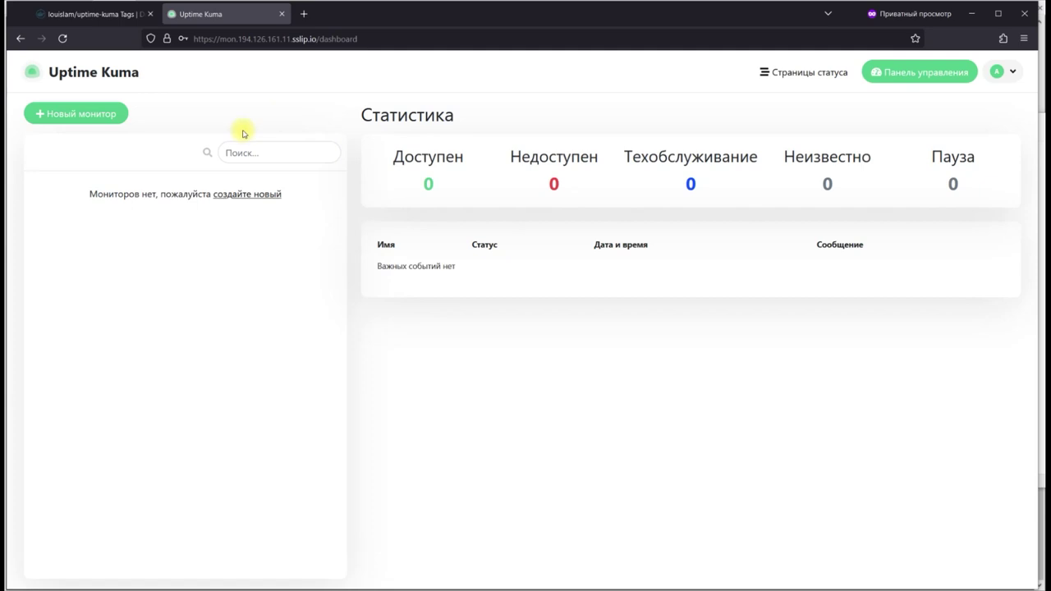
- Start a new HTTP(s) monitor, set its number of retries to 5 and review its remaining options
{"action": "left_click", "coordinate": [90, 120]}
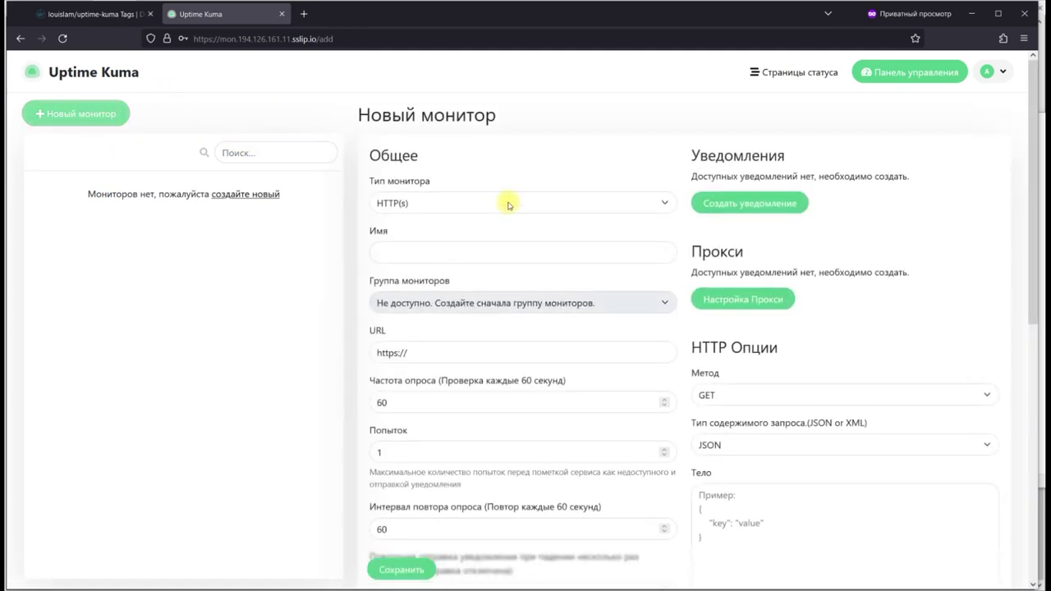
{"action": "left_click", "coordinate": [423, 202]}
{"action": "left_click", "coordinate": [411, 264]}
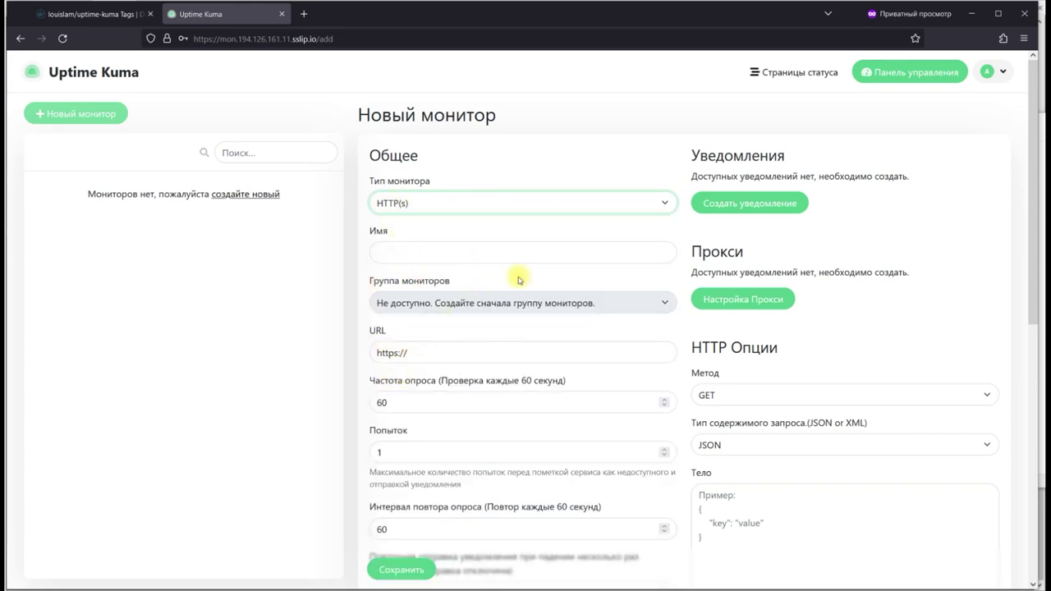
{"action": "scroll", "coordinate": [497, 352], "scroll_direction": "down", "scroll_amount": 4}
{"action": "scroll", "coordinate": [417, 329], "scroll_direction": "up", "scroll_amount": 3}
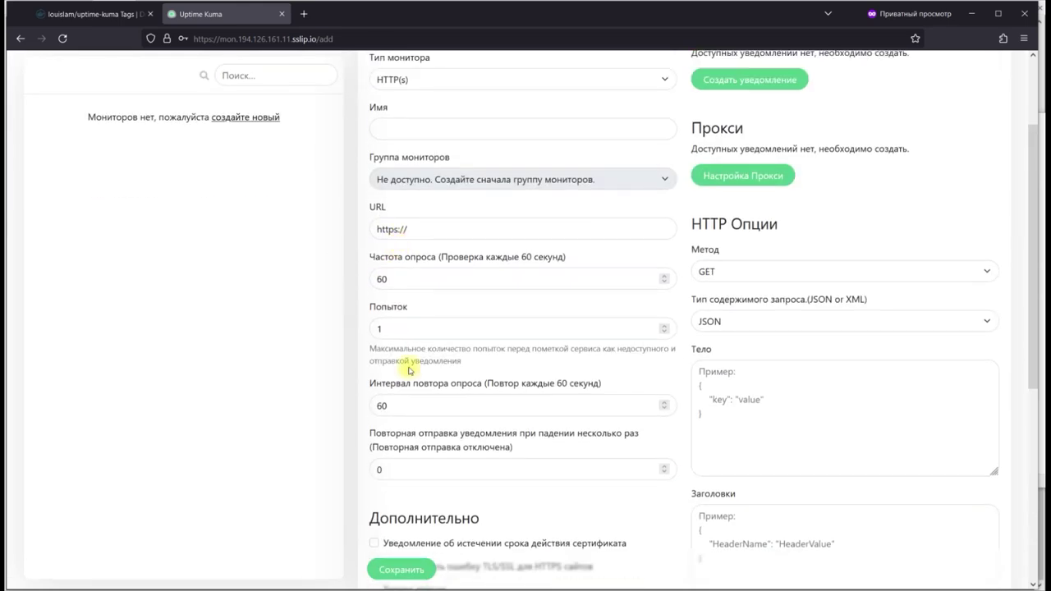
{"action": "double_click", "coordinate": [410, 330]}
{"action": "type", "text": "5"}
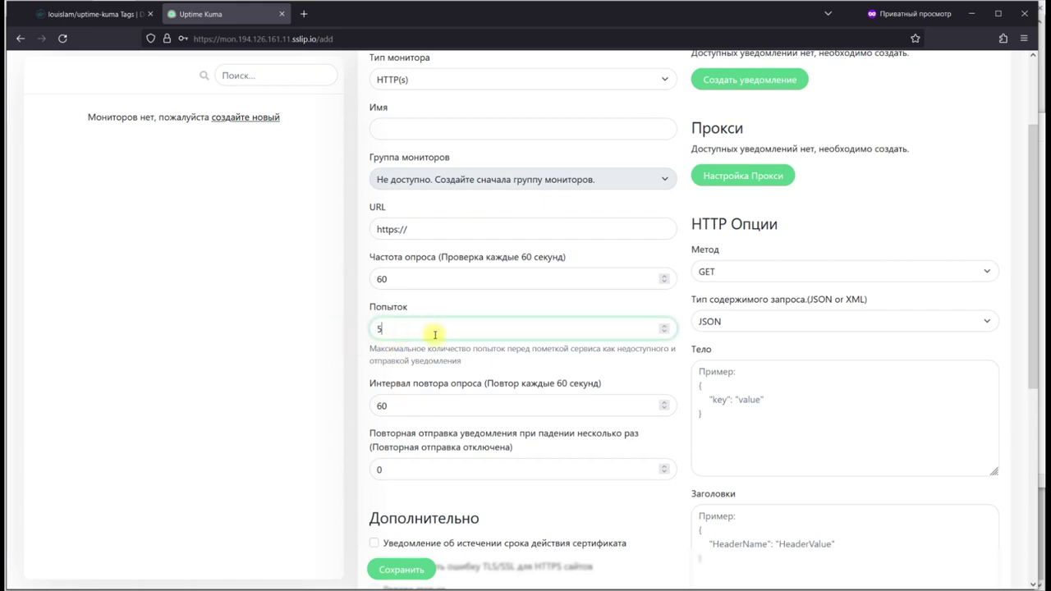
{"action": "scroll", "coordinate": [404, 250], "scroll_direction": "down", "scroll_amount": 1}
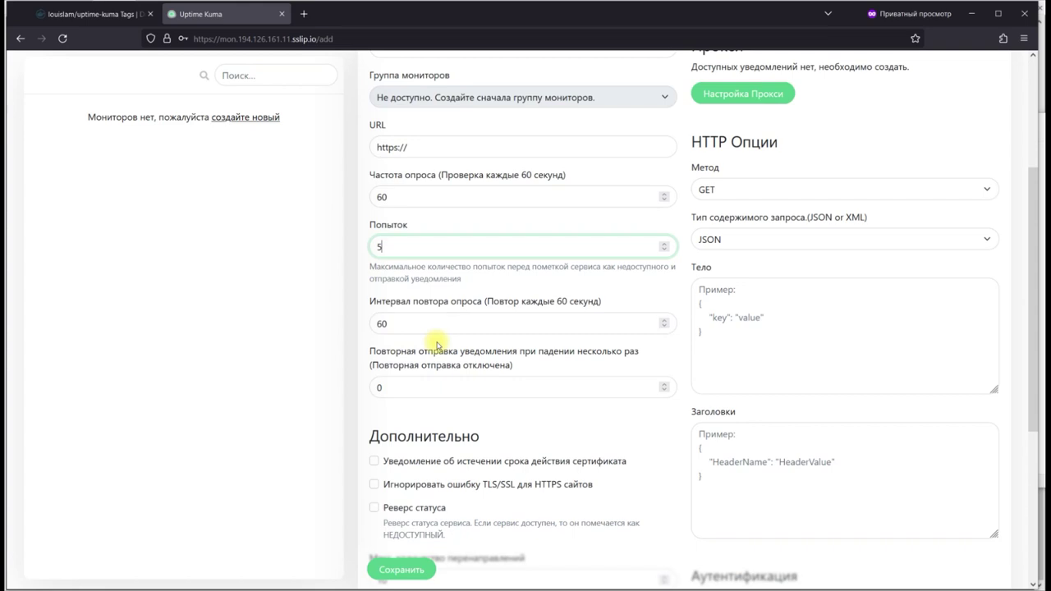
{"action": "scroll", "coordinate": [566, 354], "scroll_direction": "down", "scroll_amount": 5}
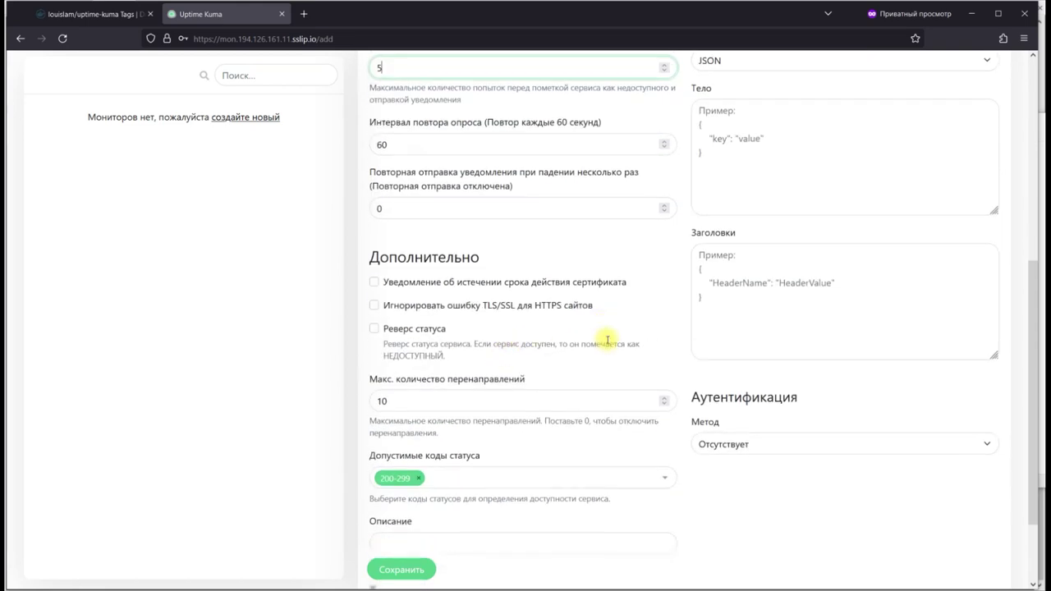
{"action": "scroll", "coordinate": [670, 473], "scroll_direction": "up", "scroll_amount": 3}
{"action": "scroll", "coordinate": [500, 348], "scroll_direction": "up", "scroll_amount": 4}
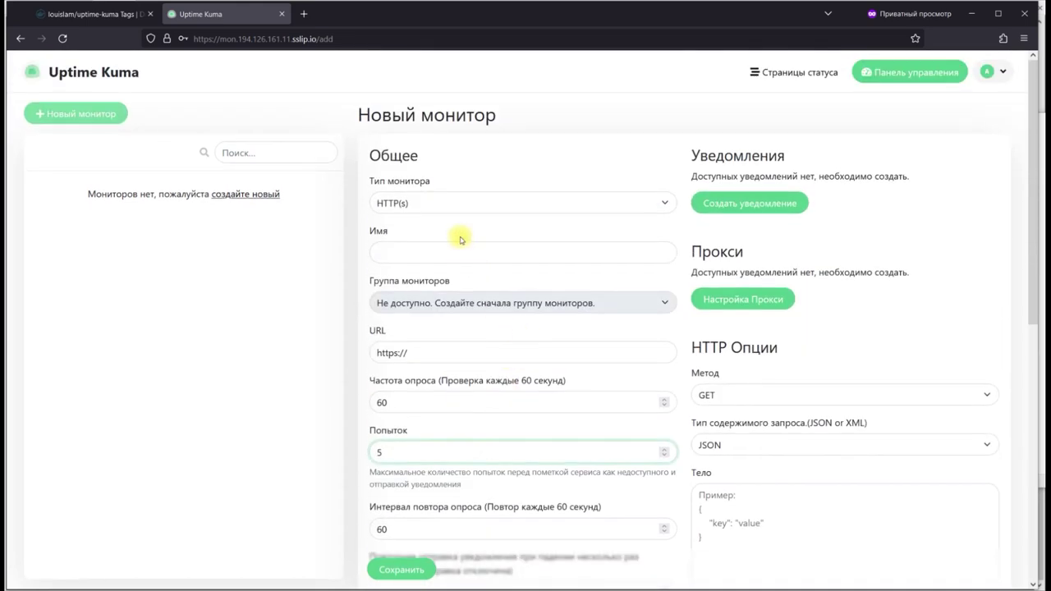
- Change the new monitor's type to Push and review its push URL, polling frequency and retry settings
{"action": "left_click", "coordinate": [458, 205]}
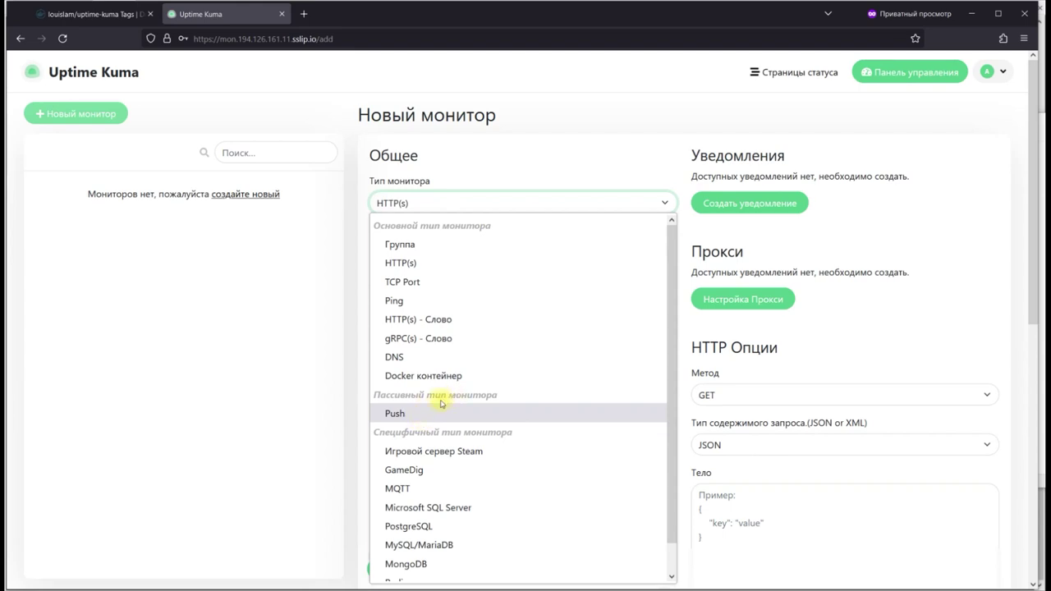
{"action": "left_click", "coordinate": [398, 414]}
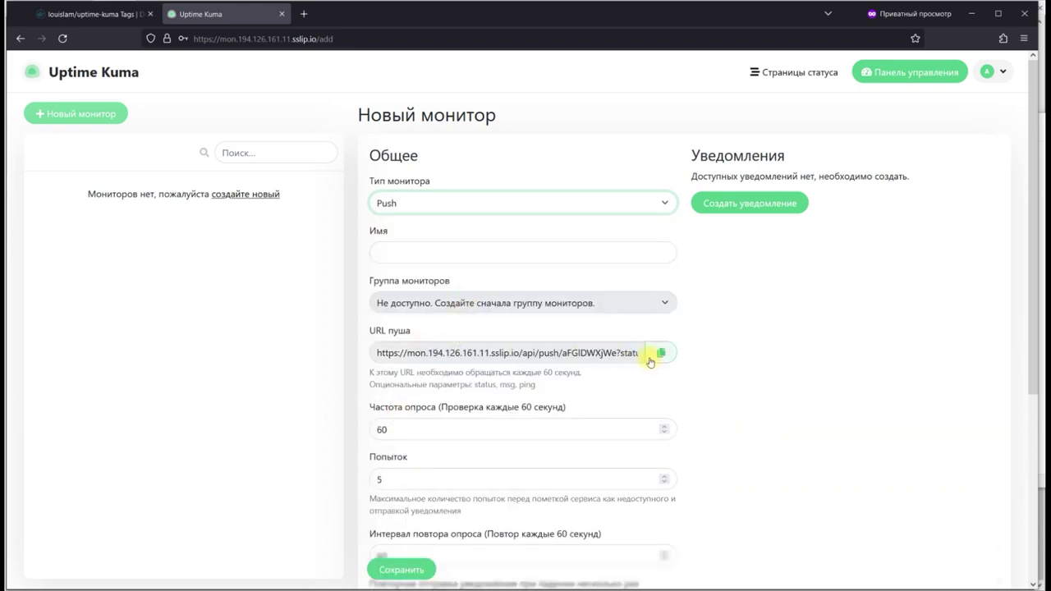
{"action": "left_click_drag", "start_coordinate": [523, 352], "coordinate": [647, 370]}
{"action": "left_click", "coordinate": [630, 386]}
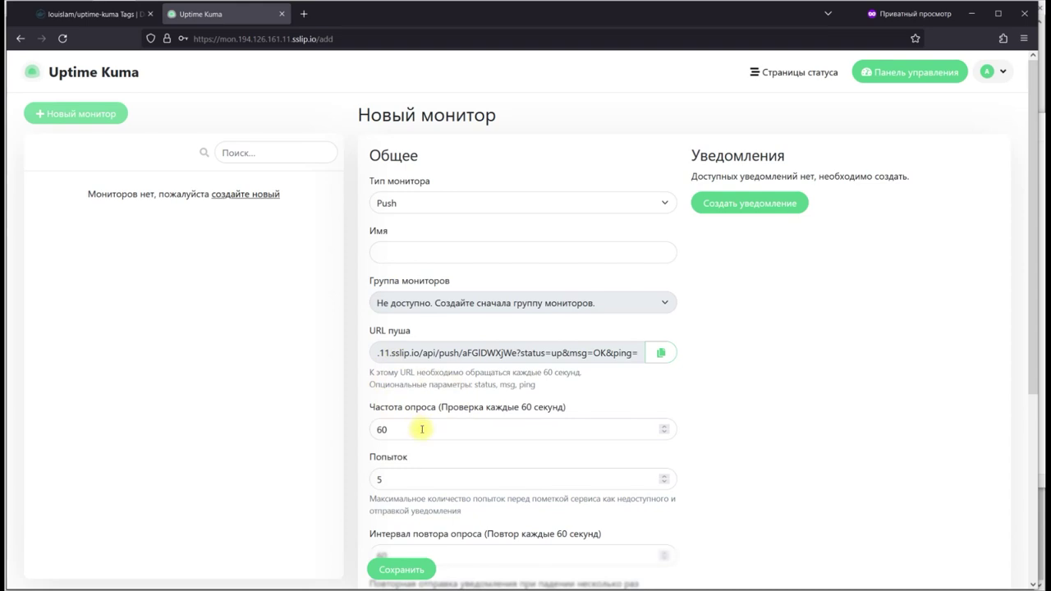
{"action": "scroll", "coordinate": [389, 424], "scroll_direction": "down", "scroll_amount": 3}
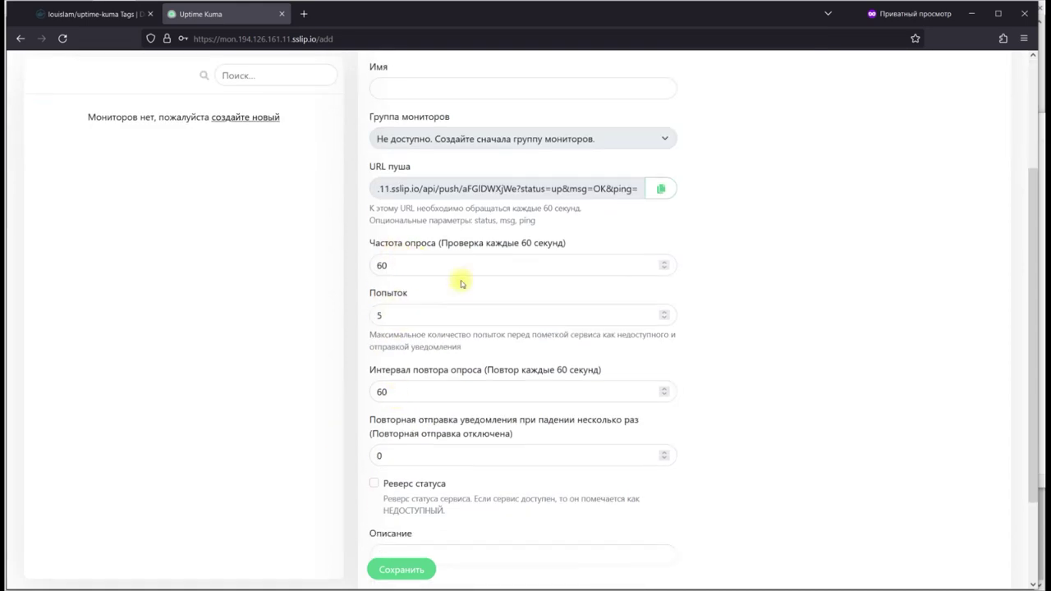
{"action": "scroll", "coordinate": [485, 406], "scroll_direction": "up", "scroll_amount": 3}
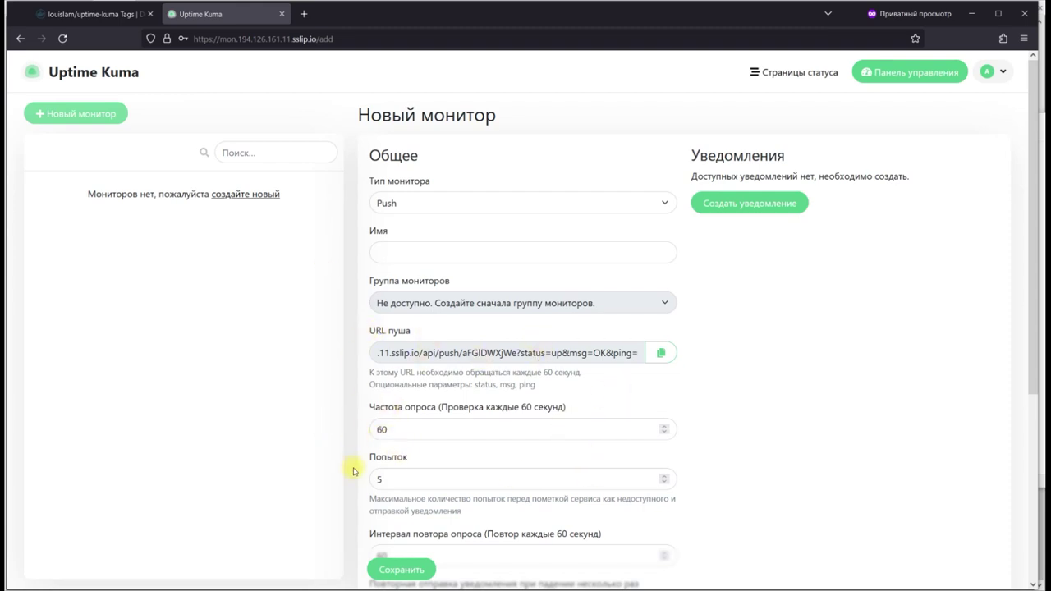
{"action": "left_click", "coordinate": [386, 478]}
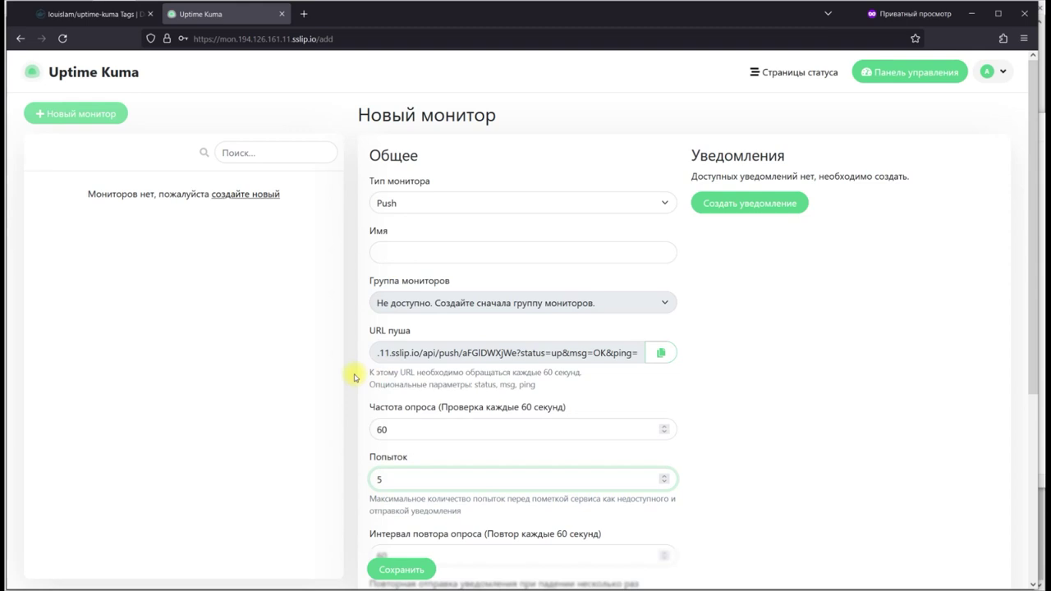
{"action": "left_click", "coordinate": [302, 353]}
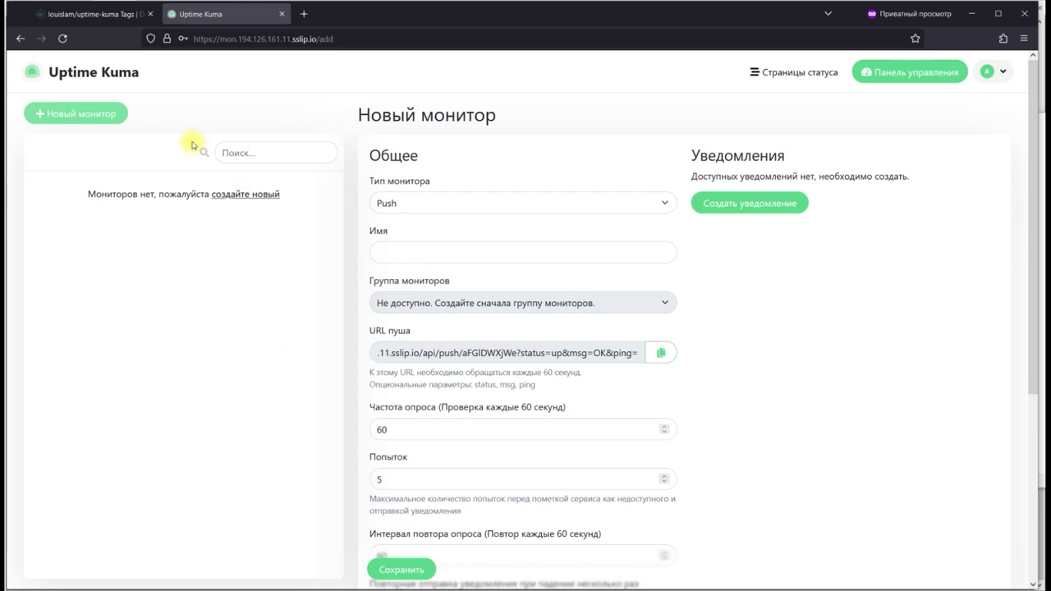
{"action": "left_click", "coordinate": [312, 13]}
{"action": "type", "text": "https://check-host.net"}
{"action": "key", "text": "Return"}
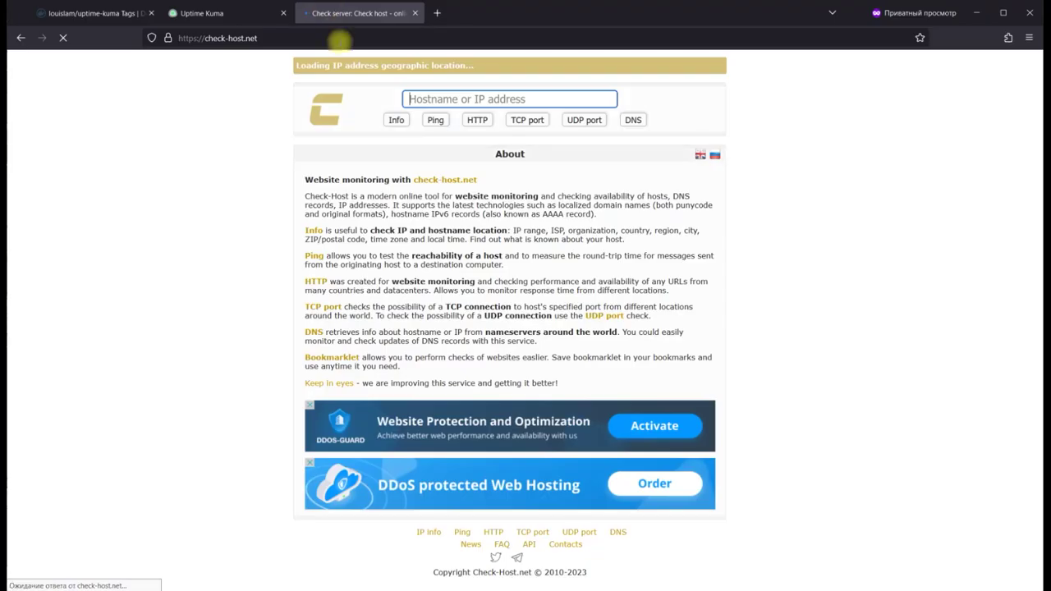
{"action": "left_click", "coordinate": [206, 12]}
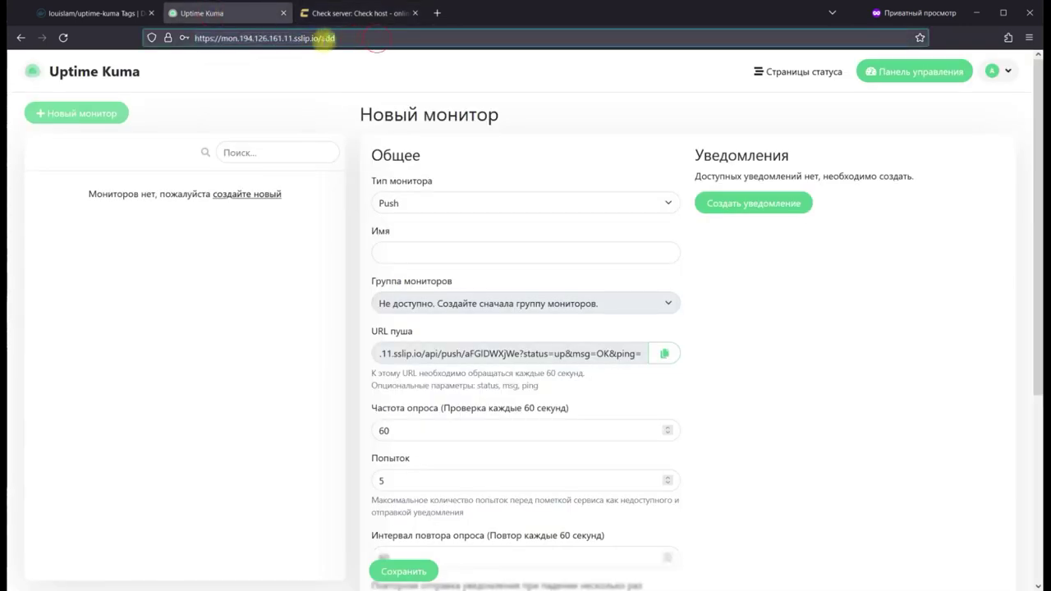
{"action": "left_click_drag", "start_coordinate": [324, 38], "coordinate": [164, 38]}
{"action": "key", "text": "ctrl+c"}
{"action": "left_click", "coordinate": [317, 13]}
{"action": "key", "text": "ctrl+v"}
{"action": "left_click", "coordinate": [476, 120]}
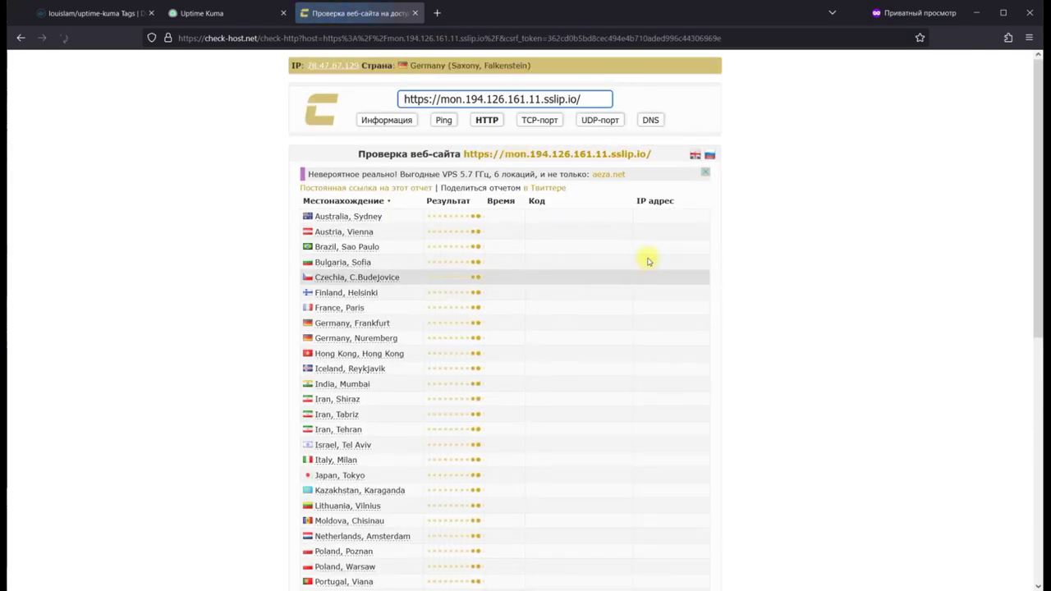
{"action": "scroll", "coordinate": [469, 238], "scroll_direction": "down", "scroll_amount": 5}
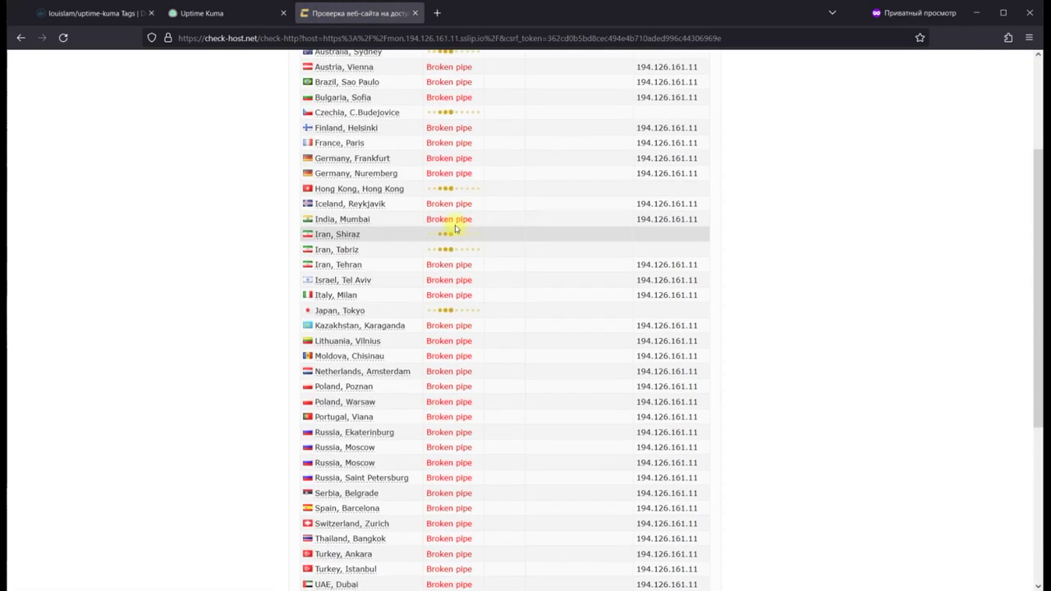
{"action": "scroll", "coordinate": [481, 333], "scroll_direction": "up", "scroll_amount": 2}
{"action": "scroll", "coordinate": [600, 282], "scroll_direction": "up", "scroll_amount": 3}
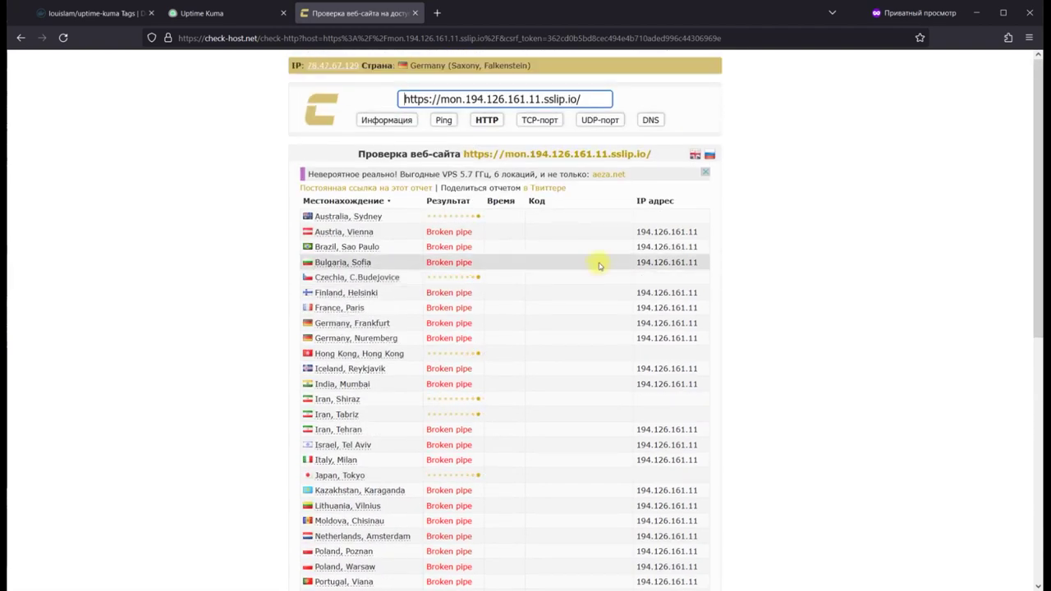
{"action": "scroll", "coordinate": [473, 237], "scroll_direction": "down", "scroll_amount": 5}
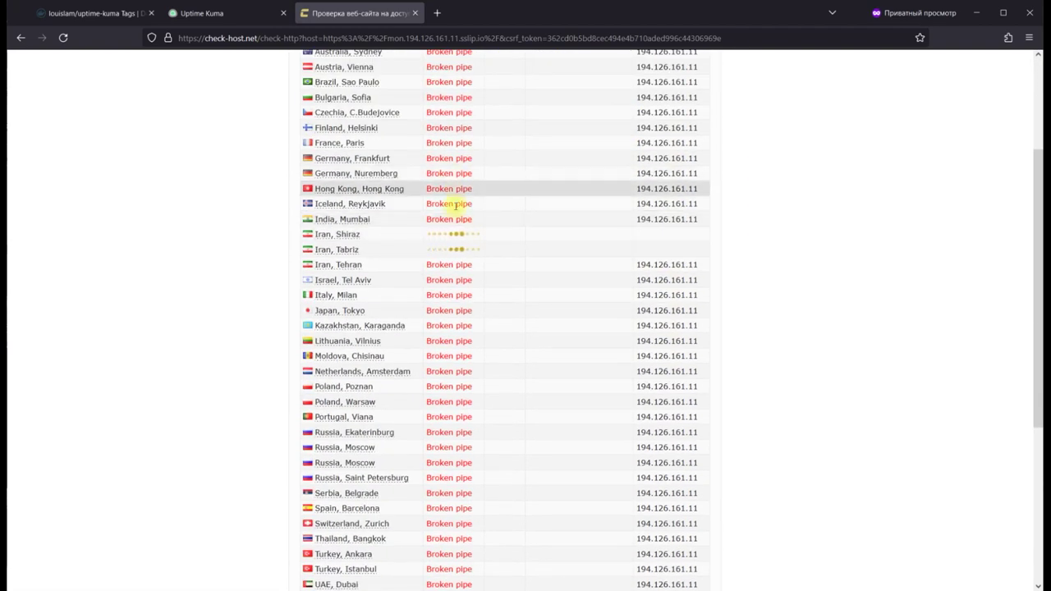
{"action": "scroll", "coordinate": [459, 274], "scroll_direction": "up", "scroll_amount": 5}
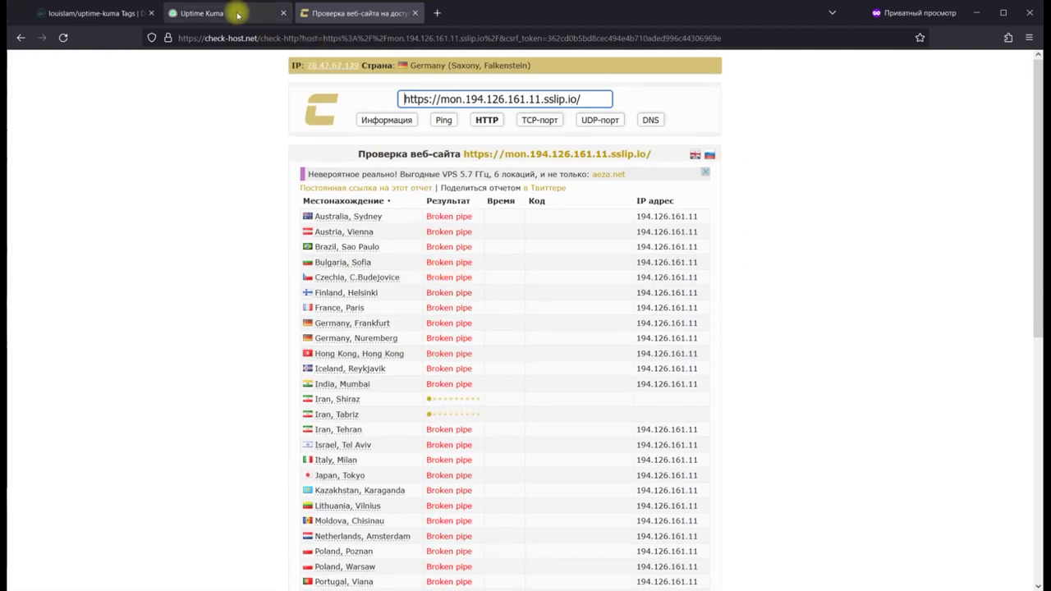
{"action": "left_click", "coordinate": [230, 12]}
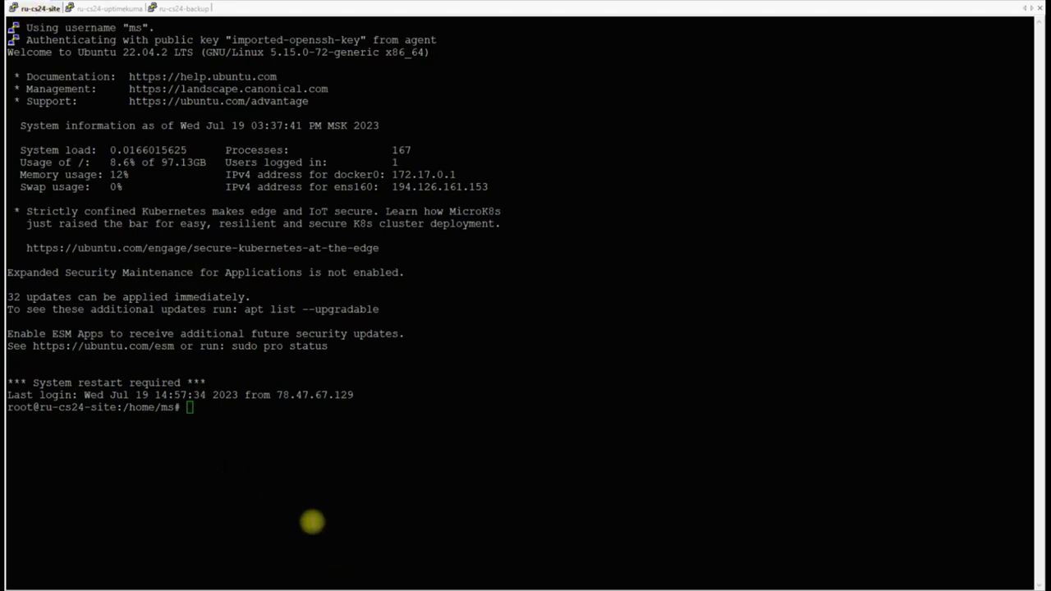
- Put away the untitled Notepad notes and switch to wordpress.txt over the ru-cs24-site terminal session
{"action": "key", "text": "alt+Tab"}
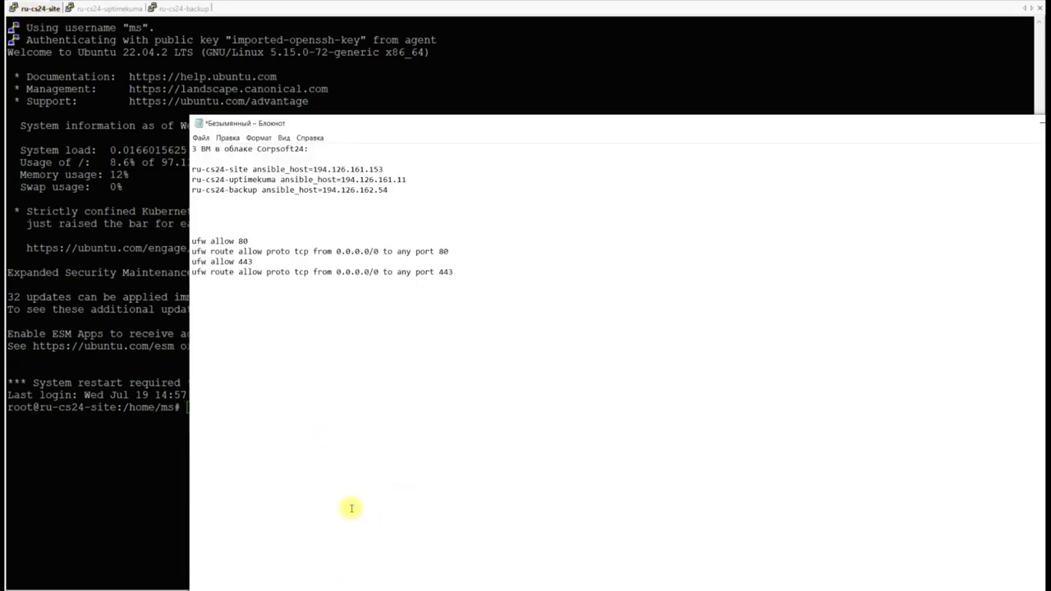
{"action": "left_click", "coordinate": [1037, 123]}
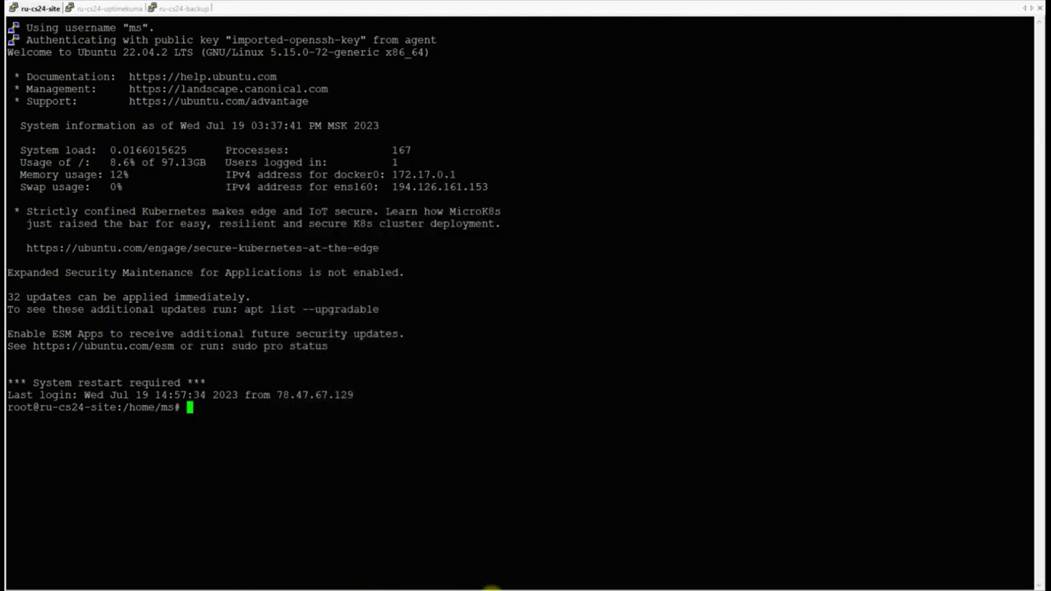
{"action": "key", "text": "alt+Tab"}
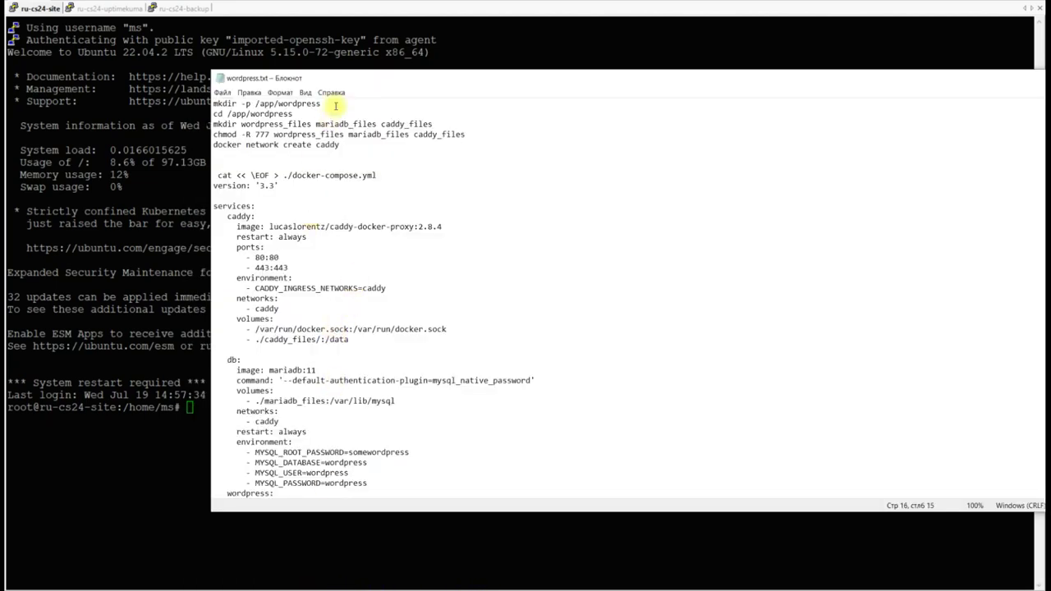
- Review the wordpress.txt commands that create /app/wordpress and its subfolders, set their permissions and create the caddy Docker network
{"action": "left_click_drag", "start_coordinate": [347, 104], "coordinate": [183, 103]}
{"action": "left_click", "coordinate": [335, 115]}
{"action": "left_click_drag", "start_coordinate": [335, 104], "coordinate": [153, 92]}
{"action": "right_click", "coordinate": [321, 97]}
{"action": "left_click", "coordinate": [333, 89]}
{"action": "left_click_drag", "start_coordinate": [363, 107], "coordinate": [256, 105]}
{"action": "left_click", "coordinate": [293, 124]}
{"action": "triple_click", "coordinate": [453, 122]}
{"action": "left_click", "coordinate": [306, 143]}
{"action": "triple_click", "coordinate": [479, 134]}
{"action": "left_click", "coordinate": [330, 152]}
{"action": "left_click_drag", "start_coordinate": [370, 142], "coordinate": [175, 146]}
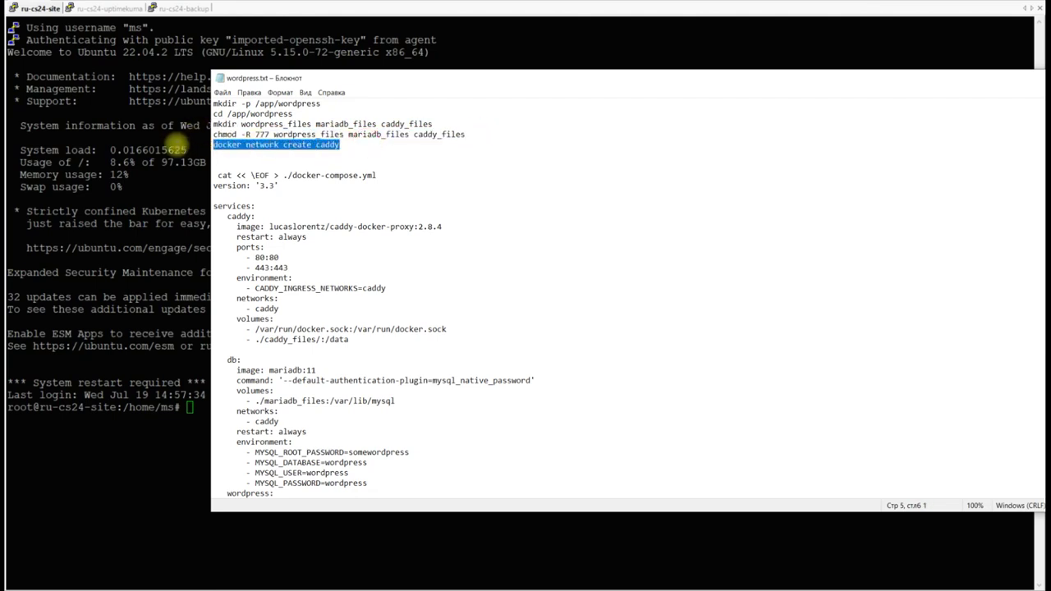
{"action": "left_click", "coordinate": [289, 160]}
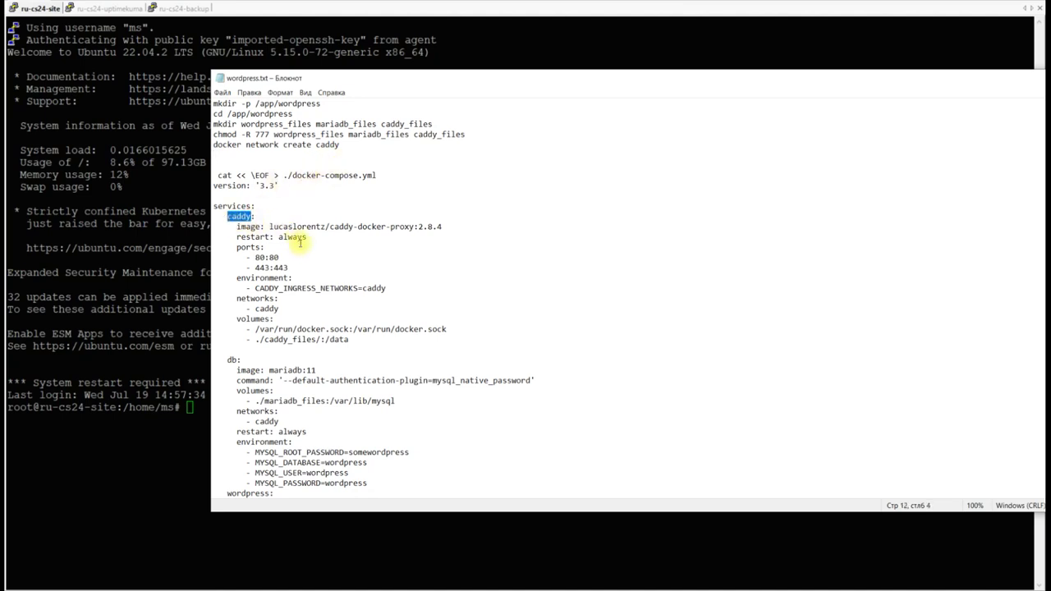
- Examine the Caddy, MariaDB and WordPress image names and version tags in the compose configuration
{"action": "left_click_drag", "start_coordinate": [470, 226], "coordinate": [330, 224]}
{"action": "scroll", "coordinate": [354, 247], "scroll_direction": "down", "scroll_amount": 5}
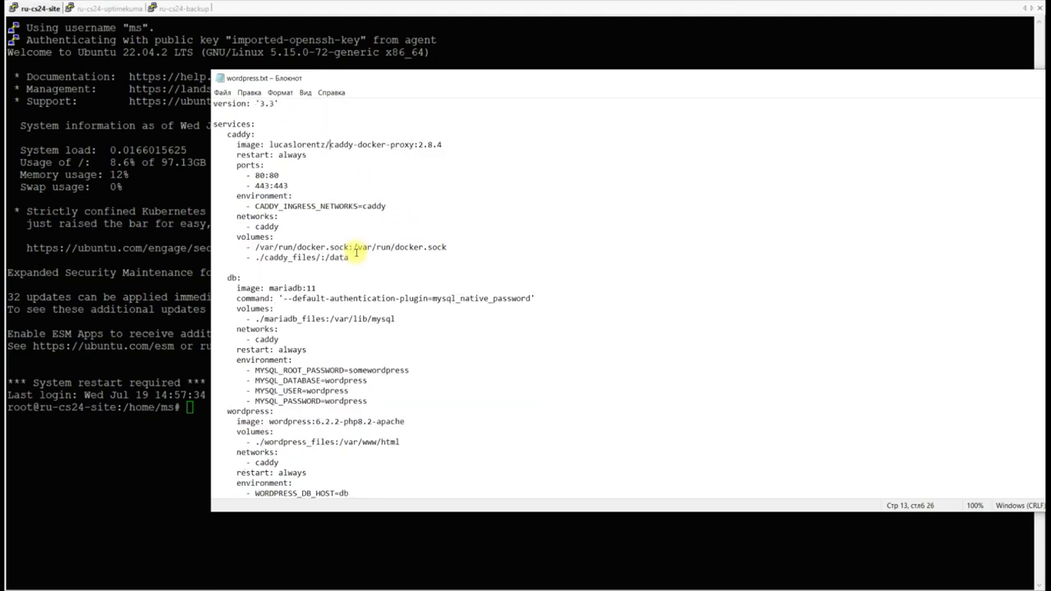
{"action": "left_click_drag", "start_coordinate": [331, 206], "coordinate": [285, 207]}
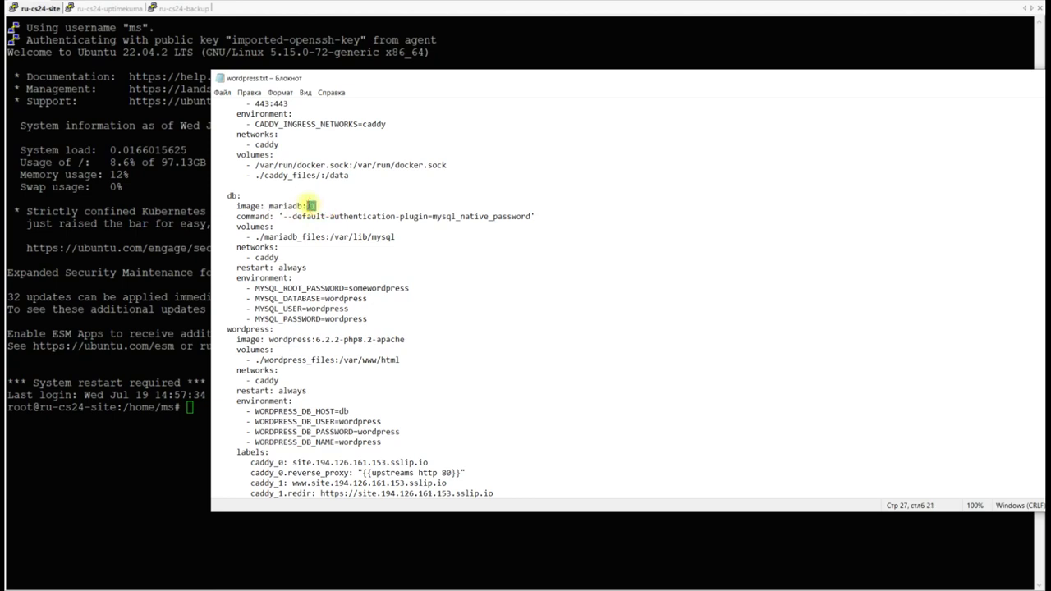
{"action": "scroll", "coordinate": [318, 243], "scroll_direction": "down", "scroll_amount": 2}
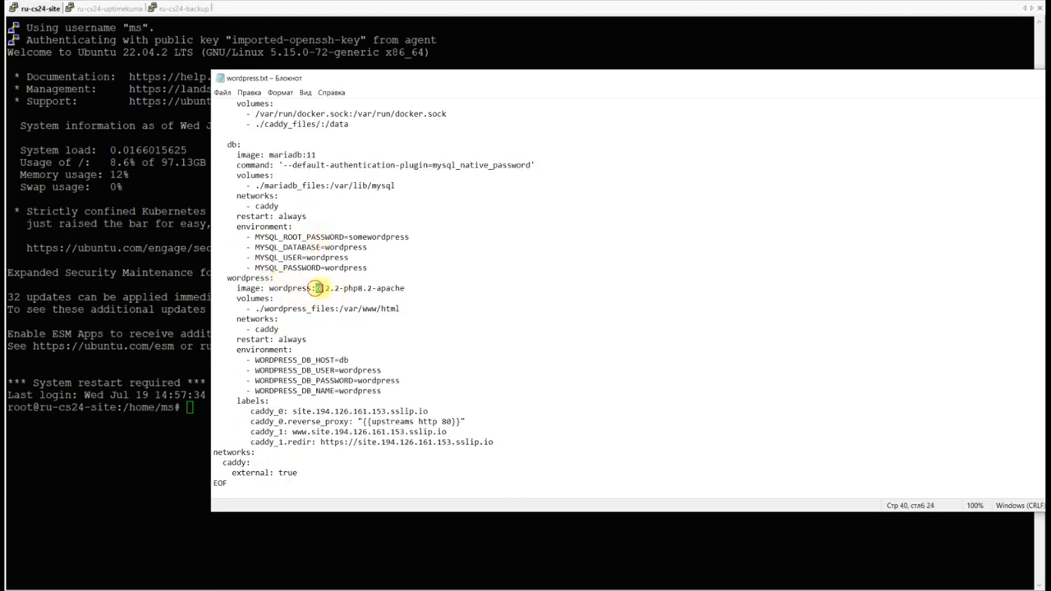
{"action": "left_click", "coordinate": [346, 289]}
{"action": "double_click", "coordinate": [355, 288]}
{"action": "left_click", "coordinate": [383, 288]}
{"action": "left_click", "coordinate": [378, 288]}
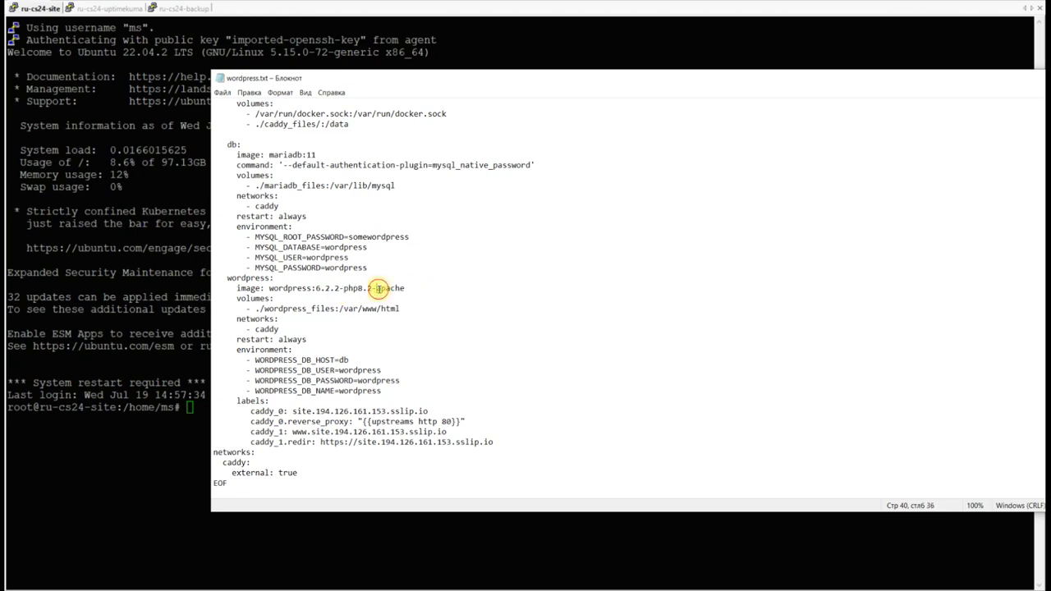
{"action": "scroll", "coordinate": [421, 308], "scroll_direction": "up", "scroll_amount": 7}
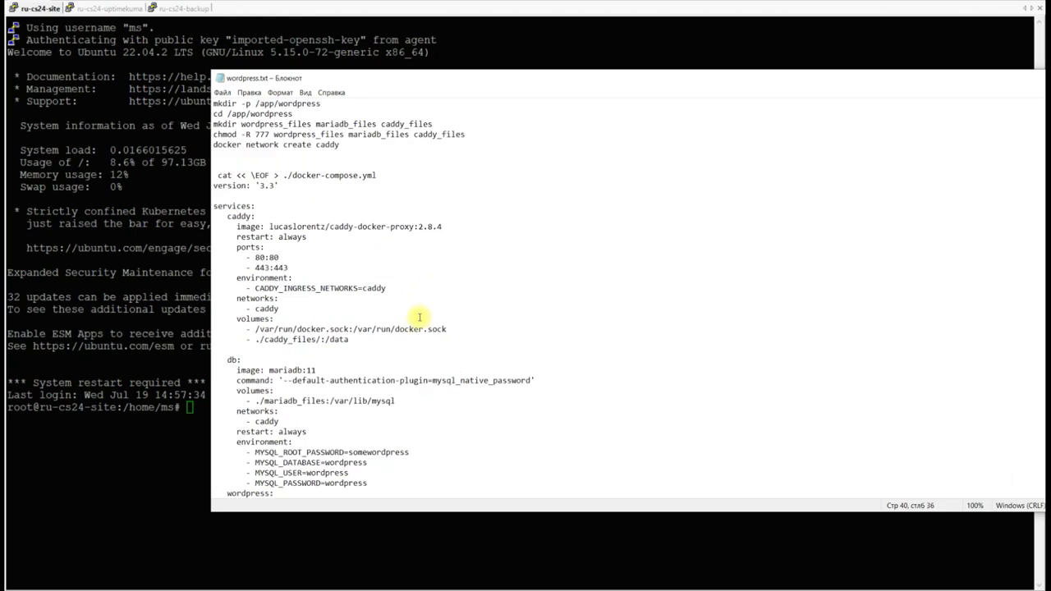
- Copy the four ufw rules allowing ports 80 and 443 from the untitled Notepad notes and run them on ru-cs24-site
{"action": "left_click_drag", "start_coordinate": [312, 265], "coordinate": [200, 246]}
{"action": "left_click_drag", "start_coordinate": [305, 265], "coordinate": [217, 267]}
{"action": "left_click", "coordinate": [271, 268]}
{"action": "left_click", "coordinate": [405, 586]}
{"action": "left_click", "coordinate": [379, 303]}
{"action": "left_click_drag", "start_coordinate": [453, 272], "coordinate": [194, 240]}
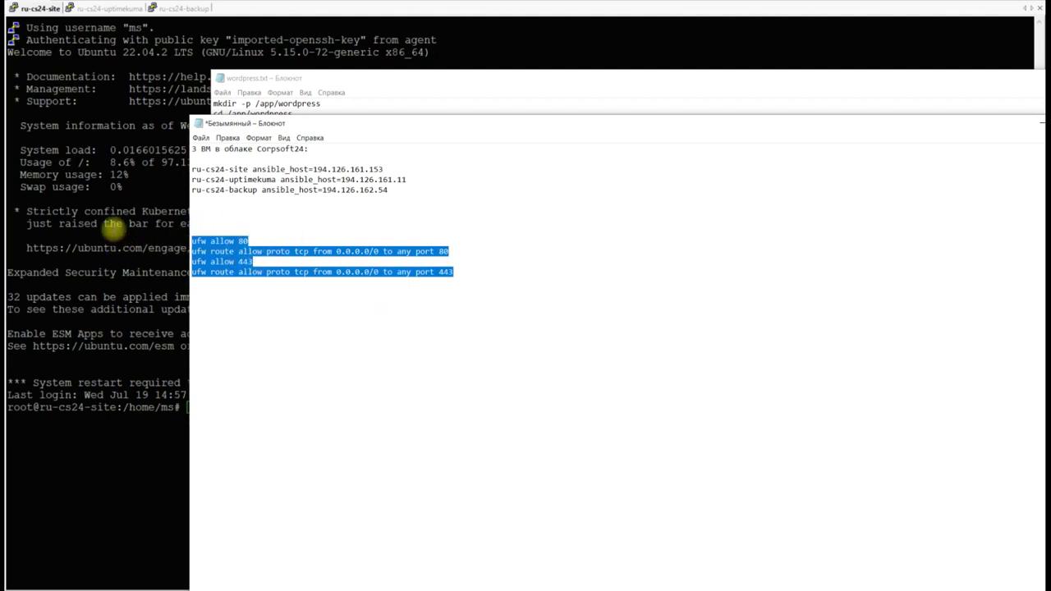
{"action": "left_click", "coordinate": [41, 12]}
{"action": "right_click", "coordinate": [201, 119]}
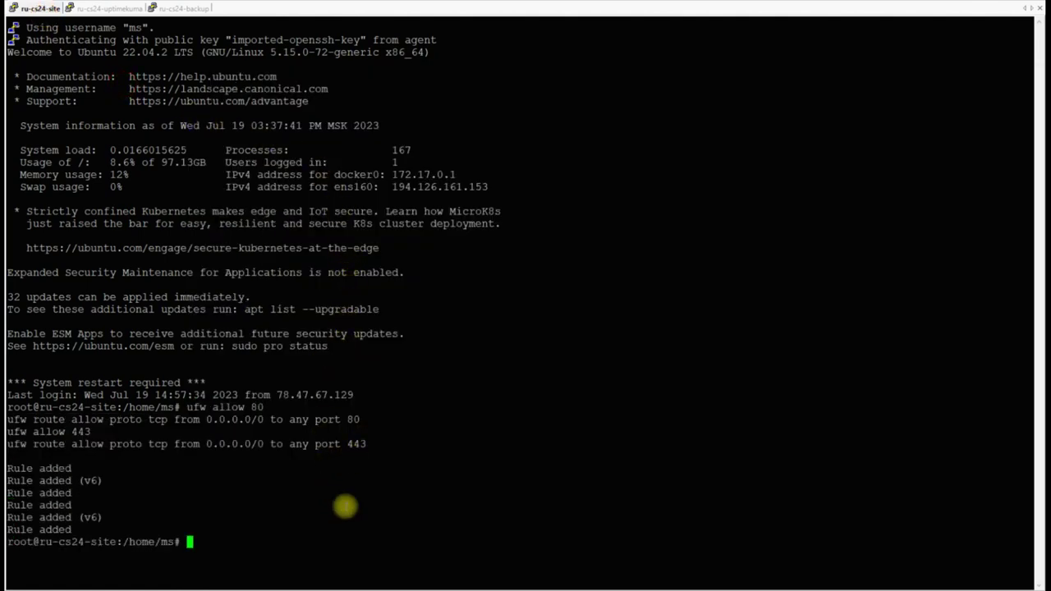
- Put away the untitled Notepad notes and bring wordpress.txt back over the terminal session
{"action": "key", "text": "alt+Tab"}
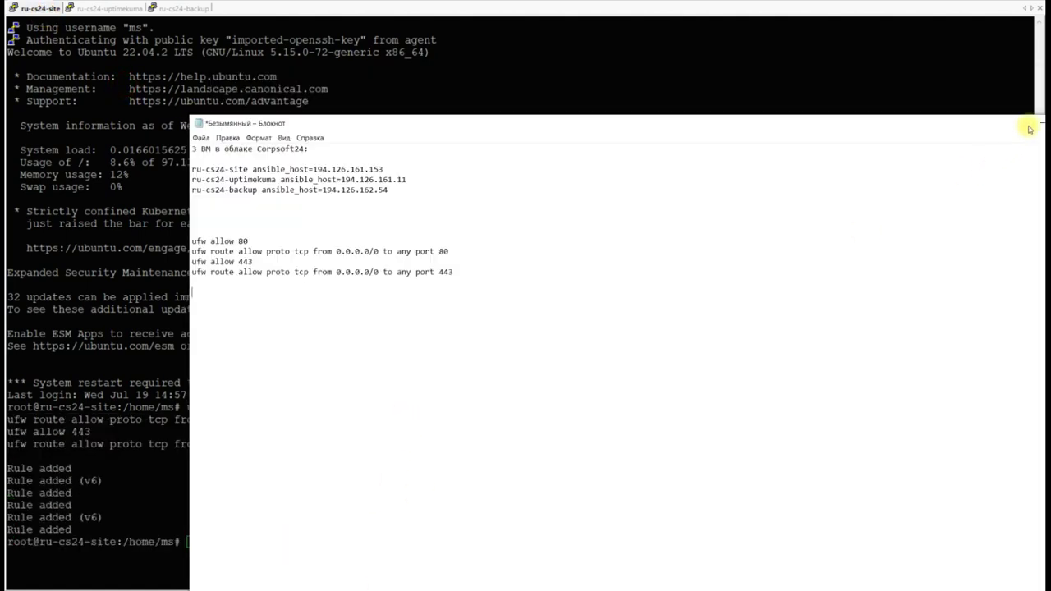
{"action": "left_click", "coordinate": [1028, 125]}
{"action": "left_click", "coordinate": [417, 590]}
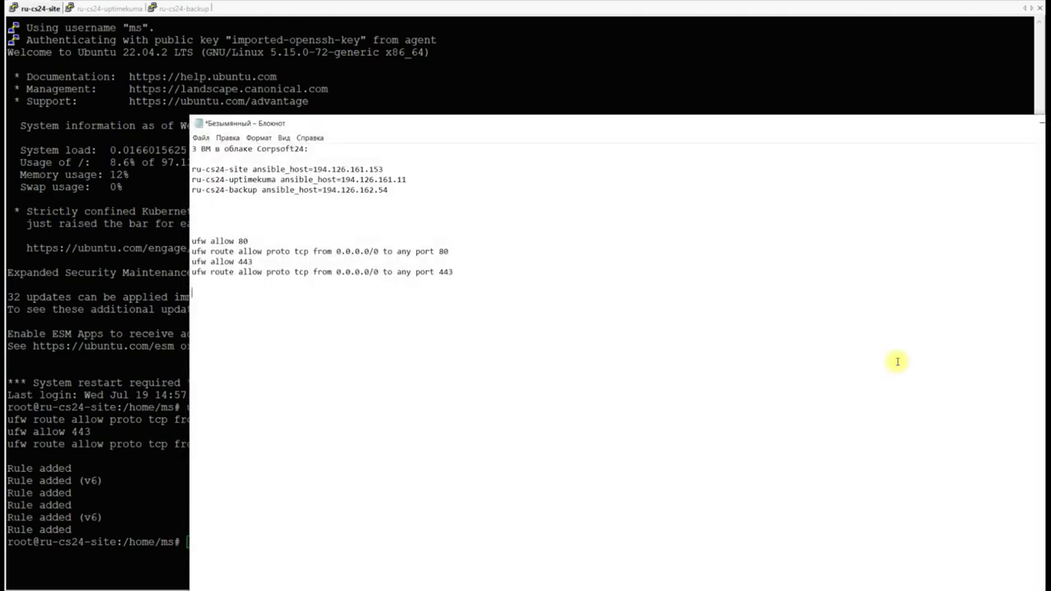
{"action": "left_click", "coordinate": [1039, 119]}
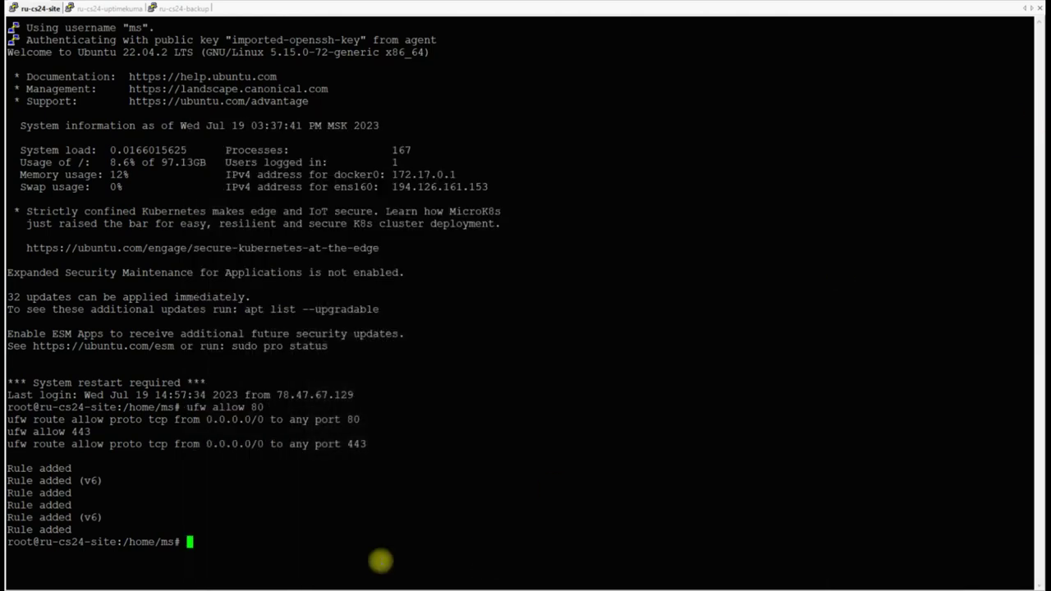
{"action": "left_click", "coordinate": [276, 586]}
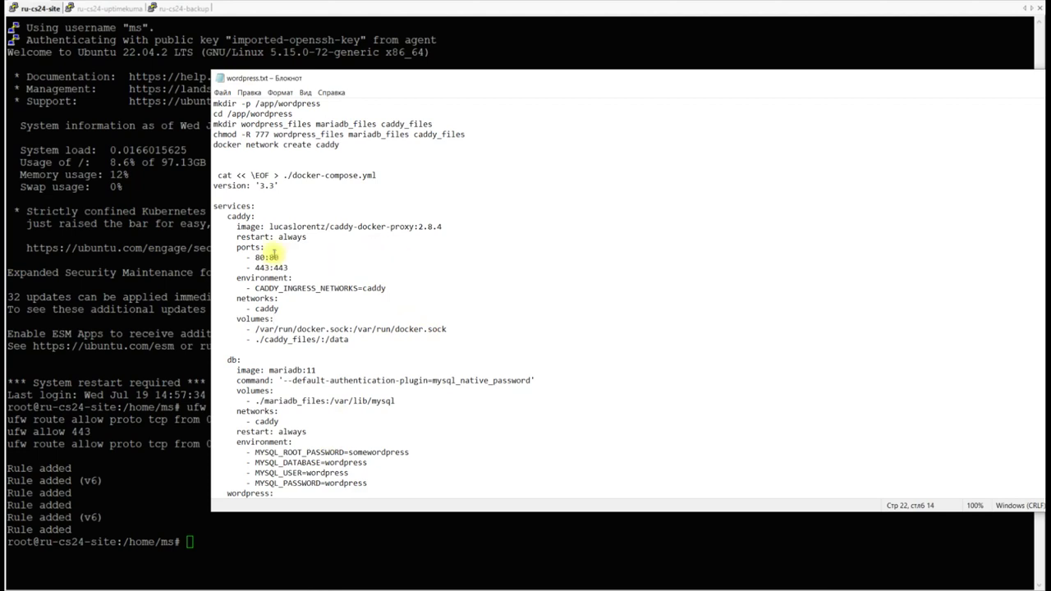
- Compare the Caddy service's volume mappings with the folder names in the chmod command
{"action": "scroll", "coordinate": [247, 265], "scroll_direction": "down", "scroll_amount": 3}
{"action": "scroll", "coordinate": [317, 257], "scroll_direction": "up", "scroll_amount": 3}
{"action": "left_click_drag", "start_coordinate": [316, 338], "coordinate": [263, 341]}
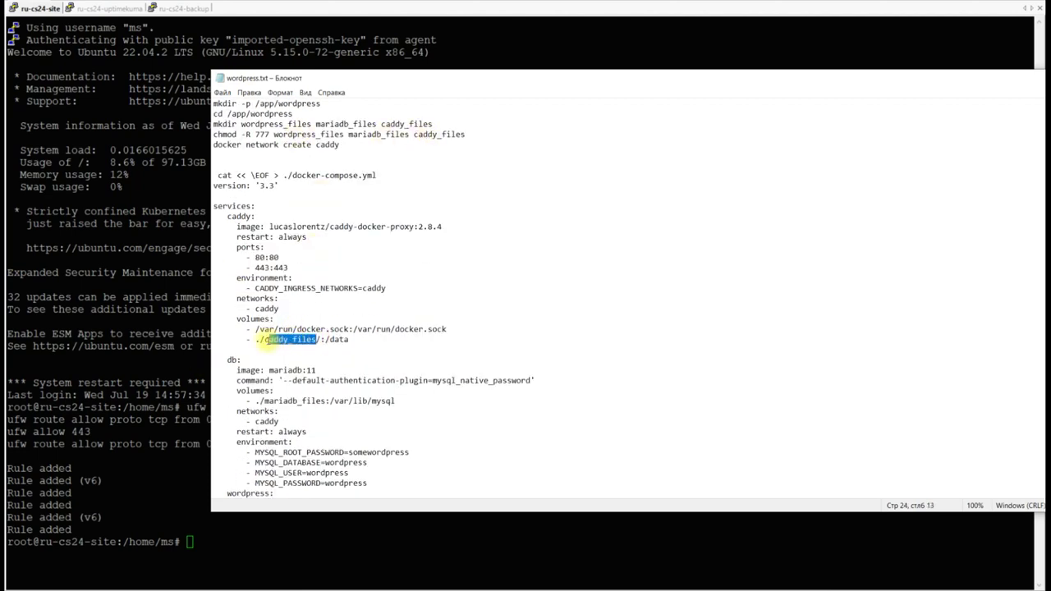
{"action": "left_click", "coordinate": [285, 329]}
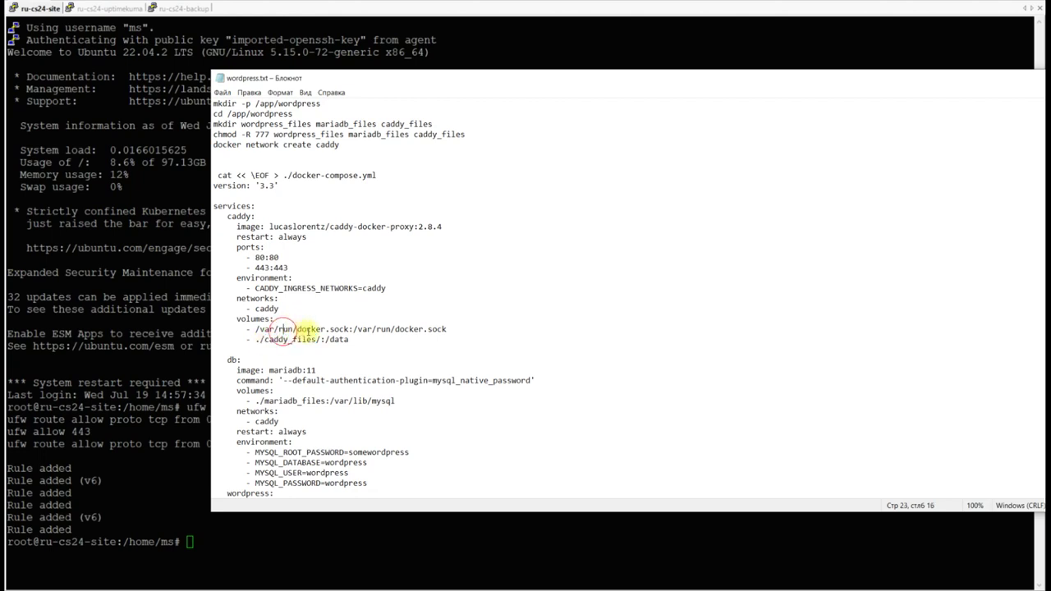
{"action": "left_click_drag", "start_coordinate": [316, 338], "coordinate": [260, 340]}
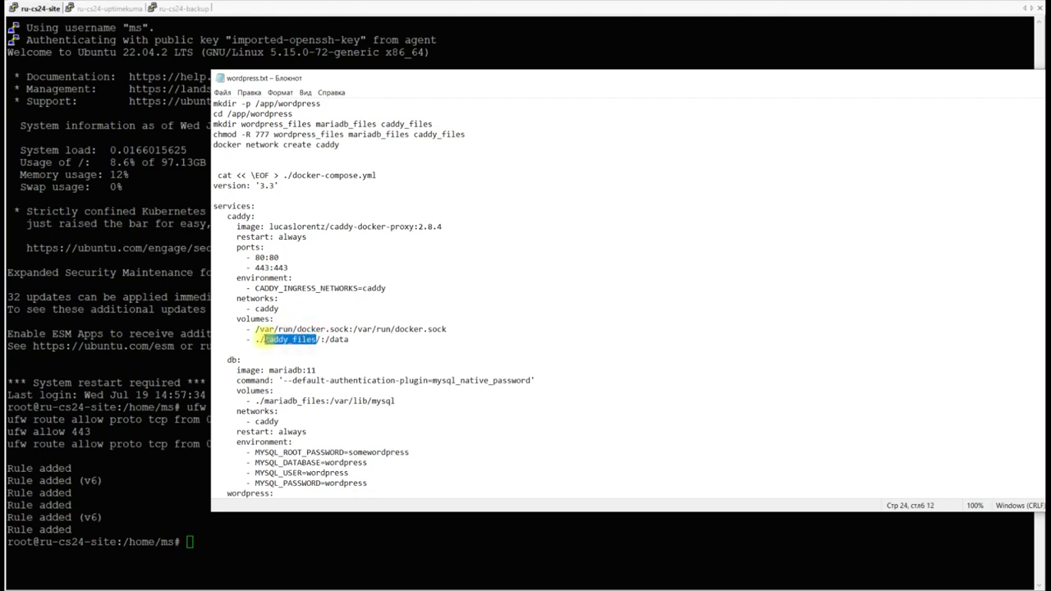
{"action": "left_click", "coordinate": [263, 340]}
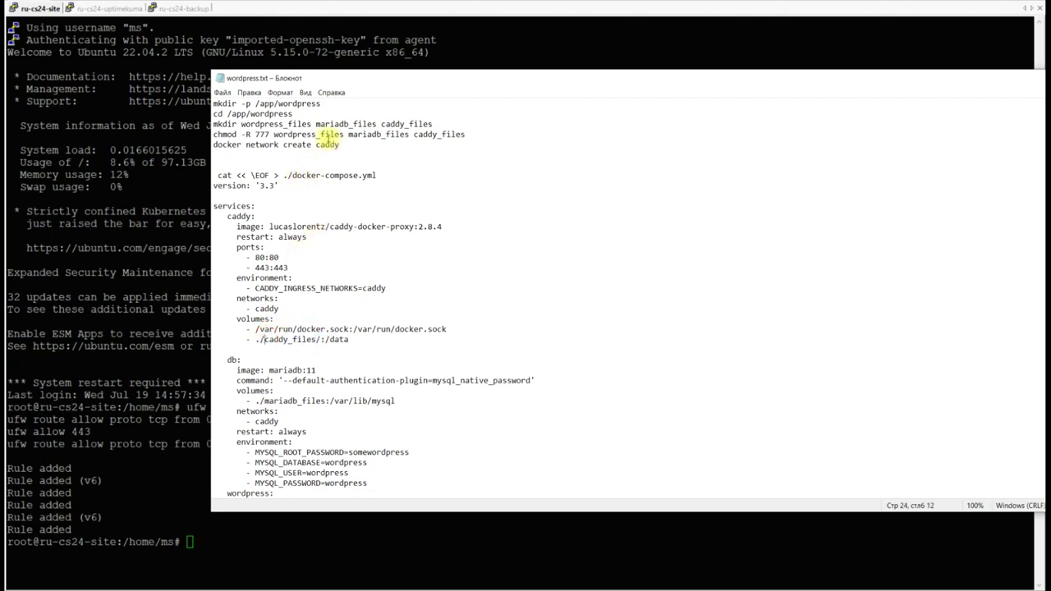
{"action": "left_click_drag", "start_coordinate": [274, 134], "coordinate": [470, 134]}
{"action": "left_click", "coordinate": [468, 134]}
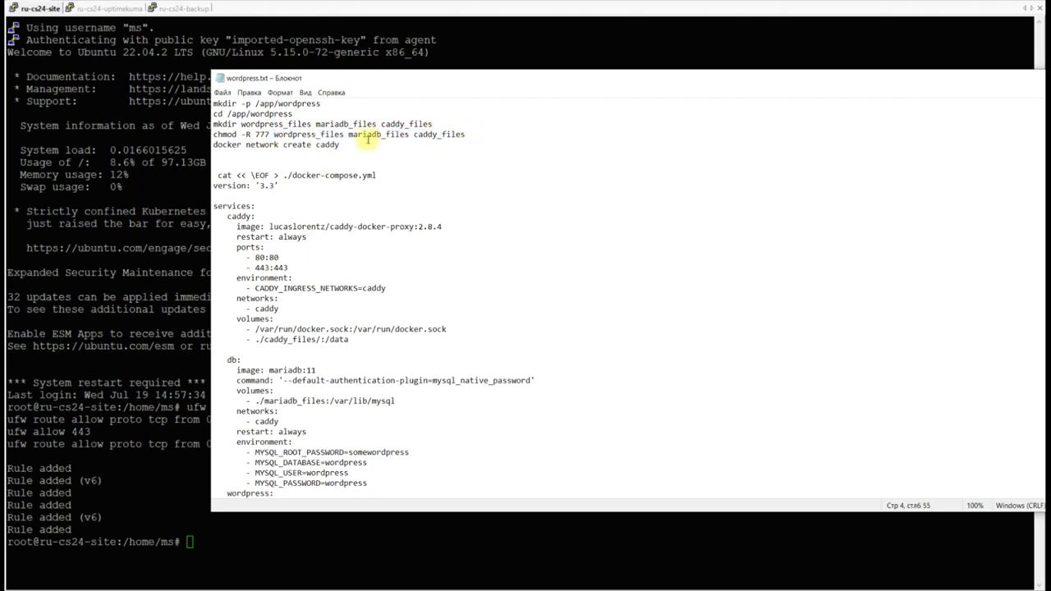
- Examine the /app/wordpress path in the mkdir command as the project's base directory
{"action": "left_click_drag", "start_coordinate": [331, 107], "coordinate": [278, 104]}
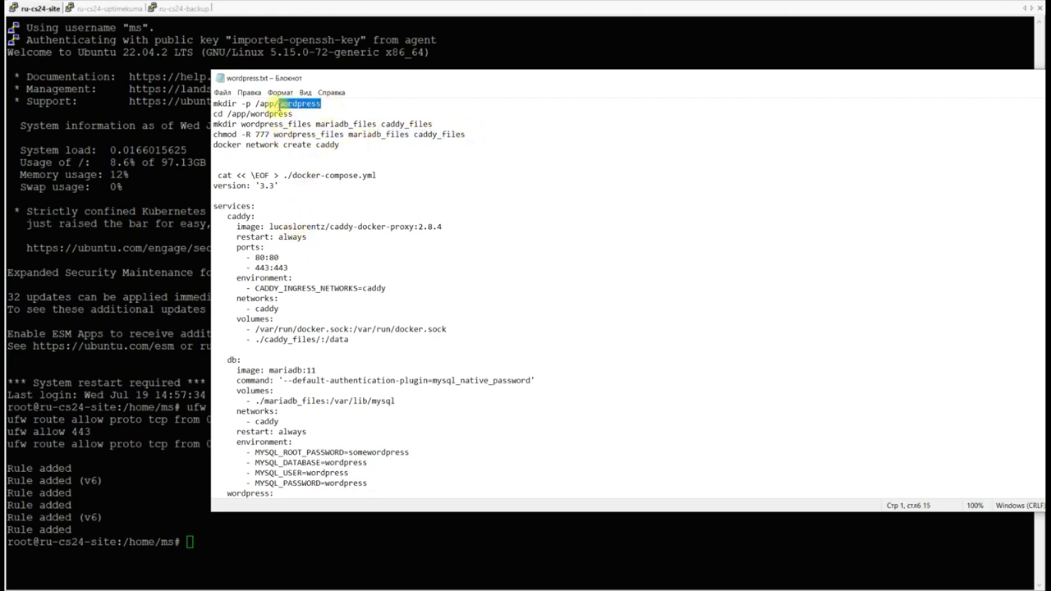
{"action": "left_click", "coordinate": [278, 104]}
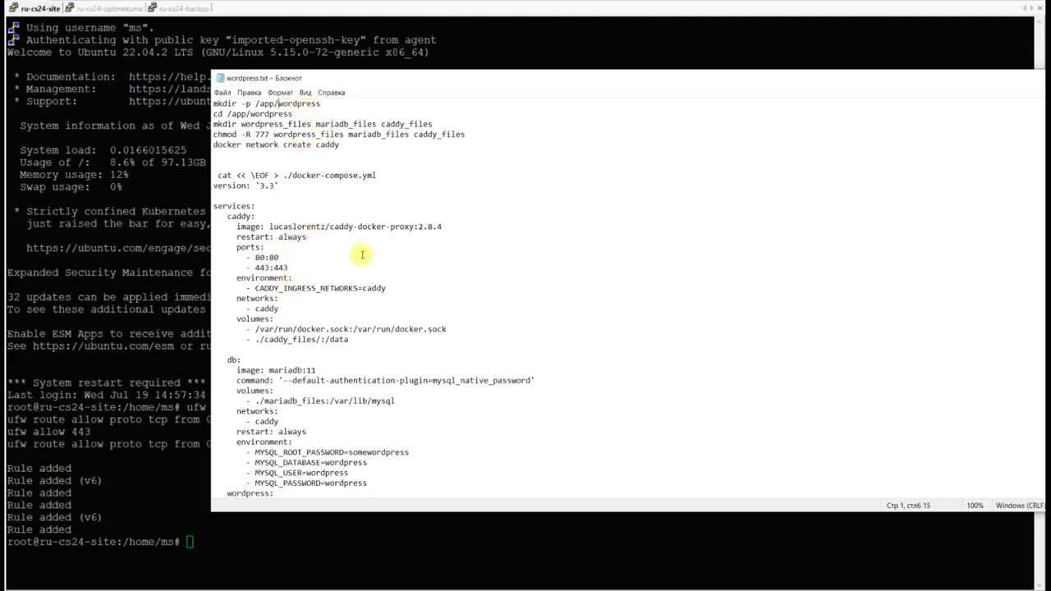
{"action": "left_click", "coordinate": [322, 104]}
{"action": "double_click", "coordinate": [320, 104]}
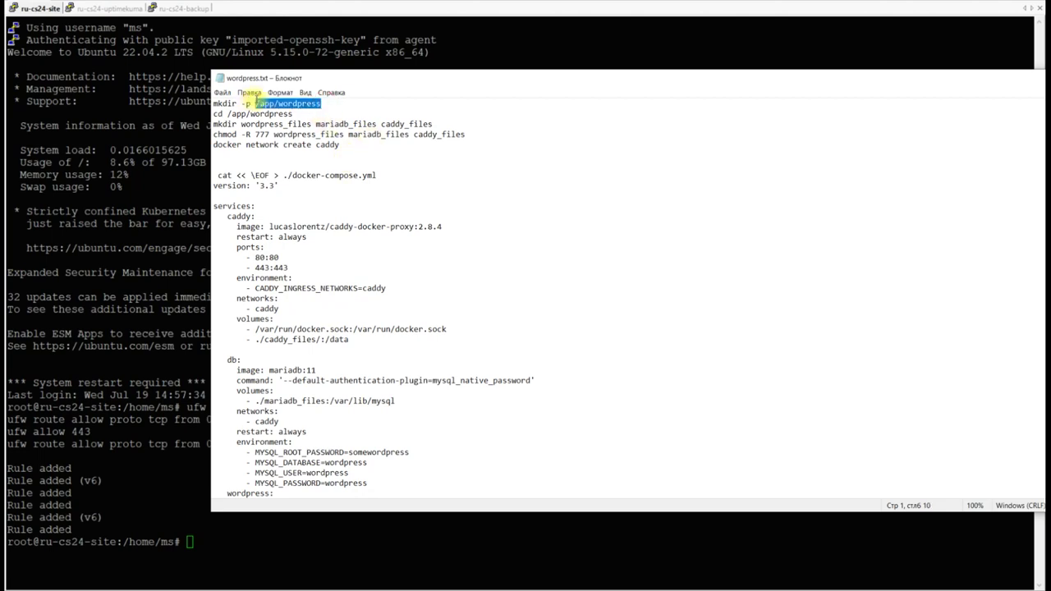
{"action": "left_click", "coordinate": [354, 155]}
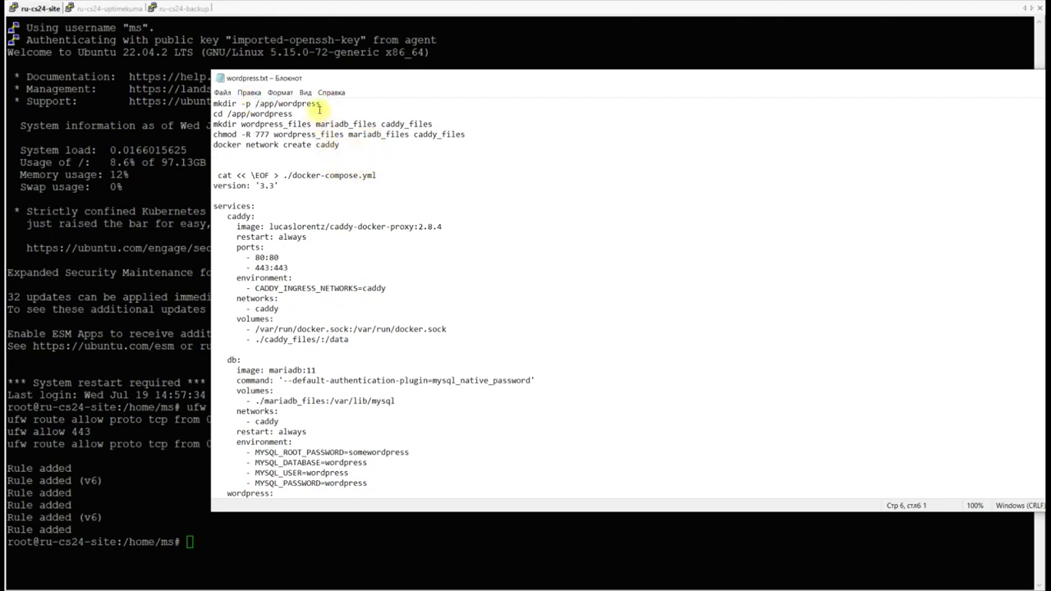
{"action": "left_click_drag", "start_coordinate": [320, 104], "coordinate": [255, 104]}
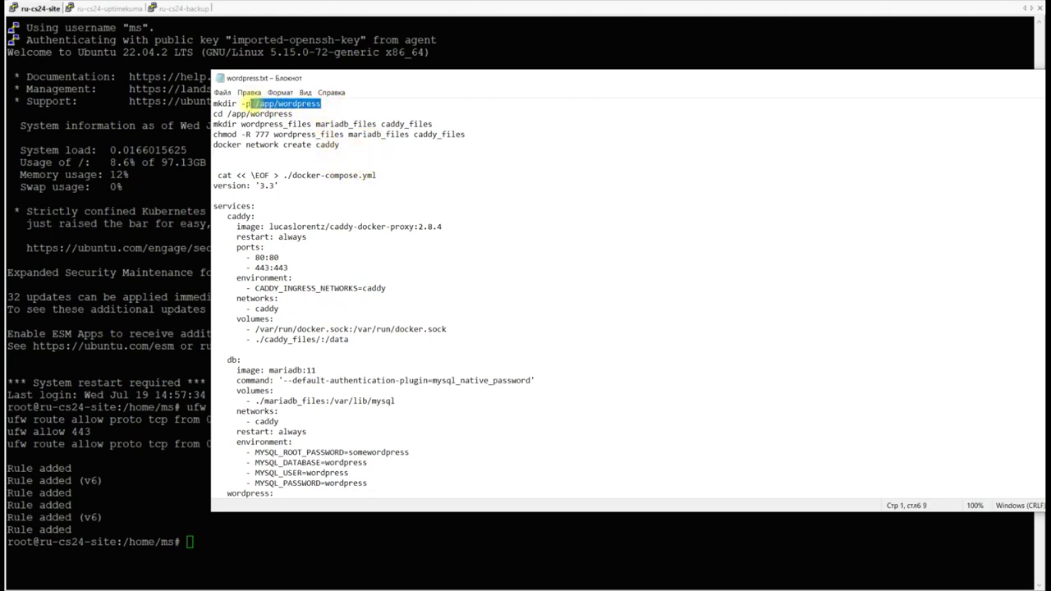
{"action": "left_click", "coordinate": [364, 104]}
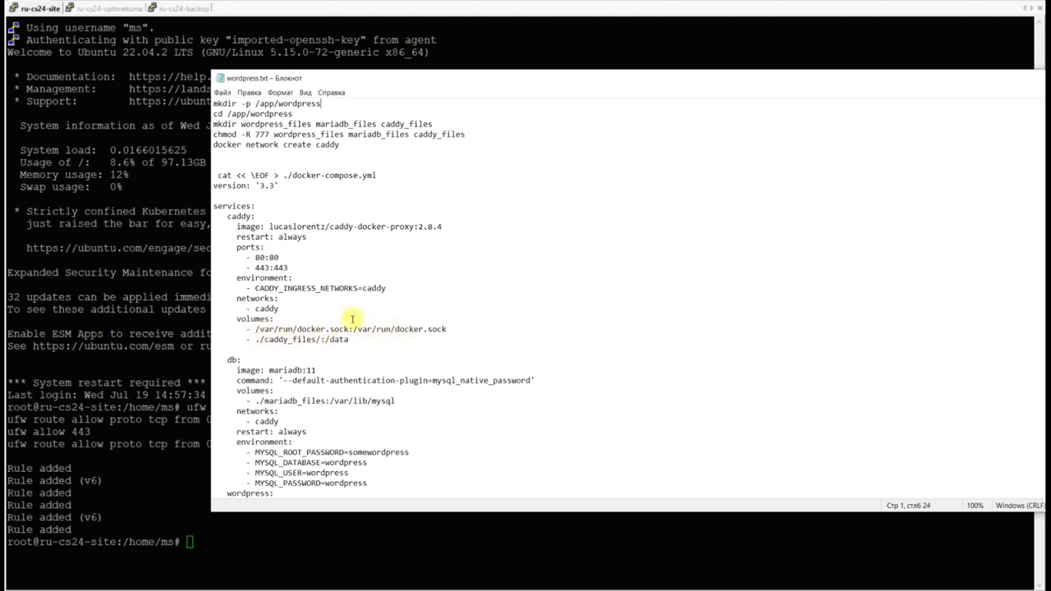
- Review the db service's environment variables for the root password, database name, user and user password
{"action": "scroll", "coordinate": [327, 319], "scroll_direction": "down", "scroll_amount": 3}
{"action": "scroll", "coordinate": [348, 312], "scroll_direction": "up", "scroll_amount": 3}
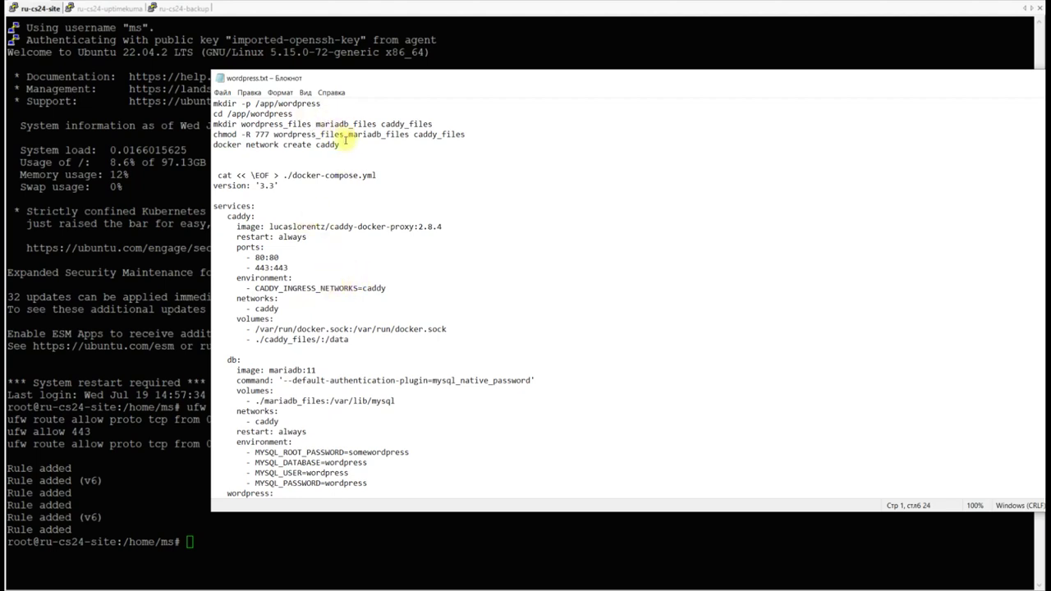
{"action": "scroll", "coordinate": [338, 168], "scroll_direction": "down", "scroll_amount": 3}
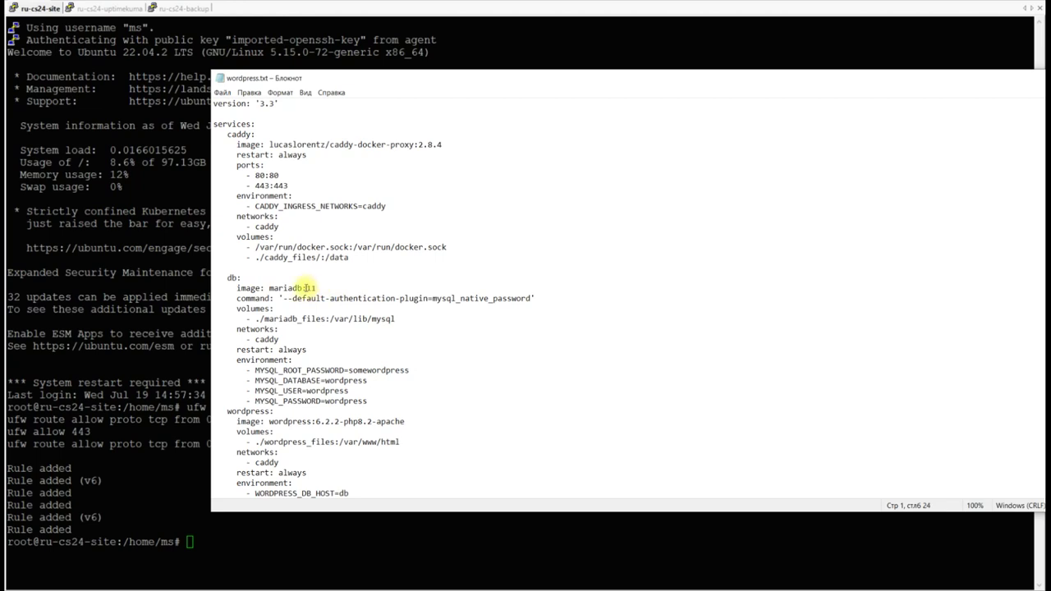
{"action": "scroll", "coordinate": [330, 284], "scroll_direction": "down", "scroll_amount": 5}
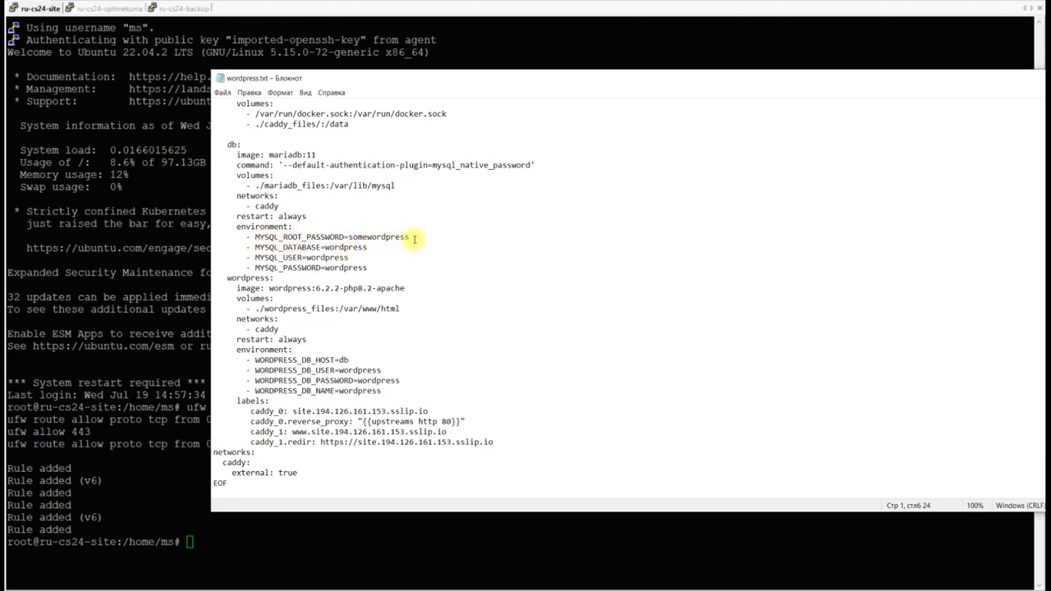
{"action": "left_click_drag", "start_coordinate": [419, 237], "coordinate": [370, 237]}
{"action": "left_click", "coordinate": [364, 237]}
{"action": "left_click", "coordinate": [354, 238]}
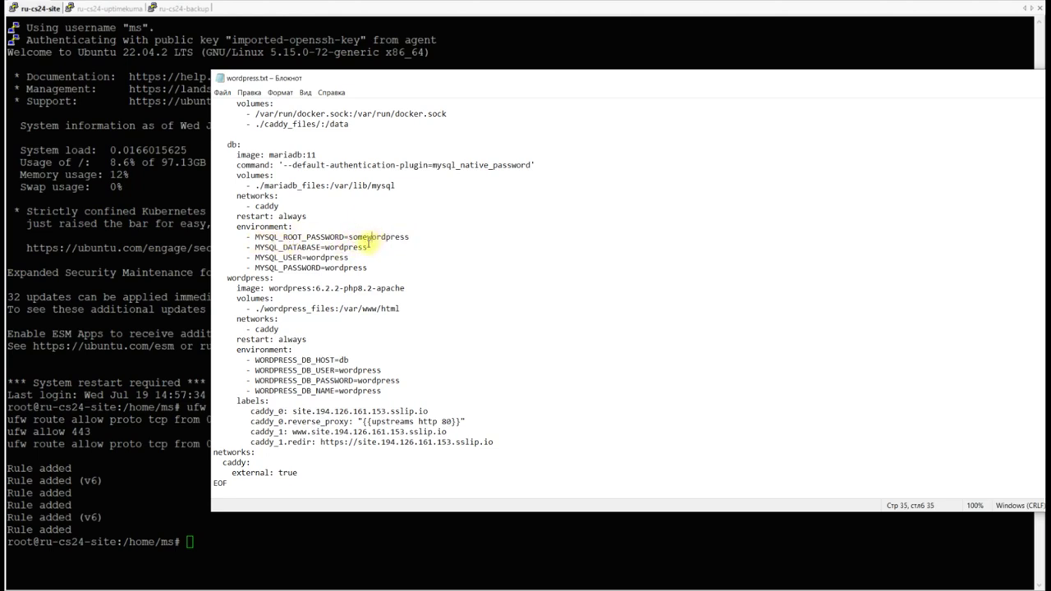
{"action": "left_click", "coordinate": [348, 247]}
{"action": "left_click", "coordinate": [310, 257]}
{"action": "left_click", "coordinate": [325, 258]}
{"action": "left_click", "coordinate": [346, 268]}
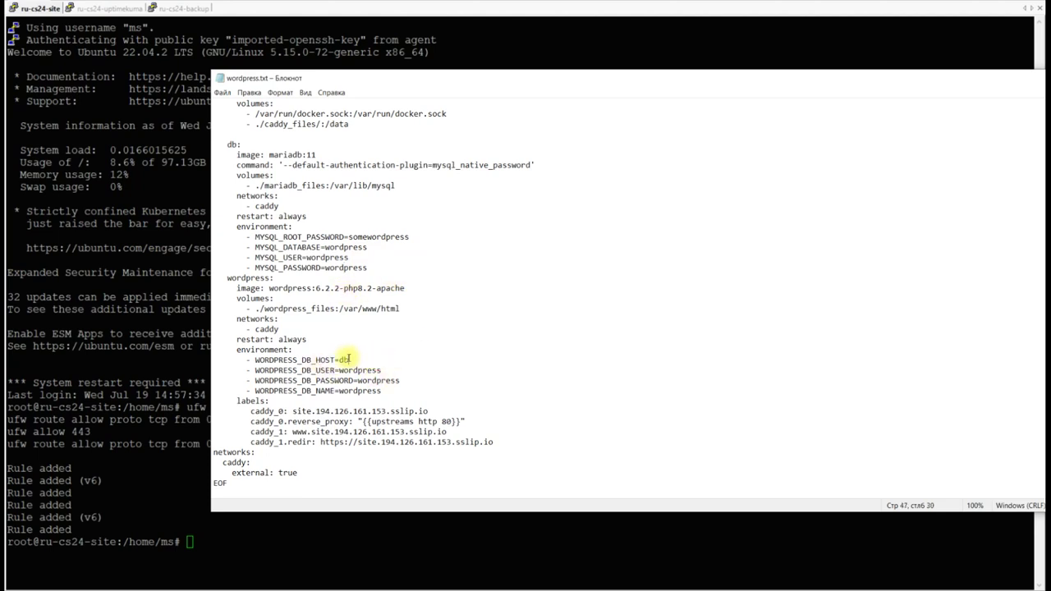
- Compare the WordPress service's database host and user variables with the db service's name and credentials
{"action": "left_click", "coordinate": [358, 368]}
{"action": "double_click", "coordinate": [345, 360]}
{"action": "double_click", "coordinate": [231, 144]}
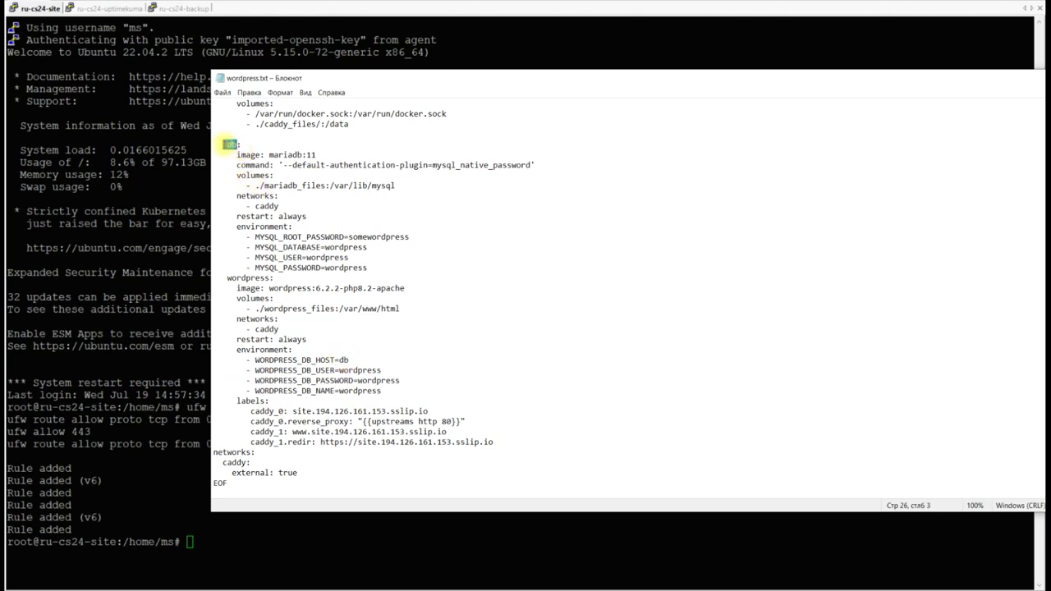
{"action": "left_click", "coordinate": [303, 257]}
{"action": "left_click", "coordinate": [353, 370]}
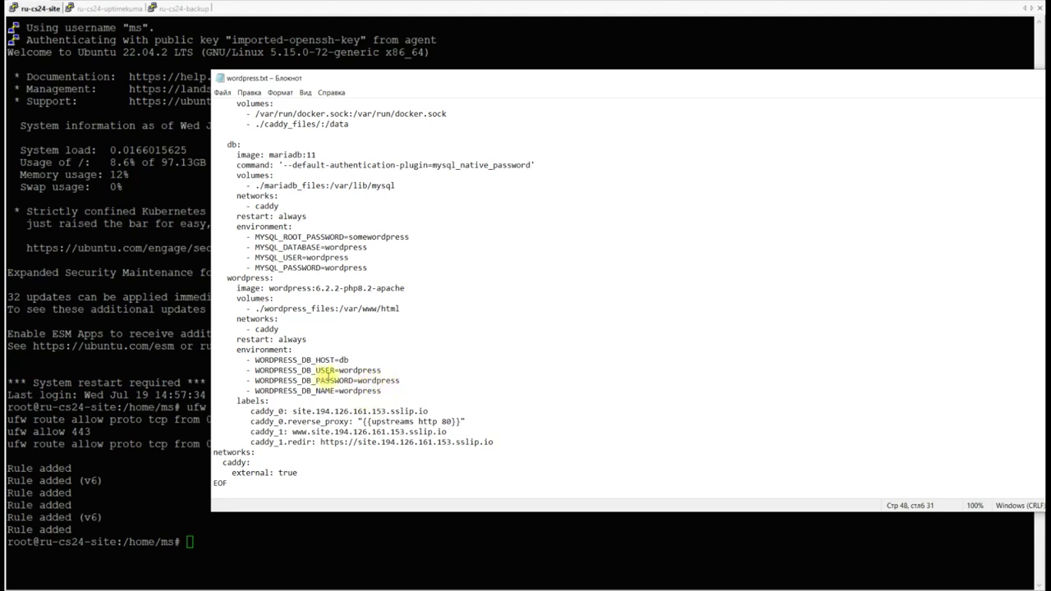
- Review the WordPress service's caddy_0 labels for the site domain site.194.126.161.153.sslip.io and the reverse proxy to port 80
{"action": "left_click_drag", "start_coordinate": [270, 401], "coordinate": [236, 401]}
{"action": "left_click", "coordinate": [244, 403]}
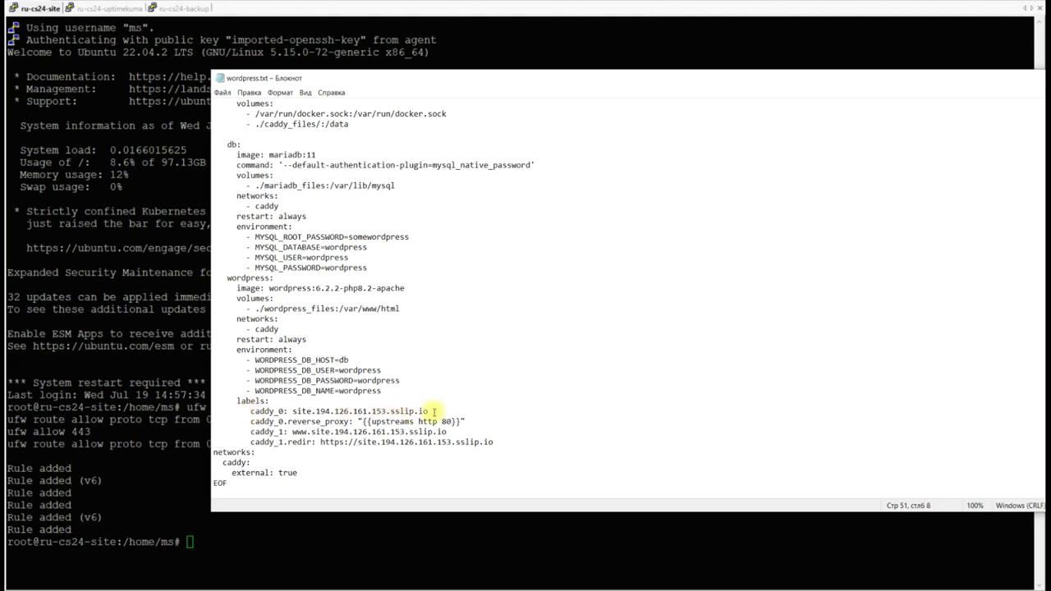
{"action": "left_click_drag", "start_coordinate": [428, 412], "coordinate": [303, 413]}
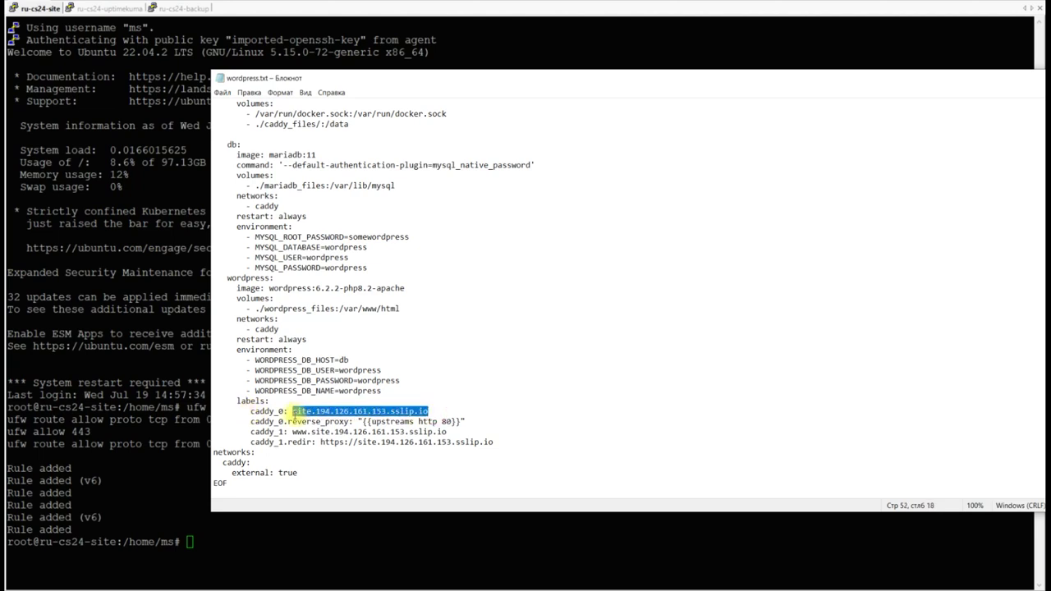
{"action": "left_click", "coordinate": [293, 412]}
{"action": "mouse_move", "coordinate": [296, 413]}
{"action": "left_mouse_down"}
{"action": "mouse_move", "coordinate": [432, 411]}
{"action": "mouse_move", "coordinate": [293, 411]}
{"action": "left_mouse_up"}
{"action": "left_click_drag", "start_coordinate": [428, 411], "coordinate": [300, 412]}
{"action": "left_click", "coordinate": [369, 420]}
{"action": "double_click", "coordinate": [449, 421]}
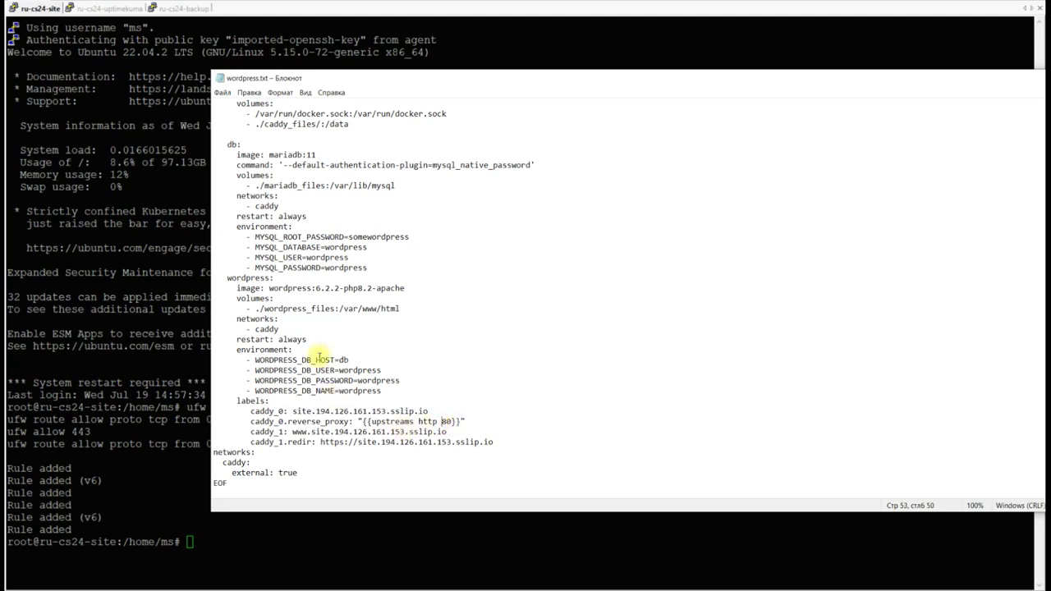
- Review the caddy_1 labels for the www domain and its redirect to the main HTTPS site address
{"action": "left_click", "coordinate": [263, 278]}
{"action": "double_click", "coordinate": [257, 432]}
{"action": "left_click", "coordinate": [317, 433]}
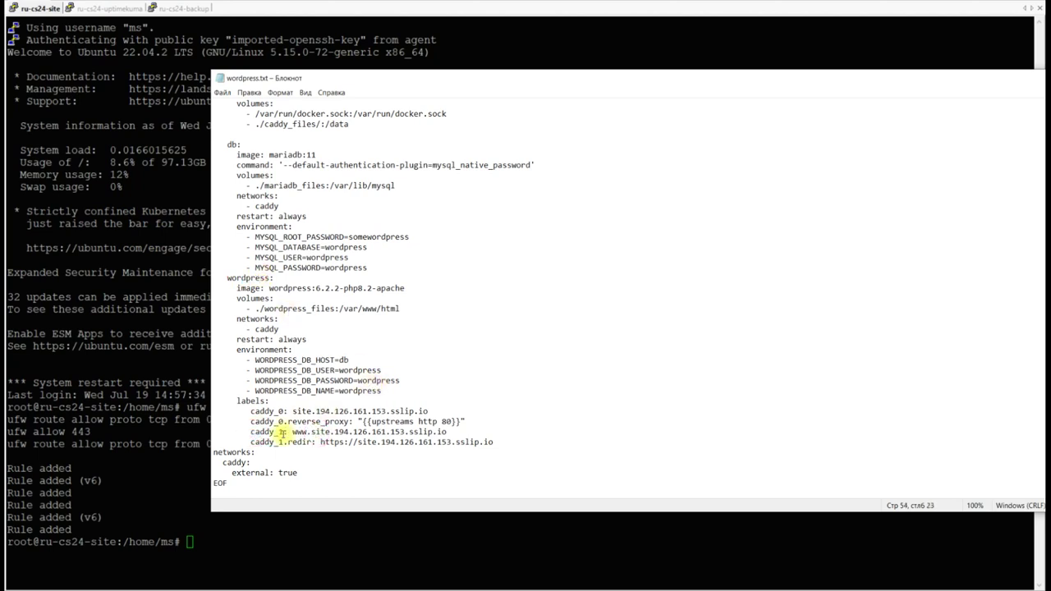
{"action": "left_click_drag", "start_coordinate": [294, 432], "coordinate": [303, 432]}
{"action": "left_click", "coordinate": [313, 434]}
{"action": "left_click_drag", "start_coordinate": [494, 444], "coordinate": [371, 444]}
{"action": "left_click", "coordinate": [365, 443]}
{"action": "scroll", "coordinate": [304, 429], "scroll_direction": "up", "scroll_amount": 6}
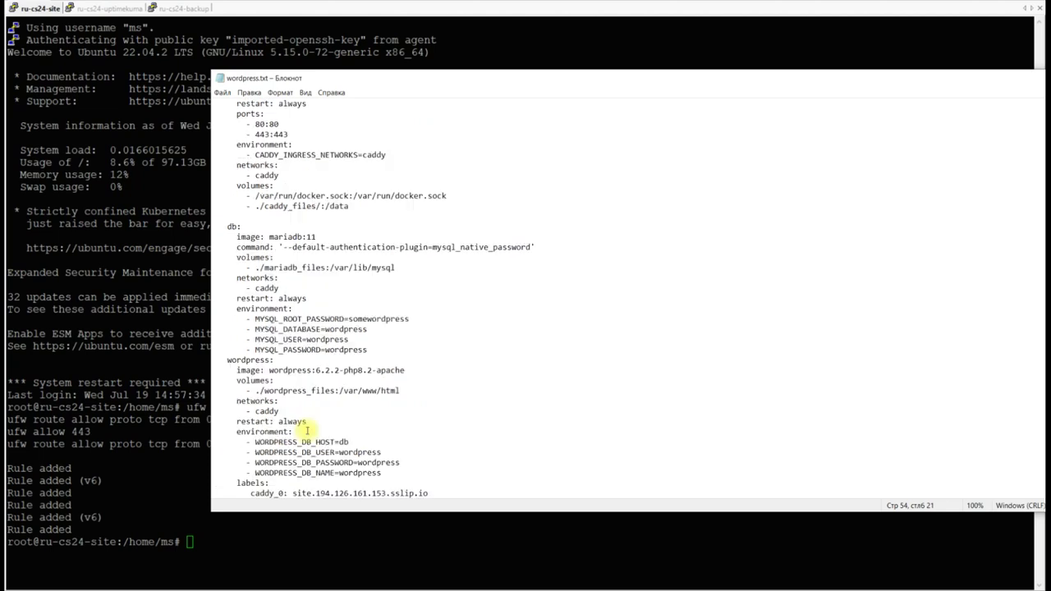
{"action": "scroll", "coordinate": [328, 211], "scroll_direction": "down", "scroll_amount": 6}
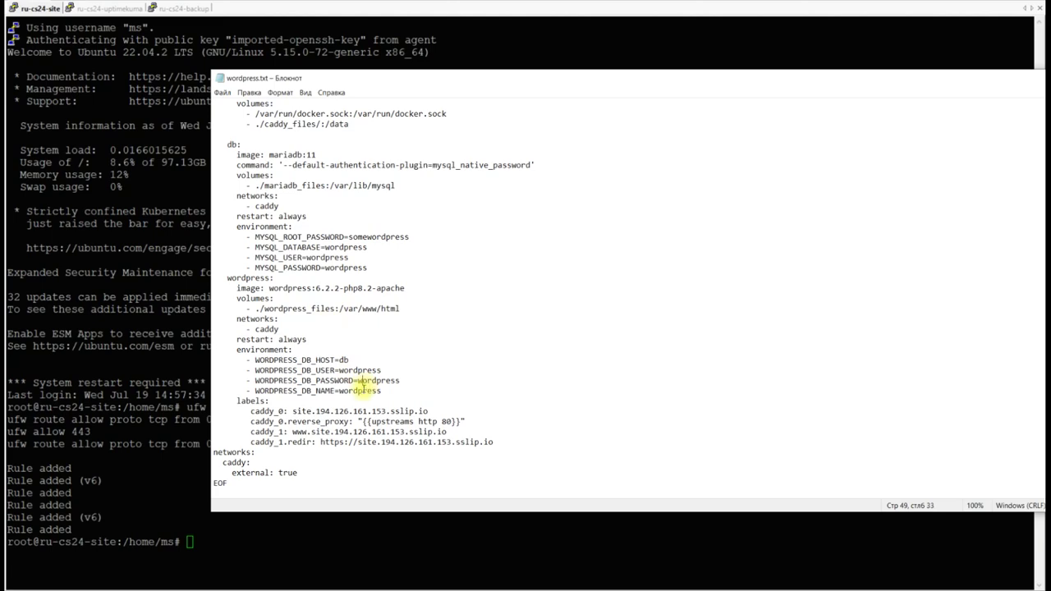
- Copy the entire wordpress.txt script and run it in the ru-cs24-site terminal
{"action": "key", "text": "ctrl+a"}
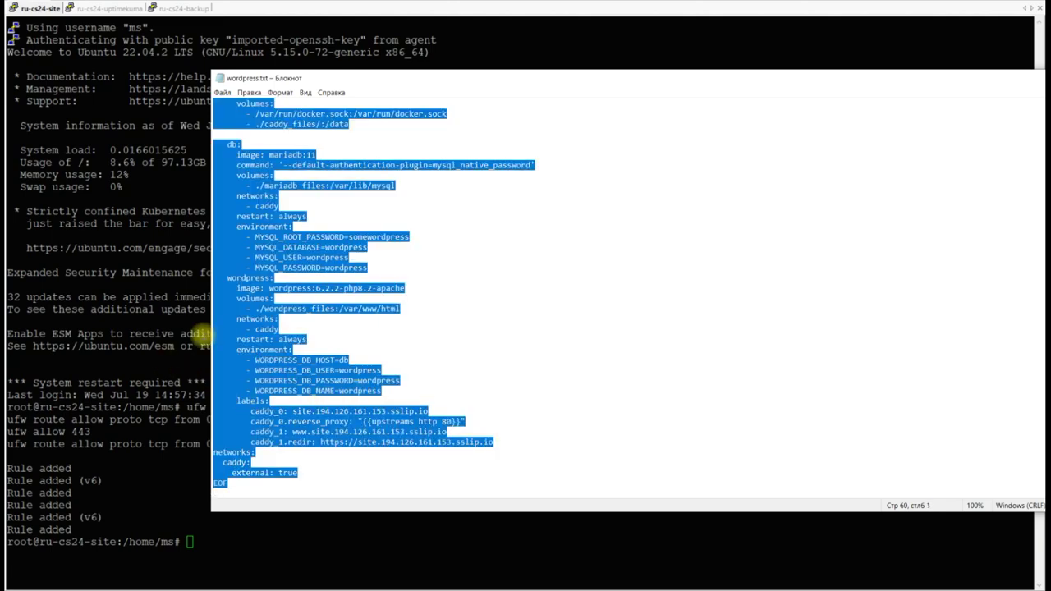
{"action": "scroll", "coordinate": [270, 251], "scroll_direction": "up", "scroll_amount": 7}
{"action": "left_click", "coordinate": [133, 249]}
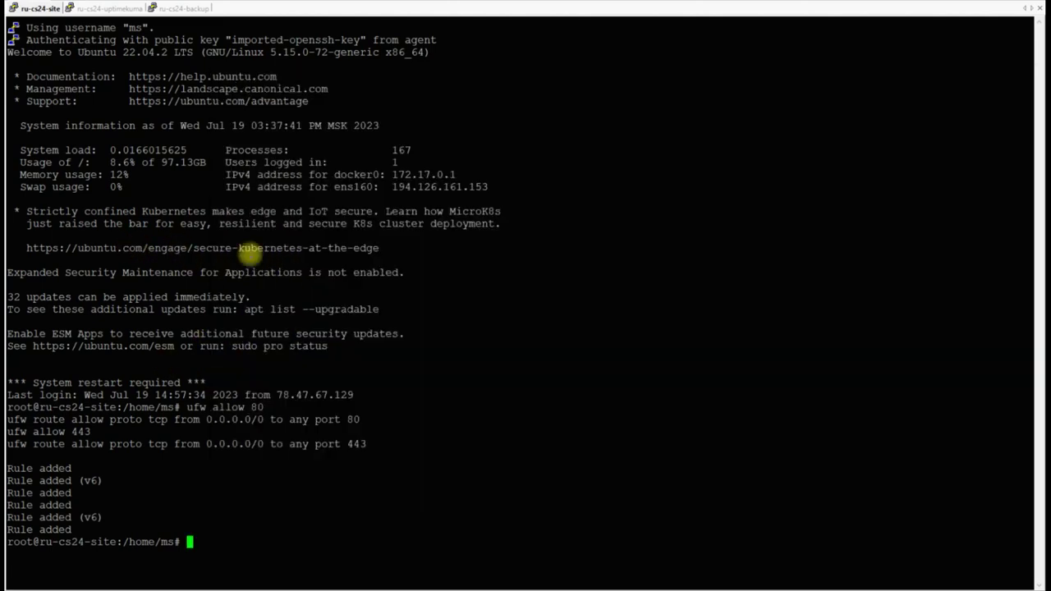
{"action": "right_click", "coordinate": [251, 256]}
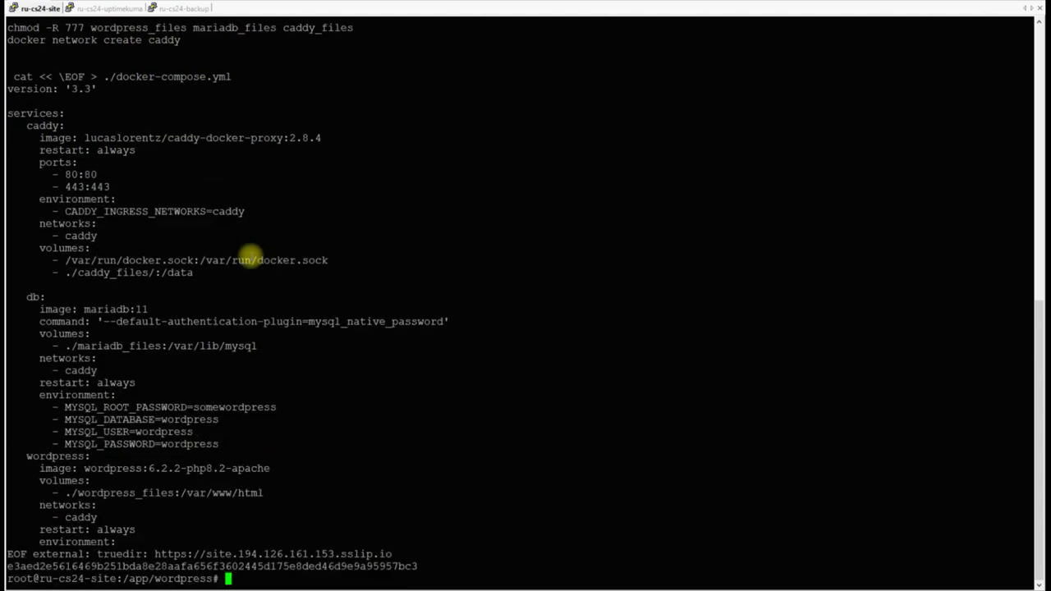
- List the contents of /app/wordpress in detail with ls -la
{"action": "triple_click", "coordinate": [174, 543]}
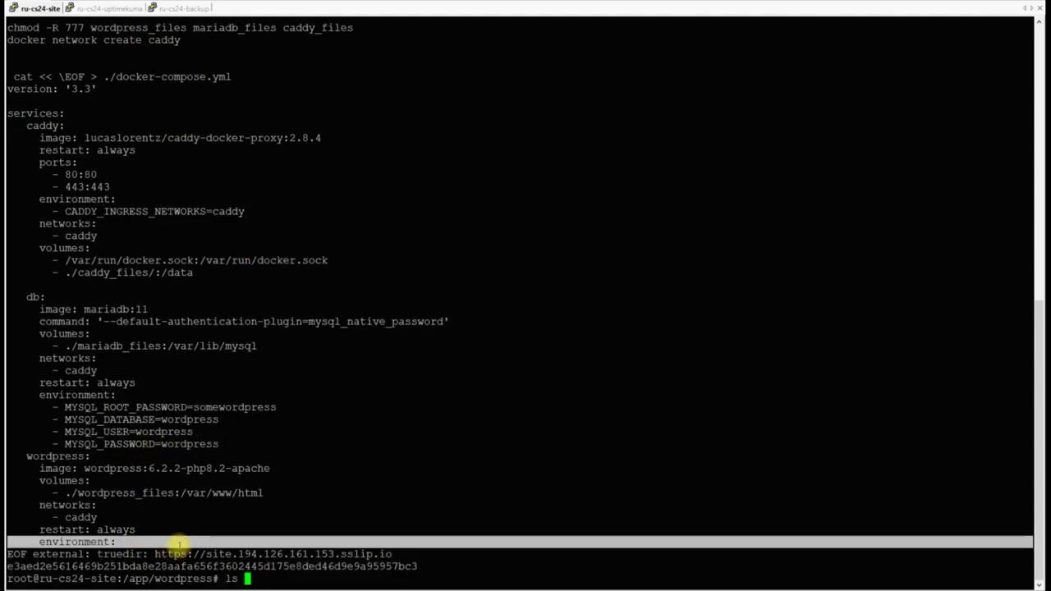
{"action": "type", "text": "a"}
{"action": "key", "text": "Return"}
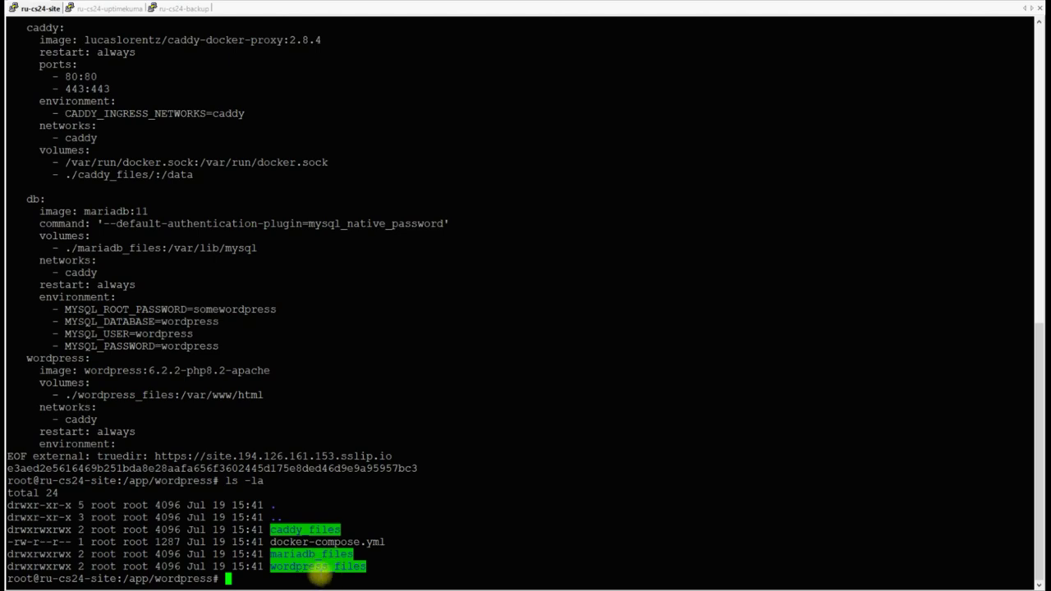
- Start the WordPress project's containers with the dr command and list the running containers with dps
{"action": "type", "text": "dr"}
{"action": "key", "text": "Return"}
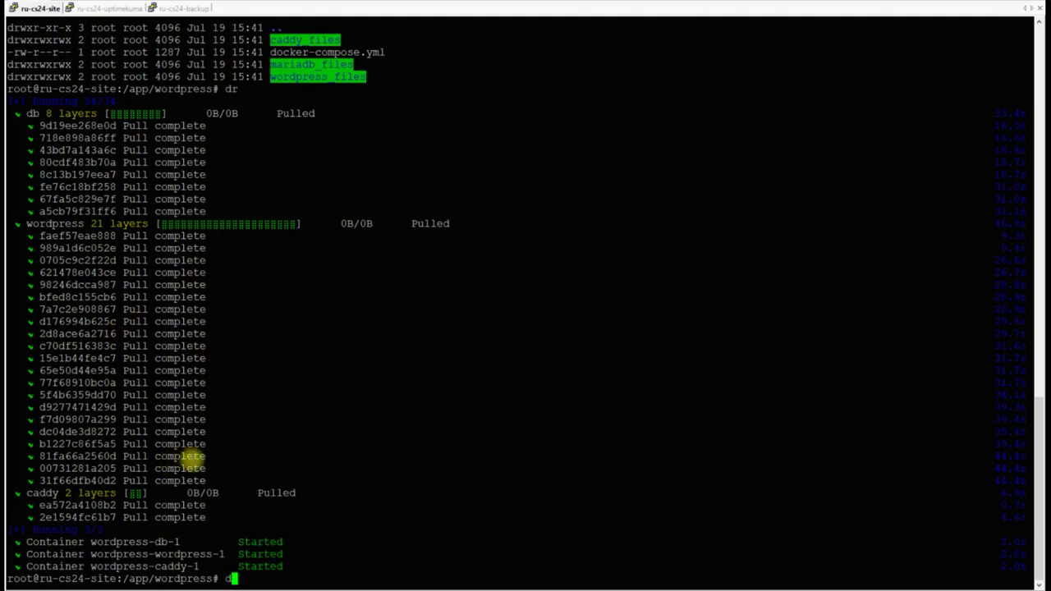
{"action": "key", "text": "Return"}
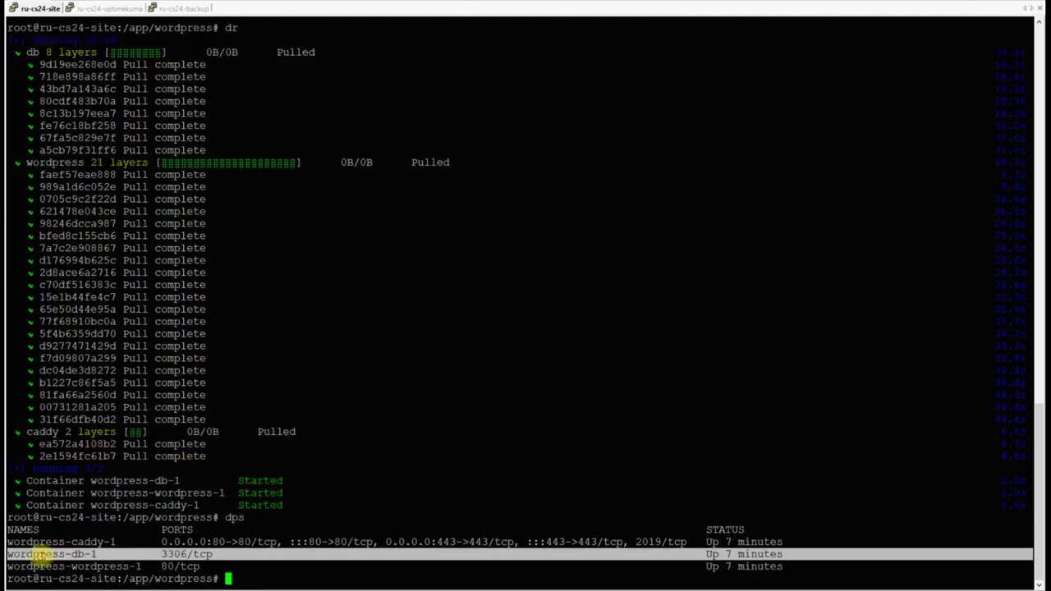
{"action": "double_click", "coordinate": [49, 555]}
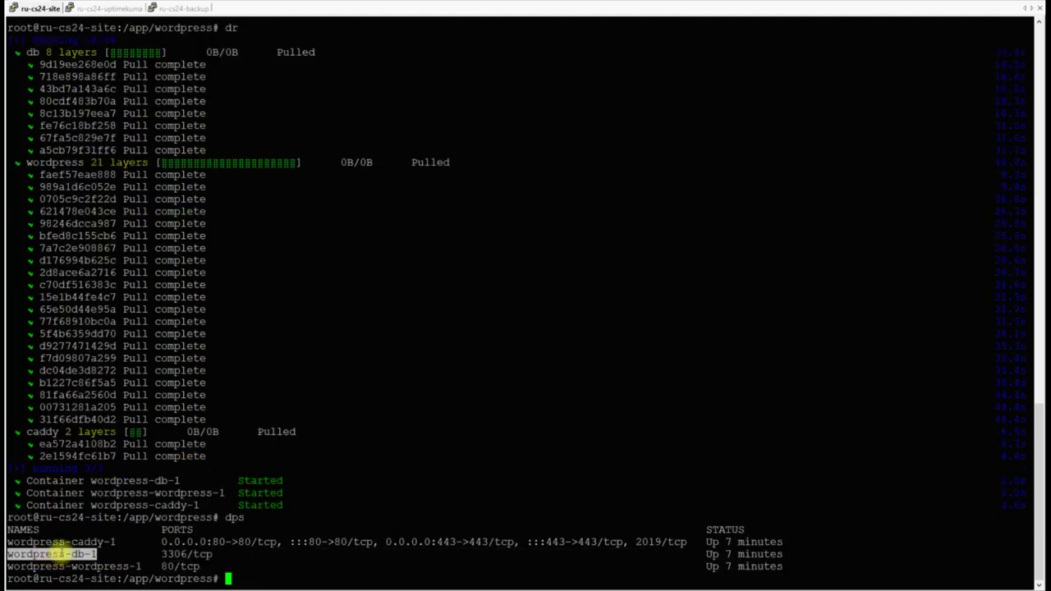
{"action": "triple_click", "coordinate": [50, 556]}
{"action": "double_click", "coordinate": [50, 555]}
{"action": "left_click", "coordinate": [51, 556]}
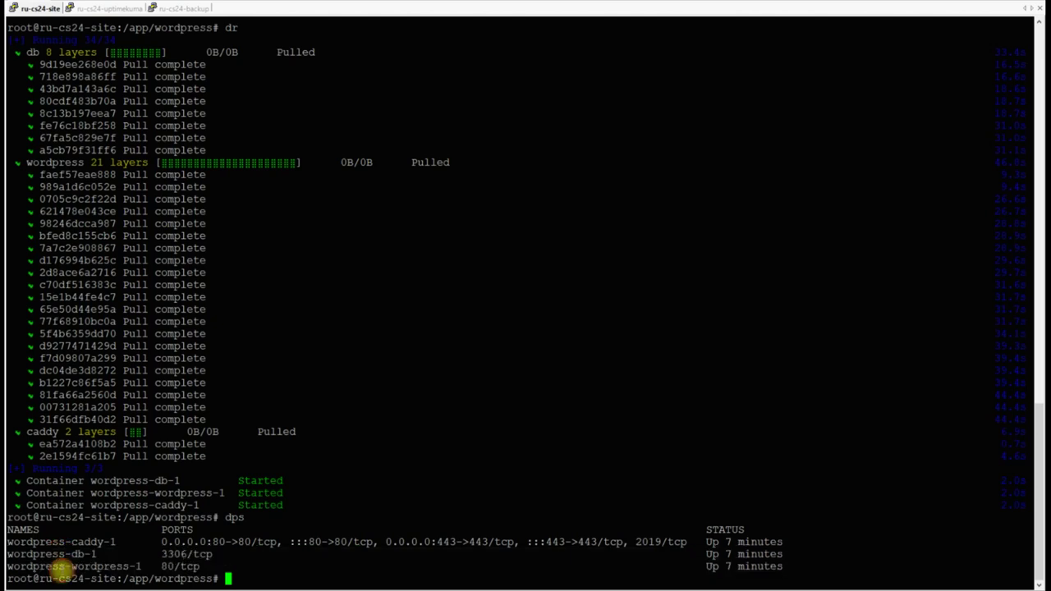
- Copy the domain site.194.126.161.153.sslip.io from wordpress.txt and open it in a private Firefox window
{"action": "left_click", "coordinate": [343, 590]}
{"action": "left_click_drag", "start_coordinate": [429, 411], "coordinate": [293, 410]}
{"action": "key", "text": "ctrl+c"}
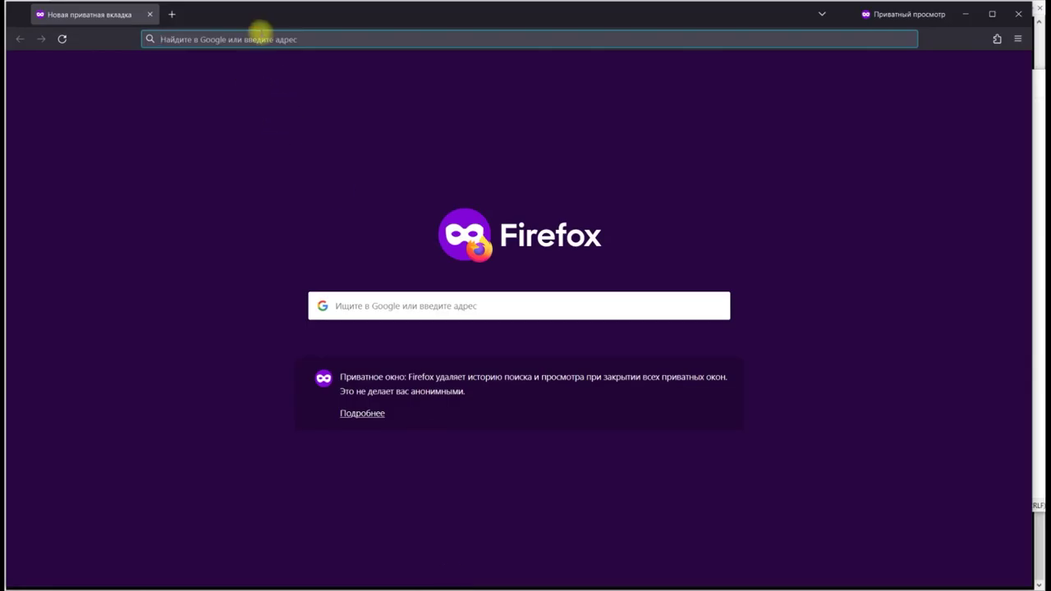
{"action": "left_click", "coordinate": [256, 38]}
{"action": "key", "text": "ctrl+v"}
{"action": "key", "text": "Return"}
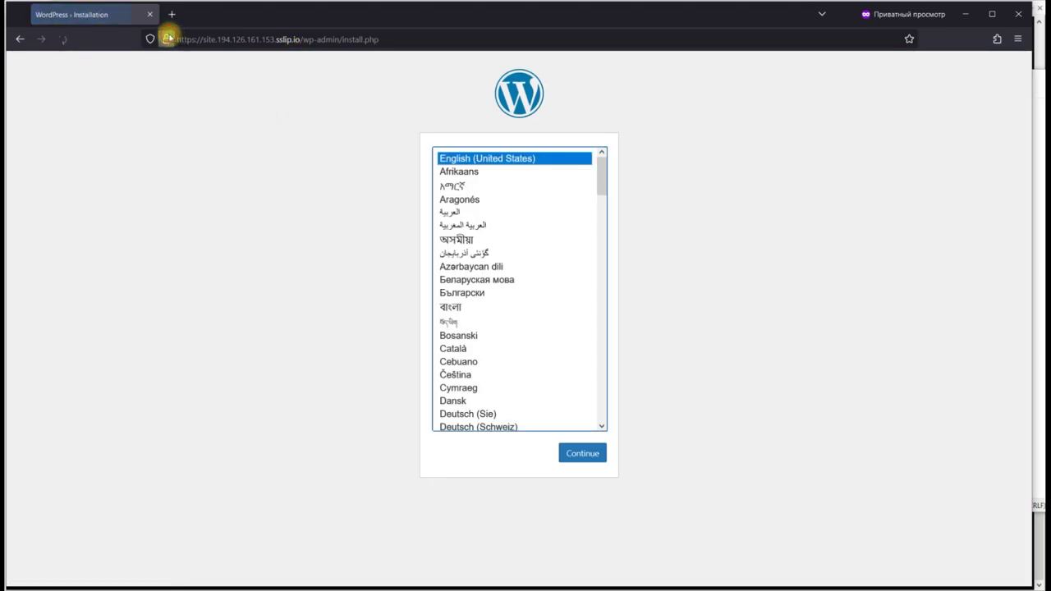
- Check the site's connection security and certificate issuer in the browser
{"action": "left_click", "coordinate": [167, 38]}
{"action": "left_click", "coordinate": [181, 89]}
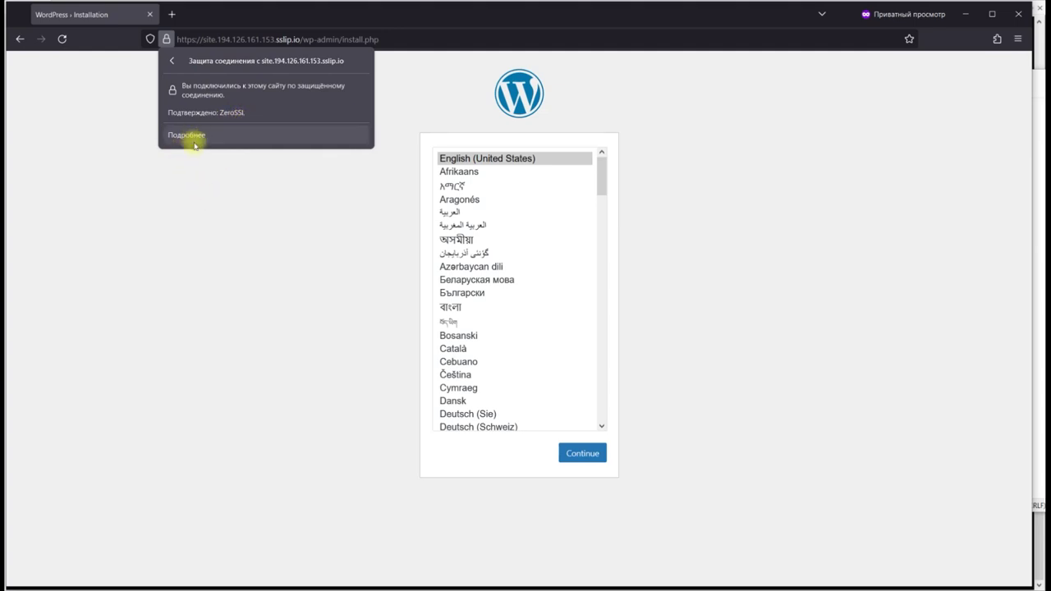
{"action": "left_click", "coordinate": [275, 201]}
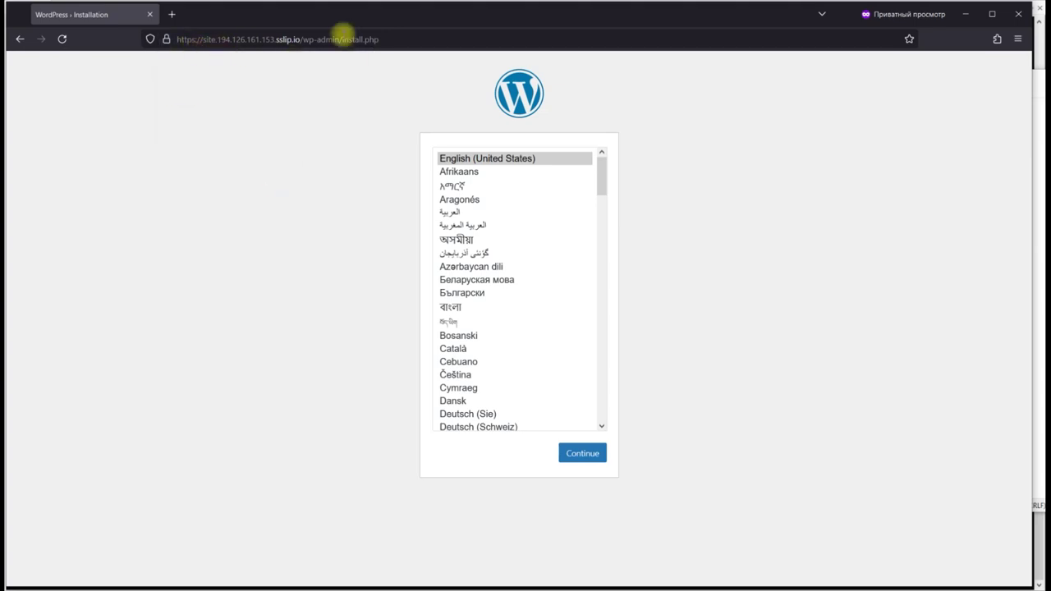
- Choose Русский as the WordPress installation language and continue to the setup form
{"action": "scroll", "coordinate": [563, 271], "scroll_direction": "down", "scroll_amount": 3}
{"action": "scroll", "coordinate": [544, 218], "scroll_direction": "up", "scroll_amount": 4}
{"action": "scroll", "coordinate": [554, 297], "scroll_direction": "down", "scroll_amount": 10}
{"action": "scroll", "coordinate": [554, 298], "scroll_direction": "down", "scroll_amount": 6}
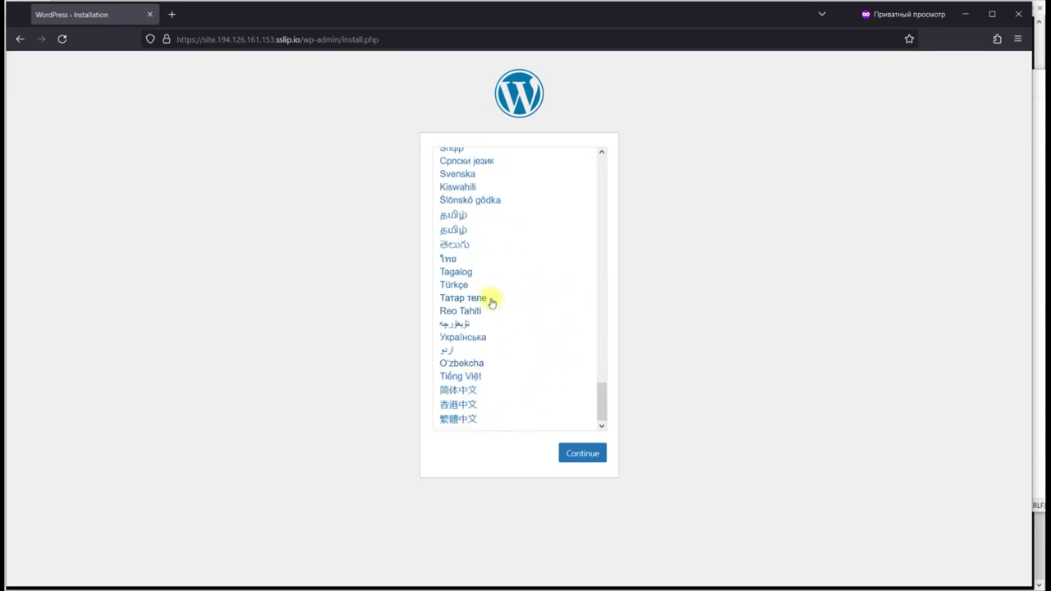
{"action": "scroll", "coordinate": [498, 332], "scroll_direction": "up", "scroll_amount": 2}
{"action": "scroll", "coordinate": [500, 312], "scroll_direction": "up", "scroll_amount": 2}
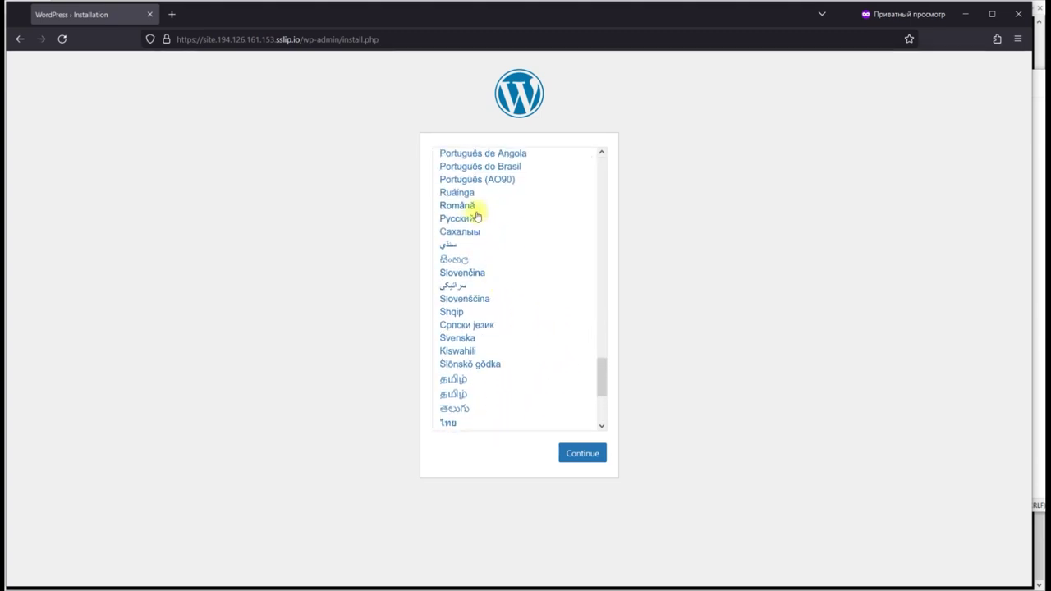
{"action": "left_click", "coordinate": [478, 218]}
{"action": "left_click", "coordinate": [569, 454]}
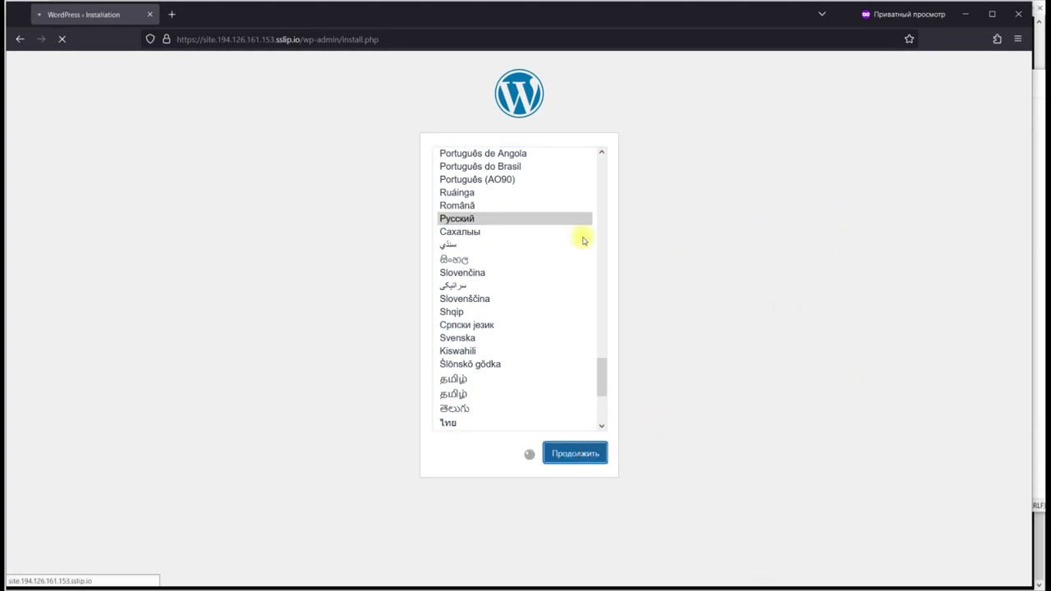
- Note the site name Mysite in the untitled Notepad file and enter it as the WordPress site title
{"action": "scroll", "coordinate": [316, 189], "scroll_direction": "down", "scroll_amount": 1}
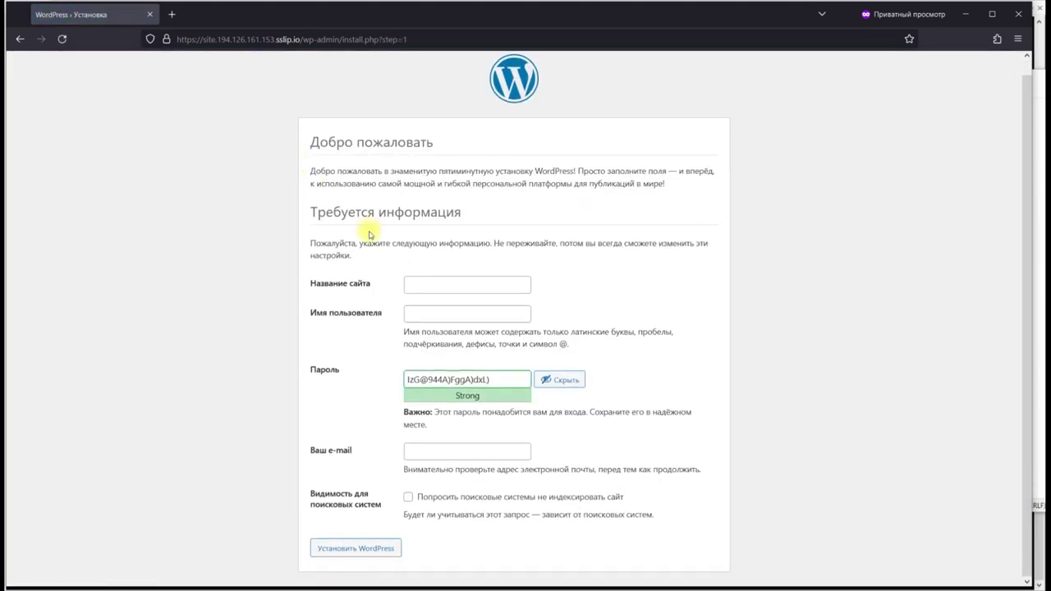
{"action": "left_click", "coordinate": [421, 588]}
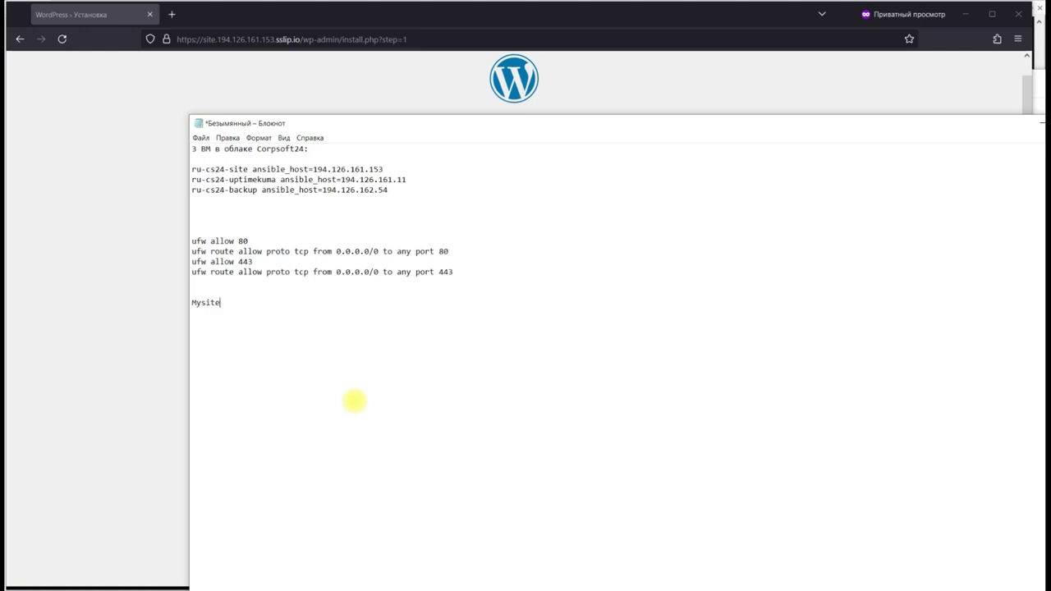
{"action": "left_click_drag", "start_coordinate": [240, 348], "coordinate": [178, 337]}
{"action": "key", "text": "ctrl+c"}
{"action": "left_click", "coordinate": [167, 277]}
{"action": "left_click", "coordinate": [428, 282]}
{"action": "key", "text": "ctrl+v"}
{"action": "left_click", "coordinate": [399, 583]}
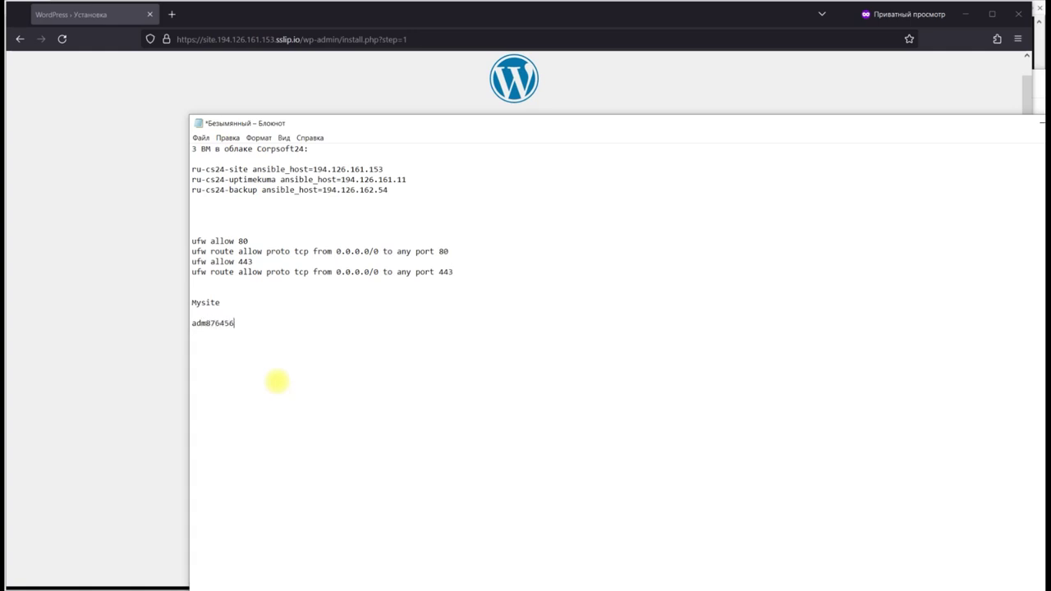
{"action": "double_click", "coordinate": [206, 323]}
{"action": "key", "text": "ctrl+c"}
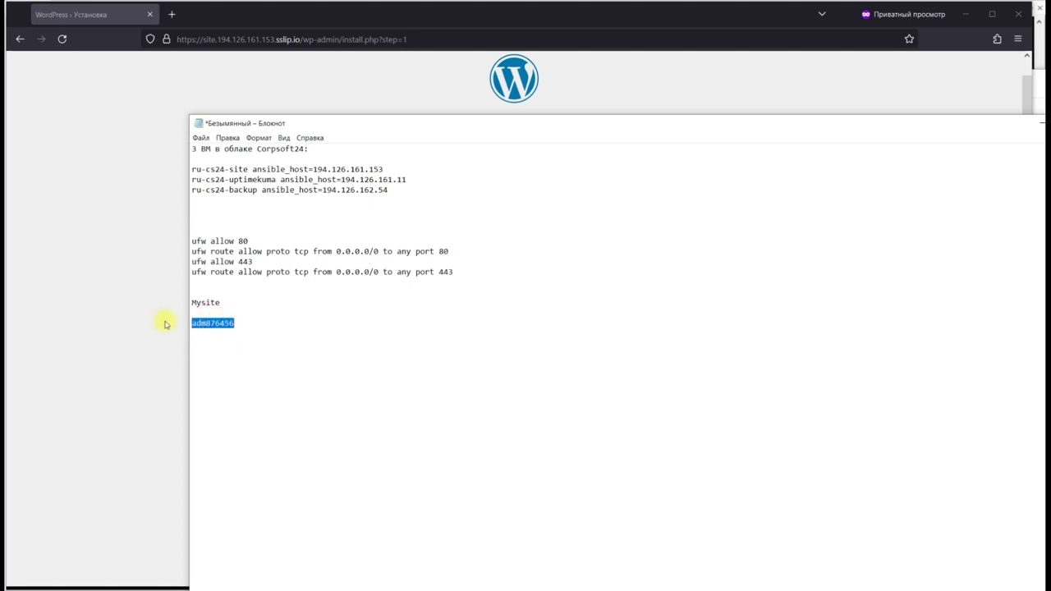
{"action": "left_click", "coordinate": [117, 313]}
{"action": "key", "text": "ctrl+v"}
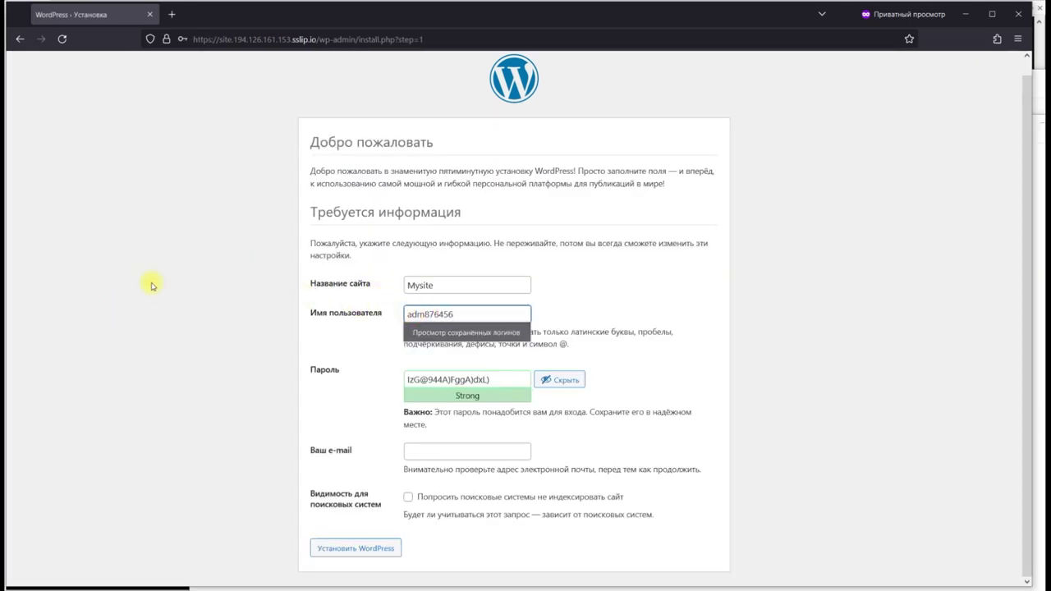
- Copy the generated WordPress password into the Notepad notes below the username and return to the setup form
{"action": "left_click_drag", "start_coordinate": [518, 384], "coordinate": [335, 382]}
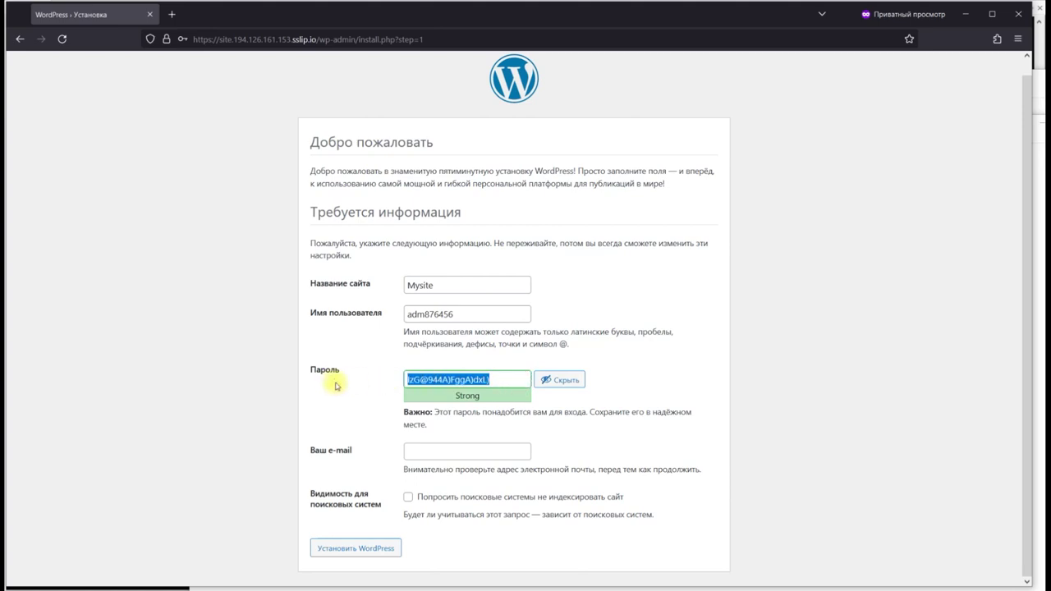
{"action": "key", "text": "ctrl+c"}
{"action": "key", "text": "alt+Tab"}
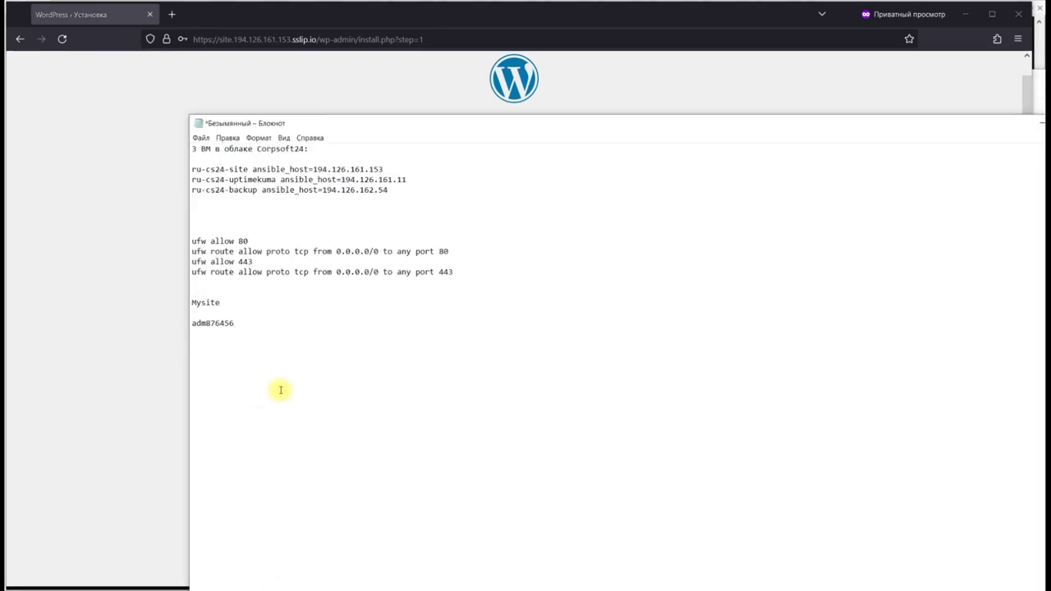
{"action": "key", "text": "Return"}
{"action": "key", "text": "ctrl+v"}
{"action": "left_click", "coordinate": [159, 358]}
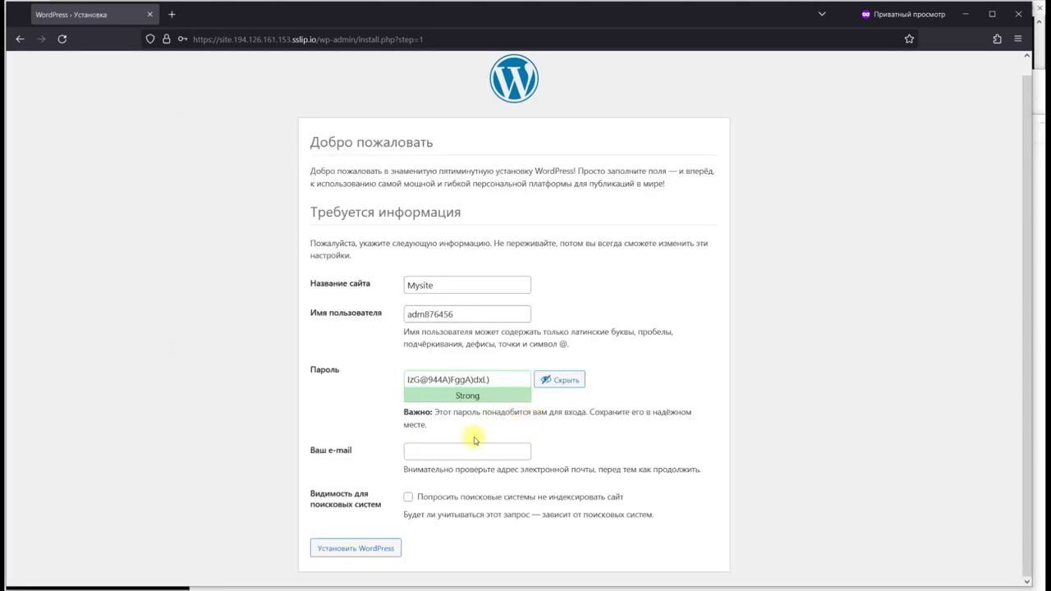
- Fill in the administrator's e-mail, install WordPress and proceed to its login page
{"action": "left_click", "coordinate": [451, 448]}
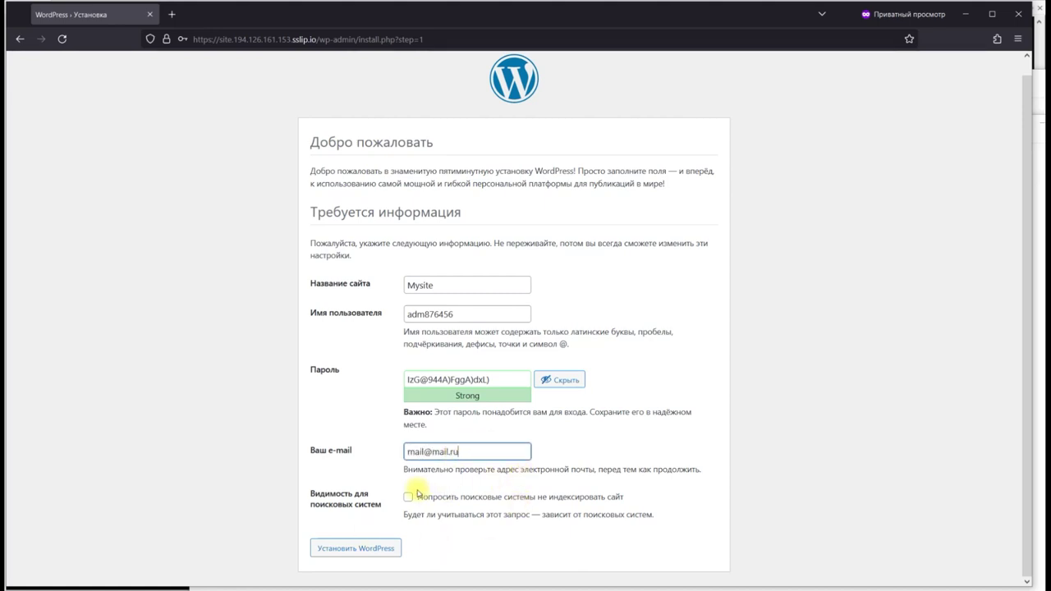
{"action": "left_click", "coordinate": [353, 551]}
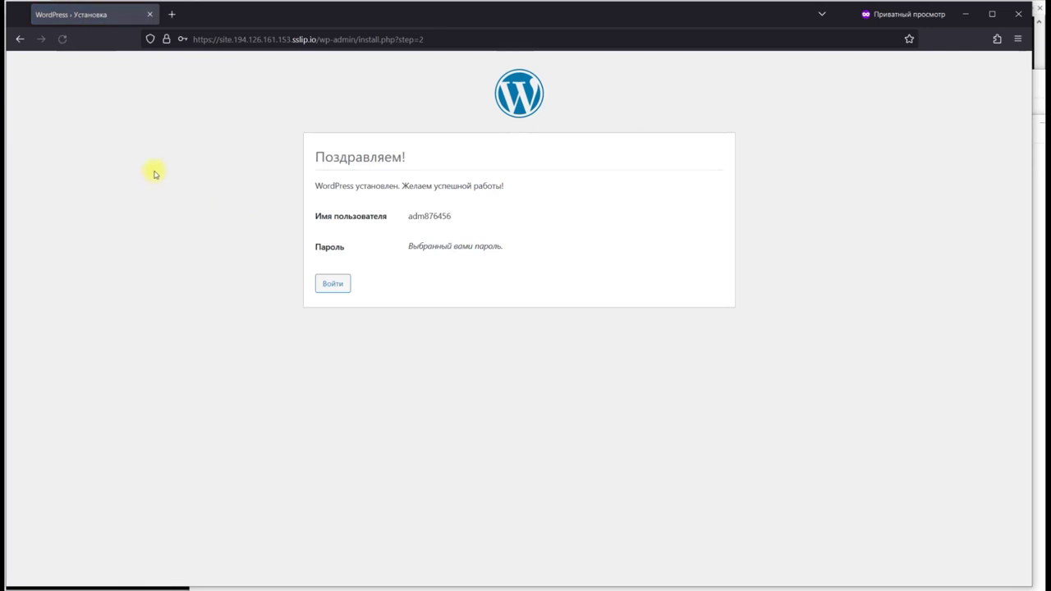
{"action": "left_click", "coordinate": [327, 286]}
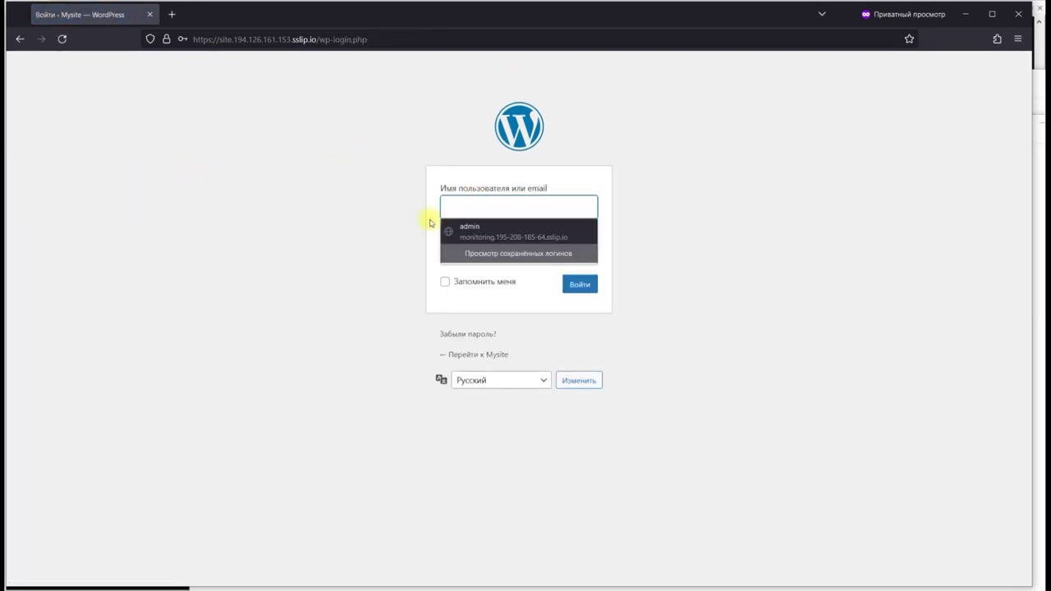
{"action": "left_click", "coordinate": [493, 233]}
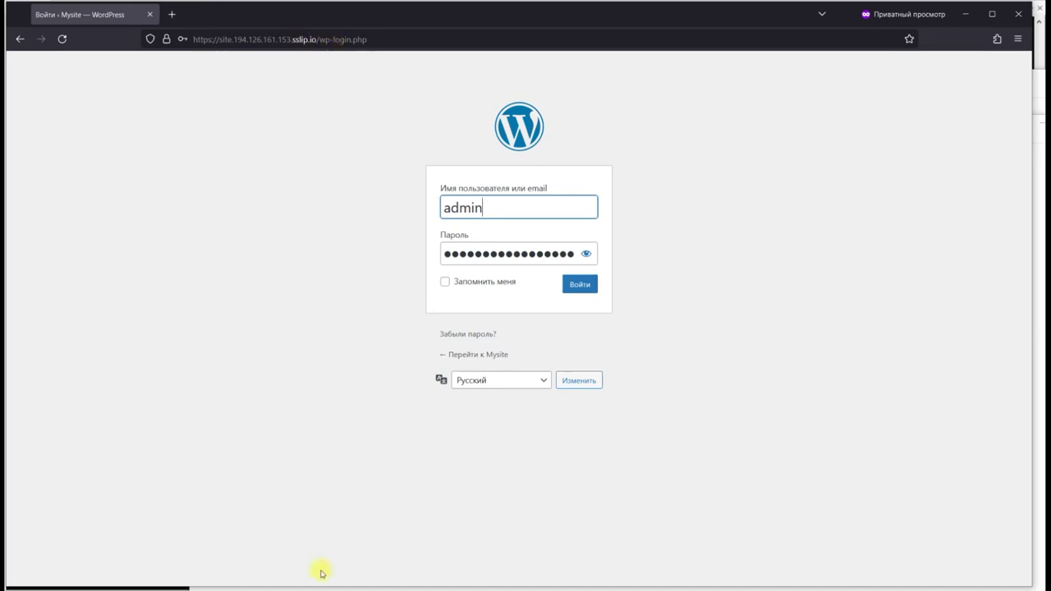
{"action": "key", "text": "alt+Tab"}
{"action": "left_click_drag", "start_coordinate": [242, 323], "coordinate": [152, 322]}
{"action": "key", "text": "ctrl+c"}
{"action": "key", "text": "alt+Tab"}
{"action": "double_click", "coordinate": [477, 207]}
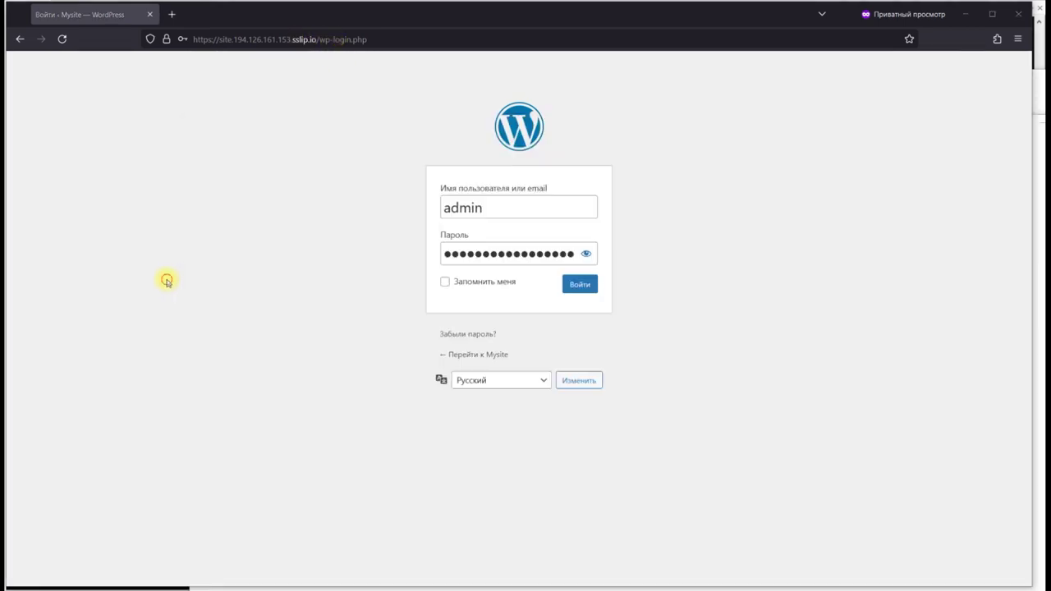
{"action": "key", "text": "ctrl+v"}
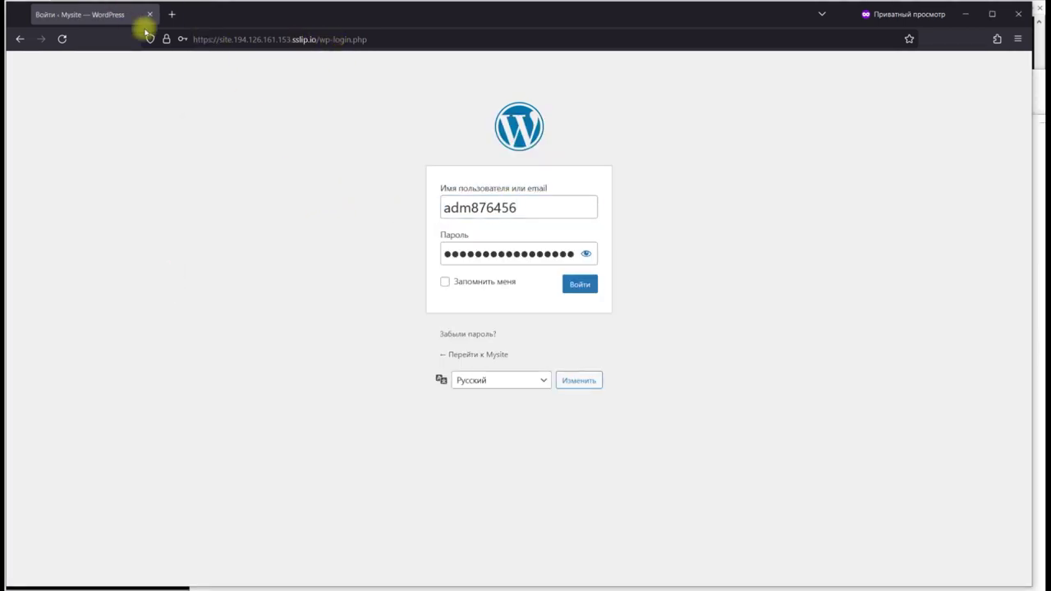
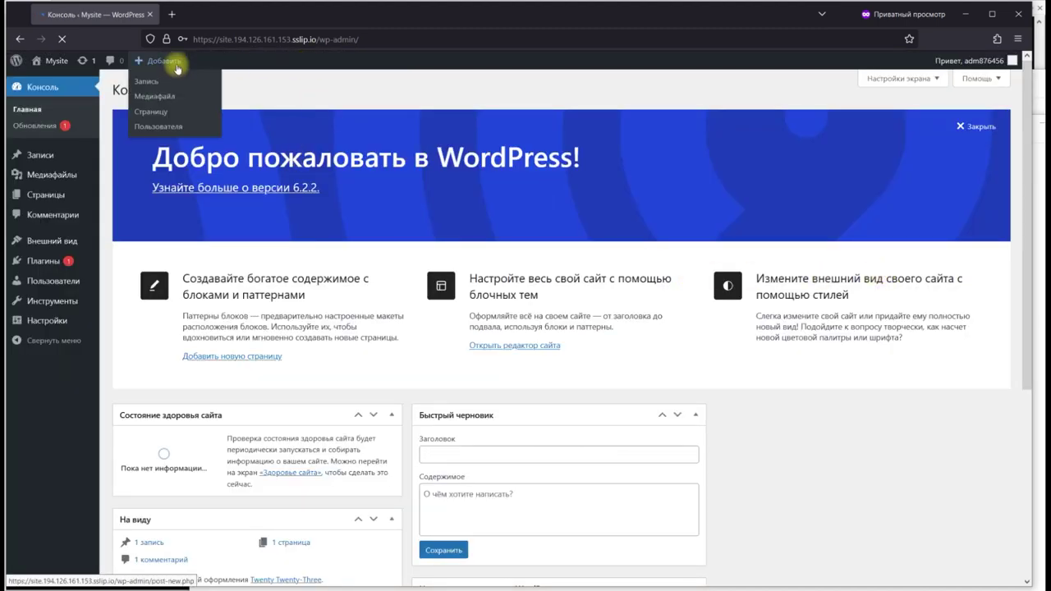
- Open the site's home page by removing the admin path from the address, view the page and reload it through the Mysite title
{"action": "left_click_drag", "start_coordinate": [320, 39], "coordinate": [400, 38]}
{"action": "key", "text": "BackSpace"}
{"action": "key", "text": "Return"}
{"action": "scroll", "coordinate": [383, 282], "scroll_direction": "down", "scroll_amount": 3}
{"action": "scroll", "coordinate": [423, 284], "scroll_direction": "up", "scroll_amount": 3}
{"action": "left_click", "coordinate": [180, 105]}
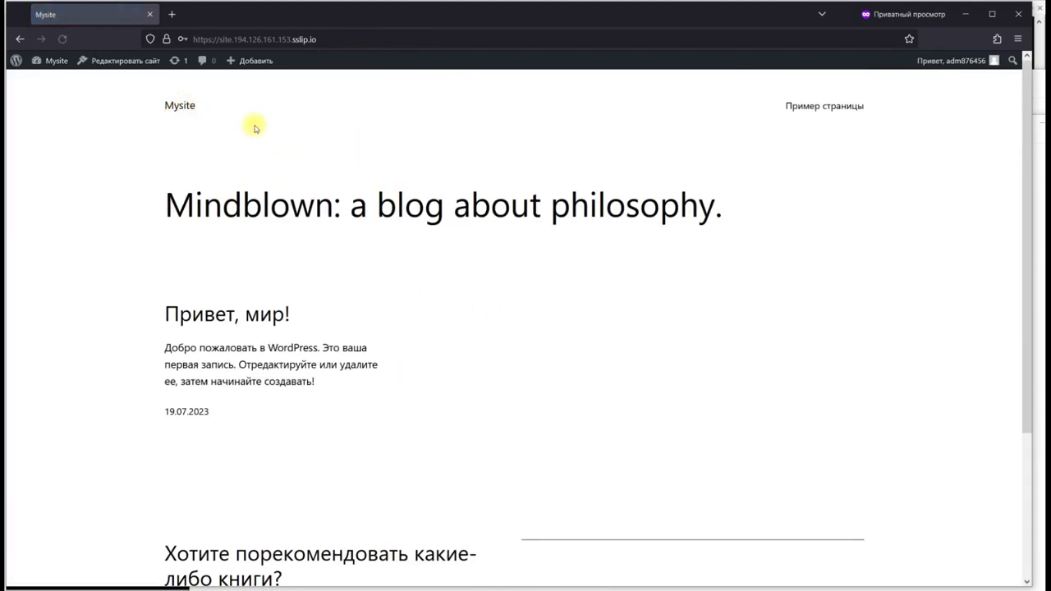
{"action": "key", "text": "alt+Tab"}
{"action": "left_click", "coordinate": [366, 459]}
{"action": "left_click", "coordinate": [1037, 127]}
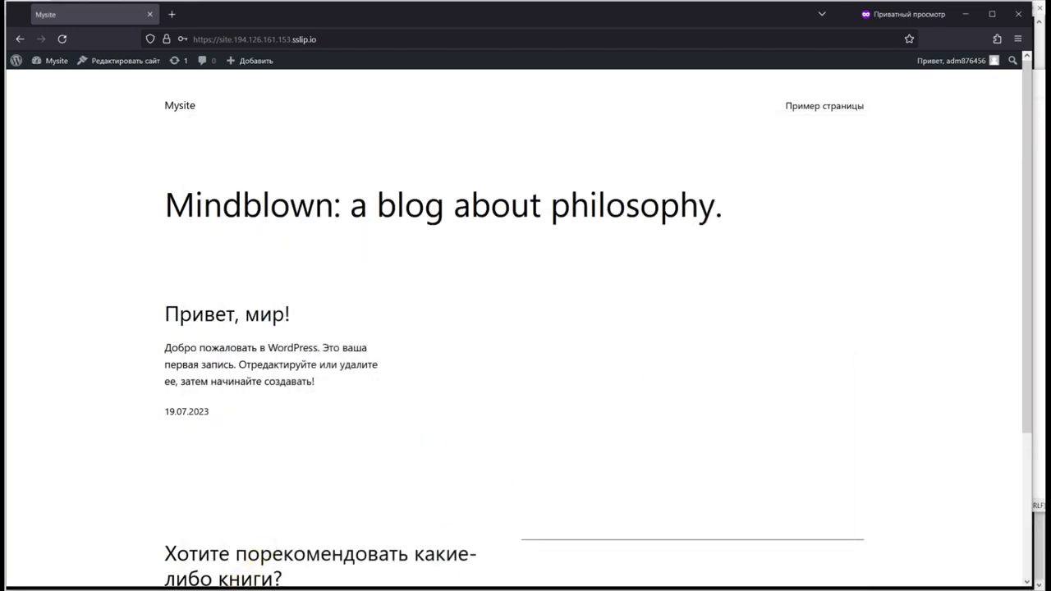
{"action": "key", "text": "alt+Tab"}
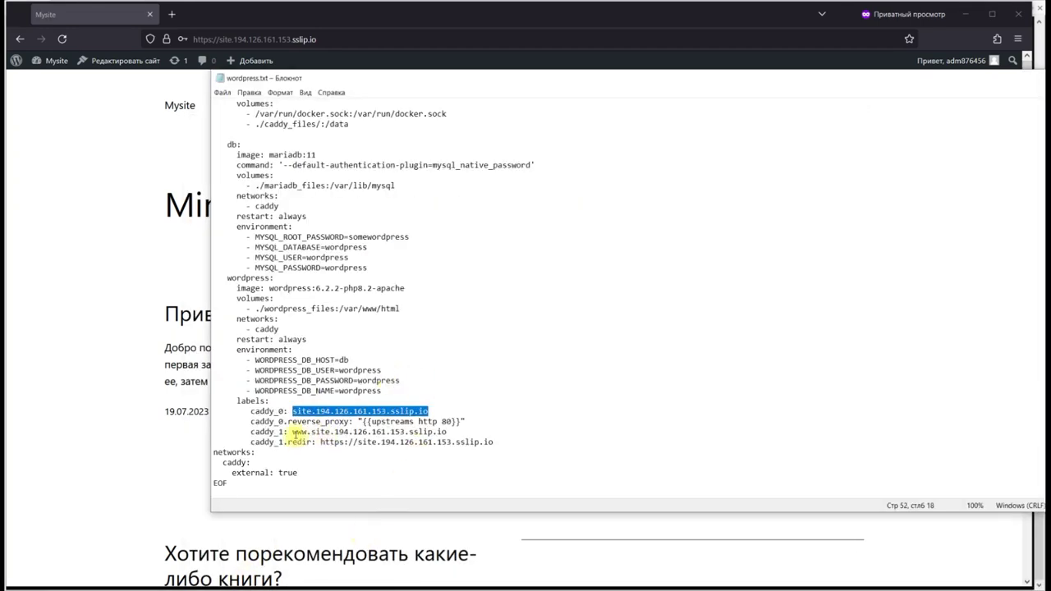
{"action": "left_click", "coordinate": [288, 433]}
{"action": "left_click_drag", "start_coordinate": [447, 432], "coordinate": [297, 435]}
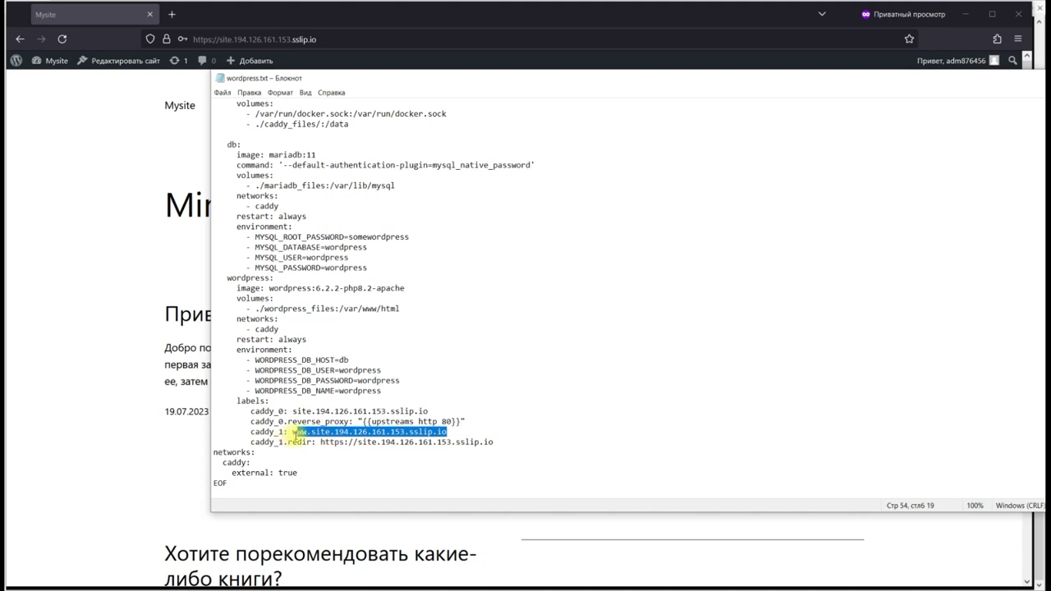
{"action": "left_click", "coordinate": [172, 14]}
{"action": "type", "text": "www.site.194.126.161.153.sslip.io"}
{"action": "key", "text": "Return"}
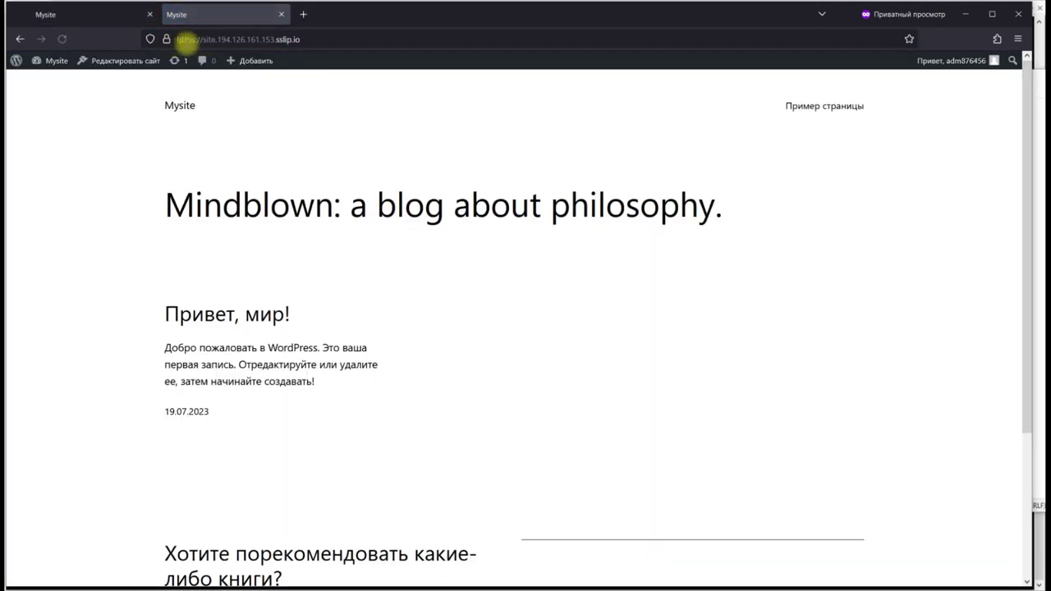
- Compare the two Mysite tabs and examine which address the www link leads to
{"action": "left_click", "coordinate": [110, 18]}
{"action": "left_click", "coordinate": [195, 20]}
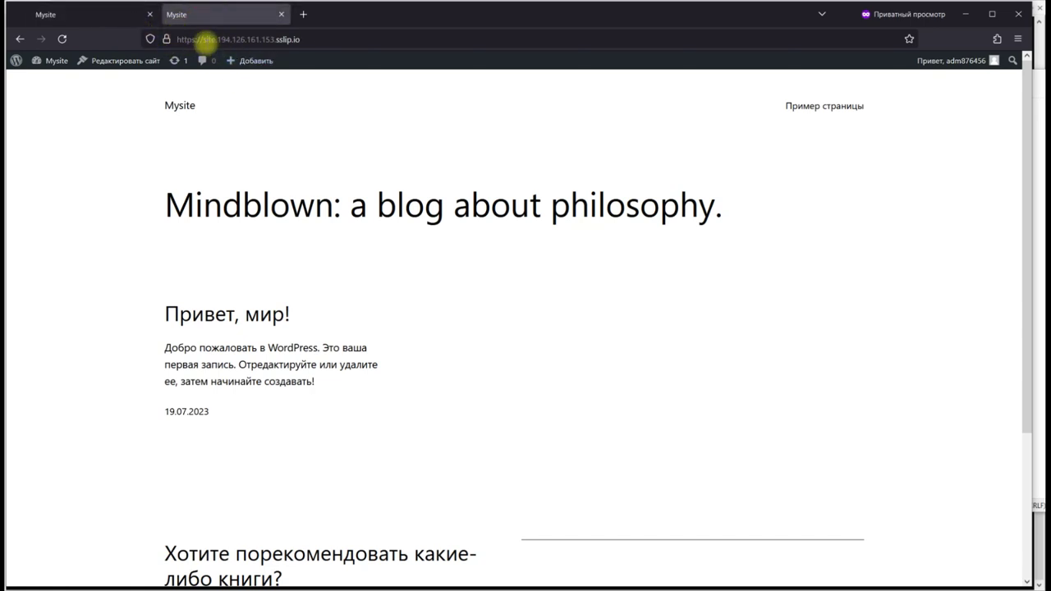
{"action": "left_click", "coordinate": [209, 41]}
{"action": "left_click", "coordinate": [374, 40]}
{"action": "scroll", "coordinate": [427, 255], "scroll_direction": "down", "scroll_amount": 2}
{"action": "scroll", "coordinate": [370, 206], "scroll_direction": "up", "scroll_amount": 2}
{"action": "left_click", "coordinate": [328, 39]}
{"action": "left_click", "coordinate": [396, 183]}
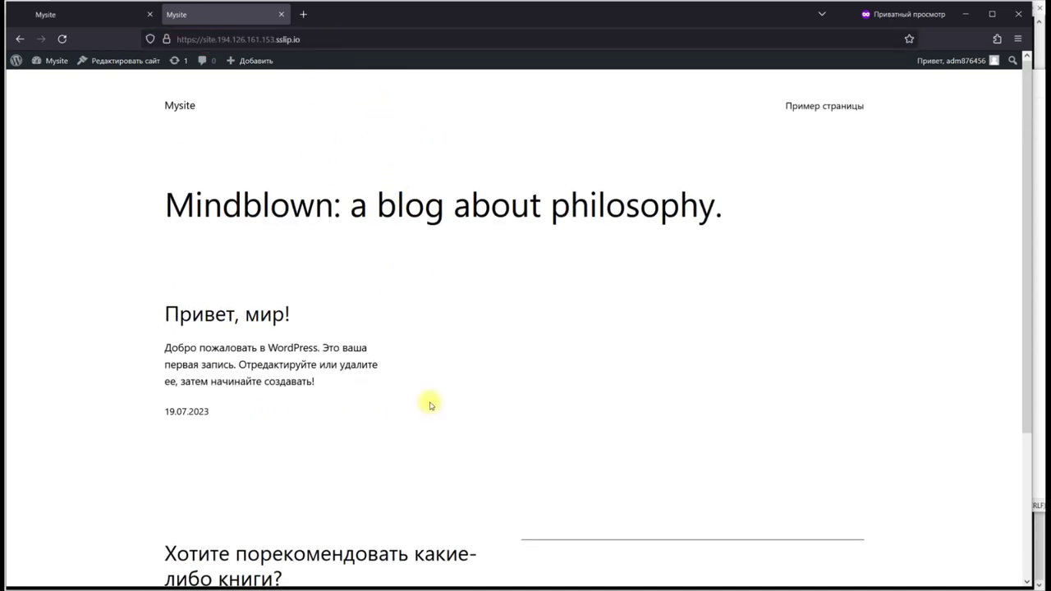
- Check the untitled Notepad notes and the labels in wordpress.txt, and return to the site page to look it over
{"action": "left_click", "coordinate": [402, 583]}
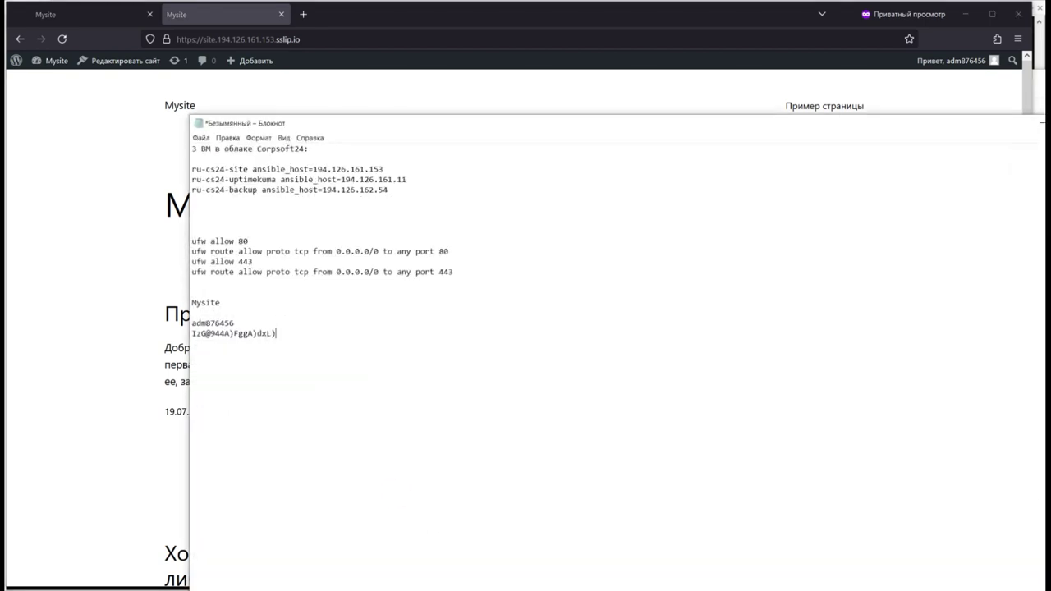
{"action": "left_click", "coordinate": [1040, 123]}
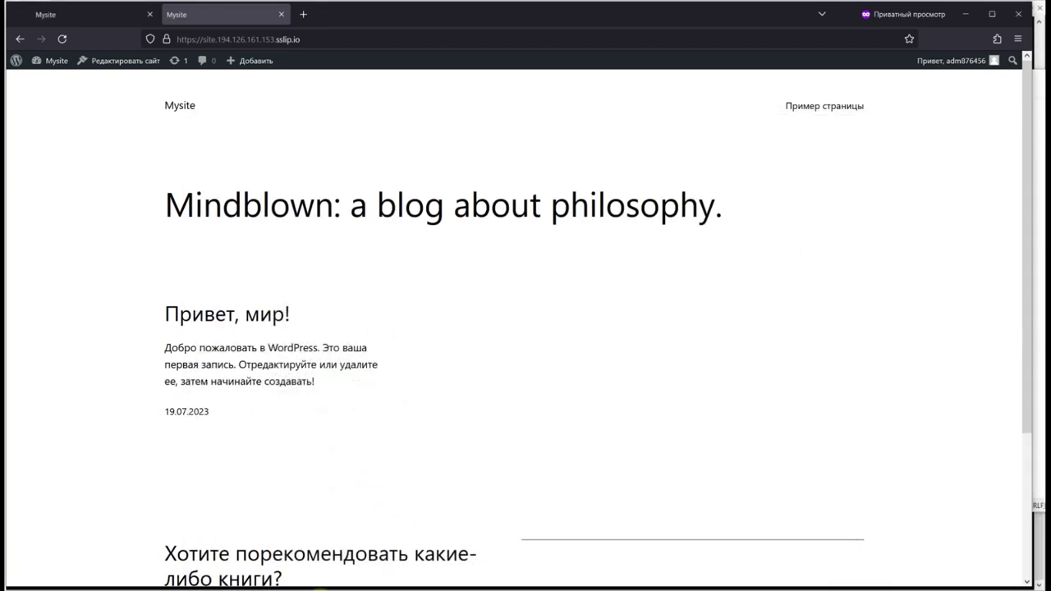
{"action": "mouse_move", "coordinate": [302, 588]}
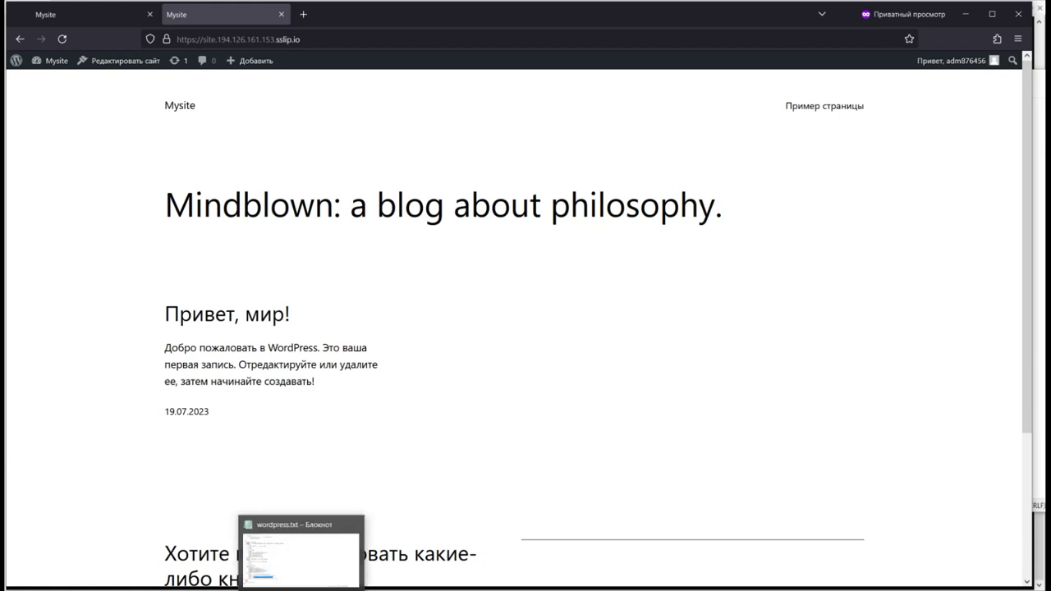
{"action": "left_click", "coordinate": [301, 588]}
{"action": "left_click", "coordinate": [210, 337]}
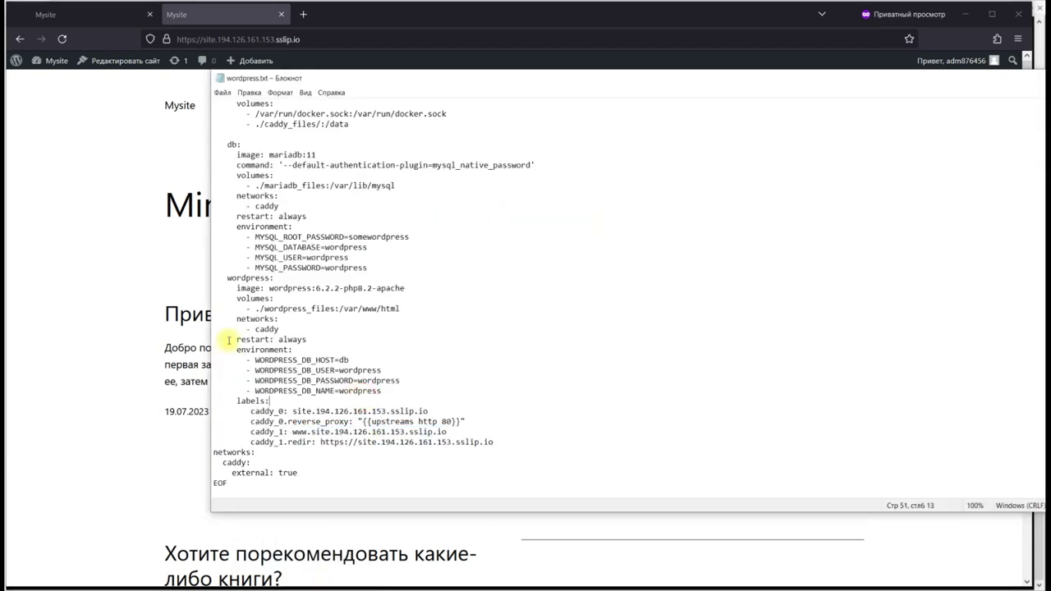
{"action": "left_click", "coordinate": [165, 310]}
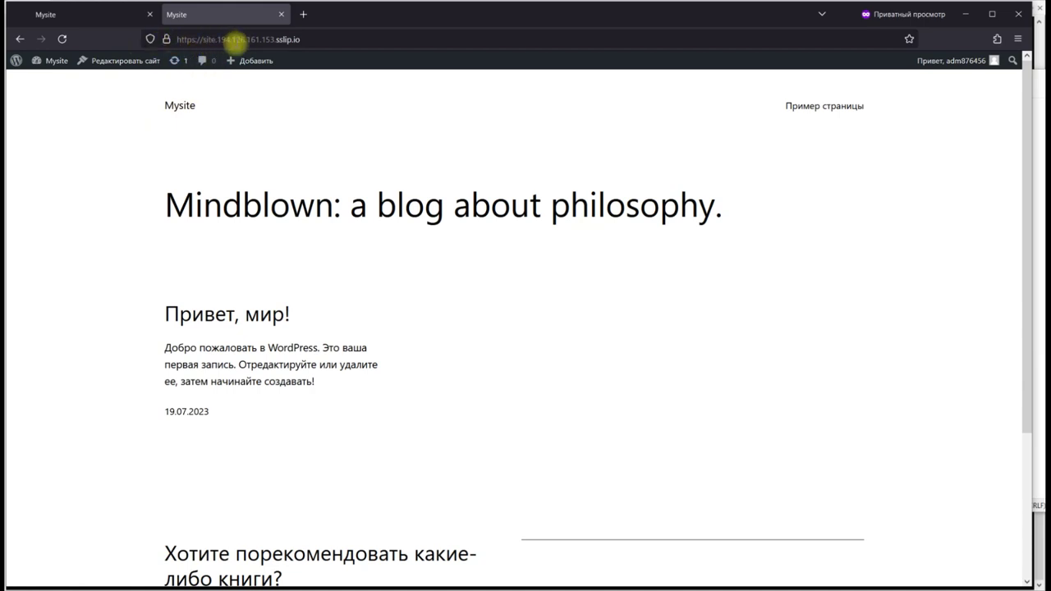
{"action": "scroll", "coordinate": [296, 39], "scroll_direction": "down", "scroll_amount": 3}
{"action": "left_click", "coordinate": [296, 39]}
{"action": "left_click", "coordinate": [294, 38]}
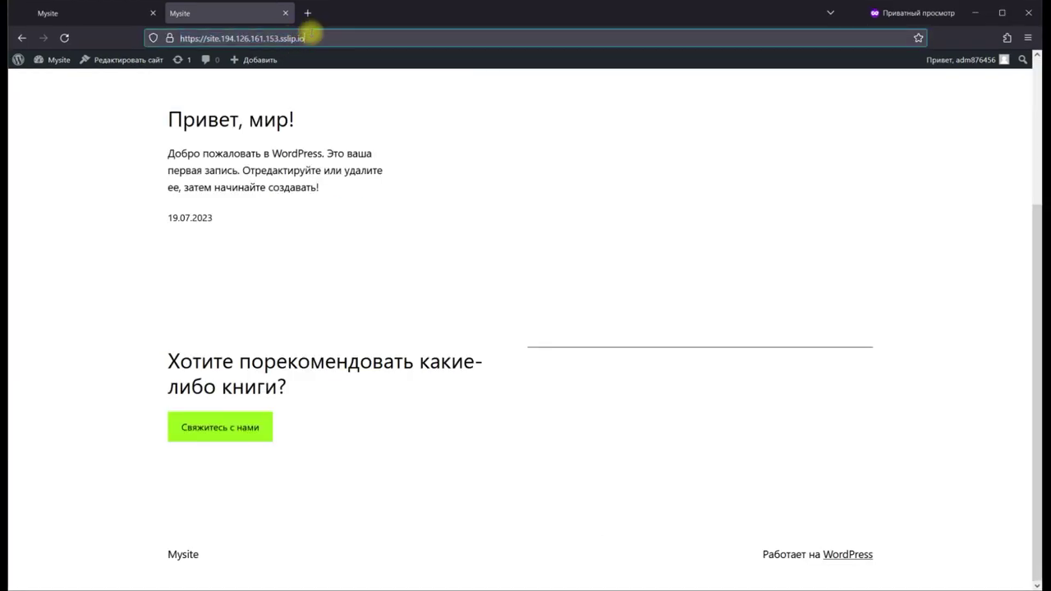
- Copy the address mon.194.126.161.11.sslip.io from the Notepad notes and open it in a new browser tab
{"action": "left_click", "coordinate": [361, 587]}
{"action": "left_click", "coordinate": [426, 376]}
{"action": "left_click_drag", "start_coordinate": [408, 376], "coordinate": [271, 376]}
{"action": "key", "text": "ctrl+c"}
{"action": "left_click", "coordinate": [307, 12]}
{"action": "key", "text": "ctrl+v"}
{"action": "key", "text": "Return"}
- Log in to Uptime Kuma with the login name and password kept in the Notepad notes
{"action": "key", "text": "alt+Tab"}
{"action": "left_click_drag", "start_coordinate": [356, 395], "coordinate": [327, 396]}
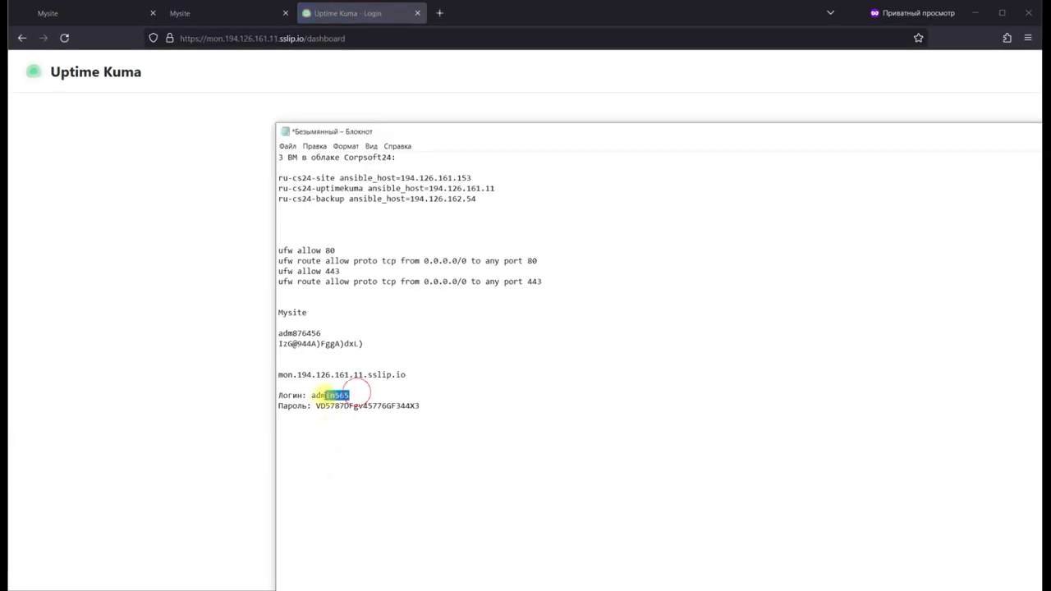
{"action": "left_click", "coordinate": [174, 331]}
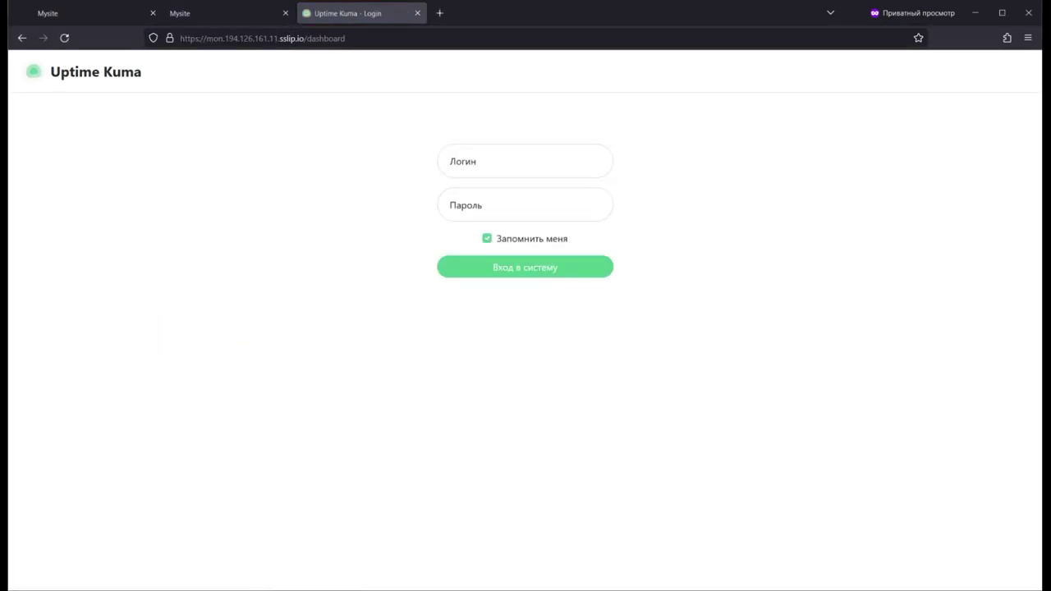
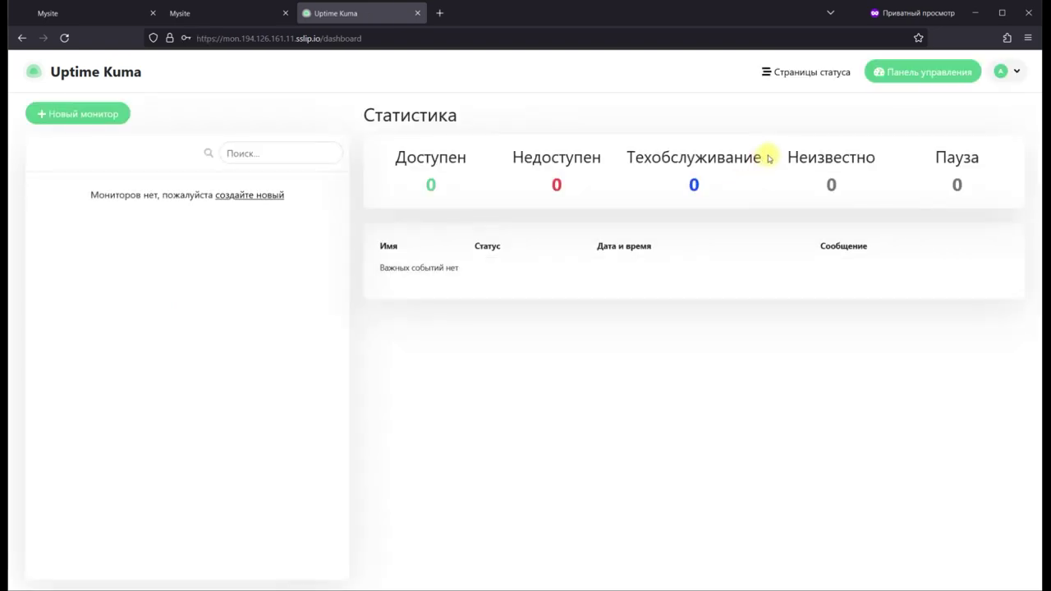
- Start a new HTTP(s) monitor and name it site.194.126.161.153.sslip.io, copying the address from the Mysite tab
{"action": "left_click", "coordinate": [95, 114]}
{"action": "left_click", "coordinate": [237, 14]}
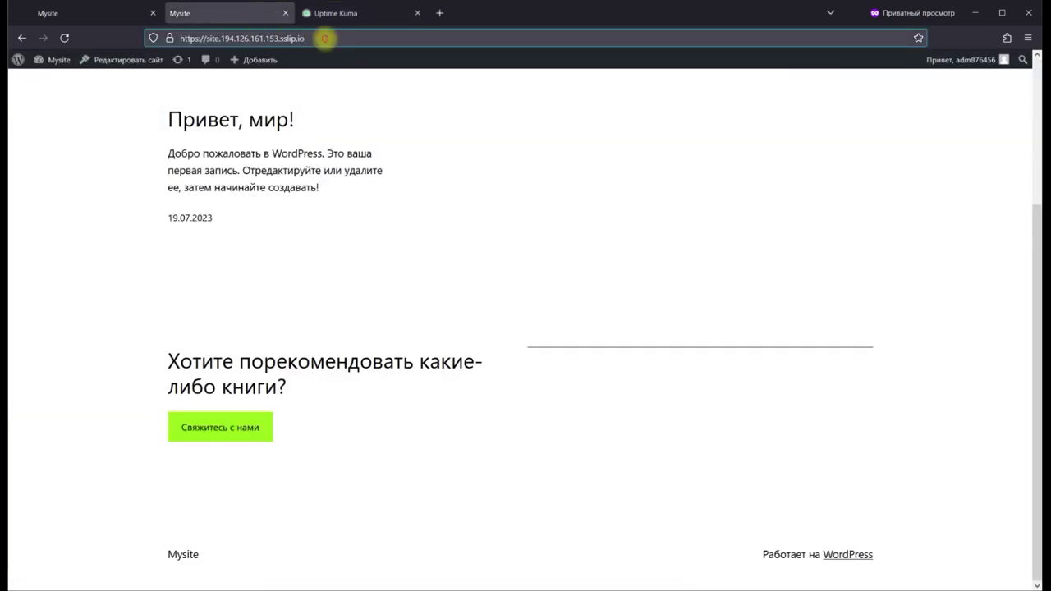
{"action": "left_click_drag", "start_coordinate": [324, 38], "coordinate": [207, 39]}
{"action": "key", "text": "ctrl+c"}
{"action": "left_click", "coordinate": [332, 13]}
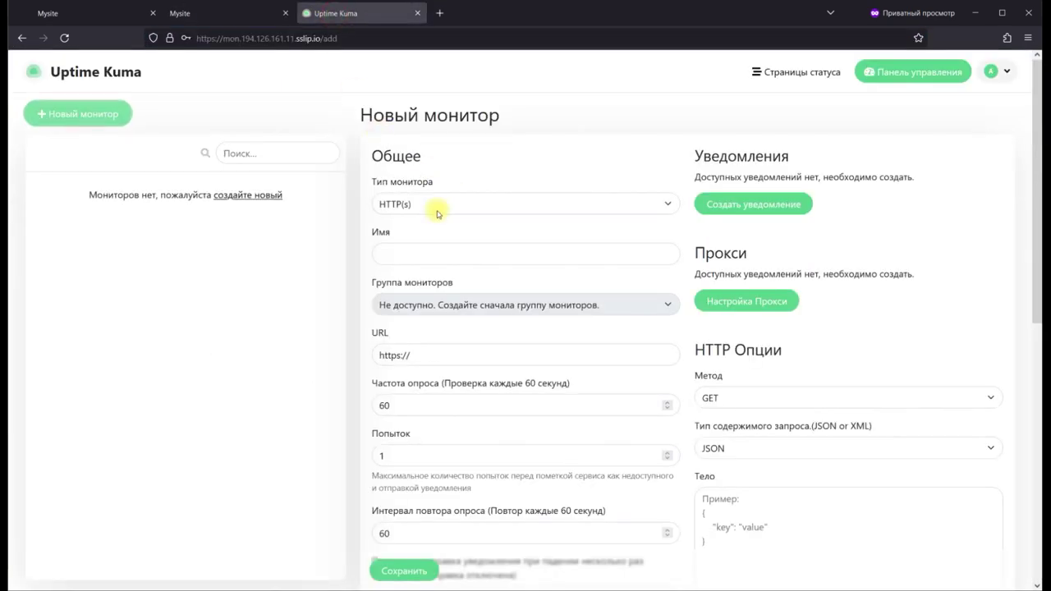
{"action": "left_click", "coordinate": [408, 257]}
{"action": "key", "text": "ctrl+v"}
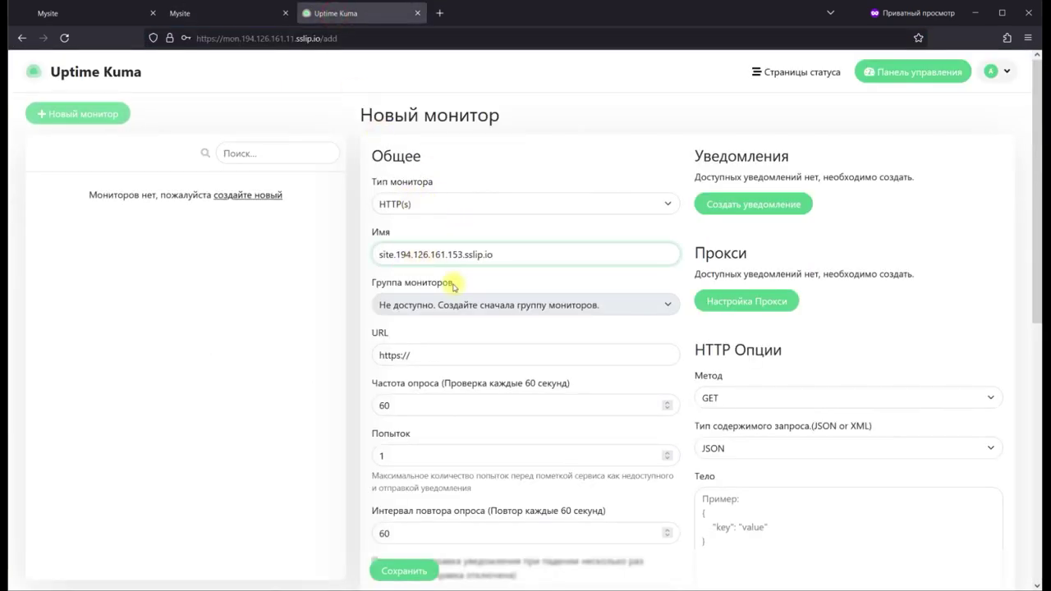
{"action": "left_click", "coordinate": [441, 354]}
{"action": "key", "text": "ctrl+v"}
{"action": "key", "text": "Tab"}
{"action": "key", "text": "Down"}
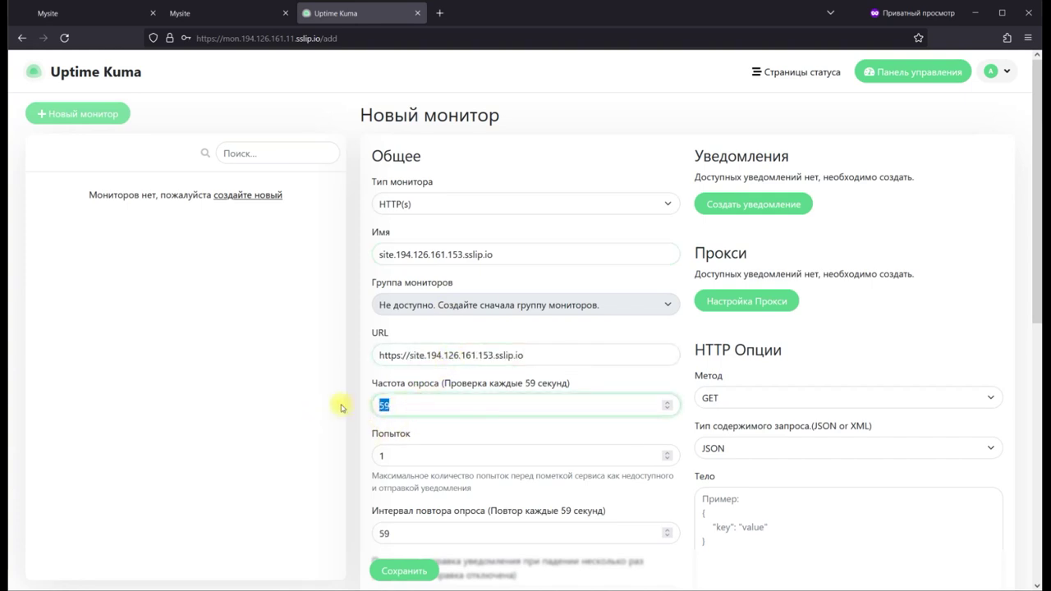
{"action": "type", "text": "60"}
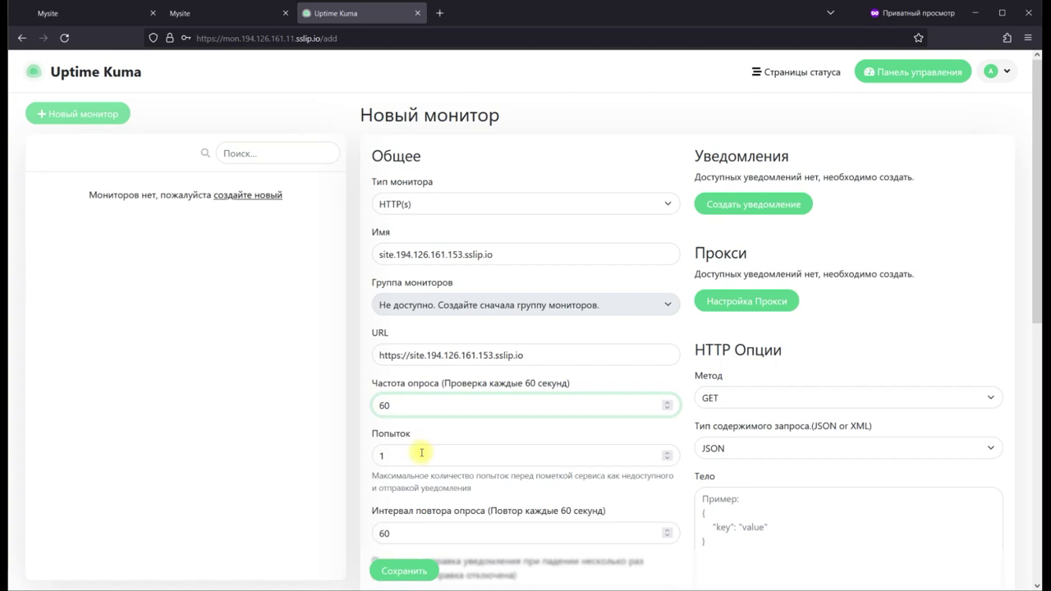
{"action": "double_click", "coordinate": [426, 455]}
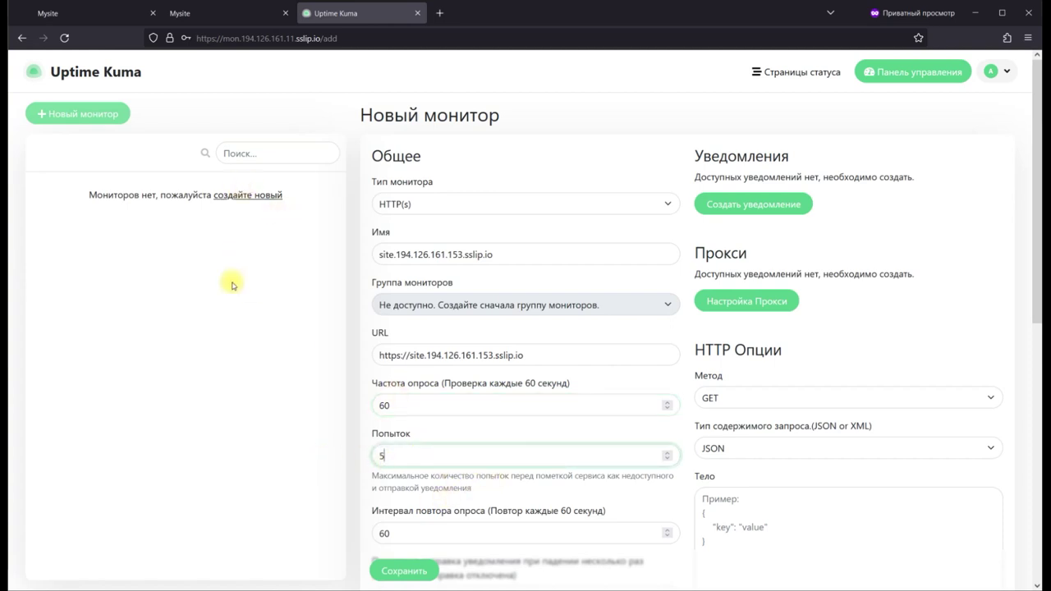
- Review the new monitor's settings and the notification setup options, and leave the notification dialog without creating one
{"action": "scroll", "coordinate": [455, 486], "scroll_direction": "down", "scroll_amount": 3}
{"action": "scroll", "coordinate": [521, 378], "scroll_direction": "up", "scroll_amount": 3}
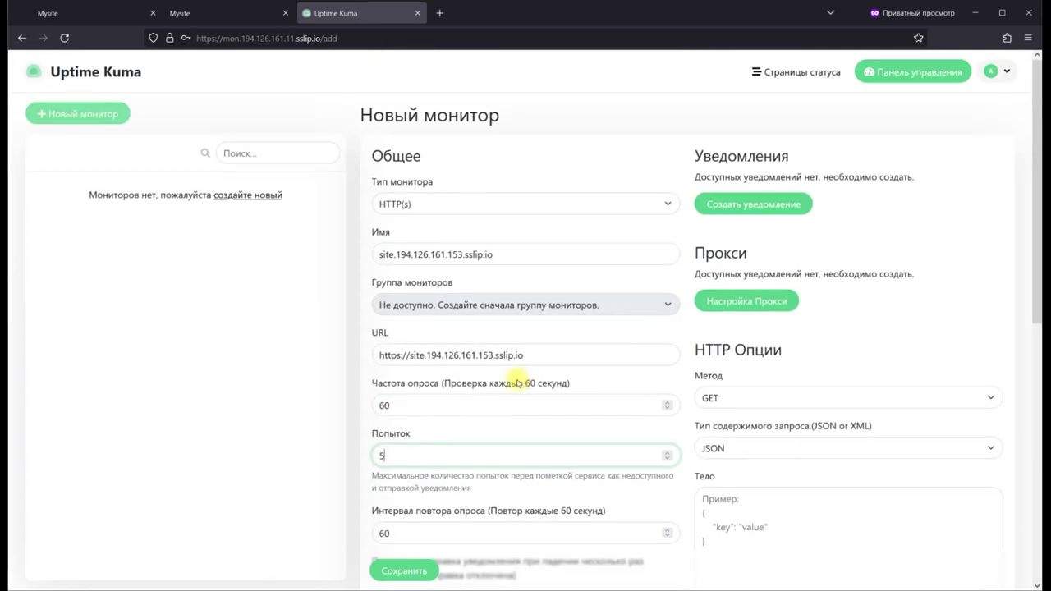
{"action": "scroll", "coordinate": [414, 386], "scroll_direction": "down", "scroll_amount": 2}
{"action": "scroll", "coordinate": [402, 394], "scroll_direction": "up", "scroll_amount": 2}
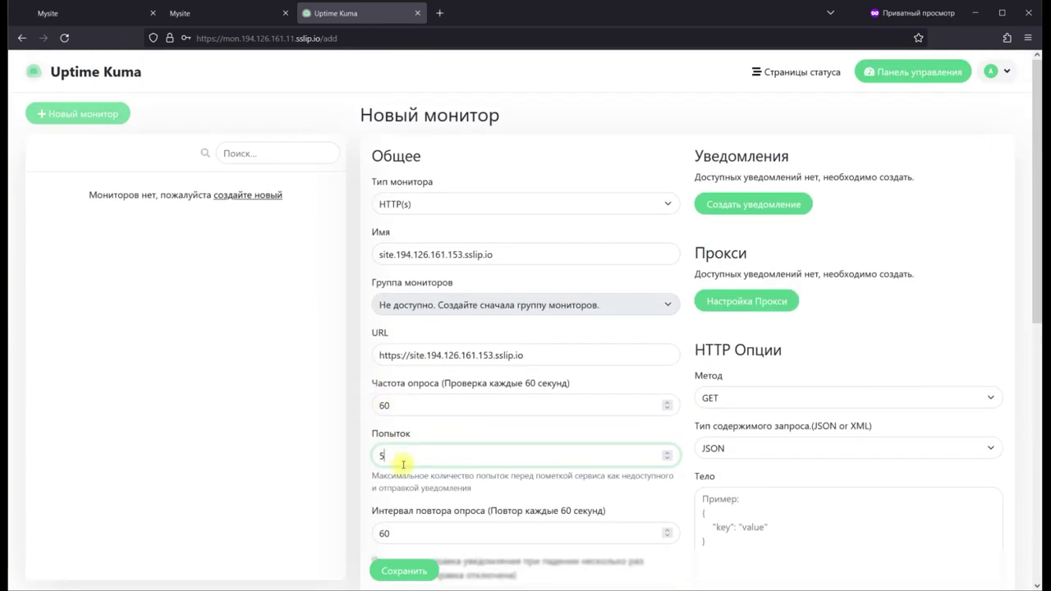
{"action": "scroll", "coordinate": [417, 426], "scroll_direction": "down", "scroll_amount": 1}
{"action": "scroll", "coordinate": [418, 284], "scroll_direction": "up", "scroll_amount": 1}
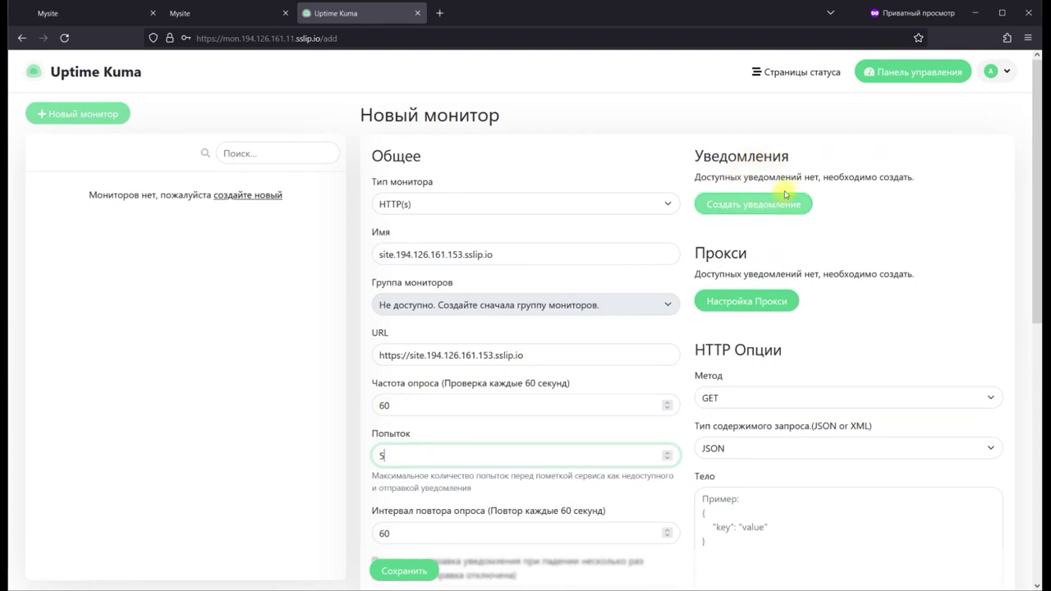
{"action": "scroll", "coordinate": [780, 197], "scroll_direction": "down", "scroll_amount": 1}
{"action": "scroll", "coordinate": [751, 193], "scroll_direction": "up", "scroll_amount": 1}
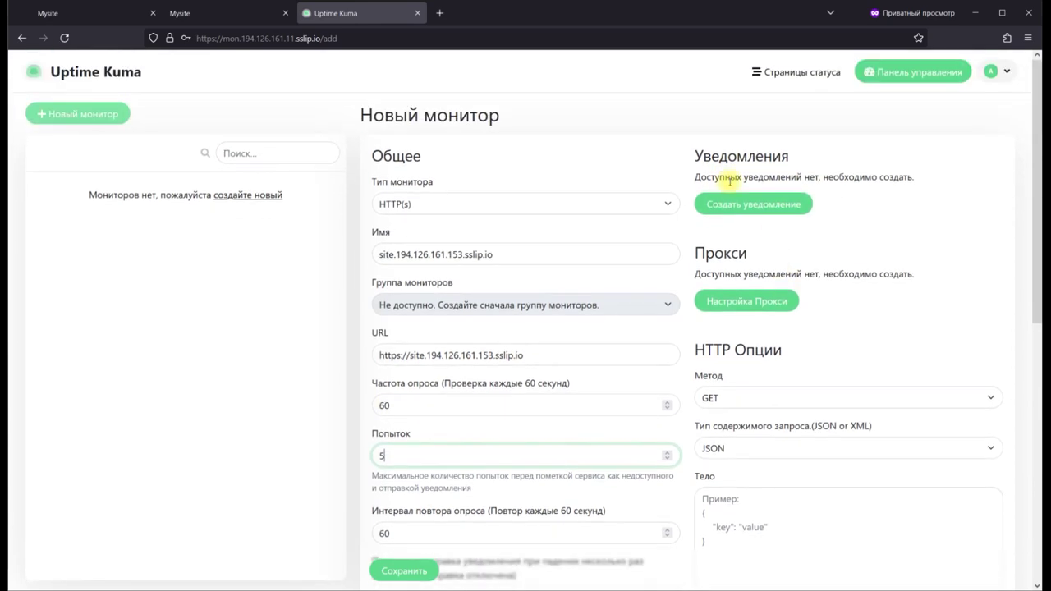
{"action": "left_click", "coordinate": [733, 198]}
{"action": "scroll", "coordinate": [473, 484], "scroll_direction": "down", "scroll_amount": 3}
{"action": "scroll", "coordinate": [605, 211], "scroll_direction": "up", "scroll_amount": 3}
{"action": "left_click", "coordinate": [652, 86]}
- Enable the certificate expiry notification for the monitor, review its remaining settings and save it
{"action": "scroll", "coordinate": [481, 409], "scroll_direction": "down", "scroll_amount": 2}
{"action": "scroll", "coordinate": [482, 409], "scroll_direction": "down", "scroll_amount": 2}
{"action": "left_click", "coordinate": [422, 426]}
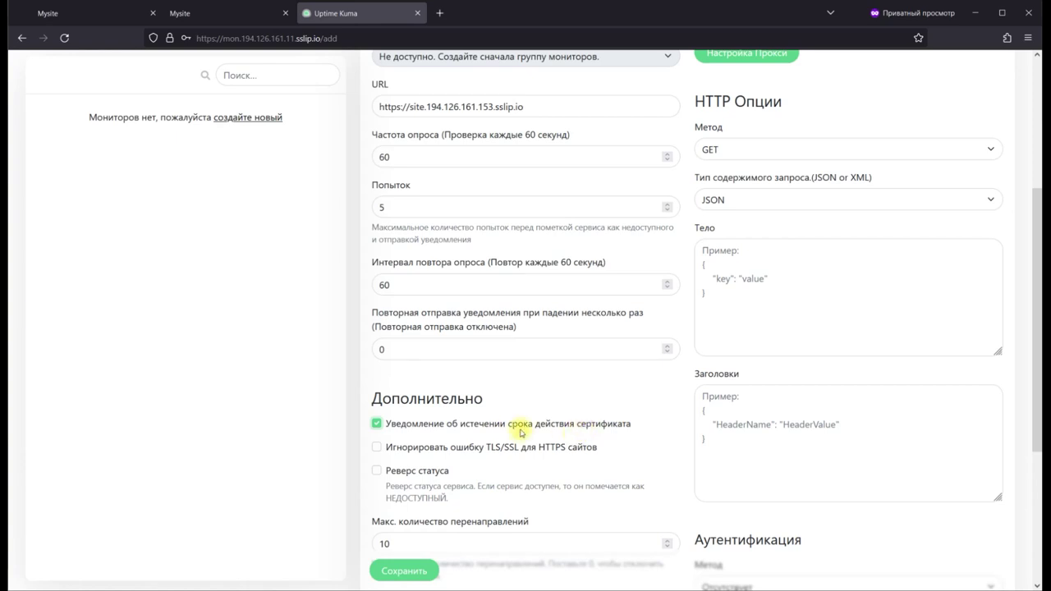
{"action": "scroll", "coordinate": [520, 433], "scroll_direction": "up", "scroll_amount": 4}
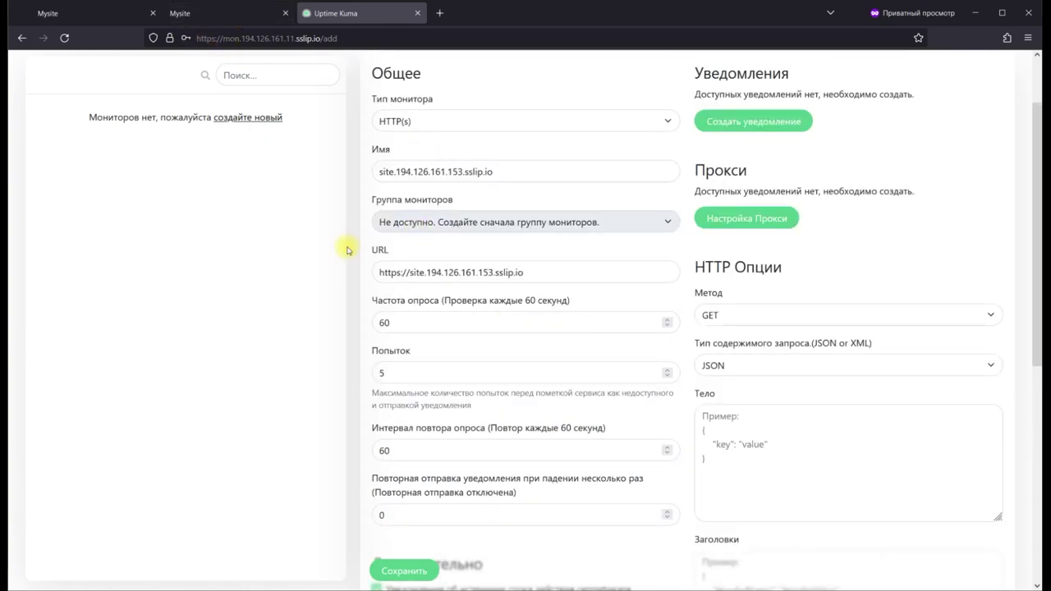
{"action": "scroll", "coordinate": [540, 364], "scroll_direction": "down", "scroll_amount": 4}
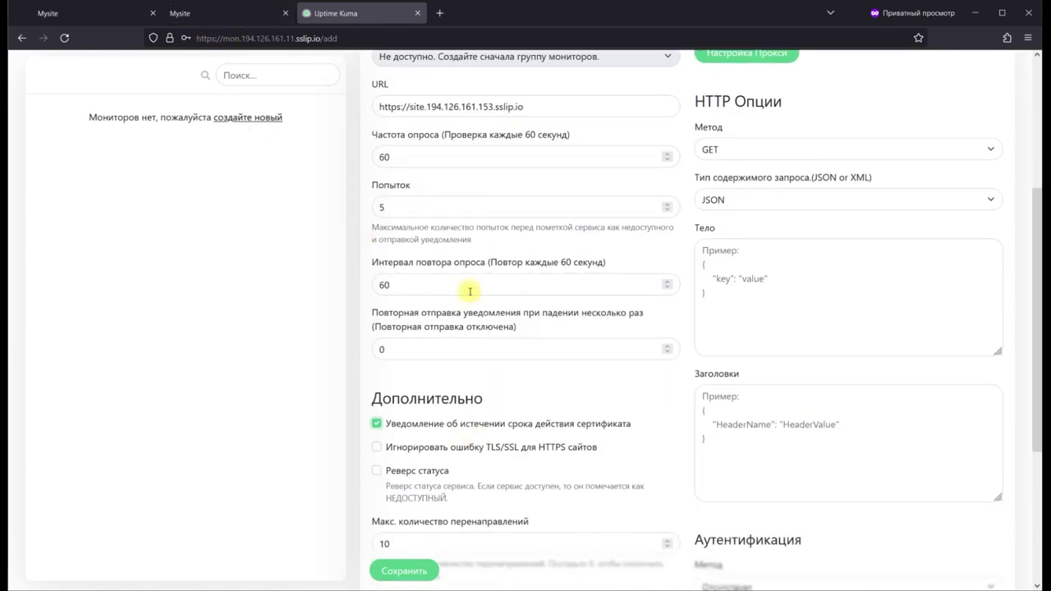
{"action": "scroll", "coordinate": [399, 485], "scroll_direction": "down", "scroll_amount": 4}
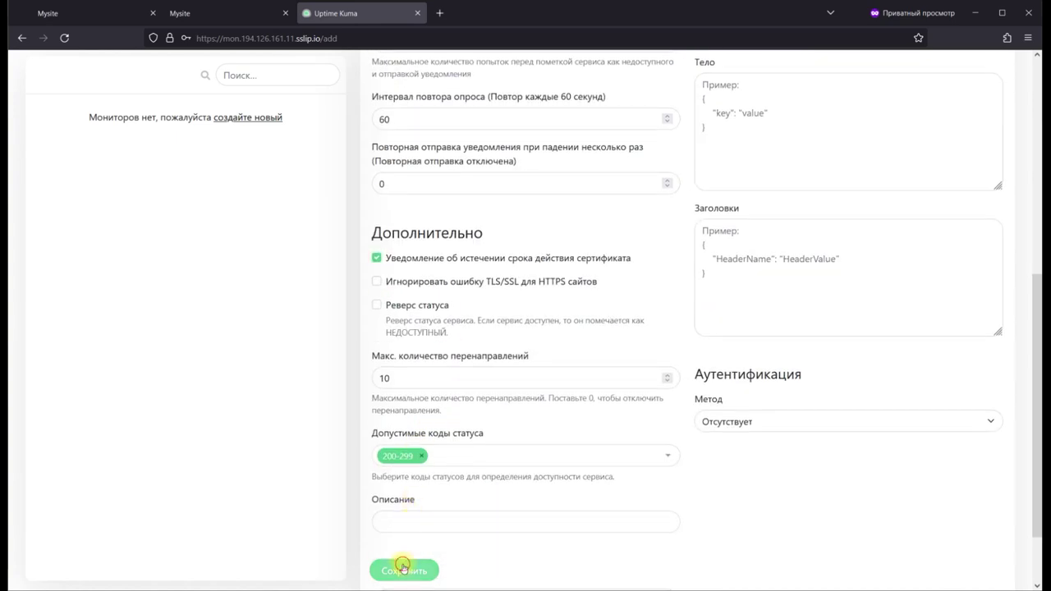
{"action": "left_click", "coordinate": [402, 568]}
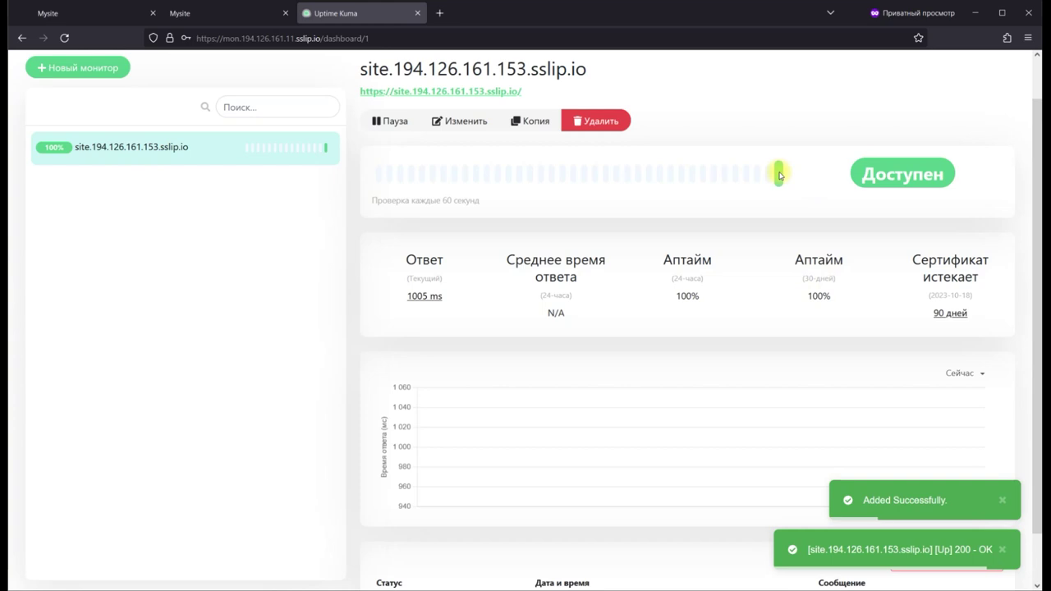
- Check the new monitor's heartbeat, response time, uptime and certificate expiry on its dashboard page
{"action": "mouse_move", "coordinate": [779, 175]}
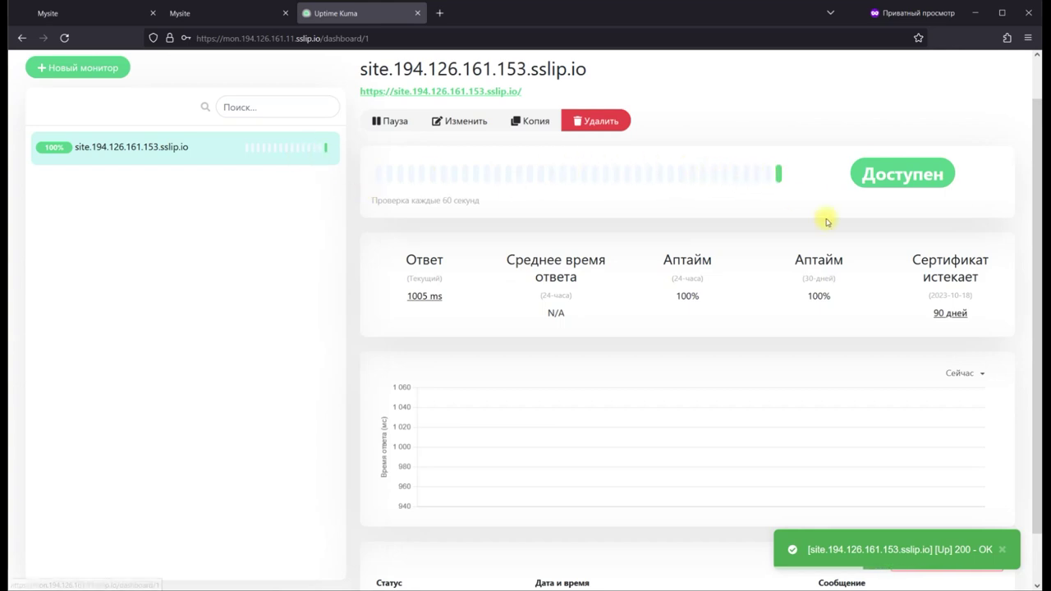
{"action": "scroll", "coordinate": [846, 353], "scroll_direction": "down", "scroll_amount": 1}
{"action": "scroll", "coordinate": [514, 312], "scroll_direction": "up", "scroll_amount": 2}
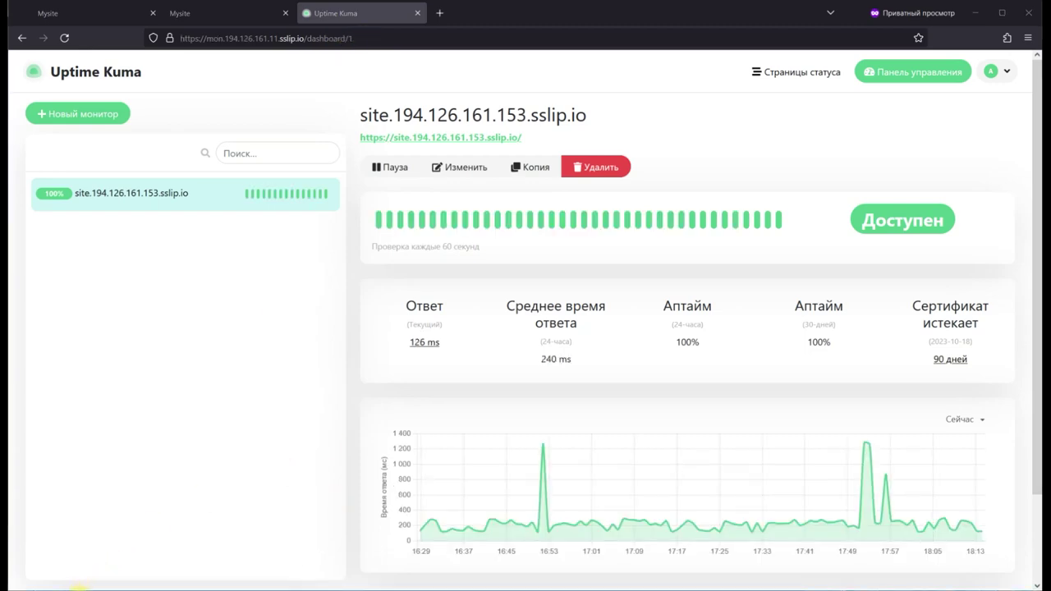
{"action": "key", "text": "alt+Tab"}
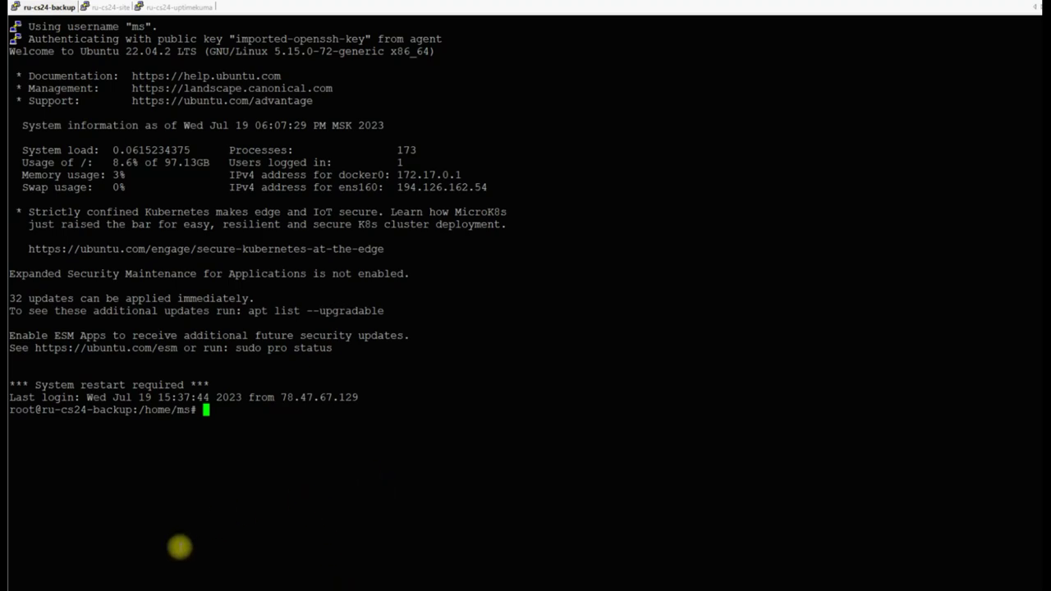
{"action": "key", "text": "alt+Tab"}
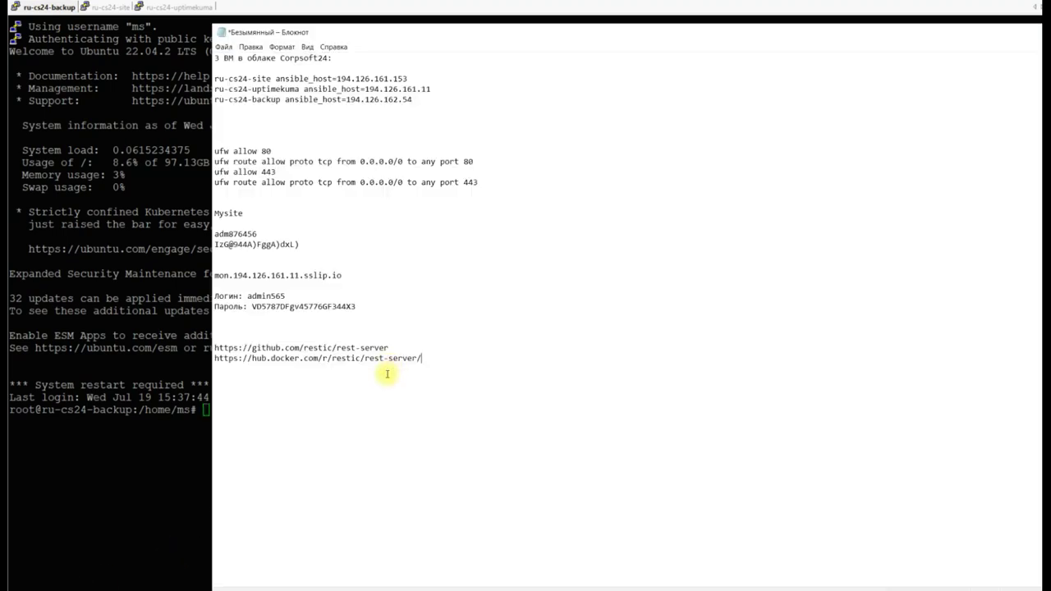
{"action": "left_click_drag", "start_coordinate": [388, 348], "coordinate": [215, 348]}
{"action": "key", "text": "ctrl+c"}
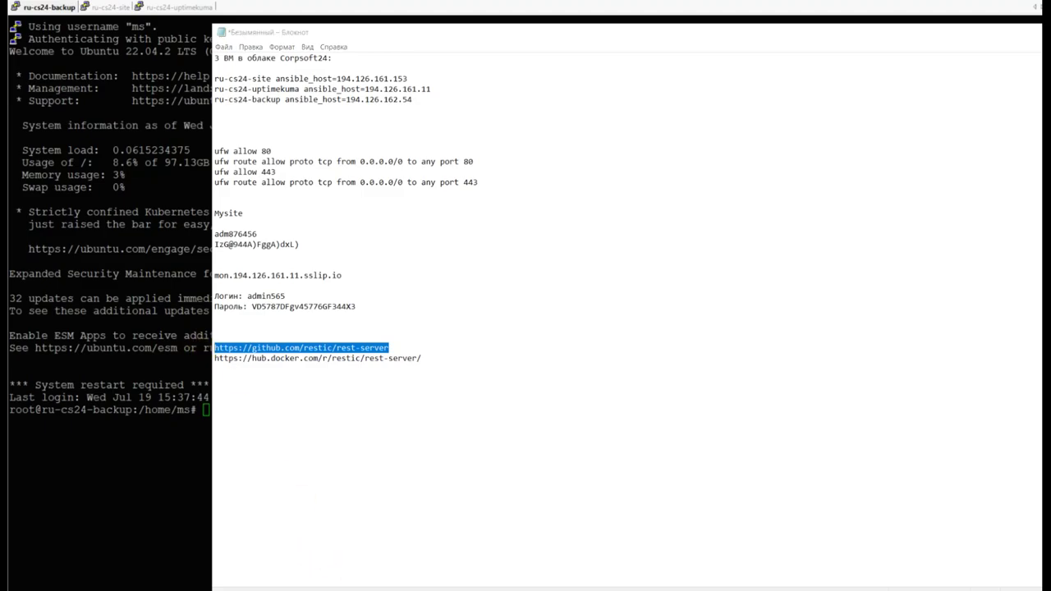
{"action": "key", "text": "alt+Tab"}
{"action": "left_click", "coordinate": [439, 13]}
{"action": "key", "text": "ctrl+v"}
{"action": "key", "text": "Return"}
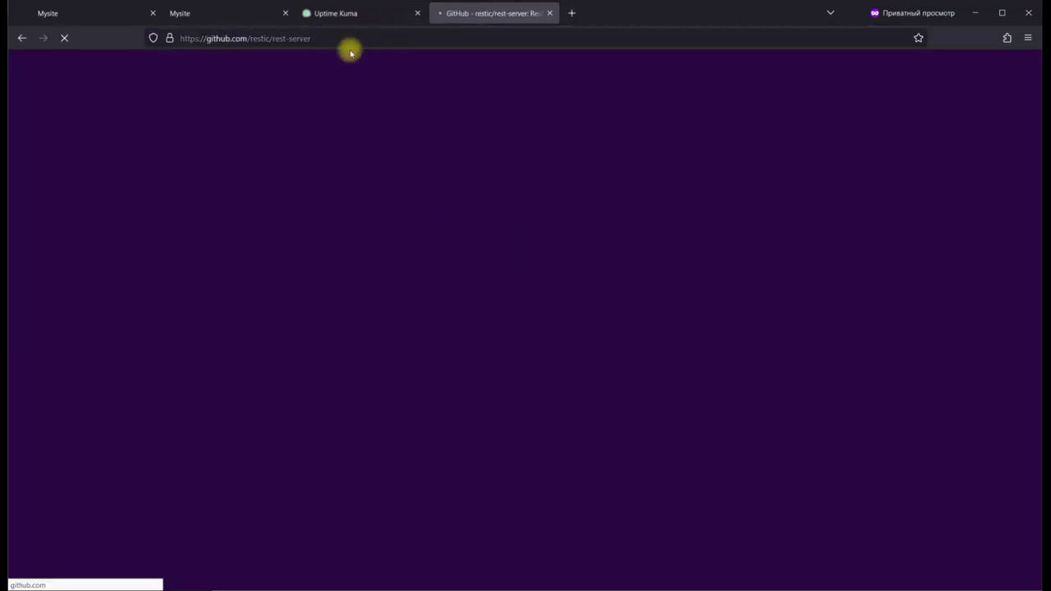
- Examine the rest-server repository page, covering its latest release, usage flags and the README's Docker start instructions
{"action": "scroll", "coordinate": [448, 206], "scroll_direction": "down", "scroll_amount": 10}
{"action": "scroll", "coordinate": [246, 215], "scroll_direction": "down", "scroll_amount": 5}
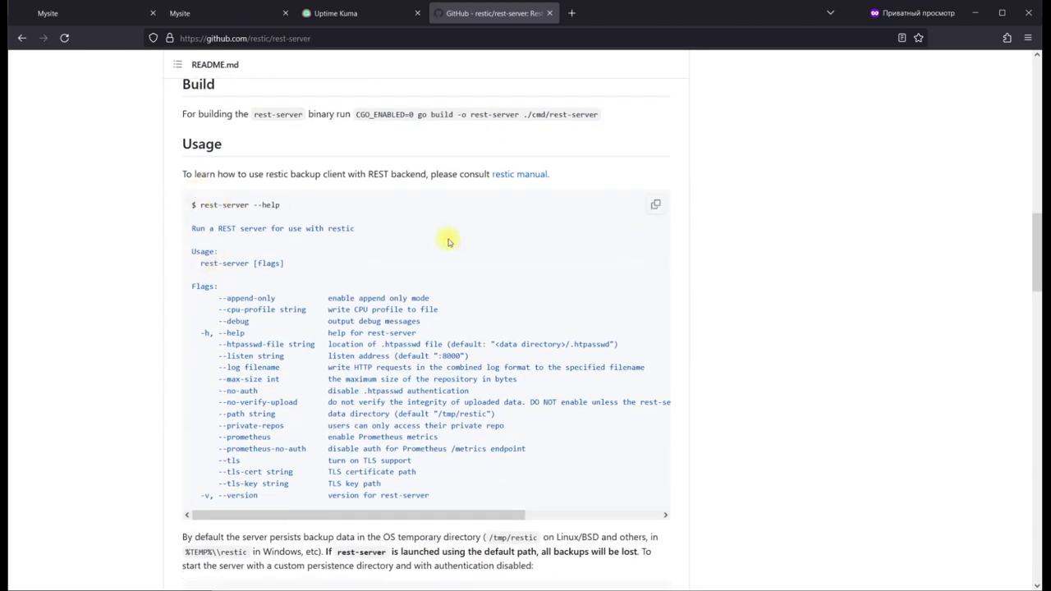
{"action": "scroll", "coordinate": [774, 270], "scroll_direction": "up", "scroll_amount": 15}
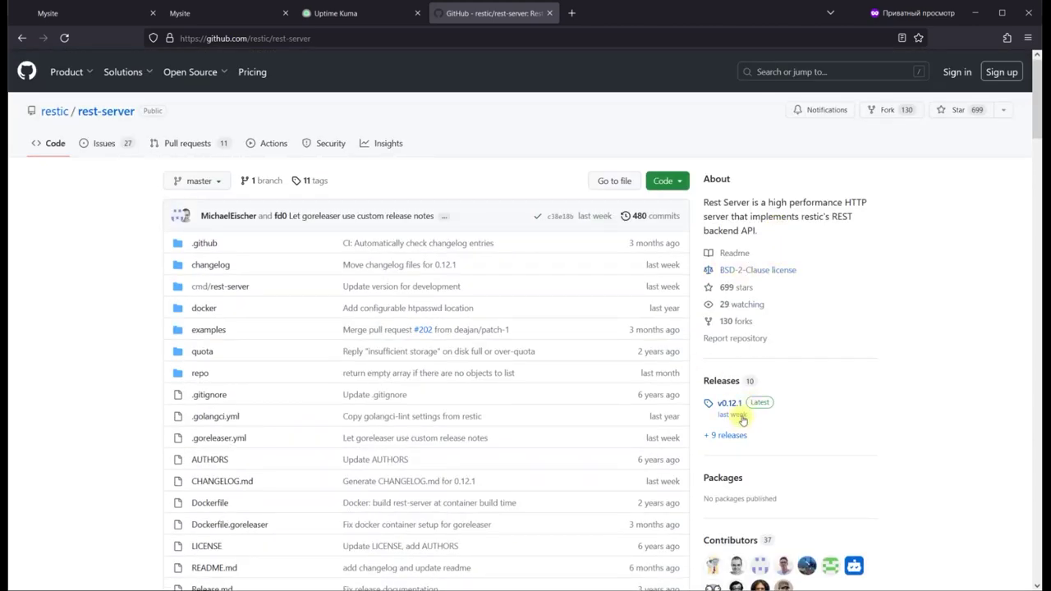
{"action": "scroll", "coordinate": [669, 317], "scroll_direction": "down", "scroll_amount": 15}
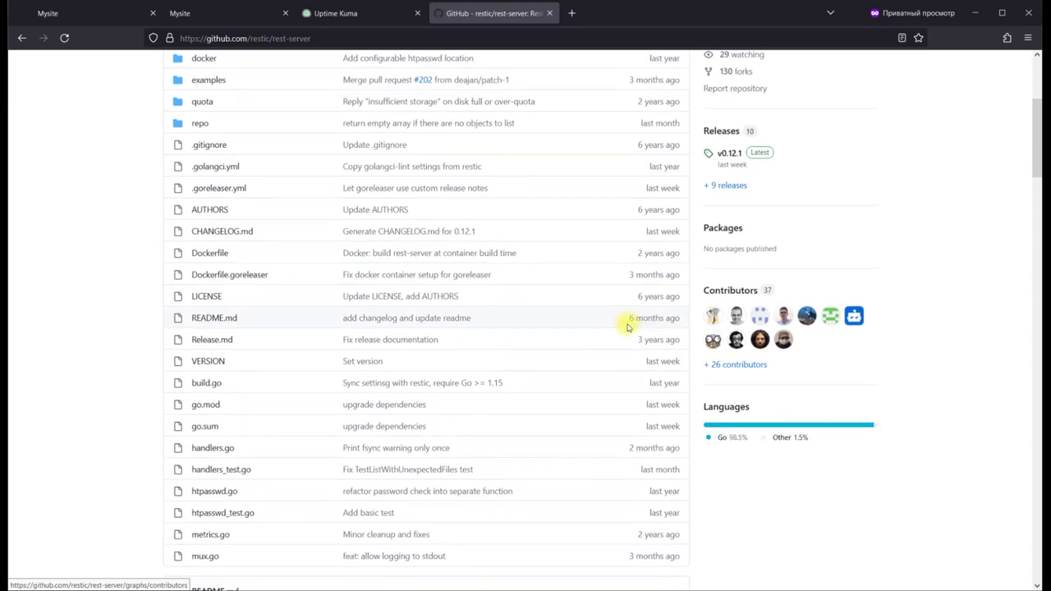
{"action": "scroll", "coordinate": [222, 255], "scroll_direction": "down", "scroll_amount": 8}
{"action": "scroll", "coordinate": [222, 254], "scroll_direction": "down", "scroll_amount": 8}
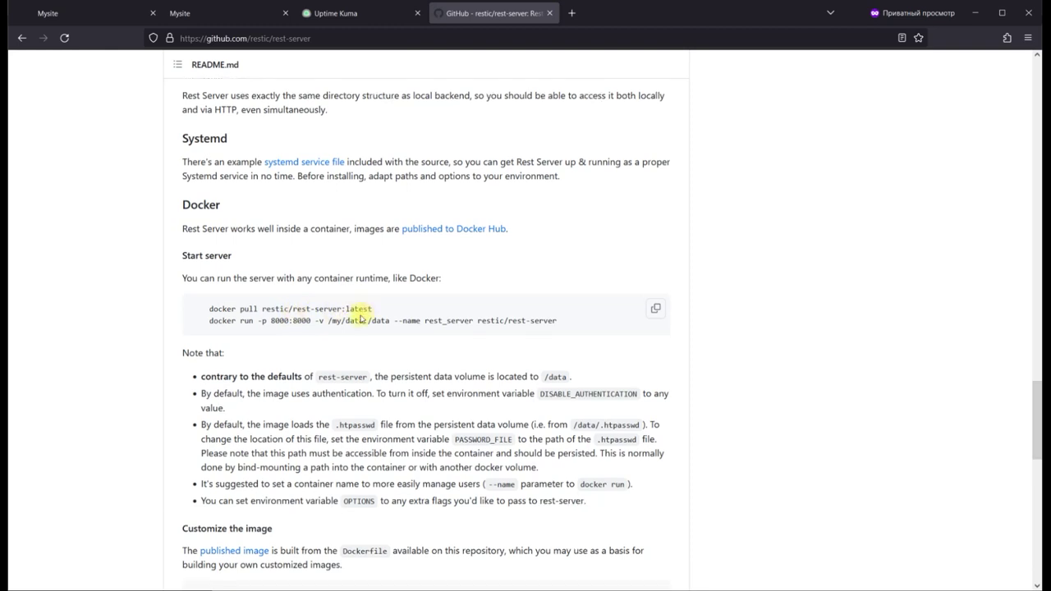
{"action": "scroll", "coordinate": [263, 204], "scroll_direction": "down", "scroll_amount": 4}
{"action": "scroll", "coordinate": [229, 268], "scroll_direction": "up", "scroll_amount": 2}
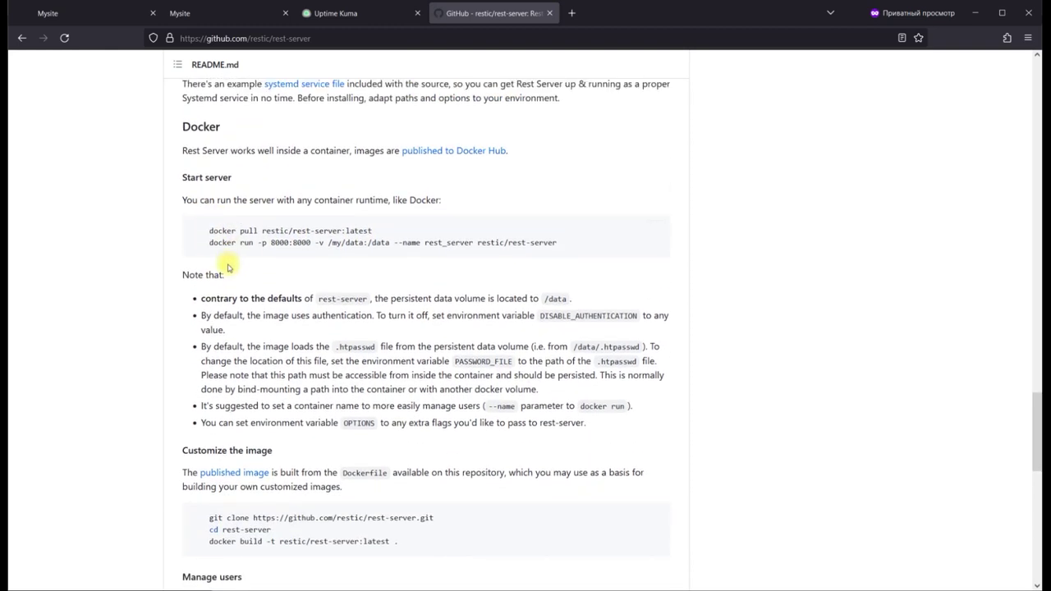
{"action": "scroll", "coordinate": [391, 230], "scroll_direction": "down", "scroll_amount": 10}
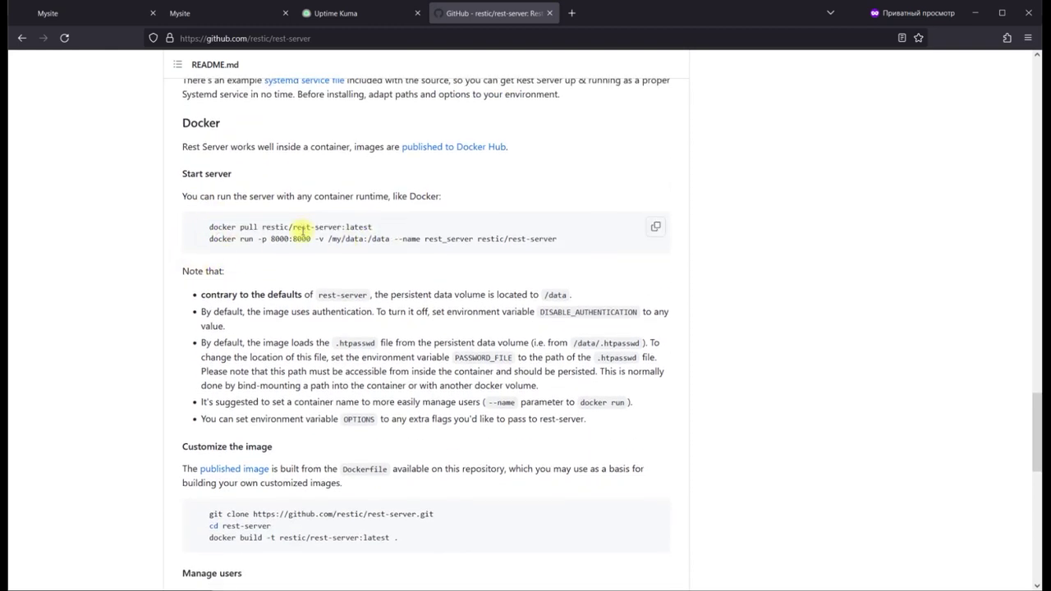
{"action": "scroll", "coordinate": [378, 247], "scroll_direction": "down", "scroll_amount": 4}
{"action": "scroll", "coordinate": [402, 370], "scroll_direction": "up", "scroll_amount": 15}
{"action": "scroll", "coordinate": [386, 427], "scroll_direction": "up", "scroll_amount": 7}
{"action": "scroll", "coordinate": [385, 402], "scroll_direction": "down", "scroll_amount": 7}
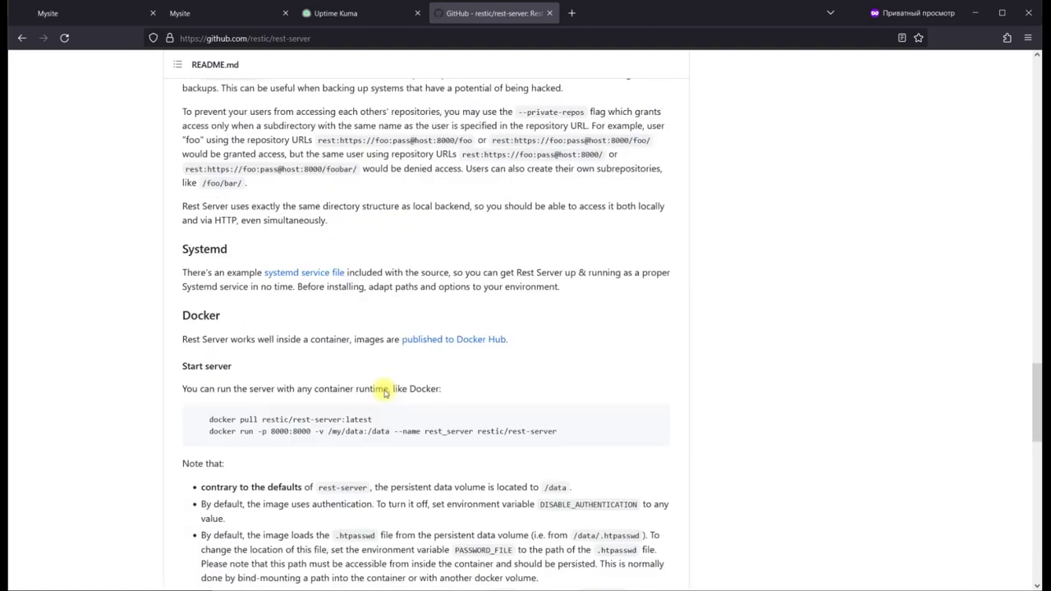
{"action": "scroll", "coordinate": [385, 408], "scroll_direction": "up", "scroll_amount": 15}
{"action": "scroll", "coordinate": [385, 408], "scroll_direction": "up", "scroll_amount": 20}
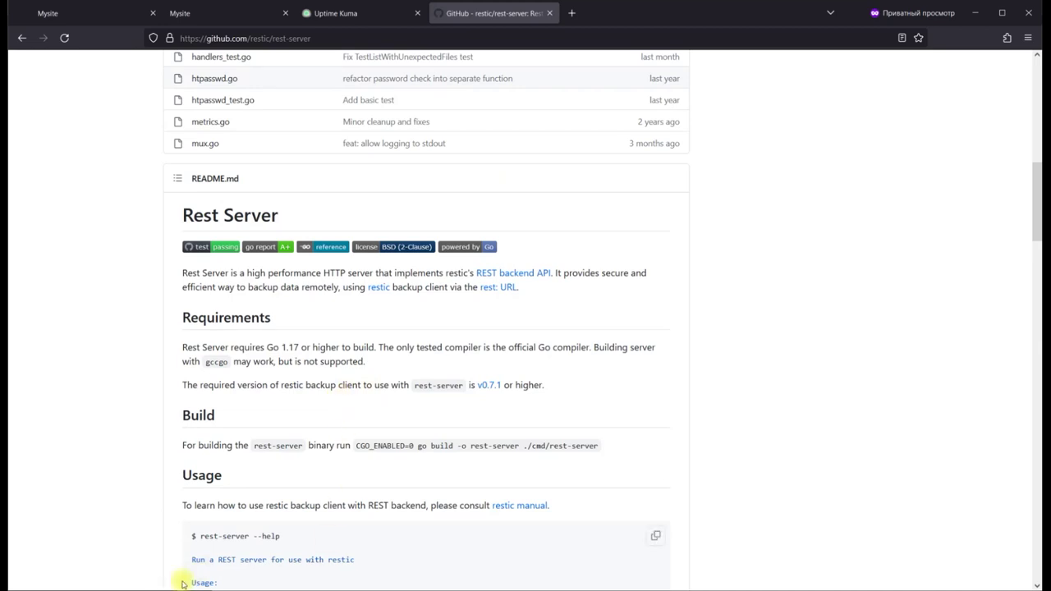
- Switch to Visual Studio Code and review the play name, hosts setting and host prompt at the start of restic-server.yaml
{"action": "key", "text": "alt+Tab"}
{"action": "scroll", "coordinate": [415, 230], "scroll_direction": "up", "scroll_amount": 20}
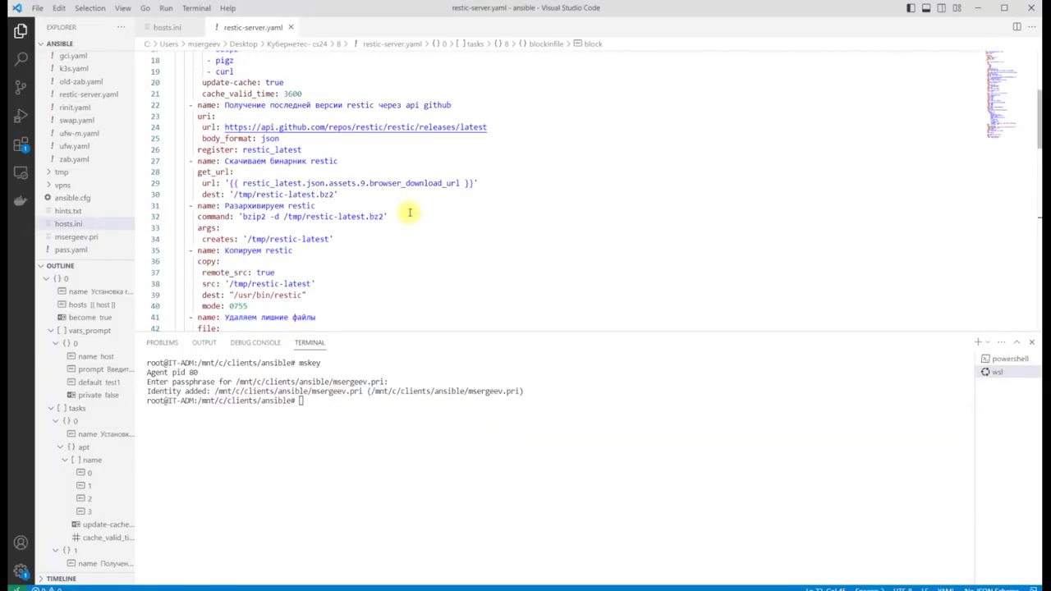
{"action": "left_click", "coordinate": [308, 122]}
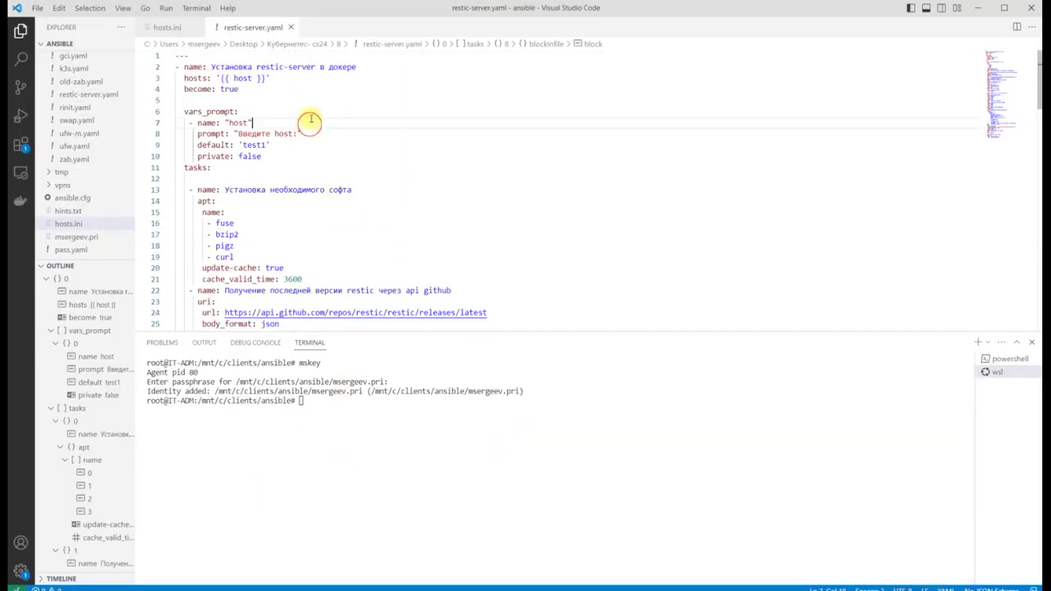
{"action": "left_click", "coordinate": [269, 88]}
{"action": "left_click_drag", "start_coordinate": [367, 65], "coordinate": [197, 68]}
{"action": "left_click", "coordinate": [324, 89]}
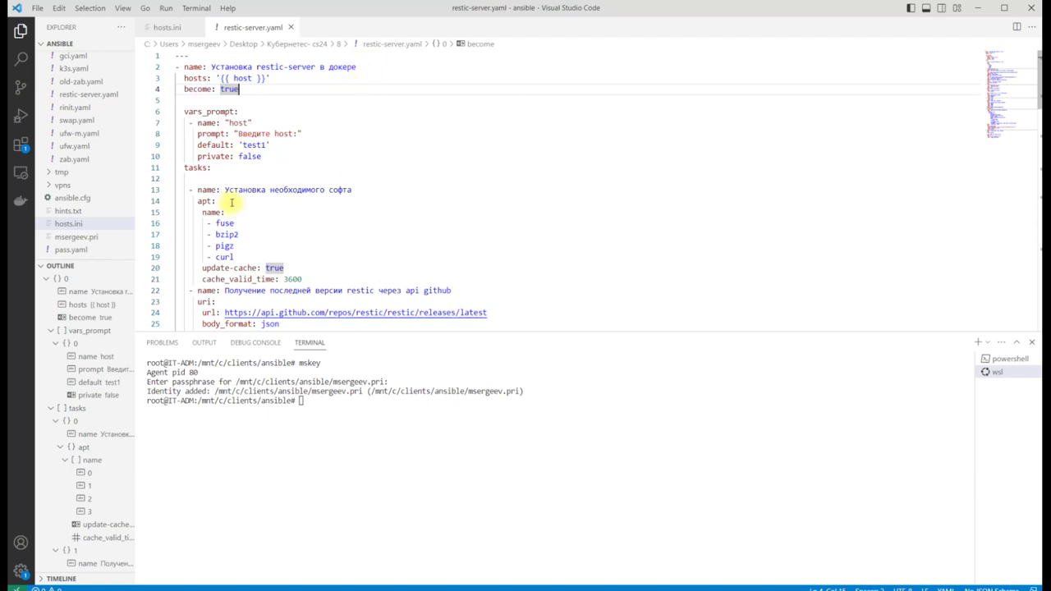
{"action": "scroll", "coordinate": [266, 163], "scroll_direction": "down", "scroll_amount": 1}
{"action": "scroll", "coordinate": [278, 164], "scroll_direction": "up", "scroll_amount": 1}
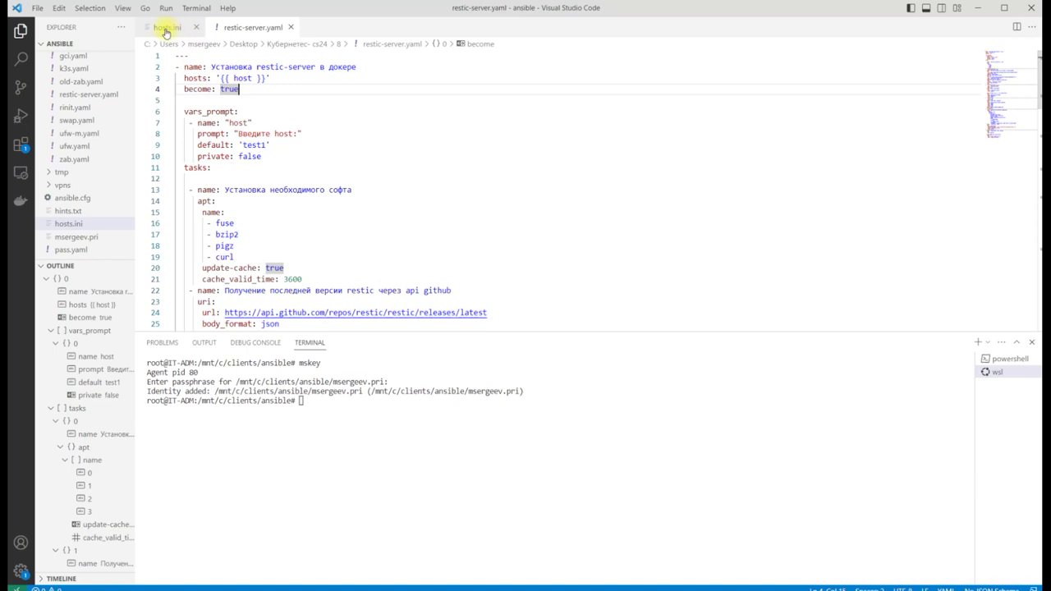
- Check the ru-cs24-backup host entry in hosts.ini and return to the restic-server.yaml playbook
{"action": "left_click", "coordinate": [168, 27]}
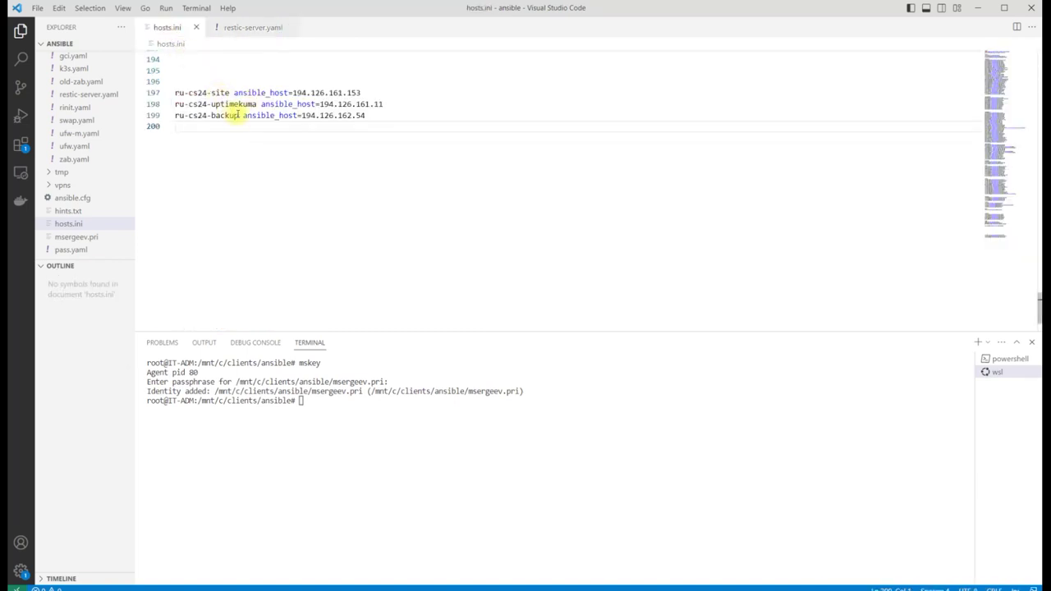
{"action": "left_click_drag", "start_coordinate": [238, 114], "coordinate": [175, 115]}
{"action": "left_click", "coordinate": [259, 27]}
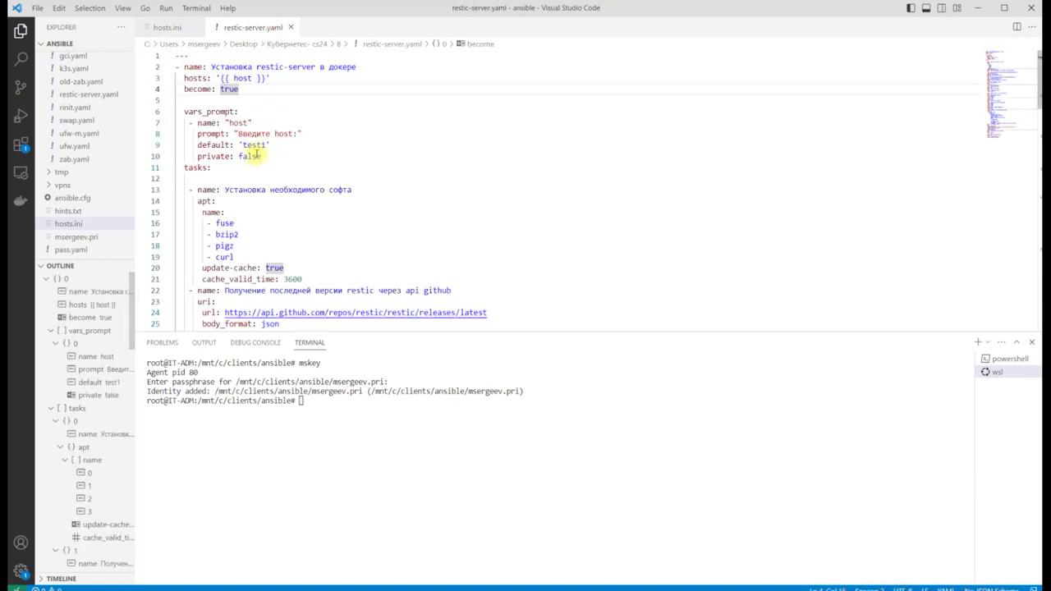
- Review the playbook's apt task that installs fuse, bzip2, pigz and curl
{"action": "scroll", "coordinate": [257, 158], "scroll_direction": "down", "scroll_amount": 3}
{"action": "left_click_drag", "start_coordinate": [198, 157], "coordinate": [227, 157]}
{"action": "scroll", "coordinate": [226, 157], "scroll_direction": "down", "scroll_amount": 3}
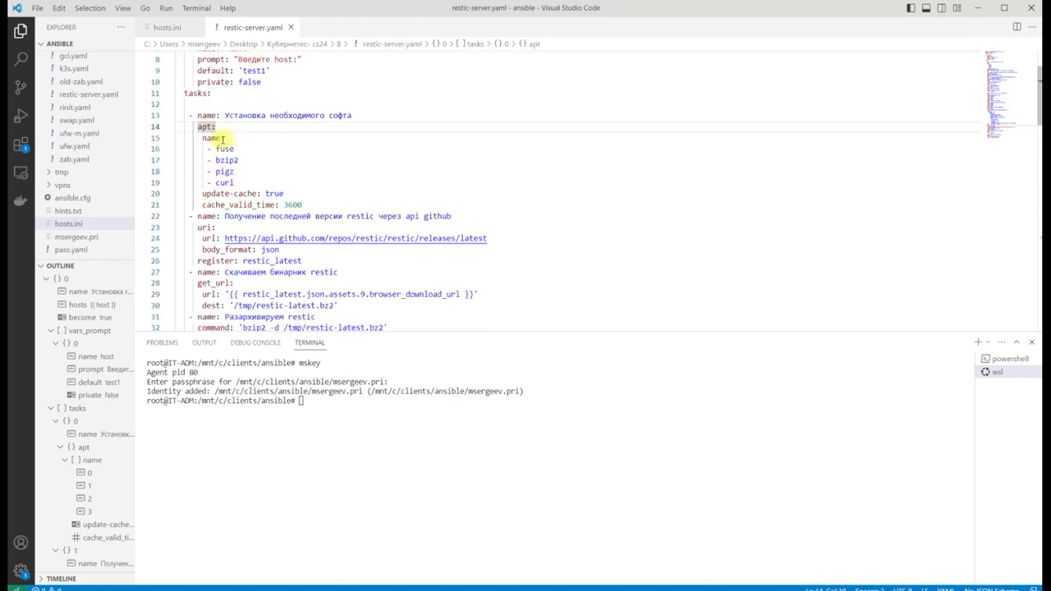
{"action": "scroll", "coordinate": [224, 141], "scroll_direction": "down", "scroll_amount": 1}
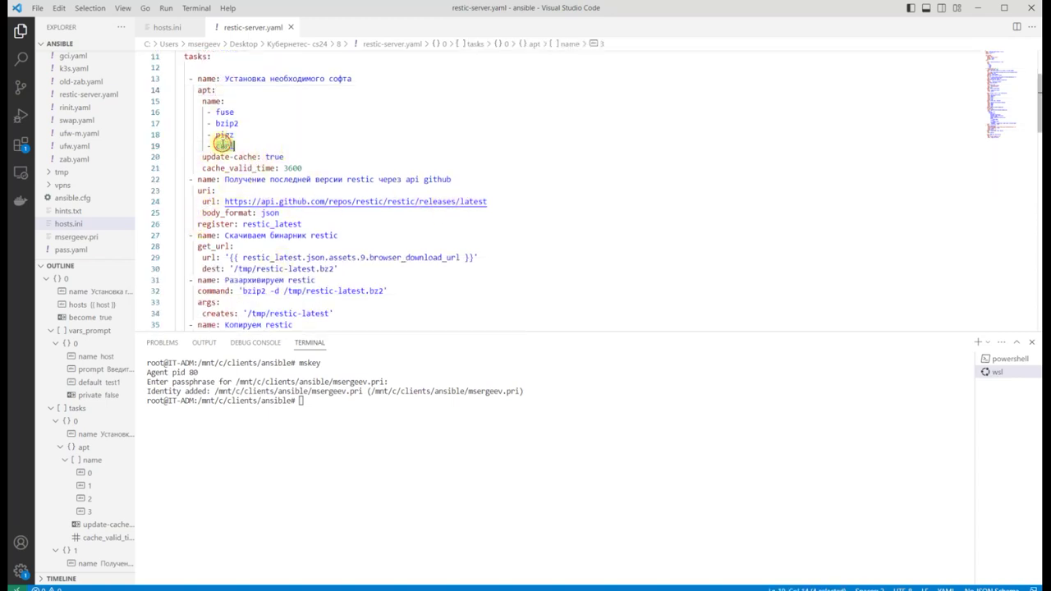
- Examine the task that requests the latest restic release from the GitHub API and registers the response as restic_latest
{"action": "left_click_drag", "start_coordinate": [492, 201], "coordinate": [273, 201]}
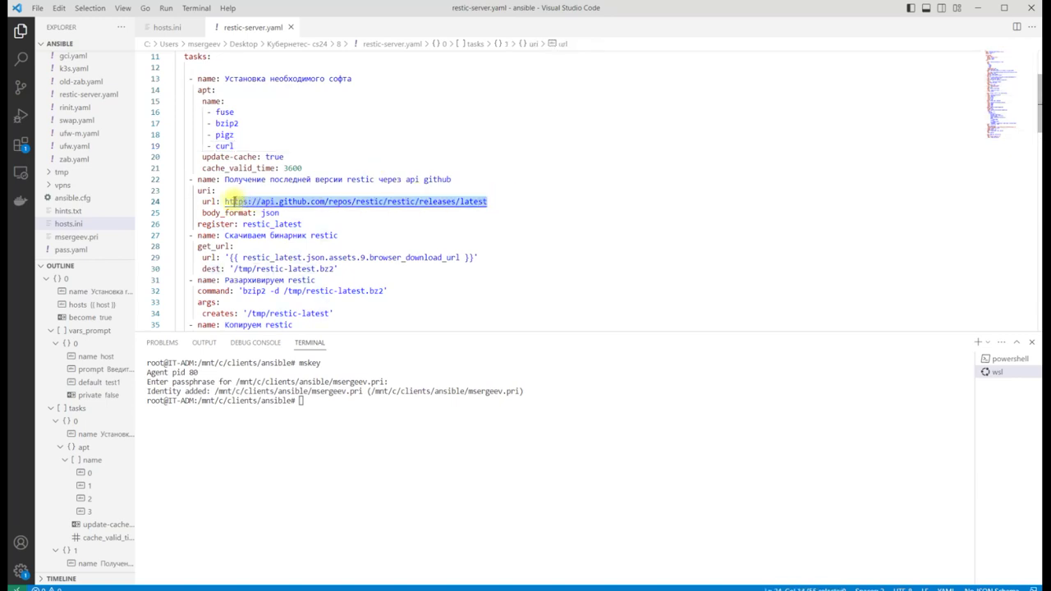
{"action": "left_click", "coordinate": [497, 189]}
{"action": "mouse_move", "coordinate": [402, 201]}
{"action": "left_mouse_down"}
{"action": "mouse_move", "coordinate": [413, 201]}
{"action": "mouse_move", "coordinate": [387, 201]}
{"action": "left_mouse_up"}
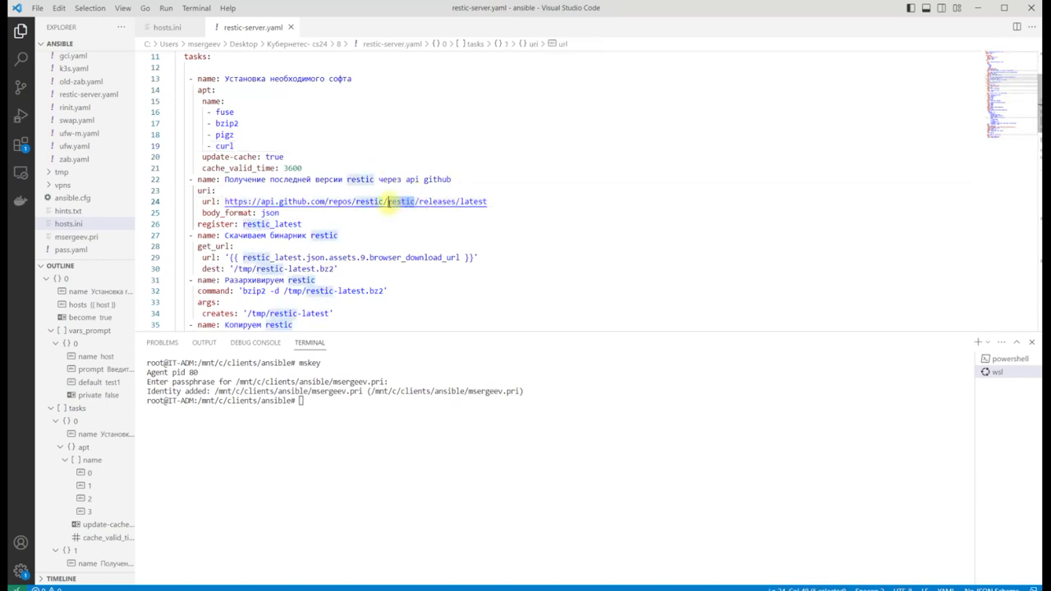
{"action": "left_click", "coordinate": [402, 212]}
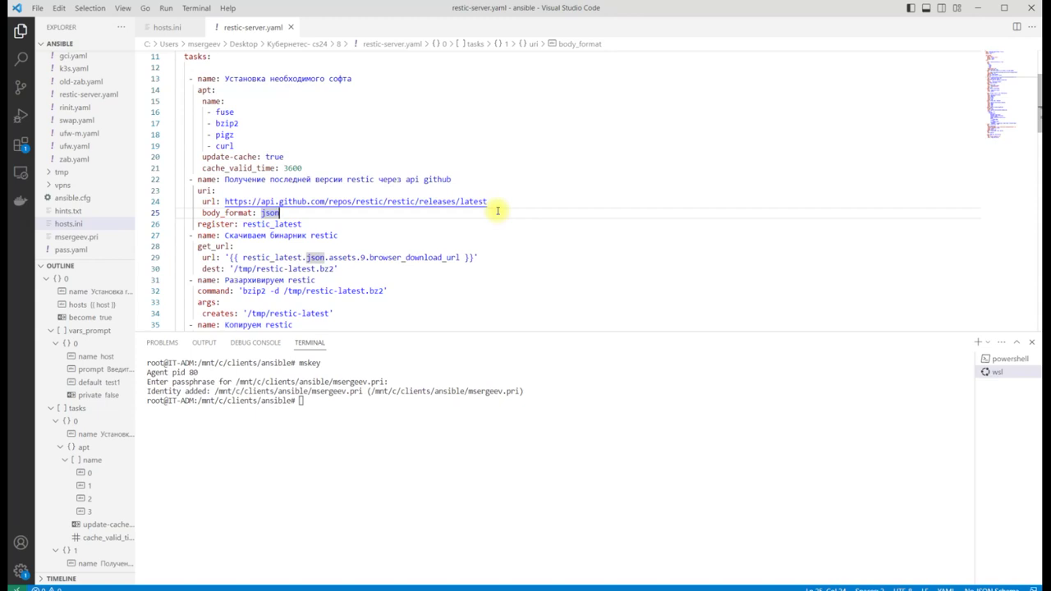
{"action": "left_click", "coordinate": [386, 232]}
{"action": "left_click", "coordinate": [475, 223]}
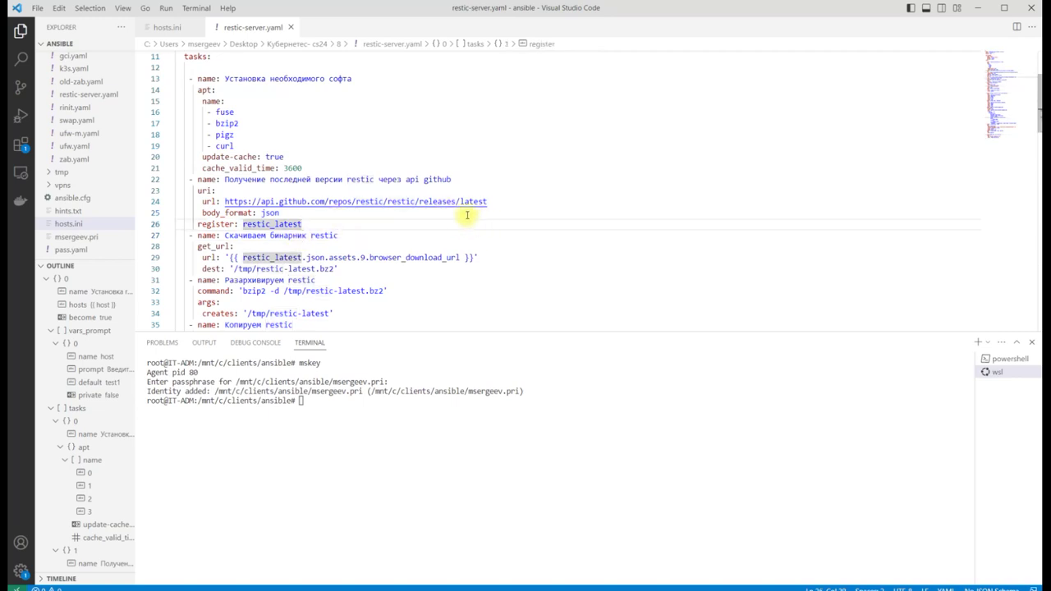
{"action": "left_click", "coordinate": [573, 202]}
{"action": "key", "text": "shift+alt+Right"}
{"action": "key", "text": "shift+alt+Right"}
{"action": "scroll", "coordinate": [556, 221], "scroll_direction": "down", "scroll_amount": 1}
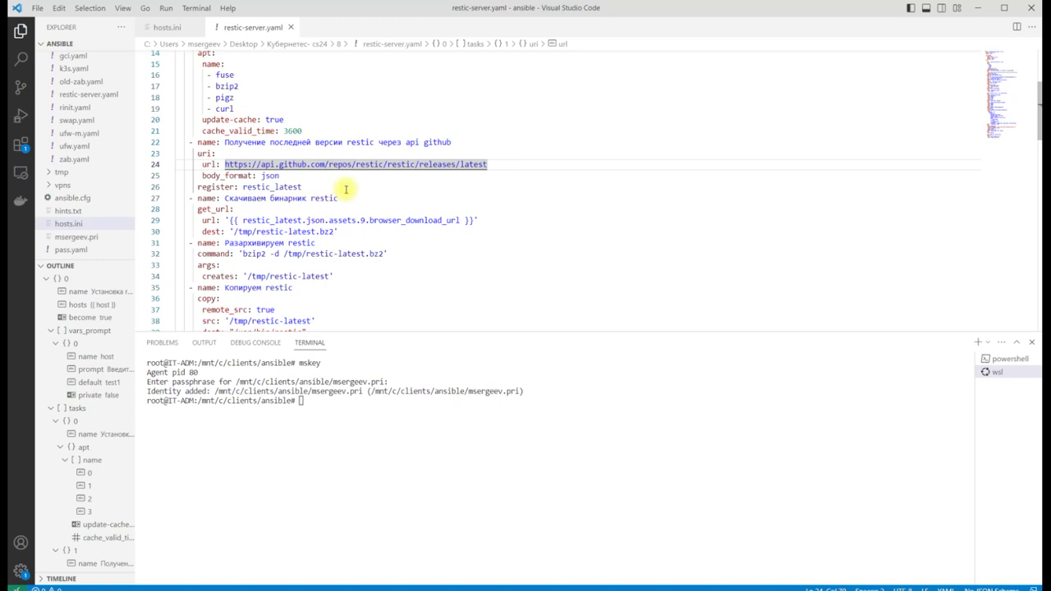
- Review the tasks that download and unpack the restic binary and copy it to /usr/bin/restic
{"action": "scroll", "coordinate": [390, 190], "scroll_direction": "down", "scroll_amount": 1}
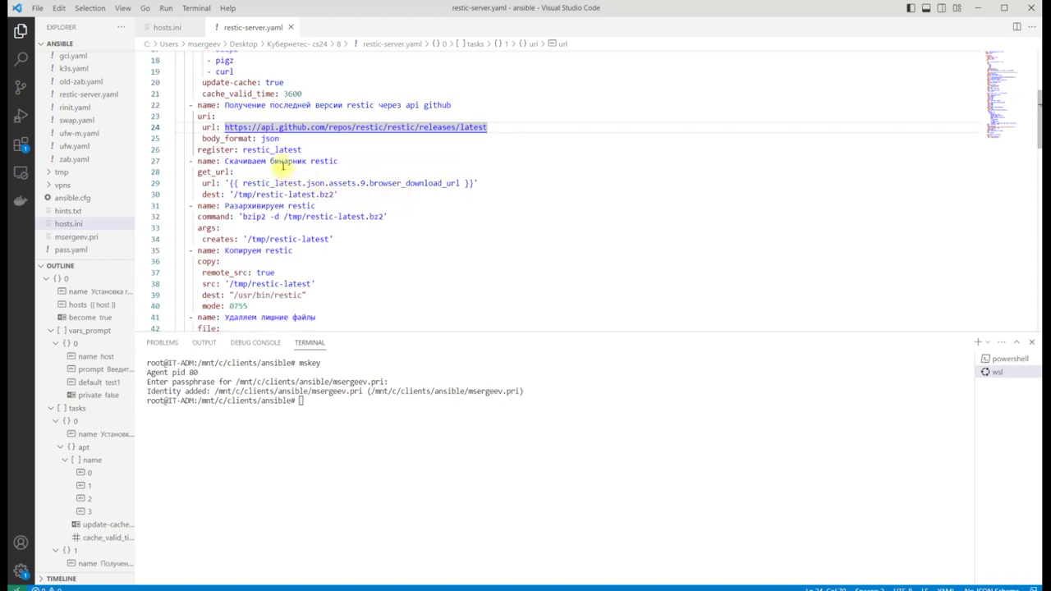
{"action": "scroll", "coordinate": [318, 212], "scroll_direction": "down", "scroll_amount": 1}
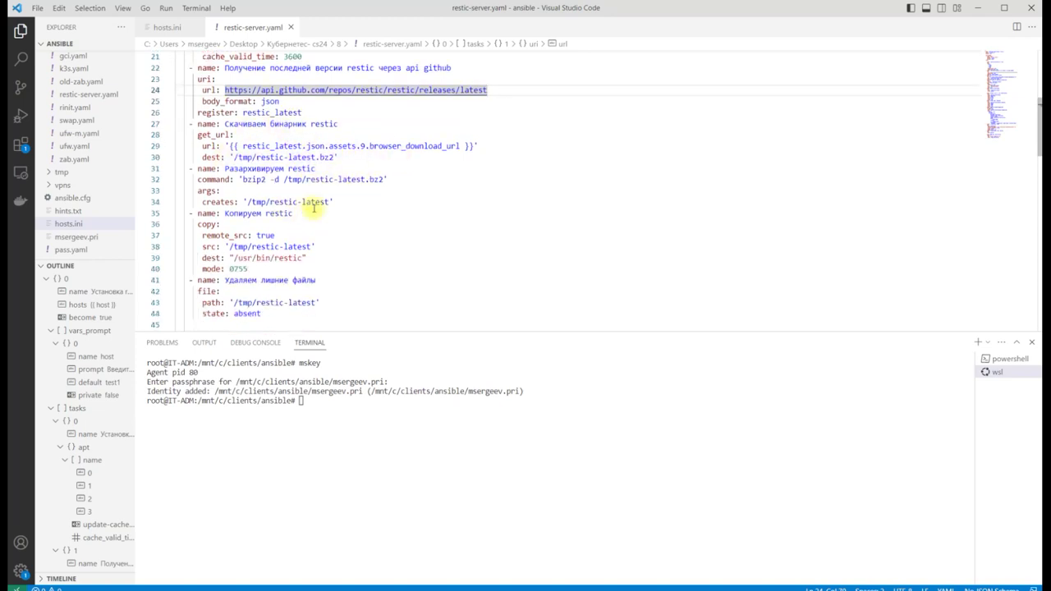
{"action": "scroll", "coordinate": [276, 218], "scroll_direction": "down", "scroll_amount": 1}
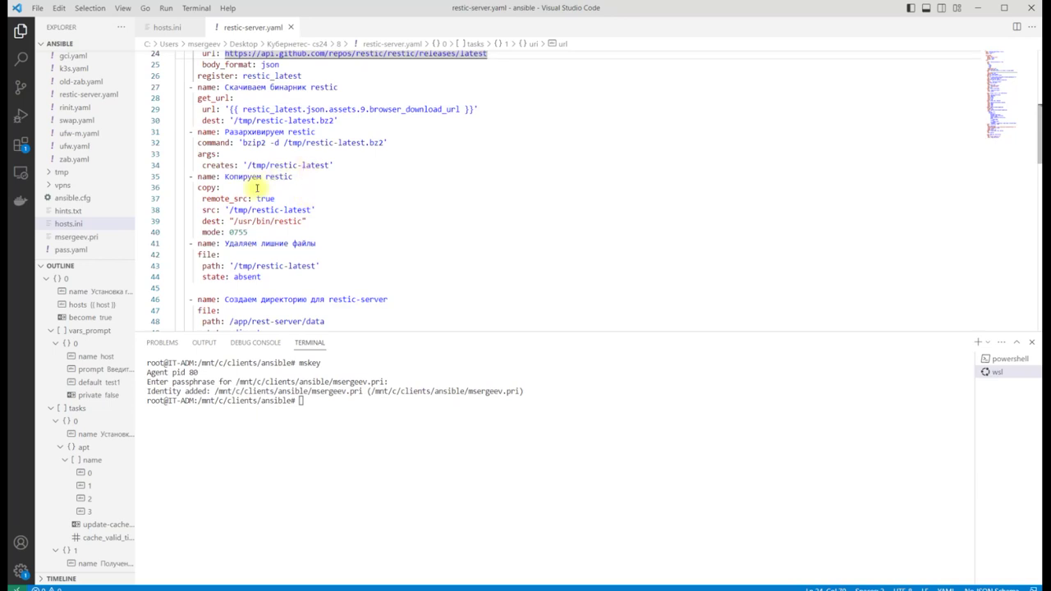
{"action": "scroll", "coordinate": [259, 189], "scroll_direction": "down", "scroll_amount": 1}
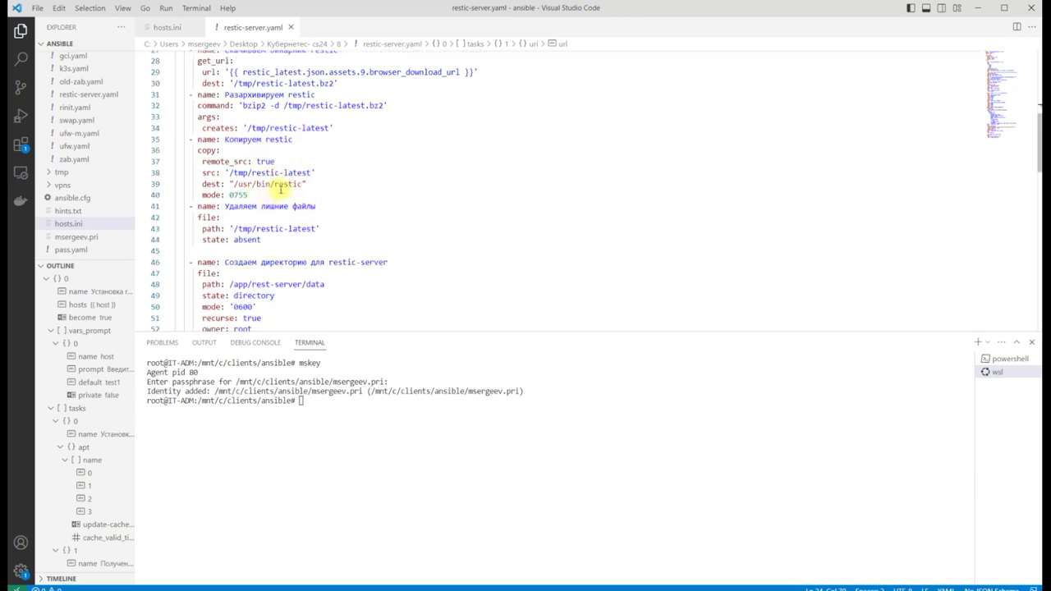
{"action": "left_click_drag", "start_coordinate": [301, 183], "coordinate": [241, 184]}
{"action": "key", "text": "shift+alt+Right"}
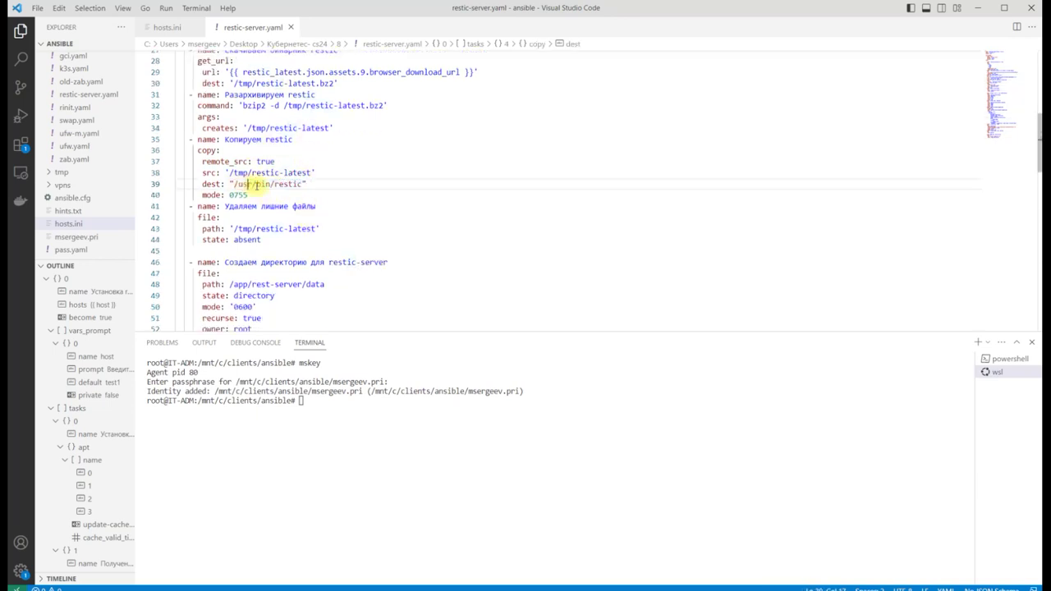
- Review the playbook's cleanup task and the task that creates the /app/rest-server/data directory
{"action": "scroll", "coordinate": [283, 225], "scroll_direction": "down", "scroll_amount": 1}
{"action": "scroll", "coordinate": [303, 175], "scroll_direction": "down", "scroll_amount": 1}
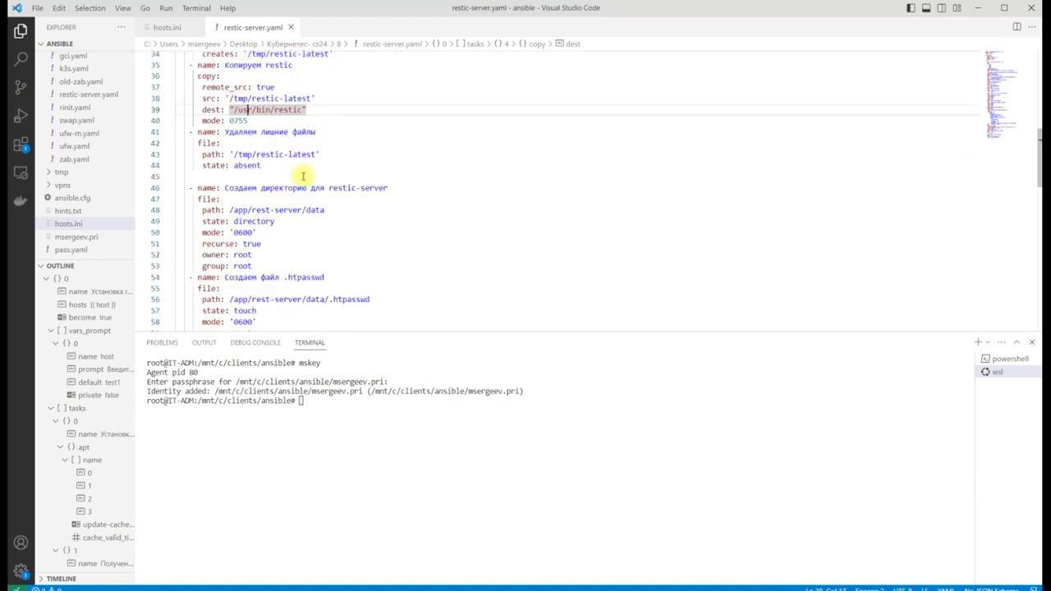
{"action": "scroll", "coordinate": [248, 187], "scroll_direction": "down", "scroll_amount": 1}
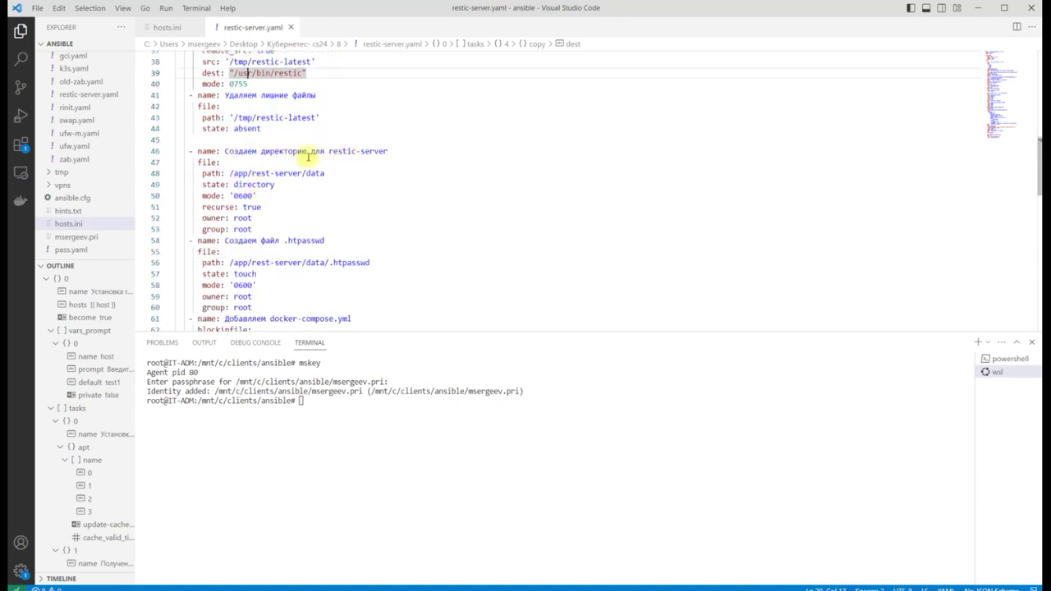
{"action": "left_click", "coordinate": [330, 151]}
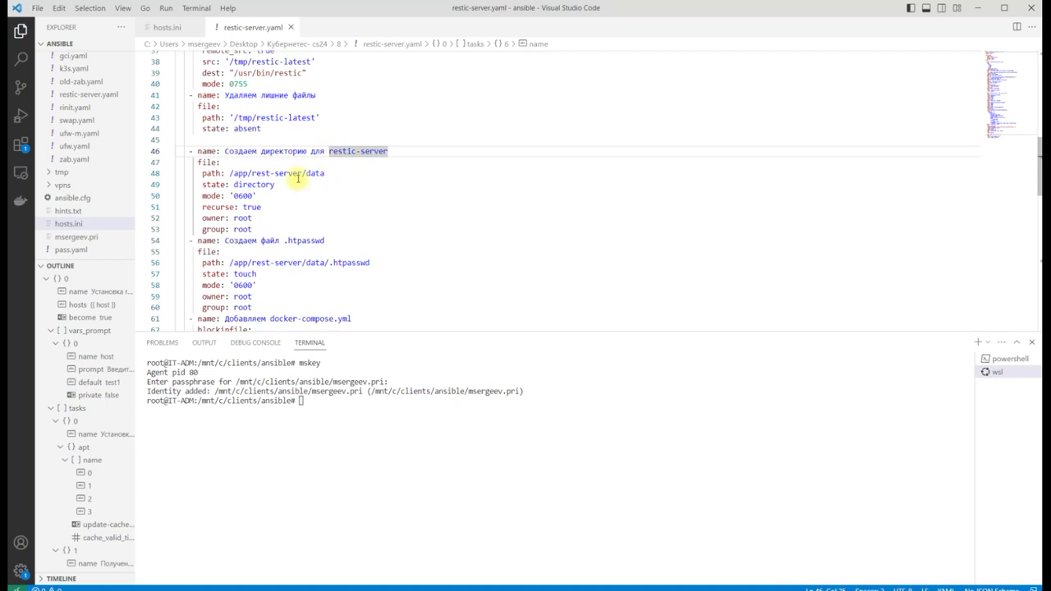
{"action": "left_click_drag", "start_coordinate": [230, 173], "coordinate": [325, 172]}
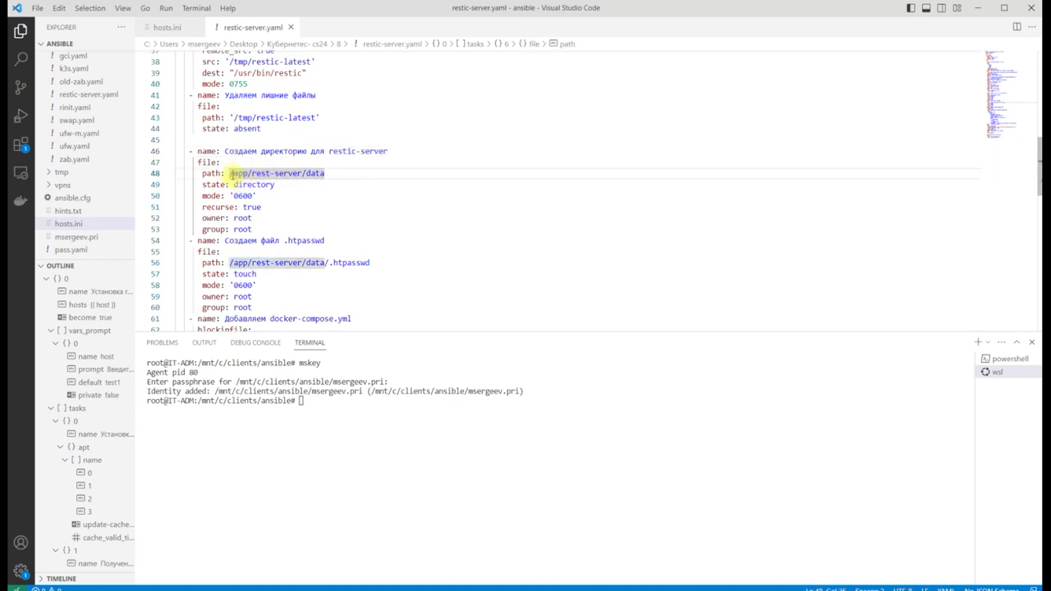
{"action": "double_click", "coordinate": [312, 173]}
{"action": "key", "text": "shift+alt+Right"}
{"action": "key", "text": "shift+alt+Left"}
{"action": "key", "text": "shift+alt+Right"}
- Review the playbook task that creates the .htpasswd file in the rest-server data directory
{"action": "left_click_drag", "start_coordinate": [325, 240], "coordinate": [284, 241]}
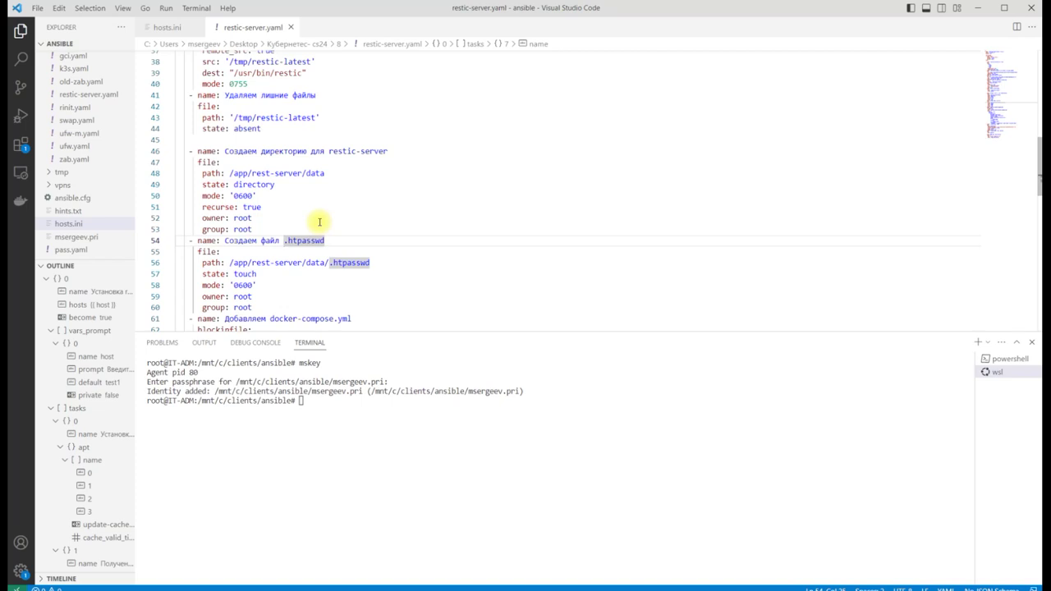
{"action": "left_click", "coordinate": [328, 238]}
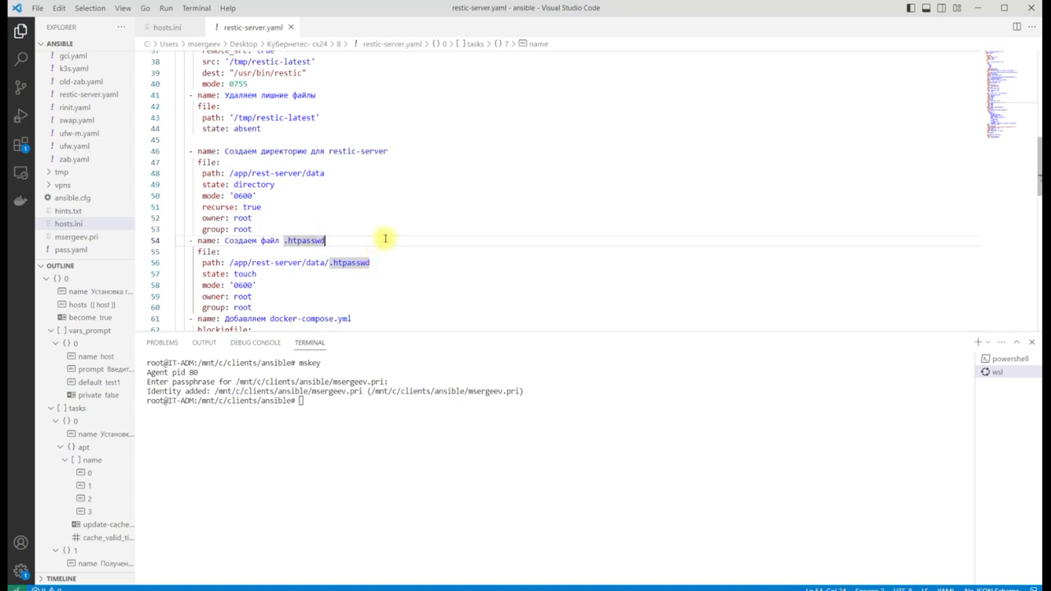
{"action": "scroll", "coordinate": [346, 212], "scroll_direction": "down", "scroll_amount": 1}
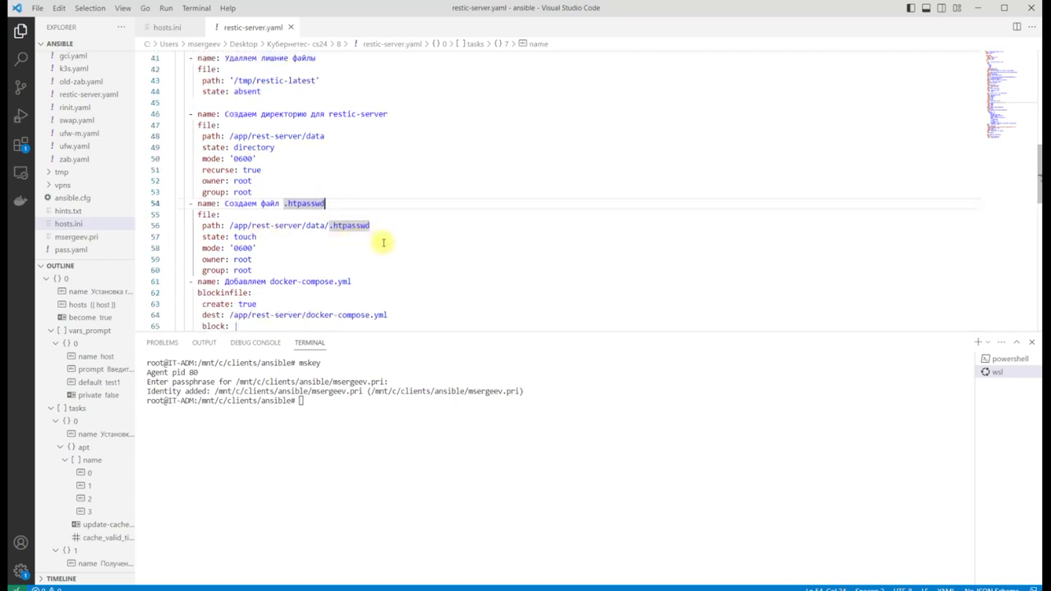
{"action": "scroll", "coordinate": [345, 248], "scroll_direction": "down", "scroll_amount": 1}
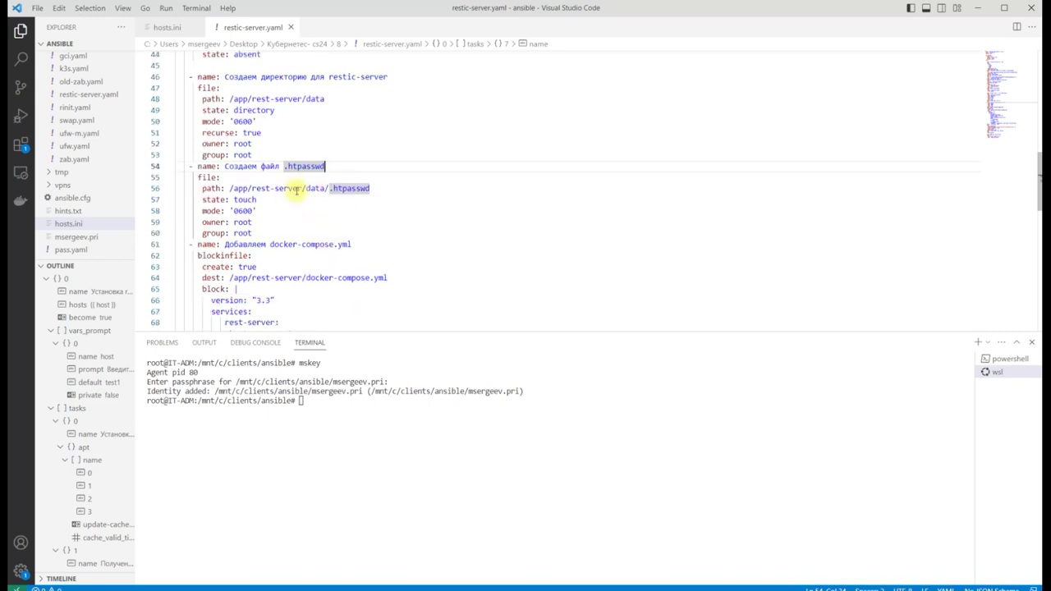
- Examine the docker-compose.yml task's destination, its rest-server service and the restic/rest-server image
{"action": "scroll", "coordinate": [257, 243], "scroll_direction": "down", "scroll_amount": 3}
{"action": "left_click_drag", "start_coordinate": [362, 134], "coordinate": [270, 133]}
{"action": "scroll", "coordinate": [312, 174], "scroll_direction": "down", "scroll_amount": 2}
{"action": "scroll", "coordinate": [271, 174], "scroll_direction": "up", "scroll_amount": 1}
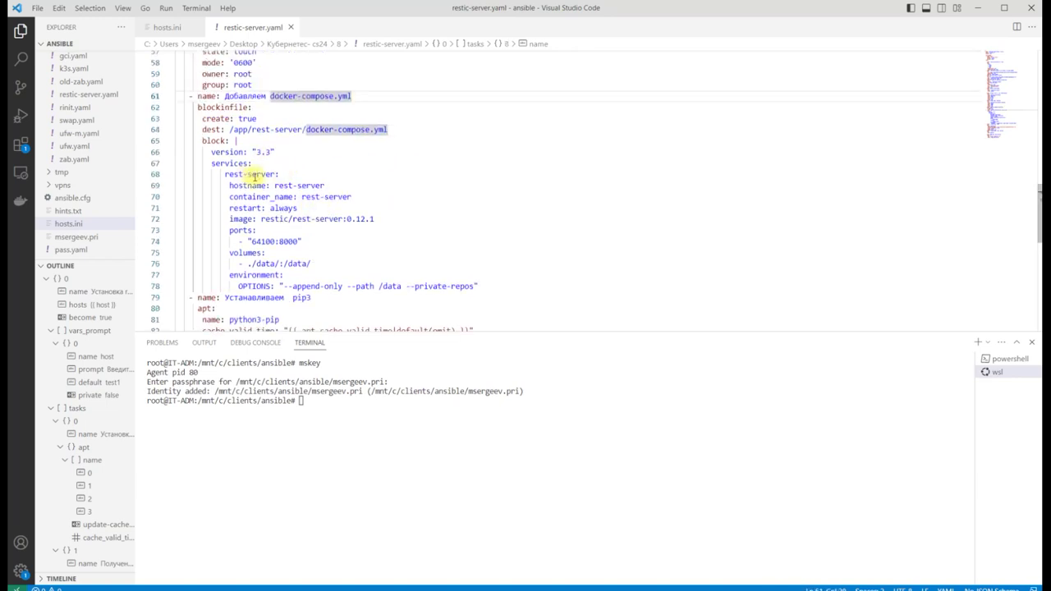
{"action": "left_click_drag", "start_coordinate": [378, 219], "coordinate": [290, 219]}
{"action": "left_click", "coordinate": [302, 220]}
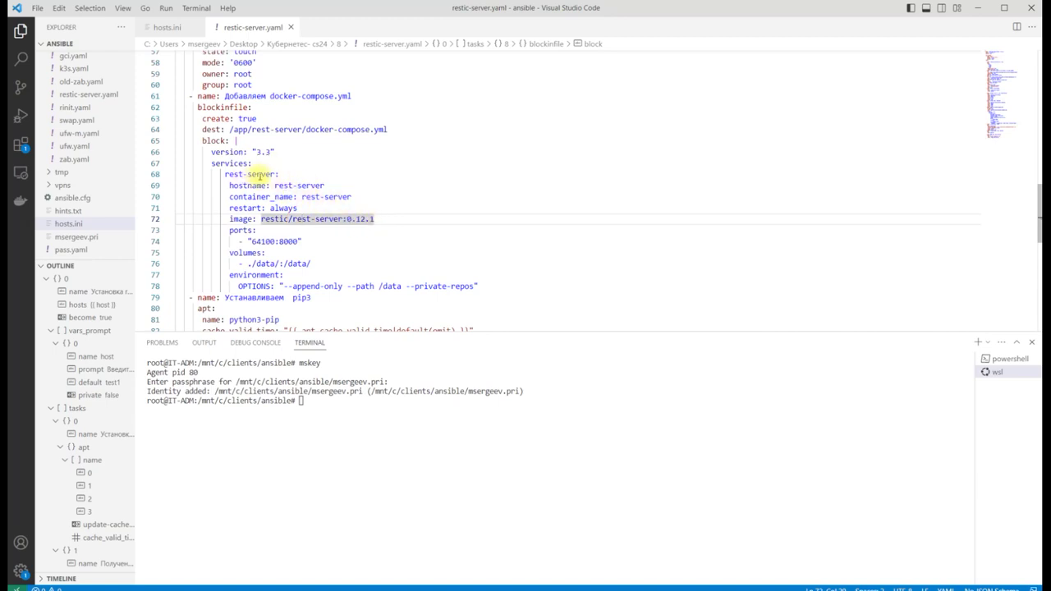
{"action": "left_click_drag", "start_coordinate": [226, 173], "coordinate": [277, 173]}
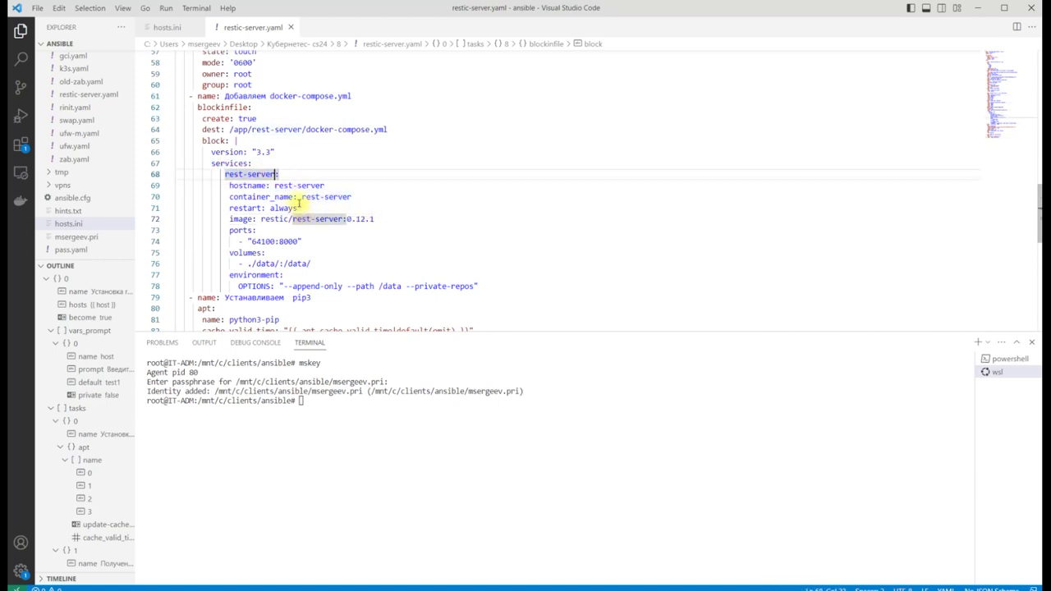
- Examine the rest-server service's port mapping, data volume and OPTIONS environment setting
{"action": "scroll", "coordinate": [283, 205], "scroll_direction": "down", "scroll_amount": 1}
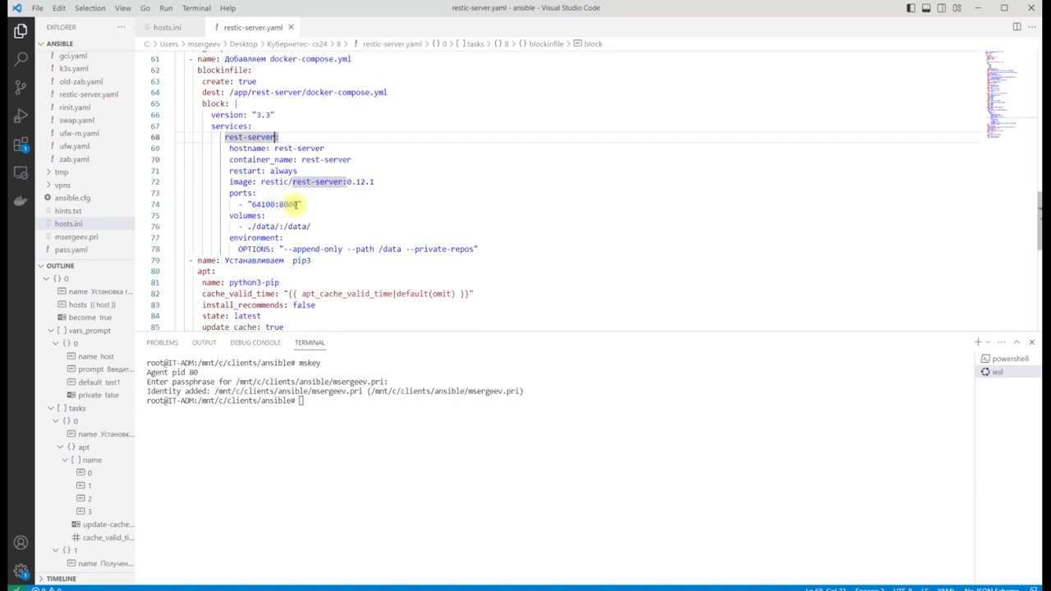
{"action": "double_click", "coordinate": [292, 205]}
{"action": "left_click", "coordinate": [280, 204]}
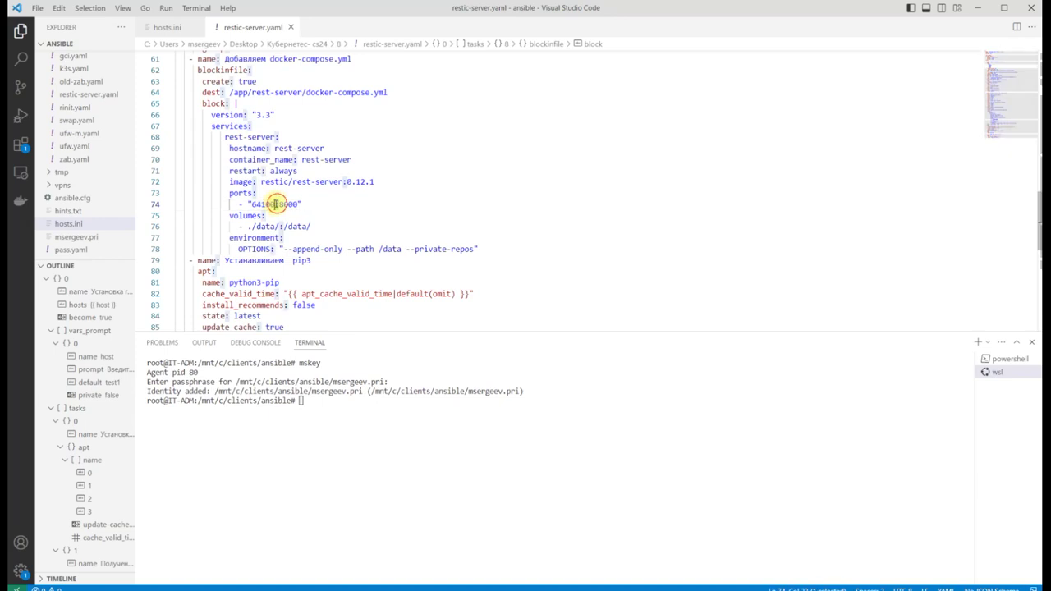
{"action": "double_click", "coordinate": [273, 204]}
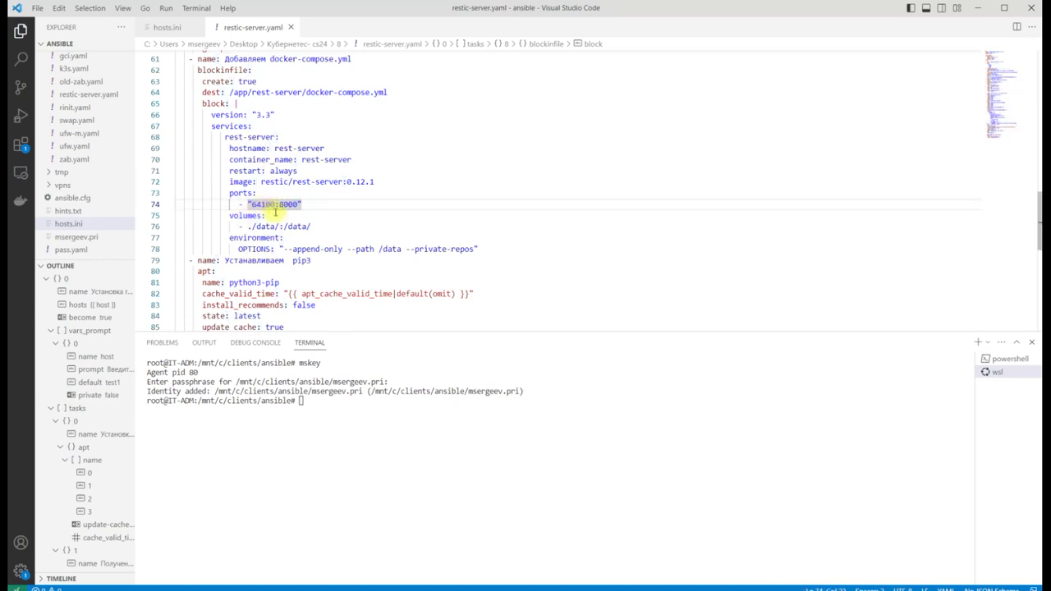
{"action": "left_click_drag", "start_coordinate": [251, 227], "coordinate": [314, 227]}
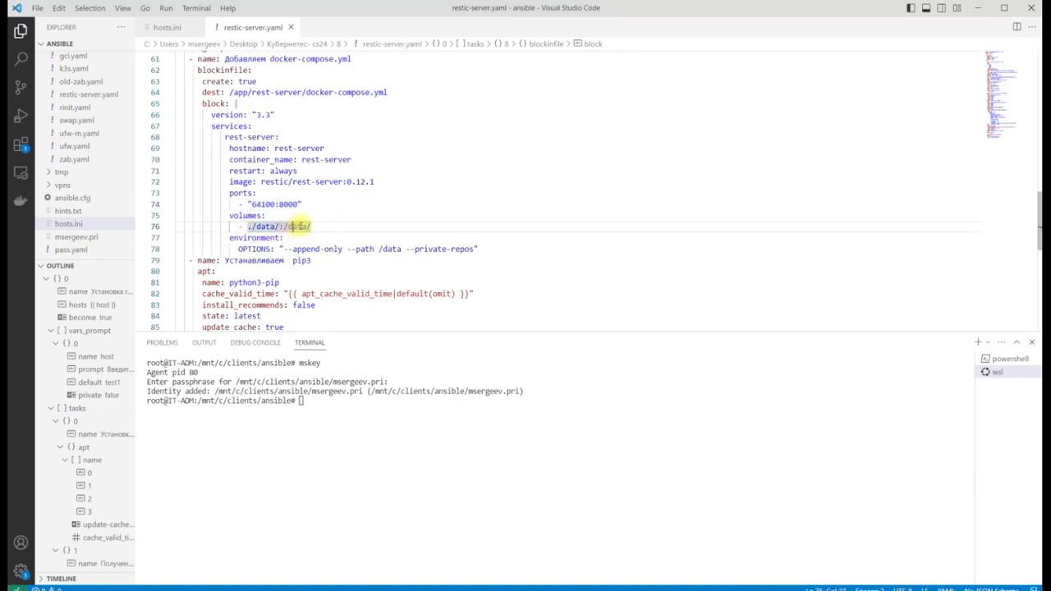
{"action": "scroll", "coordinate": [361, 238], "scroll_direction": "down", "scroll_amount": 1}
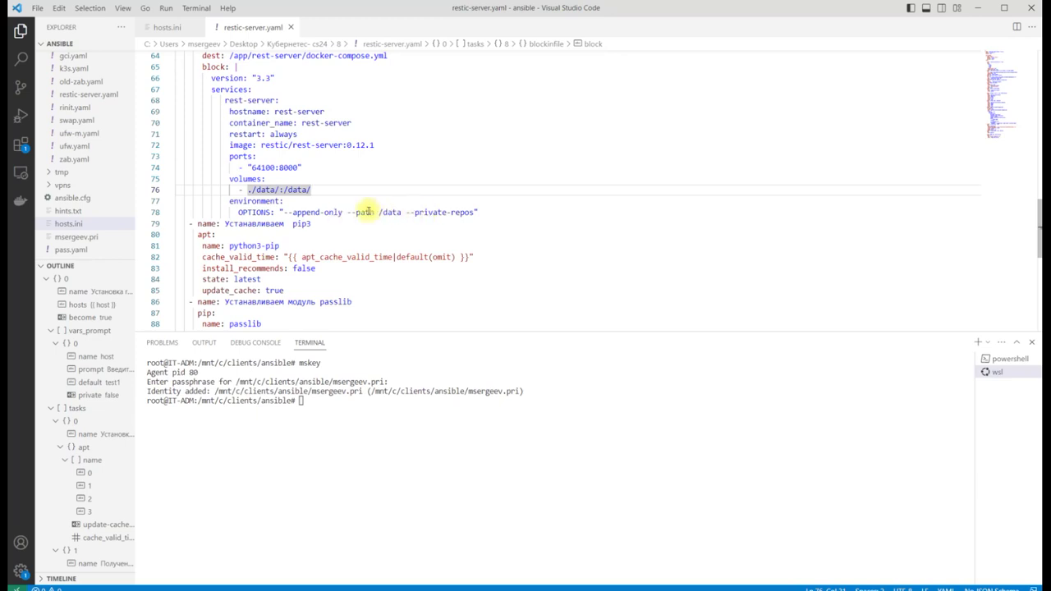
- Review the tasks that install pip3 and passlib and start restic-server, and return to the playbook's beginning
{"action": "scroll", "coordinate": [362, 209], "scroll_direction": "down", "scroll_amount": 3}
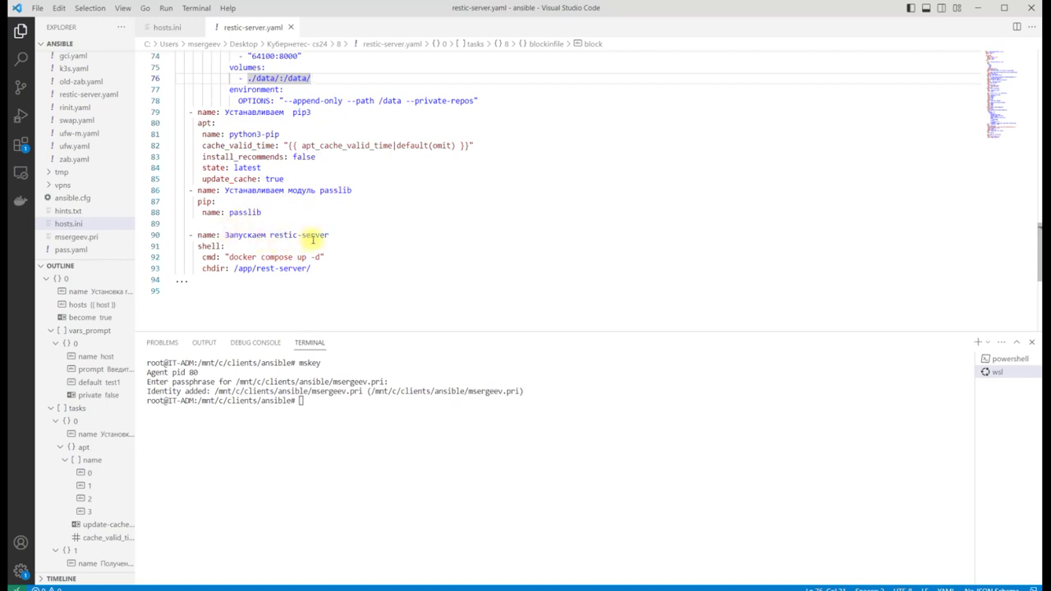
{"action": "left_click_drag", "start_coordinate": [327, 236], "coordinate": [253, 235]}
{"action": "left_click", "coordinate": [277, 238]}
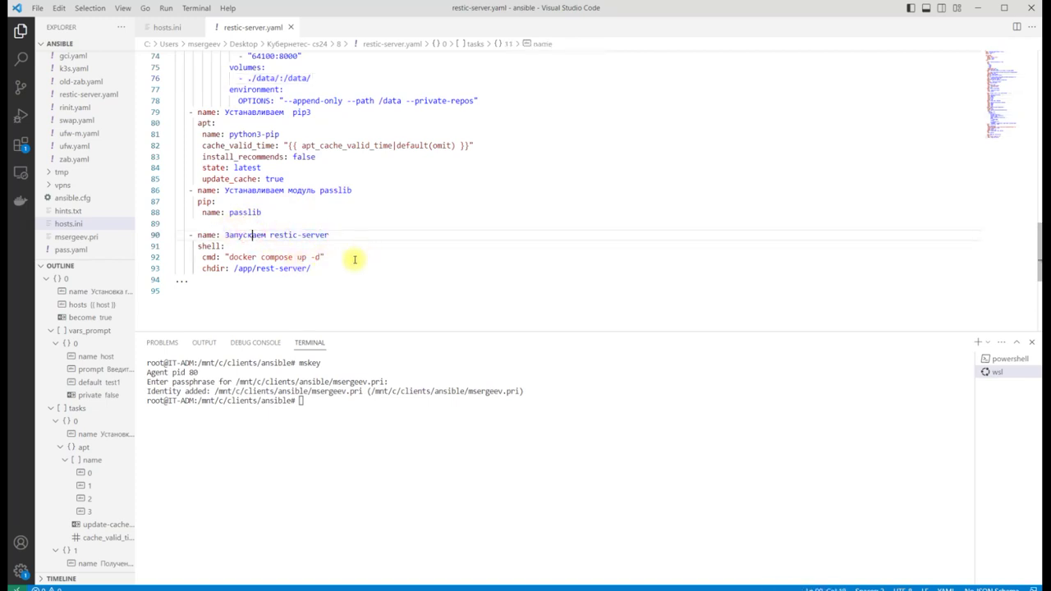
{"action": "scroll", "coordinate": [344, 263], "scroll_direction": "up", "scroll_amount": 20}
{"action": "scroll", "coordinate": [336, 218], "scroll_direction": "up", "scroll_amount": 3}
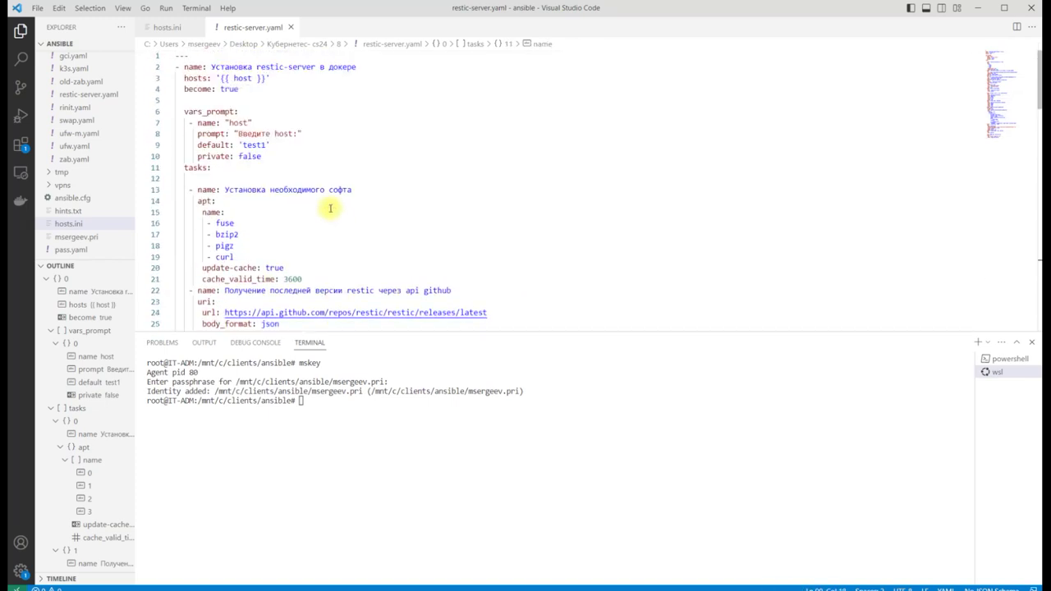
- Run aa p/restic-server.yaml in the WSL terminal, giving ru-cs24-backup copied from hosts.ini as the host
{"action": "left_click", "coordinate": [333, 408]}
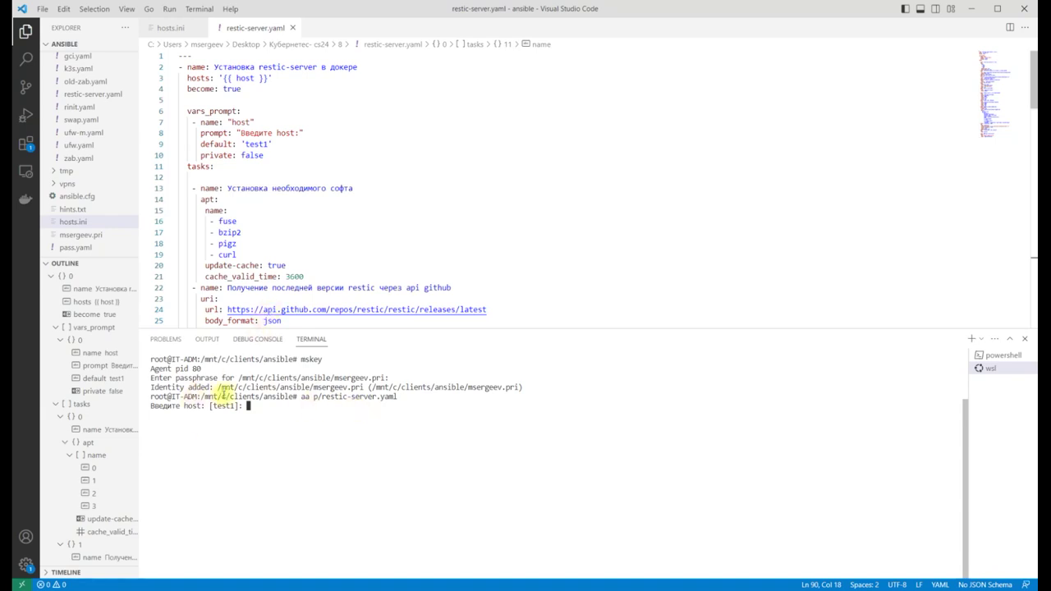
{"action": "left_click", "coordinate": [171, 27]}
{"action": "left_click", "coordinate": [242, 128]}
{"action": "left_click_drag", "start_coordinate": [240, 115], "coordinate": [176, 115]}
{"action": "right_click", "coordinate": [197, 115]}
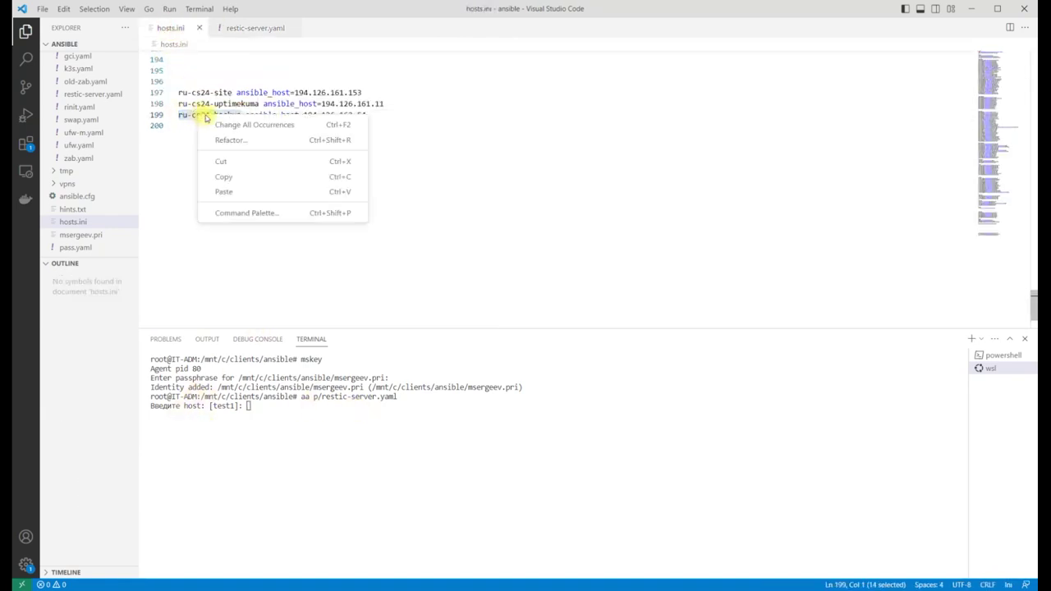
{"action": "left_click", "coordinate": [221, 174]}
{"action": "right_click", "coordinate": [396, 434]}
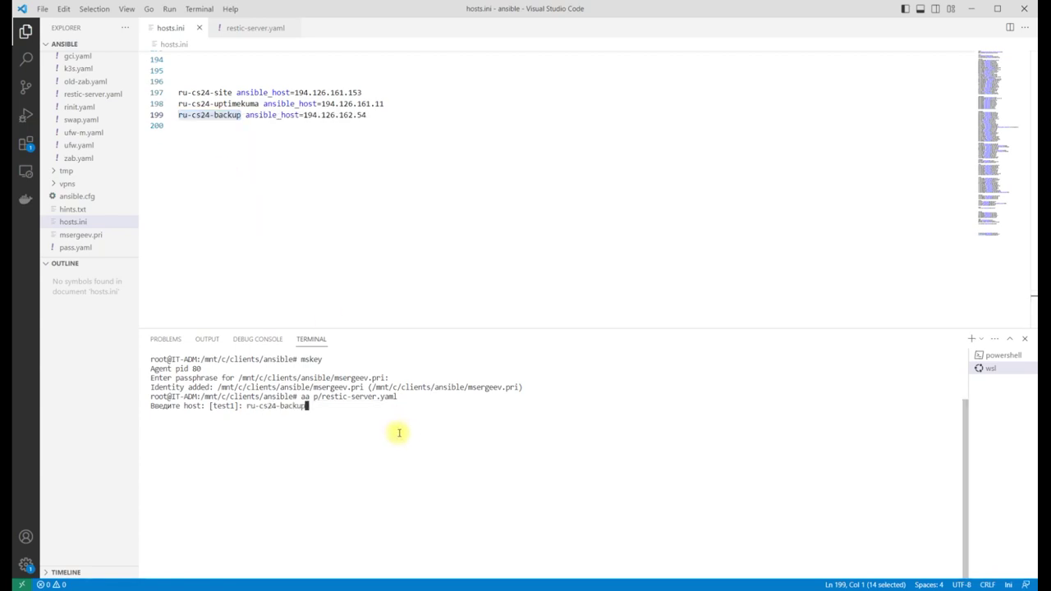
{"action": "key", "text": "Return"}
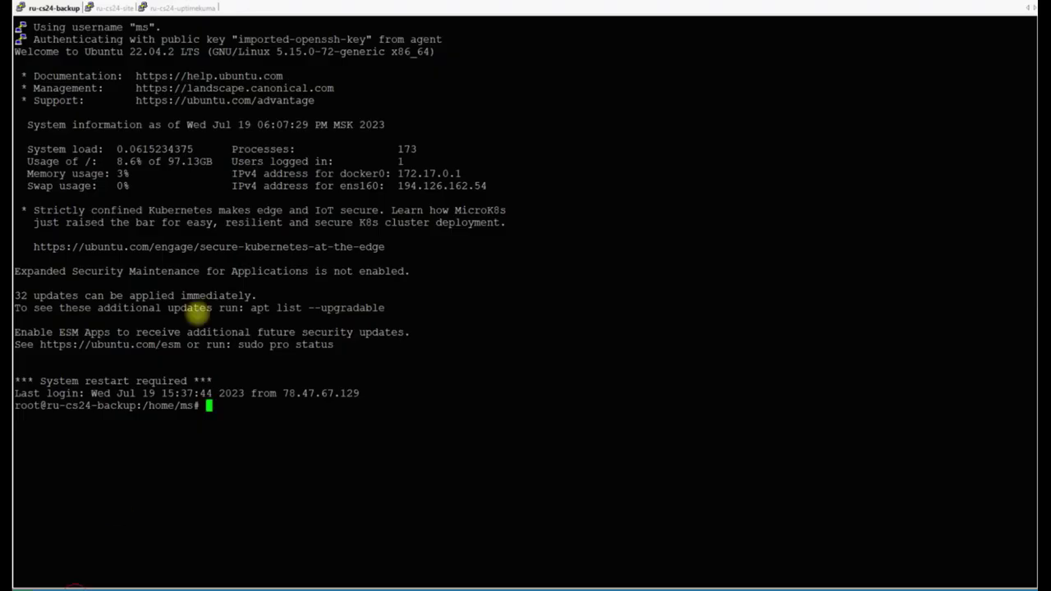
- Examine the public key authentication line in the ru-cs24-backup SSH session's login output
{"action": "left_click_drag", "start_coordinate": [436, 39], "coordinate": [174, 36]}
{"action": "left_click", "coordinate": [179, 37]}
{"action": "left_click_drag", "start_coordinate": [32, 39], "coordinate": [176, 38]}
{"action": "double_click", "coordinate": [175, 38]}
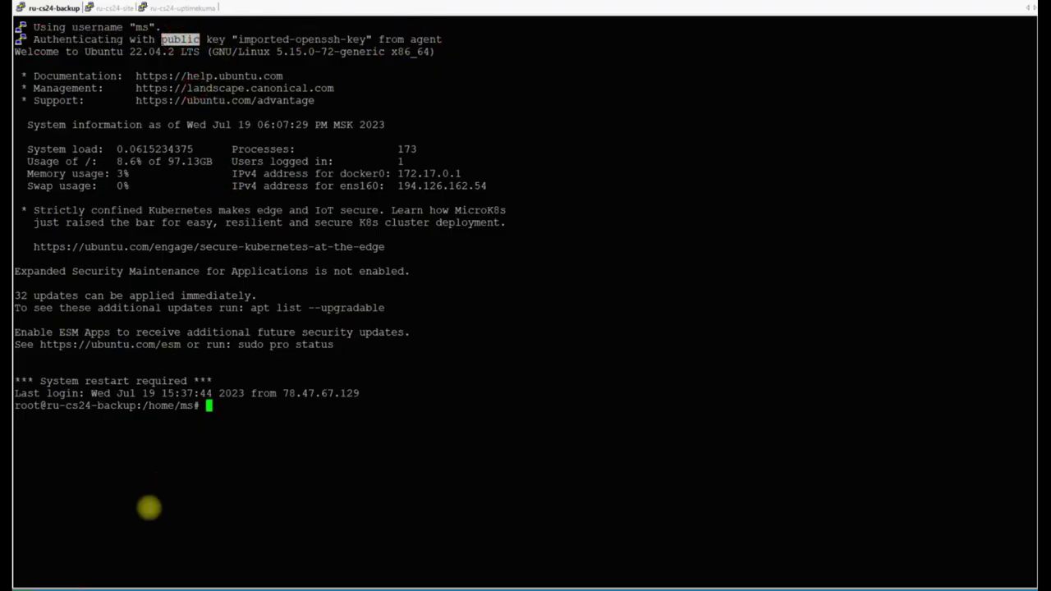
{"action": "left_click", "coordinate": [227, 39]}
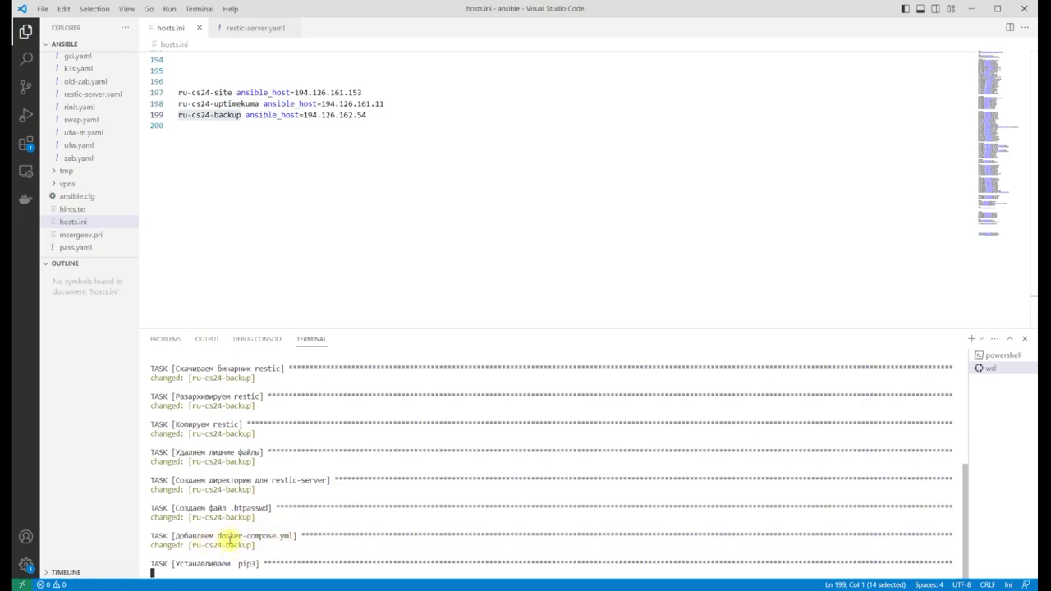
- Switch to the ru-cs24-backup SSH session, change to /app/rest-server/ and list its contents with ls -la
{"action": "left_click", "coordinate": [122, 590]}
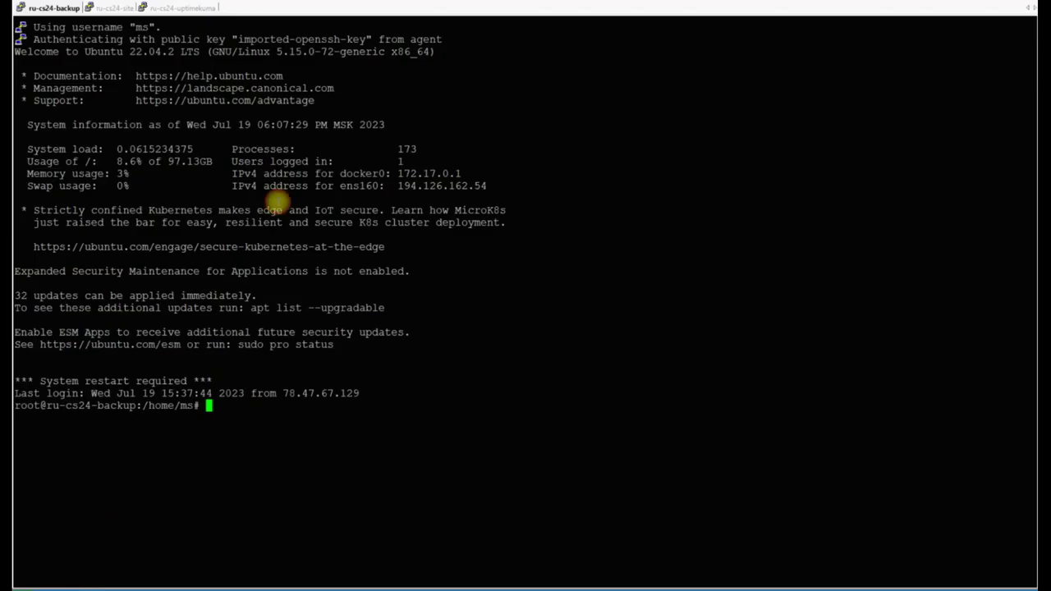
{"action": "type", "text": "cd /app/rest-server/"}
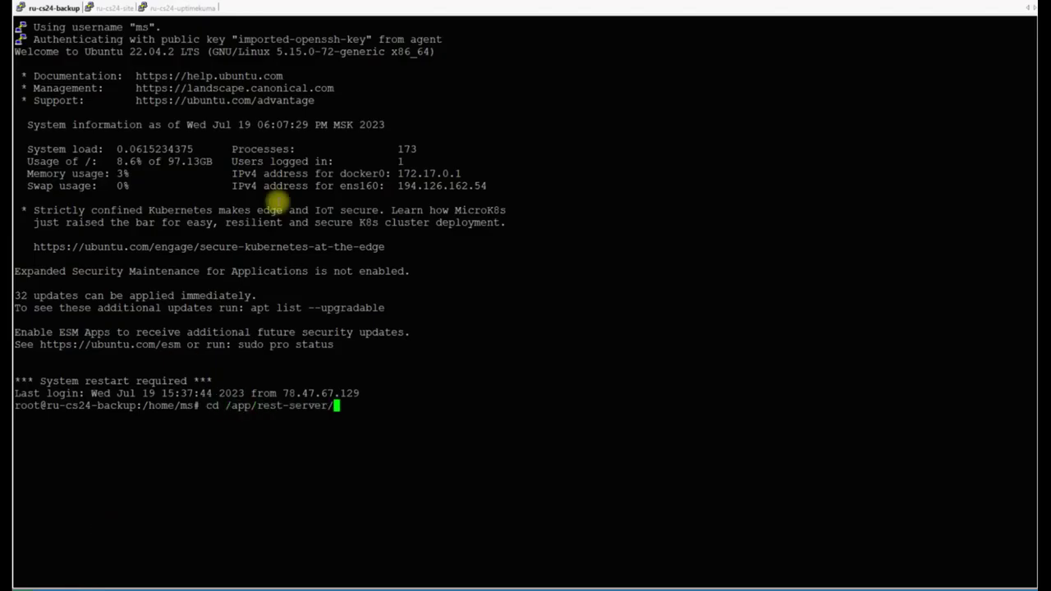
{"action": "key", "text": "Return"}
{"action": "type", "text": "ls -la"}
{"action": "key", "text": "Return"}
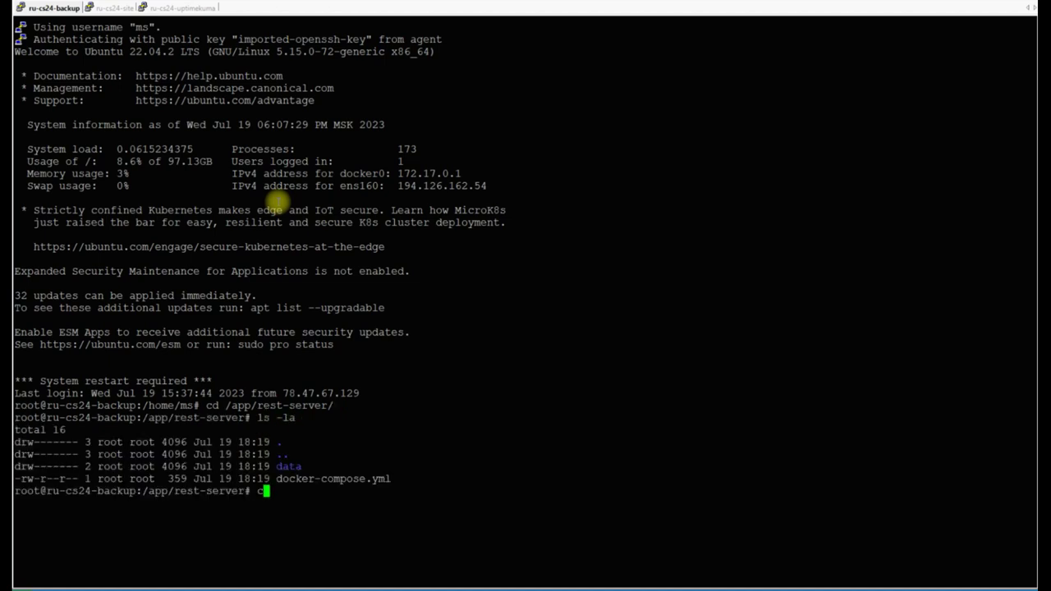
- Print the contents of docker-compose.yml with cat
{"action": "type", "text": "cat d"}
{"action": "key", "text": "BackSpace"}
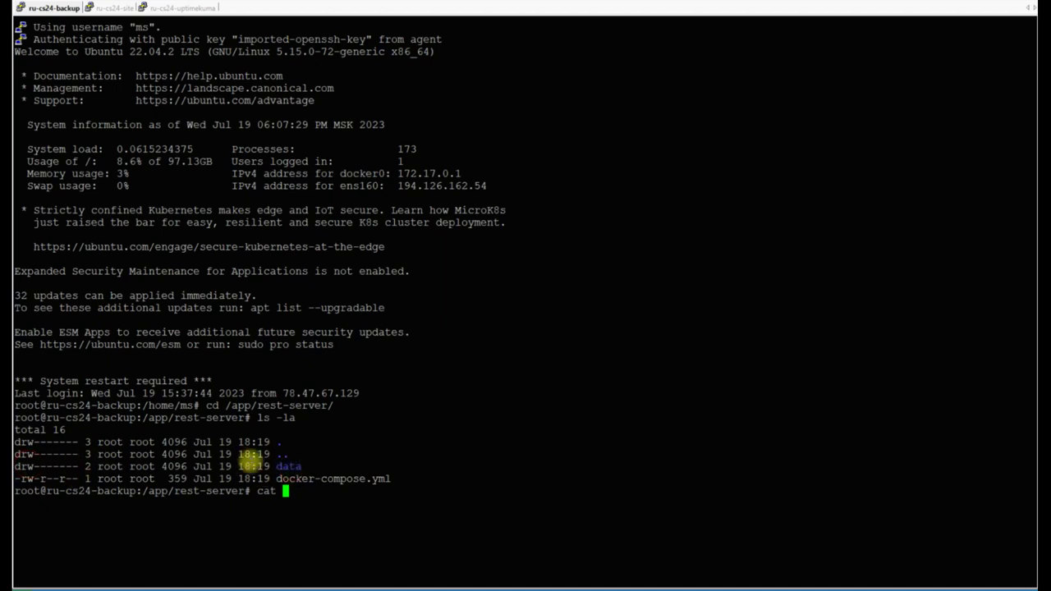
{"action": "double_click", "coordinate": [331, 478]}
{"action": "right_click", "coordinate": [386, 480]}
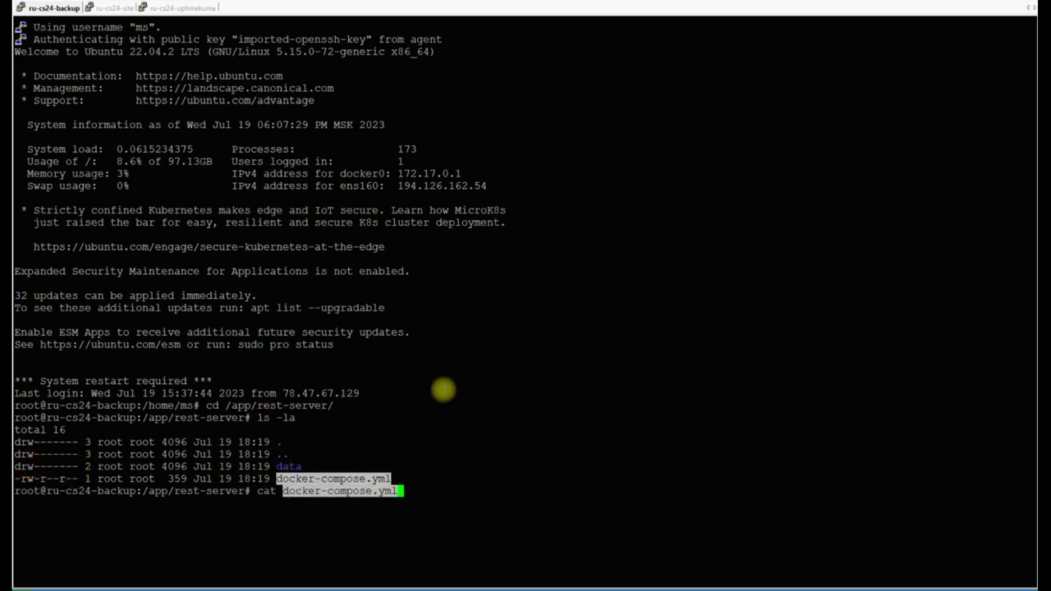
{"action": "key", "text": "Return"}
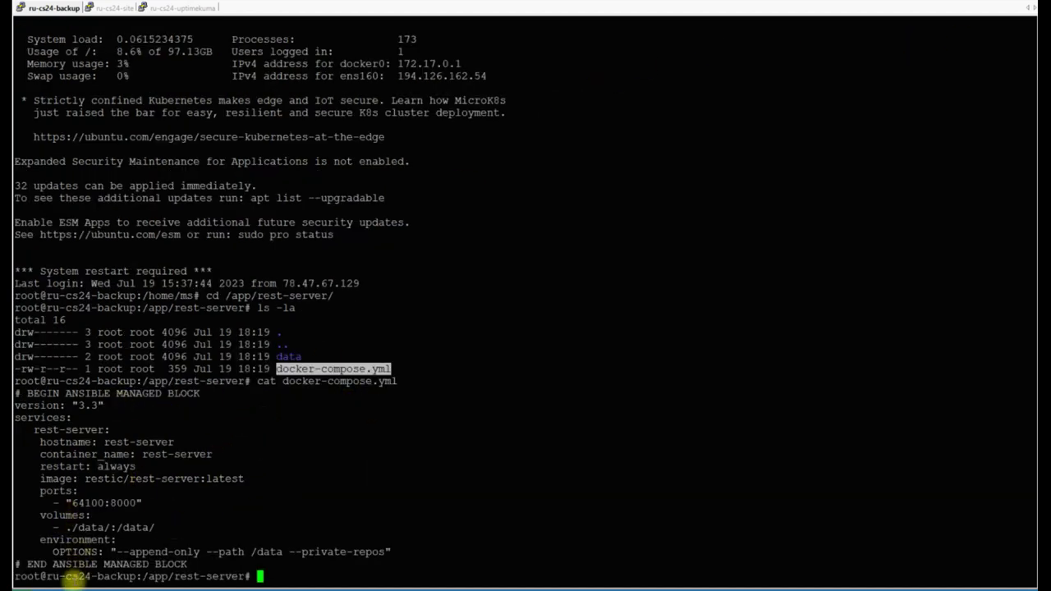
- Check the playbook's progress in VS Code and list the backup host's containers with dps in the SSH session
{"action": "mouse_move", "coordinate": [59, 583]}
{"action": "left_click", "coordinate": [59, 546]}
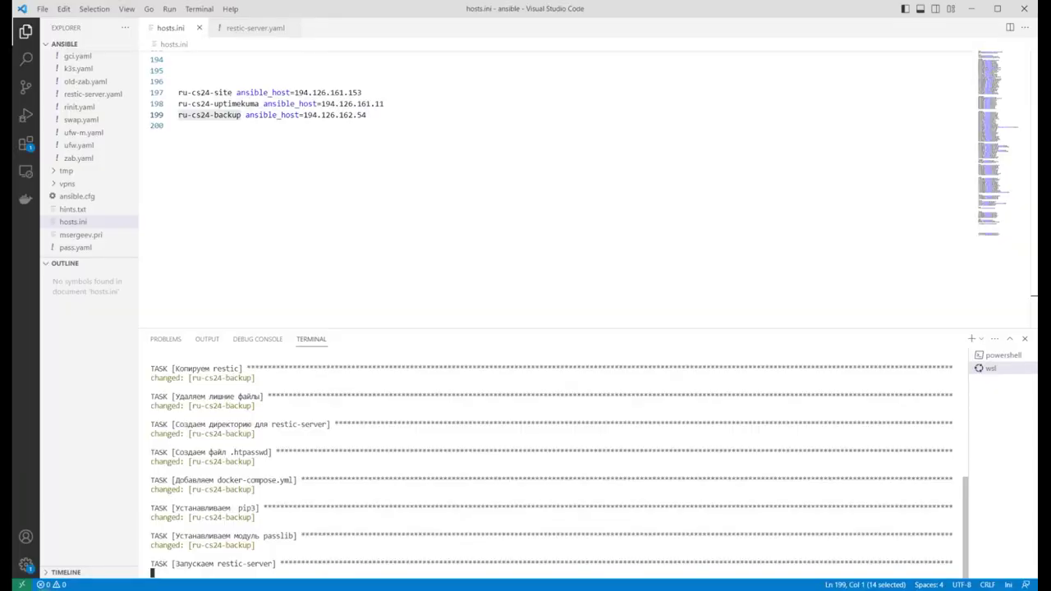
{"action": "key", "text": "alt+Tab"}
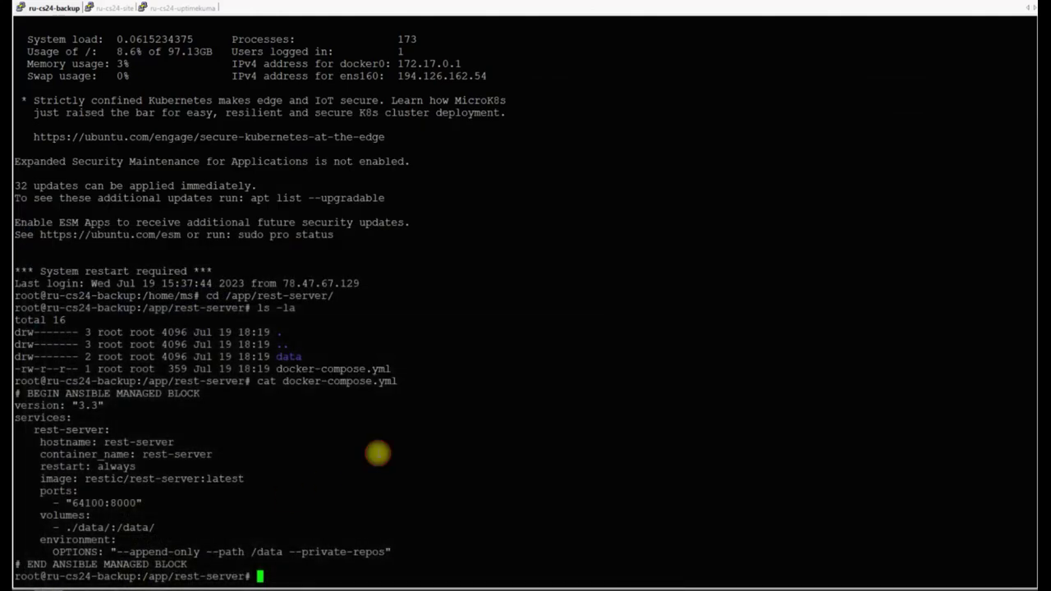
{"action": "type", "text": "dps"}
{"action": "key", "text": "Return"}
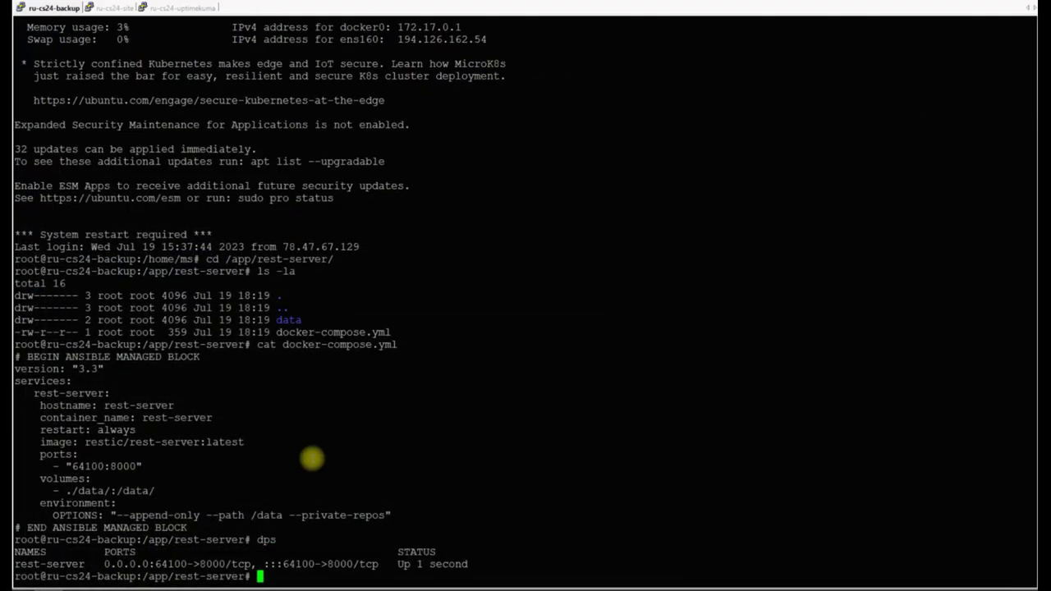
- Compare the playbook's recap in VS Code with the container list in the SSH session, ending in VS Code
{"action": "key", "text": "alt+Tab"}
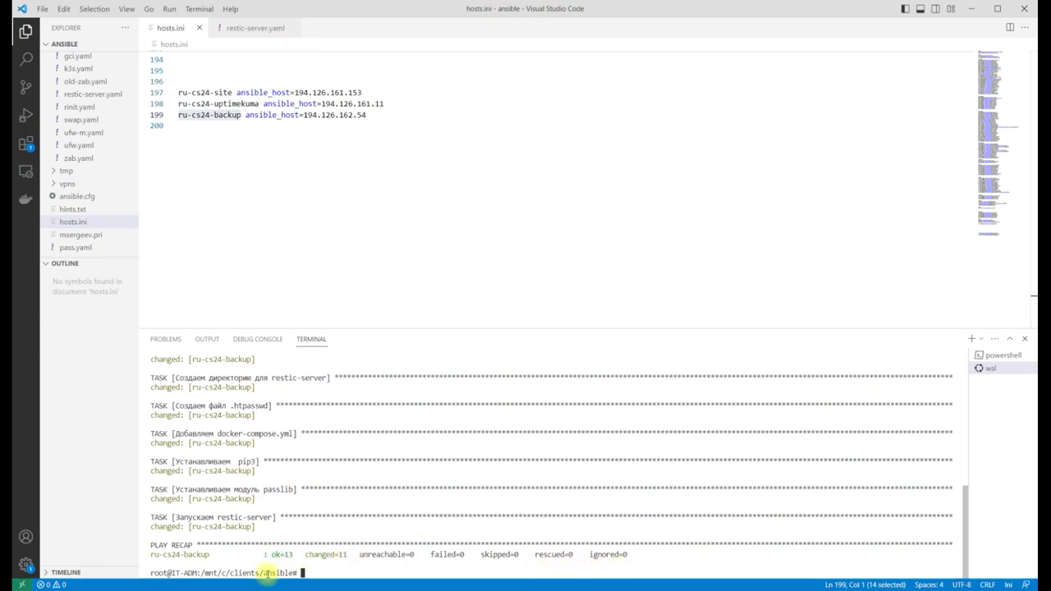
{"action": "key", "text": "alt+Tab"}
{"action": "key", "text": "alt+Tab"}
{"action": "key", "text": "alt+Tab"}
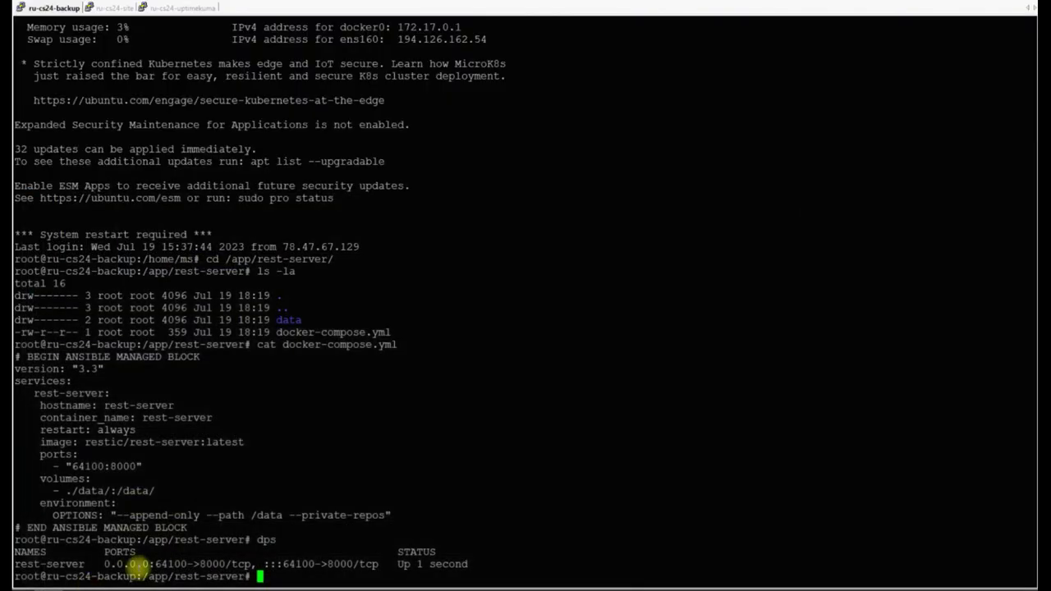
{"action": "key", "text": "alt+Tab"}
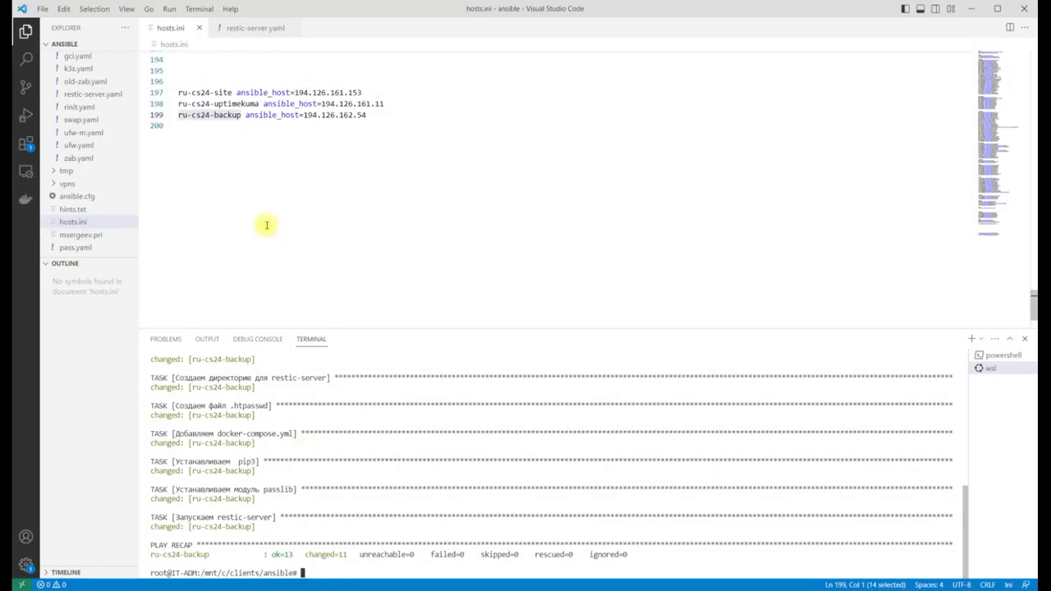
- Open restic-server.yaml and look through the whole playbook down to the task that starts restic-server
{"action": "left_click", "coordinate": [249, 30]}
{"action": "scroll", "coordinate": [345, 198], "scroll_direction": "down", "scroll_amount": 8}
{"action": "scroll", "coordinate": [371, 201], "scroll_direction": "down", "scroll_amount": 13}
{"action": "scroll", "coordinate": [338, 181], "scroll_direction": "up", "scroll_amount": 18}
{"action": "scroll", "coordinate": [370, 180], "scroll_direction": "up", "scroll_amount": 5}
{"action": "scroll", "coordinate": [365, 205], "scroll_direction": "down", "scroll_amount": 20}
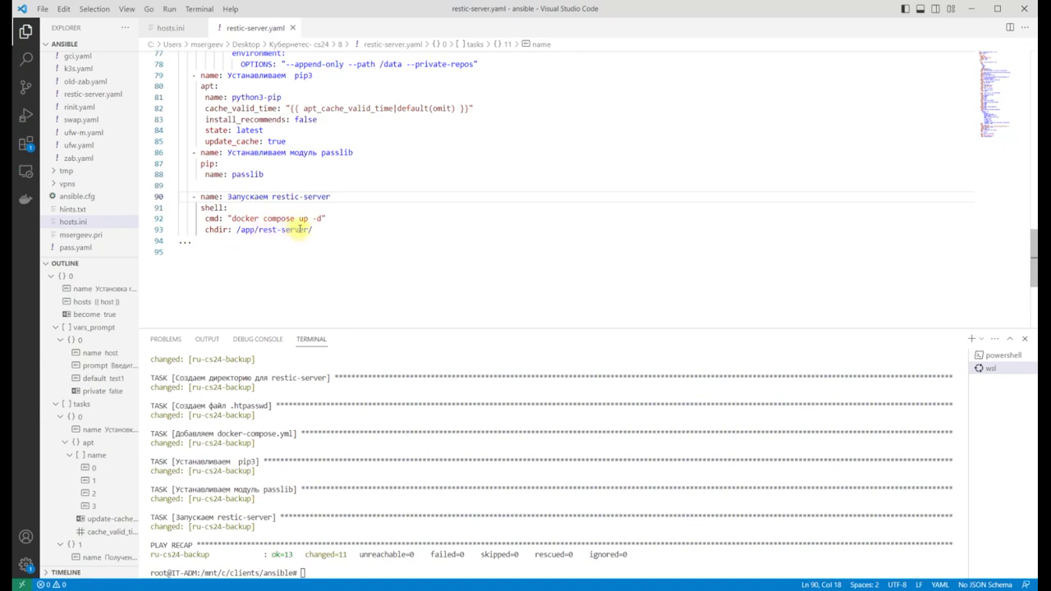
- Review the restic-server playbook's tasks and the rest-server container's port mapping in the backup server's terminal
{"action": "scroll", "coordinate": [295, 258], "scroll_direction": "up", "scroll_amount": 20}
{"action": "scroll", "coordinate": [369, 200], "scroll_direction": "up", "scroll_amount": 5}
{"action": "scroll", "coordinate": [375, 246], "scroll_direction": "down", "scroll_amount": 8}
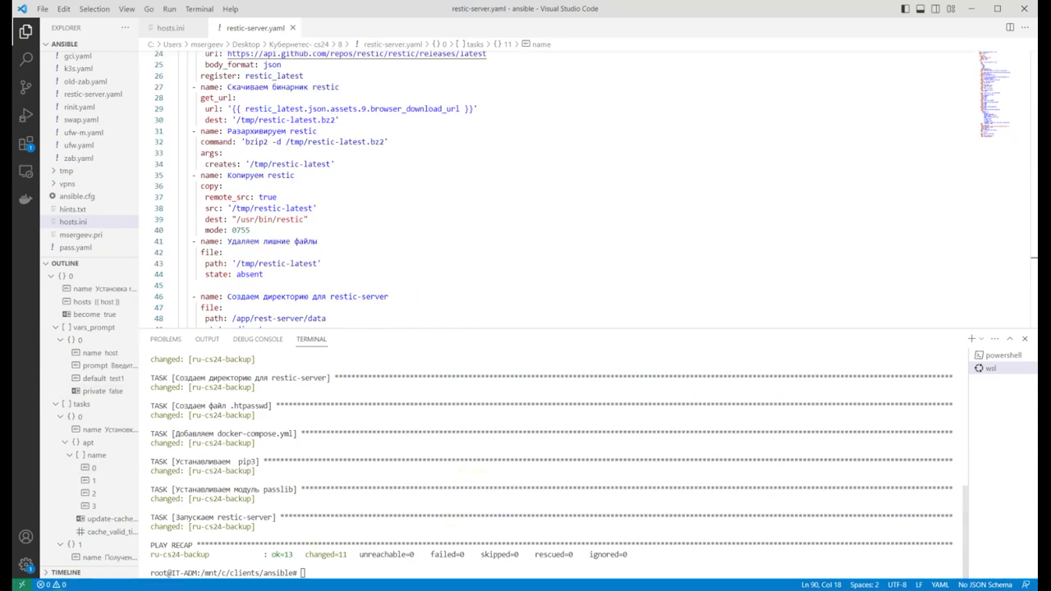
{"action": "key", "text": "alt+Tab"}
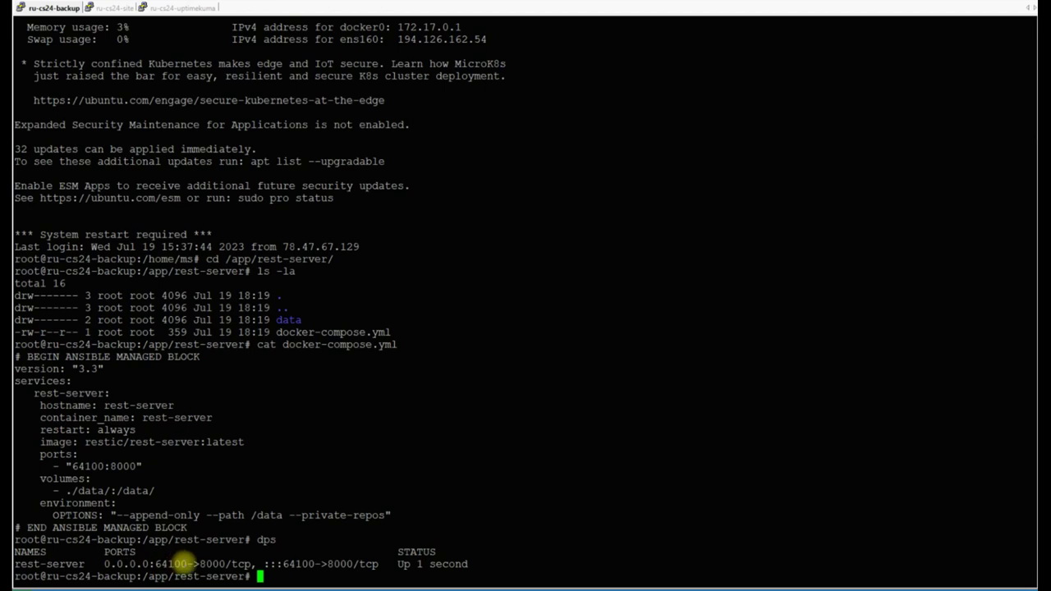
{"action": "double_click", "coordinate": [163, 564]}
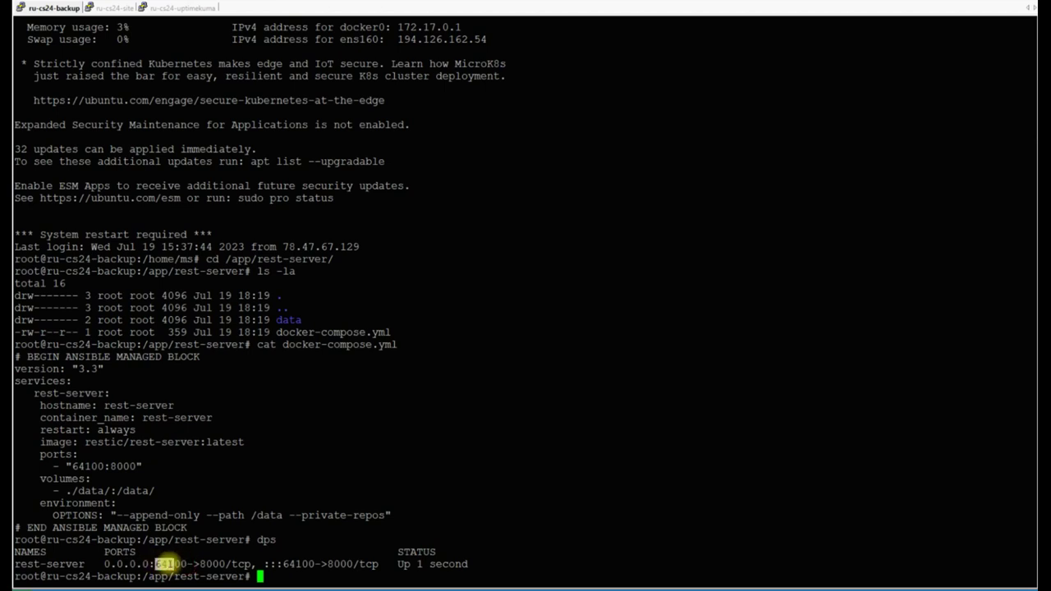
{"action": "left_click_drag", "start_coordinate": [187, 563], "coordinate": [207, 562]}
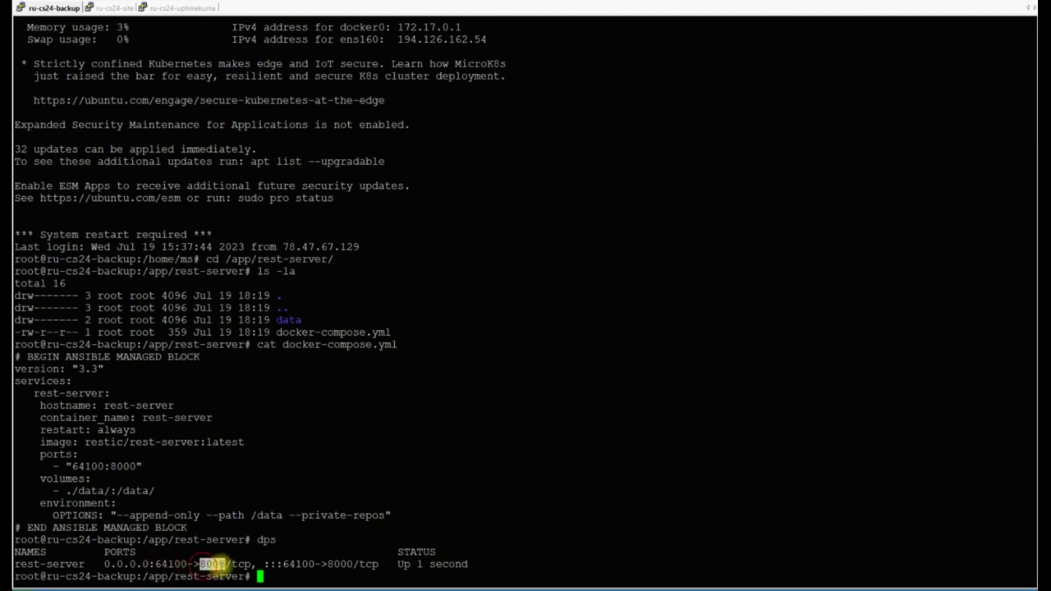
- Switch to the Notepad notes and set the port in the first ufw route allow rule to 8000
{"action": "key", "text": "alt+Tab"}
{"action": "key", "text": "alt+Tab"}
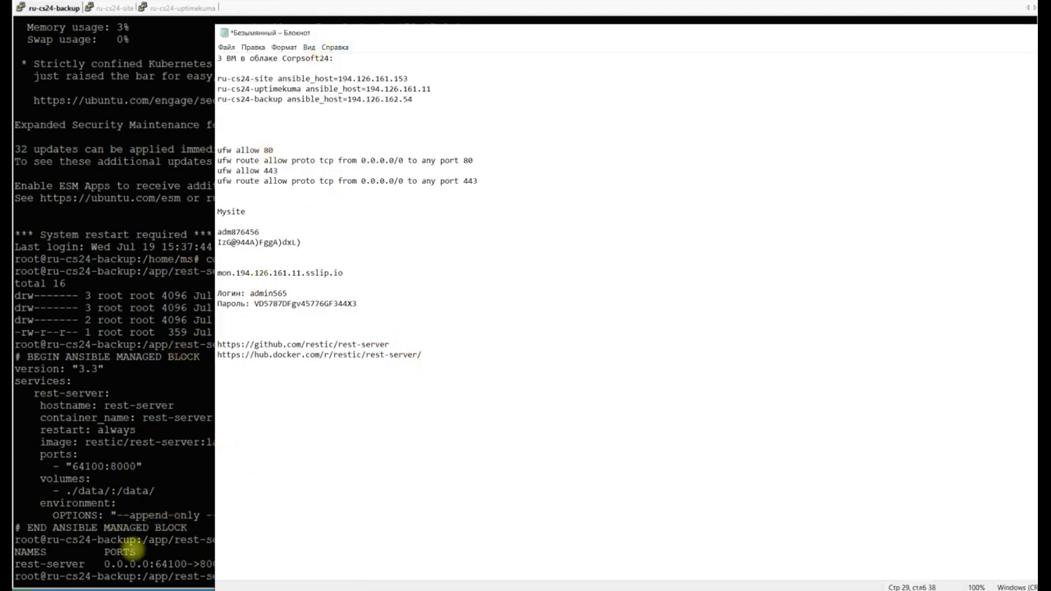
{"action": "double_click", "coordinate": [272, 159]}
{"action": "left_click", "coordinate": [276, 150]}
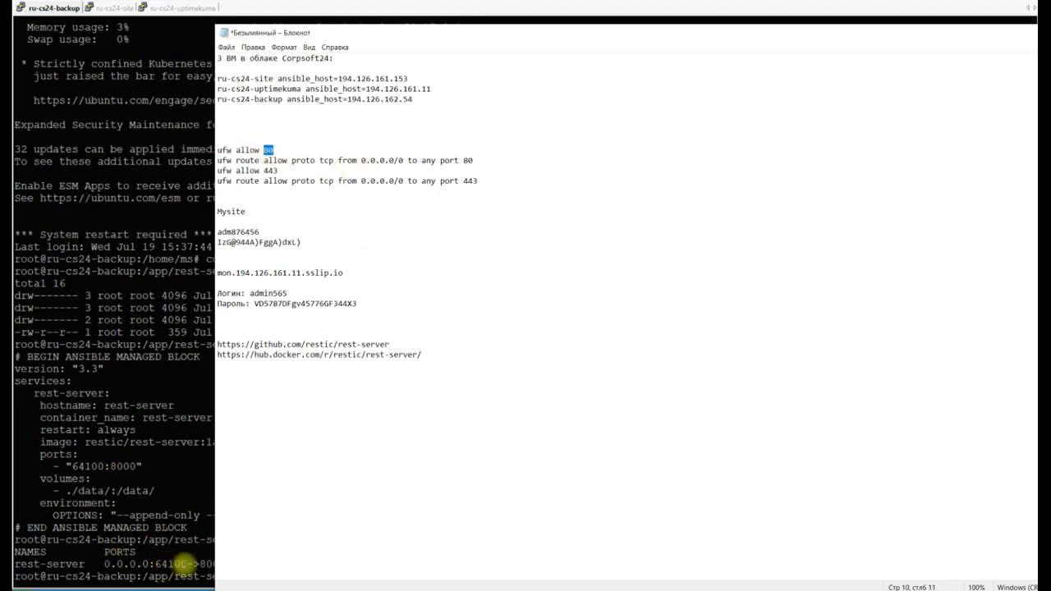
{"action": "left_click", "coordinate": [474, 160]}
{"action": "left_click_drag", "start_coordinate": [439, 33], "coordinate": [554, 30]}
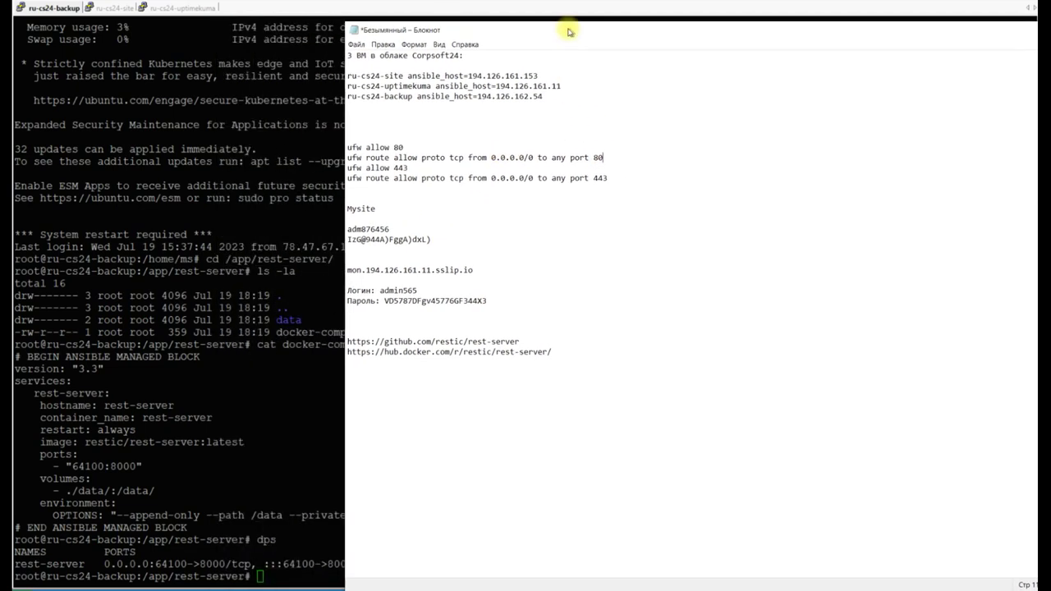
{"action": "type", "text": "00"}
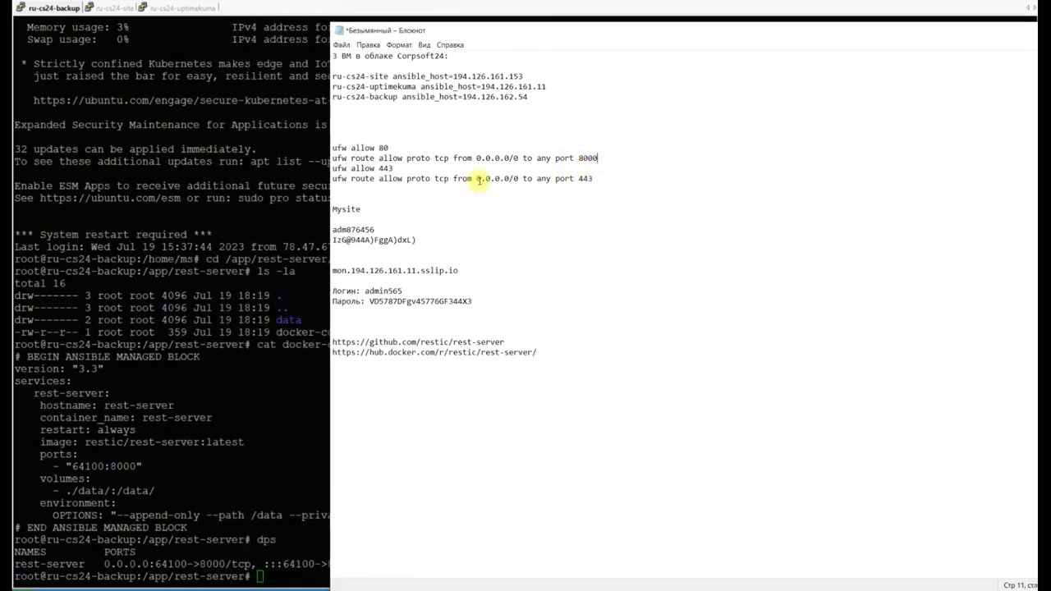
- Take the container's external port from the terminal and set the first ufw allow rule in the notes to 64100
{"action": "left_click", "coordinate": [186, 568]}
{"action": "left_click_drag", "start_coordinate": [187, 564], "coordinate": [153, 565]}
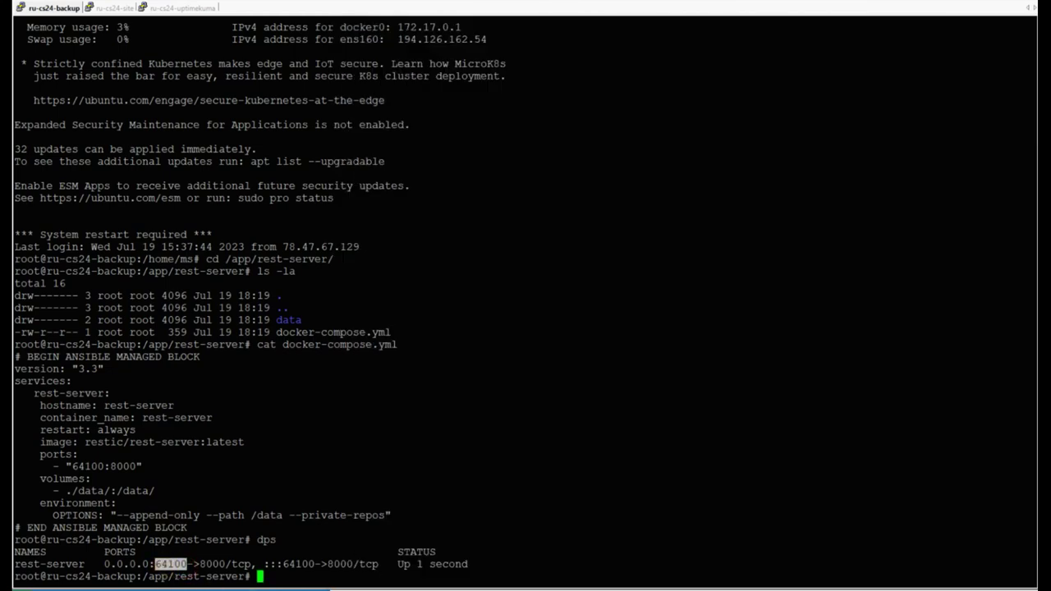
{"action": "key", "text": "alt+Tab"}
{"action": "double_click", "coordinate": [382, 148]}
{"action": "type", "text": "64100"}
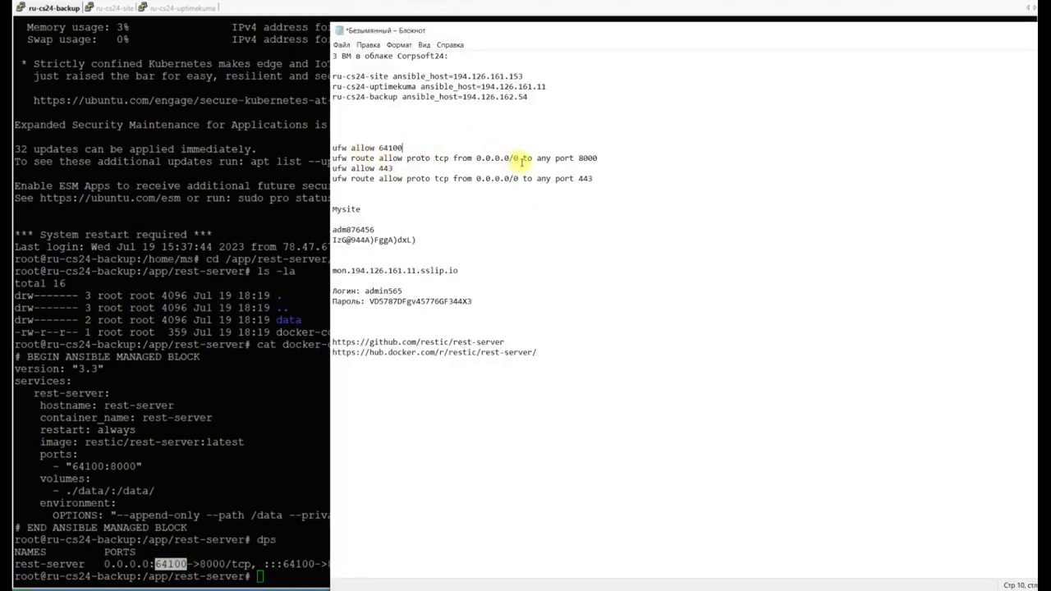
- Select the two edited ufw rules, undo the last edit in the notes and return to the terminal
{"action": "left_click_drag", "start_coordinate": [624, 160], "coordinate": [316, 148]}
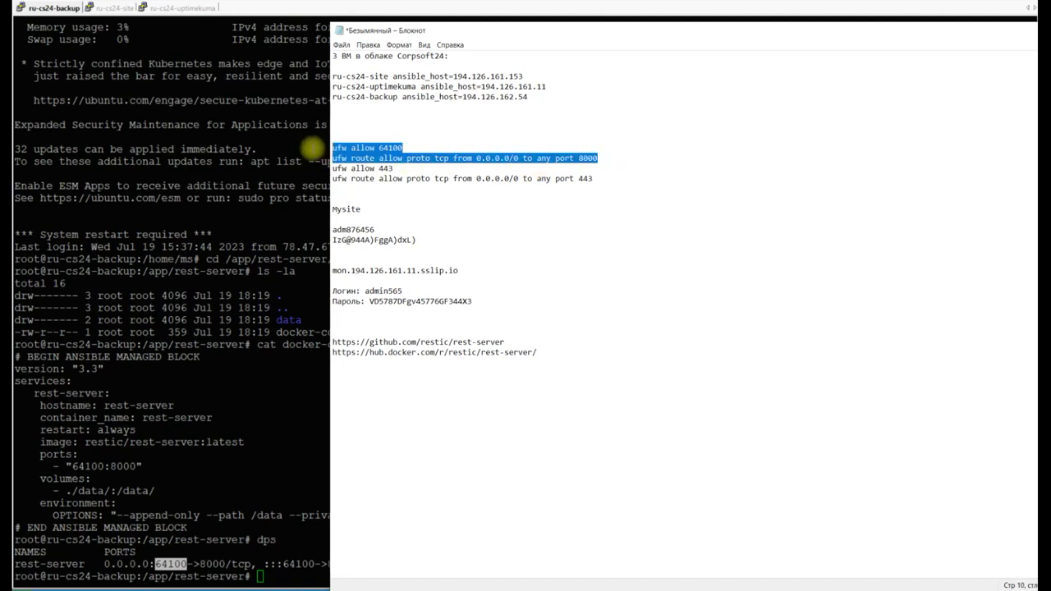
{"action": "left_click", "coordinate": [633, 159]}
{"action": "key", "text": "ctrl+z"}
{"action": "left_click", "coordinate": [622, 169]}
{"action": "left_click", "coordinate": [302, 278]}
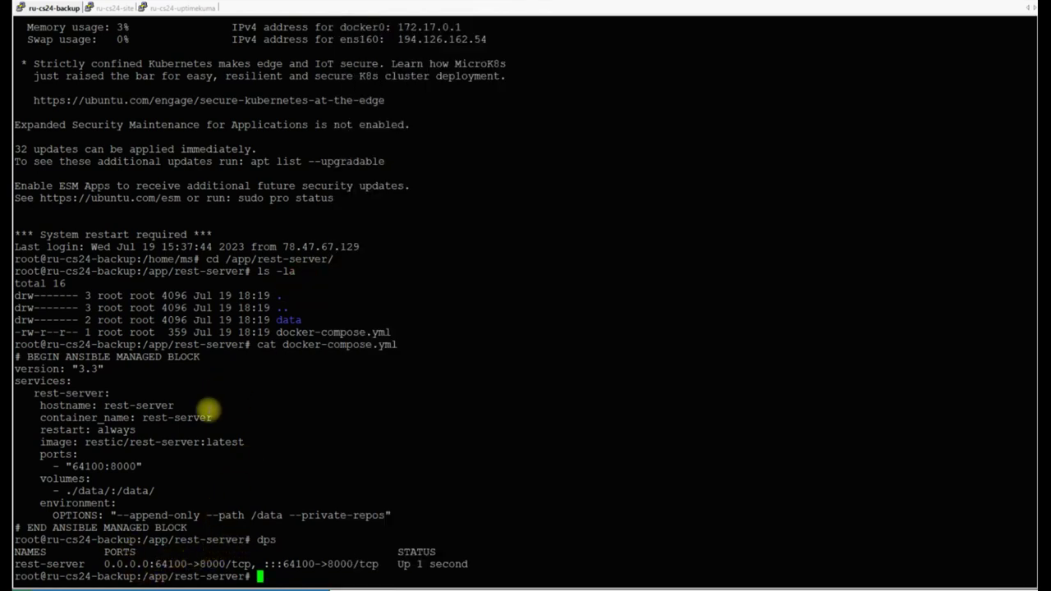
- Check the ru-cs24-site and ru-cs24-backup terminal sessions and switch to Visual Studio Code to view the start of rinit.yaml
{"action": "left_click", "coordinate": [113, 8]}
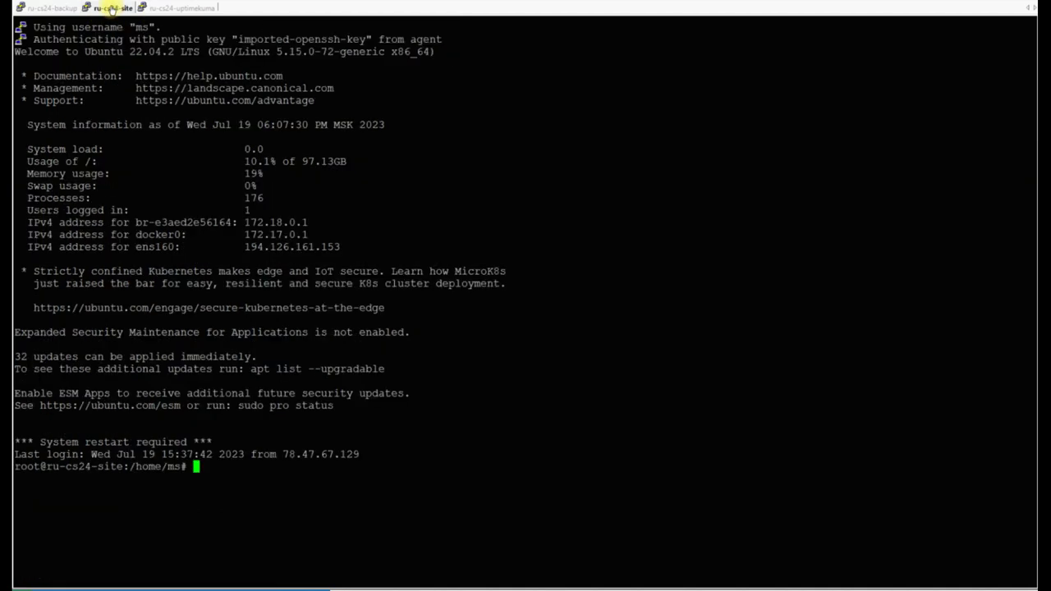
{"action": "left_click", "coordinate": [60, 10]}
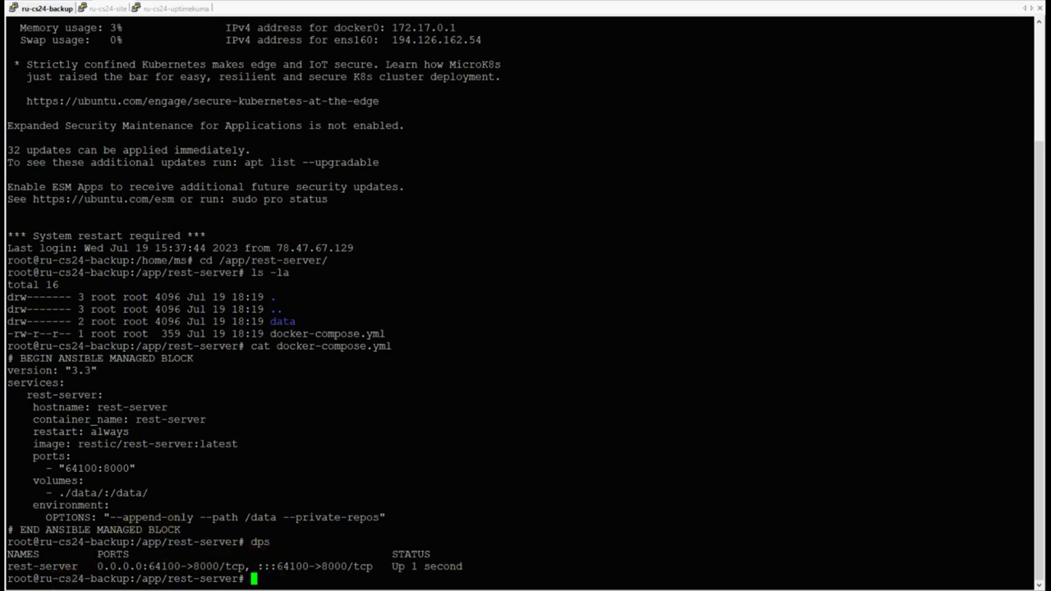
{"action": "mouse_move", "coordinate": [49, 590]}
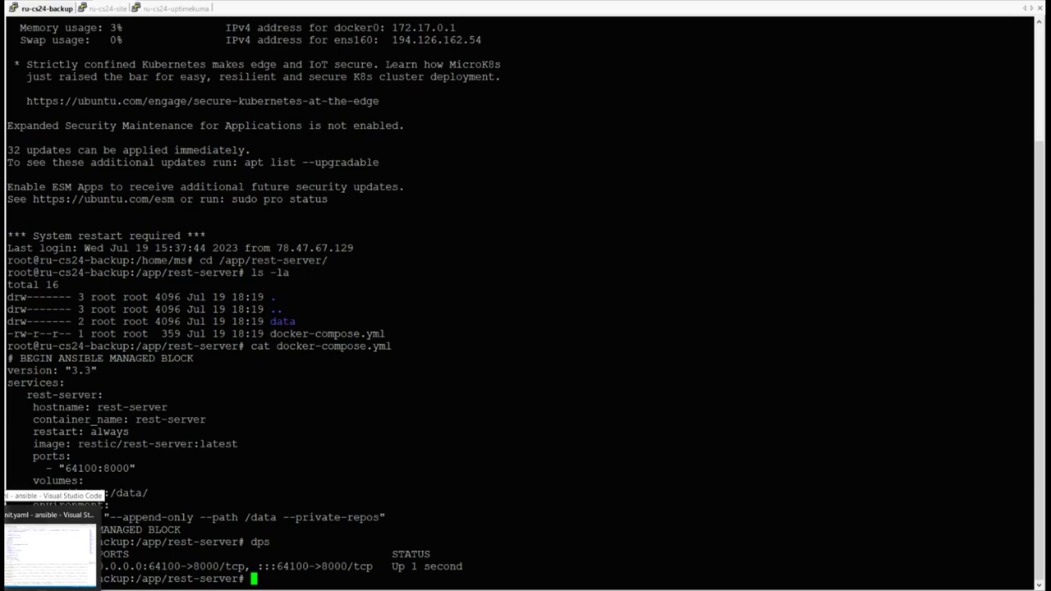
{"action": "left_click", "coordinate": [49, 546]}
{"action": "scroll", "coordinate": [444, 246], "scroll_direction": "up", "scroll_amount": 15}
{"action": "scroll", "coordinate": [394, 197], "scroll_direction": "up", "scroll_amount": 20}
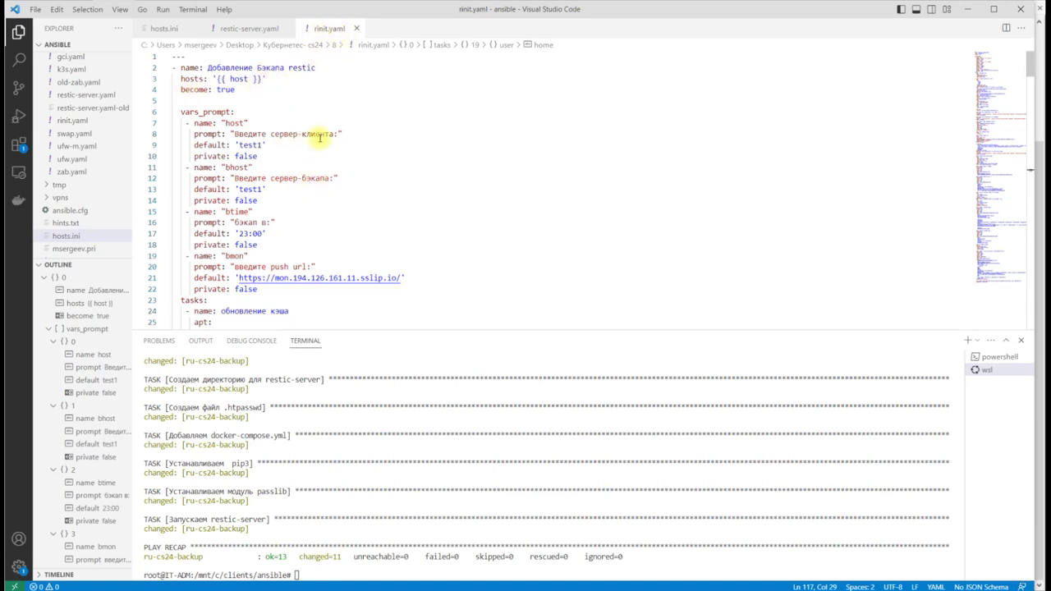
- Compare the client-server and backup-server prompts in rinit.yaml with the ru-cs24 host entries in hosts.ini
{"action": "left_click_drag", "start_coordinate": [233, 134], "coordinate": [332, 136]}
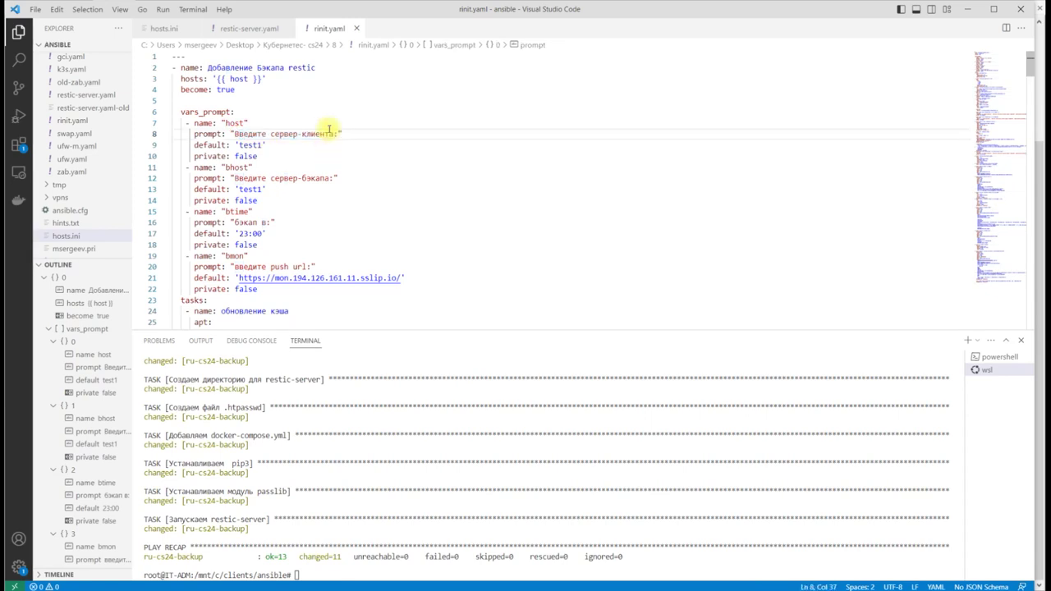
{"action": "left_click", "coordinate": [164, 27]}
{"action": "left_click_drag", "start_coordinate": [226, 92], "coordinate": [171, 93]}
{"action": "left_click_drag", "start_coordinate": [253, 104], "coordinate": [207, 104]}
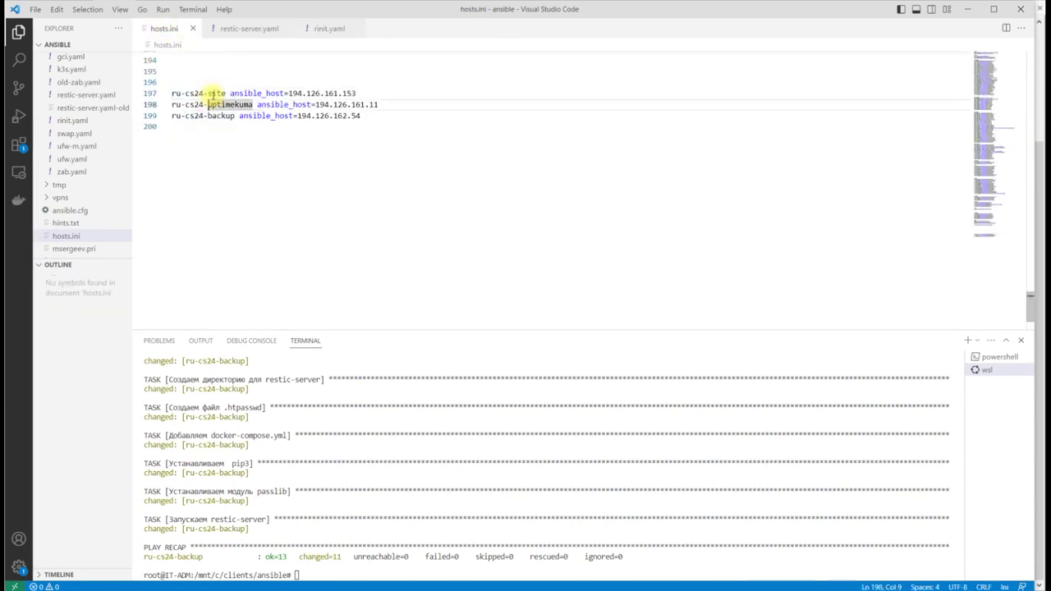
{"action": "left_click", "coordinate": [326, 28]}
{"action": "left_click_drag", "start_coordinate": [332, 177], "coordinate": [289, 175]}
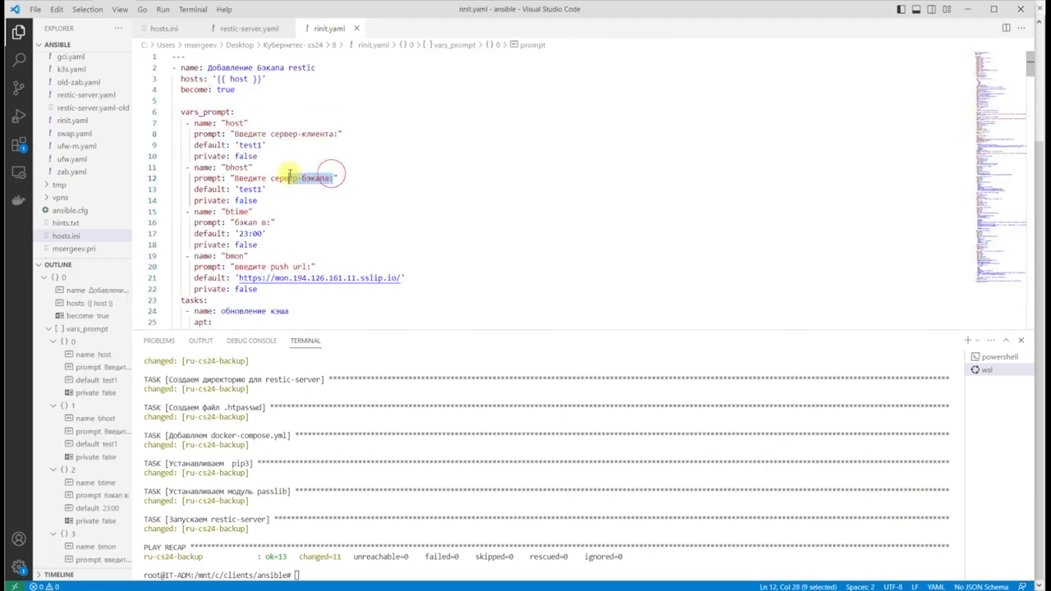
{"action": "left_click", "coordinate": [164, 28]}
{"action": "left_click_drag", "start_coordinate": [234, 115], "coordinate": [192, 116]}
{"action": "double_click", "coordinate": [189, 116]}
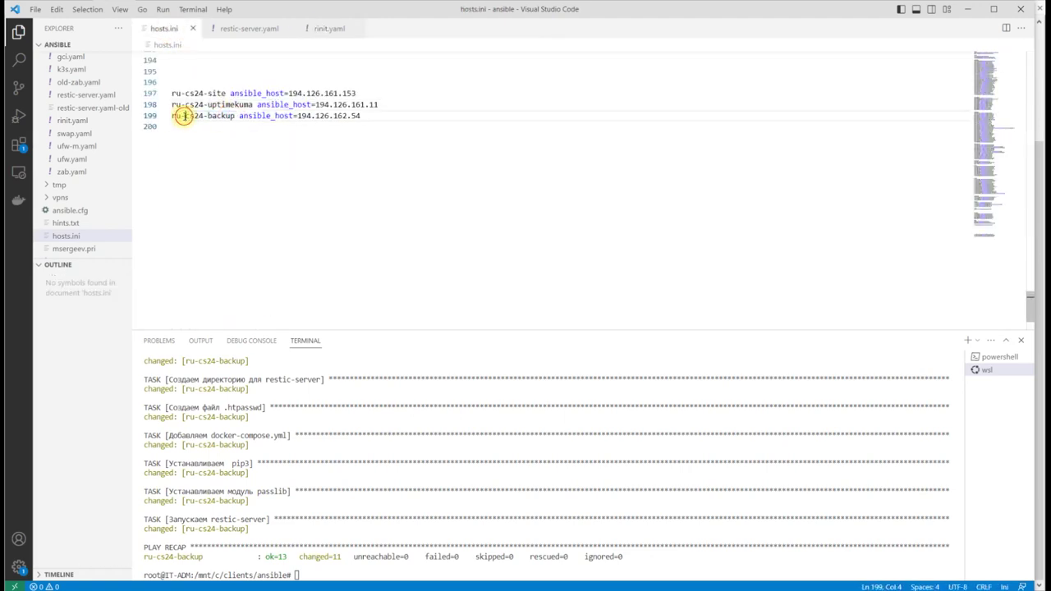
{"action": "left_click", "coordinate": [326, 28]}
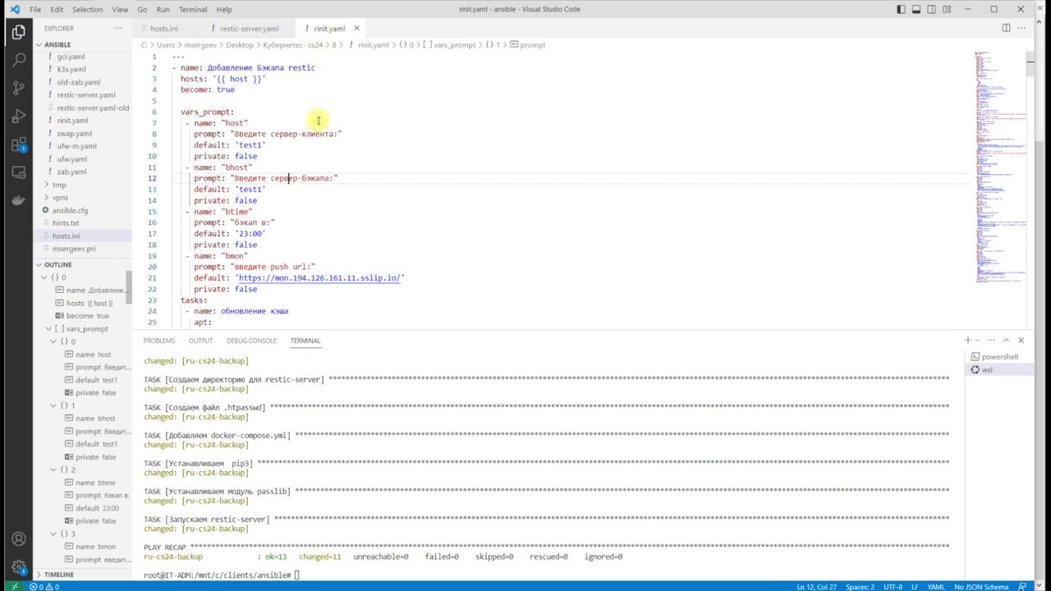
- Examine the default backup time and the default monitoring push URL in the vars_prompt section of rinit.yaml
{"action": "left_click", "coordinate": [241, 234]}
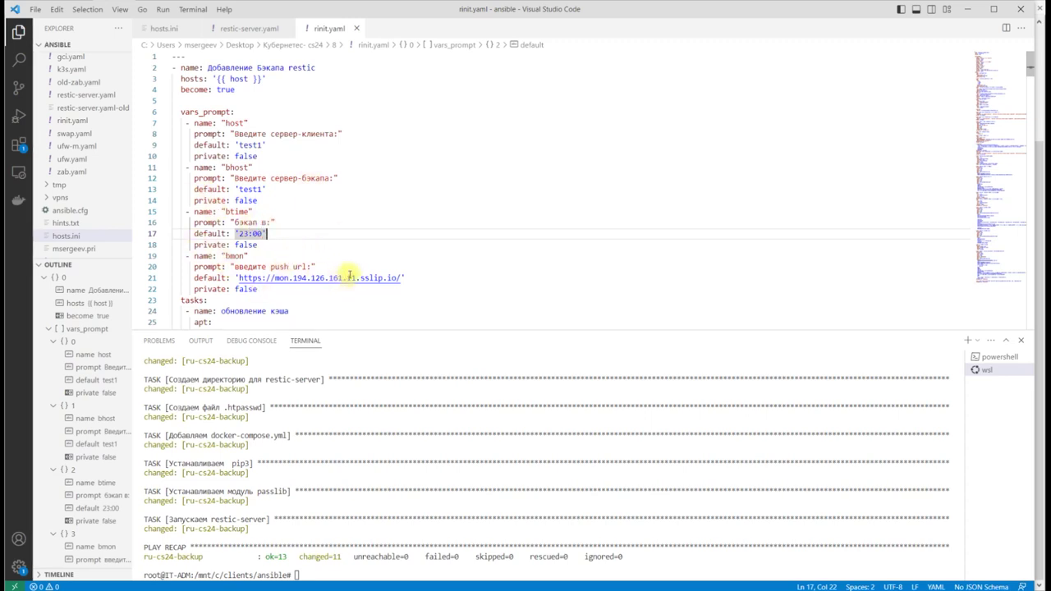
{"action": "left_click_drag", "start_coordinate": [401, 278], "coordinate": [232, 279]}
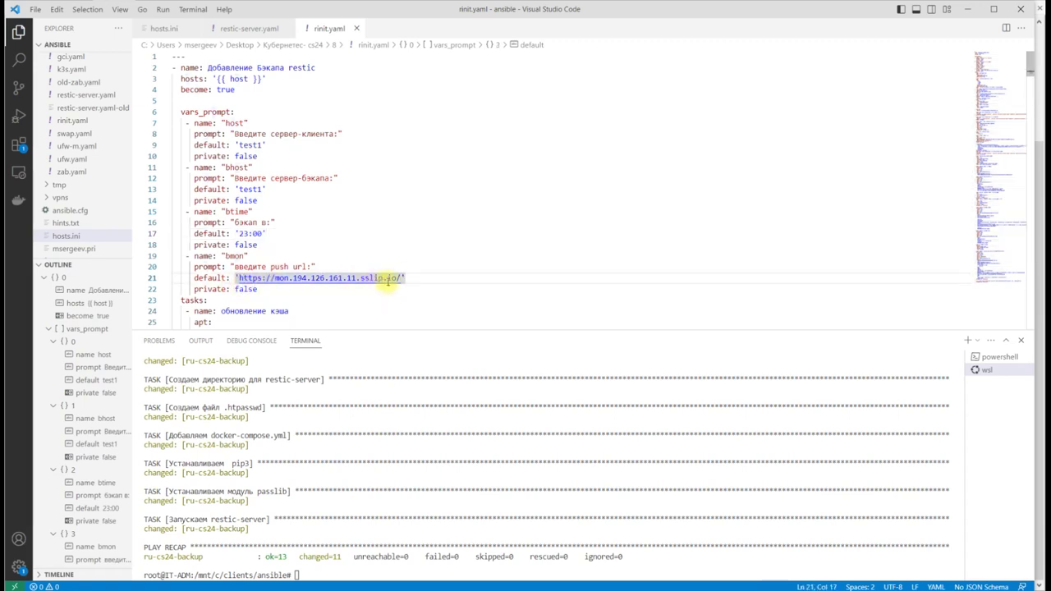
{"action": "left_click", "coordinate": [417, 279]}
{"action": "key", "text": "Down"}
{"action": "left_click_drag", "start_coordinate": [399, 279], "coordinate": [236, 280]}
{"action": "left_click_drag", "start_coordinate": [337, 279], "coordinate": [427, 276]}
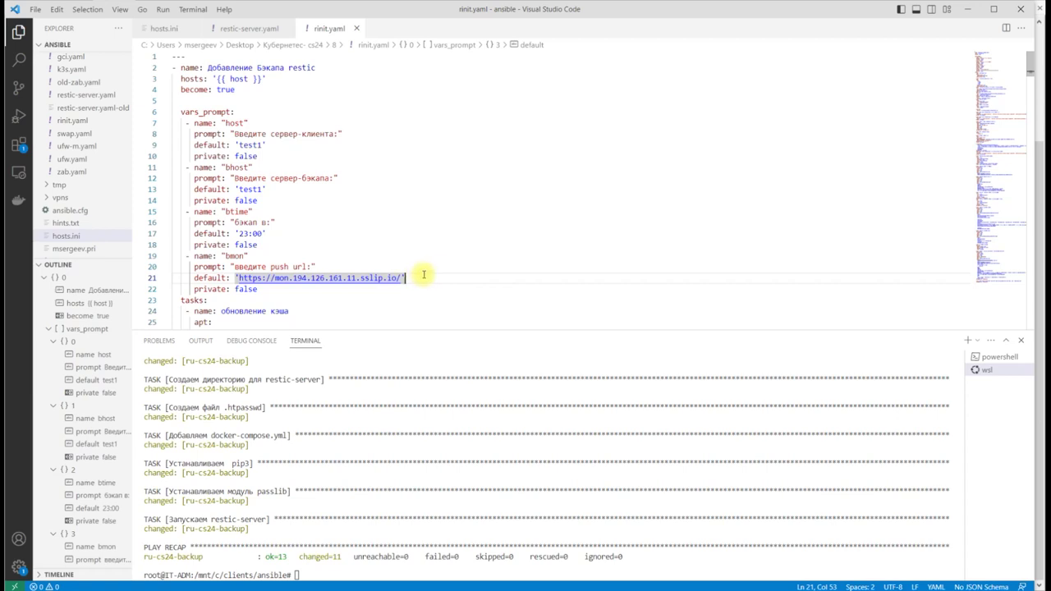
{"action": "scroll", "coordinate": [418, 275], "scroll_direction": "down", "scroll_amount": 1}
{"action": "left_click", "coordinate": [335, 274]}
{"action": "left_click", "coordinate": [316, 565]}
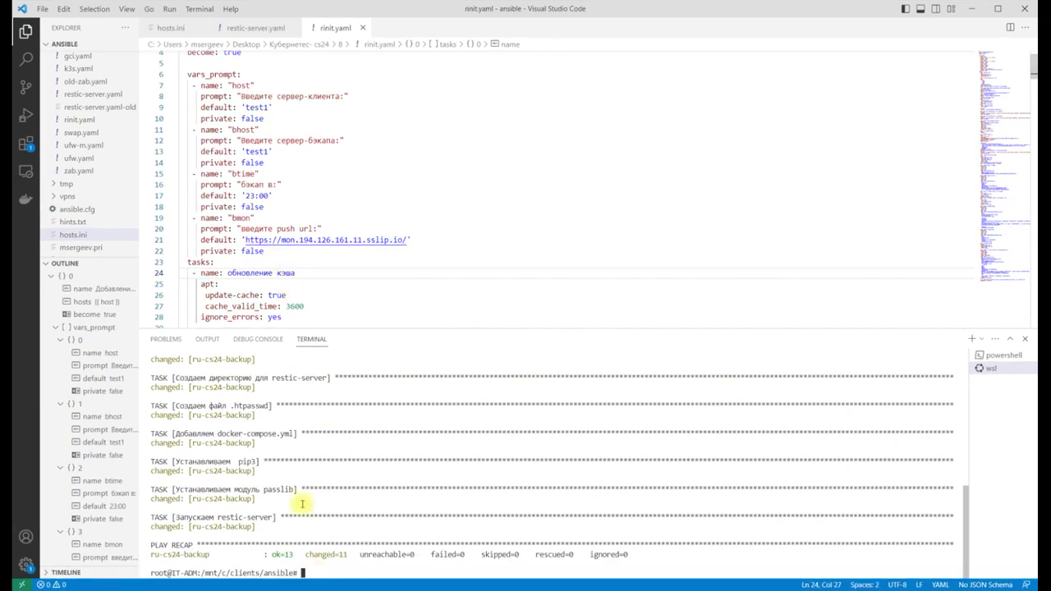
- Examine the cache update task and the task installing the fuse, bzip2, pigz and curl packages
{"action": "scroll", "coordinate": [282, 222], "scroll_direction": "down", "scroll_amount": 2}
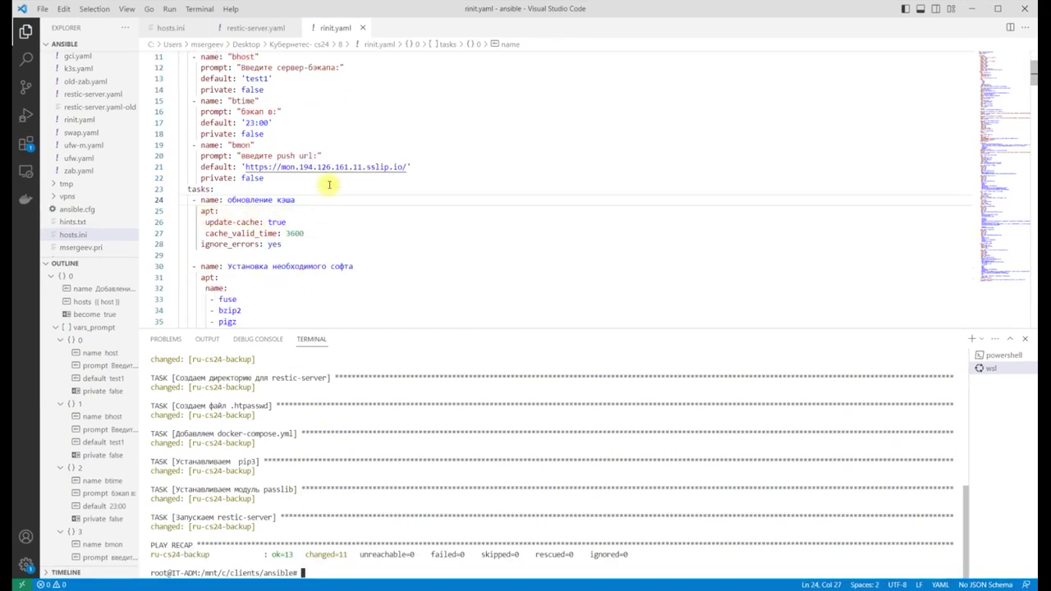
{"action": "double_click", "coordinate": [277, 221]}
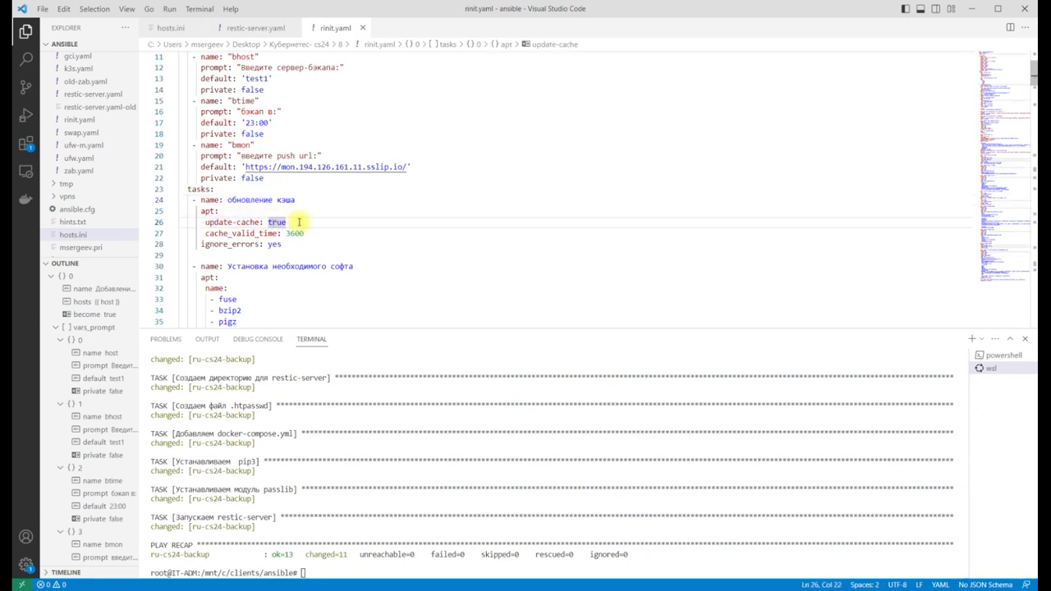
{"action": "scroll", "coordinate": [308, 213], "scroll_direction": "down", "scroll_amount": 2}
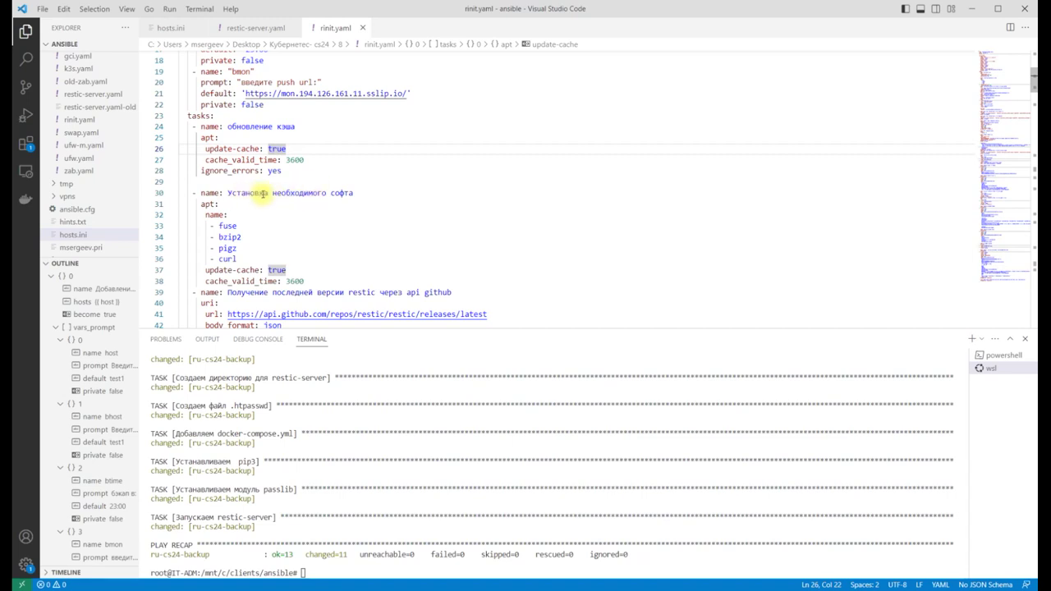
{"action": "scroll", "coordinate": [275, 195], "scroll_direction": "down", "scroll_amount": 2}
{"action": "left_click", "coordinate": [230, 153]}
{"action": "left_click", "coordinate": [232, 164]}
{"action": "left_click", "coordinate": [225, 186]}
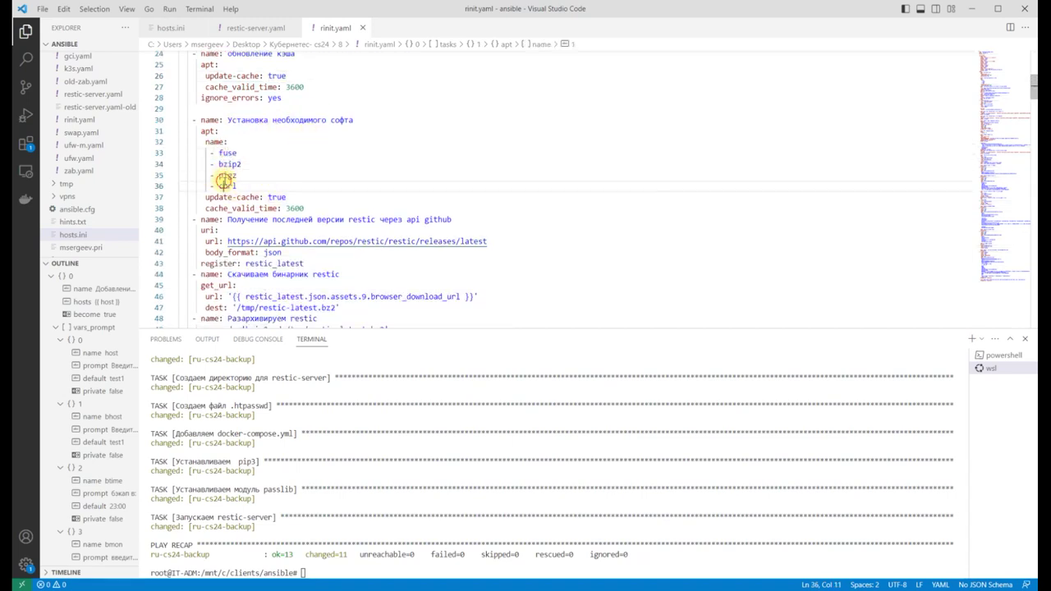
{"action": "left_click", "coordinate": [326, 197]}
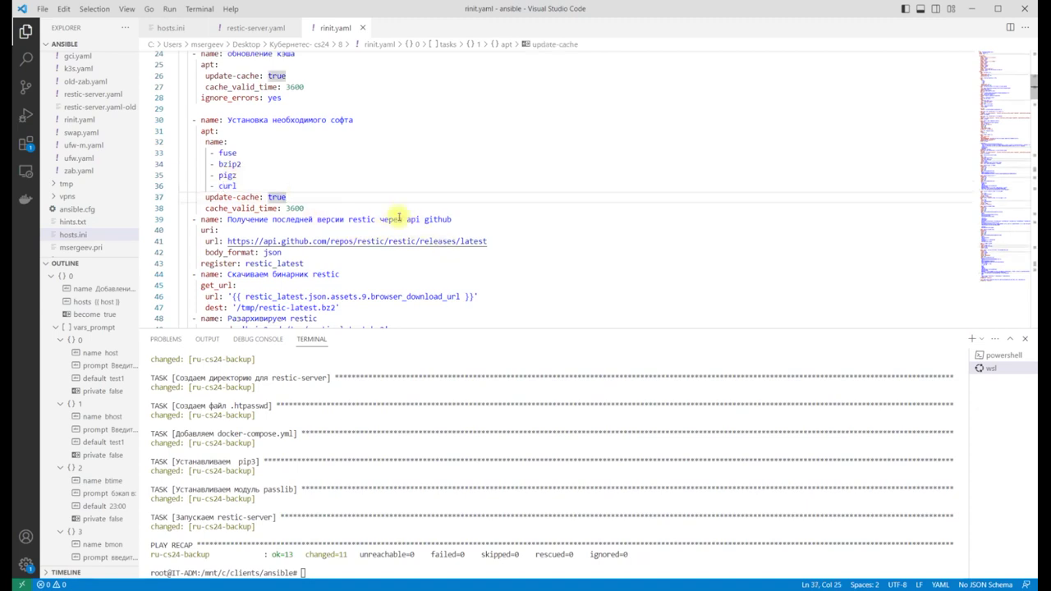
- Examine the tasks that get the latest restic release, unpack it, copy the binary and delete the leftover files
{"action": "scroll", "coordinate": [441, 241], "scroll_direction": "down", "scroll_amount": 2}
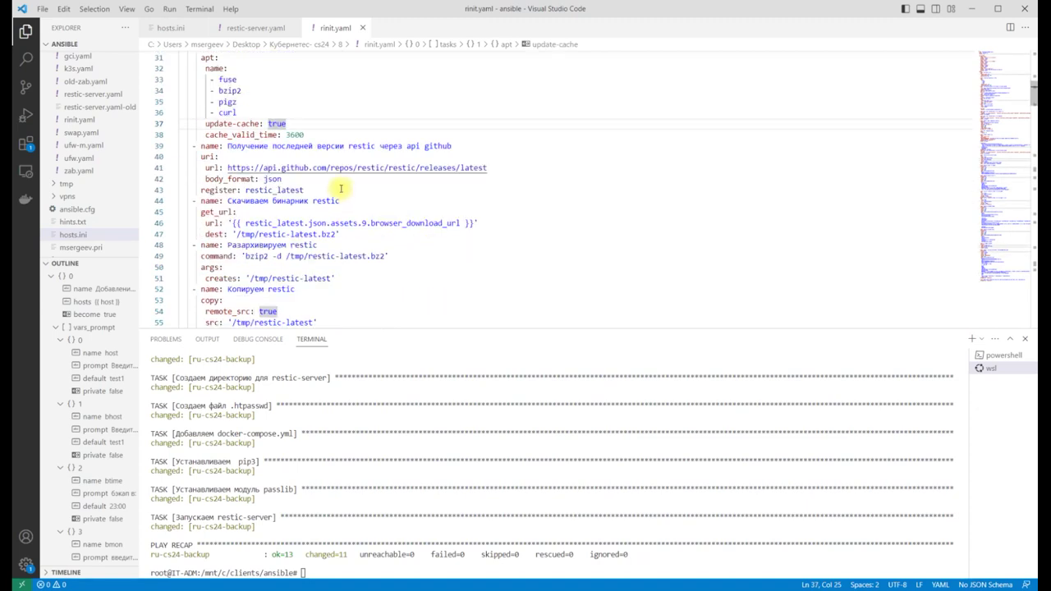
{"action": "left_click_drag", "start_coordinate": [522, 167], "coordinate": [249, 167]}
{"action": "left_click", "coordinate": [383, 134]}
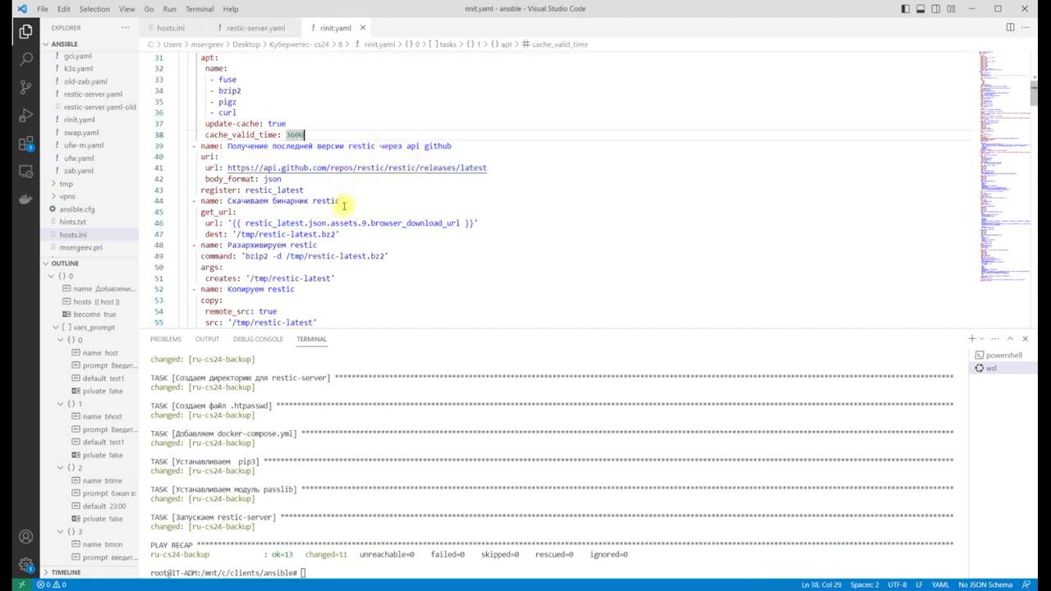
{"action": "scroll", "coordinate": [344, 205], "scroll_direction": "down", "scroll_amount": 4}
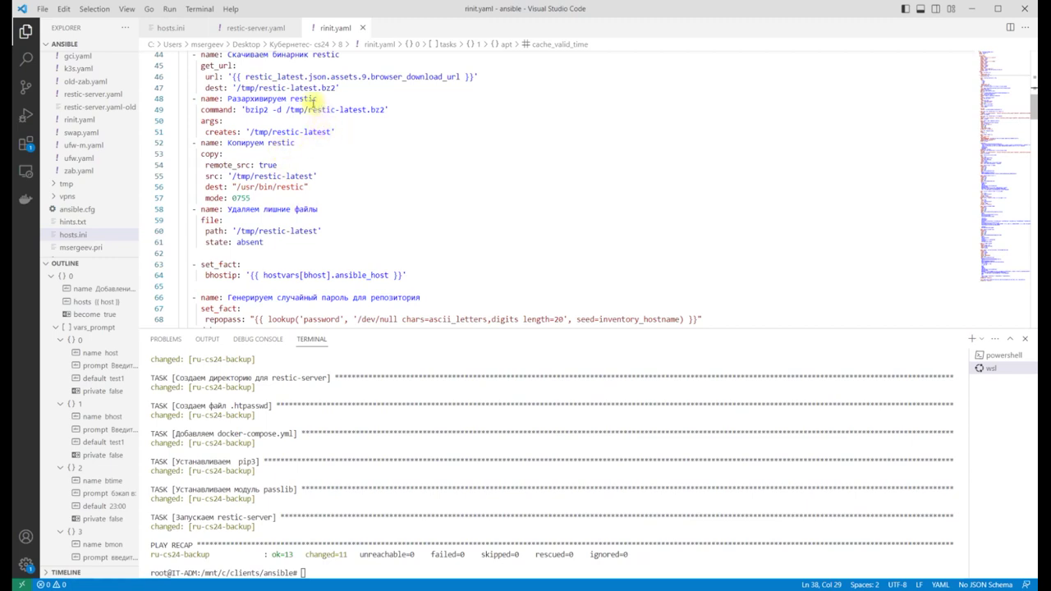
{"action": "left_click_drag", "start_coordinate": [232, 188], "coordinate": [308, 187]}
{"action": "scroll", "coordinate": [292, 187], "scroll_direction": "down", "scroll_amount": 1}
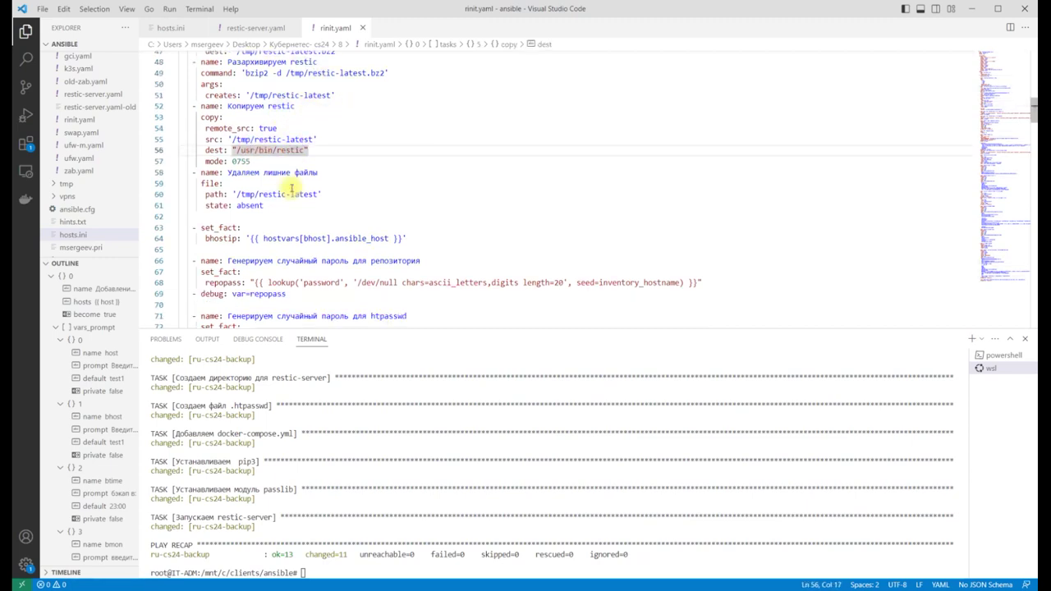
{"action": "left_click_drag", "start_coordinate": [250, 161], "coordinate": [236, 161]}
{"action": "left_click", "coordinate": [323, 171]}
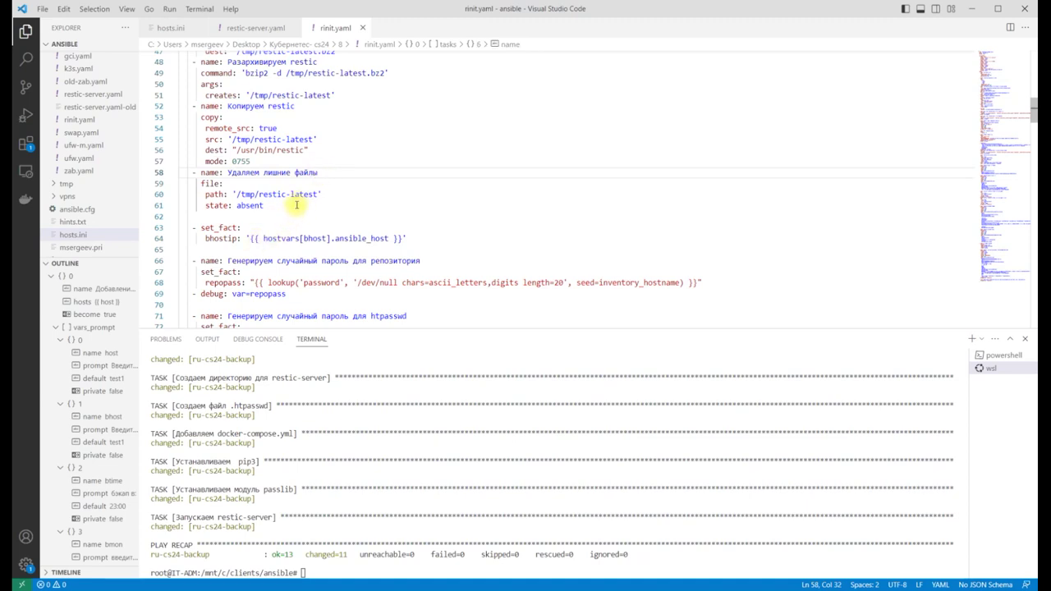
- Examine the bhostip fact and the tasks generating random passwords for the repository and htpasswd in rinit.yaml
{"action": "scroll", "coordinate": [300, 204], "scroll_direction": "down", "scroll_amount": 1}
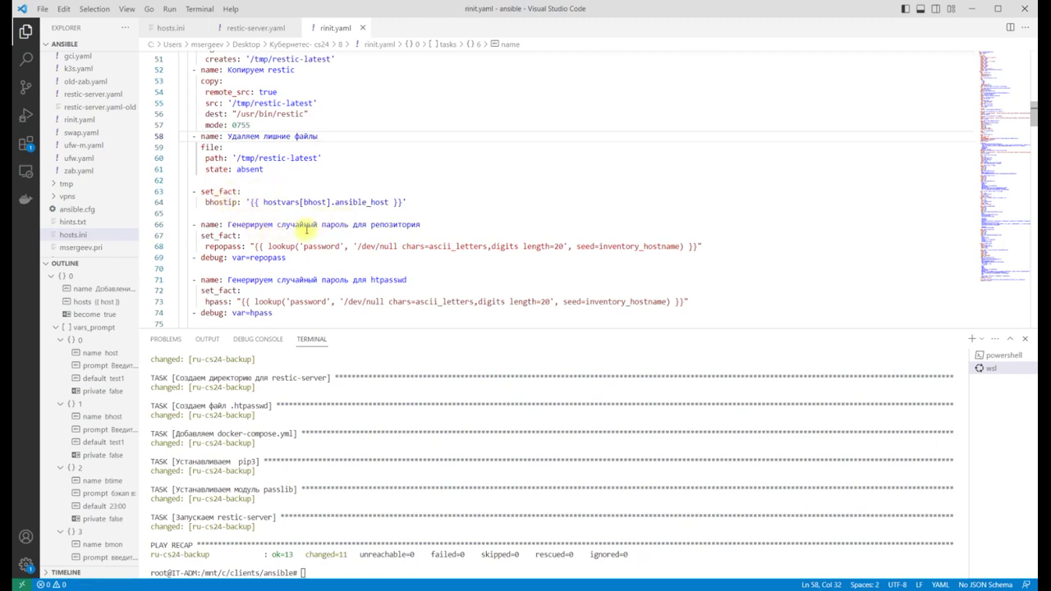
{"action": "scroll", "coordinate": [317, 223], "scroll_direction": "down", "scroll_amount": 1}
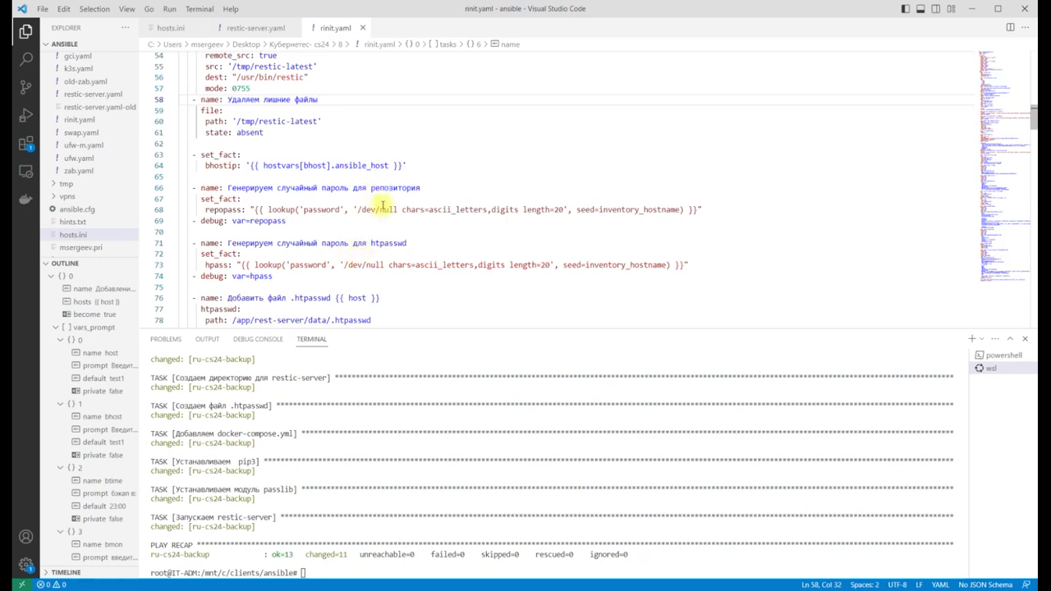
{"action": "scroll", "coordinate": [385, 183], "scroll_direction": "down", "scroll_amount": 1}
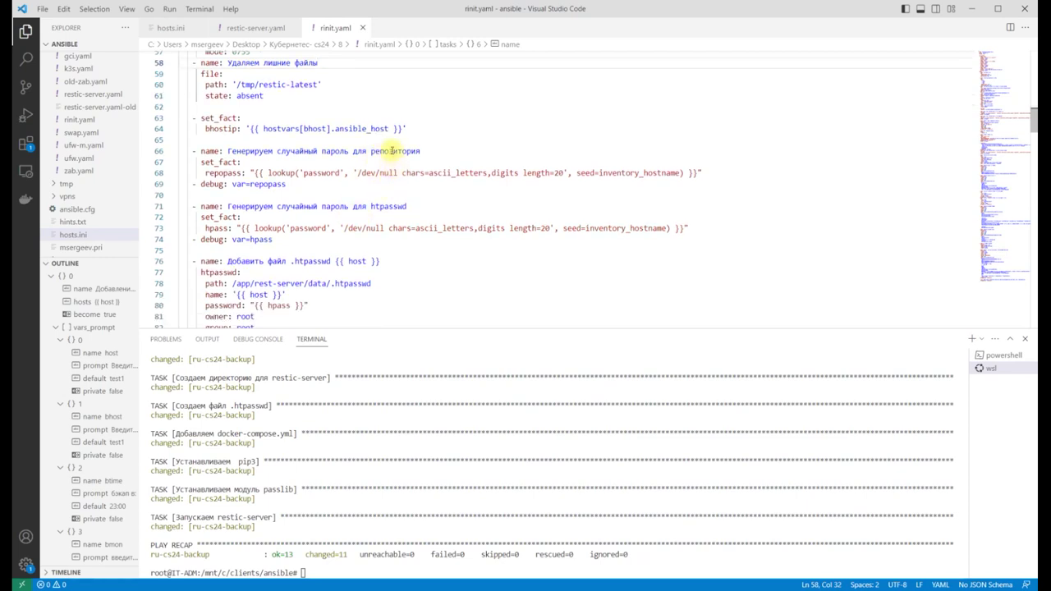
{"action": "scroll", "coordinate": [393, 153], "scroll_direction": "down", "scroll_amount": 1}
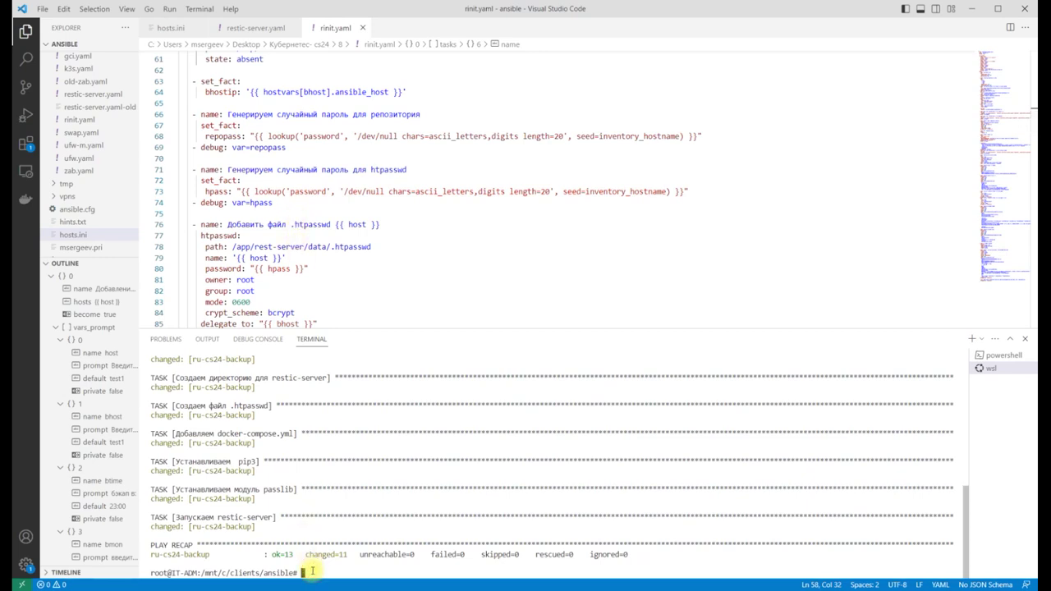
- Examine the task adding the client's .htpasswd entry, including its file path, password variable and file mode
{"action": "left_click", "coordinate": [359, 267]}
{"action": "scroll", "coordinate": [359, 265], "scroll_direction": "down", "scroll_amount": 1}
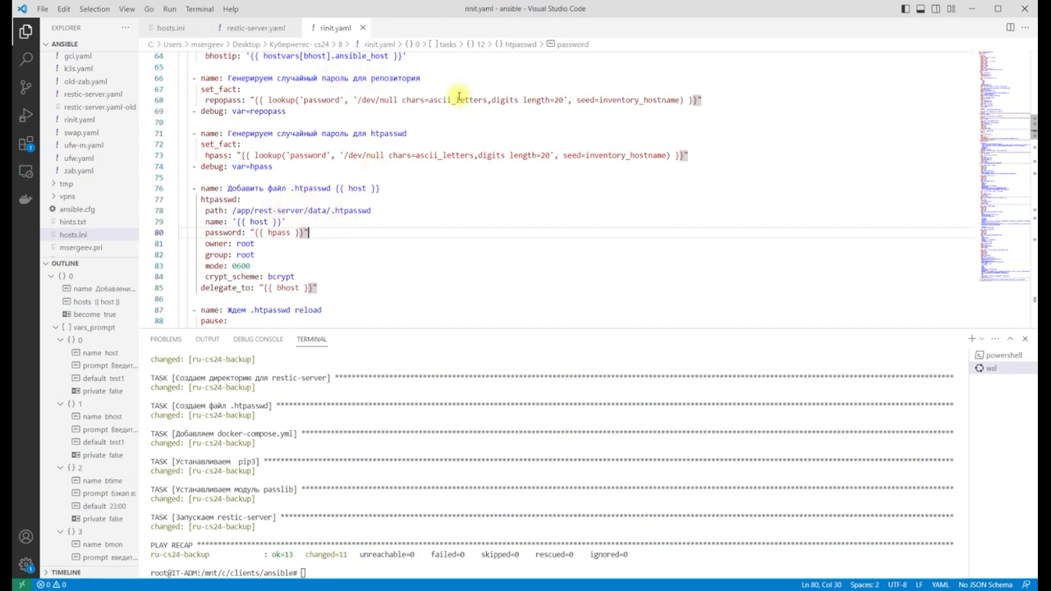
{"action": "scroll", "coordinate": [321, 183], "scroll_direction": "down", "scroll_amount": 1}
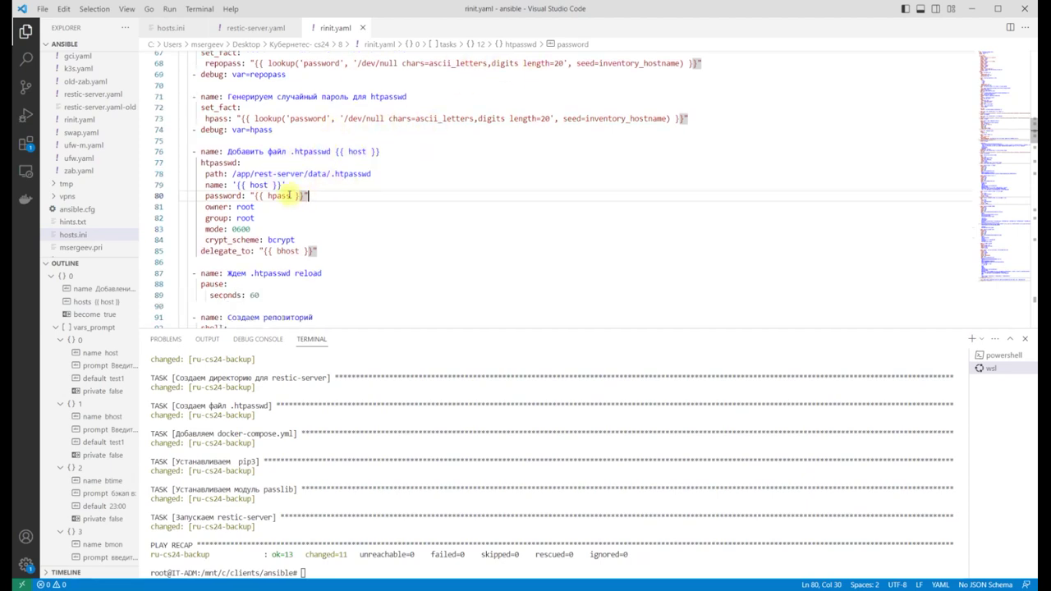
{"action": "left_click_drag", "start_coordinate": [233, 173], "coordinate": [371, 173]}
{"action": "left_click", "coordinate": [374, 173]}
{"action": "left_click_drag", "start_coordinate": [233, 173], "coordinate": [374, 173]}
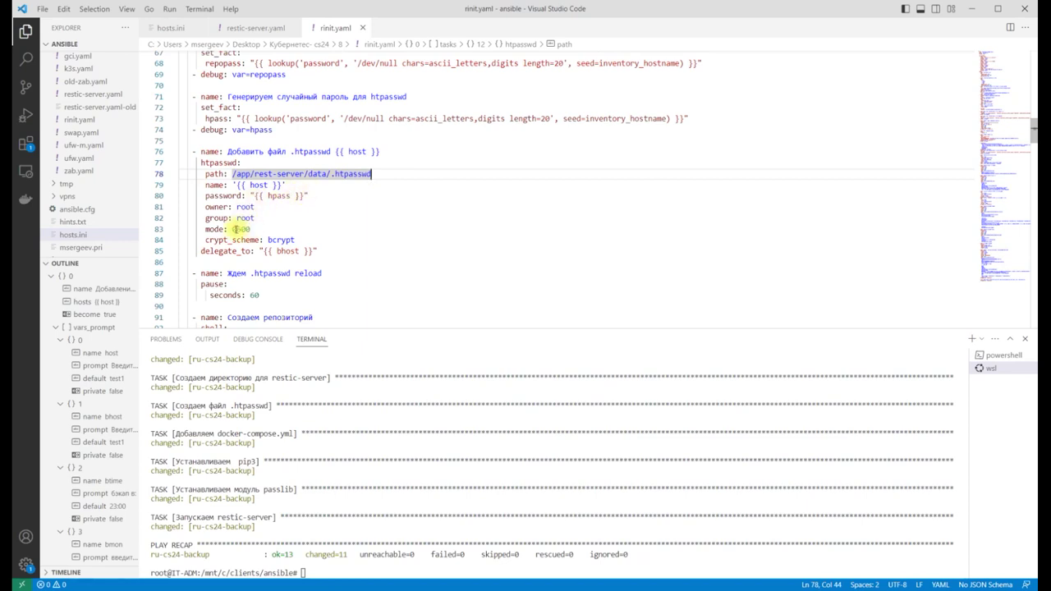
{"action": "double_click", "coordinate": [238, 229]}
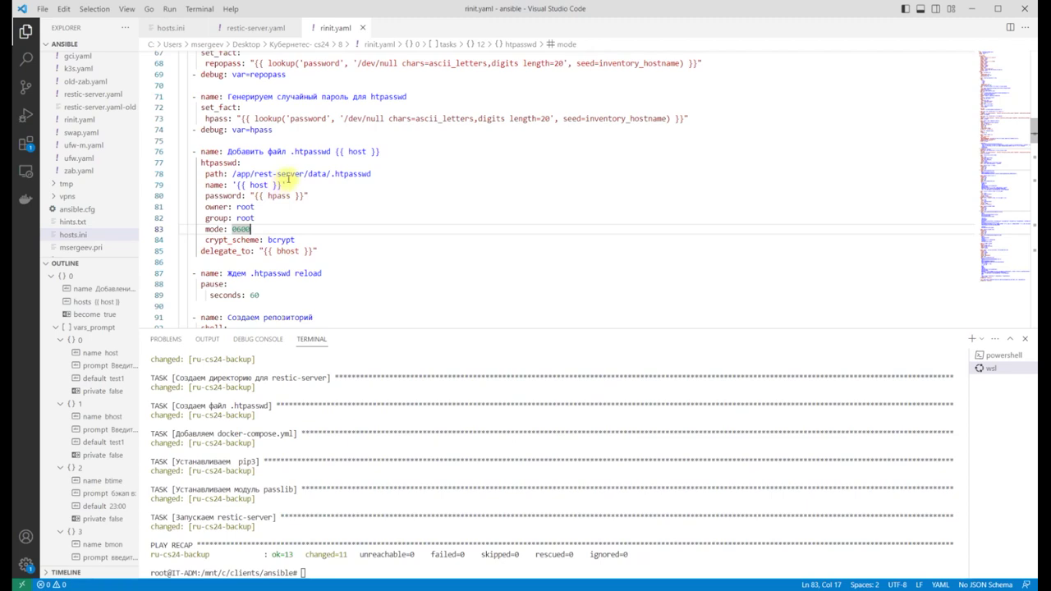
{"action": "scroll", "coordinate": [329, 168], "scroll_direction": "down", "scroll_amount": 1}
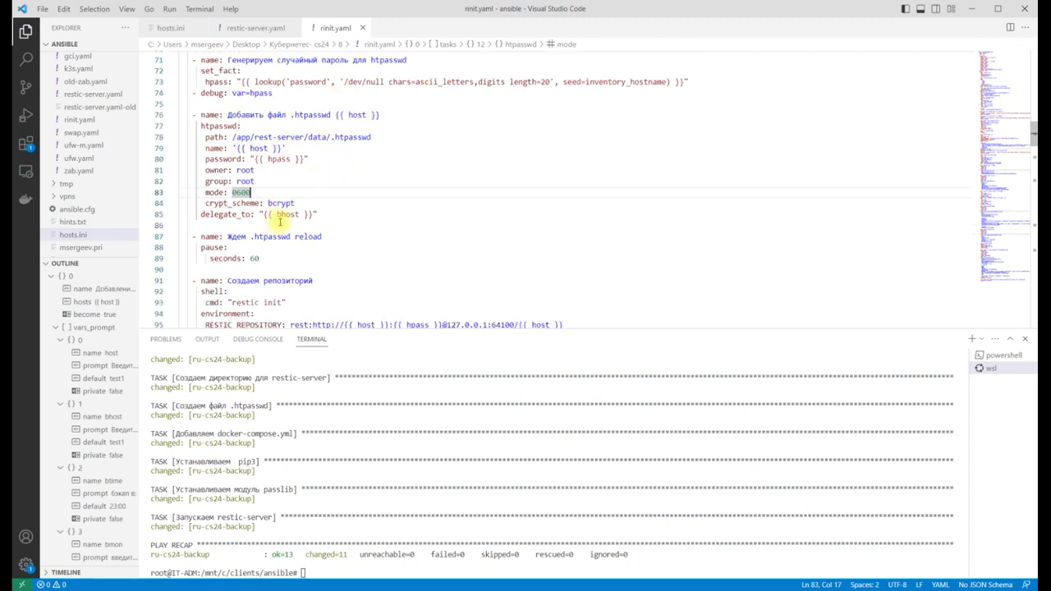
- Examine the .htpasswd reload pause and the repository creation task with its restic init command and environment variables
{"action": "scroll", "coordinate": [251, 227], "scroll_direction": "down", "scroll_amount": 1}
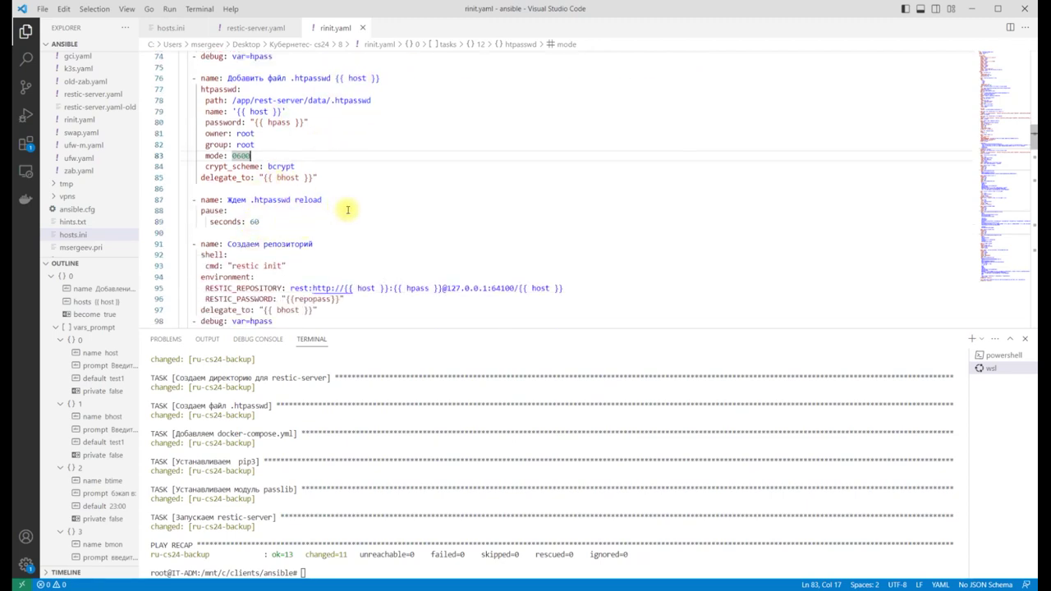
{"action": "scroll", "coordinate": [312, 205], "scroll_direction": "down", "scroll_amount": 1}
{"action": "scroll", "coordinate": [284, 222], "scroll_direction": "down", "scroll_amount": 1}
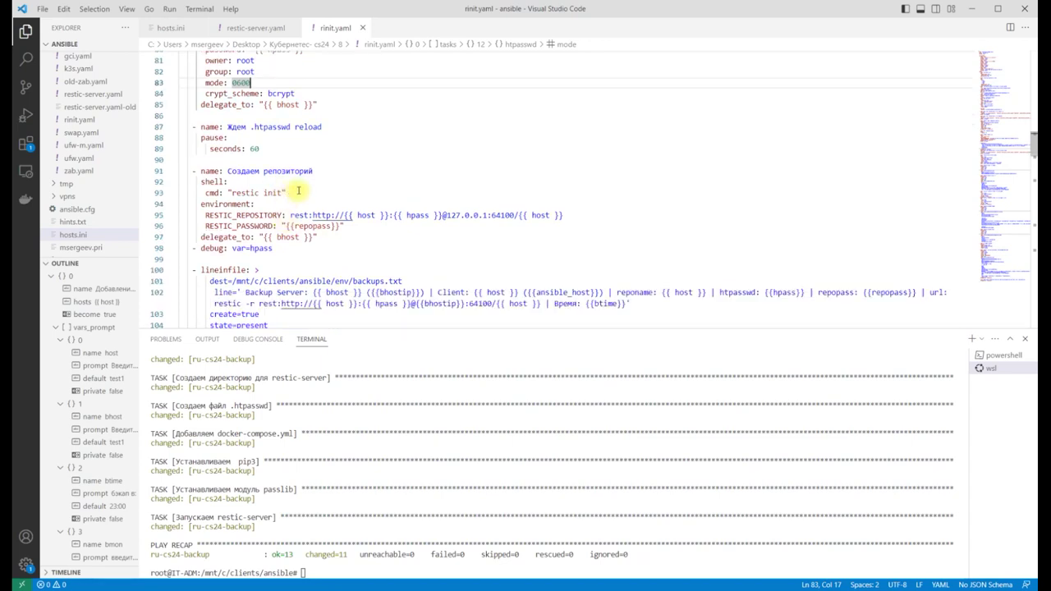
{"action": "left_click_drag", "start_coordinate": [281, 192], "coordinate": [235, 192]}
{"action": "left_click", "coordinate": [234, 192]}
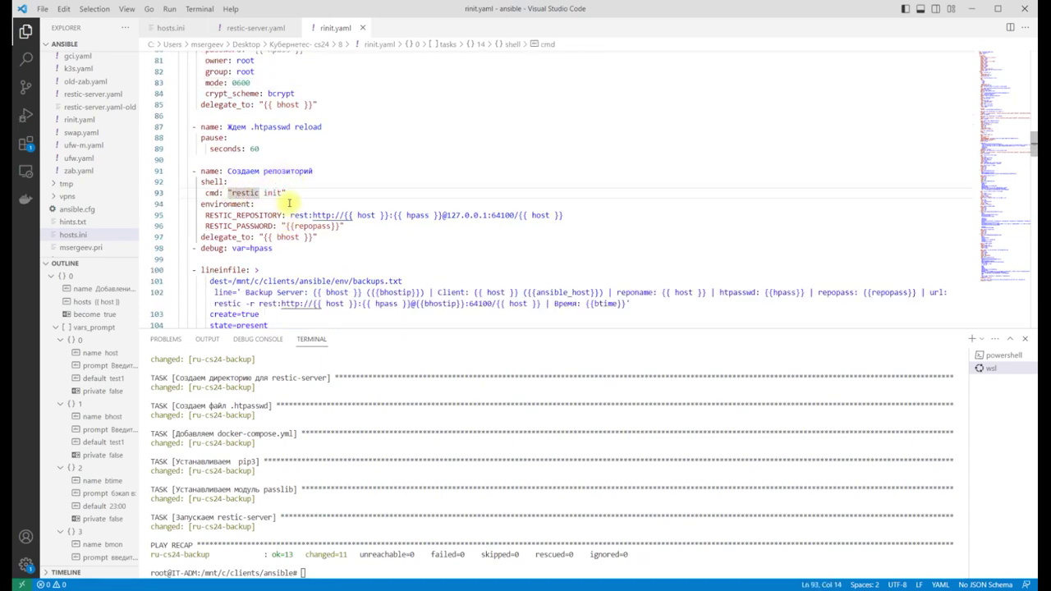
{"action": "left_click", "coordinate": [288, 205]}
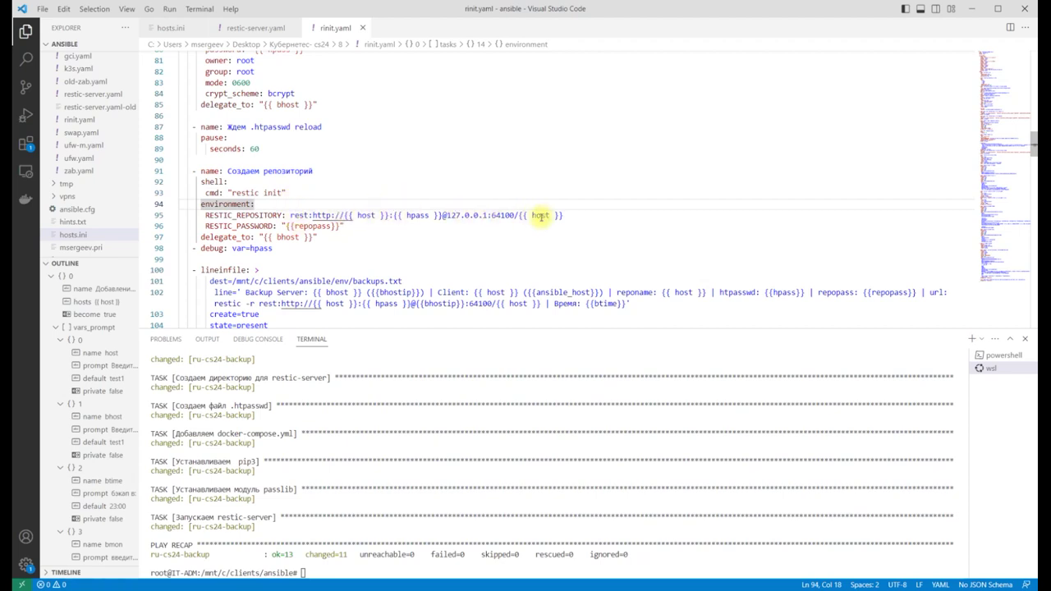
- Examine the destination path of the backups.txt file in the lineinfile task
{"action": "scroll", "coordinate": [468, 194], "scroll_direction": "down", "scroll_amount": 1}
{"action": "scroll", "coordinate": [468, 193], "scroll_direction": "down", "scroll_amount": 1}
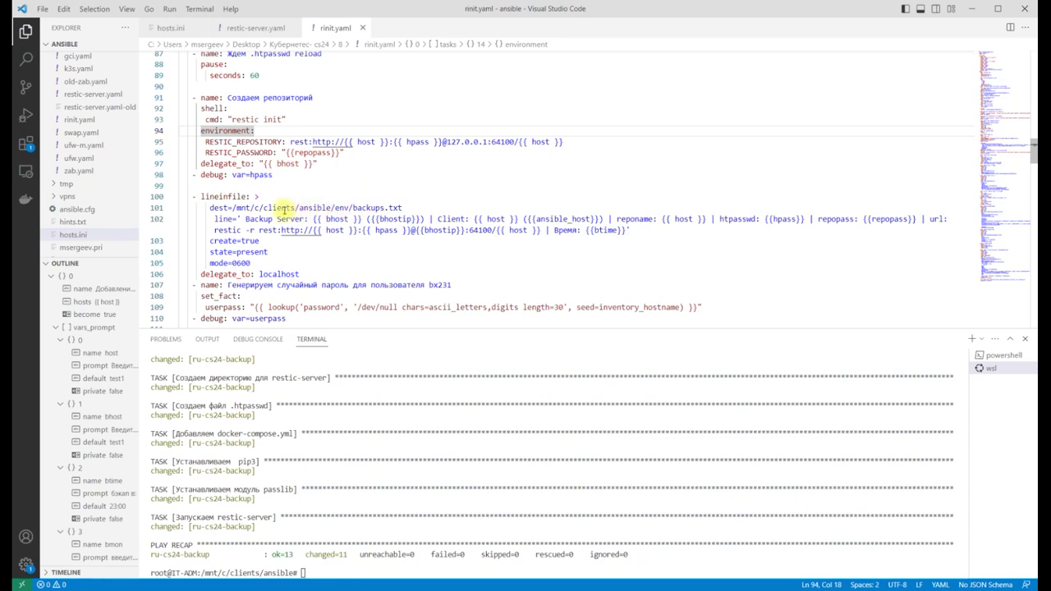
{"action": "left_click_drag", "start_coordinate": [402, 208], "coordinate": [230, 206]}
{"action": "left_click", "coordinate": [237, 208]}
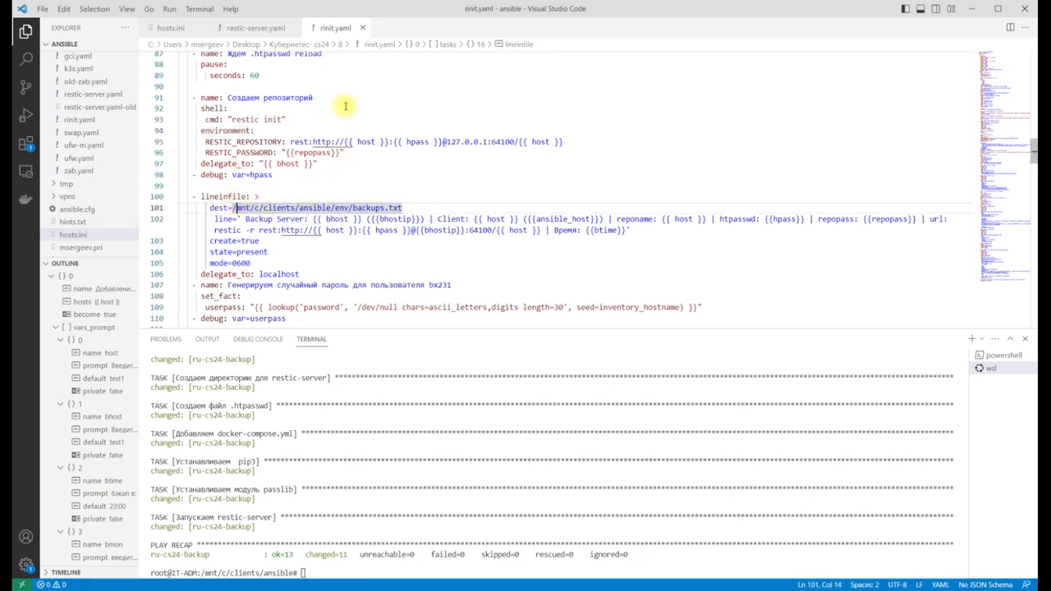
{"action": "left_click", "coordinate": [334, 208], "text": "shift"}
- Examine the record written to backups.txt, from the backup server and client fields through the passwords, URL and backup time
{"action": "left_click", "coordinate": [430, 219]}
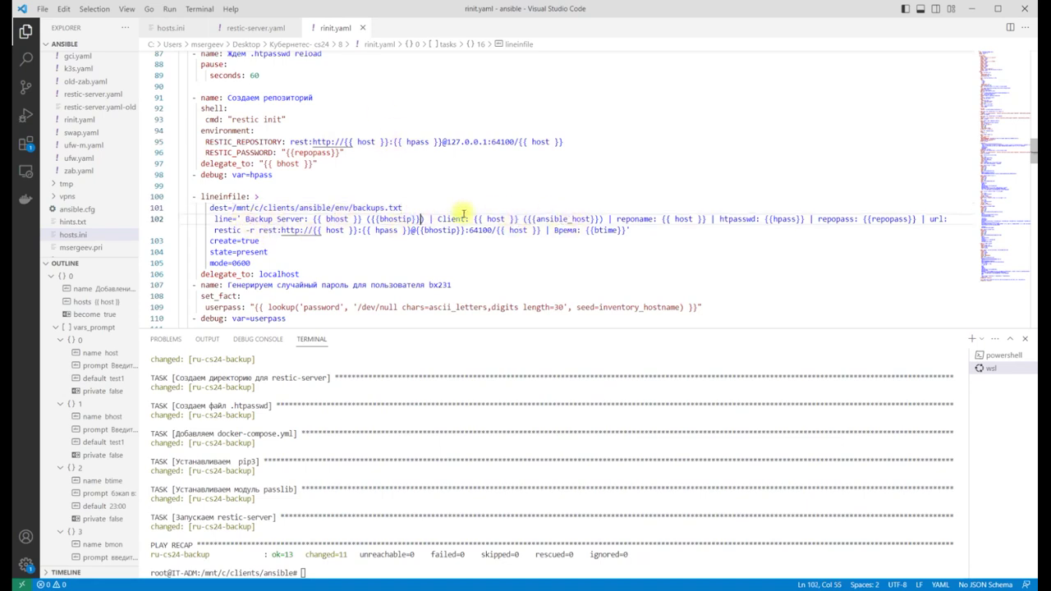
{"action": "left_click_drag", "start_coordinate": [663, 227], "coordinate": [228, 212]}
{"action": "left_click", "coordinate": [249, 219]}
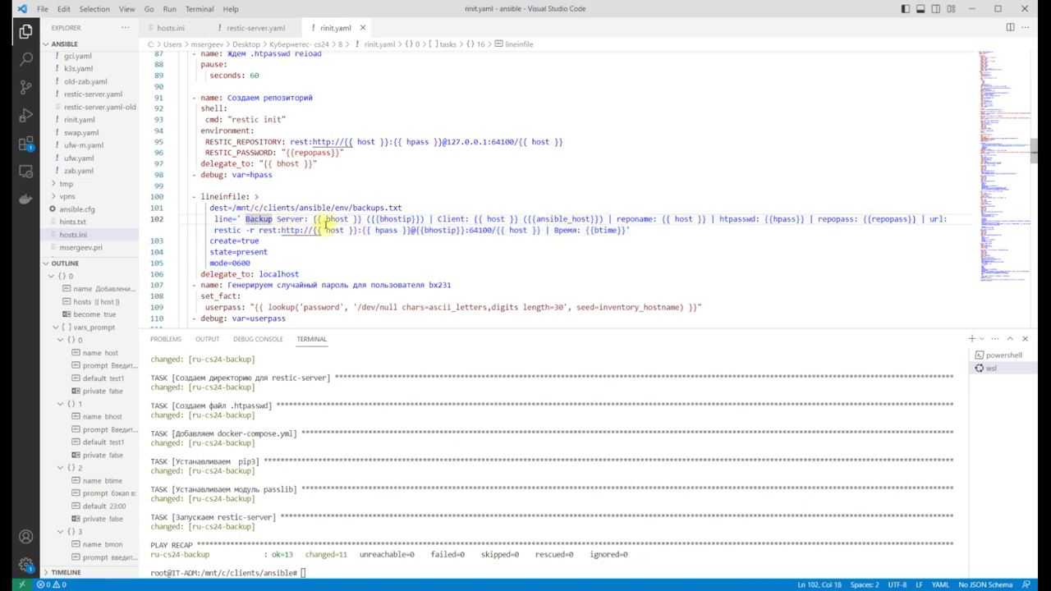
{"action": "left_click", "coordinate": [711, 230]}
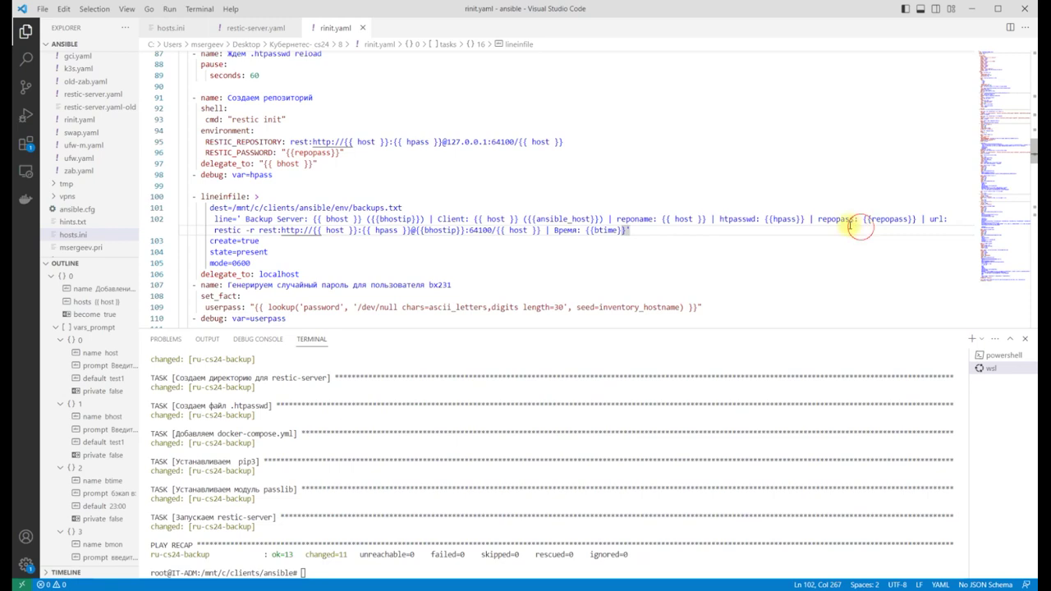
{"action": "left_click", "coordinate": [690, 220]}
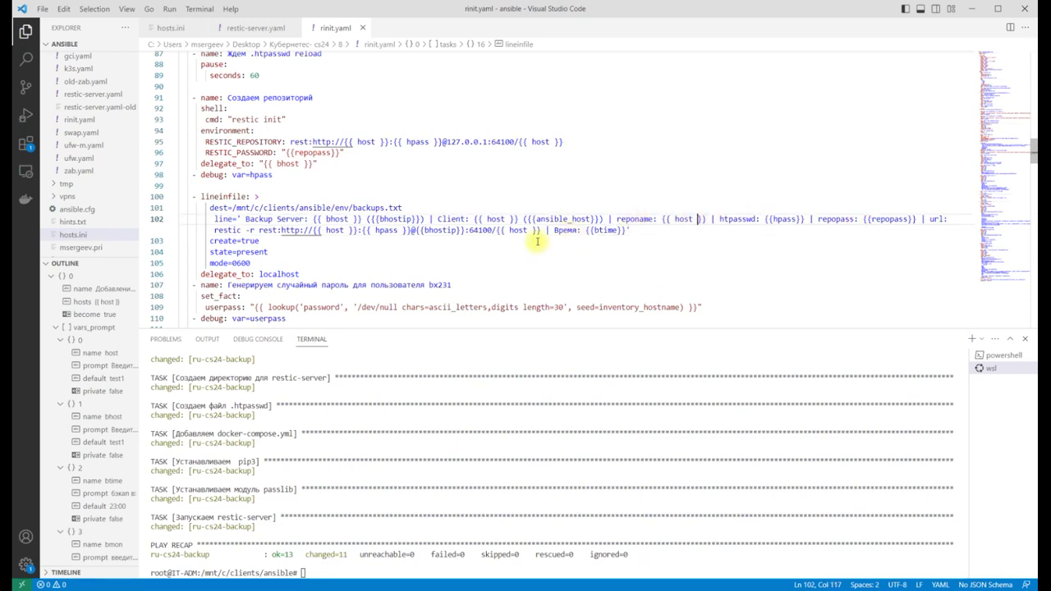
{"action": "left_click_drag", "start_coordinate": [644, 231], "coordinate": [392, 219]}
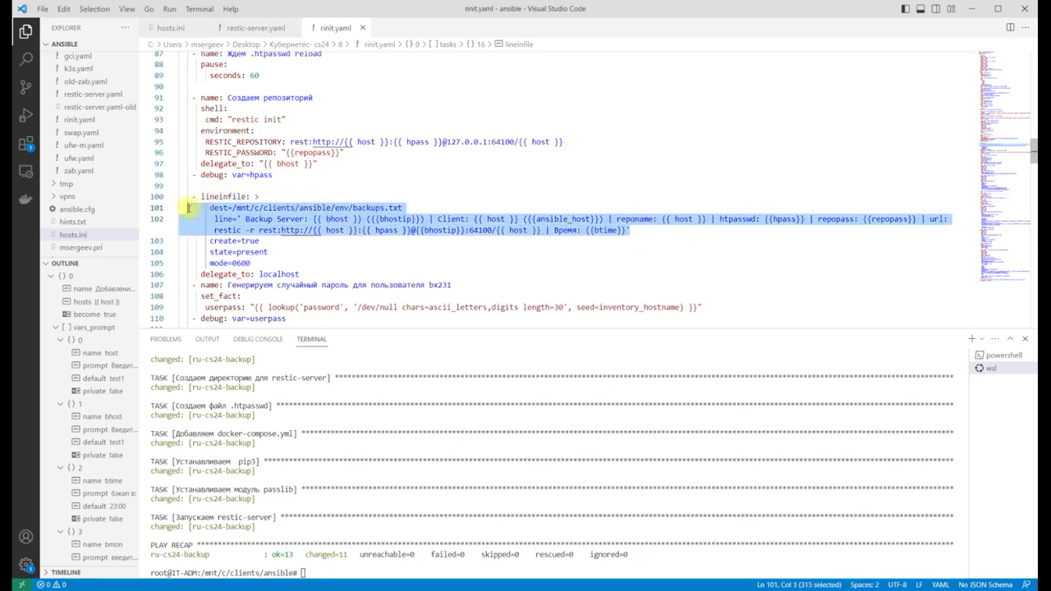
{"action": "left_click", "coordinate": [410, 219]}
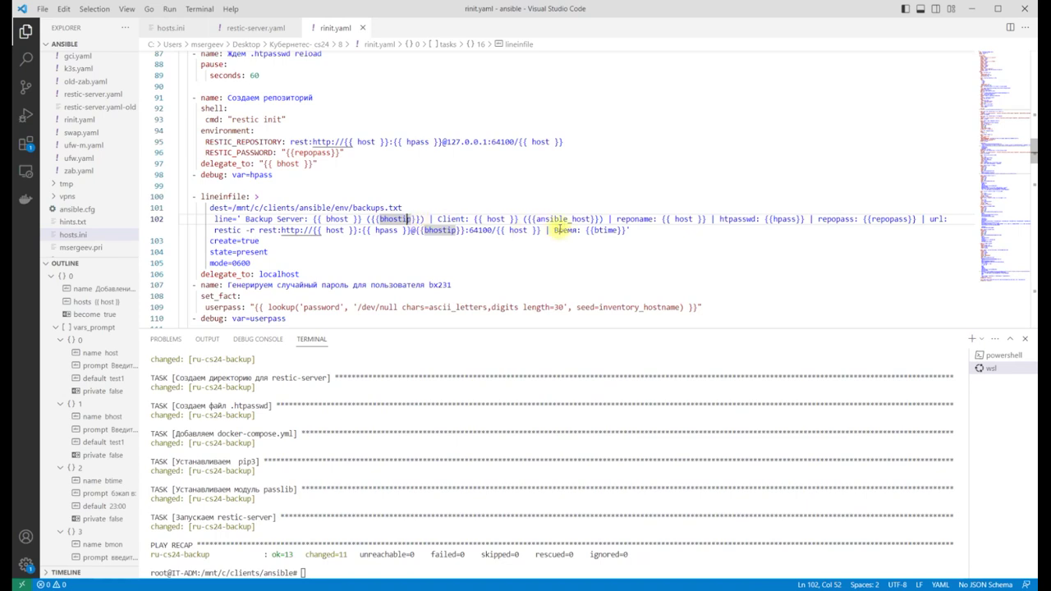
{"action": "left_click", "coordinate": [644, 230]}
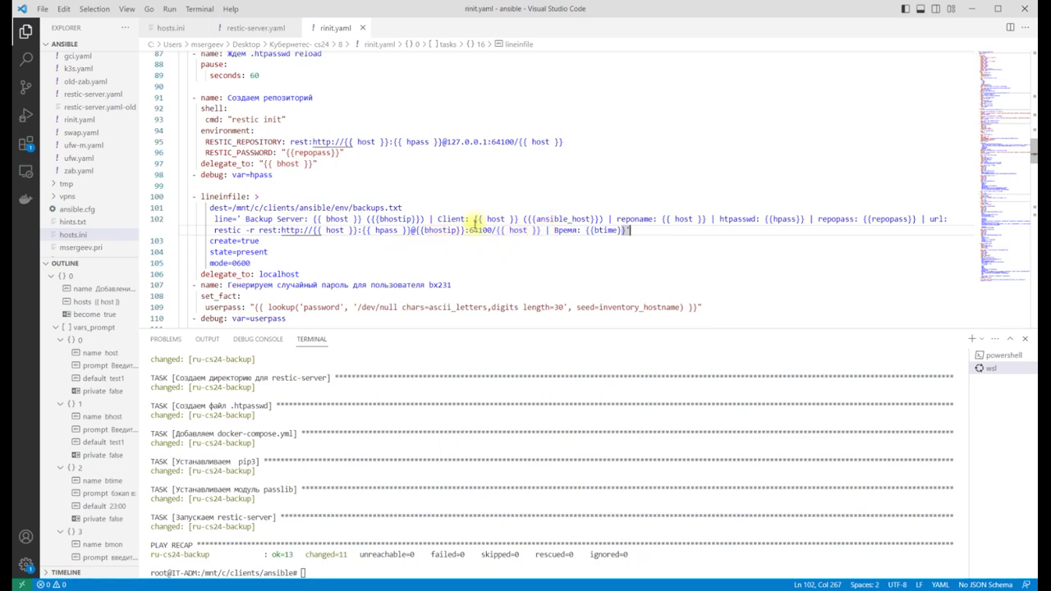
- Examine the task generating a random password for the bx231 user
{"action": "scroll", "coordinate": [353, 216], "scroll_direction": "down", "scroll_amount": 1}
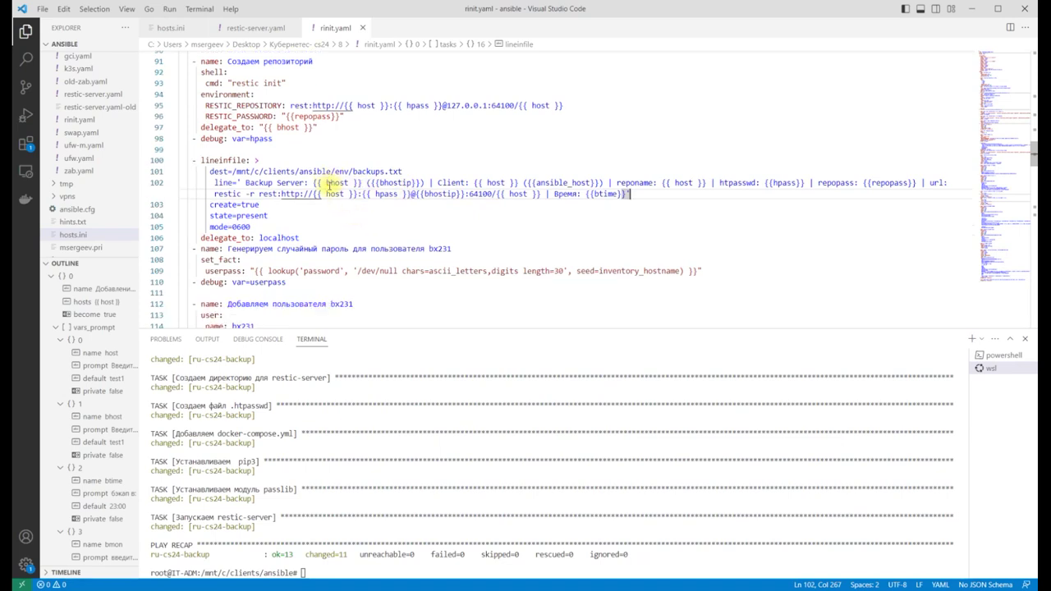
{"action": "scroll", "coordinate": [345, 197], "scroll_direction": "down", "scroll_amount": 1}
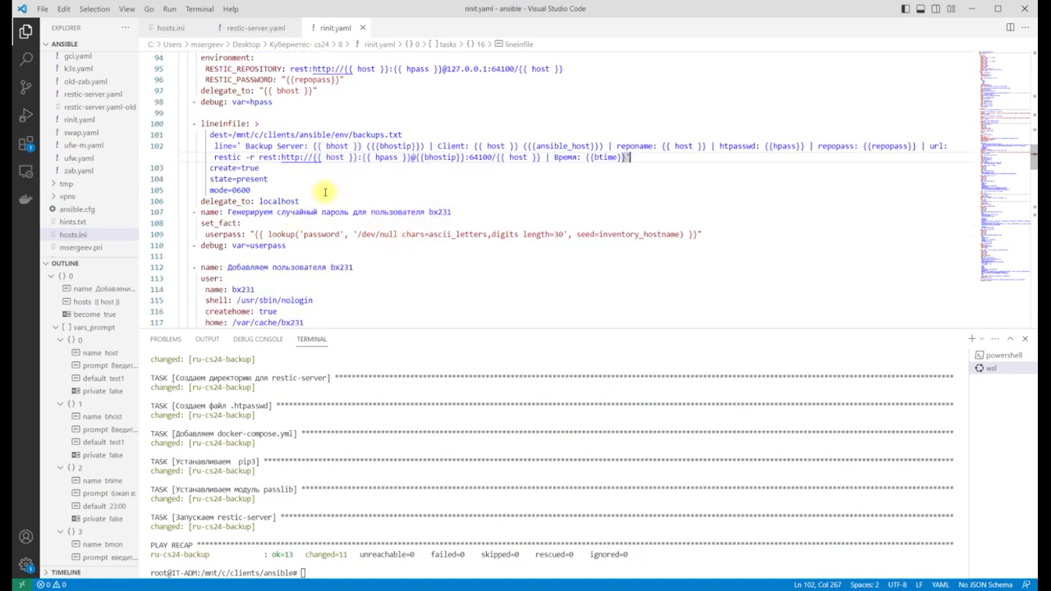
{"action": "left_click", "coordinate": [448, 212]}
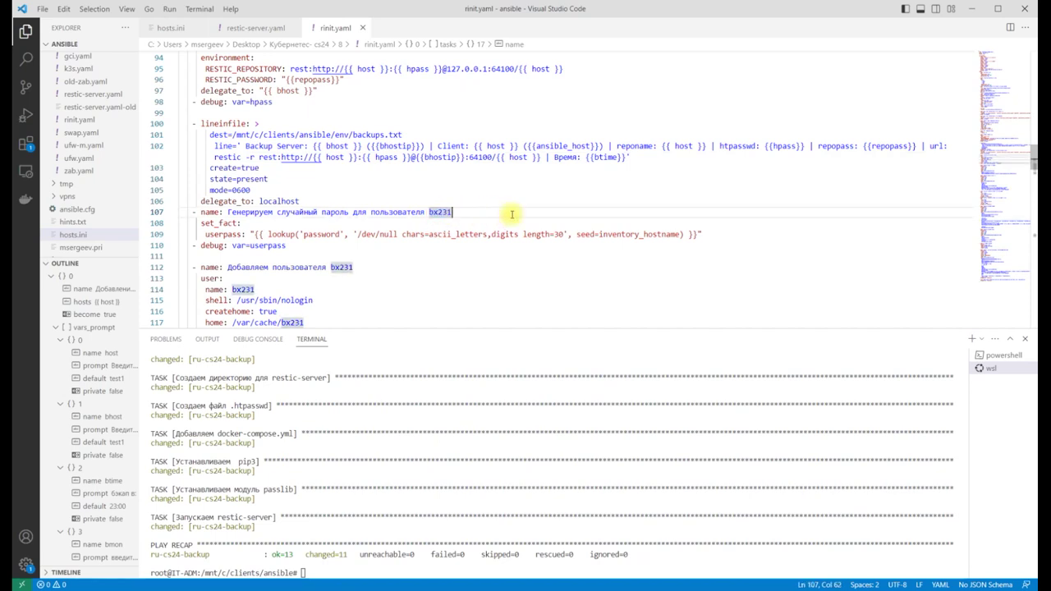
{"action": "key", "text": "Down"}
{"action": "left_click", "coordinate": [449, 213]}
- Examine the shell and home directory settings in the task adding the bx231 user
{"action": "scroll", "coordinate": [394, 230], "scroll_direction": "down", "scroll_amount": 3}
{"action": "left_click_drag", "start_coordinate": [237, 191], "coordinate": [341, 191]}
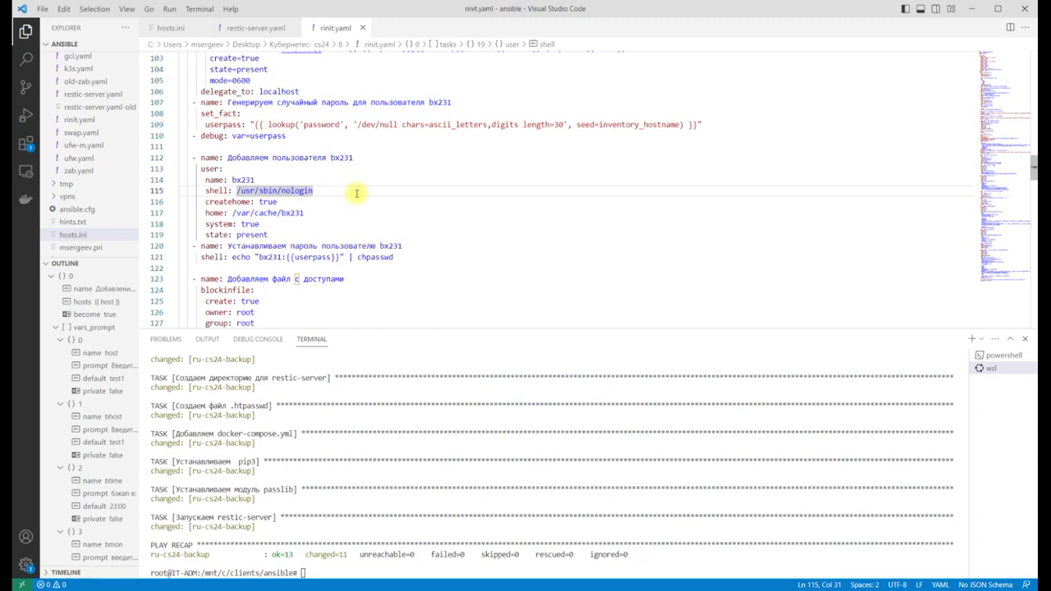
{"action": "left_click_drag", "start_coordinate": [312, 212], "coordinate": [233, 213]}
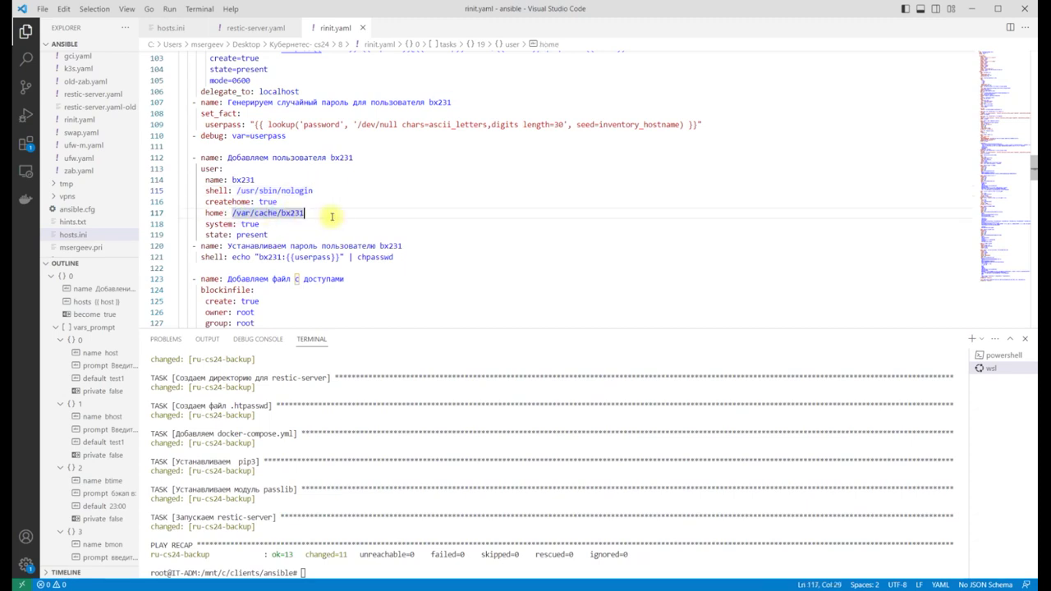
{"action": "left_click", "coordinate": [237, 213]}
{"action": "left_click", "coordinate": [235, 213]}
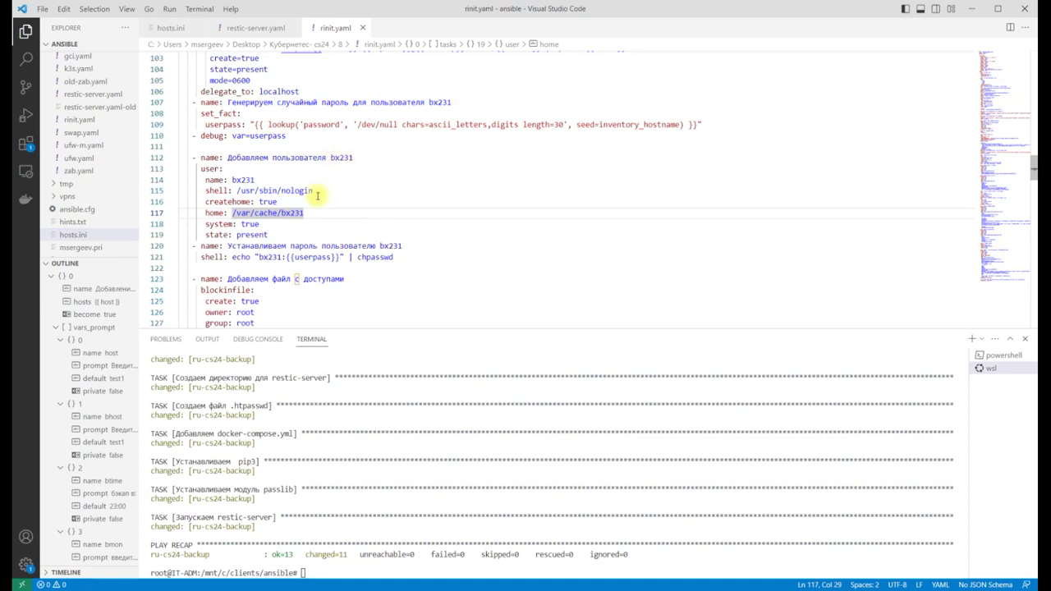
{"action": "left_click", "coordinate": [317, 216]}
- Examine the bx231 password-setting task and the access file task, including its destination /etc/systemd-rest.conf
{"action": "scroll", "coordinate": [333, 206], "scroll_direction": "down", "scroll_amount": 2}
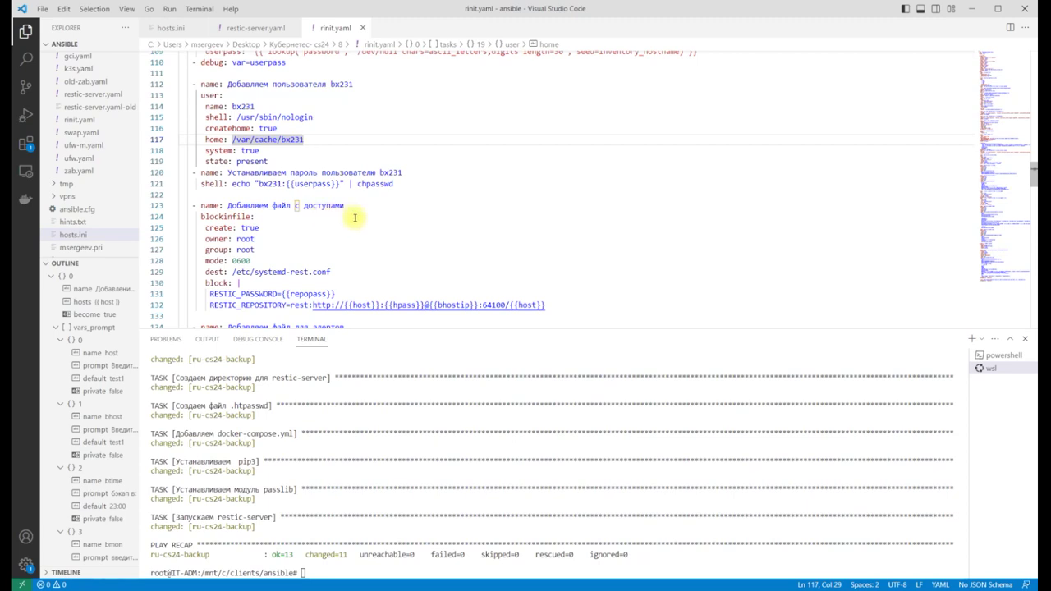
{"action": "scroll", "coordinate": [344, 210], "scroll_direction": "down", "scroll_amount": 1}
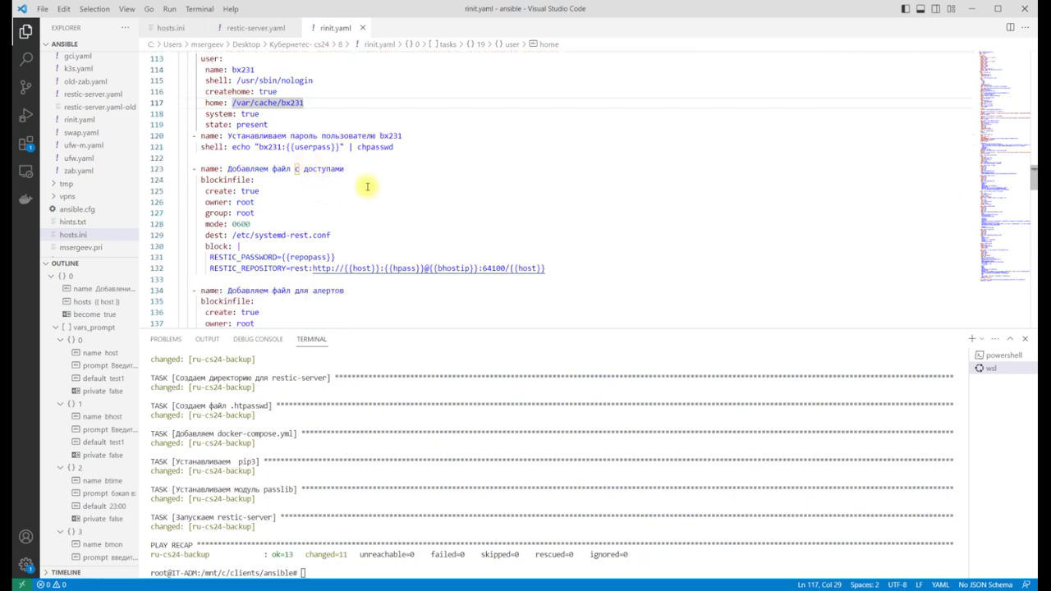
{"action": "scroll", "coordinate": [298, 168], "scroll_direction": "down", "scroll_amount": 1}
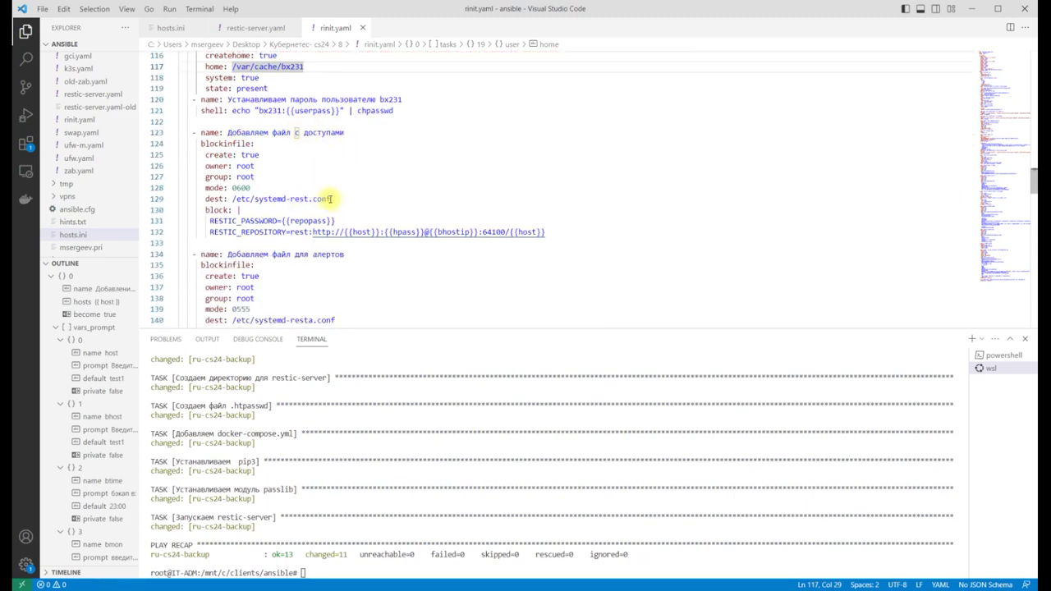
{"action": "left_click_drag", "start_coordinate": [345, 198], "coordinate": [323, 199]}
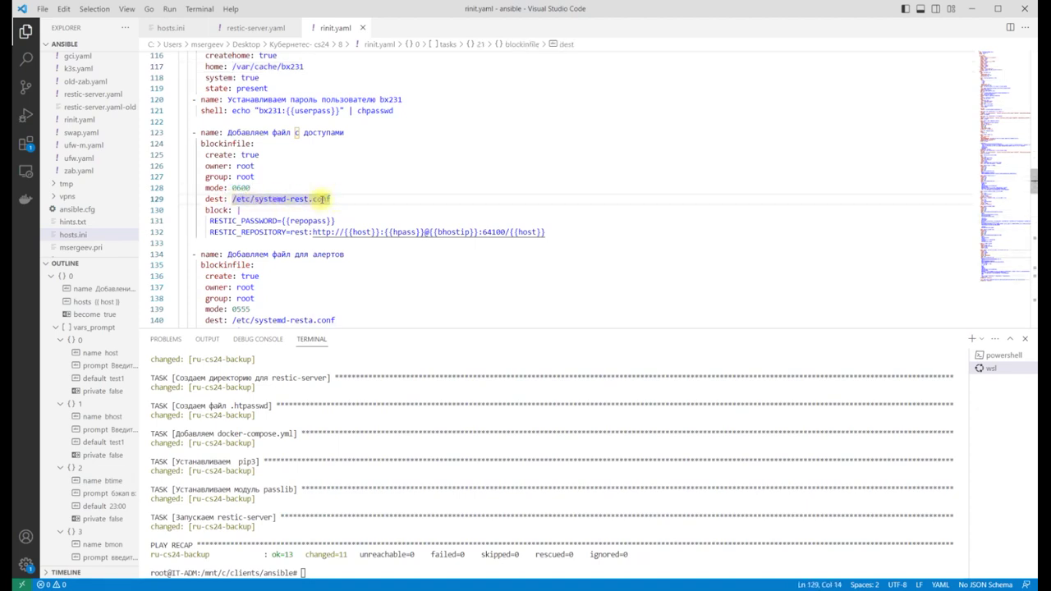
{"action": "left_click", "coordinate": [303, 199]}
{"action": "left_click", "coordinate": [274, 199]}
{"action": "left_click", "coordinate": [313, 201]}
{"action": "left_click", "coordinate": [268, 199]}
- Examine the alert file task for /etc/systemd-resta.conf and compare it with the access file task above
{"action": "scroll", "coordinate": [319, 176], "scroll_direction": "down", "scroll_amount": 3}
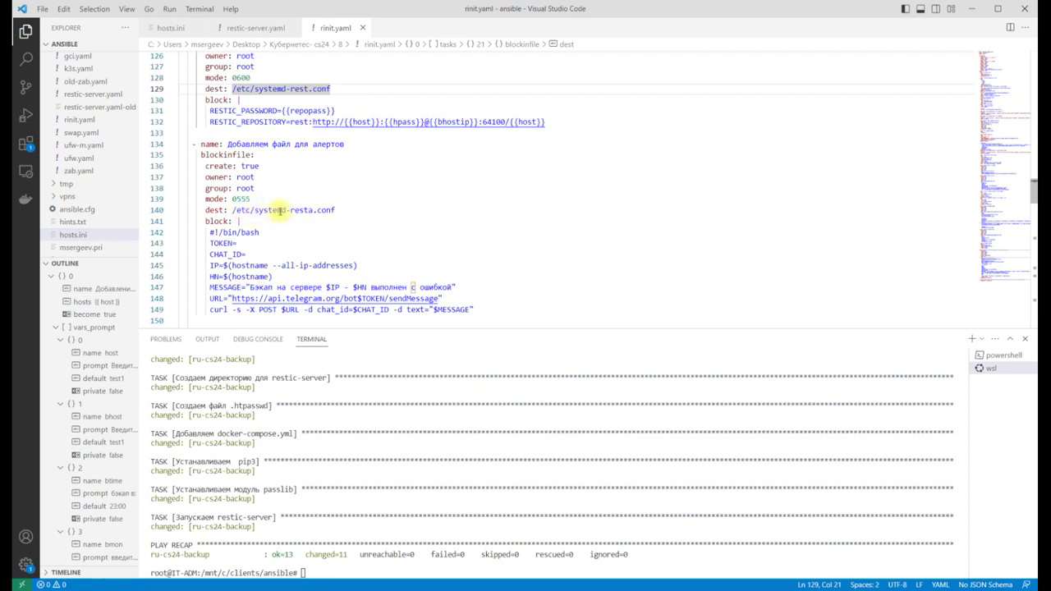
{"action": "scroll", "coordinate": [279, 205], "scroll_direction": "down", "scroll_amount": 1}
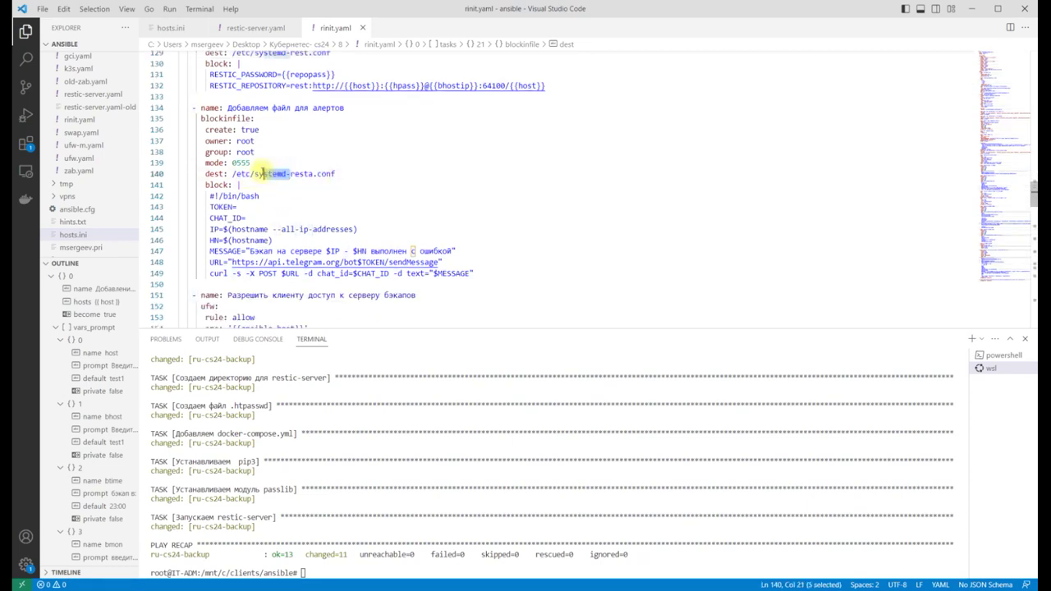
{"action": "left_click_drag", "start_coordinate": [254, 174], "coordinate": [277, 174]}
{"action": "left_click", "coordinate": [280, 174]}
{"action": "scroll", "coordinate": [281, 169], "scroll_direction": "up", "scroll_amount": 3}
{"action": "scroll", "coordinate": [304, 238], "scroll_direction": "down", "scroll_amount": 2}
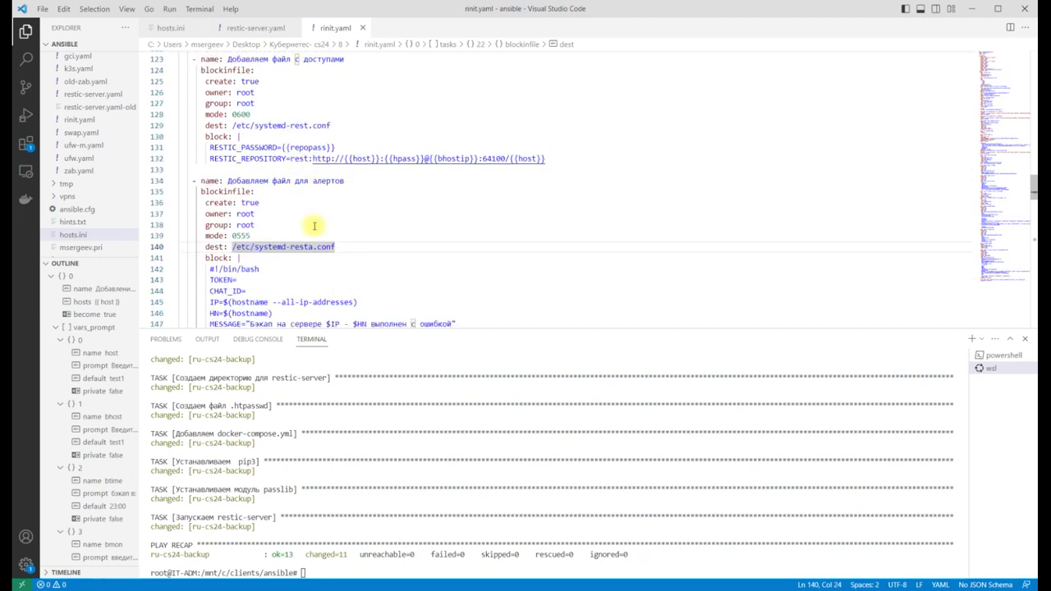
- Examine the alert script's TOKEN and CHAT_ID lines and Telegram message in the alert file task
{"action": "scroll", "coordinate": [303, 246], "scroll_direction": "down", "scroll_amount": 1}
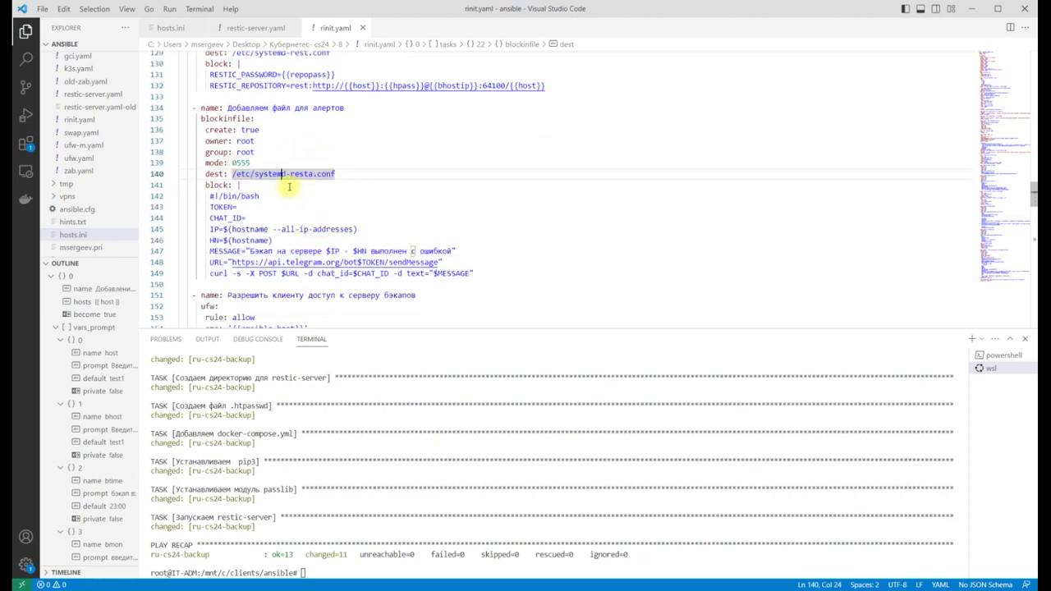
{"action": "left_click", "coordinate": [251, 209]}
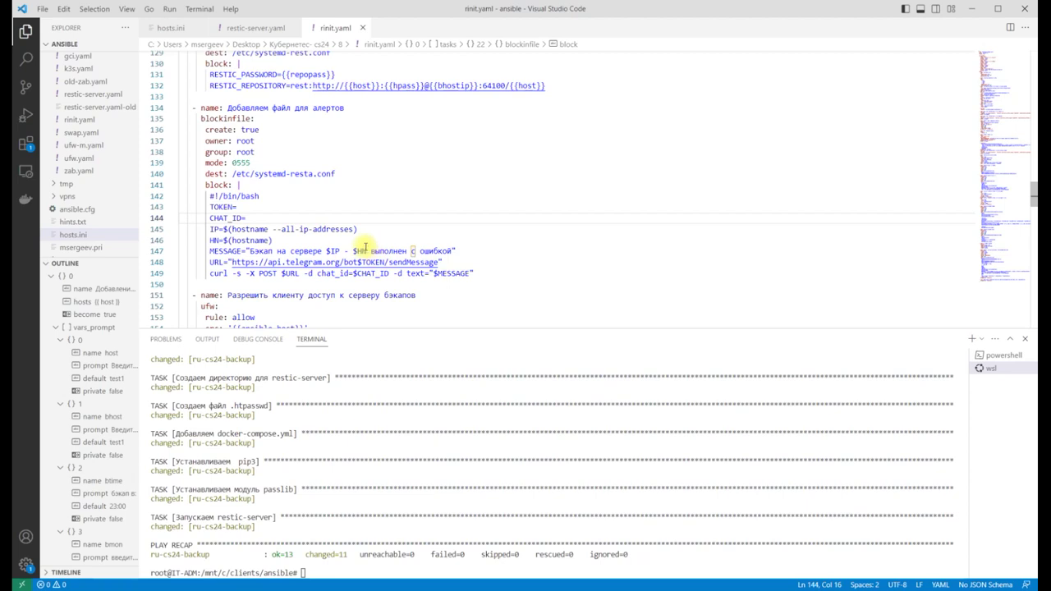
{"action": "scroll", "coordinate": [362, 228], "scroll_direction": "down", "scroll_amount": 5}
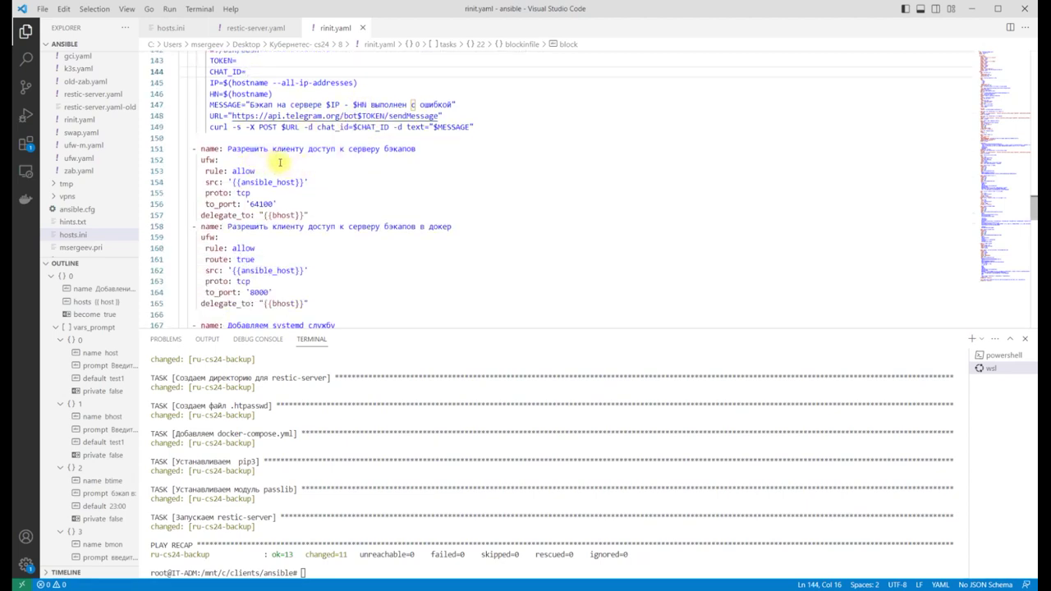
- Look up the ru-cs24-site and ru-cs24-backup host entries in hosts.ini
{"action": "left_click", "coordinate": [172, 27]}
{"action": "left_click", "coordinate": [236, 126]}
{"action": "left_click_drag", "start_coordinate": [233, 93], "coordinate": [178, 93]}
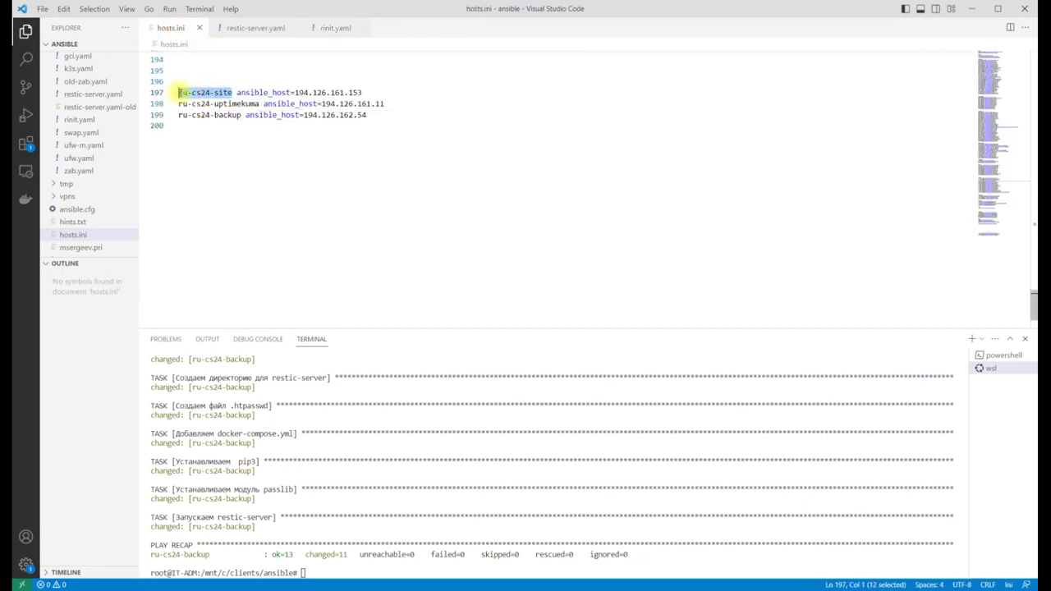
{"action": "double_click", "coordinate": [229, 115]}
{"action": "left_click_drag", "start_coordinate": [243, 115], "coordinate": [178, 115]}
- Examine the ansible_host source, allow rule and port 64100 in rinit.yaml's ufw task for client access to the backup server
{"action": "left_click", "coordinate": [333, 28]}
{"action": "left_click", "coordinate": [285, 182]}
{"action": "double_click", "coordinate": [285, 181]}
{"action": "key", "text": "Up"}
{"action": "key", "text": "ctrl+d"}
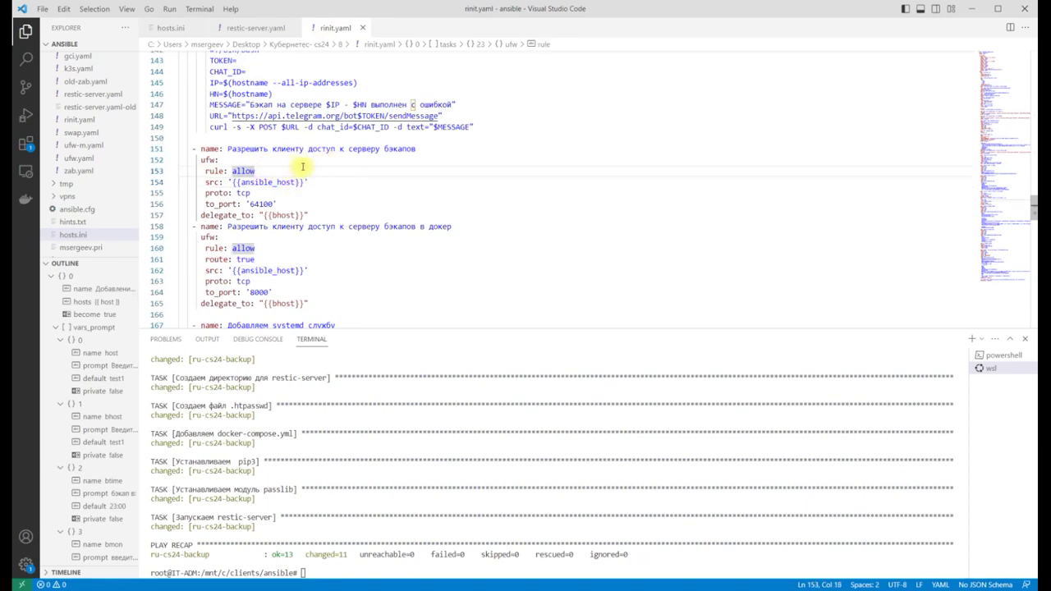
{"action": "left_click_drag", "start_coordinate": [274, 204], "coordinate": [256, 204]}
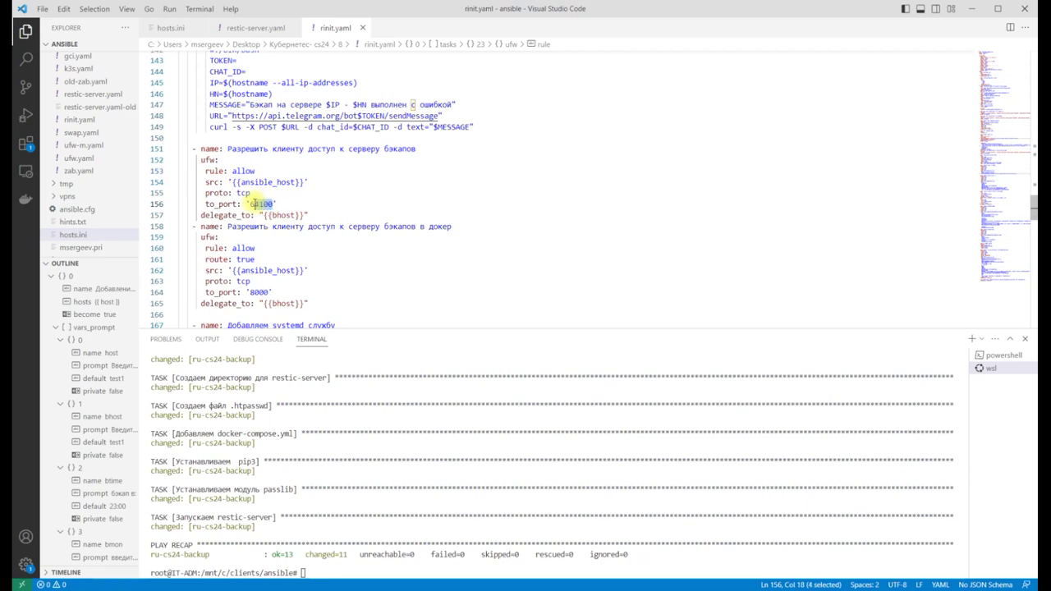
{"action": "left_click", "coordinate": [255, 204]}
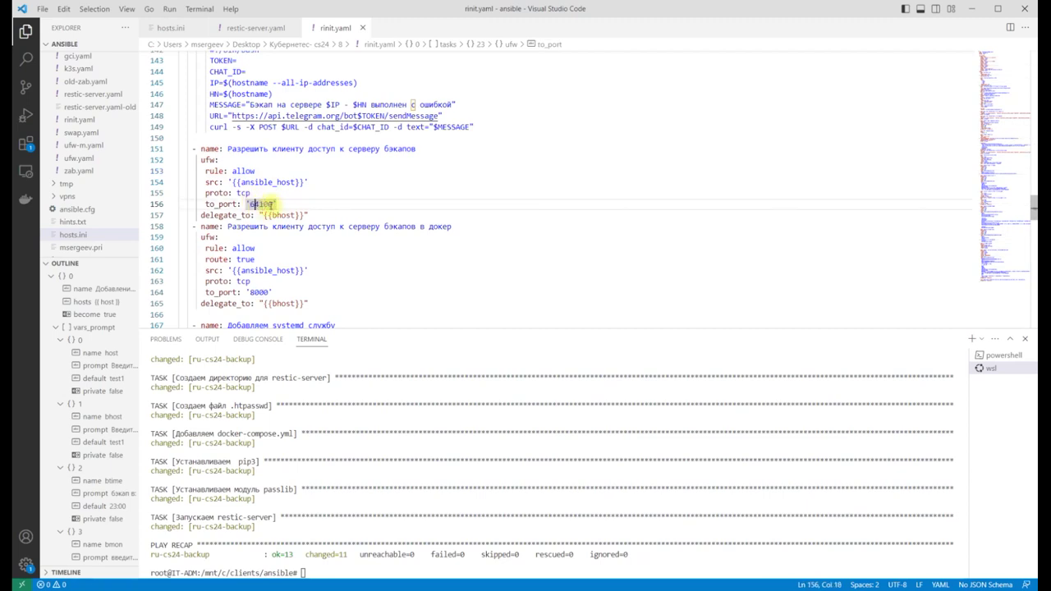
{"action": "left_click_drag", "start_coordinate": [274, 204], "coordinate": [255, 204]}
{"action": "left_click", "coordinate": [250, 203]}
- Compare the site and backup hosts in hosts.ini with port 64100 in rinit.yaml's client access rule
{"action": "left_click", "coordinate": [171, 28]}
{"action": "left_click_drag", "start_coordinate": [233, 92], "coordinate": [178, 92]}
{"action": "left_click", "coordinate": [293, 115]}
{"action": "left_click_drag", "start_coordinate": [232, 115], "coordinate": [196, 114]}
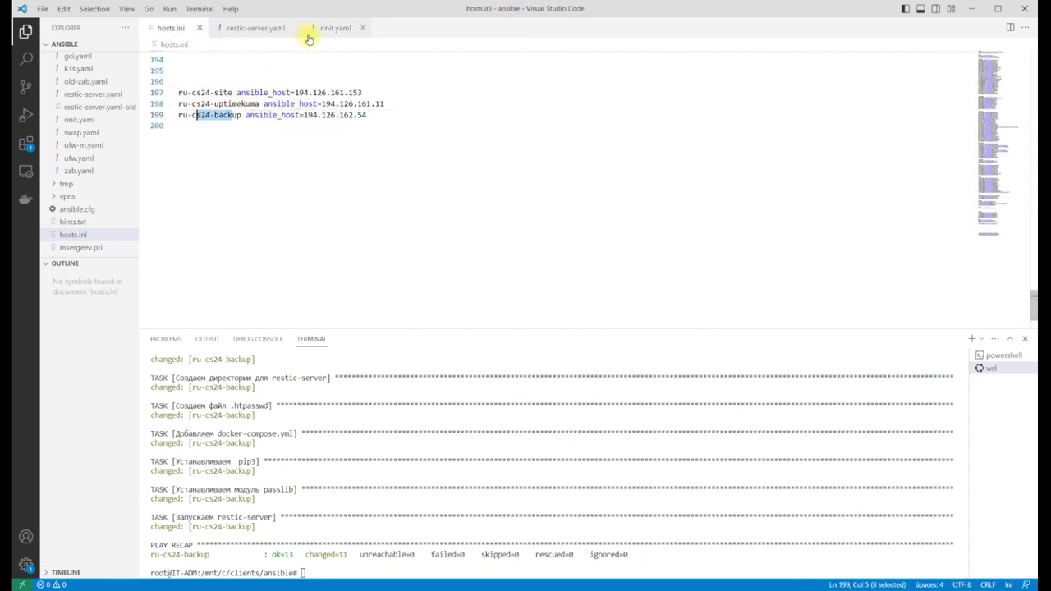
{"action": "left_click", "coordinate": [335, 28]}
{"action": "double_click", "coordinate": [264, 203]}
- Review the ru-cs24-site, ru-cs24-uptimekuma and ru-cs24-backup entries in hosts.ini
{"action": "left_click", "coordinate": [174, 28]}
{"action": "left_click", "coordinate": [271, 130]}
{"action": "left_click_drag", "start_coordinate": [178, 92], "coordinate": [234, 93]}
{"action": "left_click", "coordinate": [232, 104]}
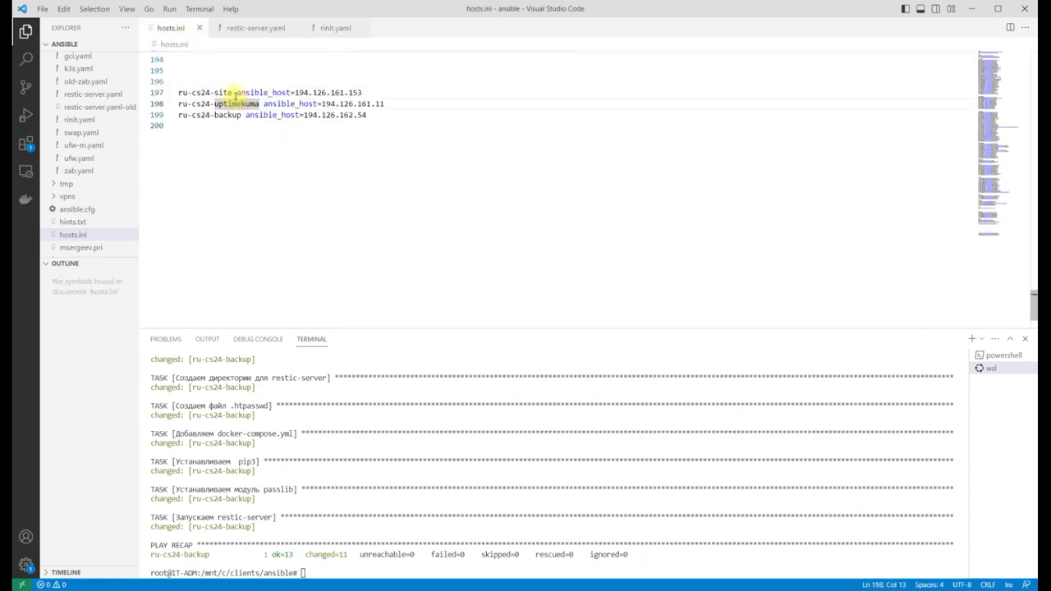
{"action": "left_click", "coordinate": [212, 115]}
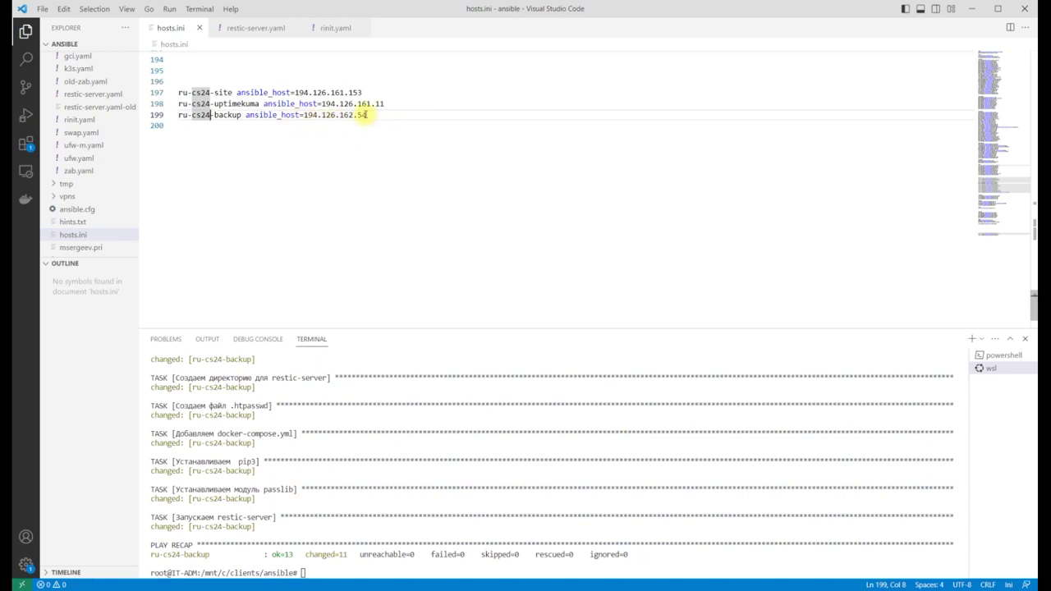
- Examine the ufw task in rinit.yaml that routes client access to the backup server in Docker on port 8000
{"action": "left_click", "coordinate": [327, 28]}
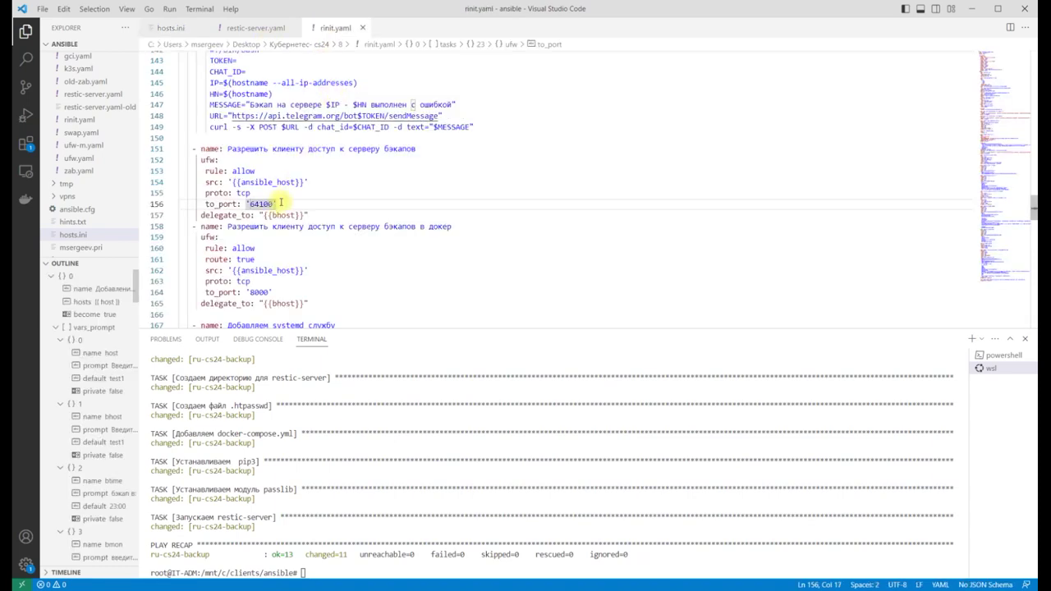
{"action": "scroll", "coordinate": [280, 203], "scroll_direction": "down", "scroll_amount": 2}
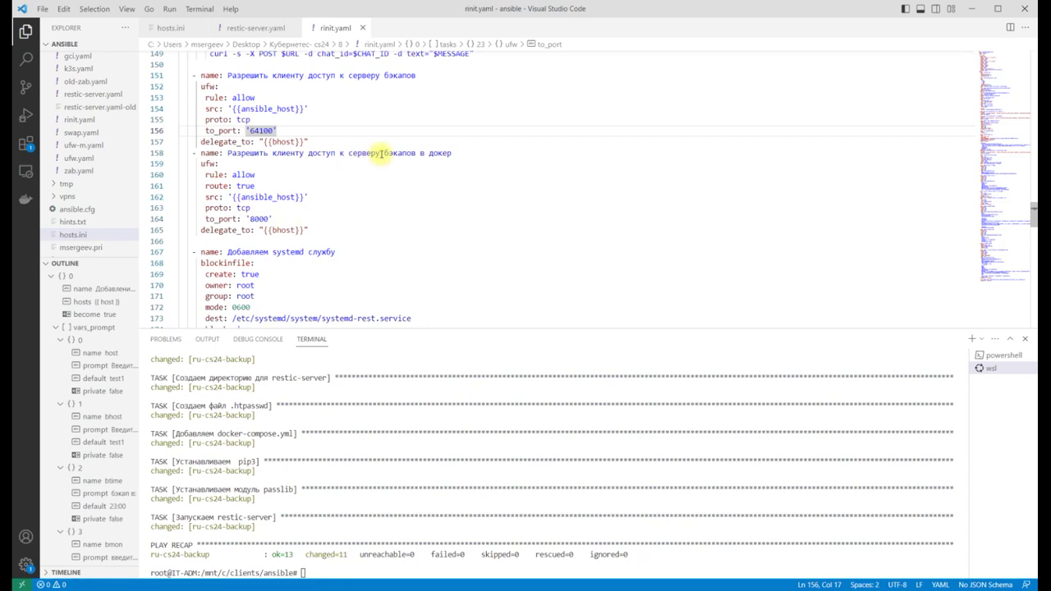
{"action": "left_click_drag", "start_coordinate": [259, 219], "coordinate": [269, 218]}
{"action": "key", "text": "Left"}
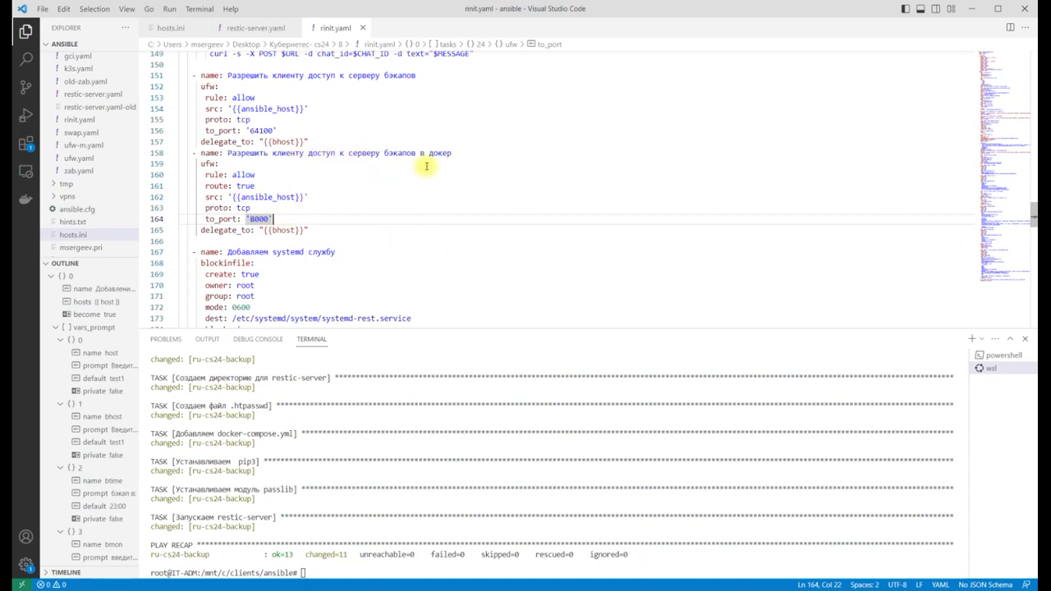
{"action": "scroll", "coordinate": [383, 183], "scroll_direction": "down", "scroll_amount": 2}
{"action": "scroll", "coordinate": [334, 159], "scroll_direction": "down", "scroll_amount": 1}
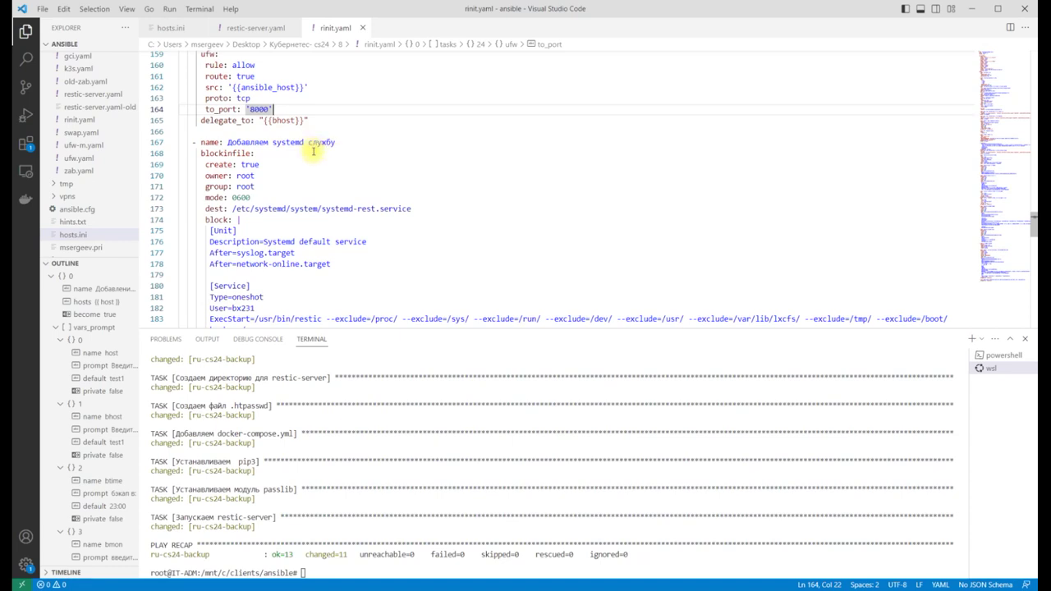
- Examine the destination /etc/systemd/system/systemd-rest.service in the task adding the systemd service
{"action": "scroll", "coordinate": [313, 151], "scroll_direction": "down", "scroll_amount": 2}
{"action": "left_click_drag", "start_coordinate": [432, 135], "coordinate": [314, 136]}
{"action": "left_click", "coordinate": [234, 135]}
{"action": "left_click", "coordinate": [344, 136]}
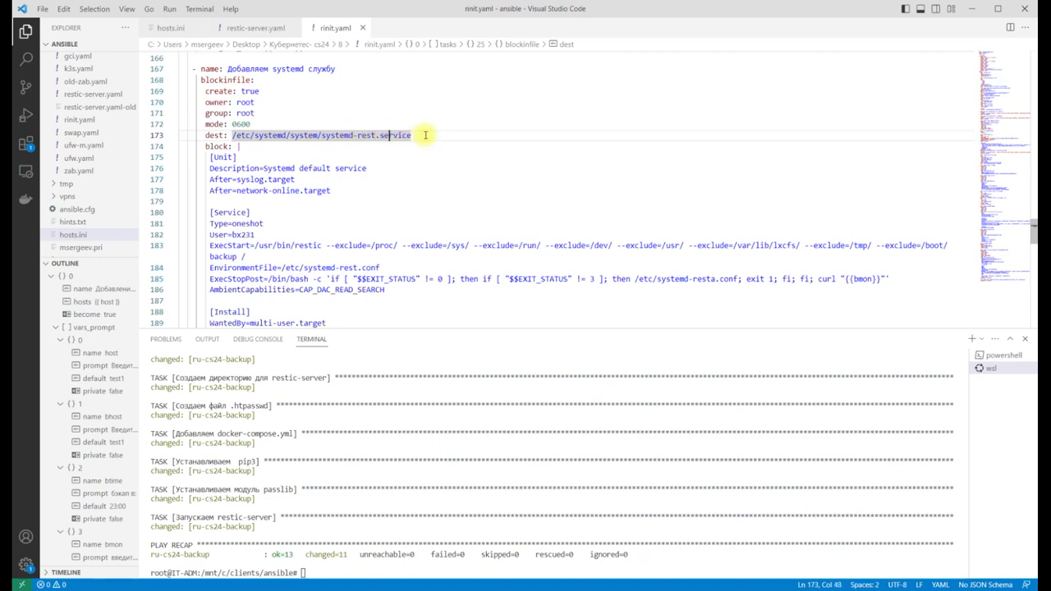
{"action": "left_click_drag", "start_coordinate": [412, 136], "coordinate": [322, 135]}
{"action": "left_click", "coordinate": [322, 135]}
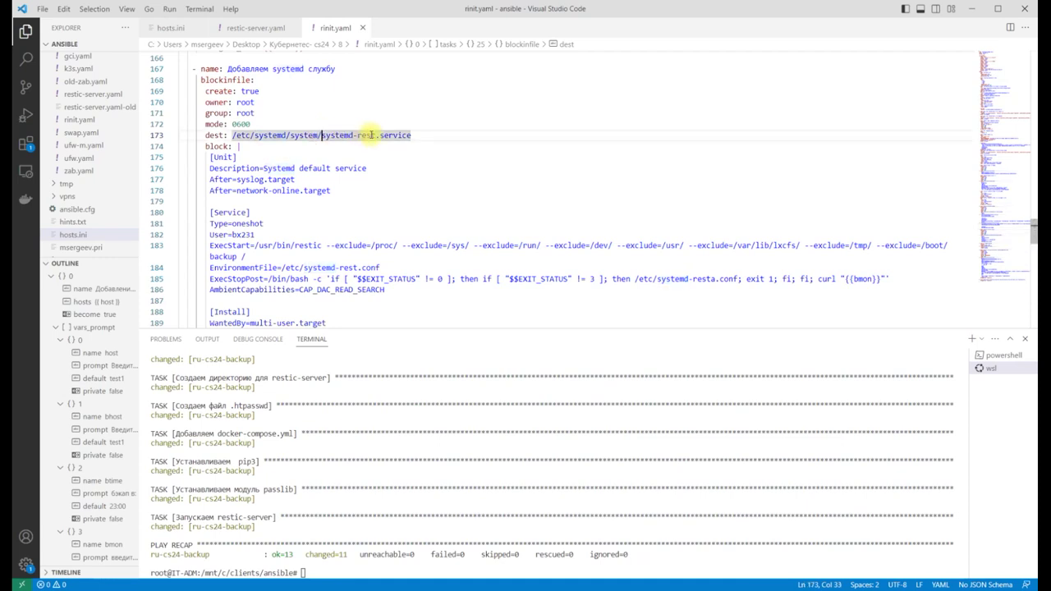
{"action": "left_click_drag", "start_coordinate": [411, 135], "coordinate": [305, 134]}
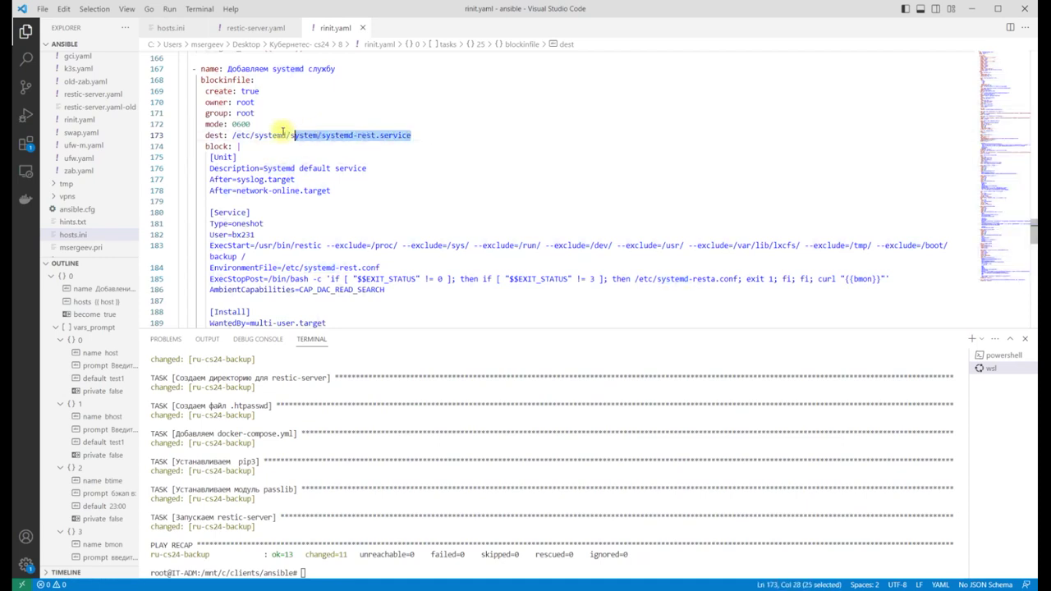
{"action": "left_click", "coordinate": [344, 149]}
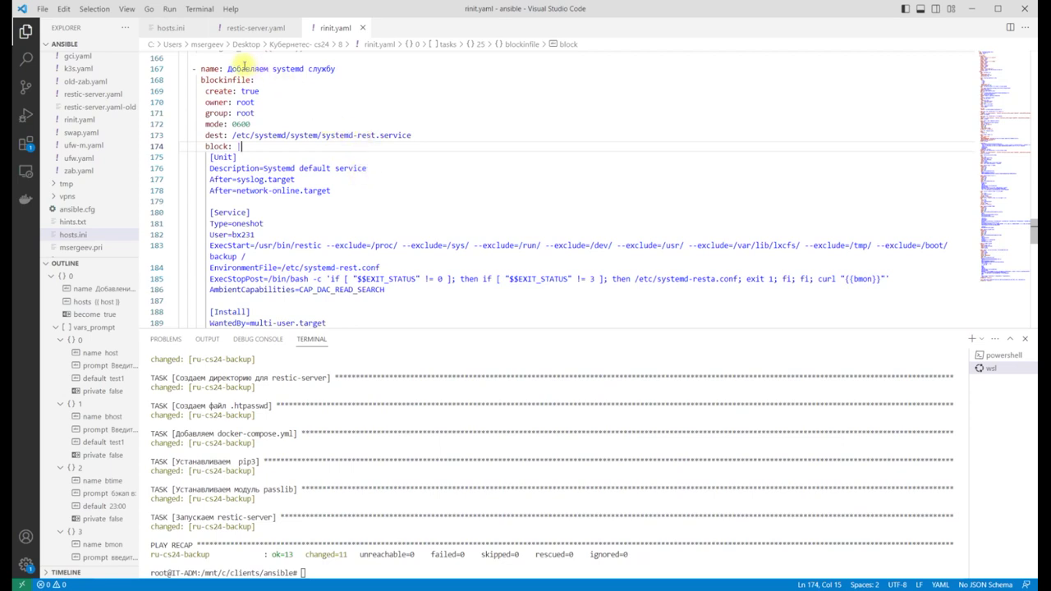
- Check the ru-cs24-site entry in hosts.ini and return to the systemd service task in rinit.yaml
{"action": "left_click", "coordinate": [171, 28]}
{"action": "left_click_drag", "start_coordinate": [233, 92], "coordinate": [191, 93]}
{"action": "left_click", "coordinate": [240, 93]}
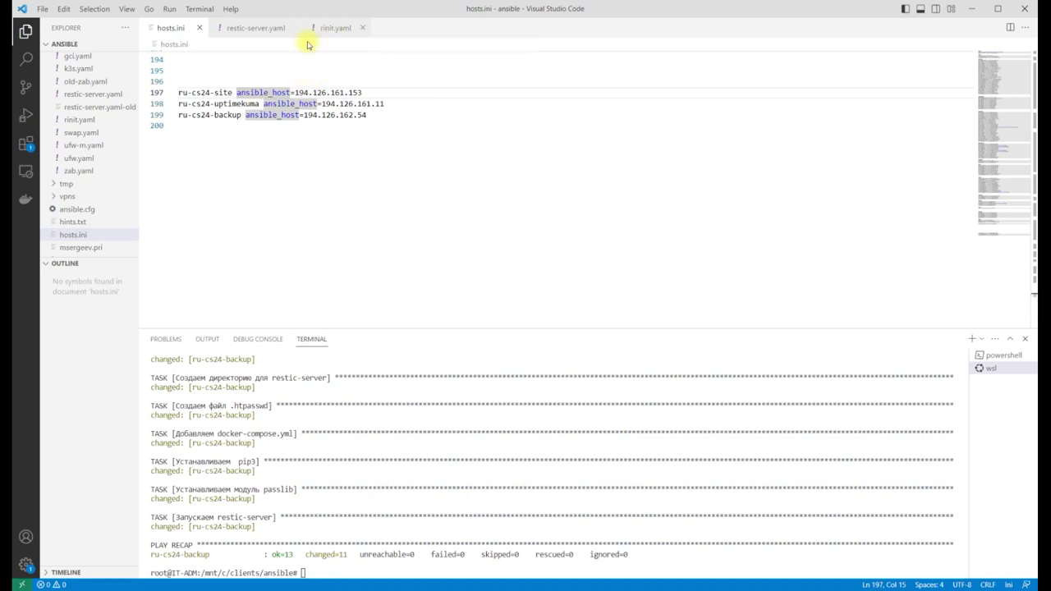
{"action": "left_click", "coordinate": [287, 70]}
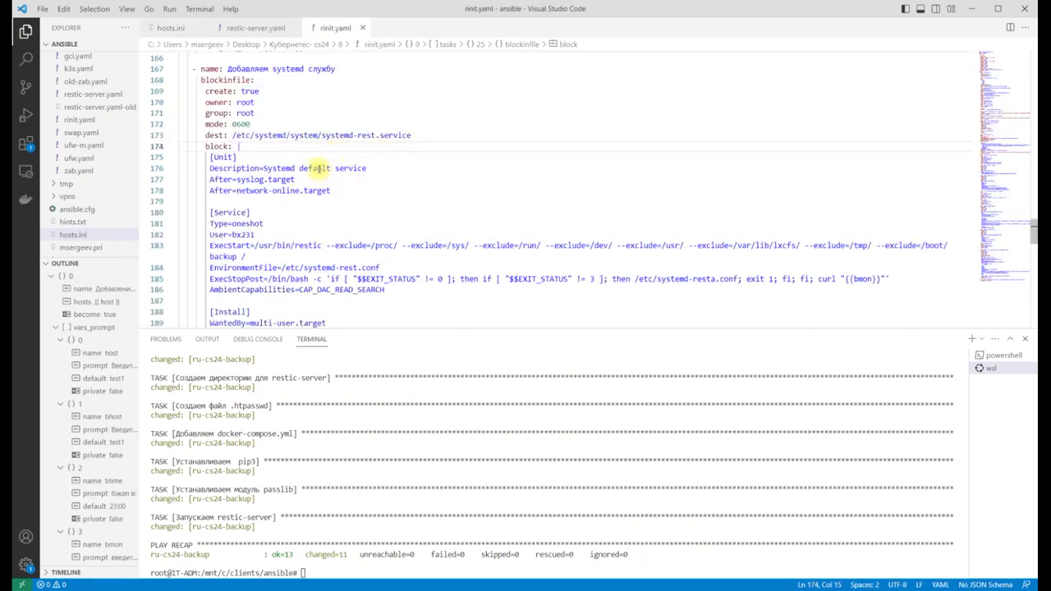
- Examine the service's User=bx231 and AmbientCapabilities=CAP_DAC_READ_SEARCH settings
{"action": "scroll", "coordinate": [302, 165], "scroll_direction": "down", "scroll_amount": 1}
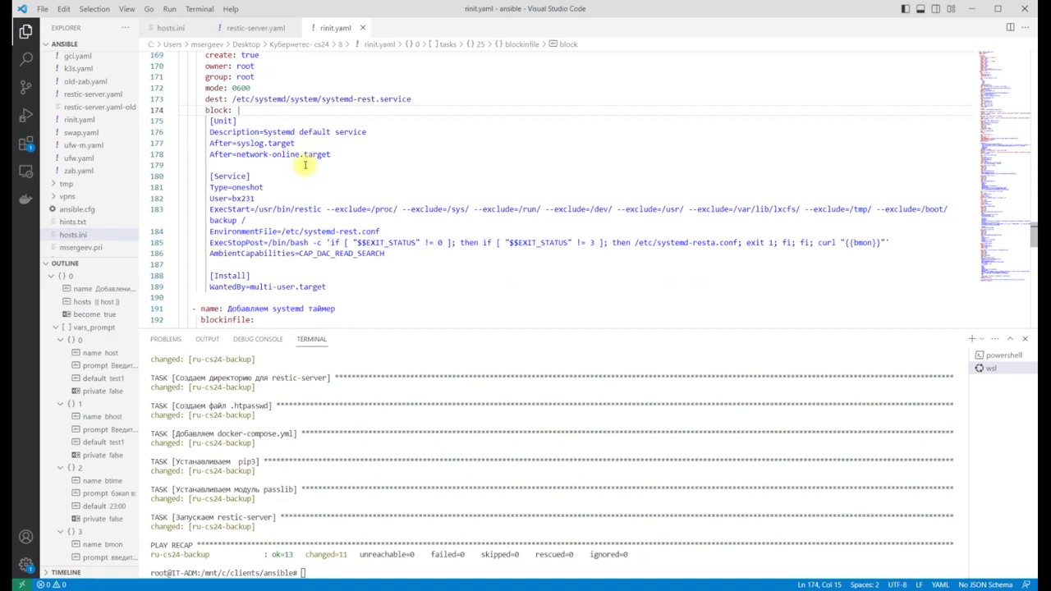
{"action": "double_click", "coordinate": [246, 198]}
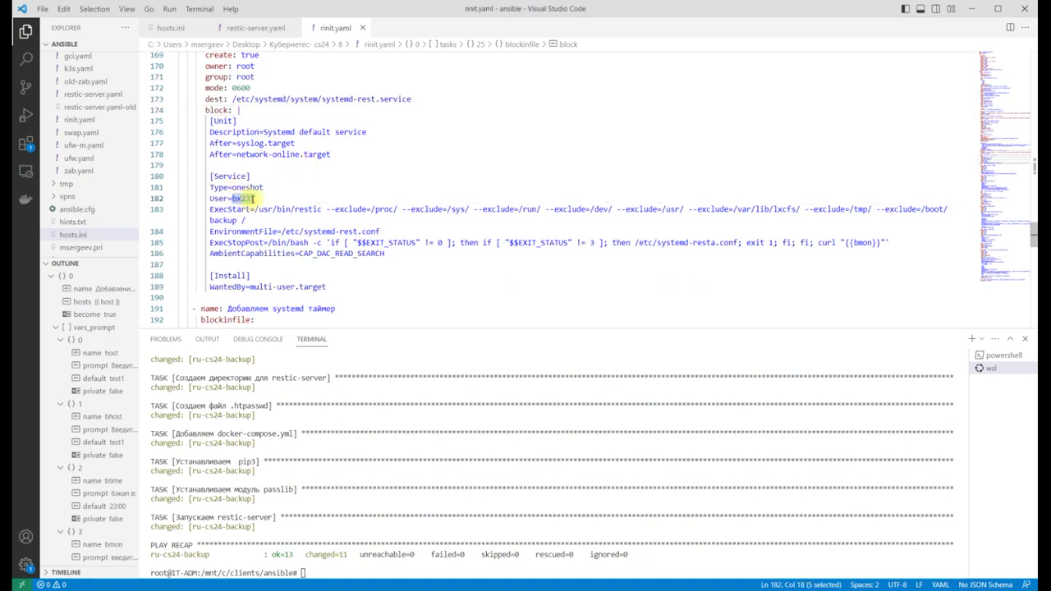
{"action": "left_click_drag", "start_coordinate": [391, 253], "coordinate": [302, 254]}
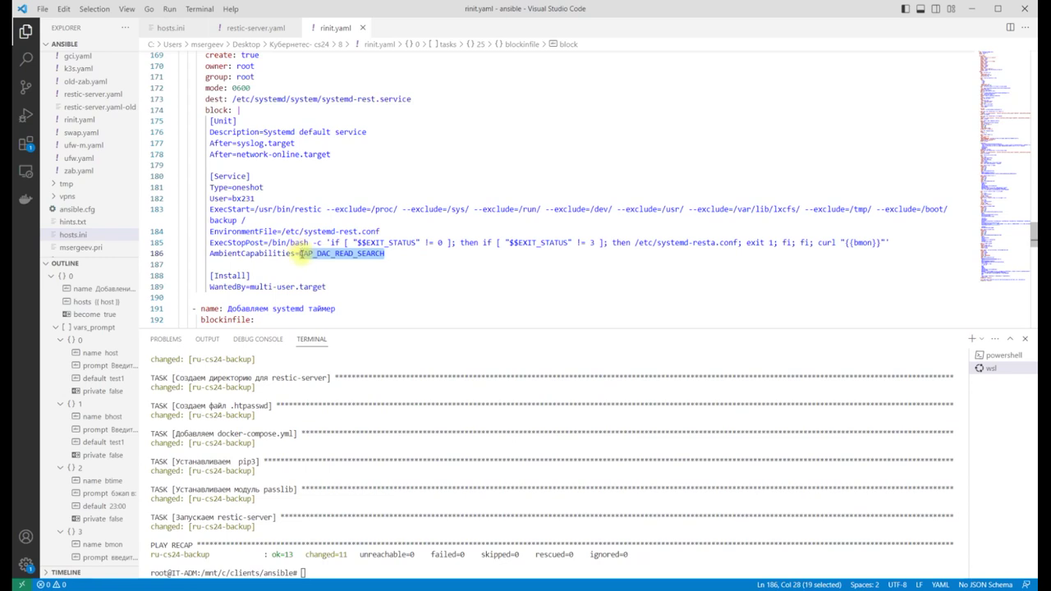
{"action": "left_click", "coordinate": [301, 264]}
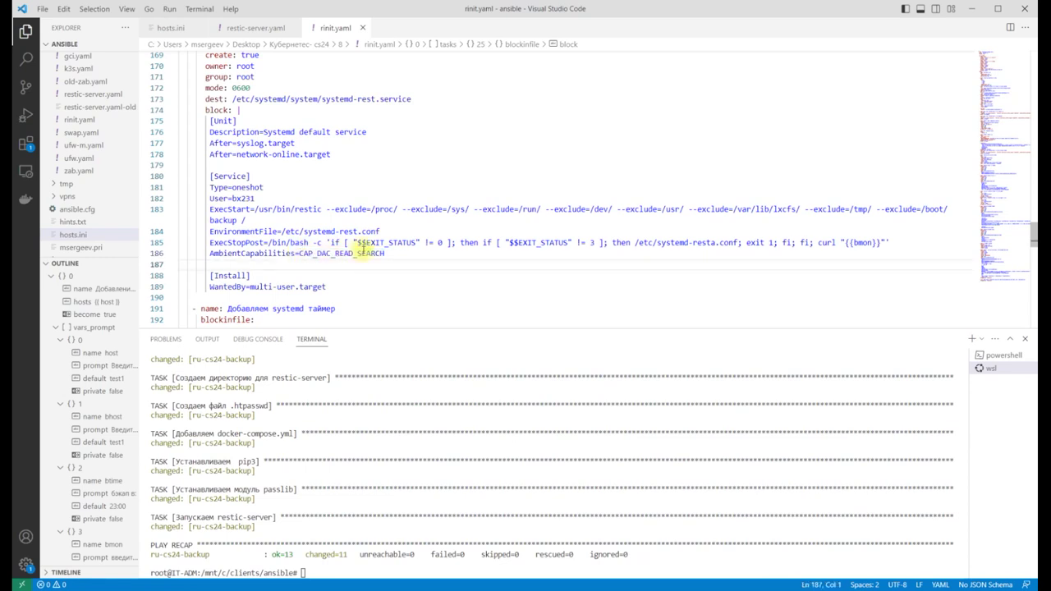
- Examine the service's ExecStopPost shell, the /usr/bin/restic path in ExecStart and its --exclude options
{"action": "left_click", "coordinate": [318, 567]}
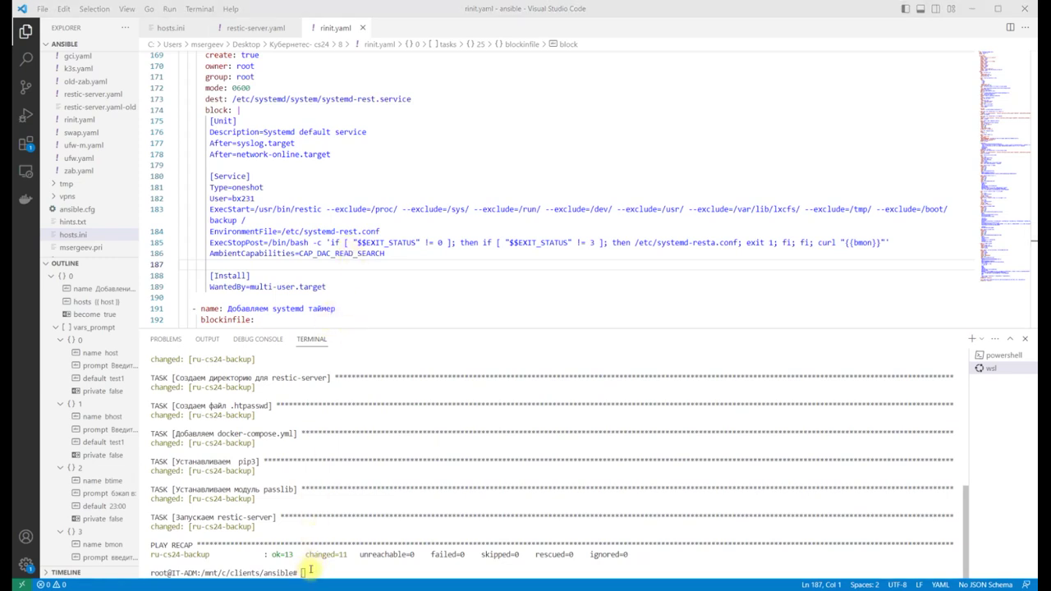
{"action": "left_click_drag", "start_coordinate": [268, 243], "coordinate": [309, 243]}
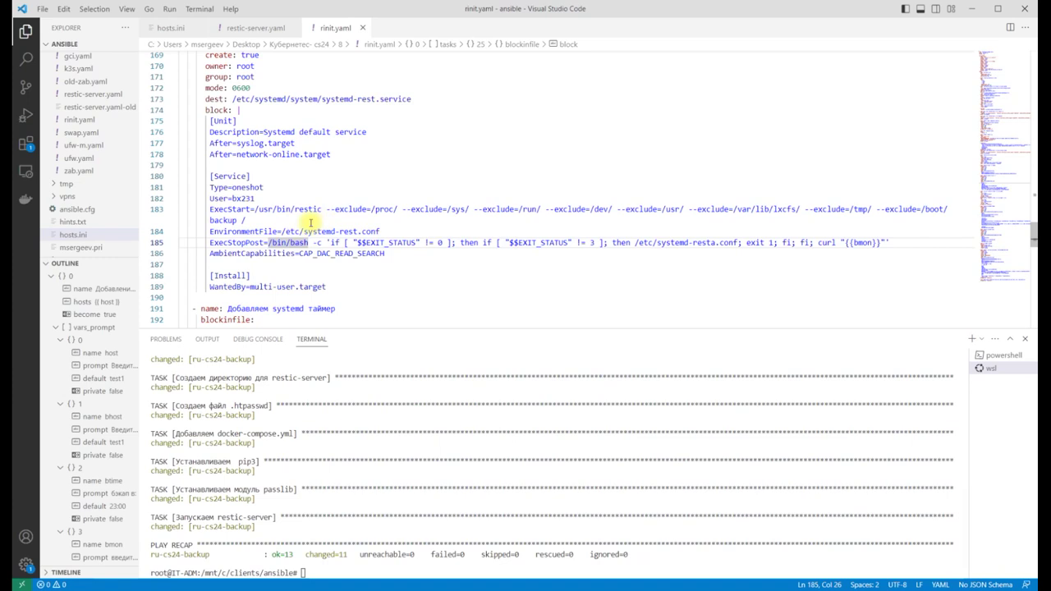
{"action": "left_click_drag", "start_coordinate": [322, 209], "coordinate": [257, 210]}
{"action": "left_click", "coordinate": [257, 209]}
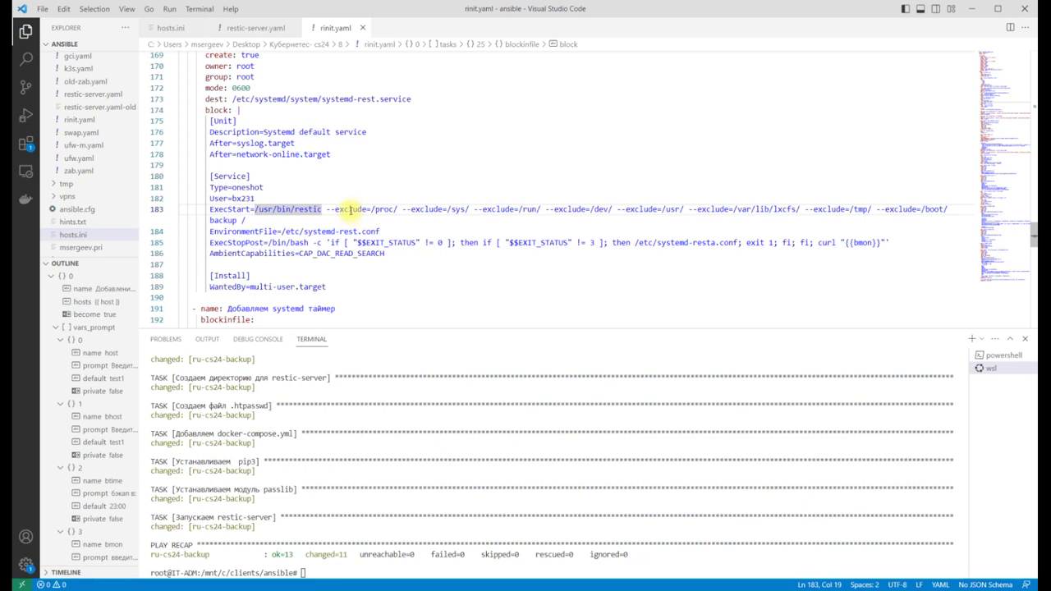
{"action": "left_click", "coordinate": [365, 209]}
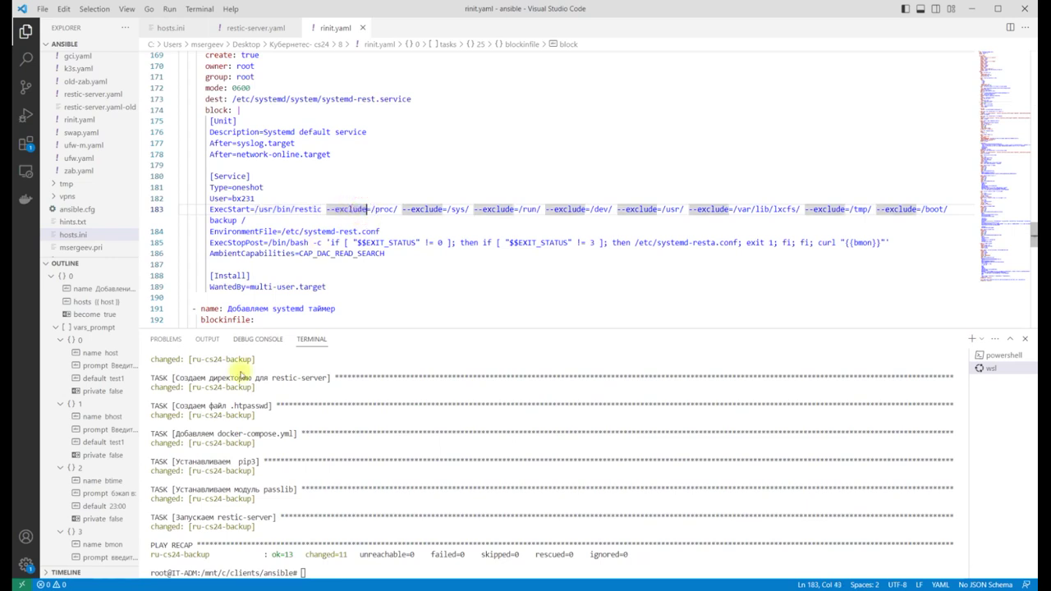
- Switch to the SSH terminal's ru-cs24-site session and list the contents of /app in long format, including hidden files
{"action": "mouse_move", "coordinate": [105, 587]}
{"action": "left_click", "coordinate": [119, 552]}
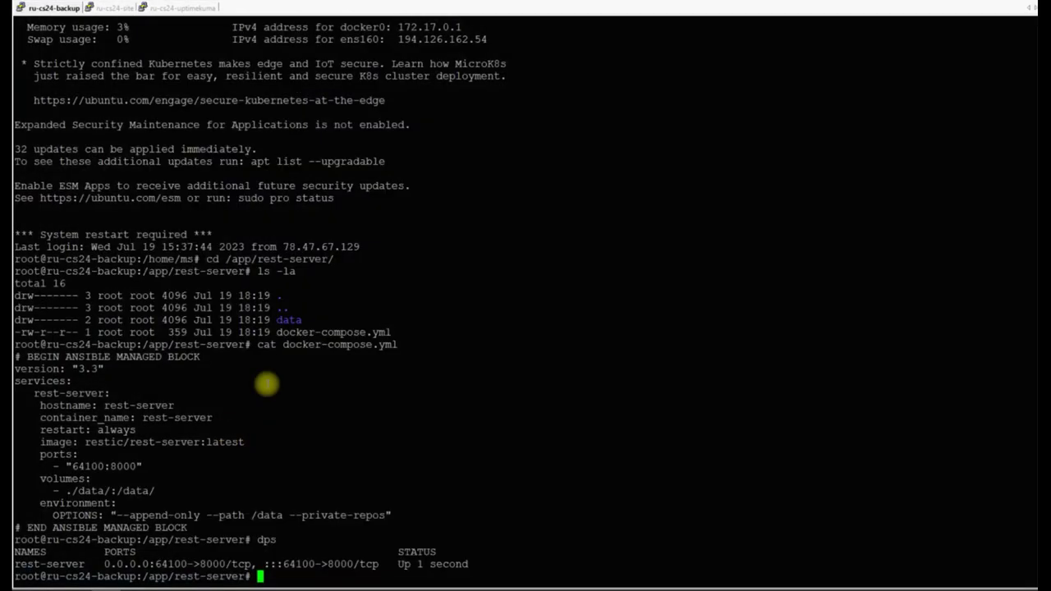
{"action": "left_click", "coordinate": [112, 8]}
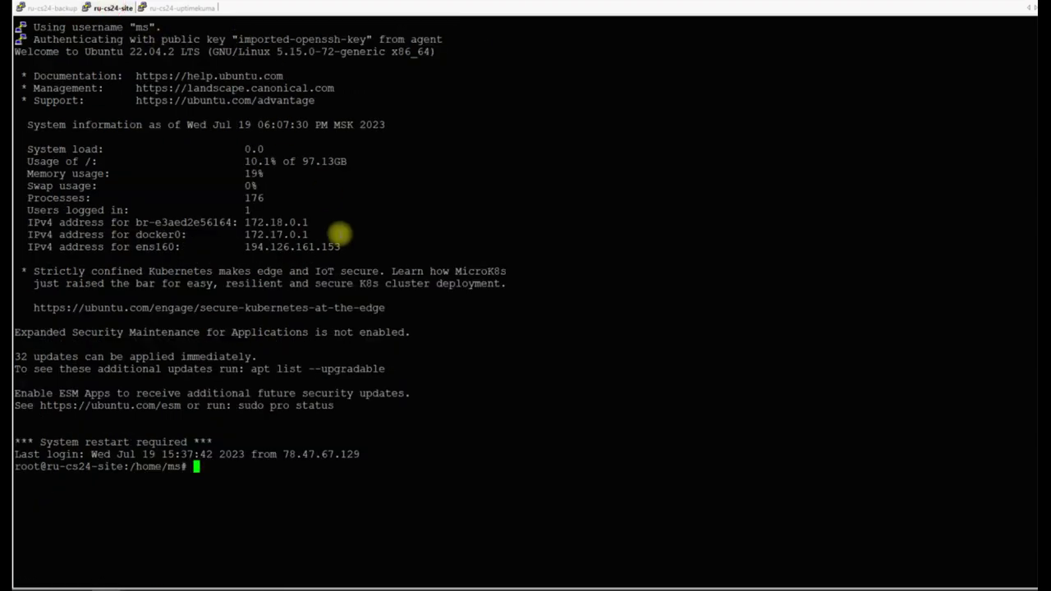
{"action": "type", "text": "cd /app/"}
{"action": "key", "text": "Return"}
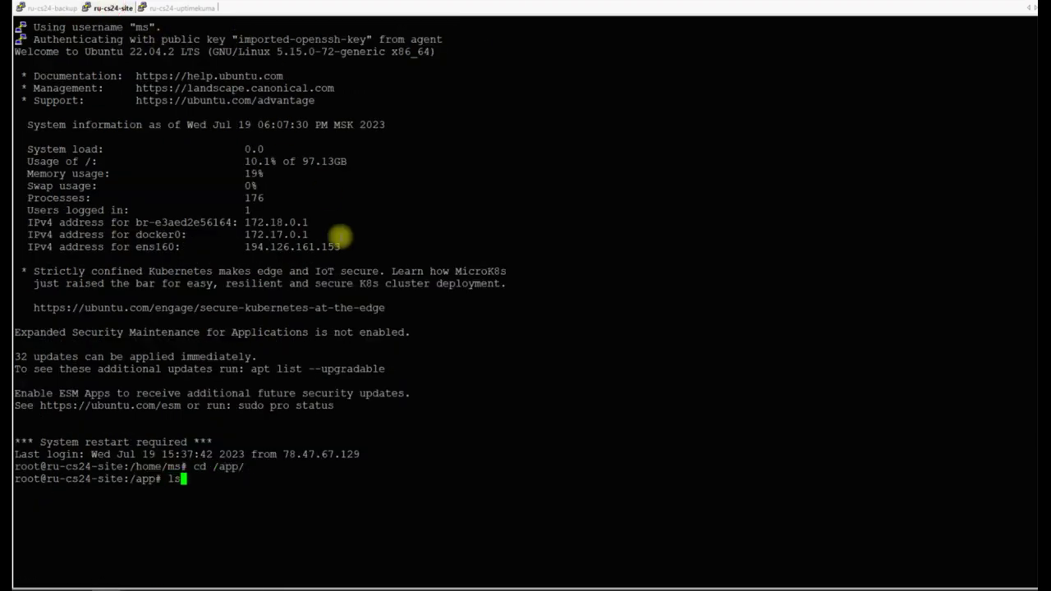
{"action": "type", "text": "ls -la"}
{"action": "key", "text": "Return"}
- Go to the root directory of ru-cs24-site and list its contents with ls -la
{"action": "type", "text": "cd /"}
{"action": "key", "text": "Return"}
{"action": "type", "text": "ls -"}
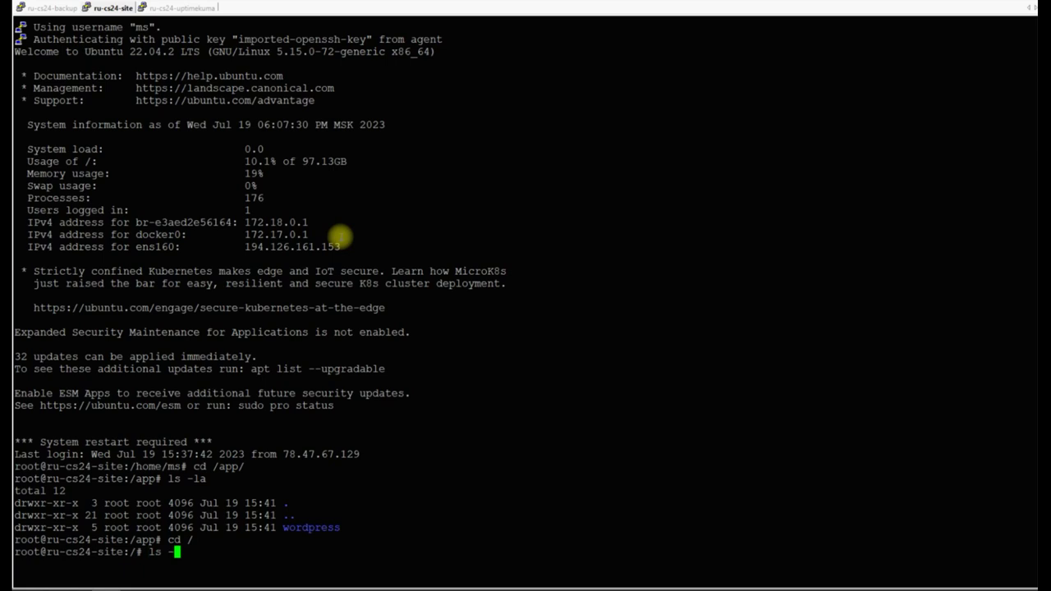
{"action": "type", "text": "la"}
{"action": "key", "text": "Return"}
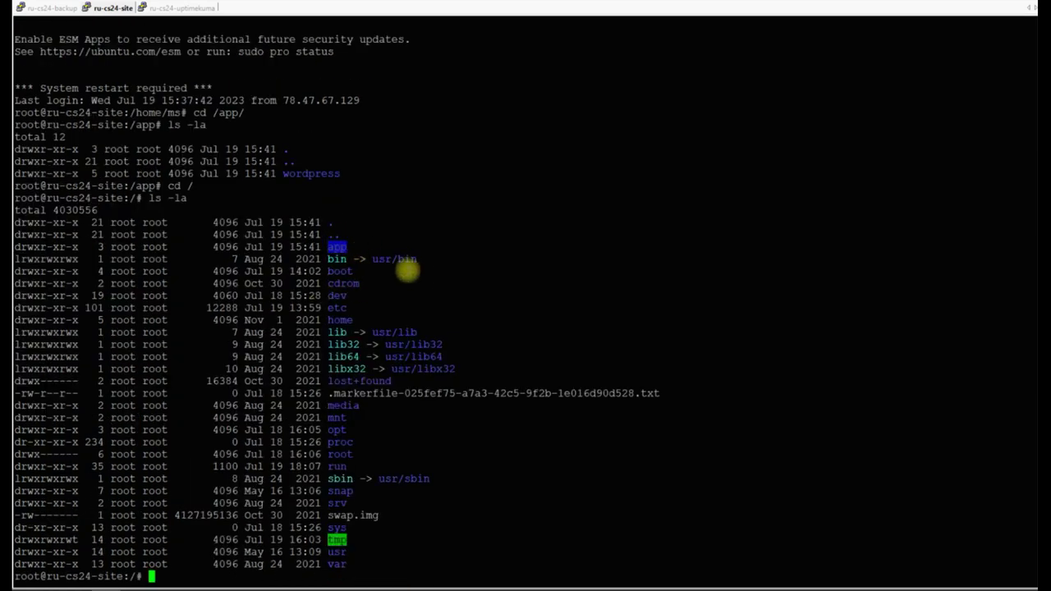
- Examine the app and home directories in the root directory listing
{"action": "left_click", "coordinate": [403, 274]}
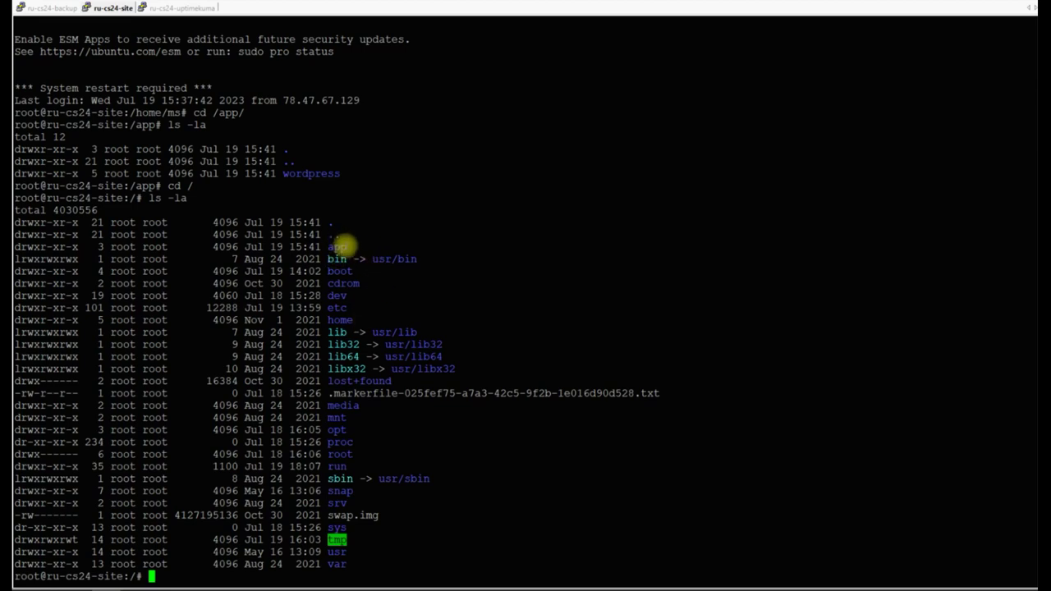
{"action": "triple_click", "coordinate": [343, 320]}
{"action": "left_click", "coordinate": [344, 170]}
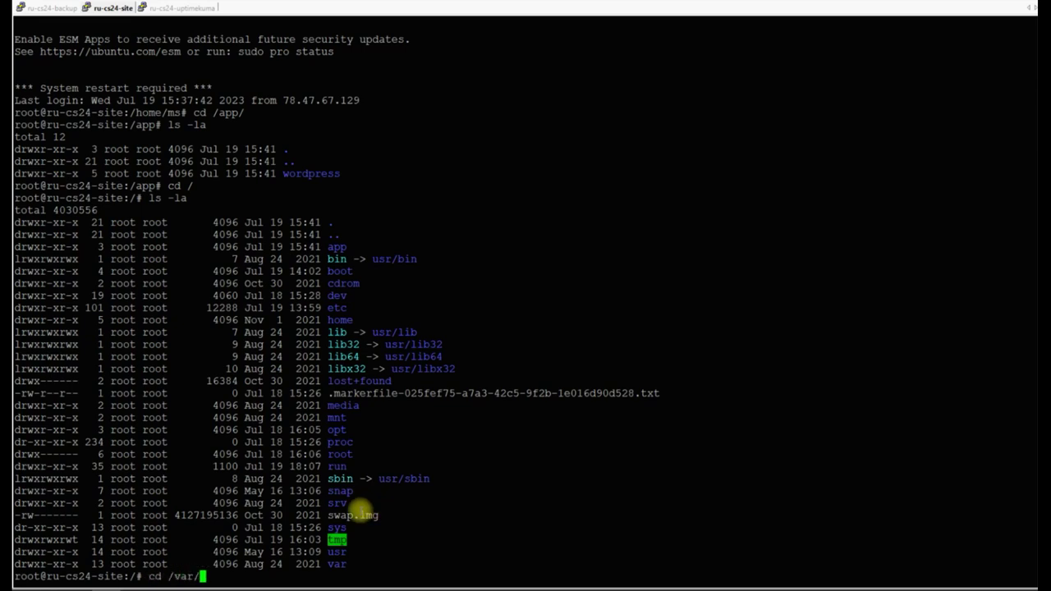
- Go to /var/lib/docker/containers and list its contents with ls -al
{"action": "key", "text": "Tab"}
{"action": "key", "text": "Tab"}
{"action": "type", "text": "o"}
{"action": "key", "text": "Tab"}
{"action": "key", "text": "Tab"}
{"action": "key", "text": "Tab"}
{"action": "key", "text": "Tab"}
{"action": "key", "text": "Tab"}
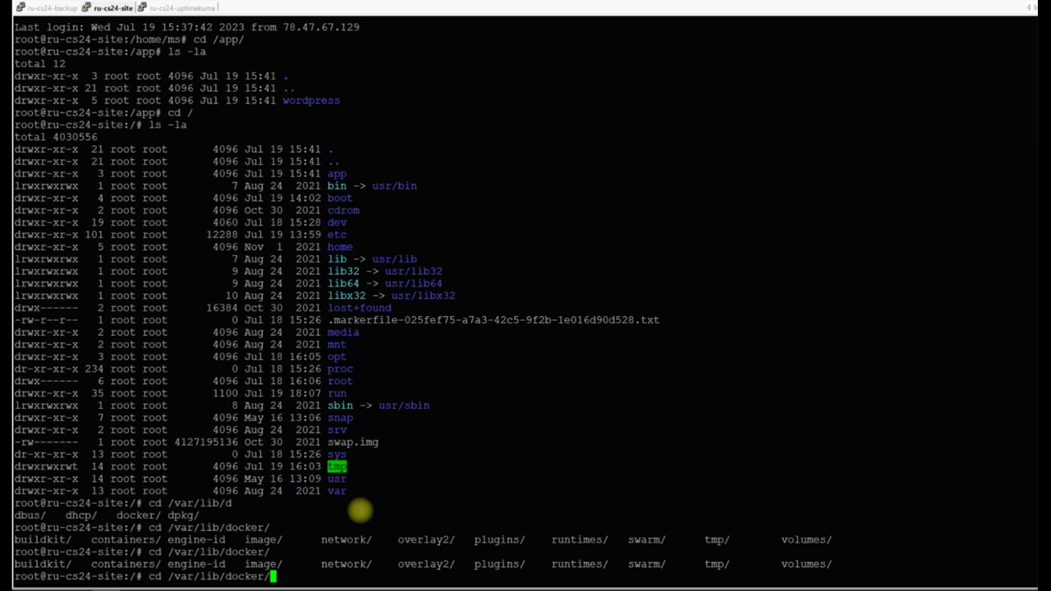
{"action": "type", "text": "c"}
{"action": "key", "text": "Tab"}
{"action": "key", "text": "Return"}
{"action": "type", "text": "ls -al"}
{"action": "key", "text": "Return"}
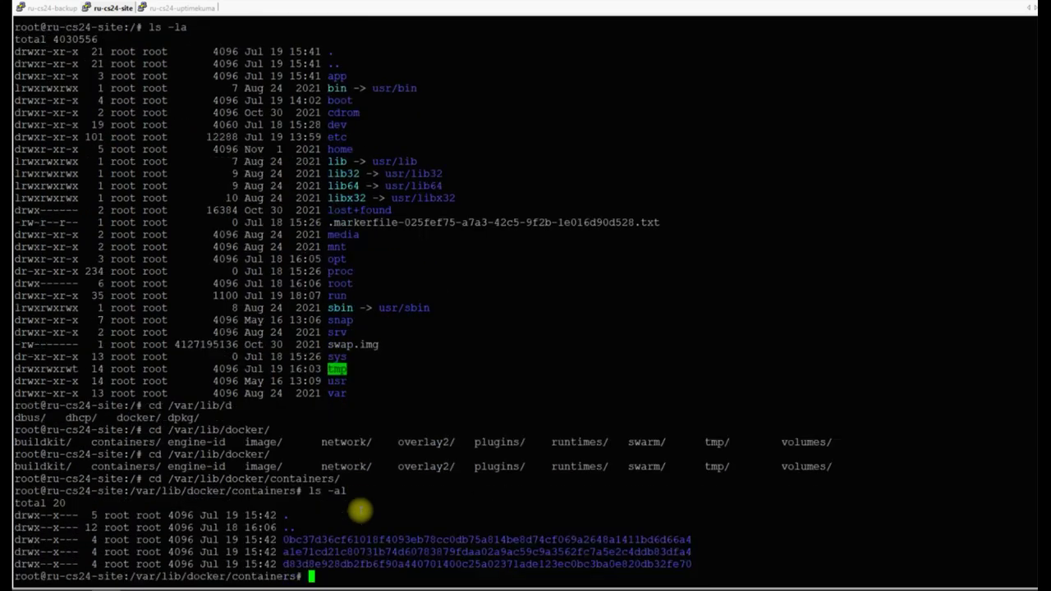
- Enter the first listed container's directory, whose name starts with 0bc37d36, and list its contents with ls -la
{"action": "double_click", "coordinate": [363, 540]}
{"action": "type", "text": "cd"}
{"action": "right_click", "coordinate": [362, 538]}
{"action": "key", "text": "Return"}
{"action": "type", "text": "ls -la"}
{"action": "key", "text": "Return"}
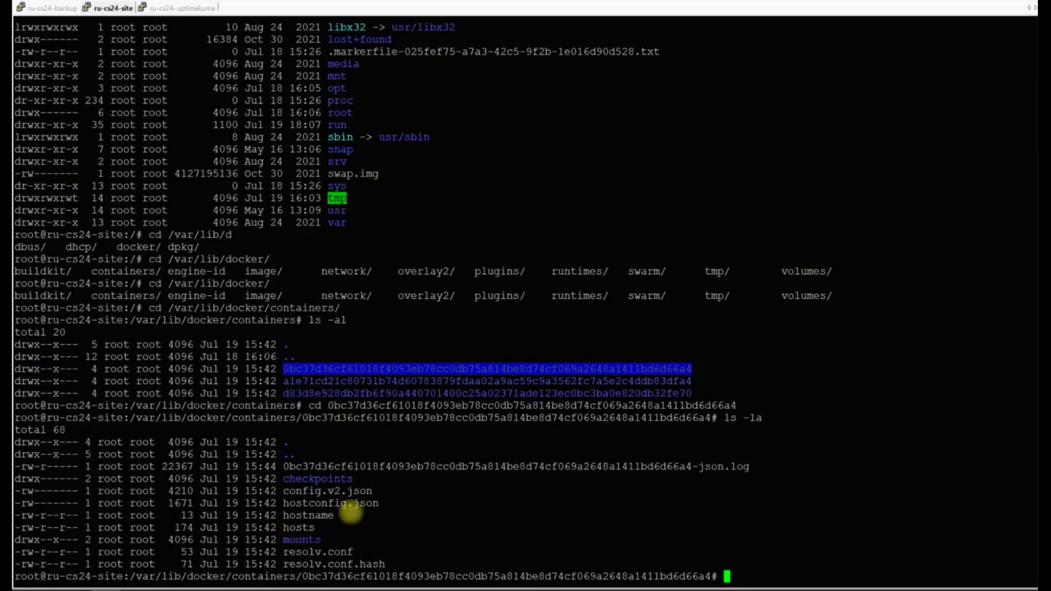
{"action": "double_click", "coordinate": [303, 539]}
{"action": "type", "text": "cd"}
{"action": "right_click", "coordinate": [446, 468]}
{"action": "type", "text": "/"}
{"action": "key", "text": "ctrl+c"}
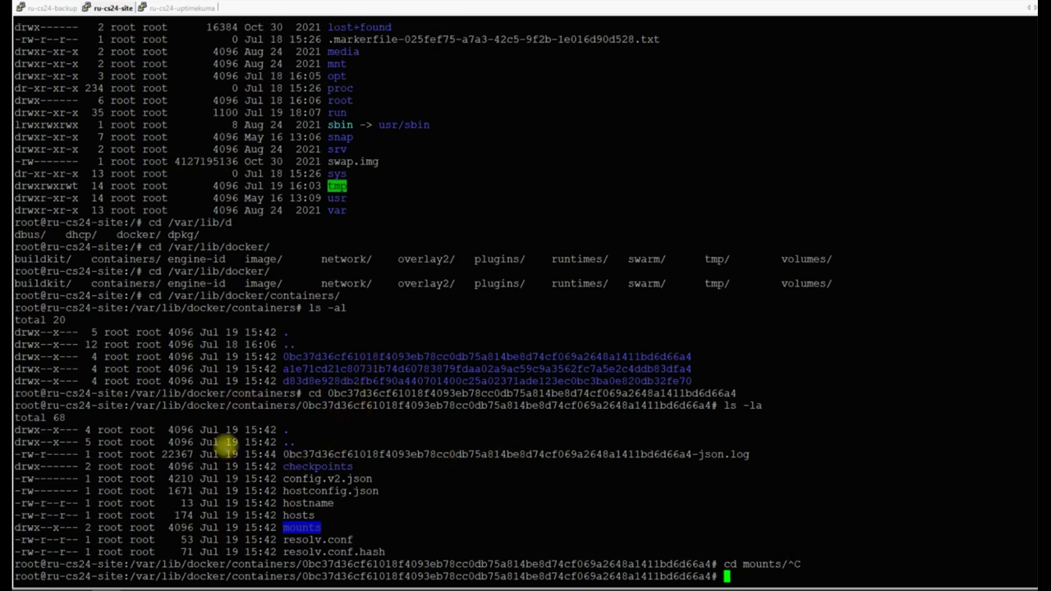
{"action": "left_click", "coordinate": [272, 406]}
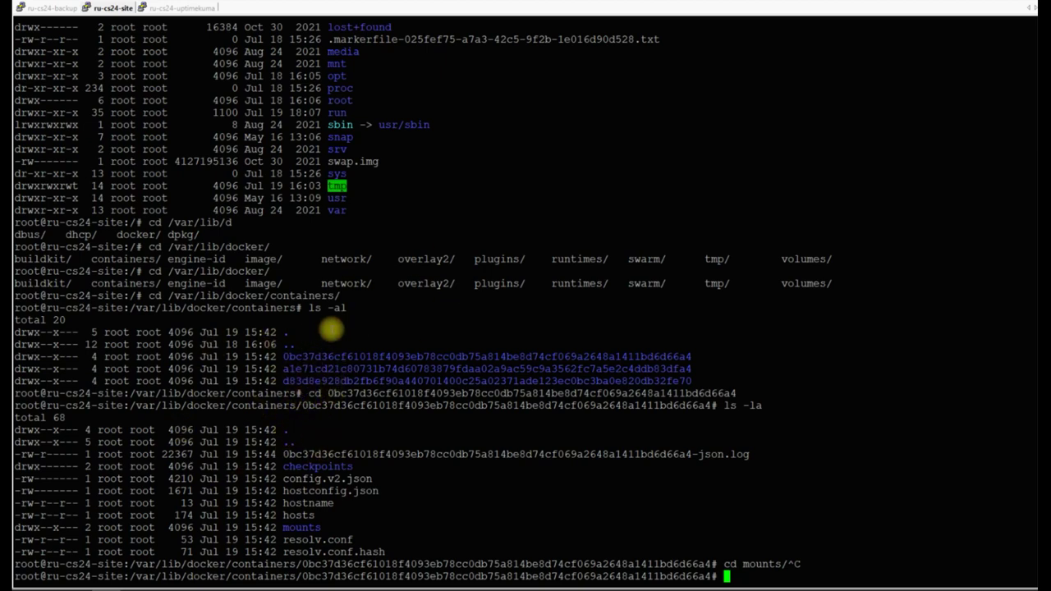
- Return to the root directory of ru-cs24-site and list its contents with ls -la
{"action": "type", "text": "d /"}
{"action": "key", "text": "Return"}
{"action": "type", "text": "ls -la"}
{"action": "key", "text": "Return"}
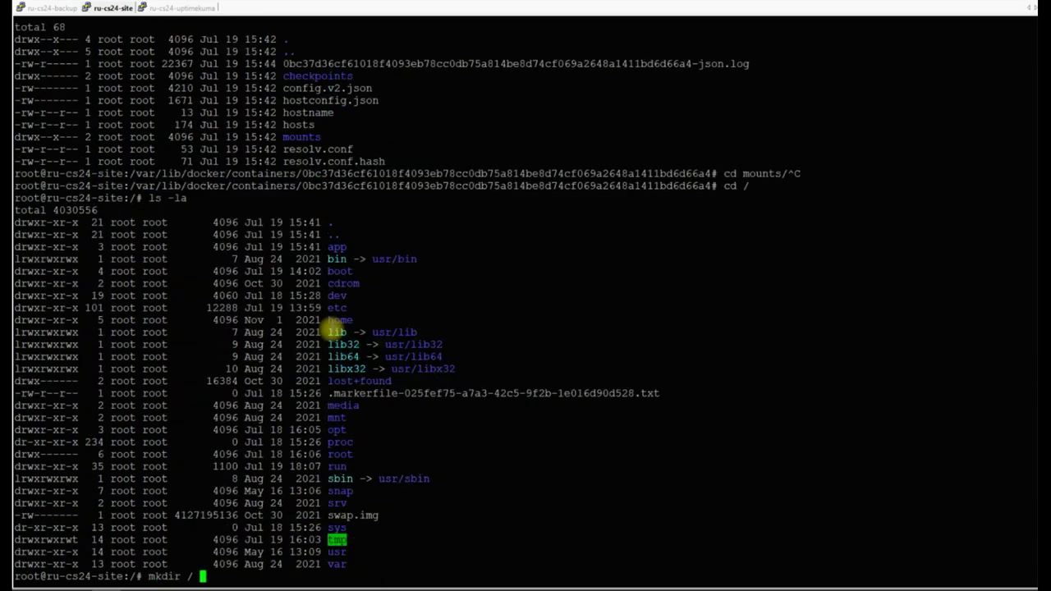
- Create the directory /my and list the root directory with ls -la
{"action": "key", "text": "Return"}
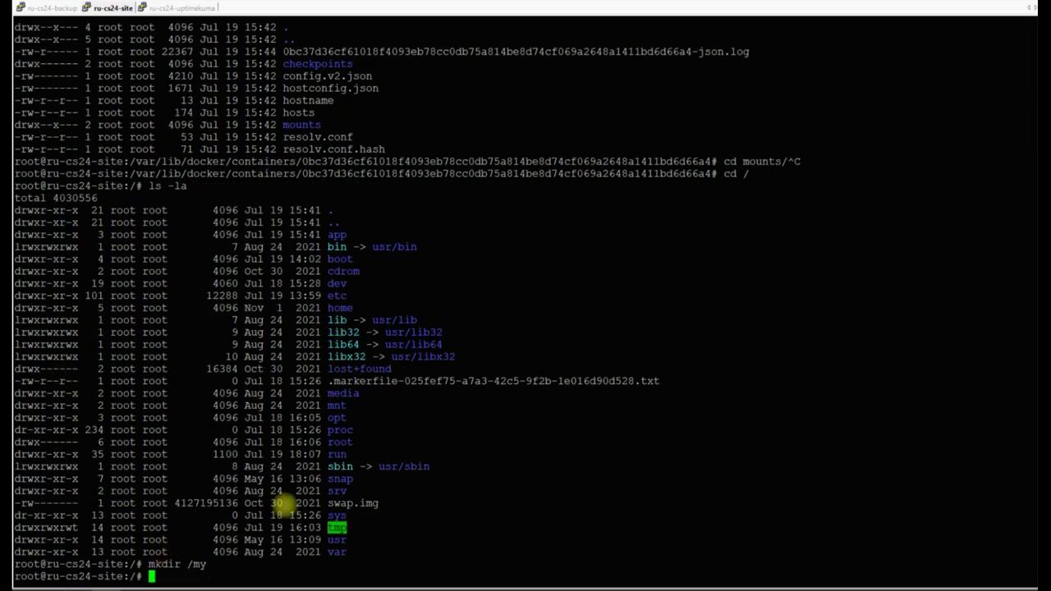
{"action": "type", "text": "ls -la"}
{"action": "key", "text": "Return"}
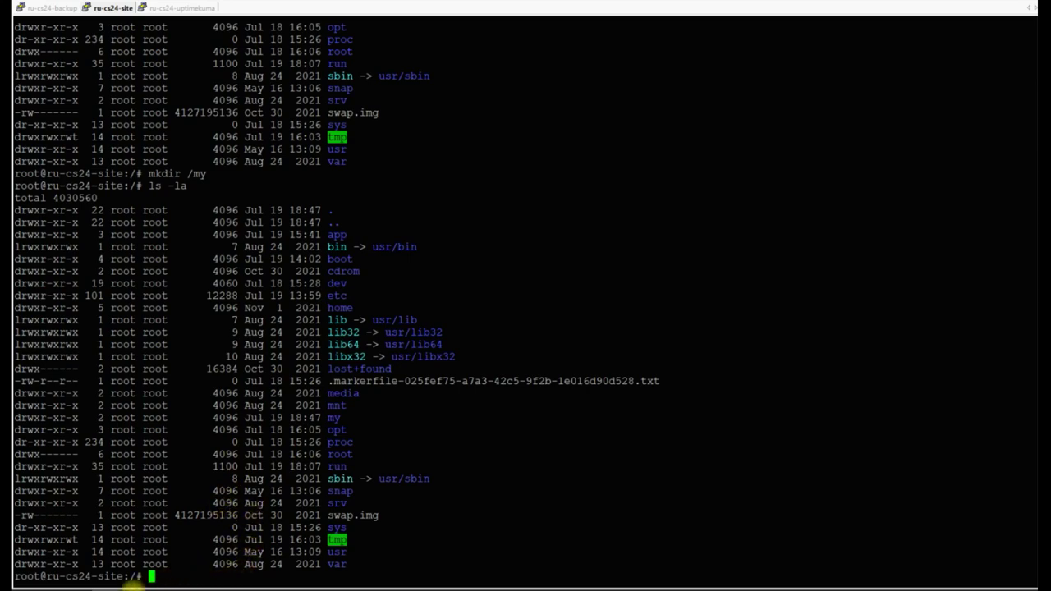
- Switch to Visual Studio Code and examine the restic binary path and the --exclude options in ExecStart
{"action": "key", "text": "alt+Tab"}
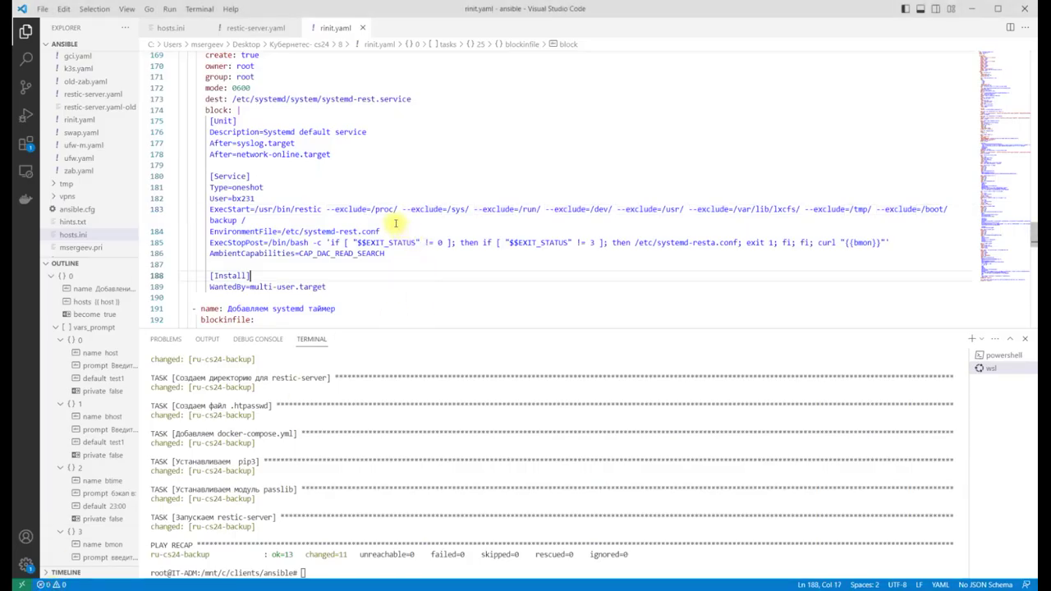
{"action": "left_click_drag", "start_coordinate": [255, 209], "coordinate": [322, 210]}
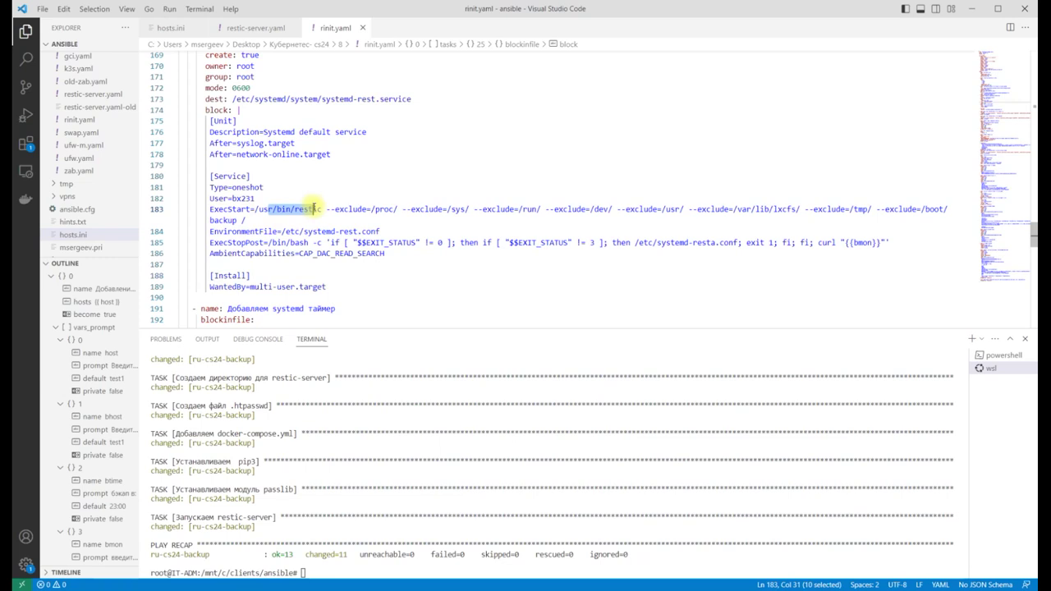
{"action": "left_click", "coordinate": [409, 210]}
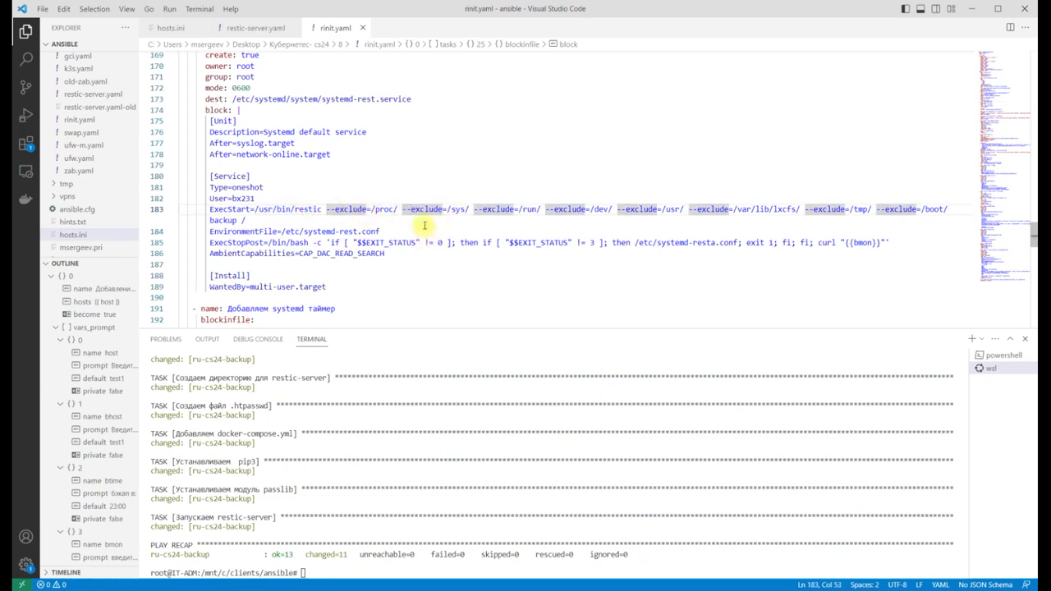
{"action": "left_click", "coordinate": [403, 217]}
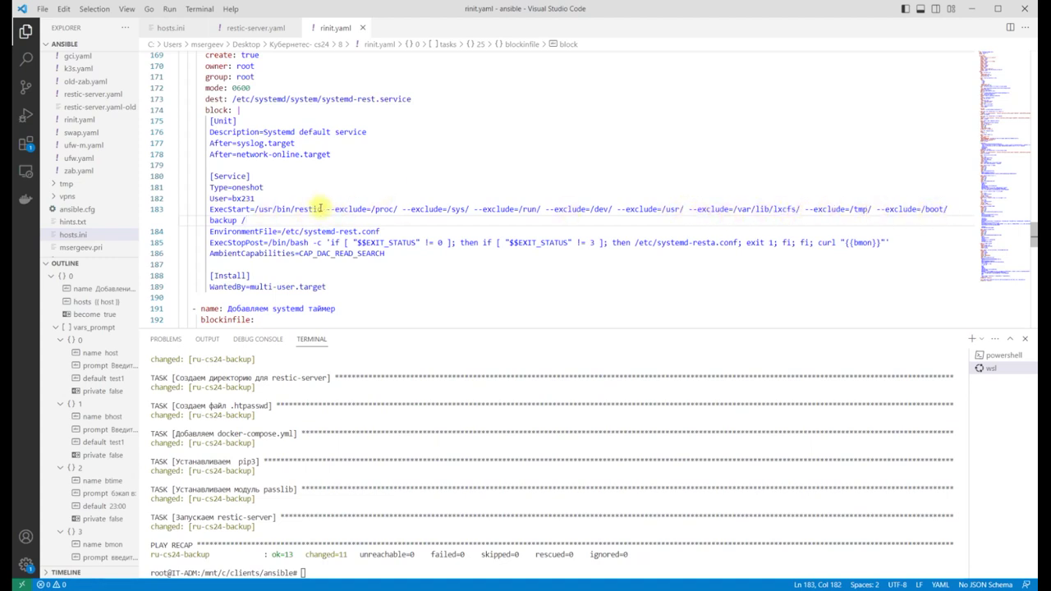
- Examine each directory excluded in ExecStart, from /proc/ through /var/lib/lxcfs/, and the backup path / ending the command
{"action": "double_click", "coordinate": [384, 208]}
{"action": "double_click", "coordinate": [453, 208]}
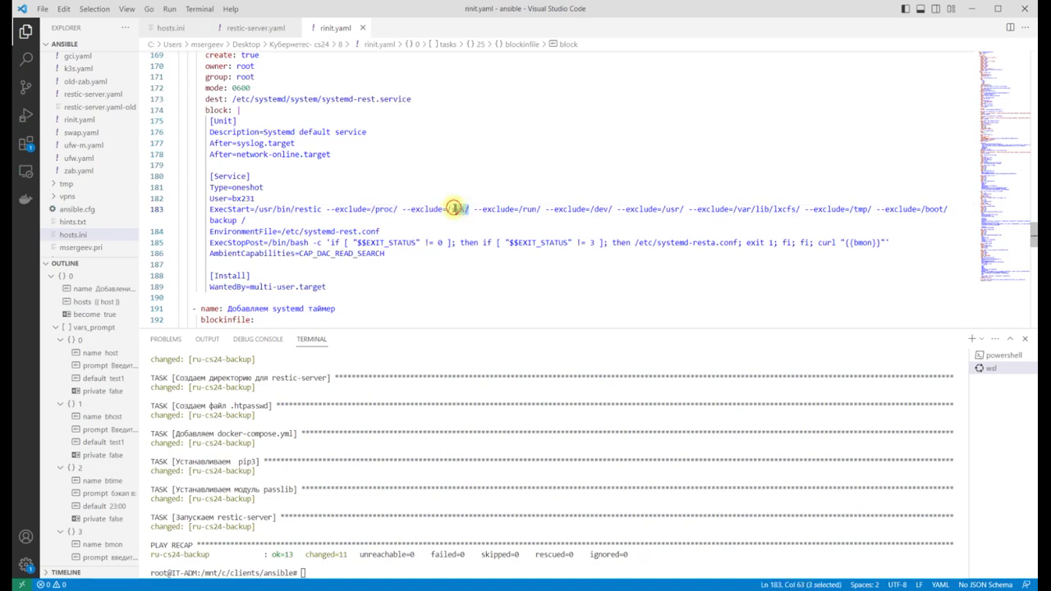
{"action": "double_click", "coordinate": [526, 209]}
{"action": "left_click", "coordinate": [610, 210]}
{"action": "left_click_drag", "start_coordinate": [611, 210], "coordinate": [591, 210]}
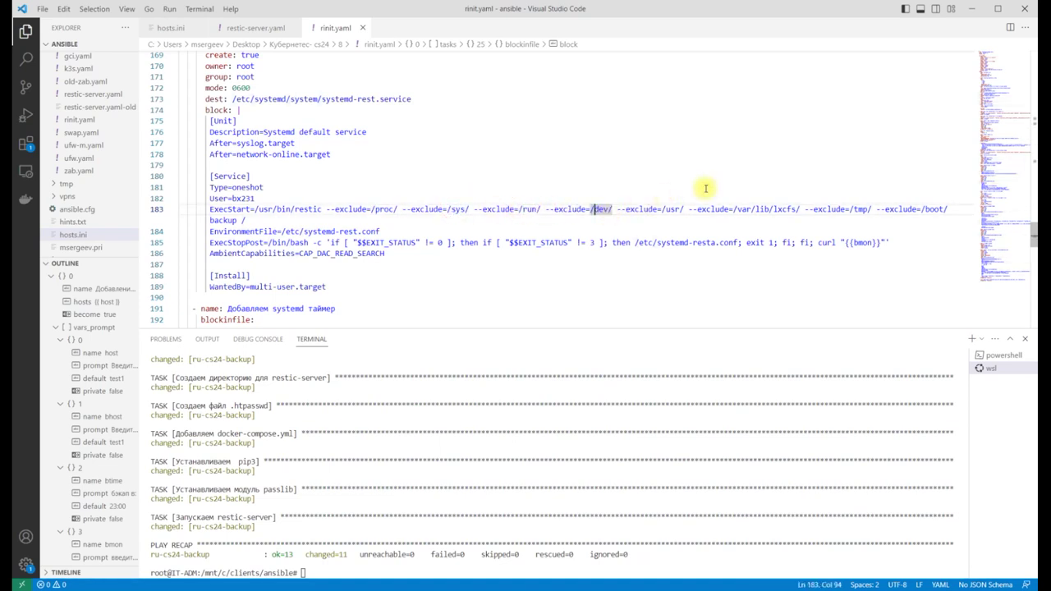
{"action": "left_click_drag", "start_coordinate": [685, 210], "coordinate": [665, 210]}
{"action": "left_click", "coordinate": [665, 210]}
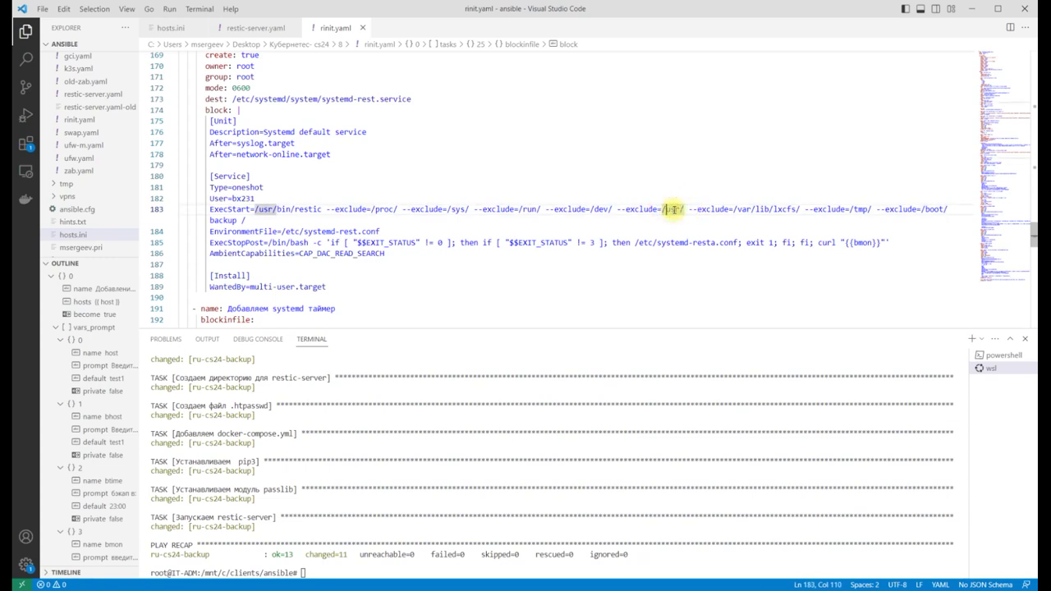
{"action": "left_click", "coordinate": [696, 209]}
{"action": "left_click", "coordinate": [725, 211]}
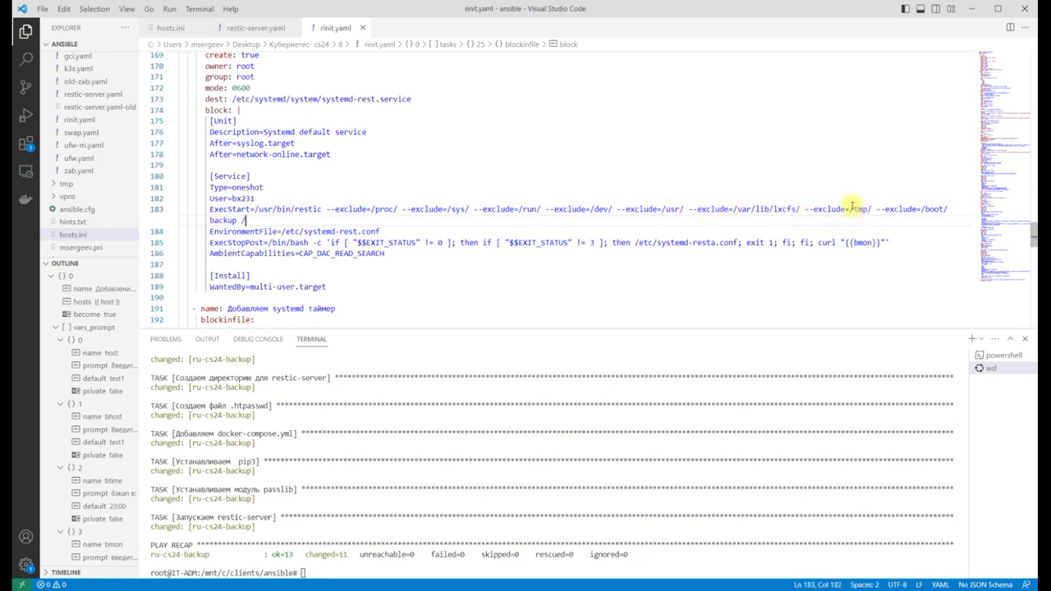
{"action": "key", "text": "shift+Left"}
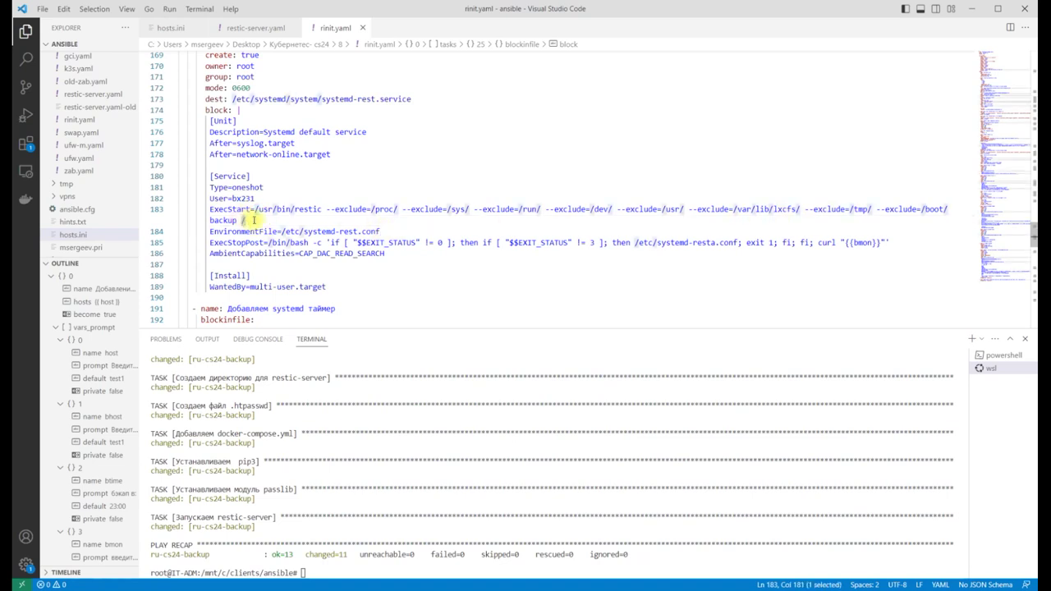
- Review the complete restic backup command in ExecStart, including its --exclude=/sys/ option
{"action": "left_click_drag", "start_coordinate": [259, 210], "coordinate": [787, 215]}
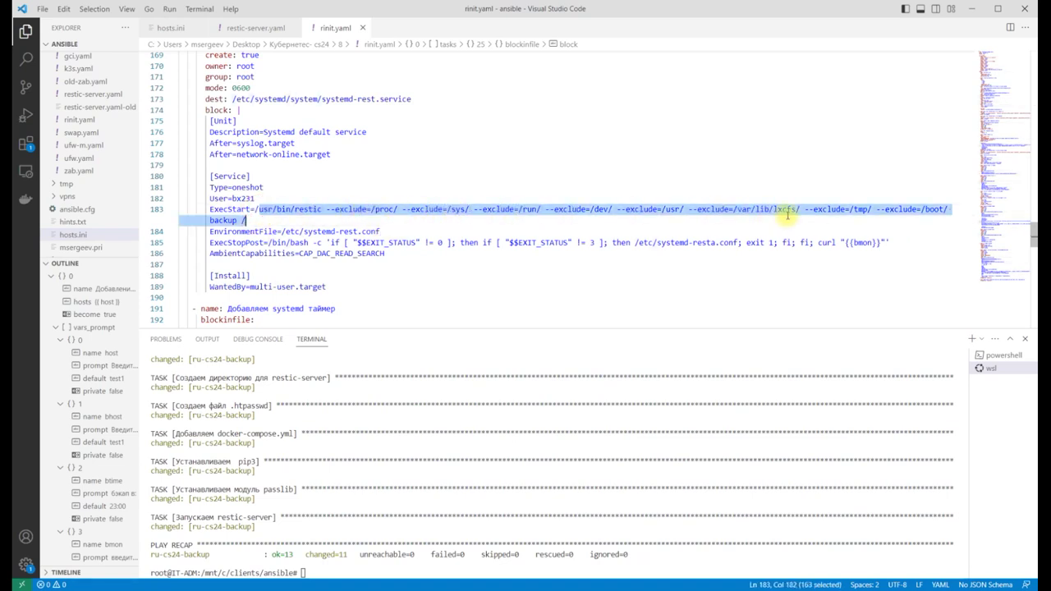
{"action": "left_click", "coordinate": [787, 215]}
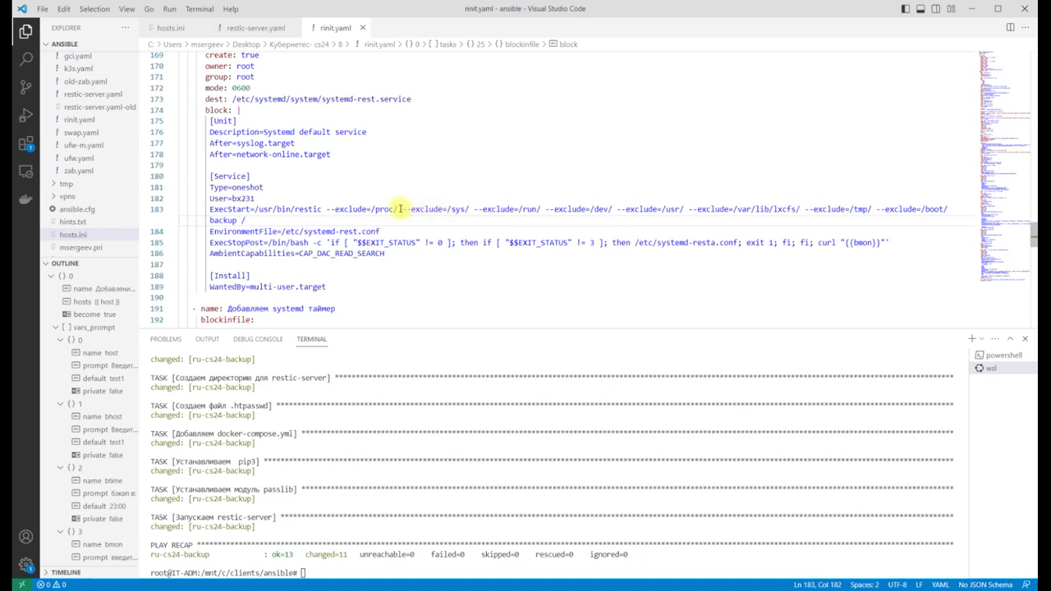
{"action": "left_click_drag", "start_coordinate": [402, 208], "coordinate": [458, 210]}
{"action": "left_click", "coordinate": [465, 210]}
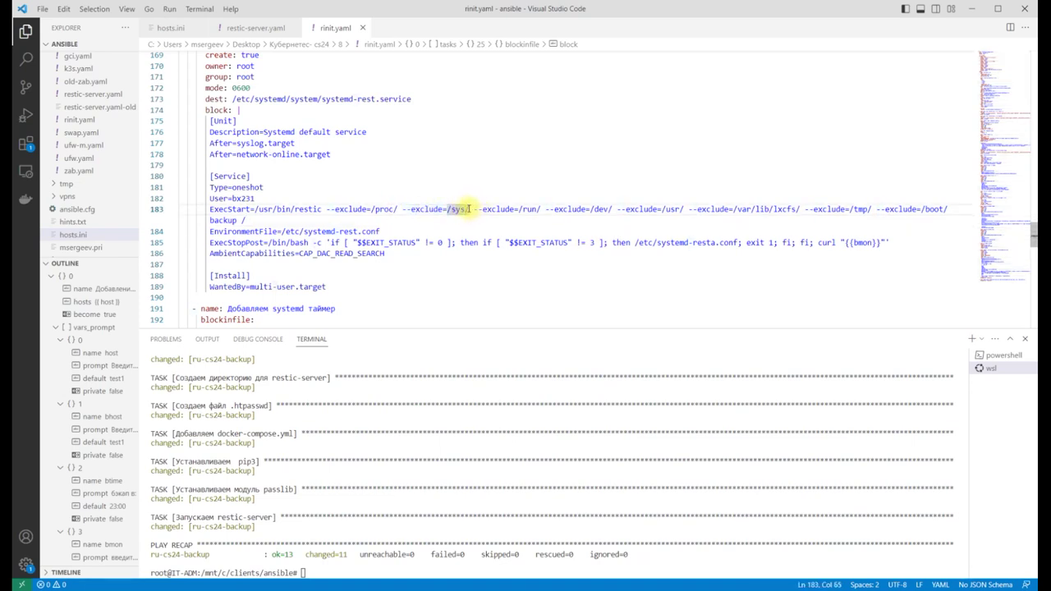
{"action": "key", "text": "End"}
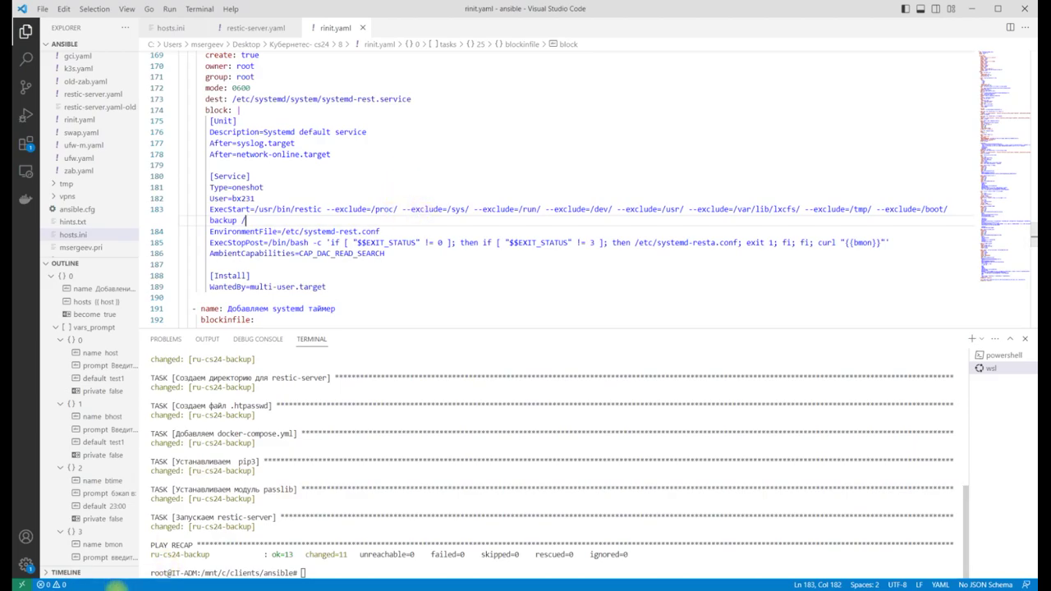
- Switch to the SSH terminal and examine the swap.img entry in the root directory listing
{"action": "key", "text": "alt+Tab"}
{"action": "left_click", "coordinate": [409, 446]}
{"action": "double_click", "coordinate": [363, 515]}
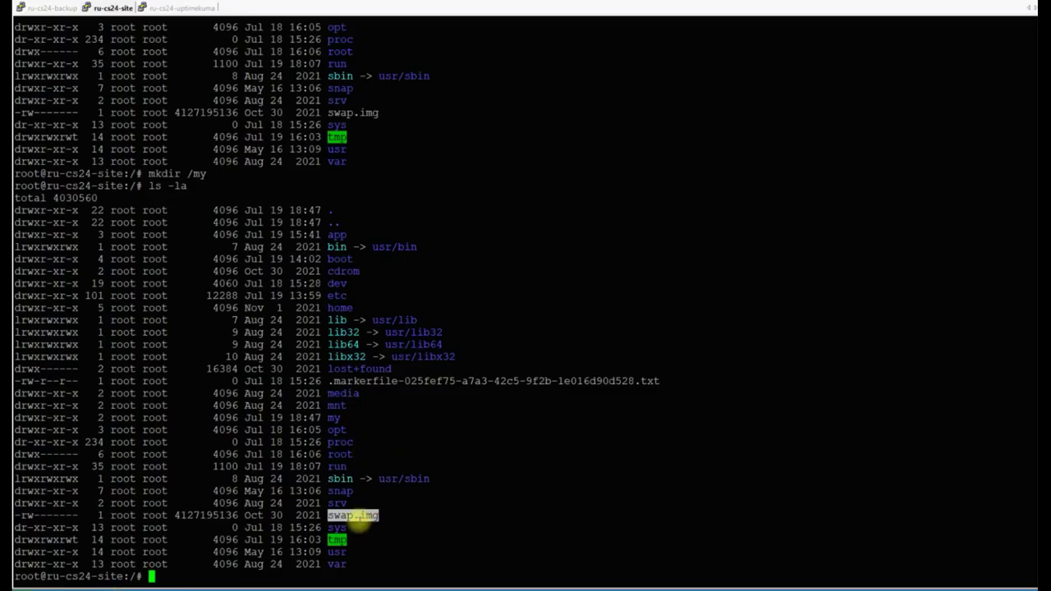
{"action": "left_click", "coordinate": [381, 488]}
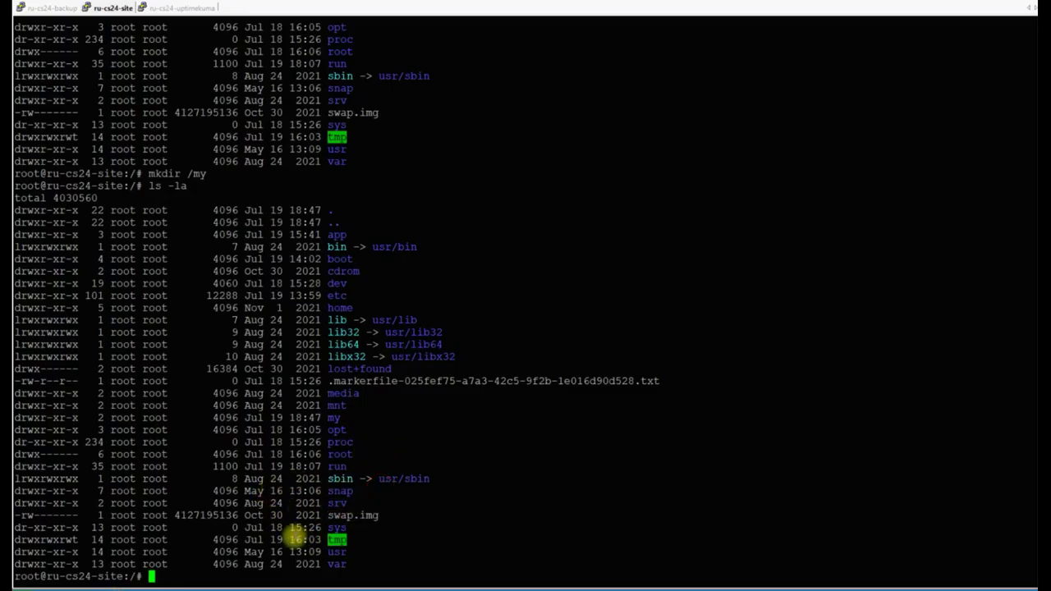
{"action": "double_click", "coordinate": [371, 514]}
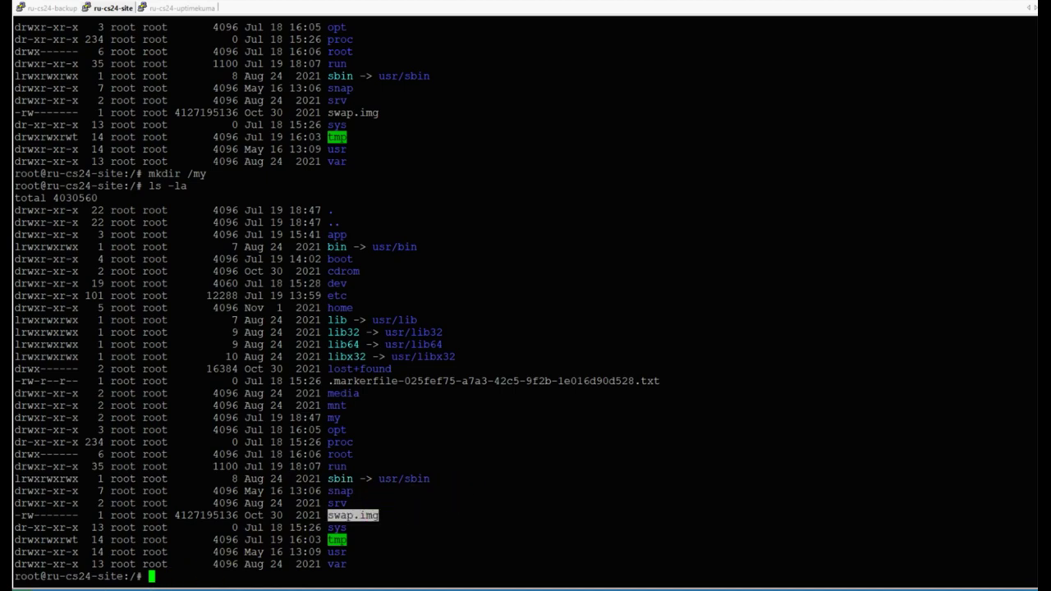
{"action": "left_click", "coordinate": [351, 510]}
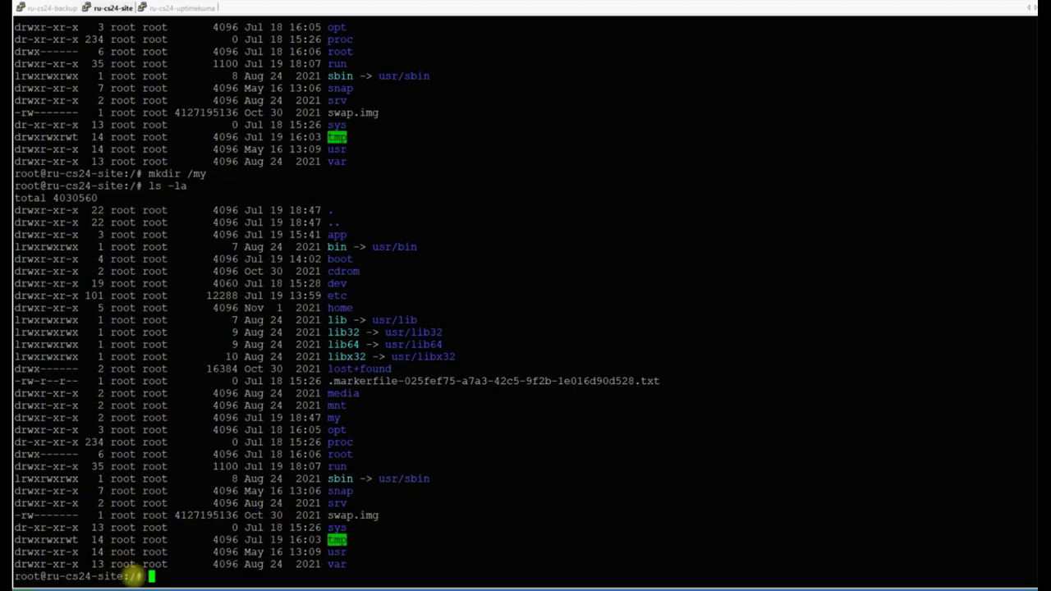
- Switch back to Visual Studio Code and examine the /dev/ and /run/ exclusions and the EnvironmentFile path /etc/systemd-rest.conf
{"action": "key", "text": "alt+Tab"}
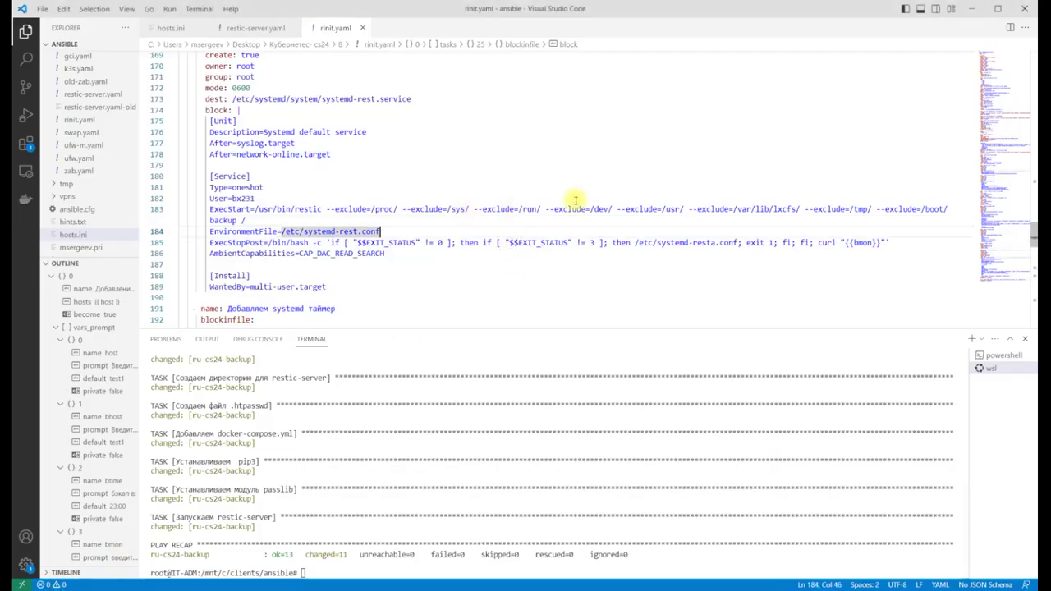
{"action": "left_click", "coordinate": [606, 209]}
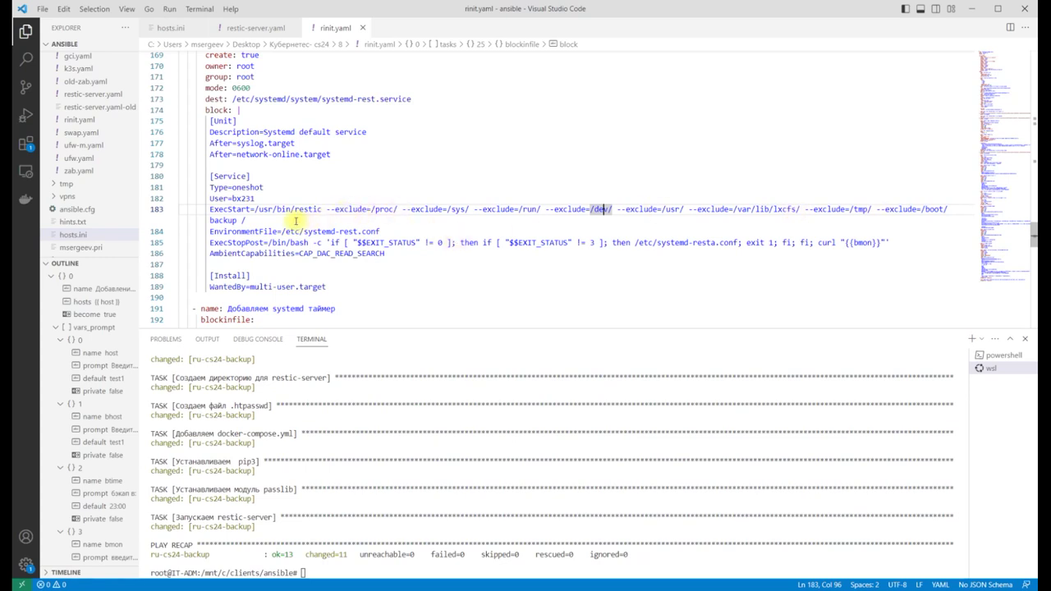
{"action": "left_click", "coordinate": [528, 209]}
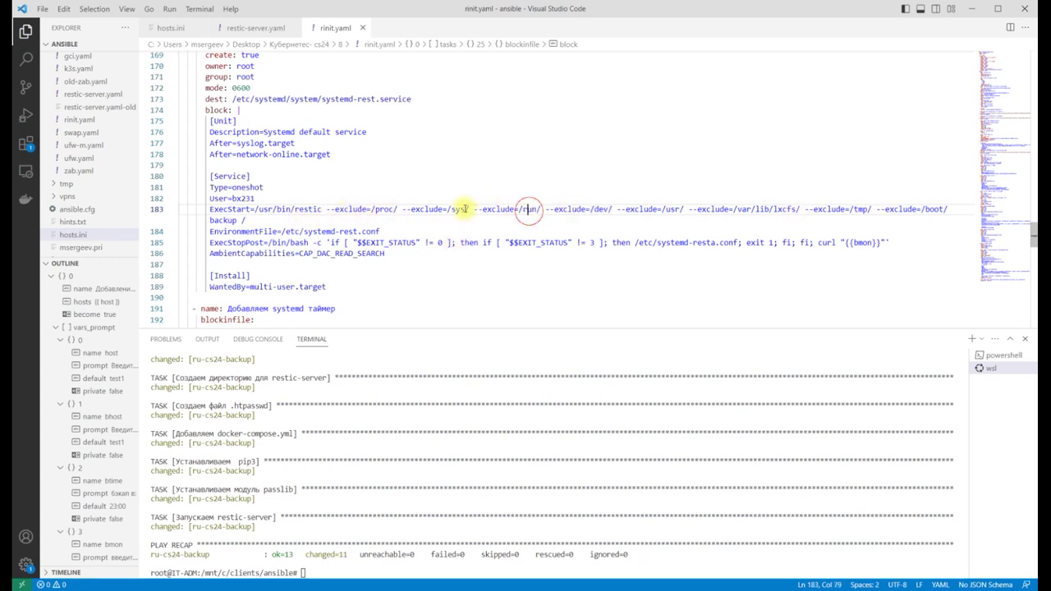
{"action": "left_click_drag", "start_coordinate": [380, 232], "coordinate": [208, 232]}
{"action": "left_click", "coordinate": [343, 231]}
{"action": "left_click", "coordinate": [420, 232]}
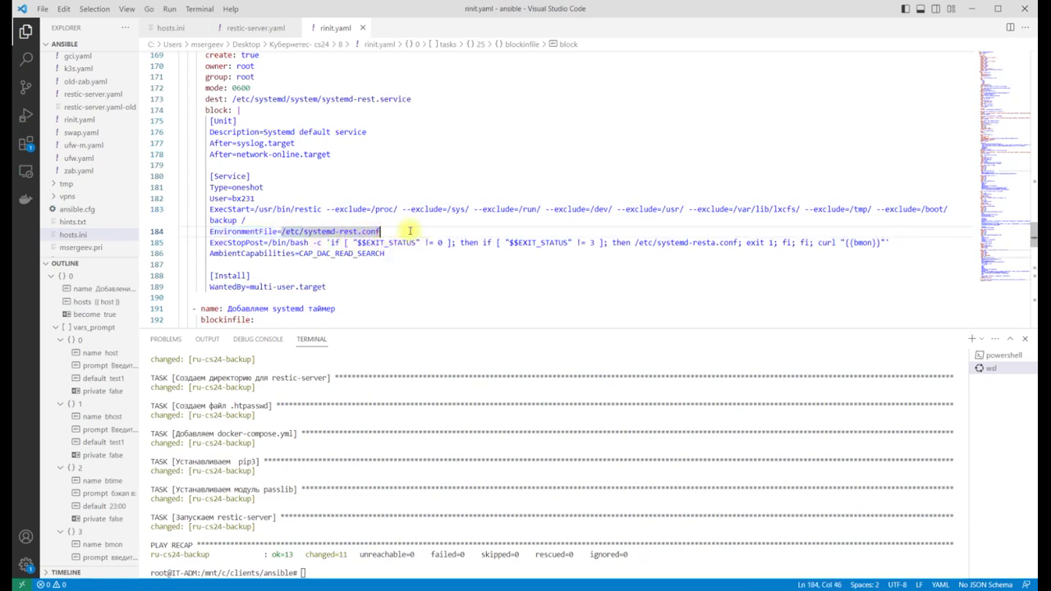
- Examine the ExecStopPost line's EXIT_STATUS checks against 0 and 3 and its call to /etc/systemd-resta.conf
{"action": "scroll", "coordinate": [405, 237], "scroll_direction": "up", "scroll_amount": 5}
{"action": "scroll", "coordinate": [399, 206], "scroll_direction": "down", "scroll_amount": 6}
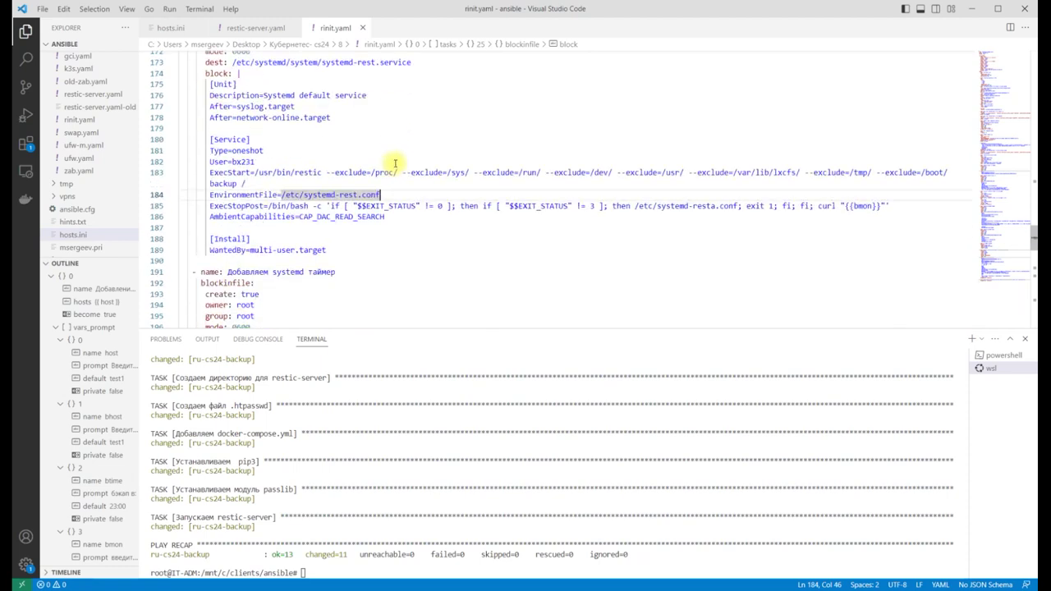
{"action": "double_click", "coordinate": [414, 205]}
{"action": "left_click_drag", "start_coordinate": [211, 205], "coordinate": [353, 205]}
{"action": "left_click", "coordinate": [343, 206]}
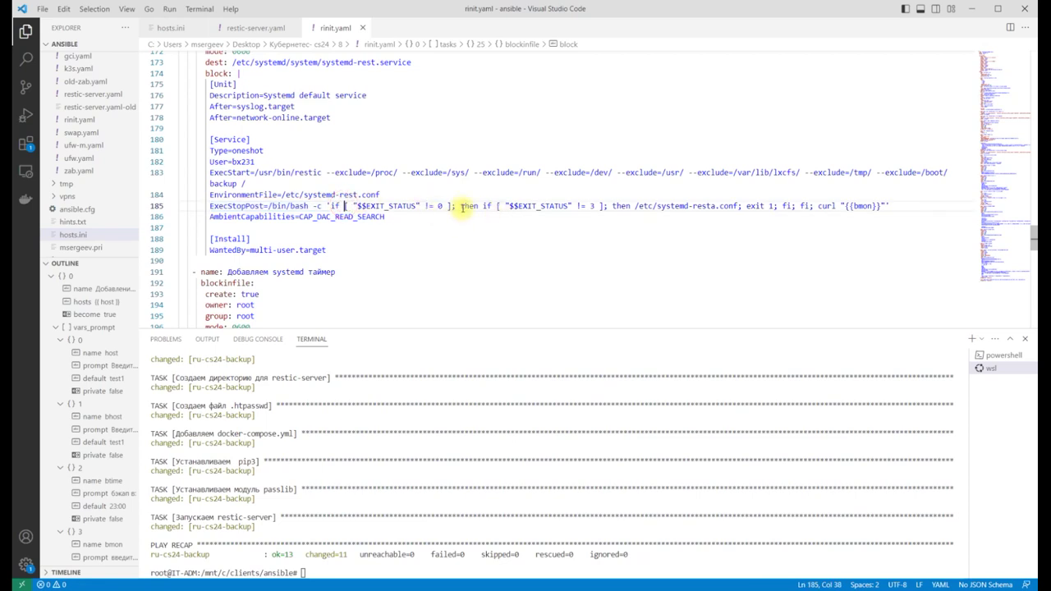
{"action": "left_click", "coordinate": [432, 206]}
{"action": "left_click", "coordinate": [441, 206]}
{"action": "left_click", "coordinate": [589, 206]}
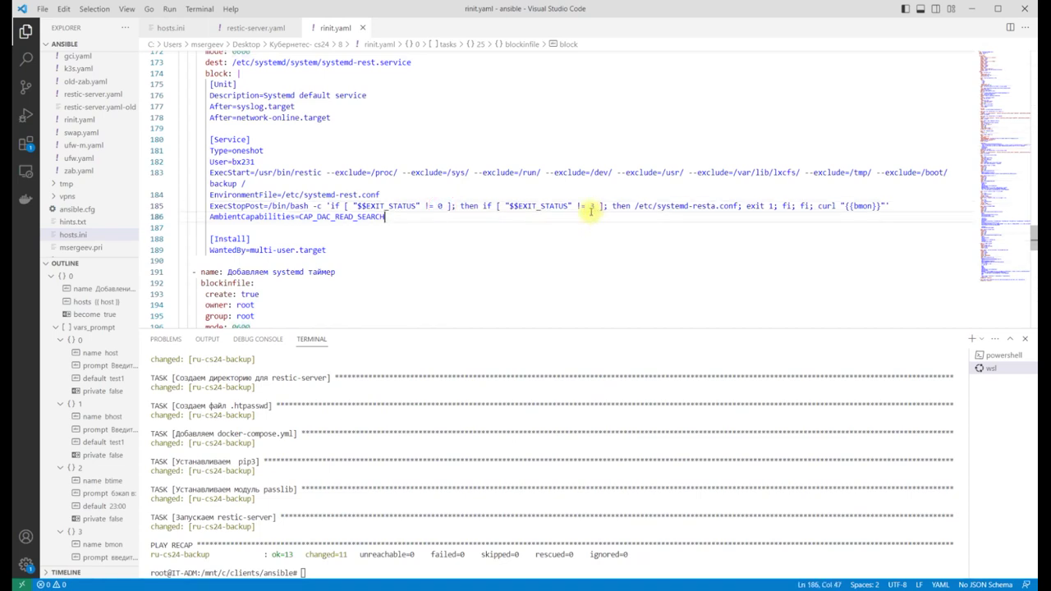
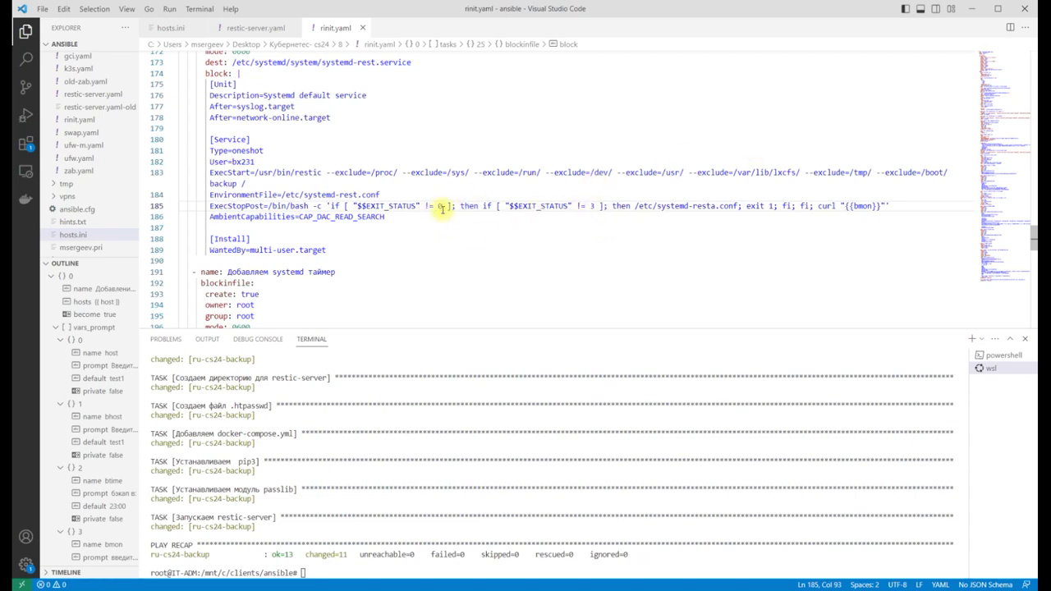
{"action": "left_click", "coordinate": [589, 207]}
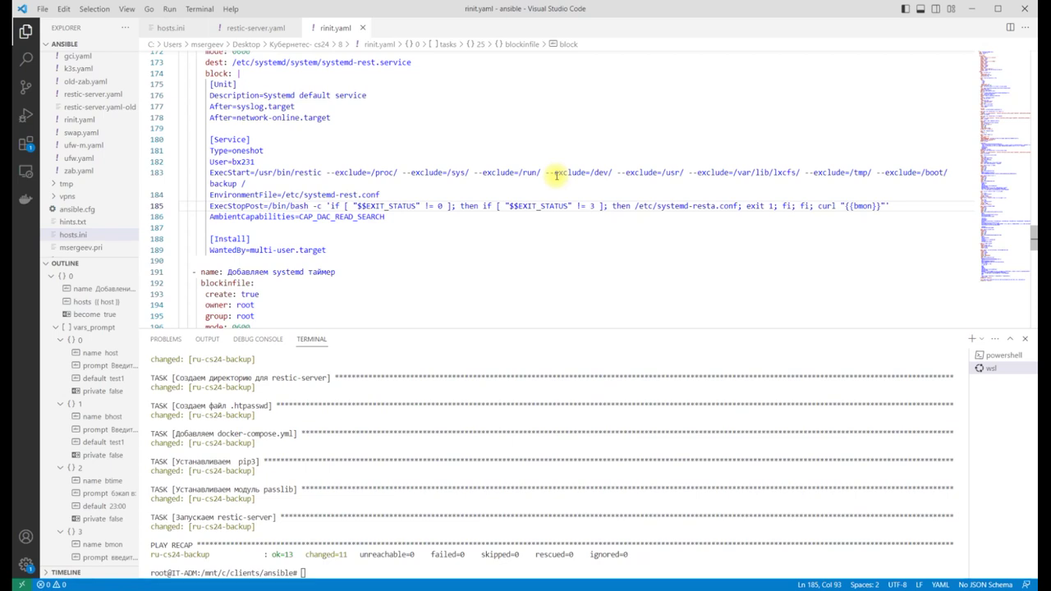
{"action": "left_click_drag", "start_coordinate": [635, 206], "coordinate": [715, 207]}
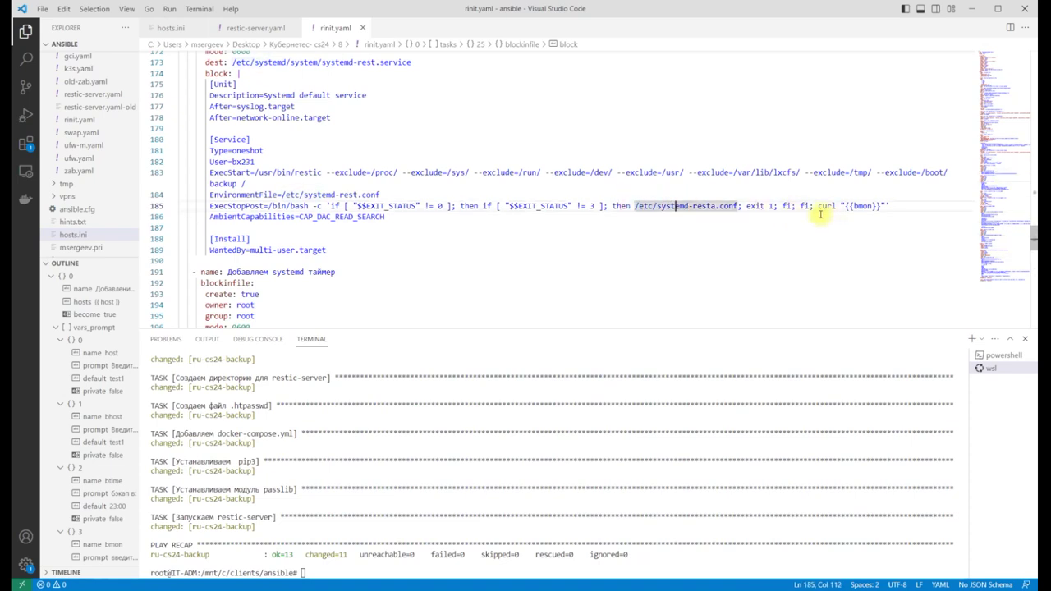
- Examine the ExecStopPost line's curl call to "{{bmon}}" alongside its EXIT_STATUS conditions
{"action": "left_click", "coordinate": [817, 216]}
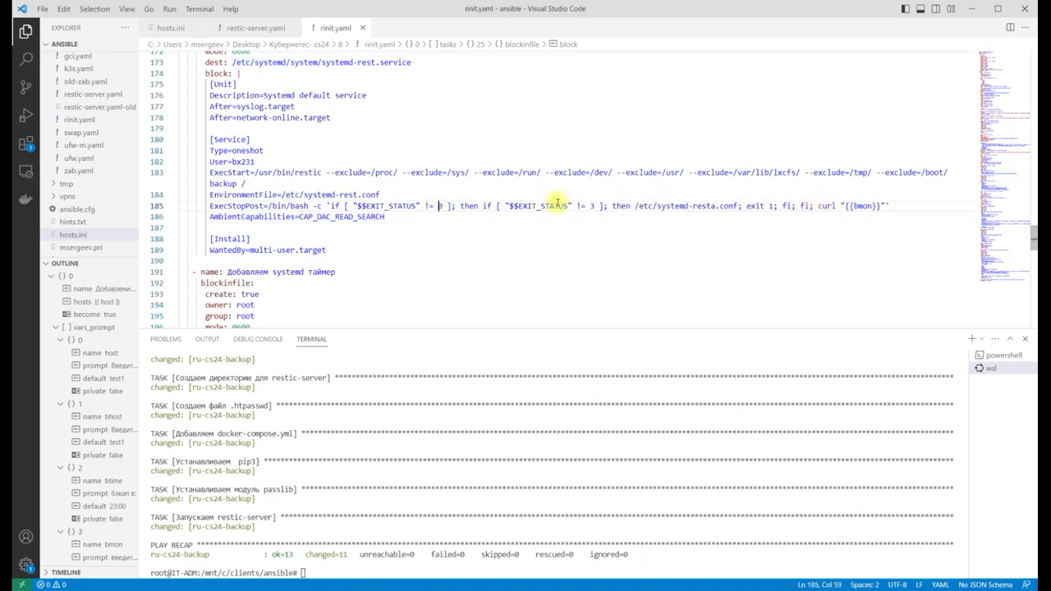
{"action": "left_click", "coordinate": [593, 195]}
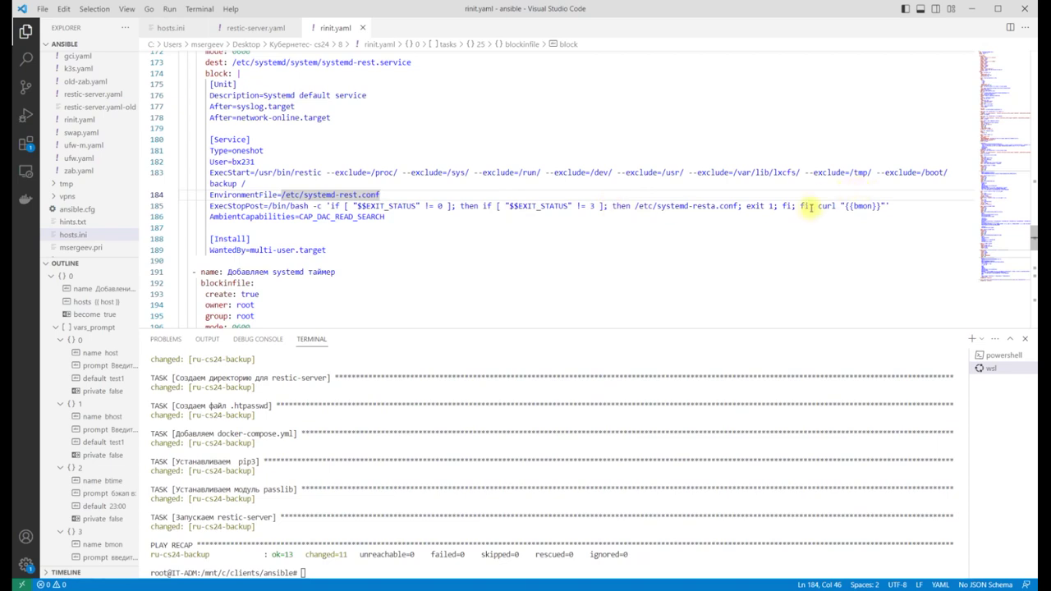
{"action": "left_click_drag", "start_coordinate": [817, 206], "coordinate": [875, 206]}
{"action": "left_click", "coordinate": [869, 206]}
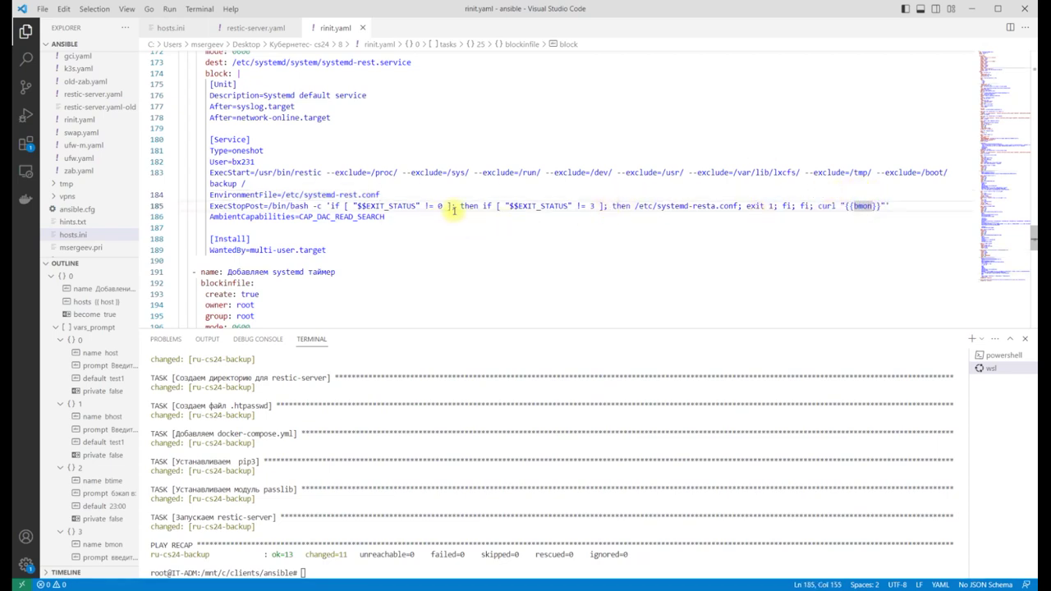
{"action": "left_click", "coordinate": [608, 206]}
{"action": "key", "text": "Down"}
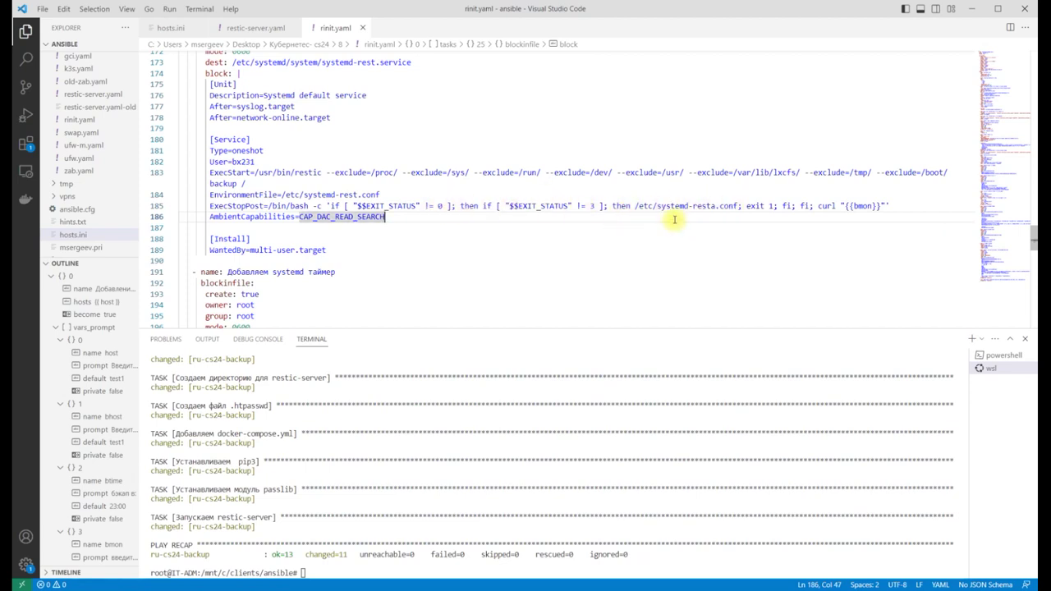
- Re-examine the /etc/systemd-resta.conf call in ExecStopPost and move on to the "Добавляем systemd таймер" task
{"action": "left_click", "coordinate": [850, 206]}
{"action": "mouse_move", "coordinate": [637, 206]}
{"action": "left_mouse_down"}
{"action": "mouse_move", "coordinate": [734, 206]}
{"action": "mouse_move", "coordinate": [617, 206]}
{"action": "left_mouse_up"}
{"action": "left_click", "coordinate": [675, 206]}
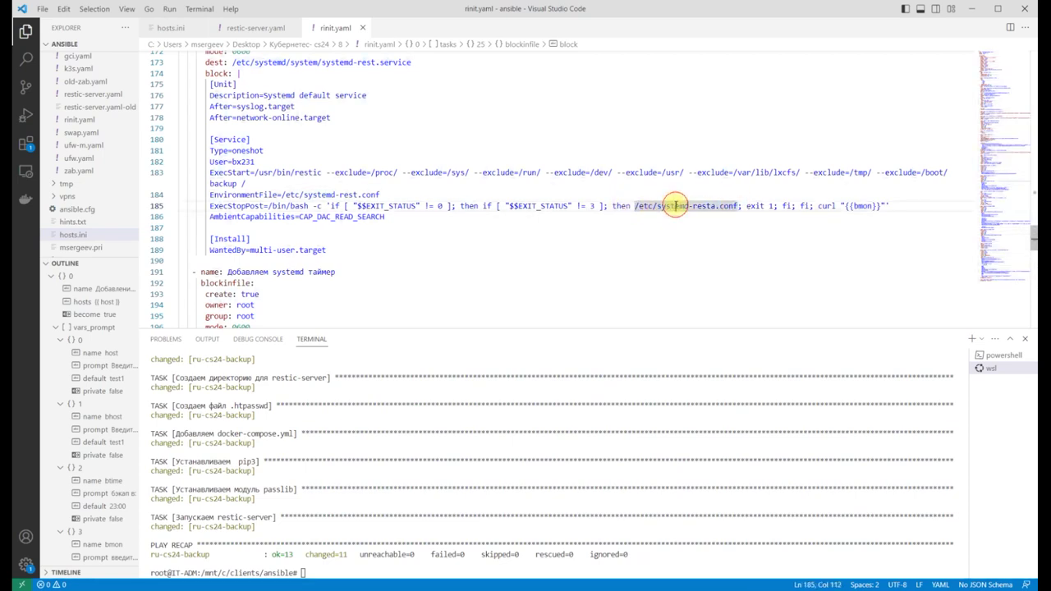
{"action": "left_click", "coordinate": [663, 207]}
{"action": "scroll", "coordinate": [403, 172], "scroll_direction": "down", "scroll_amount": 2}
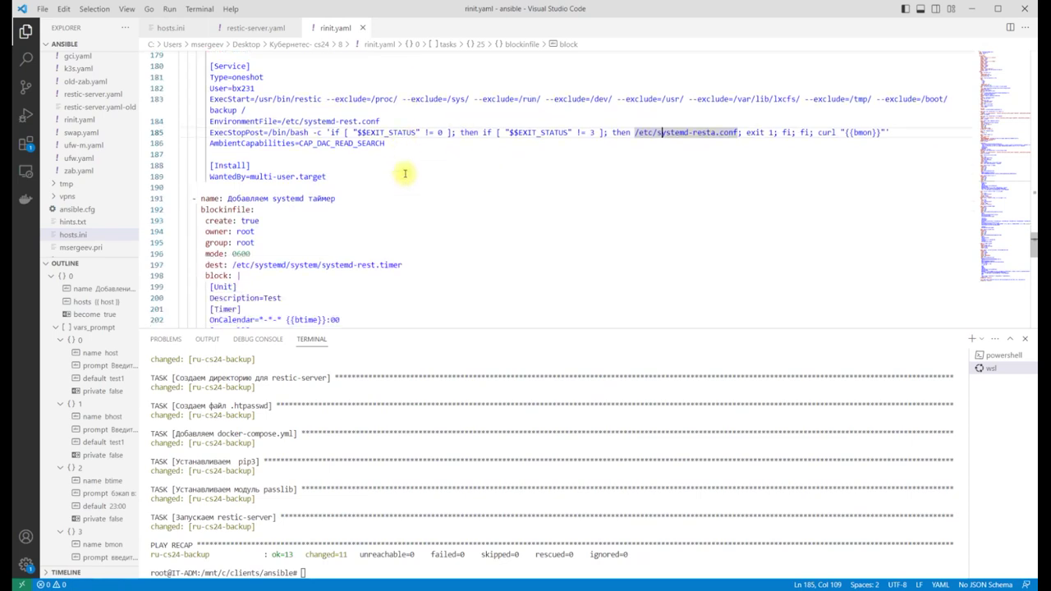
{"action": "scroll", "coordinate": [374, 148], "scroll_direction": "down", "scroll_amount": 1}
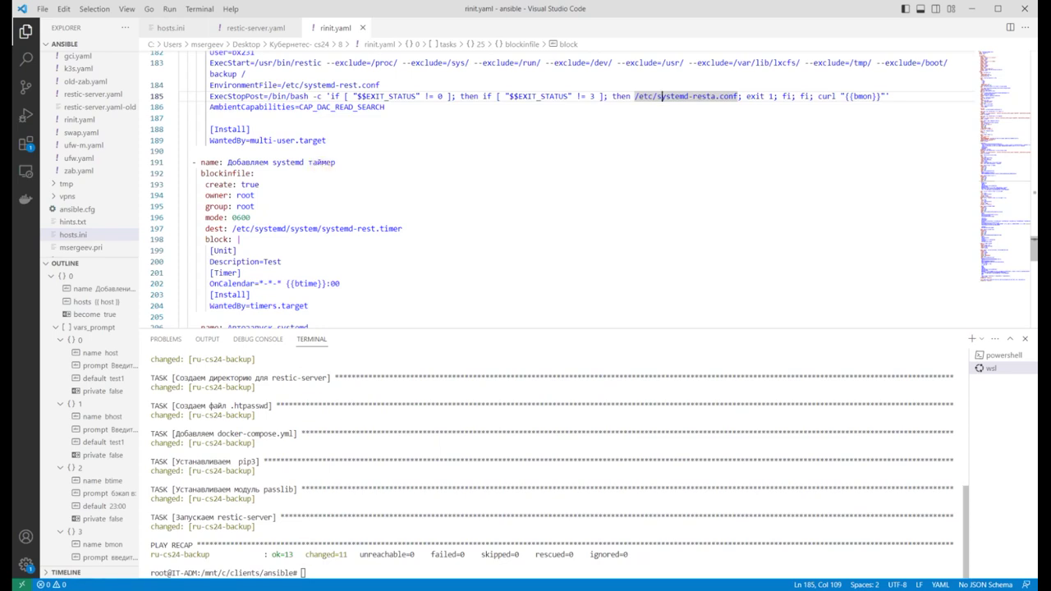
- Switch to the SSH terminal on ru-cs24-site and list the cron jobs with crontab -l and sudo crontab -l
{"action": "key", "text": "alt+Tab"}
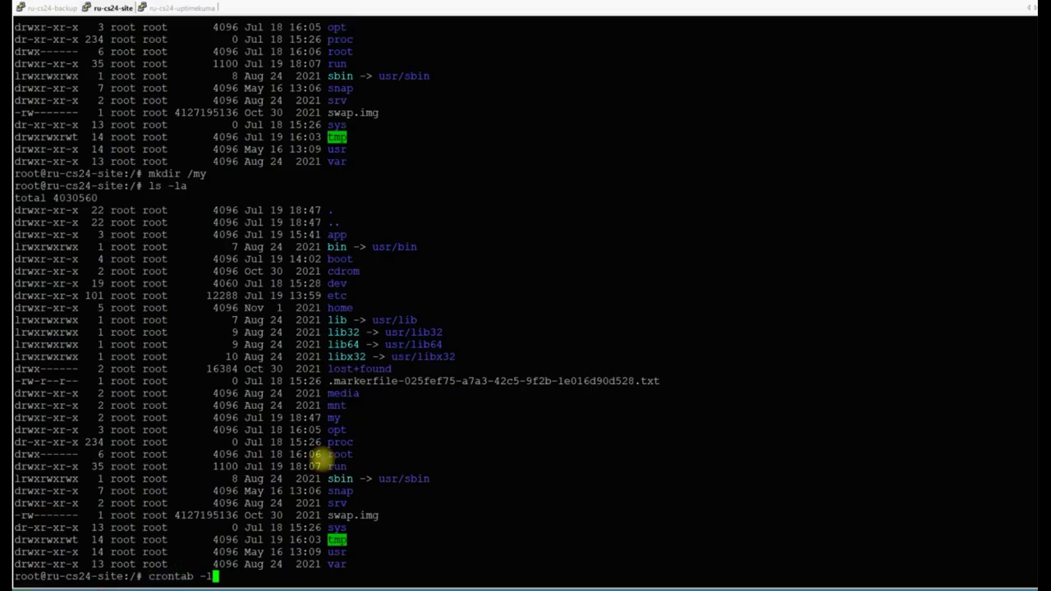
{"action": "key", "text": "Return"}
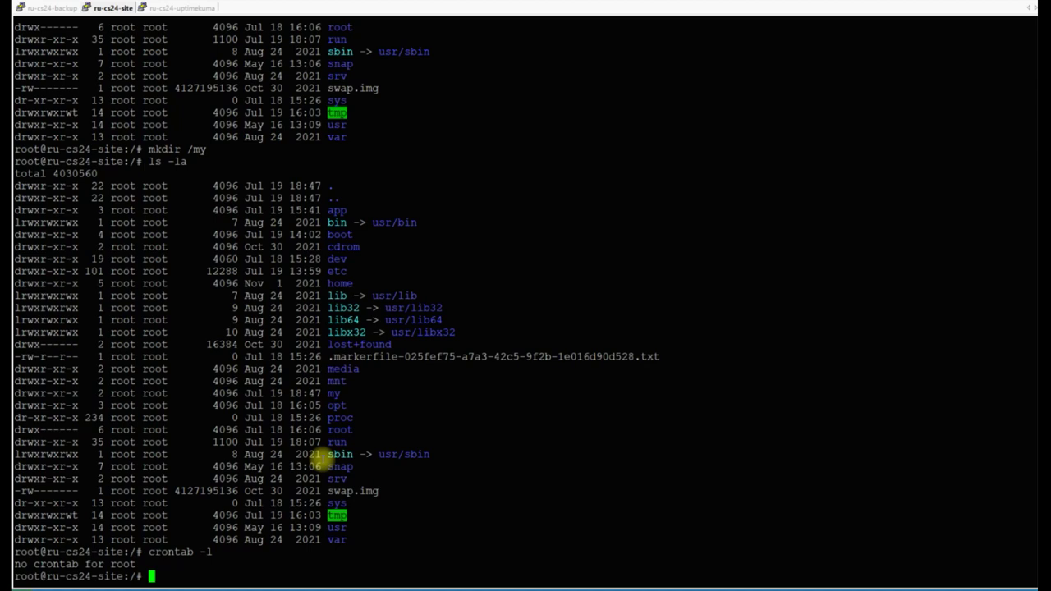
{"action": "type", "text": "sudo crontab -l"}
{"action": "key", "text": "Return"}
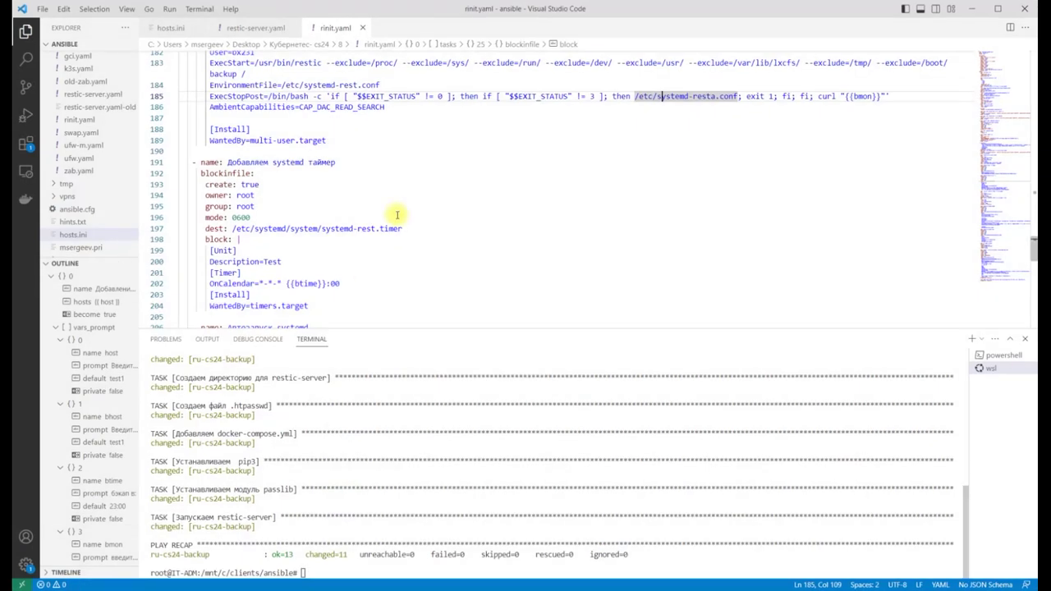
- Switch back to Visual Studio Code and review the systemd timer task's destination path, Description and OnCalendar schedule against the service definition
{"action": "scroll", "coordinate": [312, 156], "scroll_direction": "down", "scroll_amount": 2}
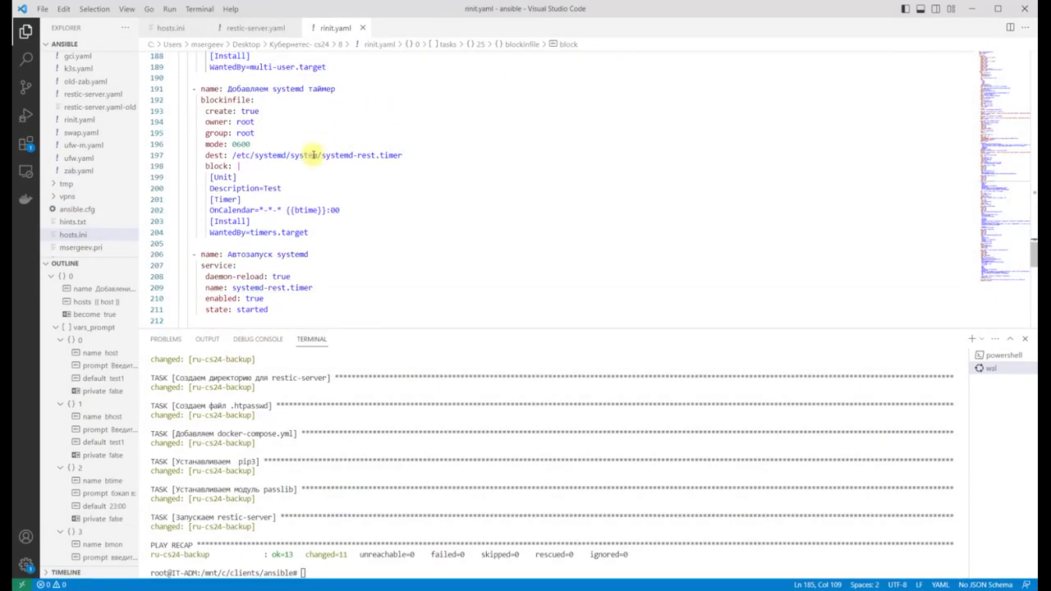
{"action": "left_click_drag", "start_coordinate": [404, 155], "coordinate": [248, 156]}
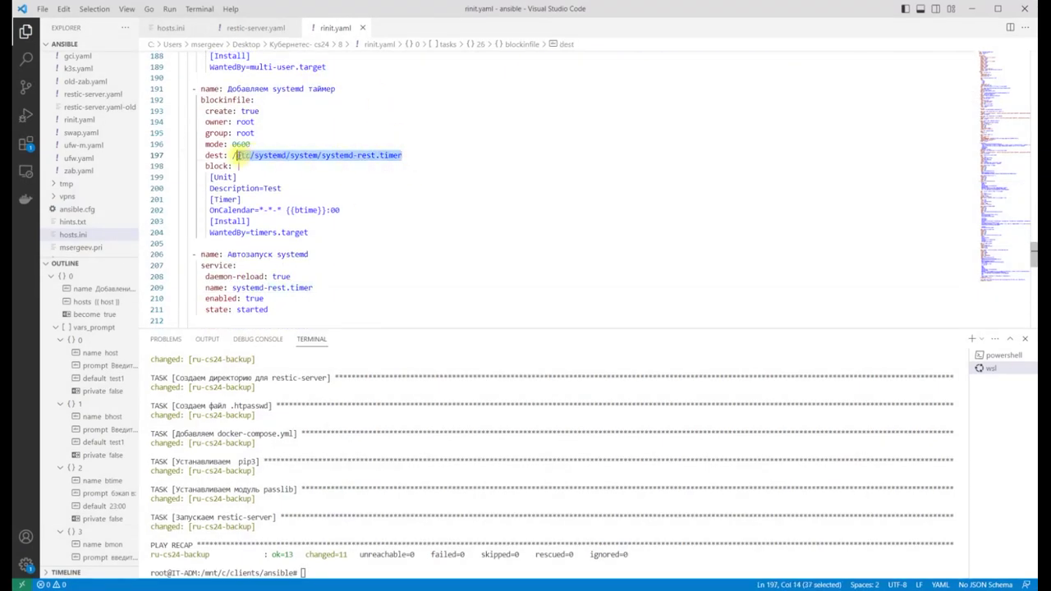
{"action": "scroll", "coordinate": [296, 210], "scroll_direction": "up", "scroll_amount": 1}
{"action": "double_click", "coordinate": [272, 224]}
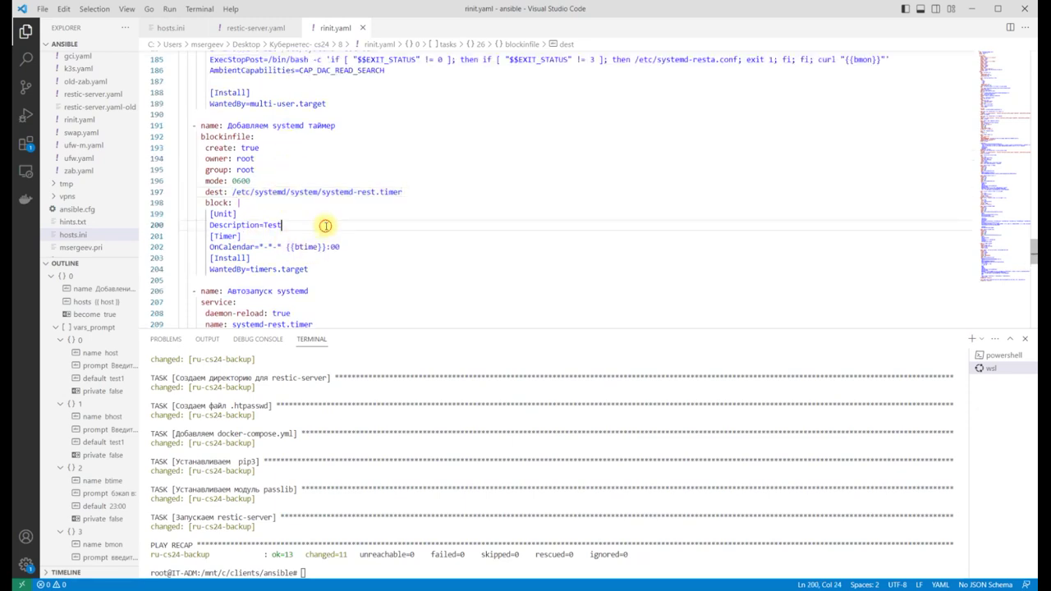
{"action": "scroll", "coordinate": [324, 182], "scroll_direction": "up", "scroll_amount": 4}
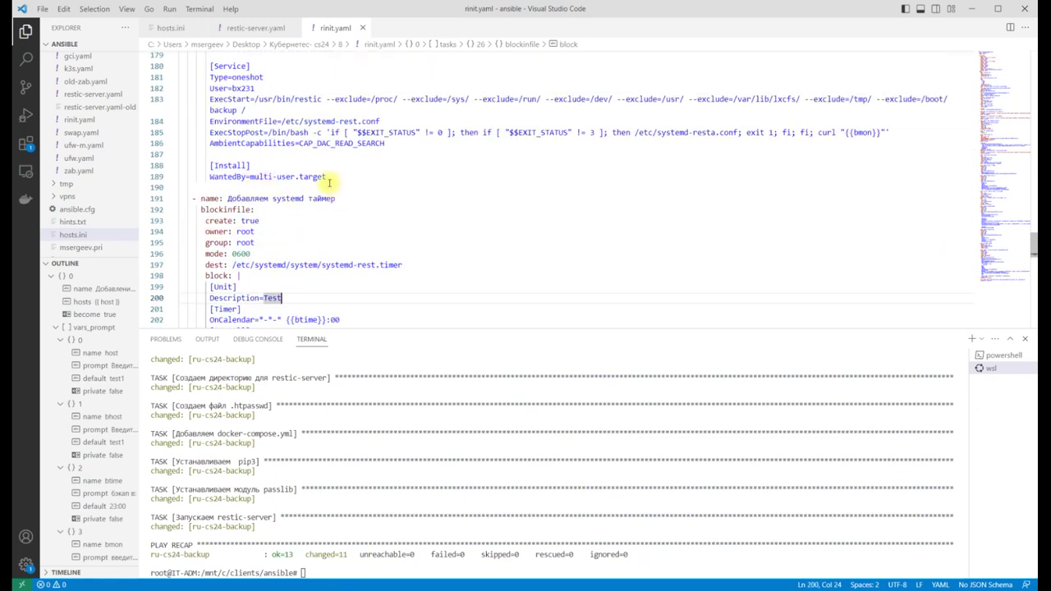
{"action": "scroll", "coordinate": [383, 129], "scroll_direction": "up", "scroll_amount": 1}
{"action": "scroll", "coordinate": [353, 164], "scroll_direction": "down", "scroll_amount": 5}
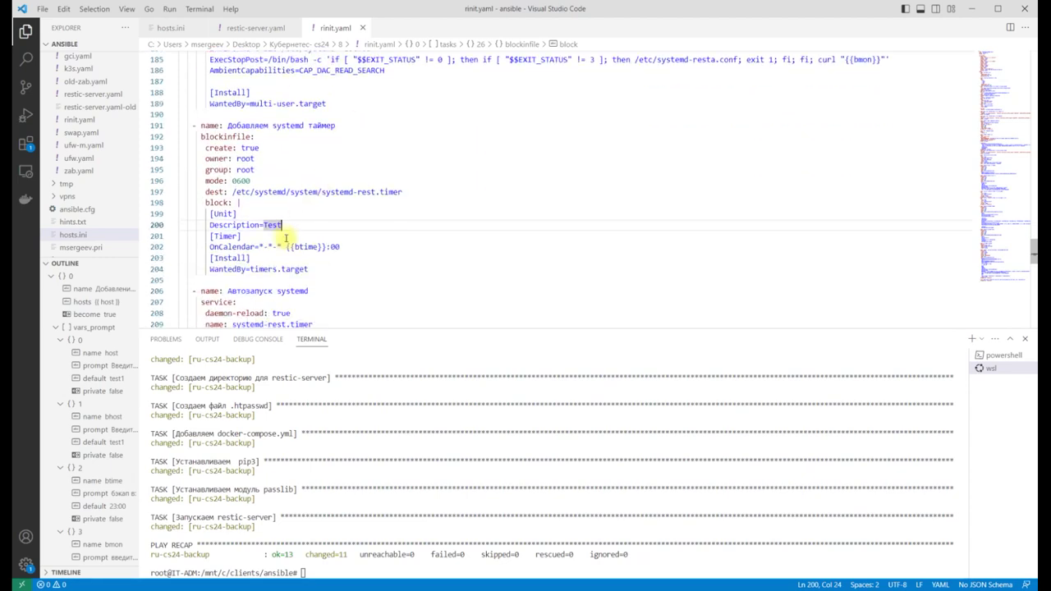
{"action": "scroll", "coordinate": [352, 172], "scroll_direction": "up", "scroll_amount": 5}
{"action": "scroll", "coordinate": [352, 171], "scroll_direction": "down", "scroll_amount": 3}
{"action": "scroll", "coordinate": [375, 197], "scroll_direction": "up", "scroll_amount": 3}
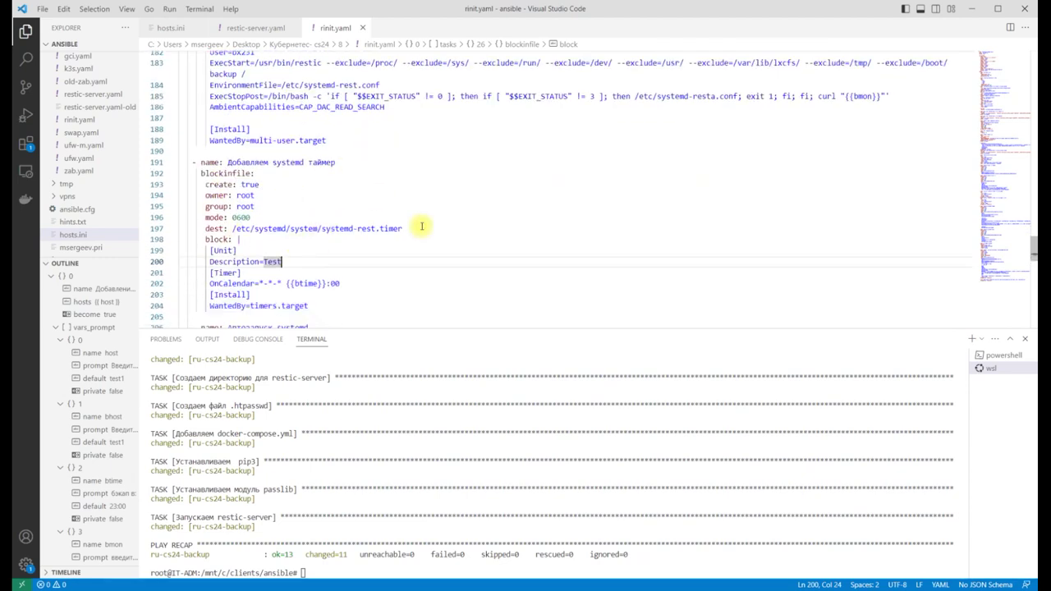
{"action": "scroll", "coordinate": [359, 218], "scroll_direction": "down", "scroll_amount": 2}
{"action": "scroll", "coordinate": [459, 156], "scroll_direction": "down", "scroll_amount": 4}
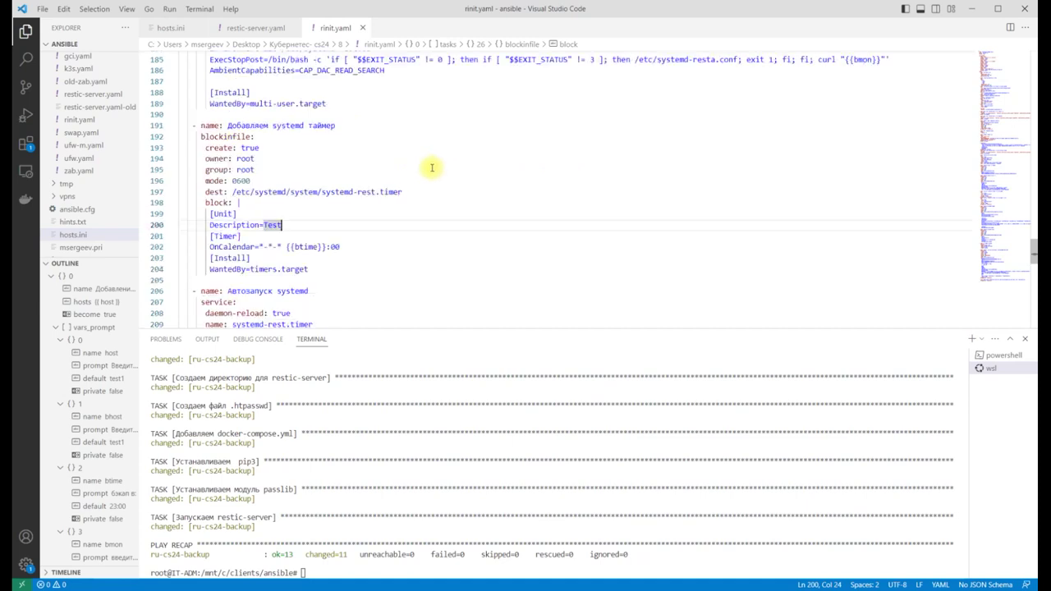
- Review the "Автозапуск systemd" task that enables systemd-rest.timer, and the create and state settings of the task after it
{"action": "scroll", "coordinate": [310, 171], "scroll_direction": "down", "scroll_amount": 2}
{"action": "left_click", "coordinate": [281, 197]}
{"action": "scroll", "coordinate": [283, 190], "scroll_direction": "down", "scroll_amount": 1}
{"action": "left_click", "coordinate": [299, 245]}
{"action": "scroll", "coordinate": [332, 219], "scroll_direction": "down", "scroll_amount": 1}
{"action": "scroll", "coordinate": [335, 203], "scroll_direction": "down", "scroll_amount": 2}
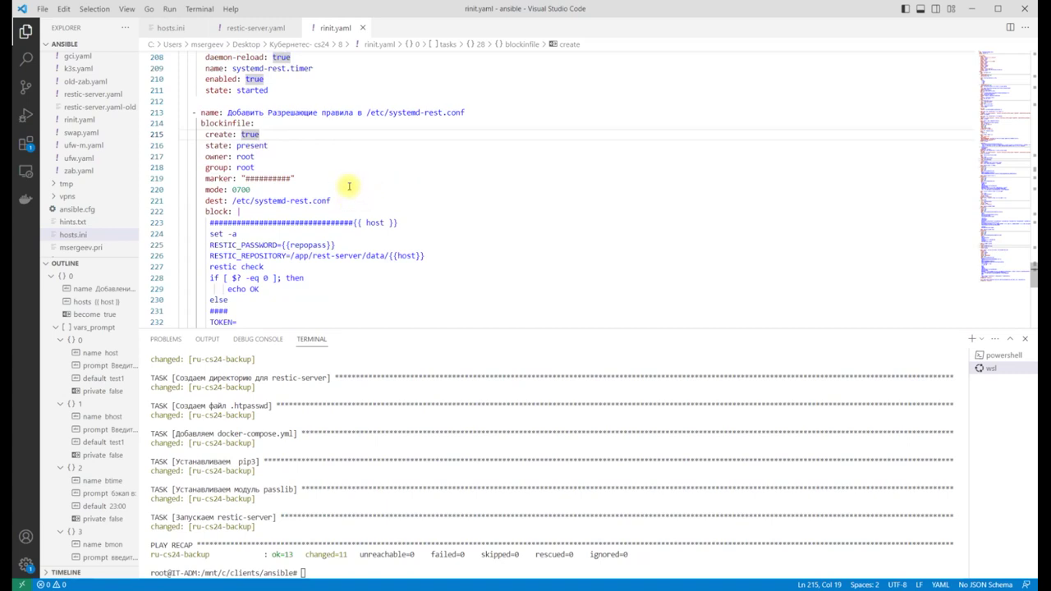
{"action": "left_click", "coordinate": [336, 143]}
{"action": "scroll", "coordinate": [320, 160], "scroll_direction": "up", "scroll_amount": 2}
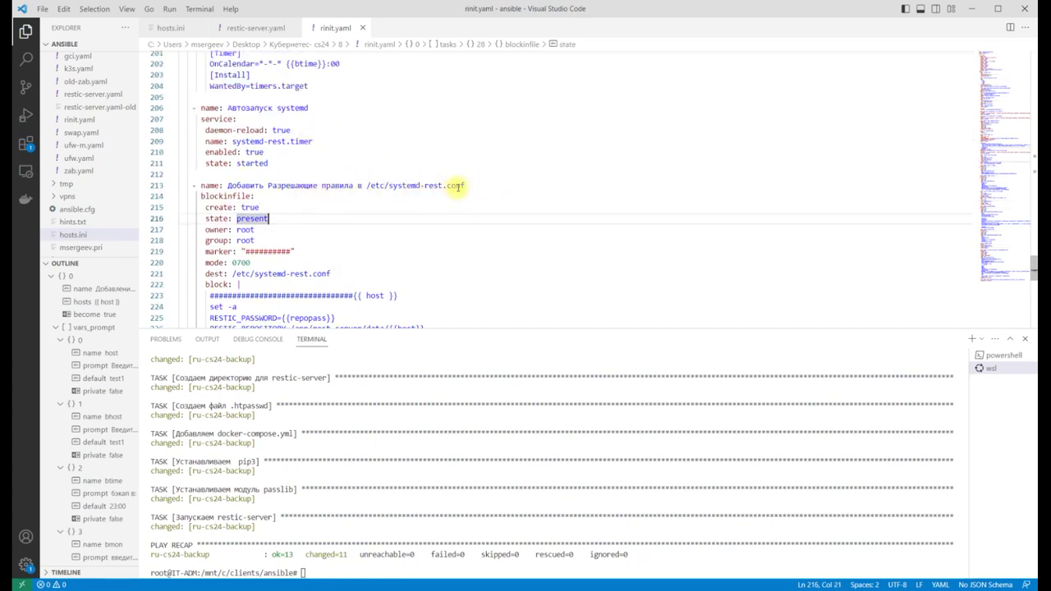
{"action": "scroll", "coordinate": [460, 184], "scroll_direction": "down", "scroll_amount": 1}
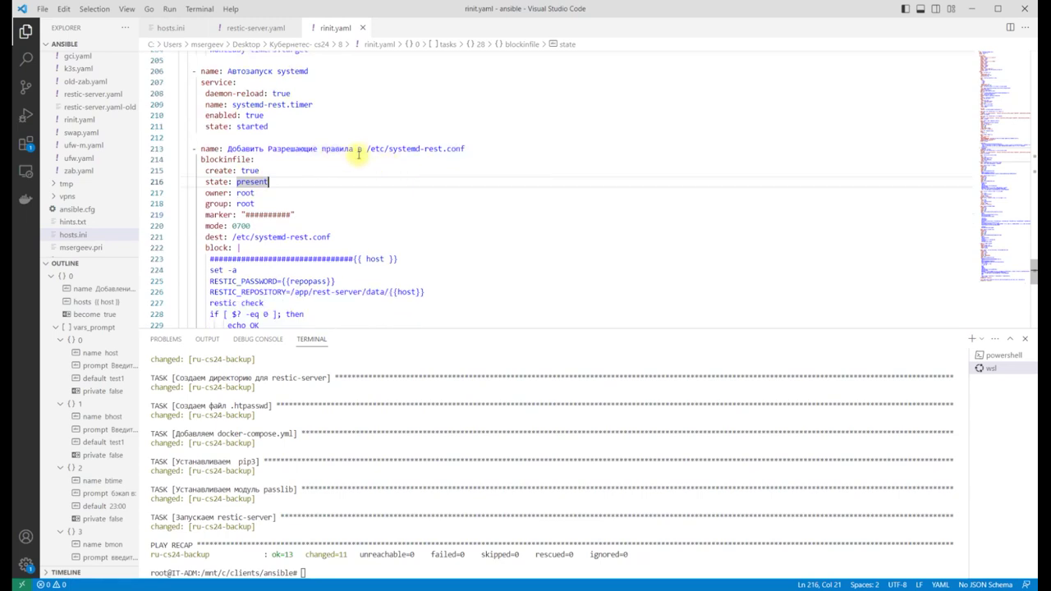
- Examine the /etc/systemd-rest.conf path in the name of the "Добавить Разрешающие правила" task
{"action": "scroll", "coordinate": [340, 159], "scroll_direction": "down", "scroll_amount": 4}
{"action": "scroll", "coordinate": [348, 162], "scroll_direction": "up", "scroll_amount": 5}
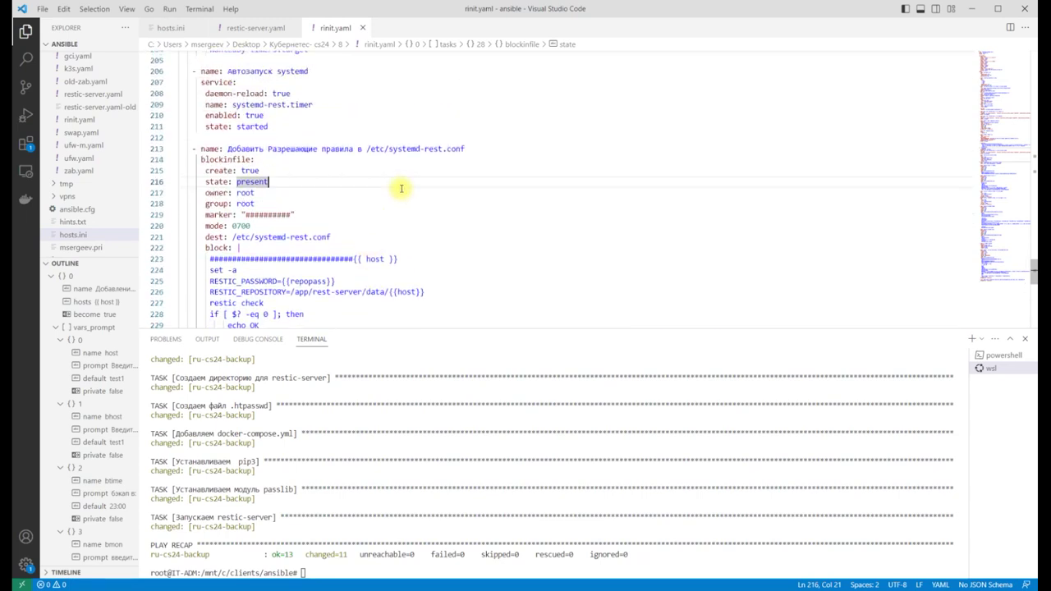
{"action": "left_click_drag", "start_coordinate": [466, 185], "coordinate": [367, 185]}
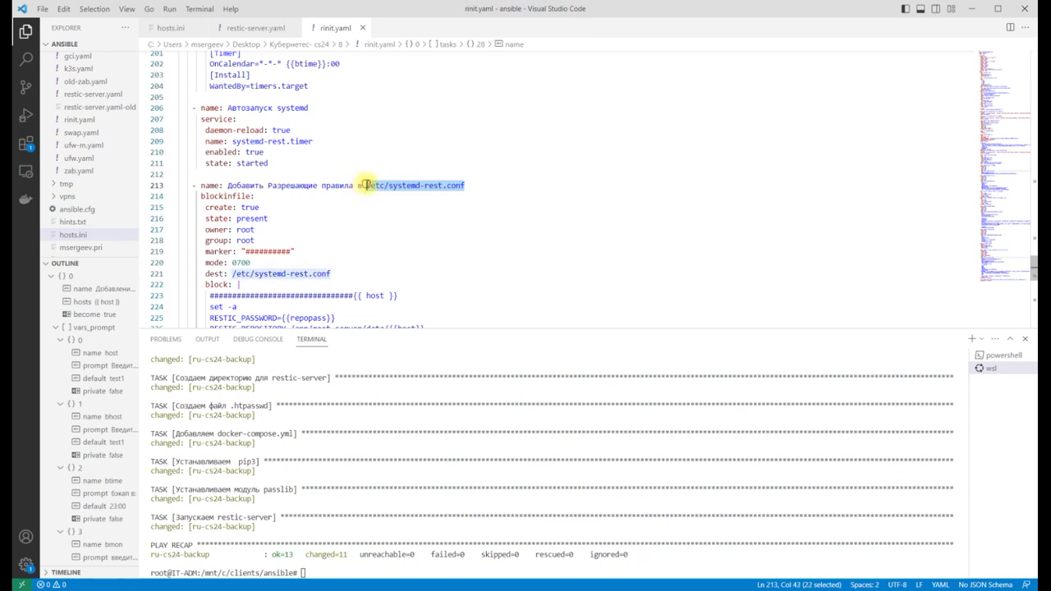
{"action": "left_click", "coordinate": [366, 185]}
{"action": "left_click_drag", "start_coordinate": [495, 186], "coordinate": [364, 186]}
{"action": "left_click", "coordinate": [367, 187]}
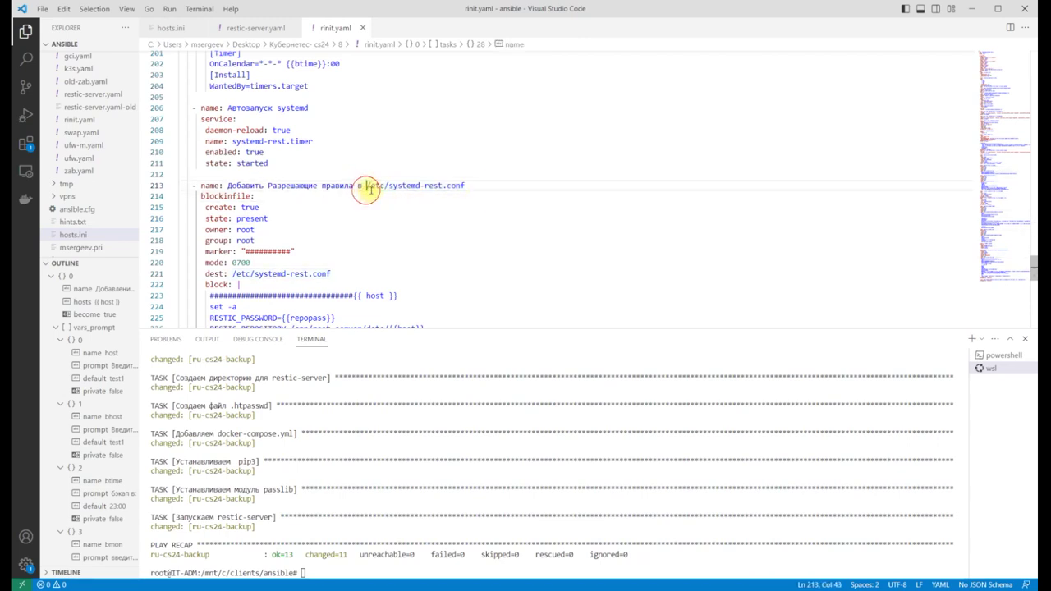
- Review the script block written to /etc/systemd-rest.conf, including its set -a line and restic variables
{"action": "scroll", "coordinate": [363, 198], "scroll_direction": "down", "scroll_amount": 5}
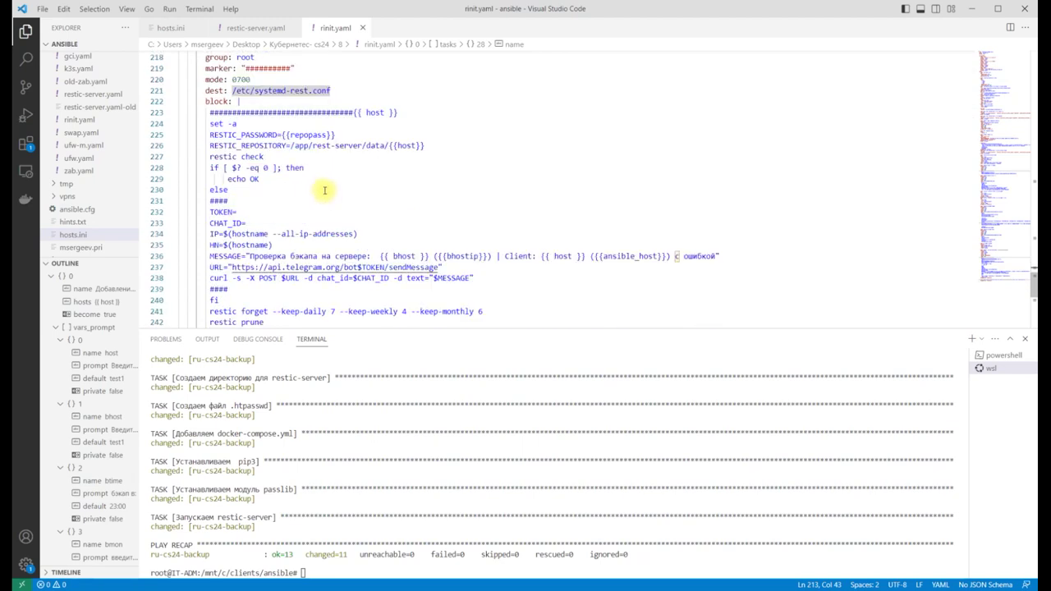
{"action": "scroll", "coordinate": [312, 187], "scroll_direction": "down", "scroll_amount": 3}
{"action": "scroll", "coordinate": [296, 214], "scroll_direction": "up", "scroll_amount": 6}
{"action": "left_click_drag", "start_coordinate": [290, 218], "coordinate": [389, 218]}
{"action": "double_click", "coordinate": [427, 199]}
{"action": "scroll", "coordinate": [335, 188], "scroll_direction": "up", "scroll_amount": 2}
{"action": "scroll", "coordinate": [335, 188], "scroll_direction": "up", "scroll_amount": 1}
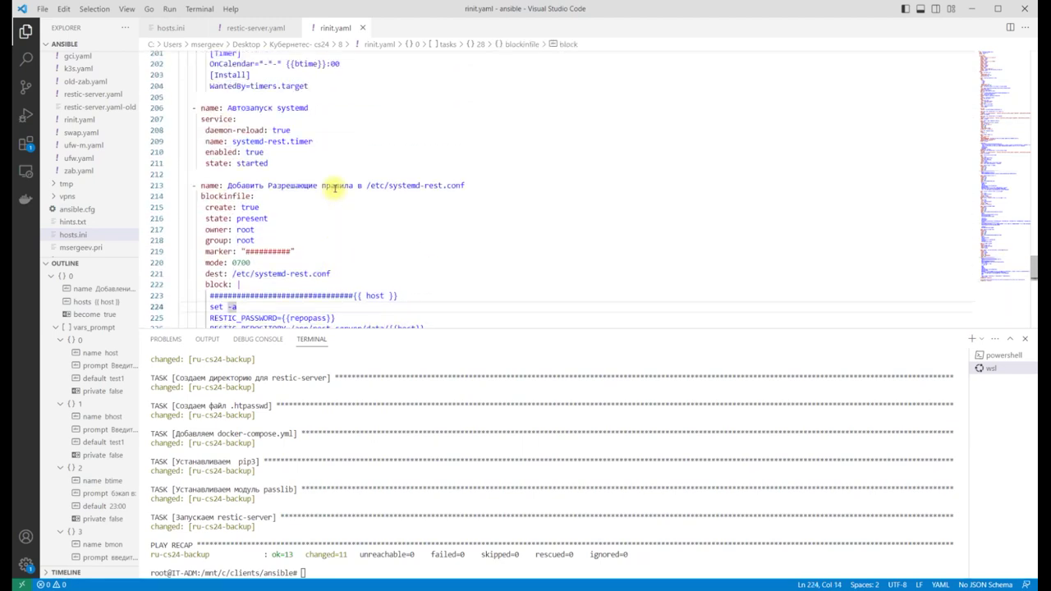
- Read through the restic check and Telegram notification commands down to the hour setting of the "clean" cron job
{"action": "scroll", "coordinate": [322, 205], "scroll_direction": "down", "scroll_amount": 6}
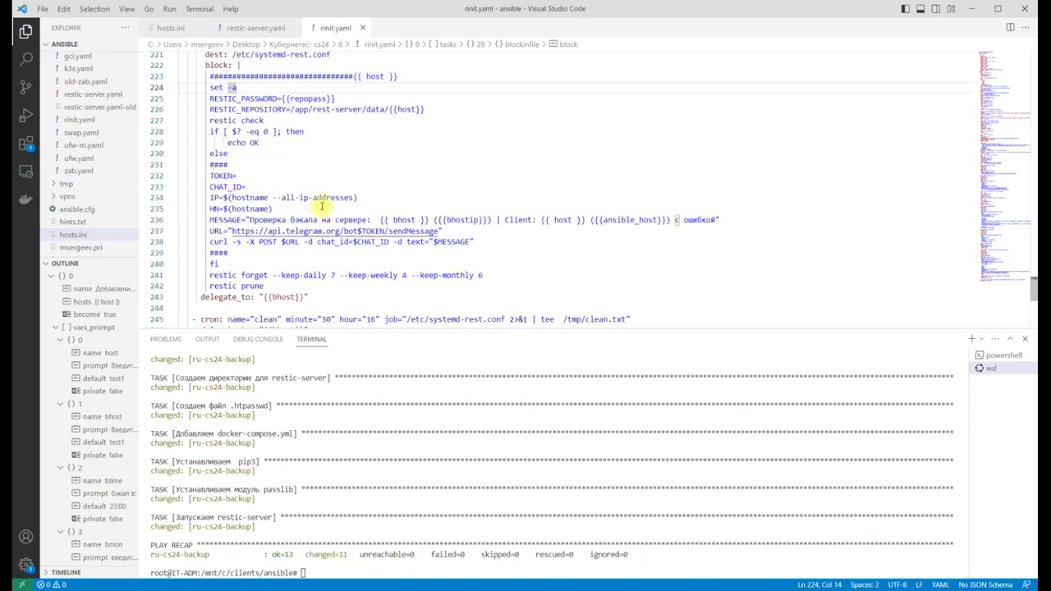
{"action": "scroll", "coordinate": [350, 152], "scroll_direction": "up", "scroll_amount": 3}
{"action": "scroll", "coordinate": [337, 169], "scroll_direction": "down", "scroll_amount": 4}
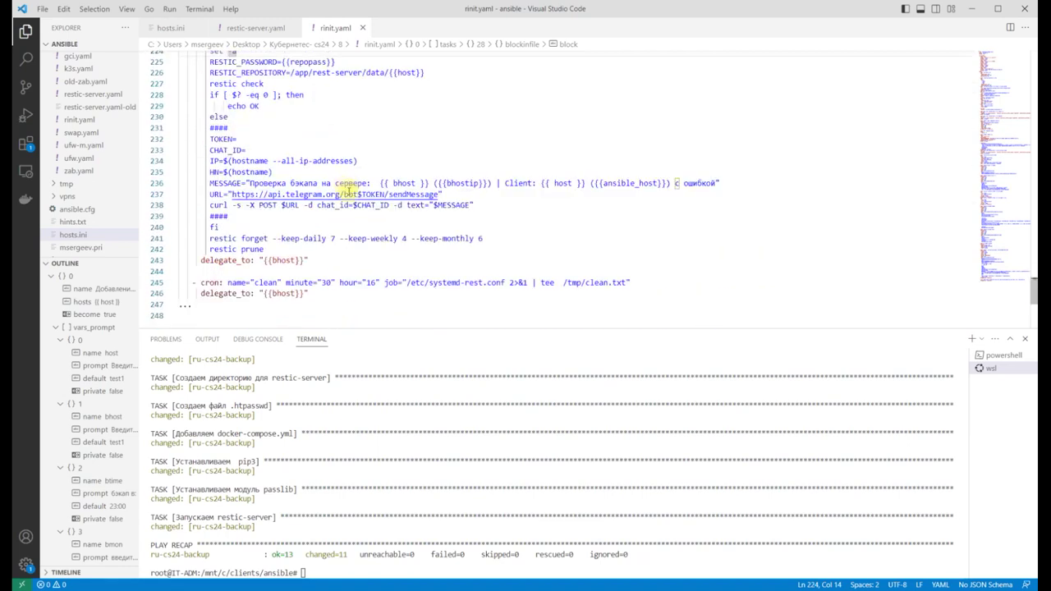
{"action": "scroll", "coordinate": [339, 184], "scroll_direction": "down", "scroll_amount": 1}
{"action": "double_click", "coordinate": [377, 245]}
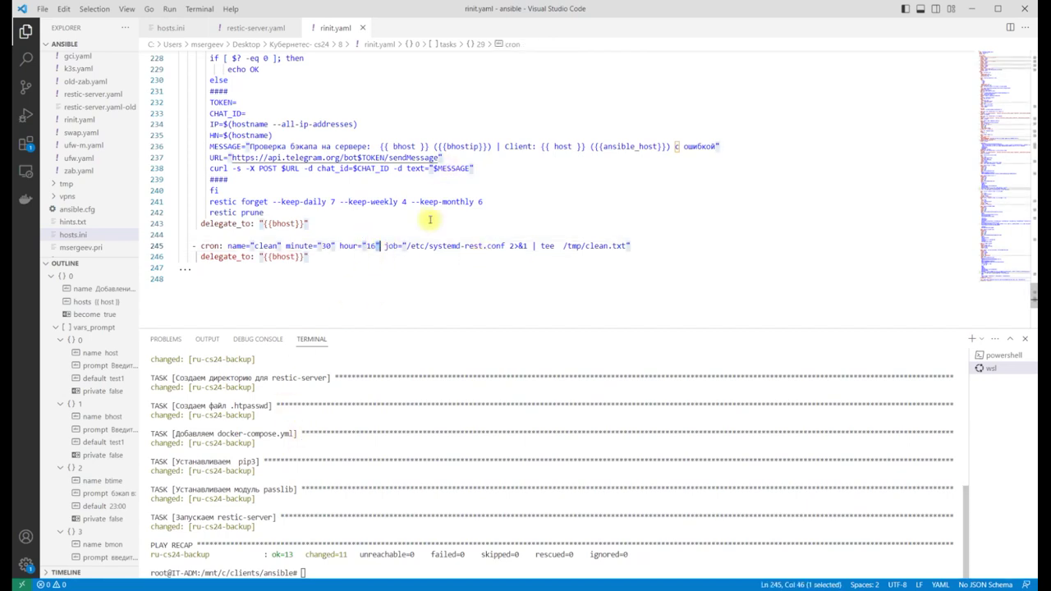
- Examine the dest path of the cleanup script that the cron job runs, and the script's TOKEN line
{"action": "scroll", "coordinate": [361, 251], "scroll_direction": "up", "scroll_amount": 2}
{"action": "scroll", "coordinate": [353, 205], "scroll_direction": "up", "scroll_amount": 3}
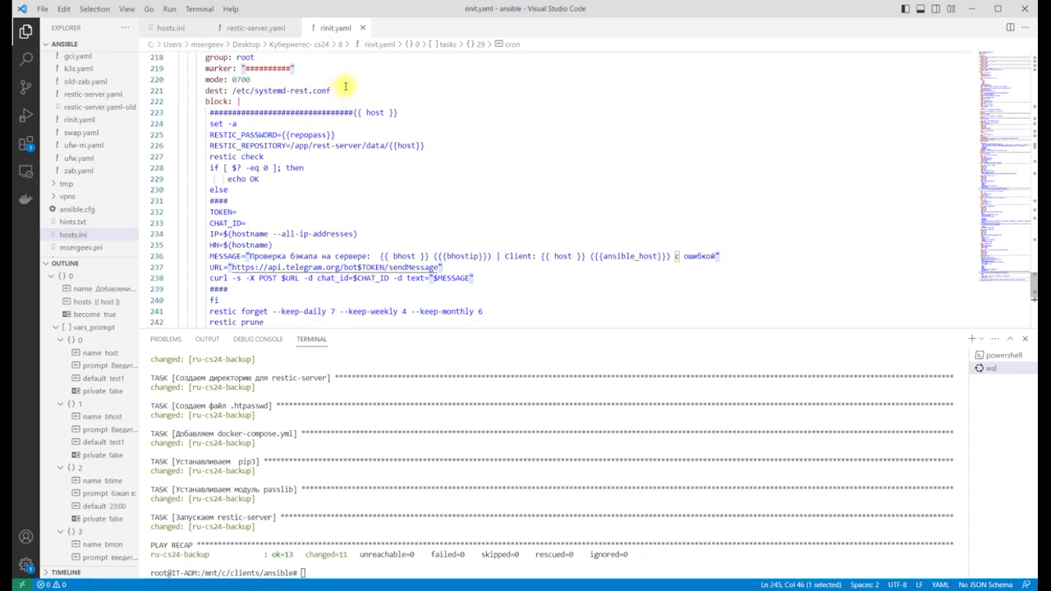
{"action": "left_click_drag", "start_coordinate": [344, 85], "coordinate": [239, 89]}
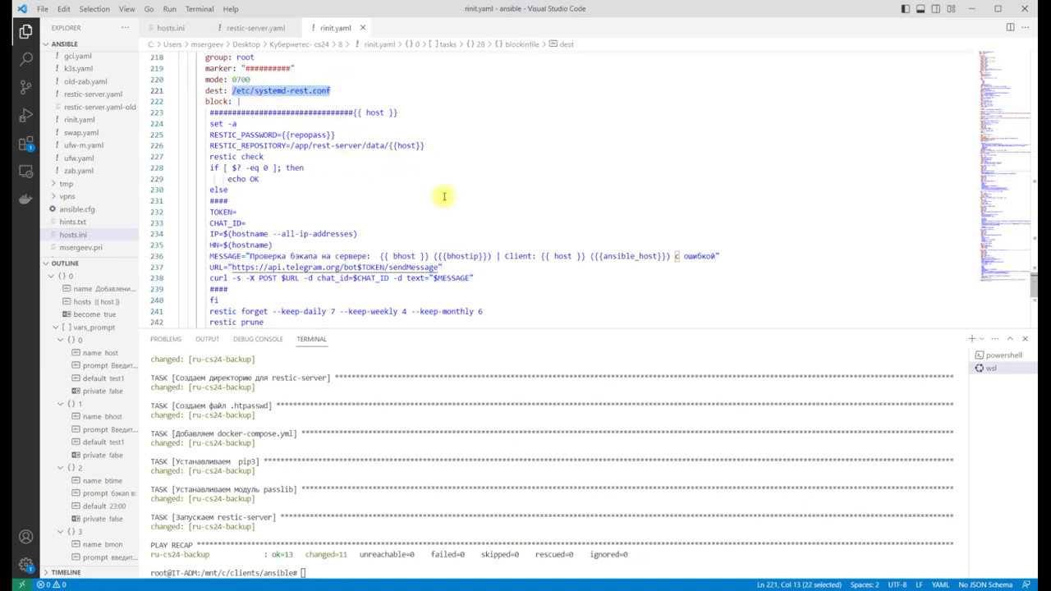
{"action": "scroll", "coordinate": [304, 181], "scroll_direction": "down", "scroll_amount": 3}
{"action": "scroll", "coordinate": [361, 193], "scroll_direction": "up", "scroll_amount": 3}
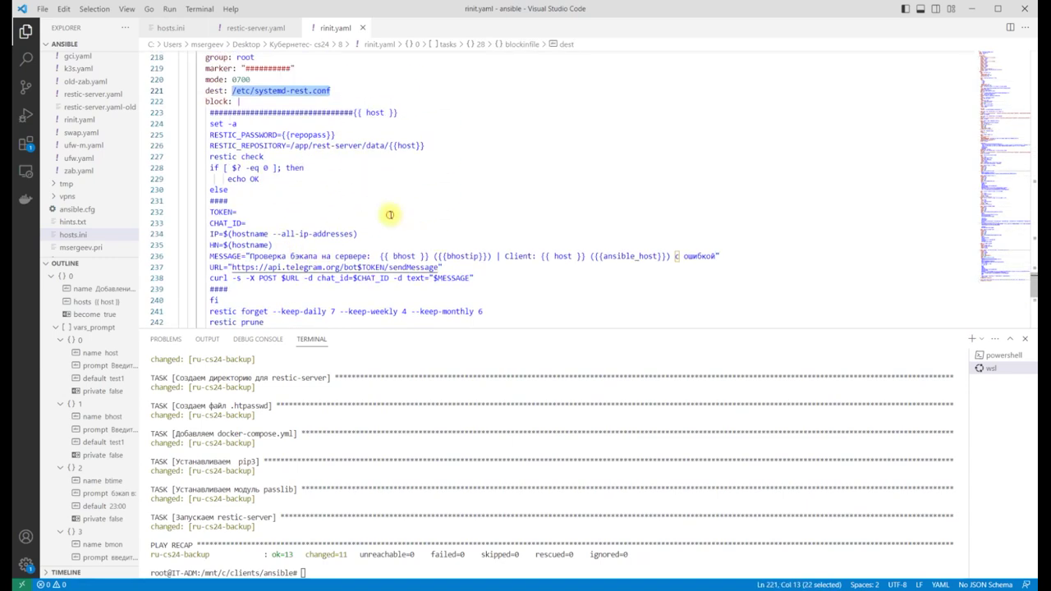
{"action": "left_click", "coordinate": [389, 214]}
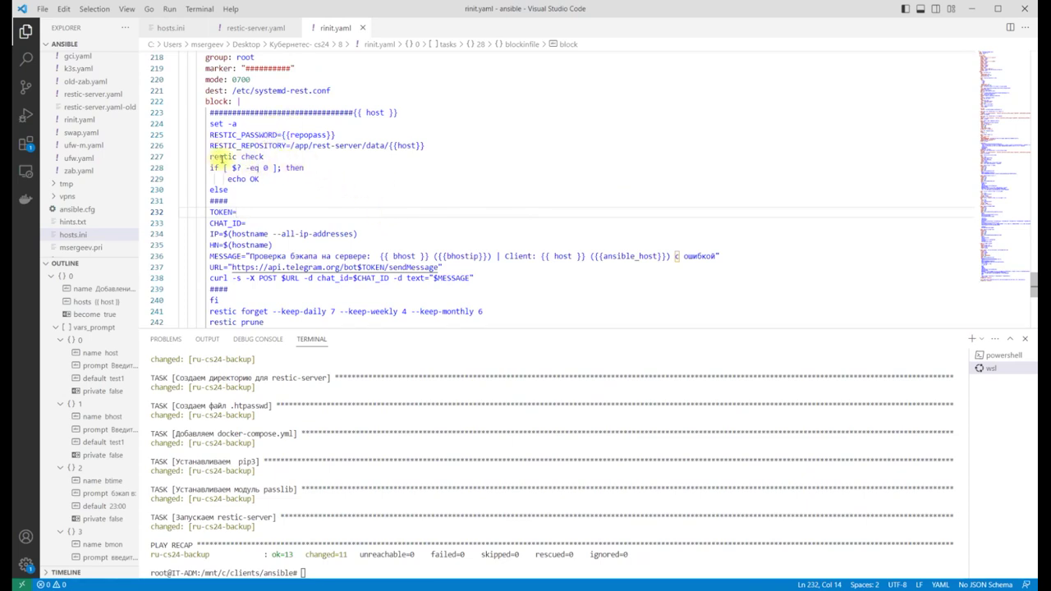
- Examine the restic forget command's retention options, focusing on --keep-daily 7
{"action": "scroll", "coordinate": [275, 156], "scroll_direction": "down", "scroll_amount": 1}
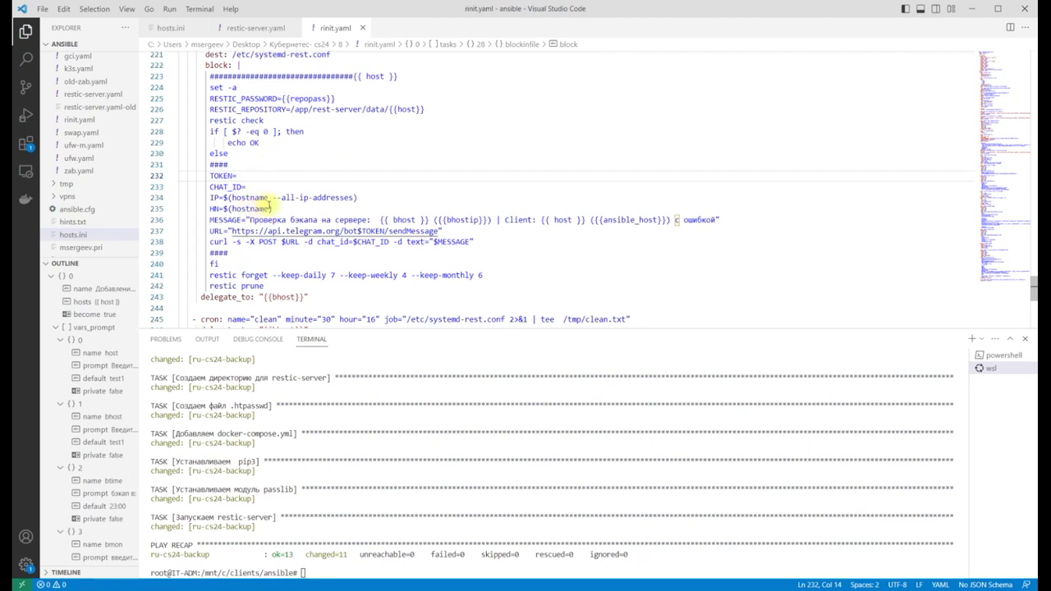
{"action": "scroll", "coordinate": [273, 160], "scroll_direction": "down", "scroll_amount": 1}
{"action": "left_click", "coordinate": [305, 239]}
{"action": "left_click", "coordinate": [275, 238]}
{"action": "left_click_drag", "start_coordinate": [274, 238], "coordinate": [326, 238]}
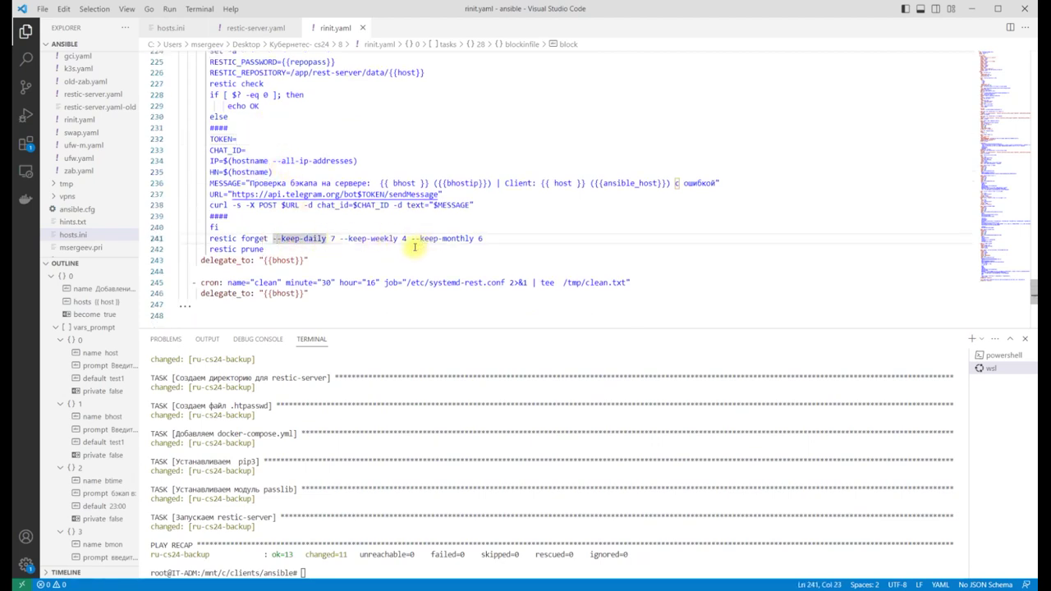
{"action": "left_click", "coordinate": [334, 240]}
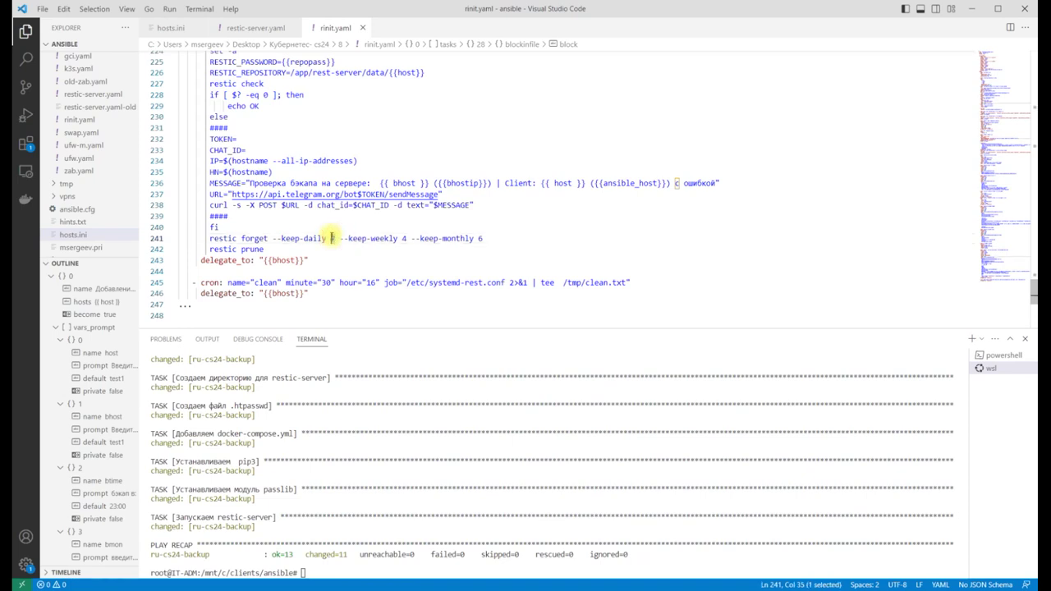
- Examine the weekly and monthly retention options of the restic forget command and the restic prune line below it
{"action": "left_click", "coordinate": [328, 238]}
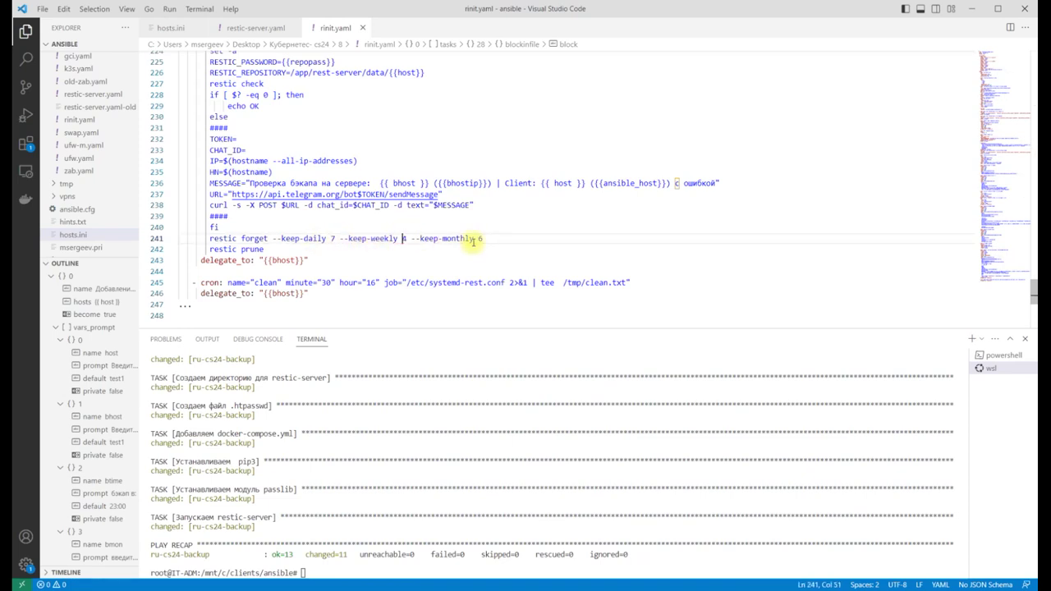
{"action": "left_click", "coordinate": [433, 238]}
{"action": "left_click", "coordinate": [518, 239]}
{"action": "left_click_drag", "start_coordinate": [264, 249], "coordinate": [210, 249]}
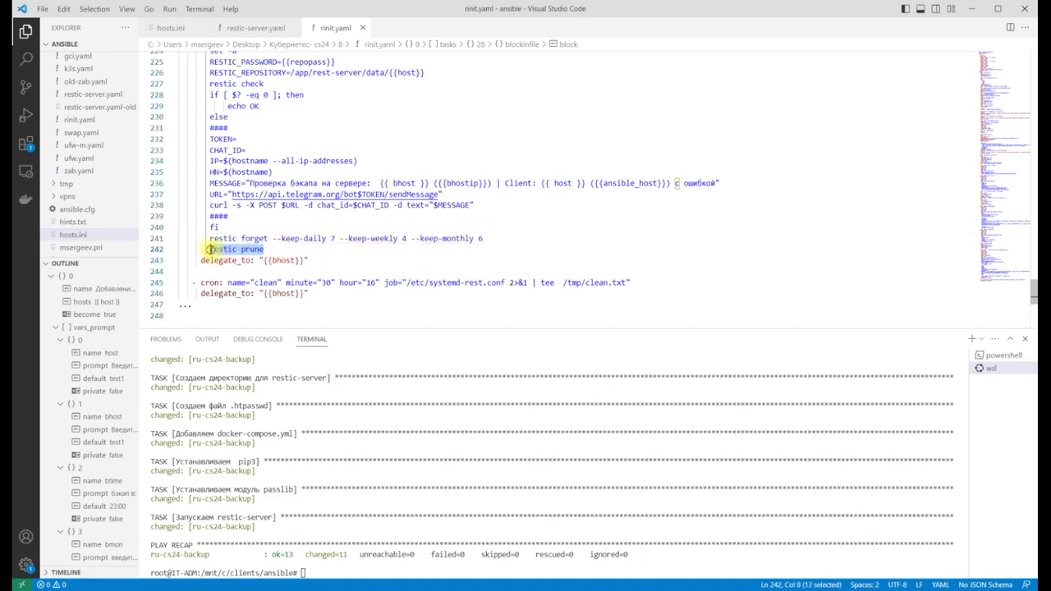
{"action": "left_click", "coordinate": [336, 239]}
{"action": "scroll", "coordinate": [342, 243], "scroll_direction": "down", "scroll_amount": 1}
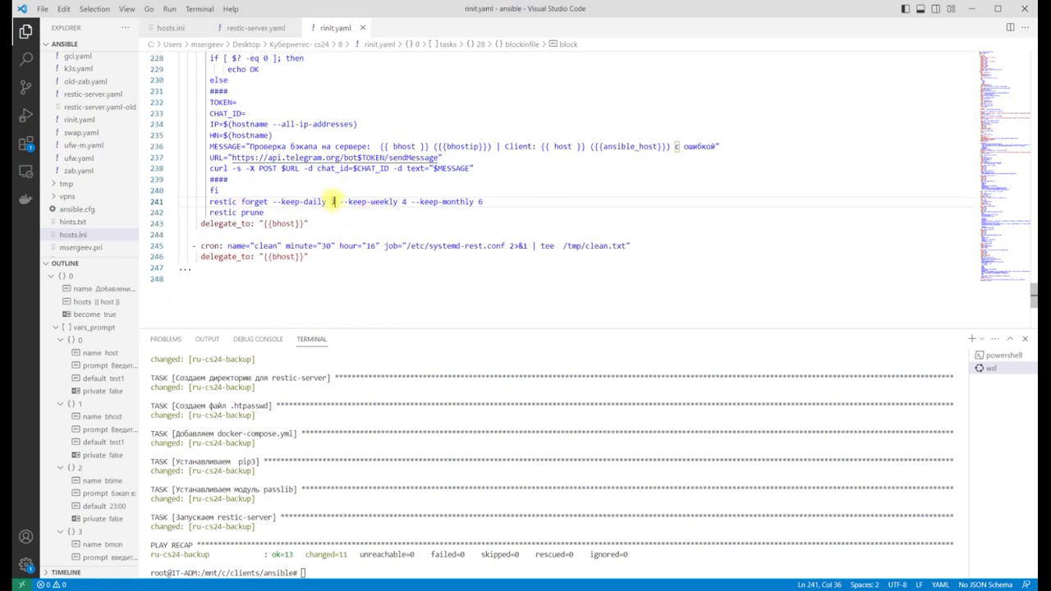
{"action": "left_click", "coordinate": [213, 213]}
{"action": "left_click", "coordinate": [364, 202]}
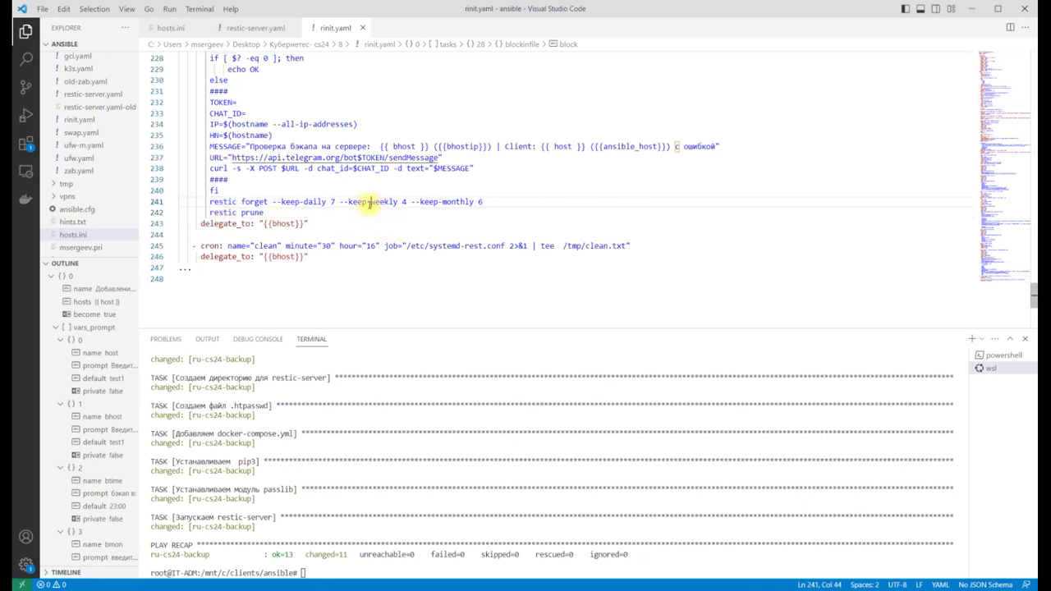
- Examine the minute and hour schedule of the "clean" cron job and its delegate_to line
{"action": "left_click_drag", "start_coordinate": [384, 245], "coordinate": [244, 245]}
{"action": "left_click", "coordinate": [243, 245]}
{"action": "left_click", "coordinate": [389, 245]}
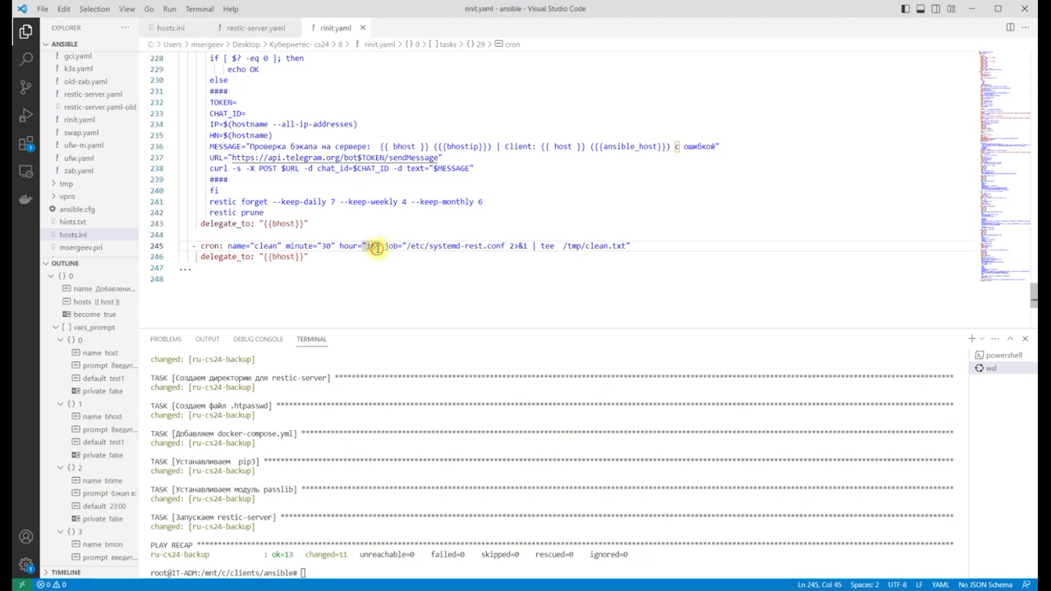
{"action": "left_click", "coordinate": [413, 258]}
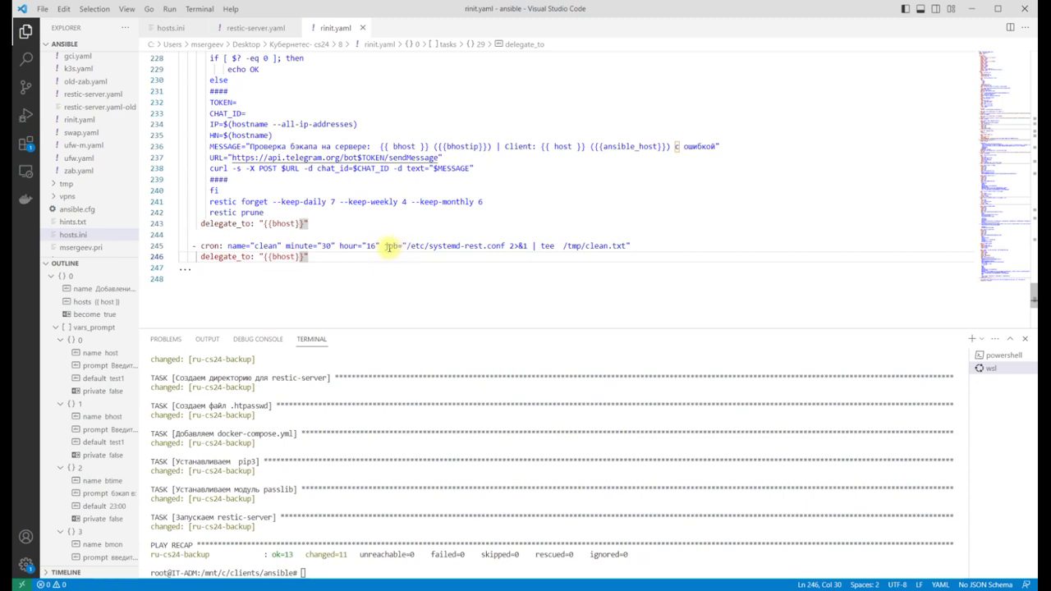
- Reread the cleanup script block, from the restic variables and restic check through the Telegram notification to the retention commands
{"action": "scroll", "coordinate": [381, 242], "scroll_direction": "up", "scroll_amount": 3}
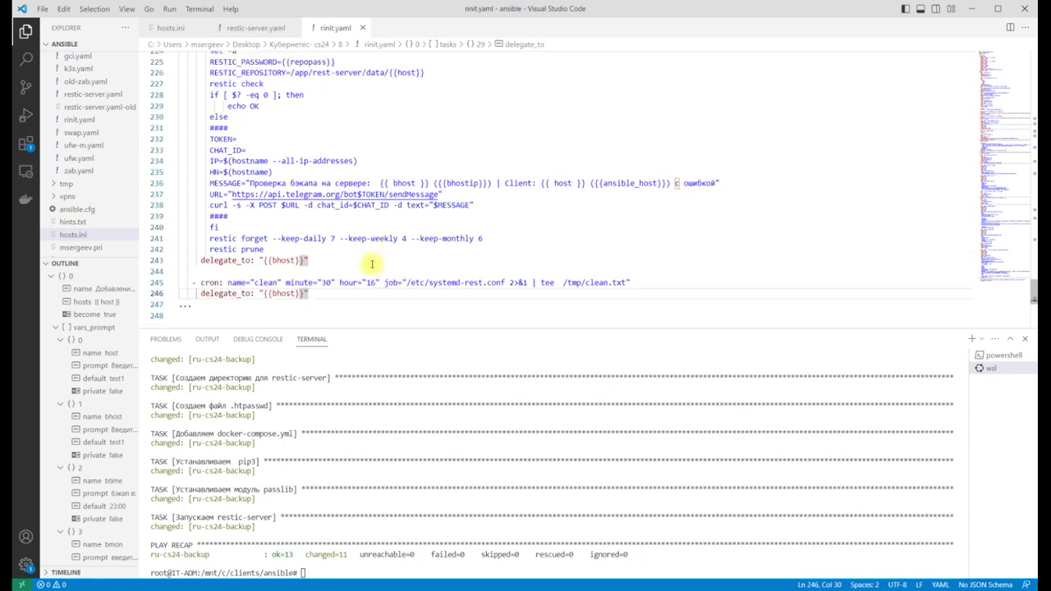
{"action": "left_click", "coordinate": [324, 212]}
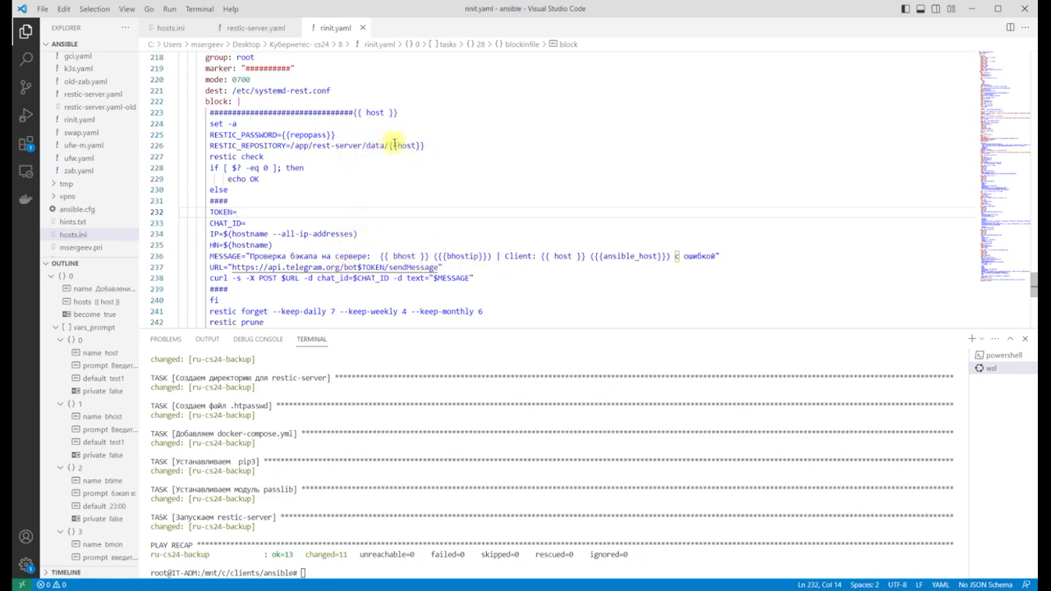
{"action": "scroll", "coordinate": [254, 169], "scroll_direction": "down", "scroll_amount": 2}
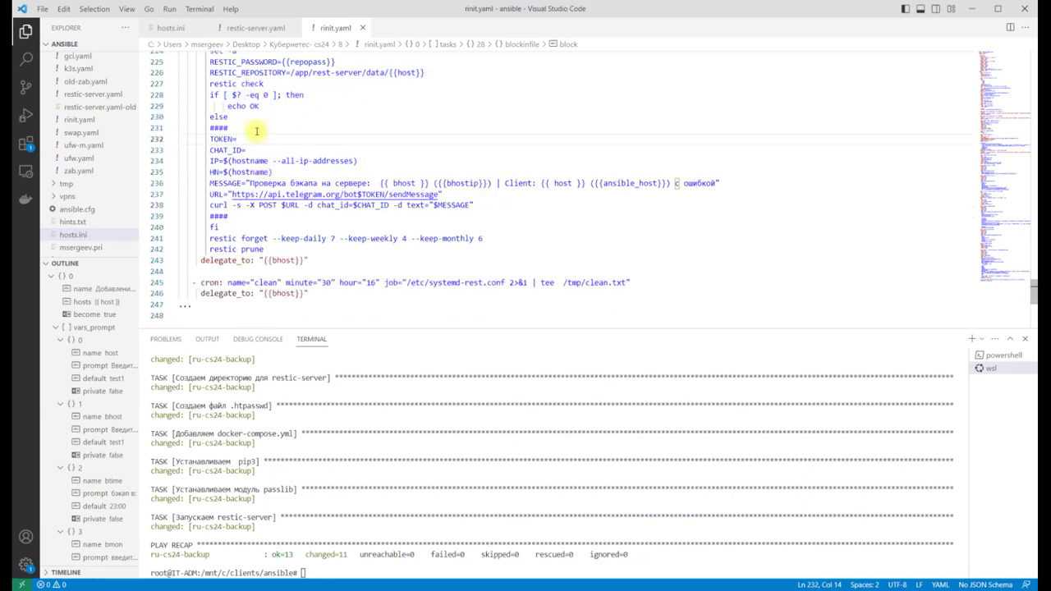
{"action": "scroll", "coordinate": [261, 138], "scroll_direction": "up", "scroll_amount": 1}
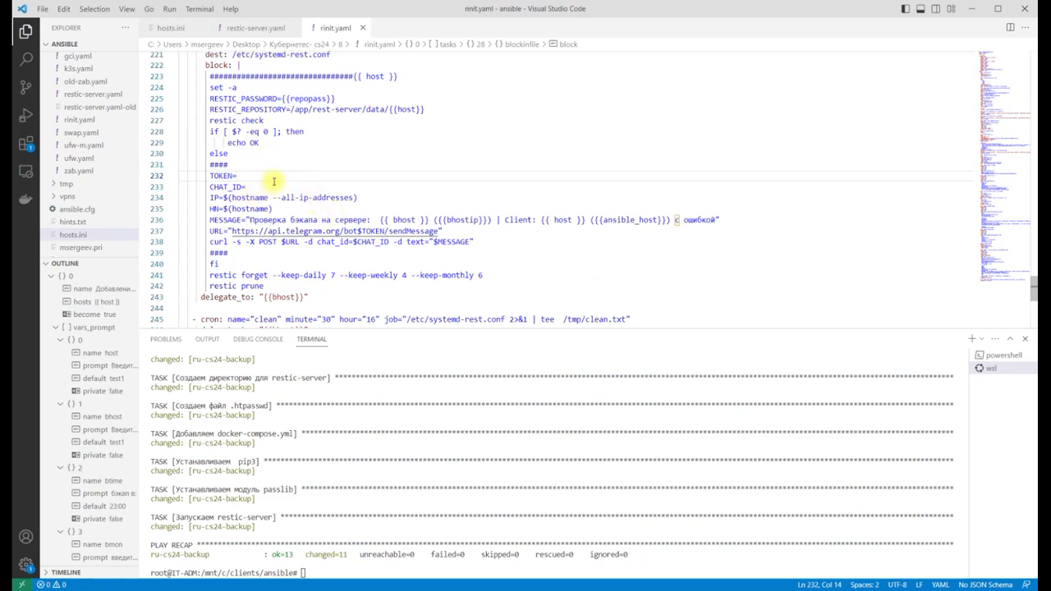
{"action": "scroll", "coordinate": [278, 181], "scroll_direction": "up", "scroll_amount": 1}
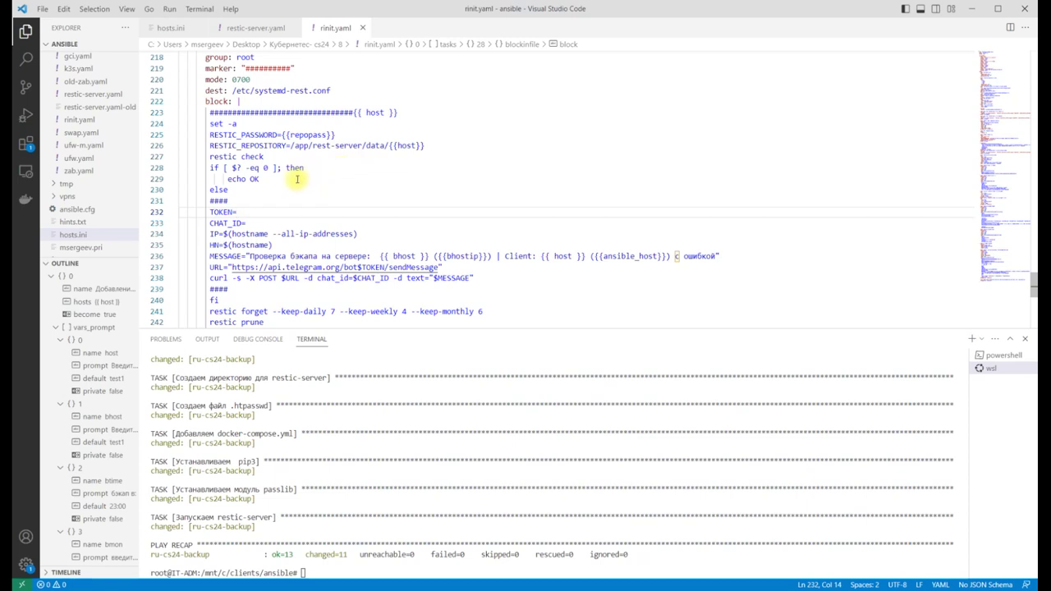
{"action": "scroll", "coordinate": [283, 190], "scroll_direction": "down", "scroll_amount": 1}
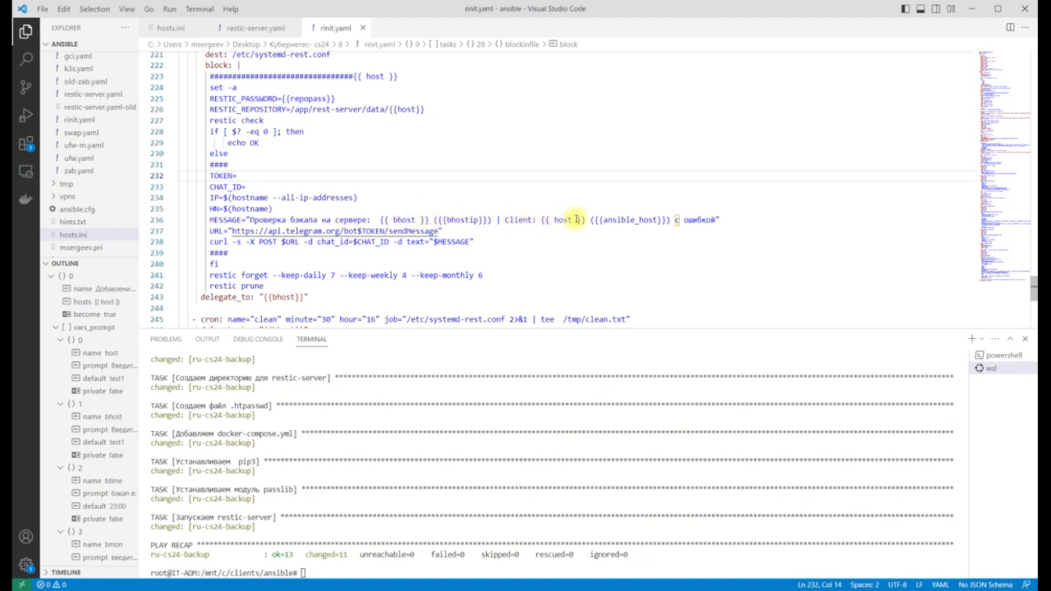
{"action": "scroll", "coordinate": [525, 219], "scroll_direction": "down", "scroll_amount": 1}
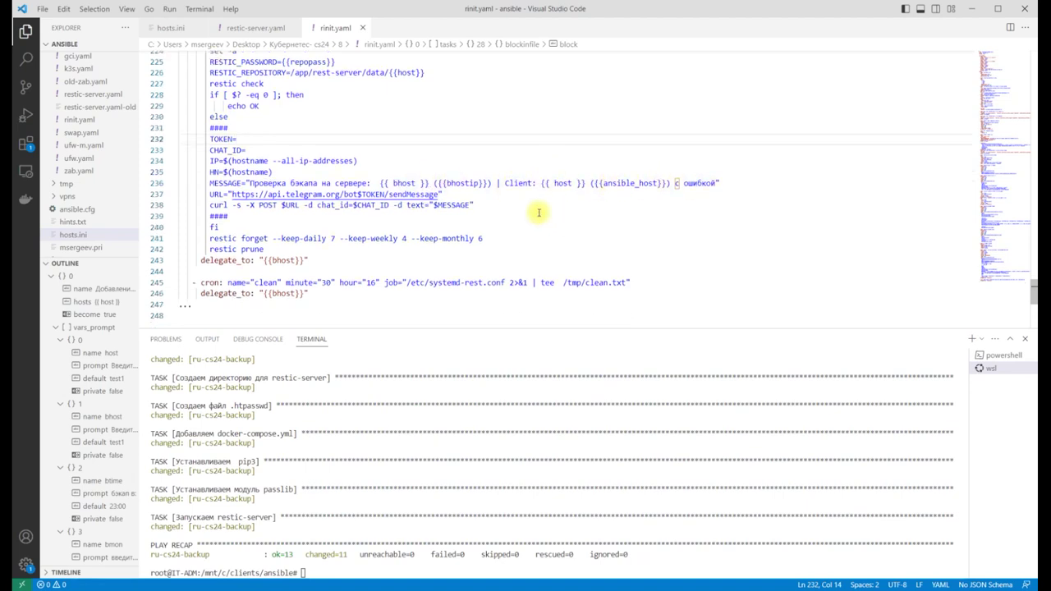
{"action": "scroll", "coordinate": [404, 188], "scroll_direction": "down", "scroll_amount": 1}
{"action": "scroll", "coordinate": [287, 197], "scroll_direction": "up", "scroll_amount": 3}
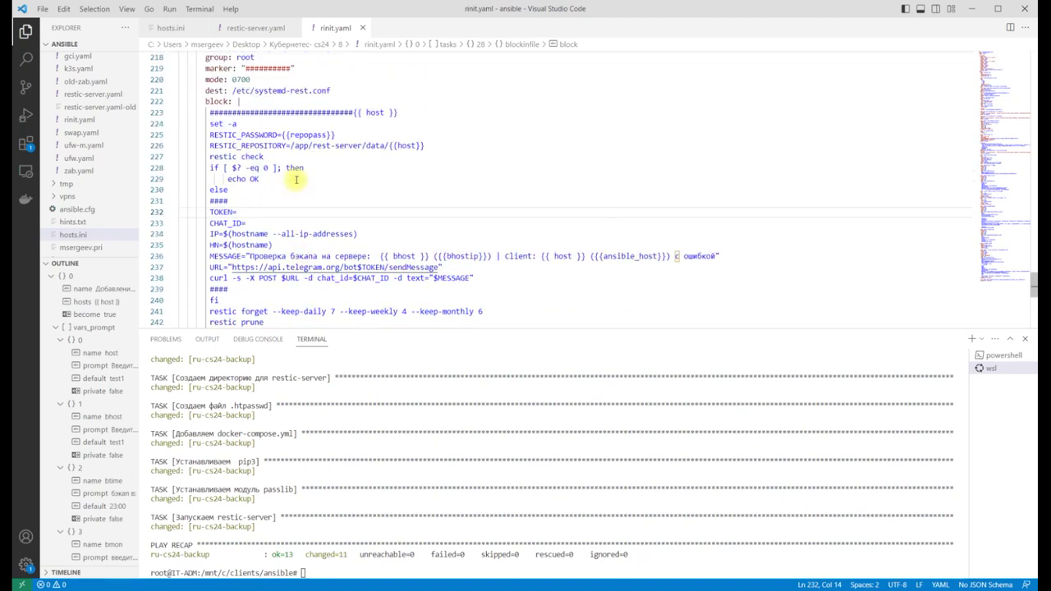
{"action": "scroll", "coordinate": [316, 127], "scroll_direction": "down", "scroll_amount": 1}
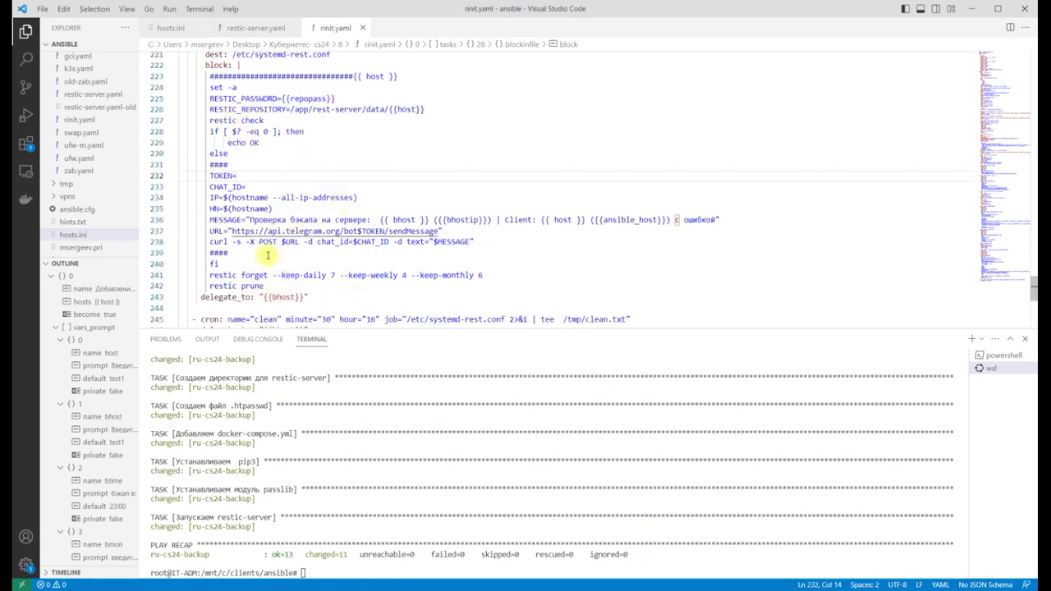
{"action": "scroll", "coordinate": [333, 249], "scroll_direction": "down", "scroll_amount": 1}
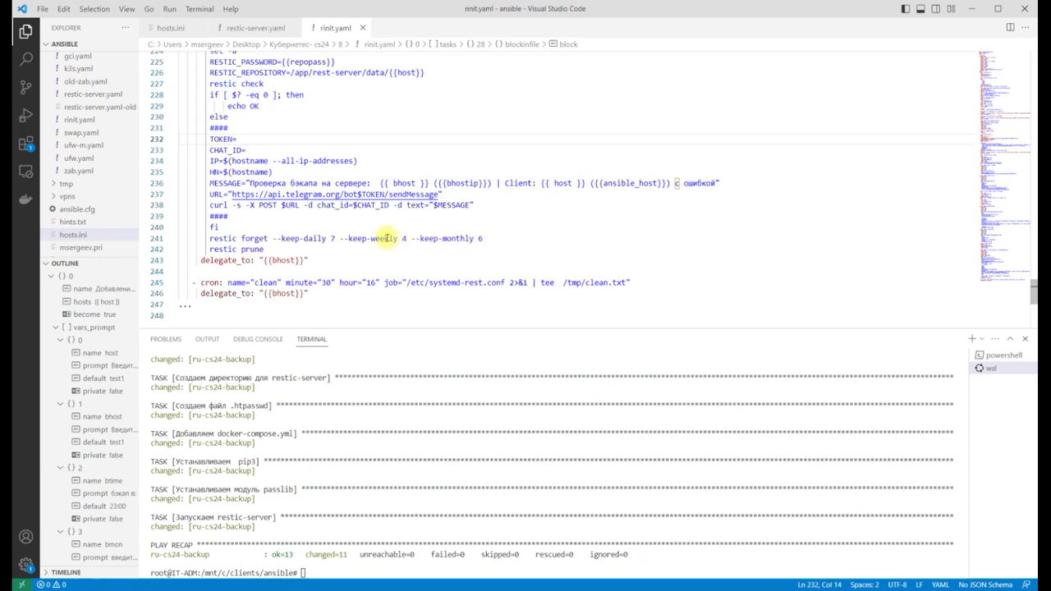
{"action": "scroll", "coordinate": [376, 234], "scroll_direction": "up", "scroll_amount": 1}
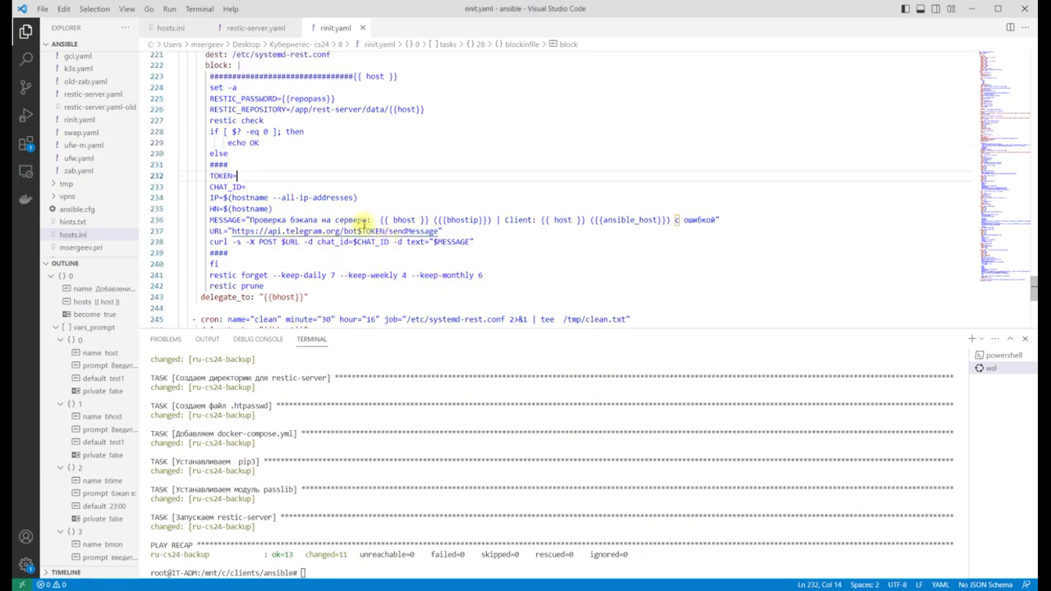
- Examine the failure notification's message and curl lines, and compare them with the restic forget and restic prune commands
{"action": "left_click_drag", "start_coordinate": [602, 271], "coordinate": [410, 221]}
{"action": "left_click", "coordinate": [392, 228]}
{"action": "left_click", "coordinate": [441, 209]}
{"action": "scroll", "coordinate": [462, 184], "scroll_direction": "down", "scroll_amount": 1}
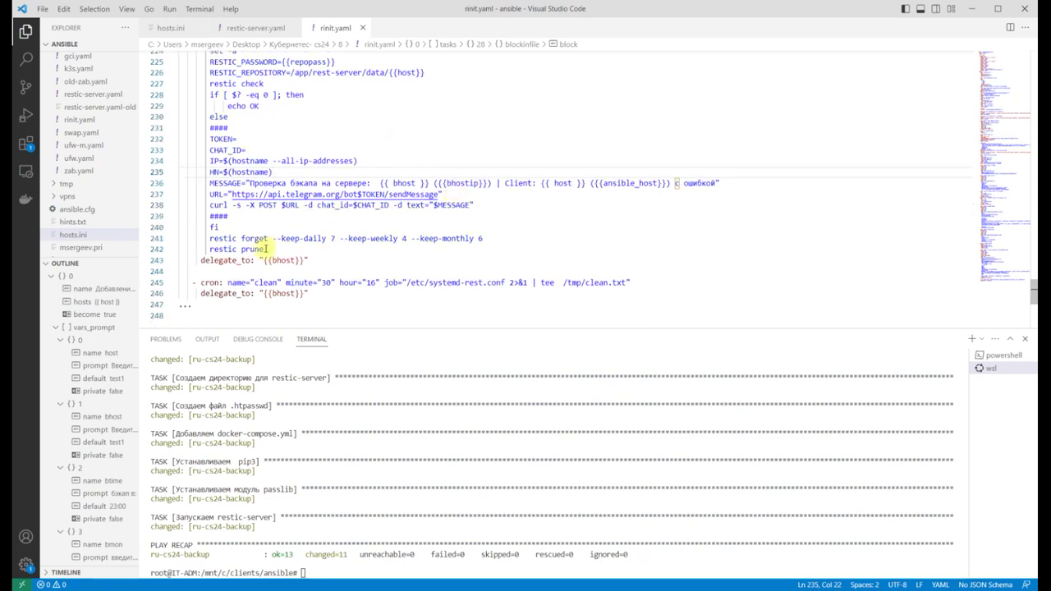
{"action": "left_click_drag", "start_coordinate": [209, 238], "coordinate": [367, 238]}
{"action": "left_click", "coordinate": [367, 238]}
{"action": "left_click", "coordinate": [222, 249]}
- Skim back up through the rinit.yaml tasks, and return to the cron job at the end of the file
{"action": "scroll", "coordinate": [344, 255], "scroll_direction": "up", "scroll_amount": 3}
{"action": "scroll", "coordinate": [371, 238], "scroll_direction": "down", "scroll_amount": 5}
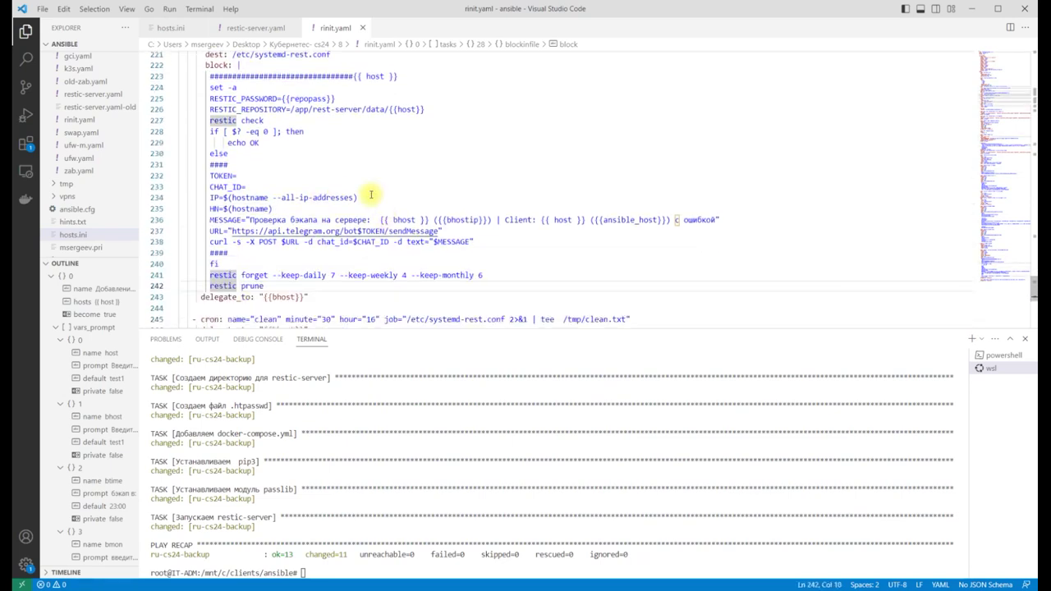
{"action": "left_click", "coordinate": [353, 220]}
{"action": "scroll", "coordinate": [417, 236], "scroll_direction": "up", "scroll_amount": 20}
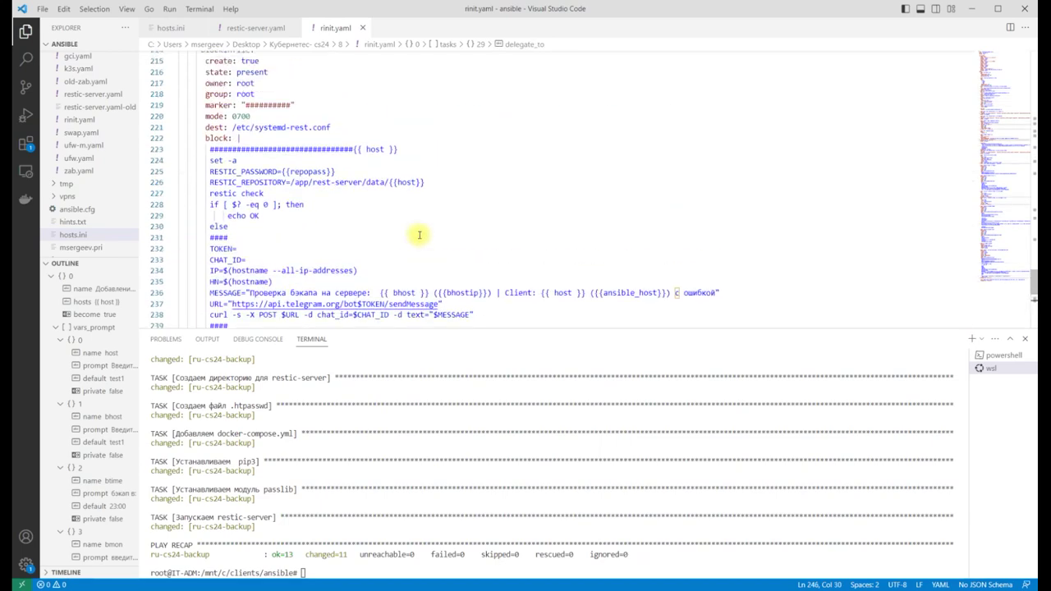
{"action": "scroll", "coordinate": [439, 252], "scroll_direction": "up", "scroll_amount": 8}
{"action": "scroll", "coordinate": [441, 254], "scroll_direction": "down", "scroll_amount": 20}
{"action": "scroll", "coordinate": [442, 256], "scroll_direction": "down", "scroll_amount": 10}
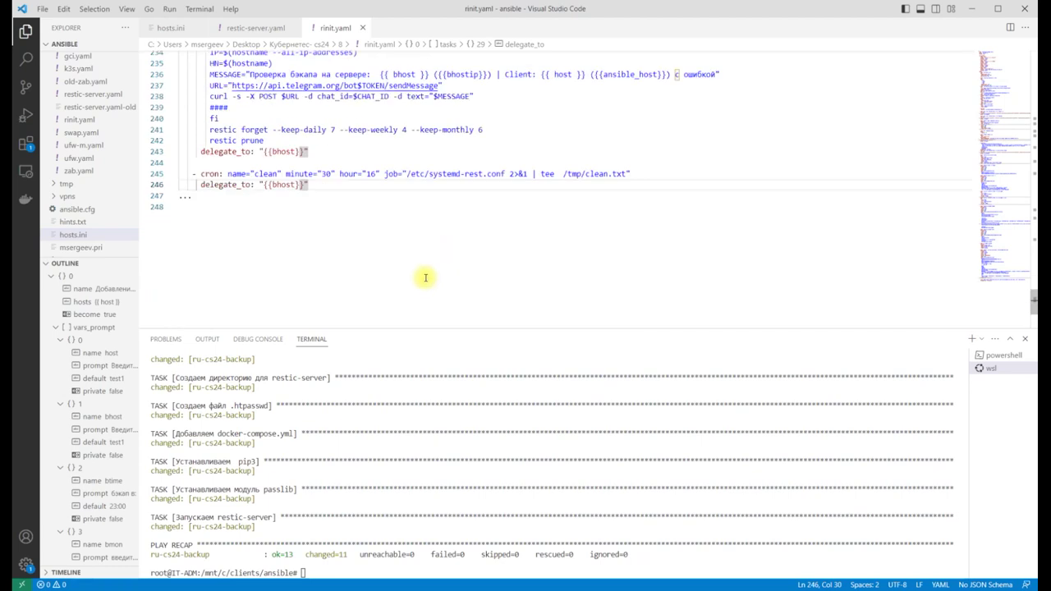
- Print /root/.bashrc in the terminal with cat to look up the ansible-playbook aliases
{"action": "left_click", "coordinate": [356, 522]}
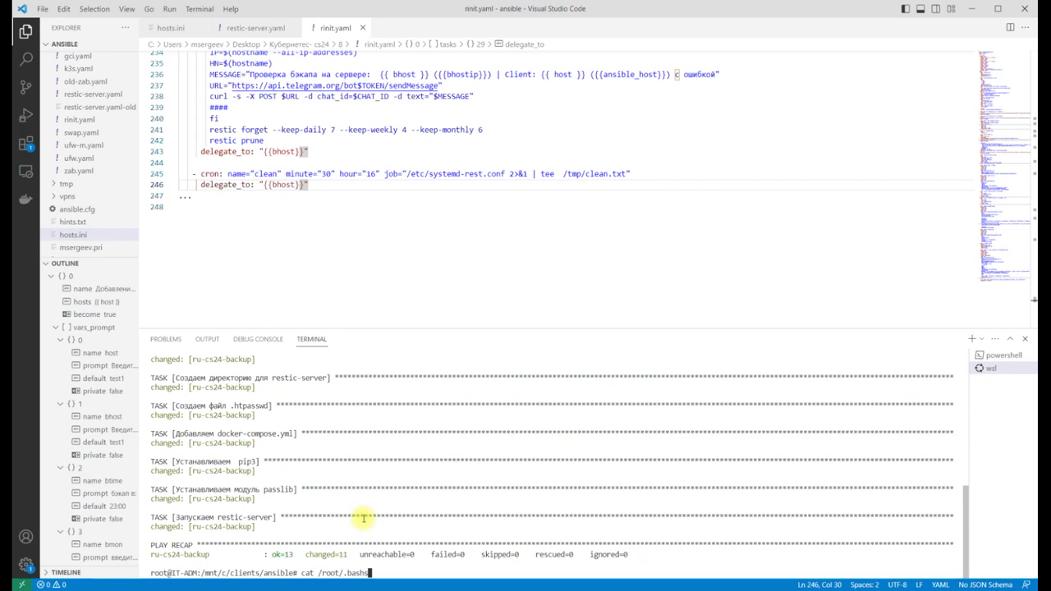
{"action": "type", "text": "cat /root/.bashs"}
{"action": "key", "text": "BackSpace"}
{"action": "key", "text": "Tab"}
{"action": "key", "text": "Tab"}
{"action": "type", "text": "r"}
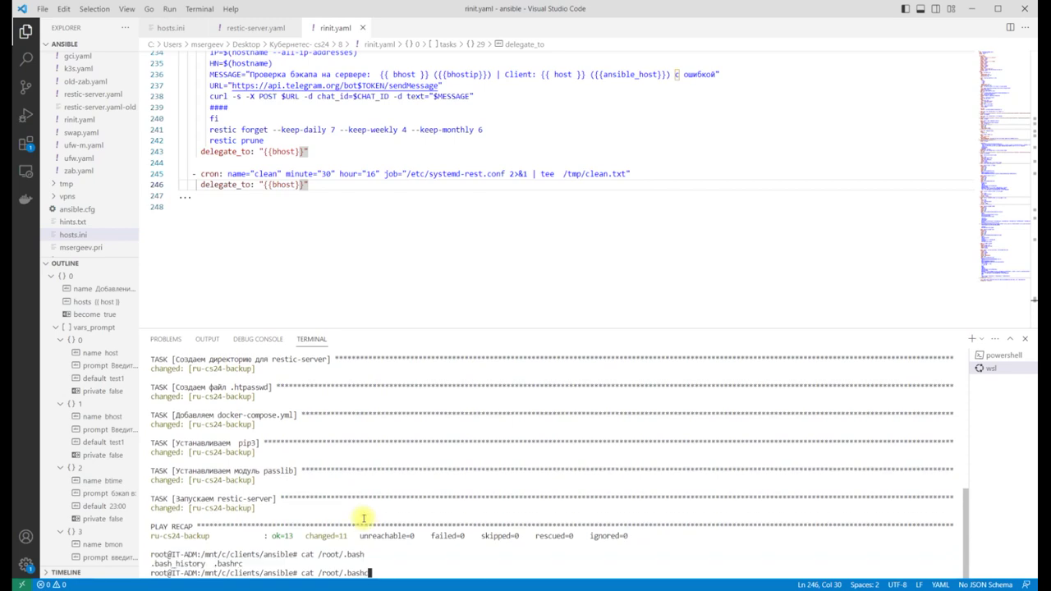
{"action": "type", "text": "c"}
{"action": "key", "text": "Return"}
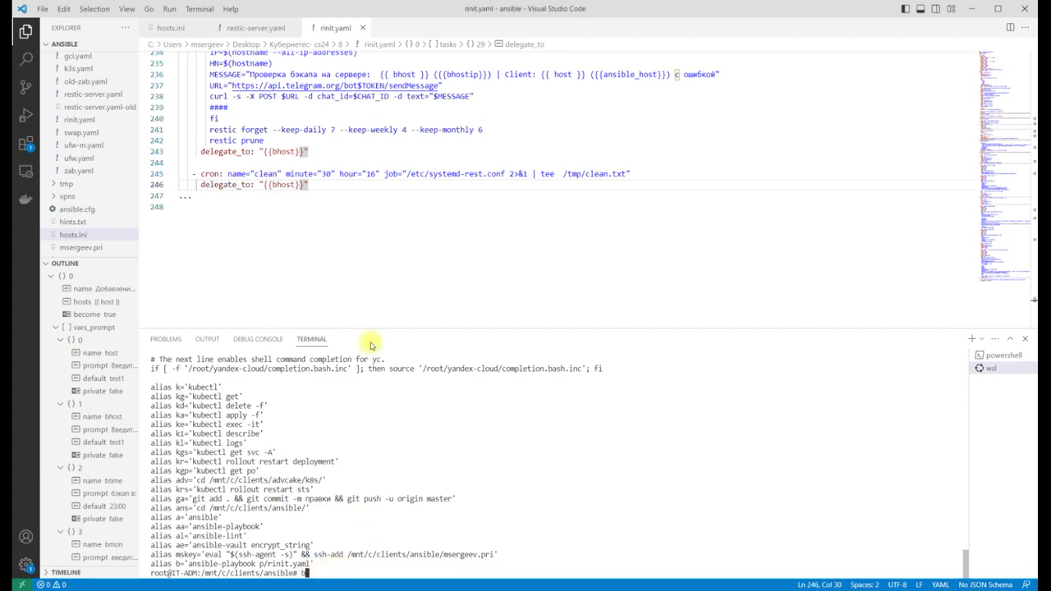
- Check the ru-cs24 host entries in hosts.ini, and run the rinit.yaml playbook through the alias b
{"action": "left_click", "coordinate": [185, 27]}
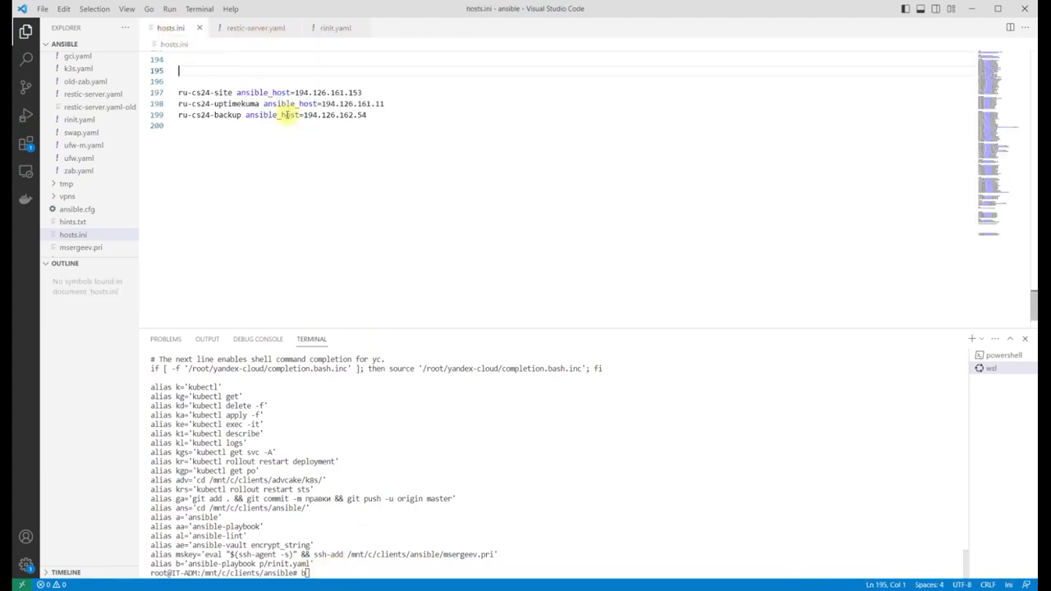
{"action": "left_click", "coordinate": [286, 115]}
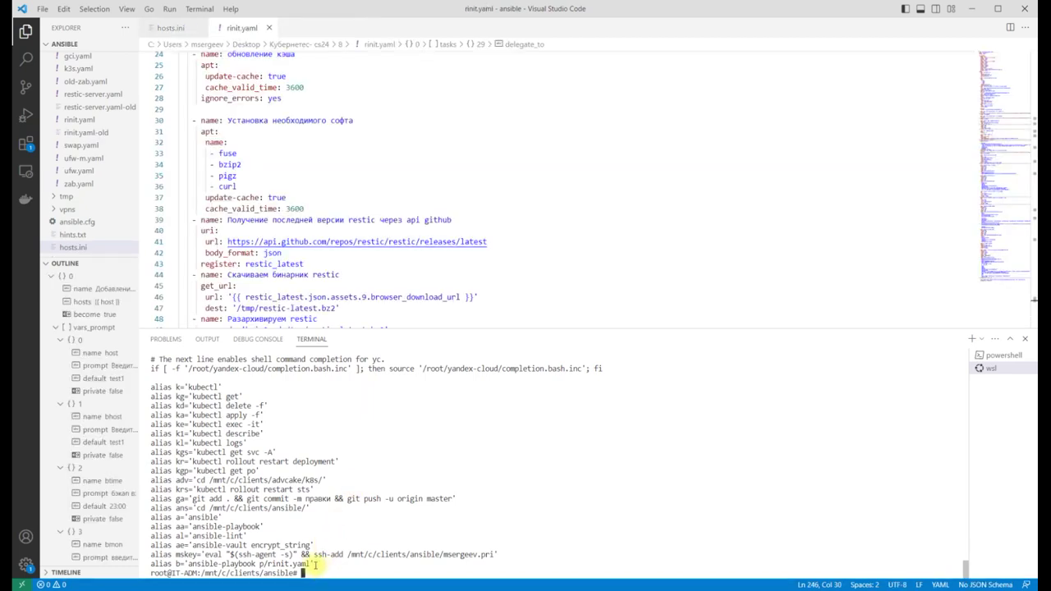
{"action": "type", "text": "b"}
{"action": "key", "text": "Return"}
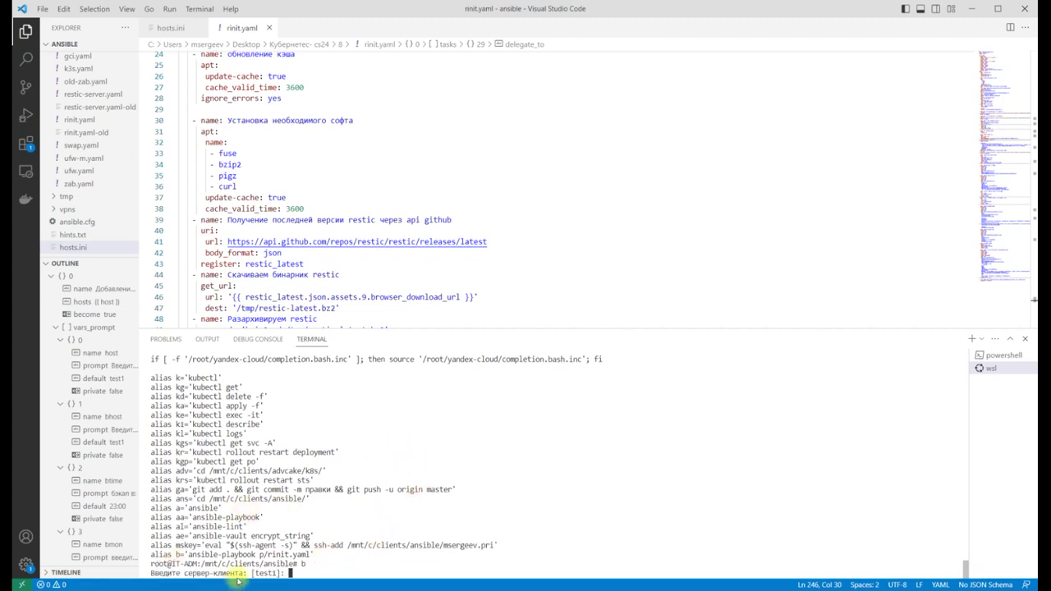
- Copy the host name ru-cs24-site from hosts.ini and submit it as the playbook's client server
{"action": "left_click", "coordinate": [179, 27]}
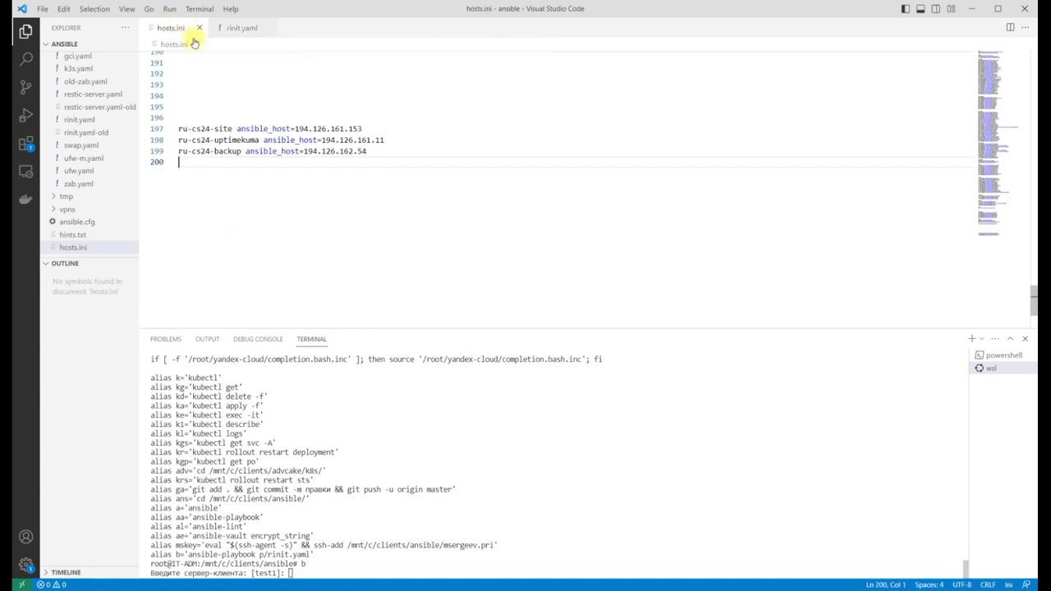
{"action": "left_click", "coordinate": [234, 129]}
{"action": "left_click_drag", "start_coordinate": [233, 128], "coordinate": [178, 129]}
{"action": "key", "text": "ctrl+c"}
{"action": "right_click", "coordinate": [351, 496]}
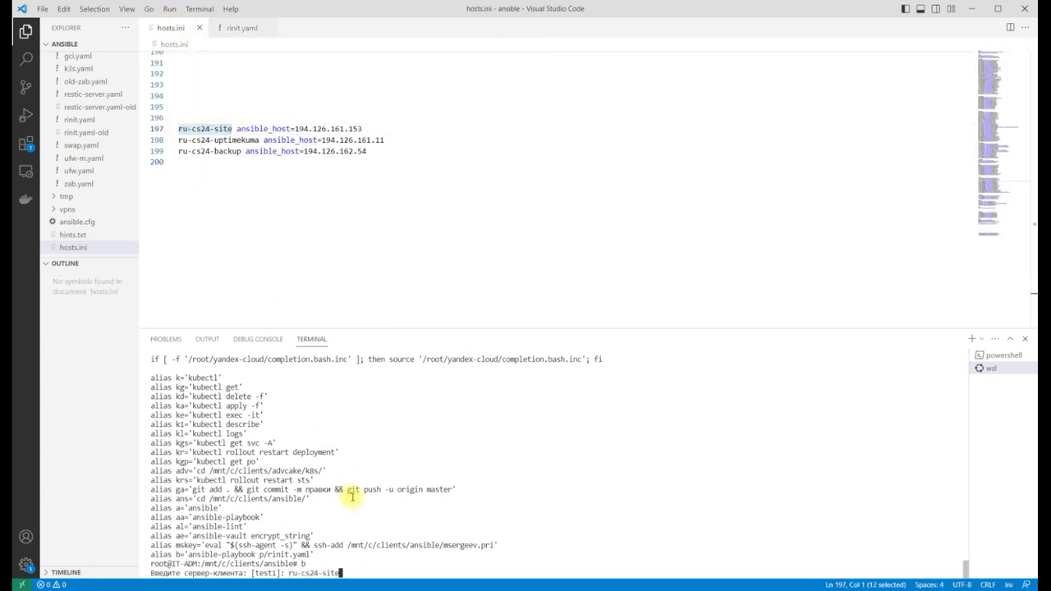
{"action": "key", "text": "Return"}
- Copy the host name ru-cs24-backup from hosts.ini and submit it as the playbook's backup server
{"action": "left_click", "coordinate": [232, 200]}
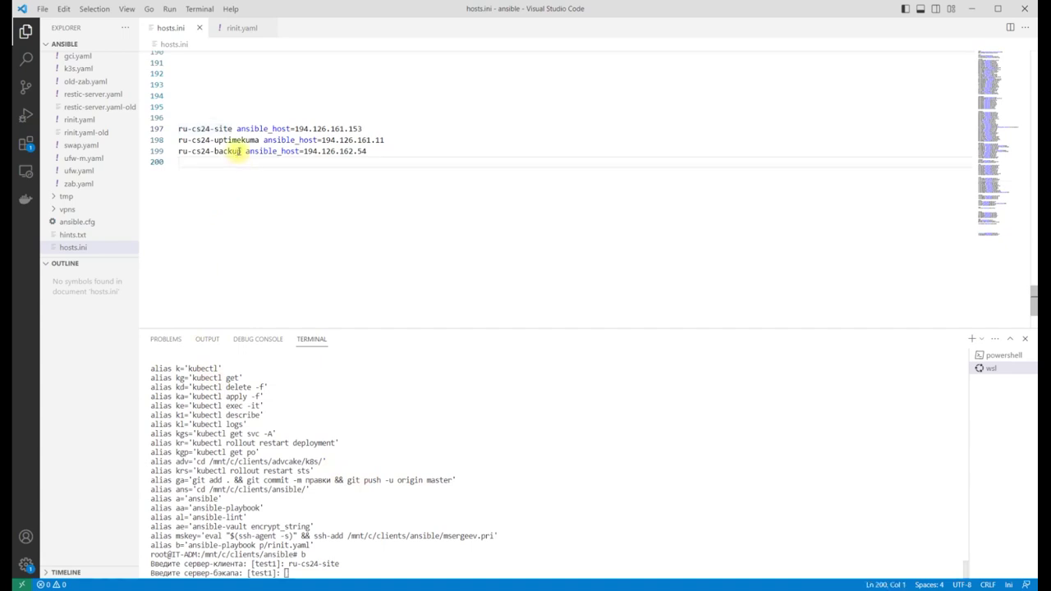
{"action": "left_click_drag", "start_coordinate": [238, 151], "coordinate": [169, 152]}
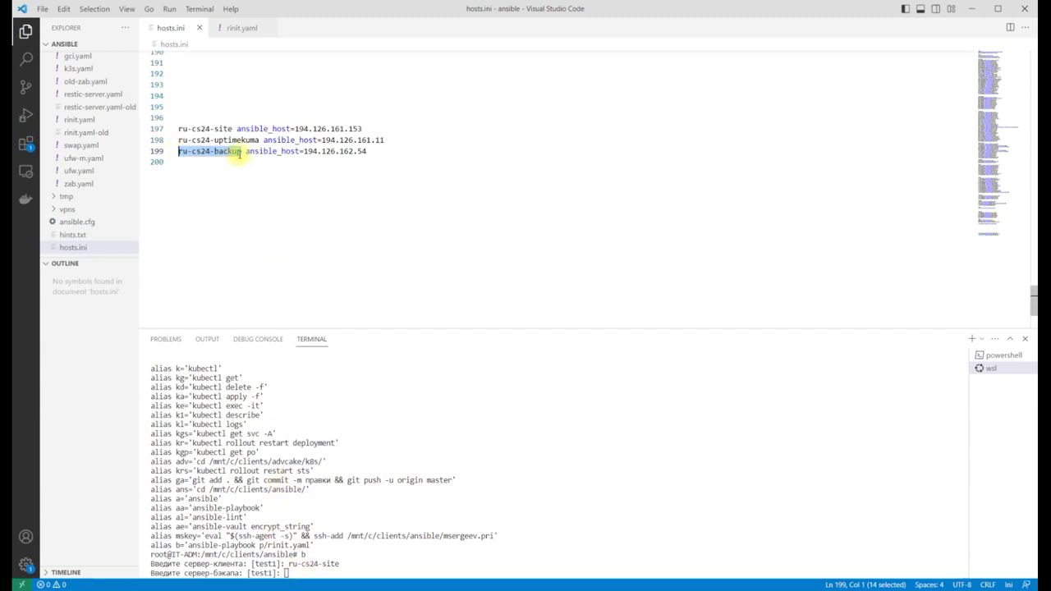
{"action": "right_click", "coordinate": [379, 444]}
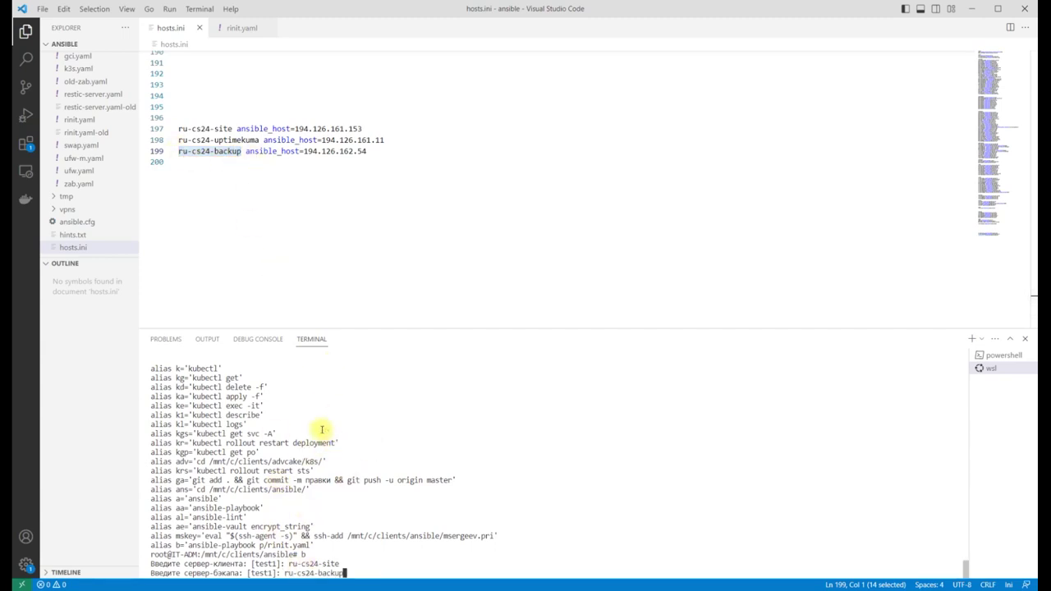
{"action": "key", "text": "Return"}
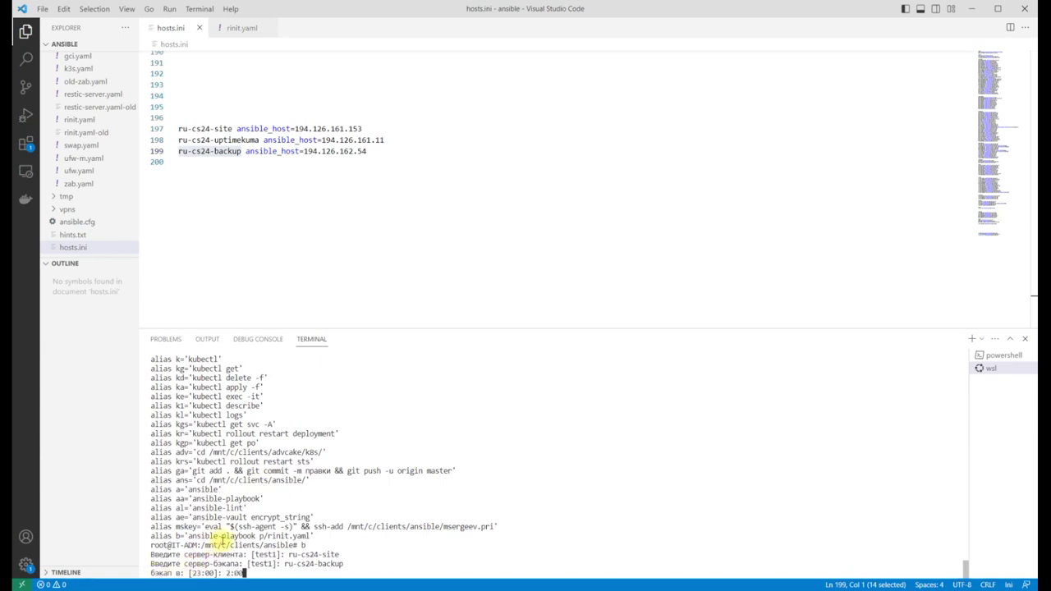
- Set the playbook's backup time to 2:00, and switch to the Uptime Kuma dashboard in the browser
{"action": "type", "text": "2:00"}
{"action": "key", "text": "Return"}
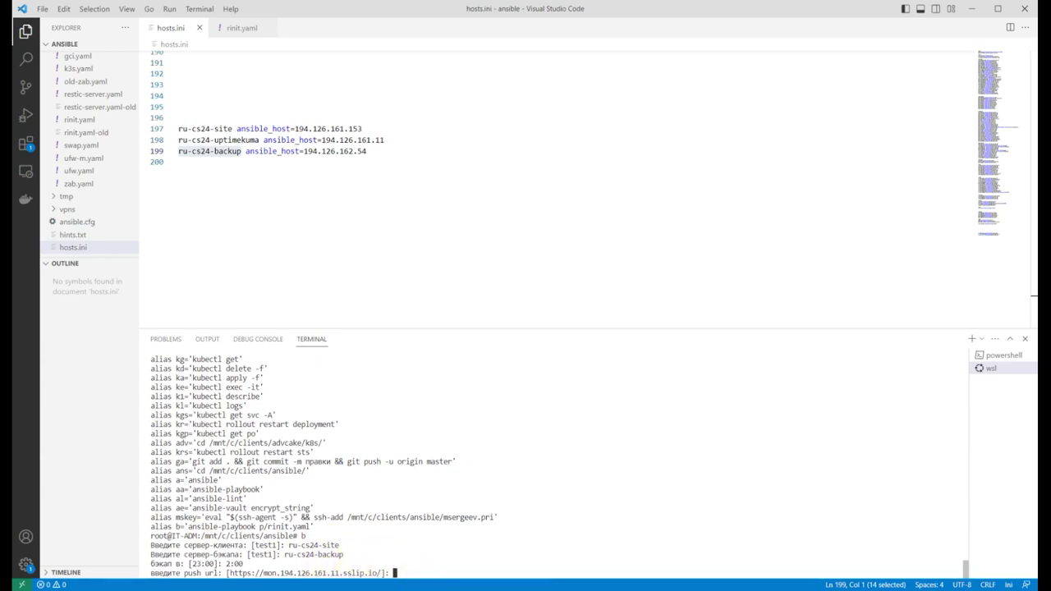
{"action": "key", "text": "alt+Tab"}
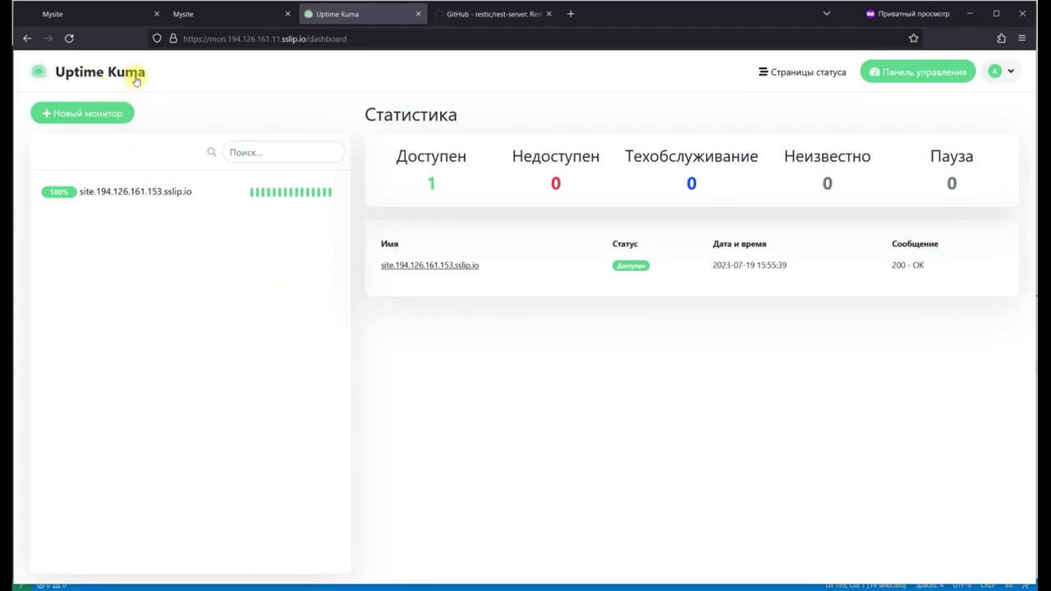
- Start a new Uptime Kuma monitor of type Push and enter the name "server backup"
{"action": "left_click", "coordinate": [101, 113]}
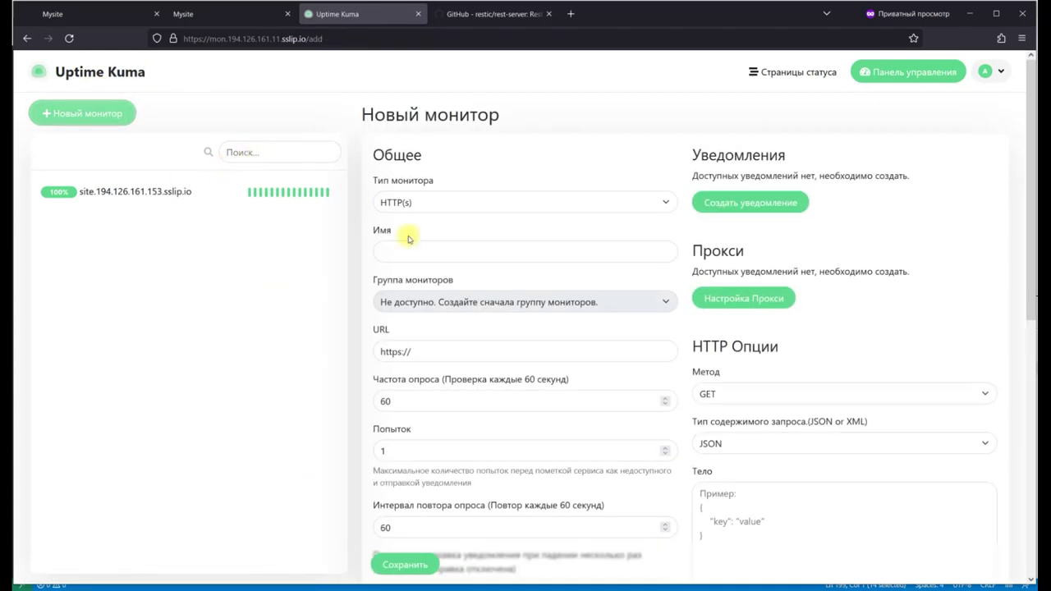
{"action": "left_click", "coordinate": [436, 203]}
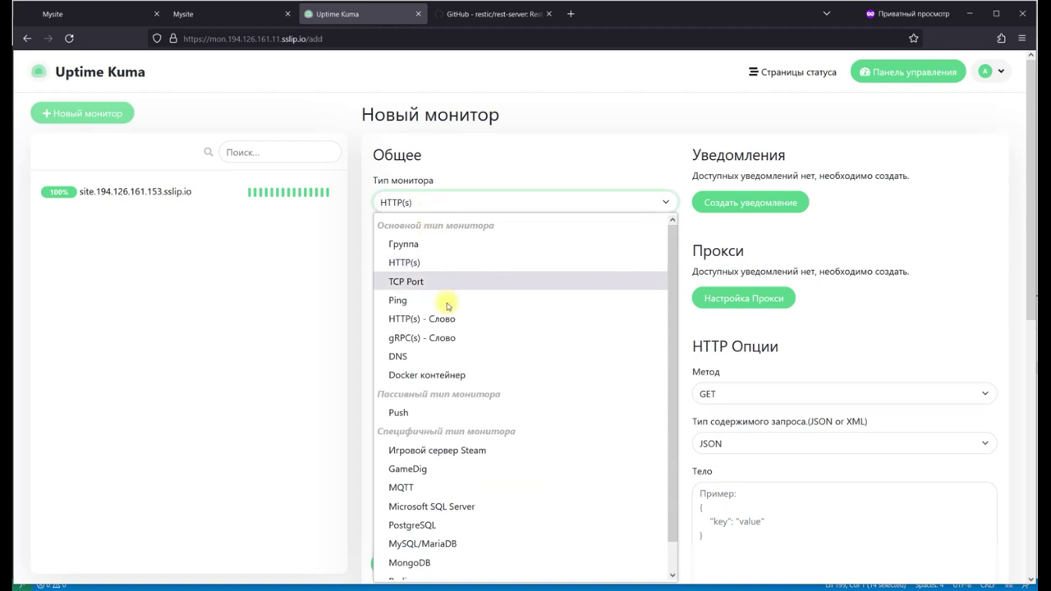
{"action": "left_click", "coordinate": [428, 411]}
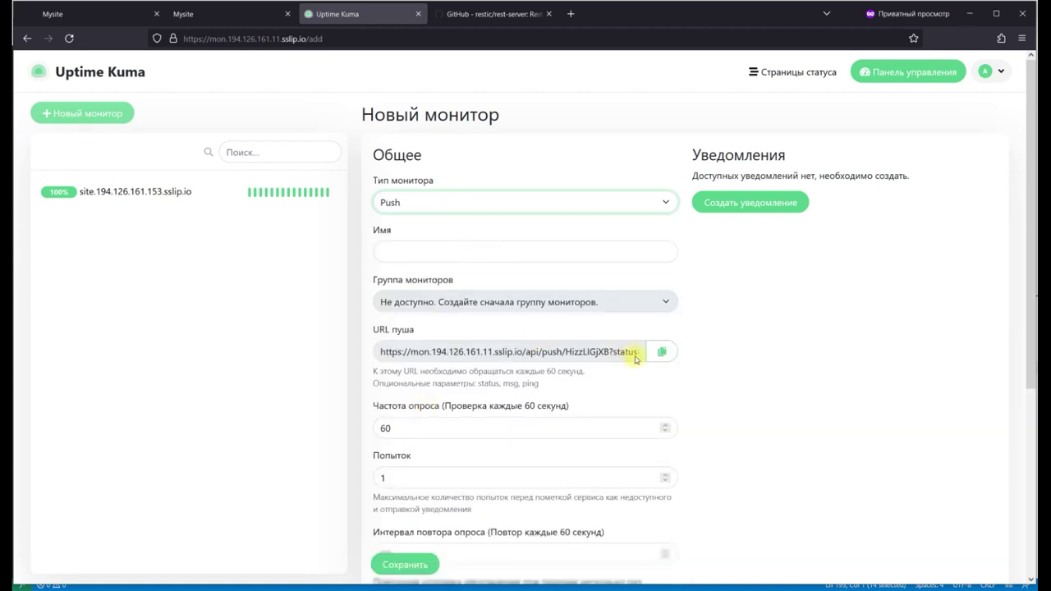
{"action": "left_click", "coordinate": [413, 253]}
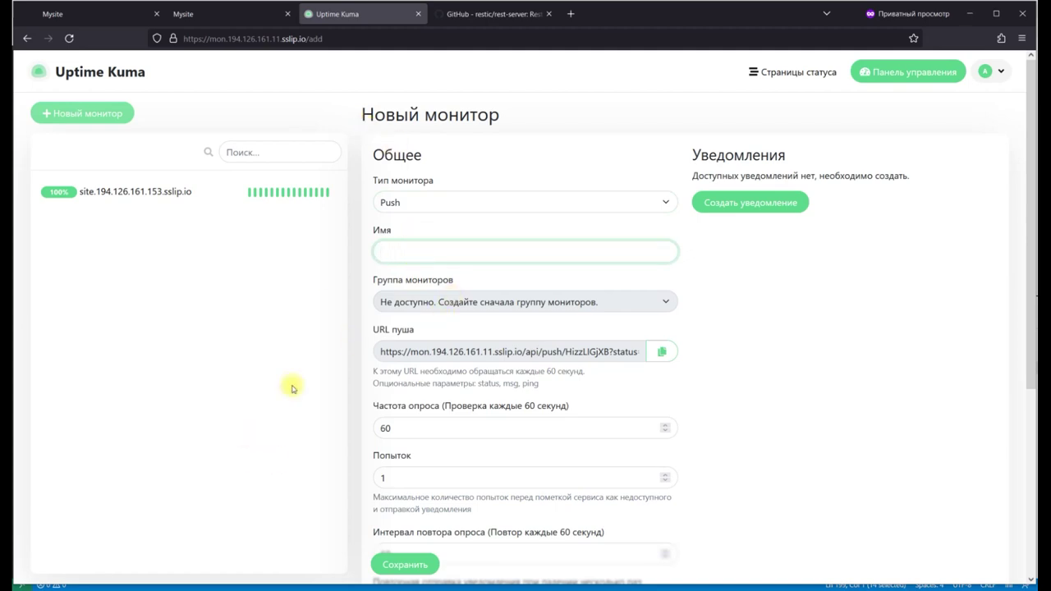
{"action": "type", "text": "server backup"}
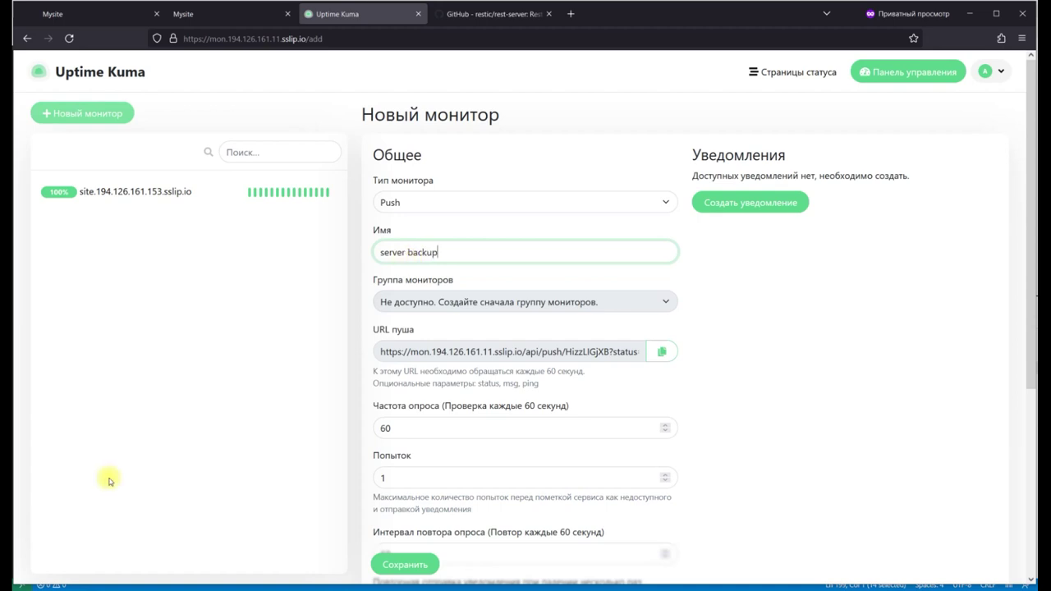
- Copy the host name ru-cs24-site from hosts.ini in VS Code and append it to the new monitor's name in Uptime Kuma
{"action": "left_click", "coordinate": [62, 586]}
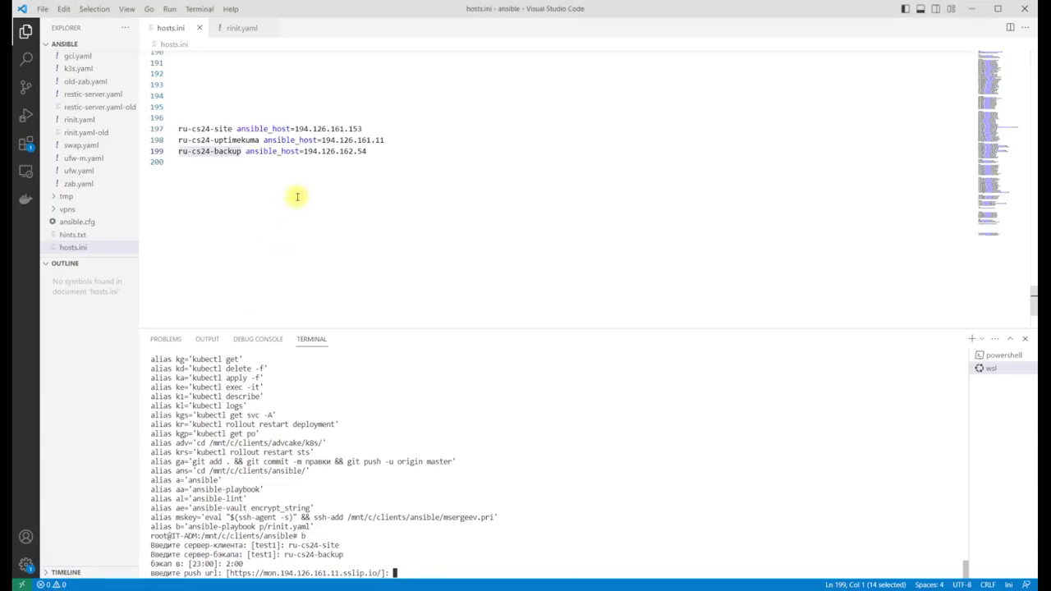
{"action": "left_click_drag", "start_coordinate": [233, 129], "coordinate": [176, 129]}
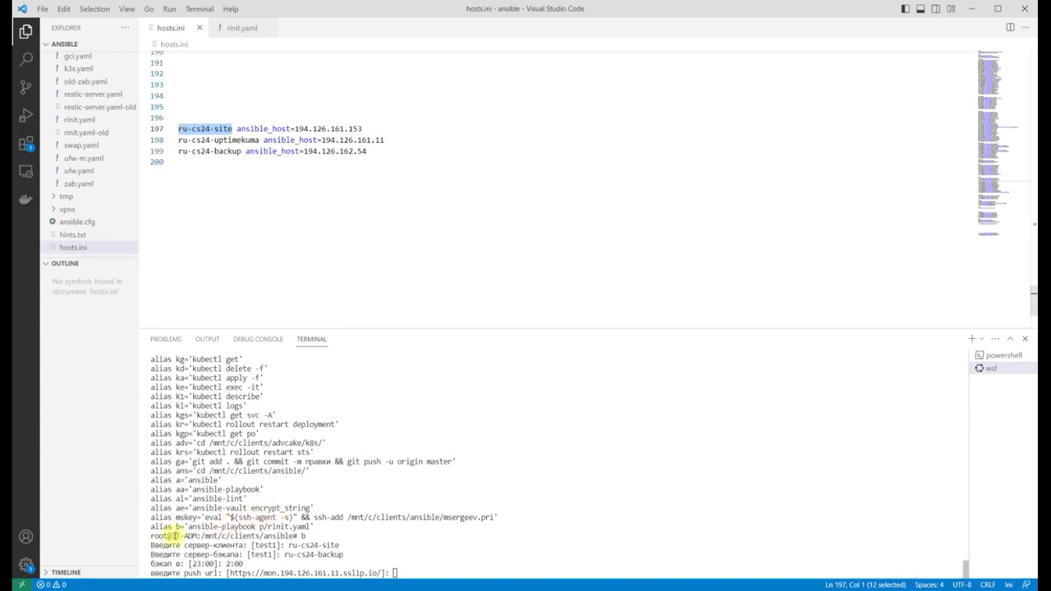
{"action": "left_click", "coordinate": [364, 588]}
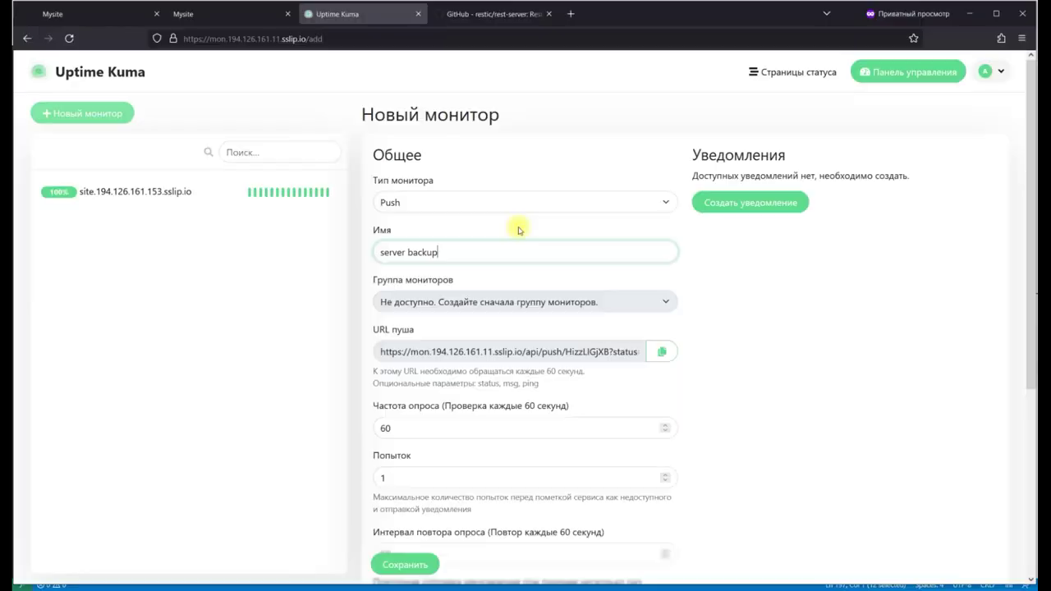
{"action": "key", "text": "ctrl+v"}
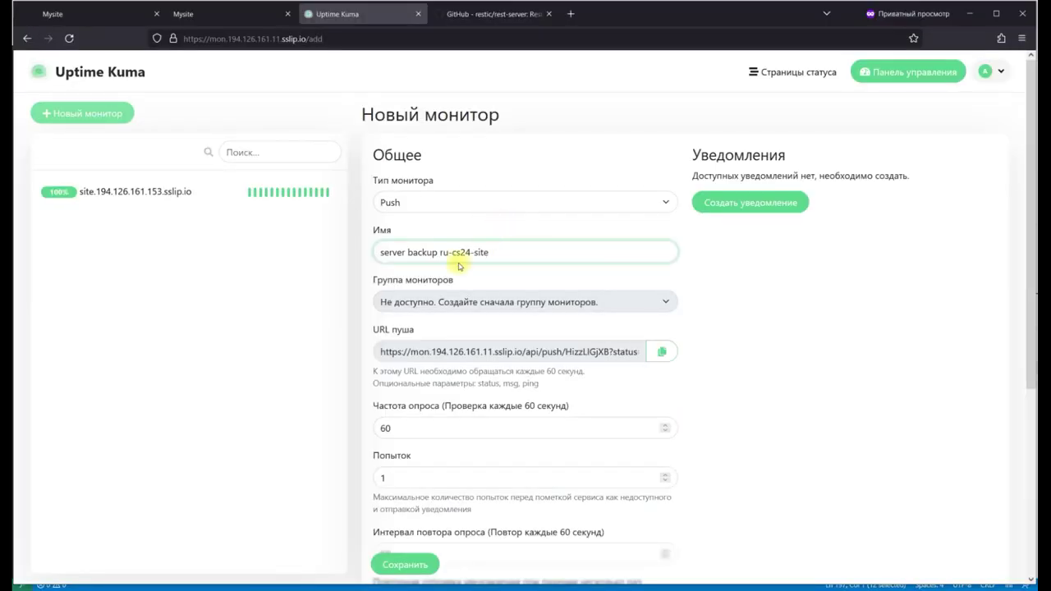
- Set the push monitor's heartbeat interval to 100000 seconds
{"action": "double_click", "coordinate": [425, 428]}
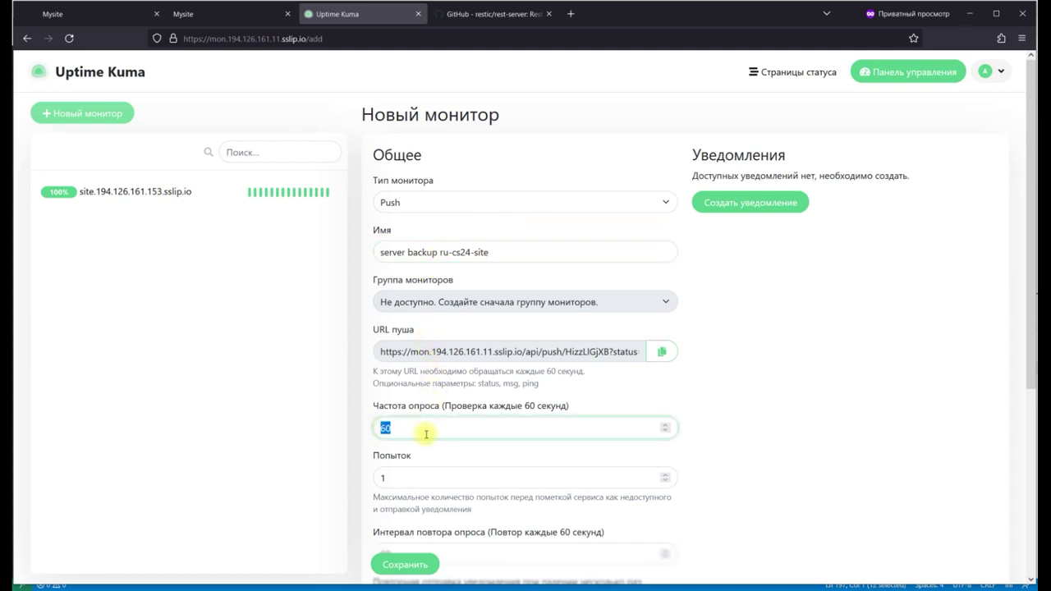
{"action": "left_click_drag", "start_coordinate": [408, 427], "coordinate": [351, 425]}
{"action": "left_click", "coordinate": [451, 429]}
{"action": "double_click", "coordinate": [449, 429]}
{"action": "type", "text": "100000"}
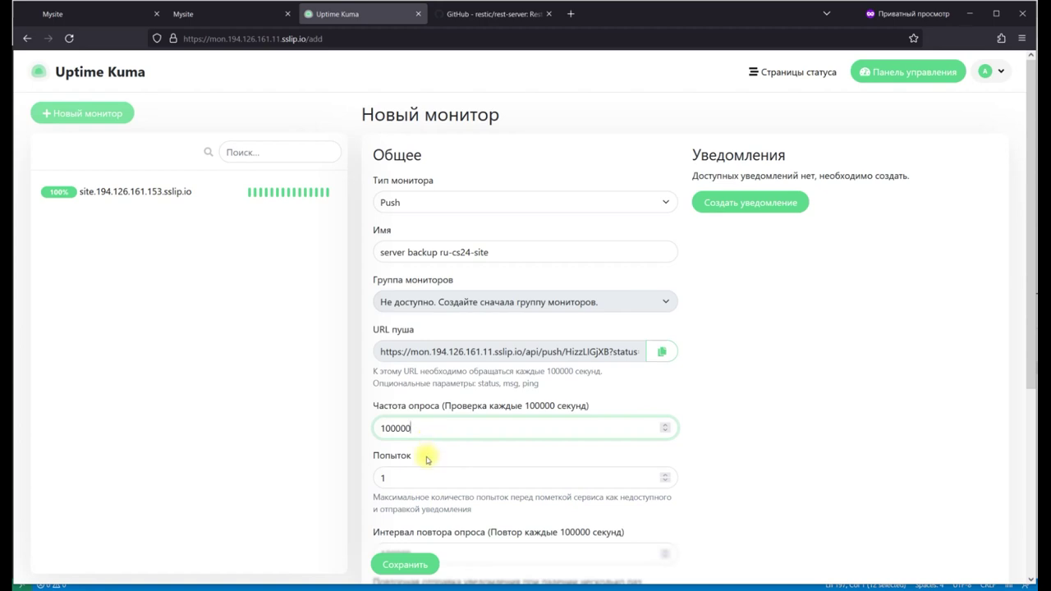
- Copy the interval value and search Google in a new tab for "100000 секунд в минутах", rejecting all cookies
{"action": "double_click", "coordinate": [421, 430]}
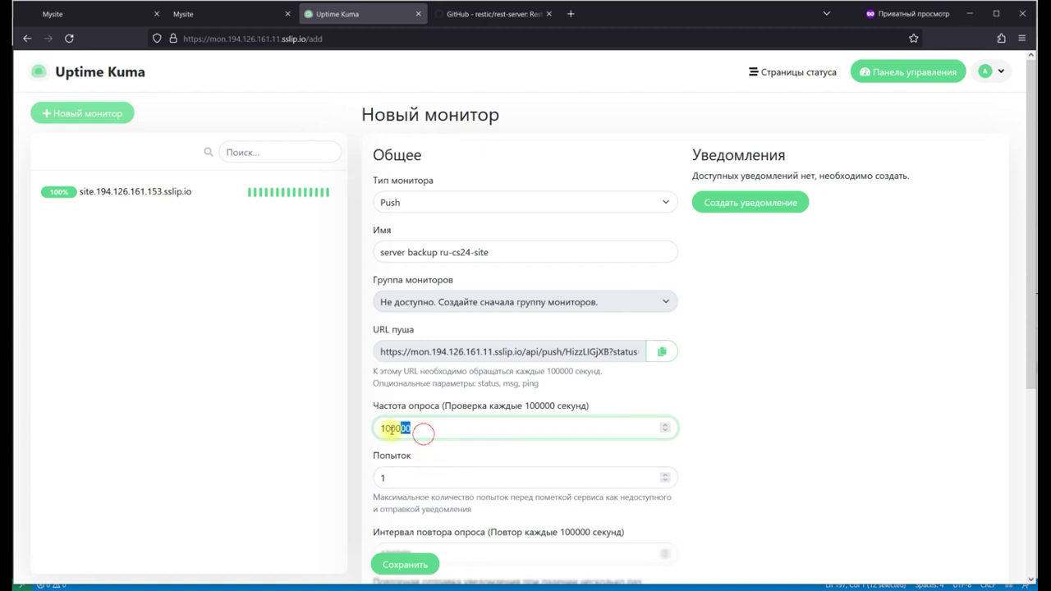
{"action": "key", "text": "ctrl+c"}
{"action": "left_click", "coordinate": [570, 14]}
{"action": "key", "text": "ctrl+v"}
{"action": "type", "text": "c"}
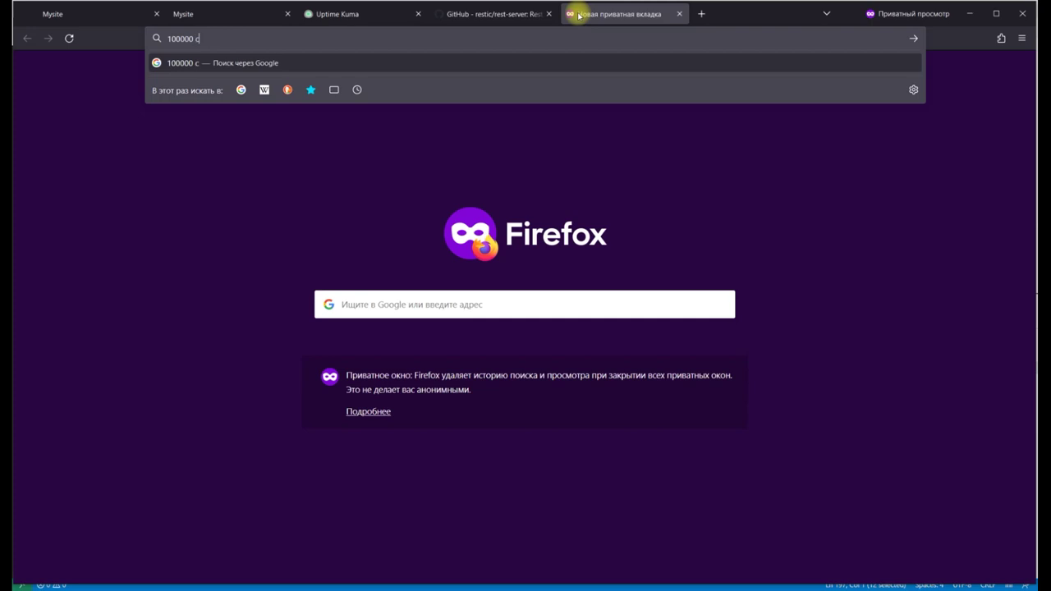
{"action": "type", "text": "tr"}
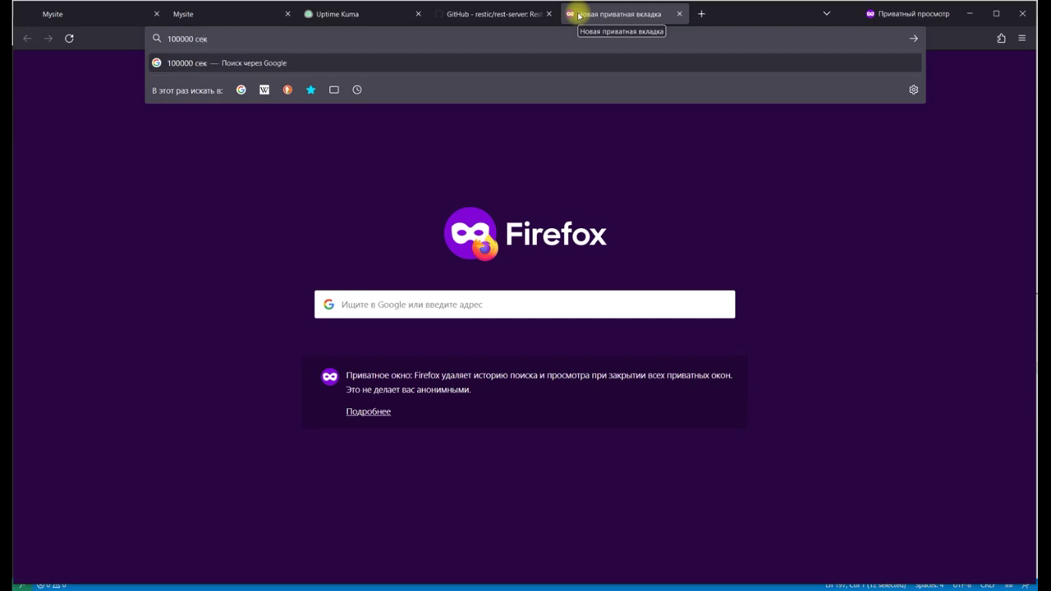
{"action": "type", "text": "унд в минутах"}
{"action": "key", "text": "Return"}
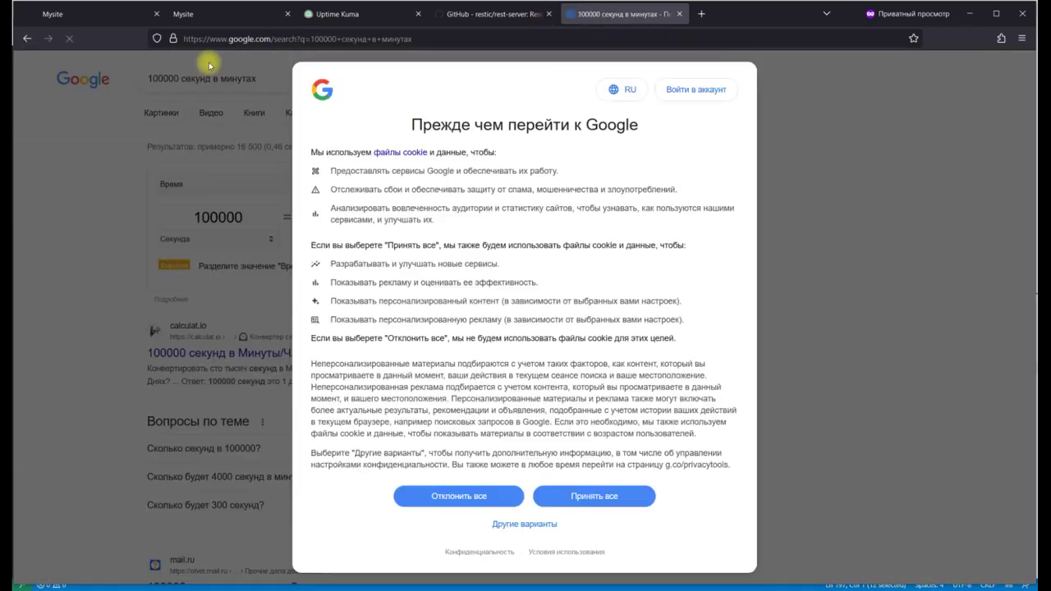
{"action": "left_click", "coordinate": [460, 493]}
- Change the Google query to "100000 секунд в часах" to convert the interval to hours
{"action": "left_click", "coordinate": [254, 77]}
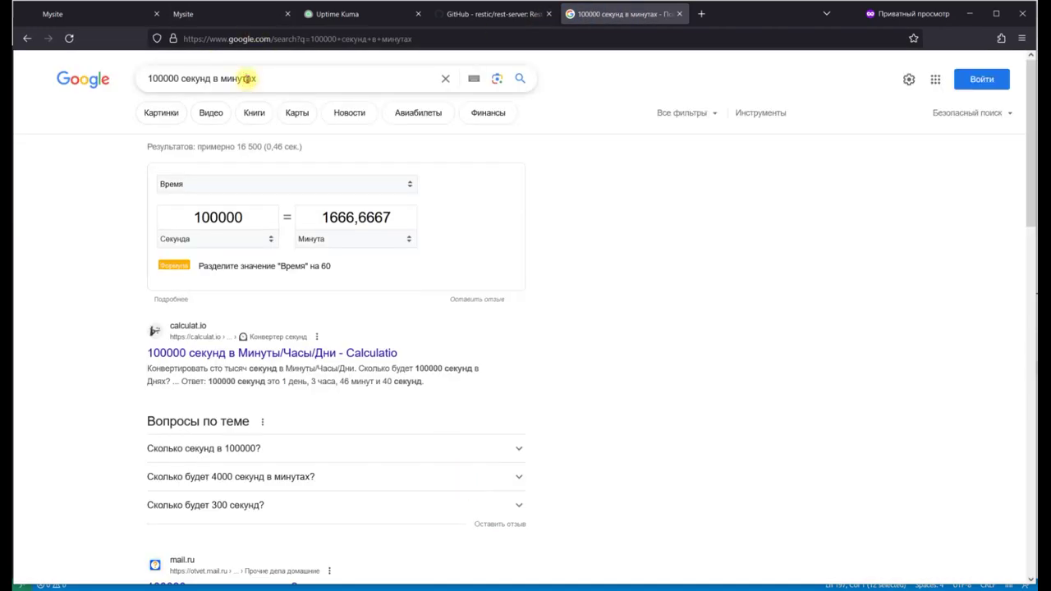
{"action": "key", "text": "BackSpace"}
{"action": "key", "text": "BackSpace"}
{"action": "key", "text": "BackSpace"}
{"action": "key", "text": "BackSpace"}
{"action": "key", "text": "BackSpace"}
{"action": "key", "text": "BackSpace"}
{"action": "key", "text": "BackSpace"}
{"action": "type", "text": "часах"}
{"action": "key", "text": "Return"}
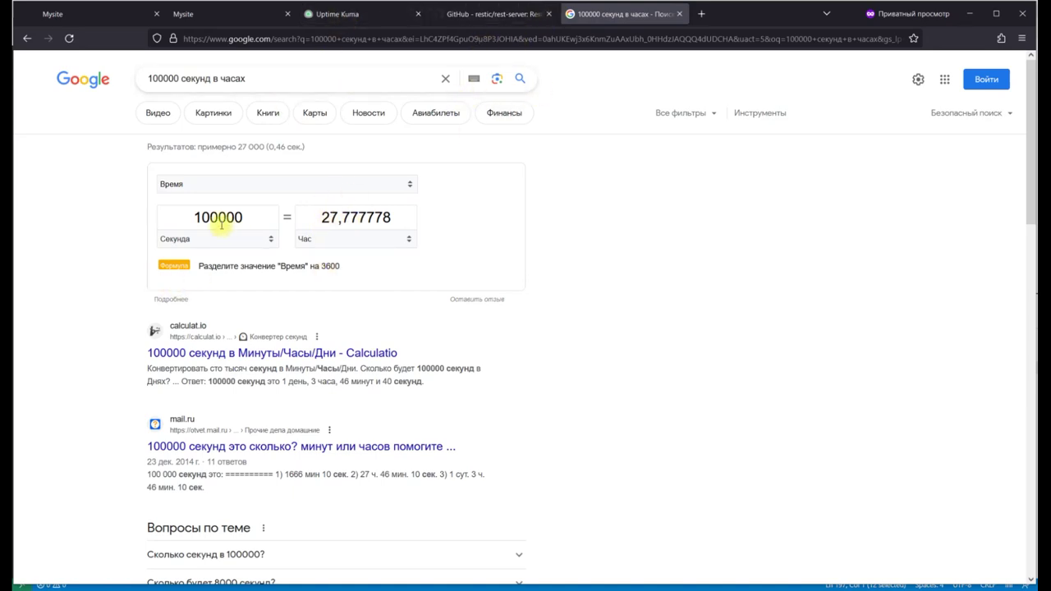
{"action": "double_click", "coordinate": [238, 220]}
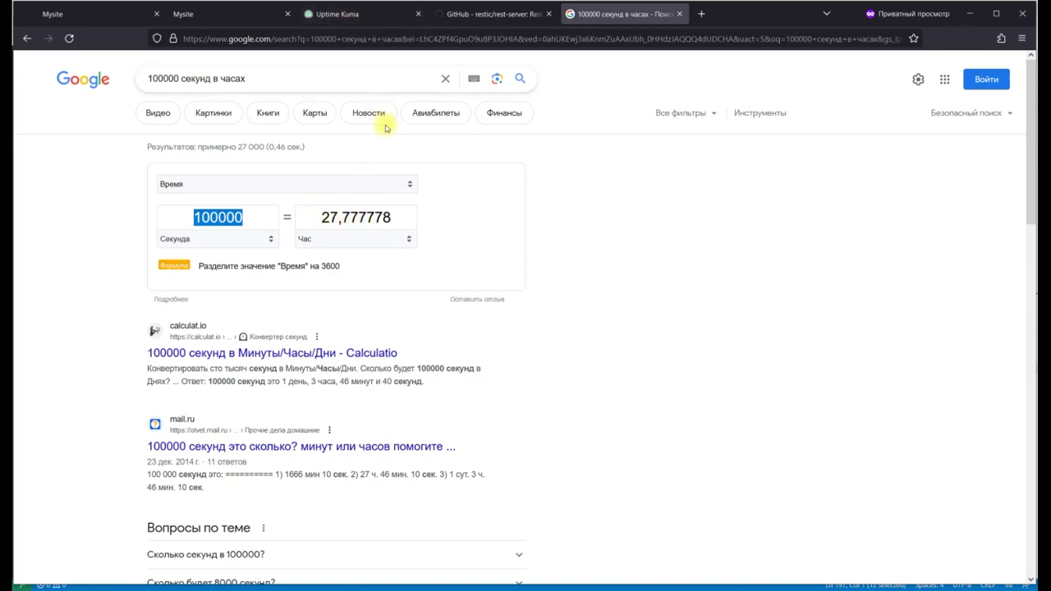
- Return to the Uptime Kuma monitor form, review its settings and copy the monitor's push URL
{"action": "left_click", "coordinate": [369, 17]}
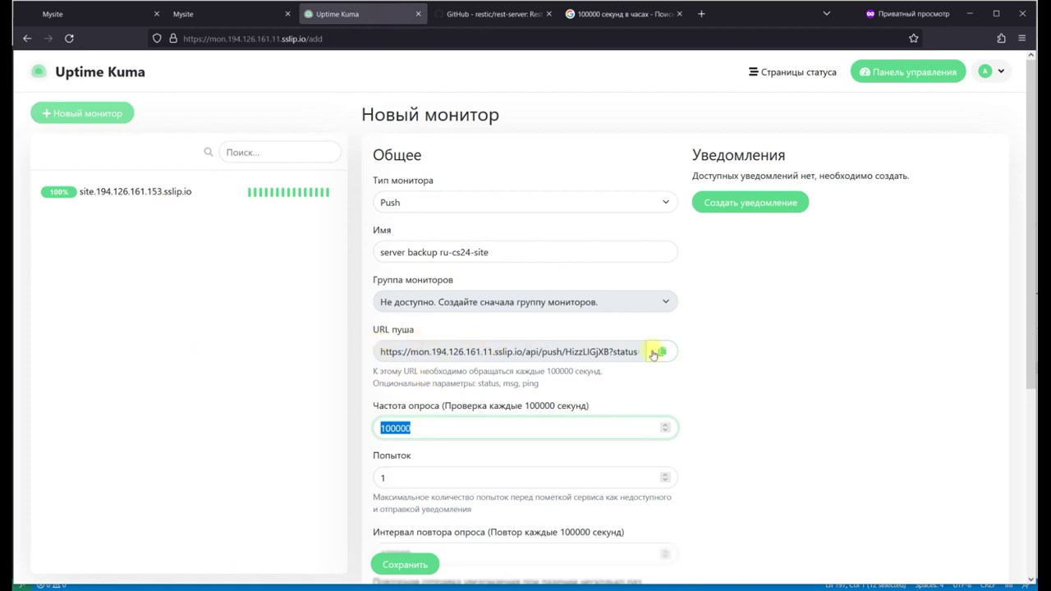
{"action": "scroll", "coordinate": [813, 337], "scroll_direction": "down", "scroll_amount": 2}
{"action": "left_click", "coordinate": [813, 337]}
{"action": "scroll", "coordinate": [813, 337], "scroll_direction": "up", "scroll_amount": 2}
{"action": "scroll", "coordinate": [767, 344], "scroll_direction": "down", "scroll_amount": 4}
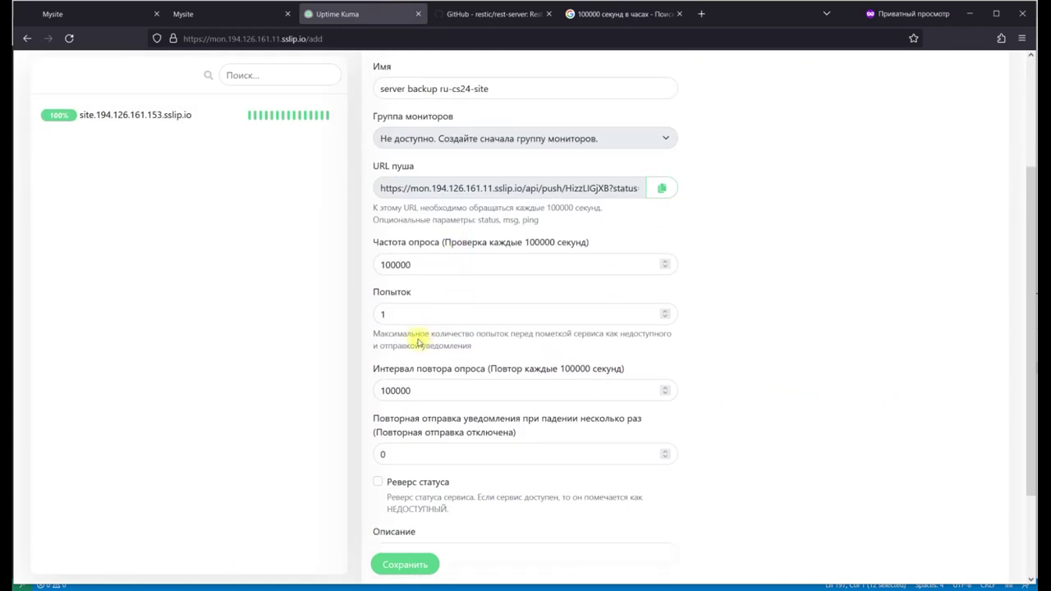
{"action": "scroll", "coordinate": [439, 330], "scroll_direction": "up", "scroll_amount": 2}
{"action": "left_click", "coordinate": [672, 270]}
{"action": "scroll", "coordinate": [741, 287], "scroll_direction": "down", "scroll_amount": 4}
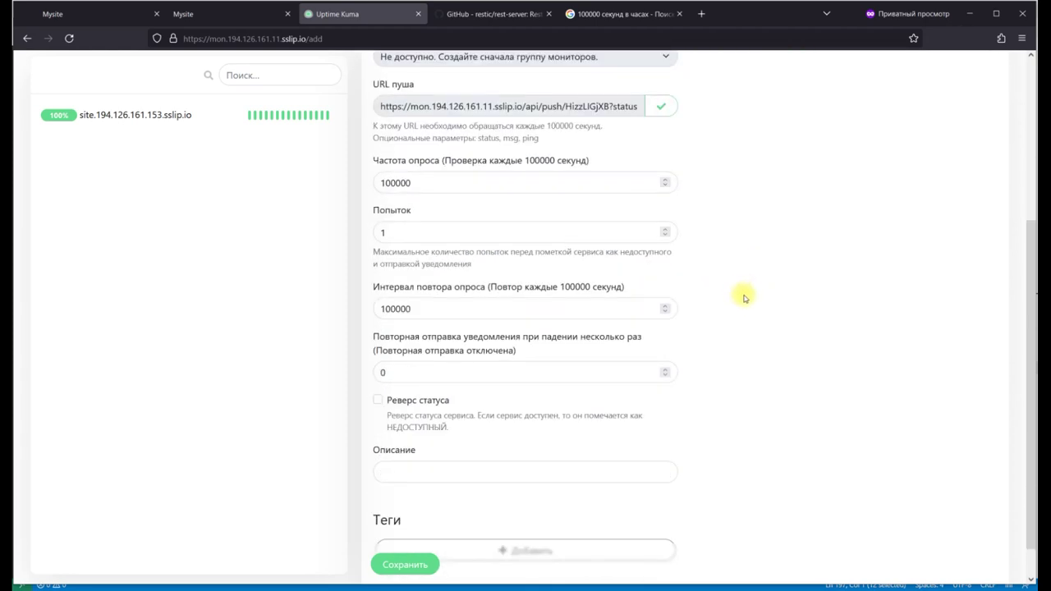
{"action": "scroll", "coordinate": [762, 302], "scroll_direction": "down", "scroll_amount": 1}
{"action": "scroll", "coordinate": [647, 397], "scroll_direction": "up", "scroll_amount": 2}
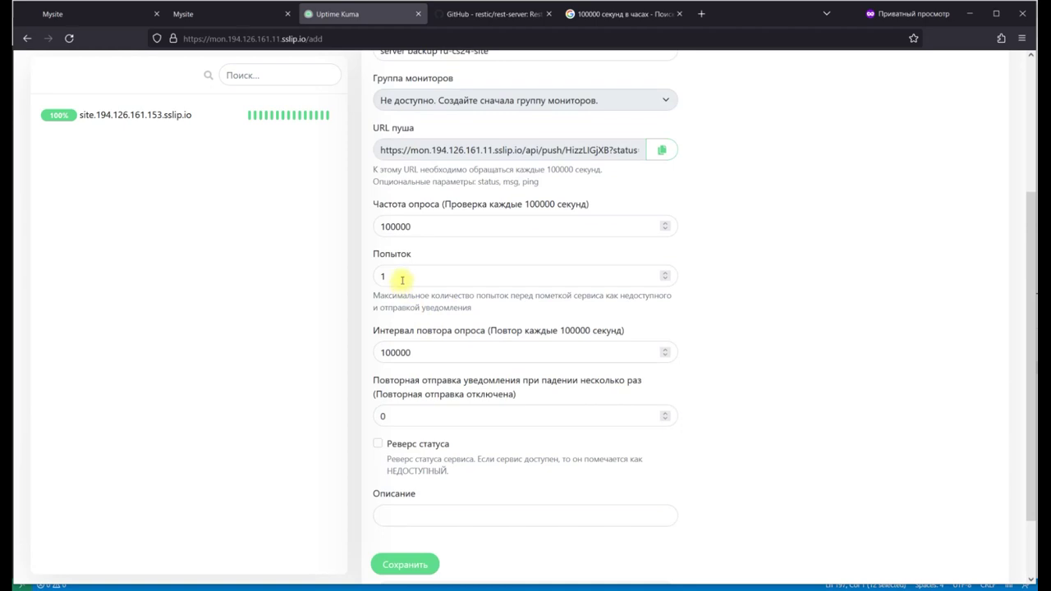
- Try setting the monitor's number of retries to 0, and restore the value of 1
{"action": "left_click_drag", "start_coordinate": [408, 277], "coordinate": [358, 281]}
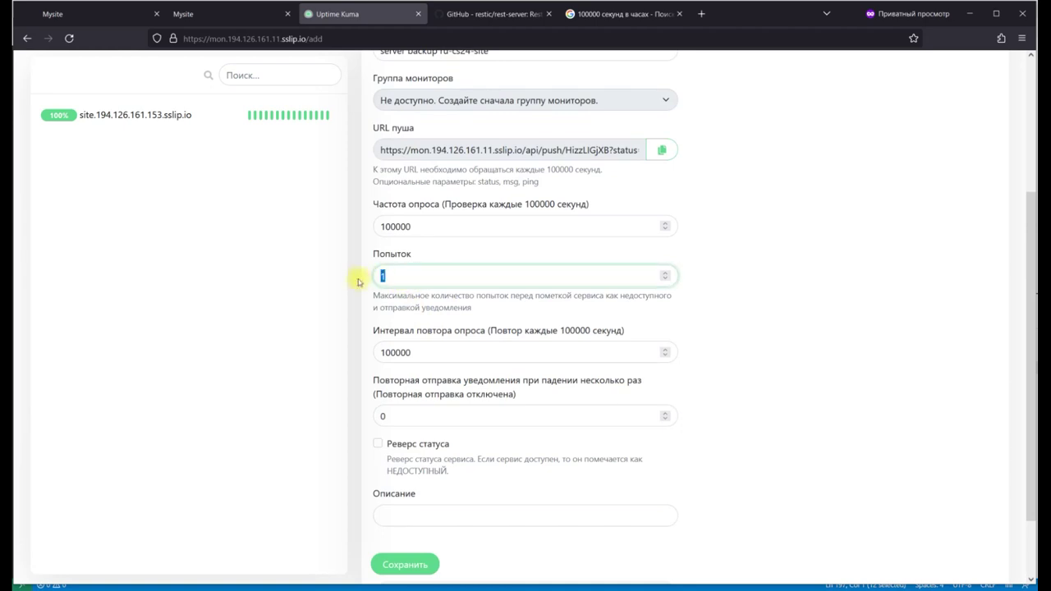
{"action": "type", "text": "0"}
{"action": "key", "text": "BackSpace"}
{"action": "type", "text": "1"}
{"action": "scroll", "coordinate": [389, 298], "scroll_direction": "up", "scroll_amount": 1}
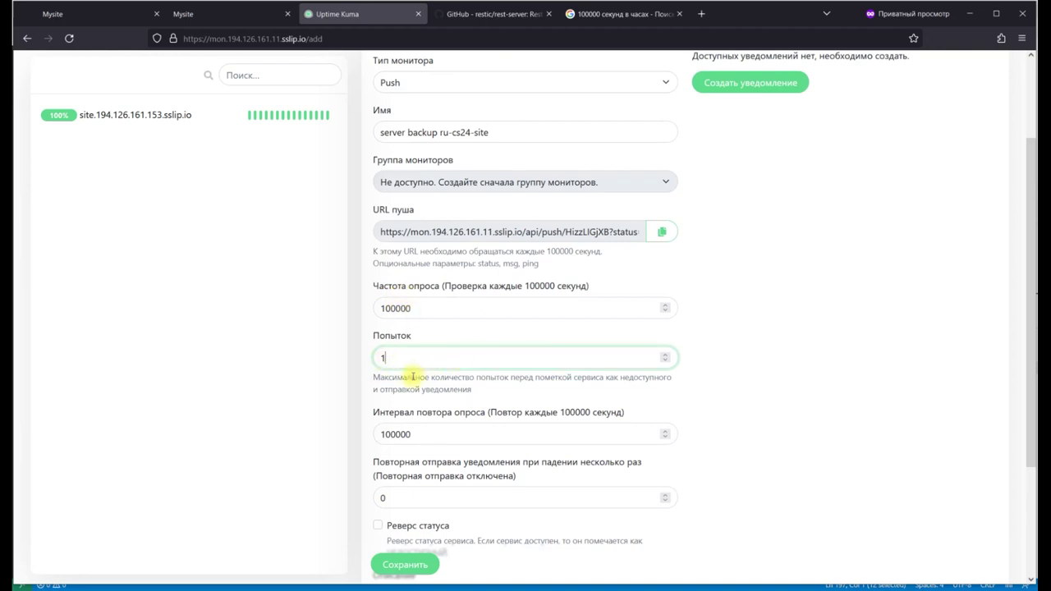
{"action": "key", "text": "BackSpace"}
{"action": "type", "text": "0"}
{"action": "left_click", "coordinate": [344, 363]}
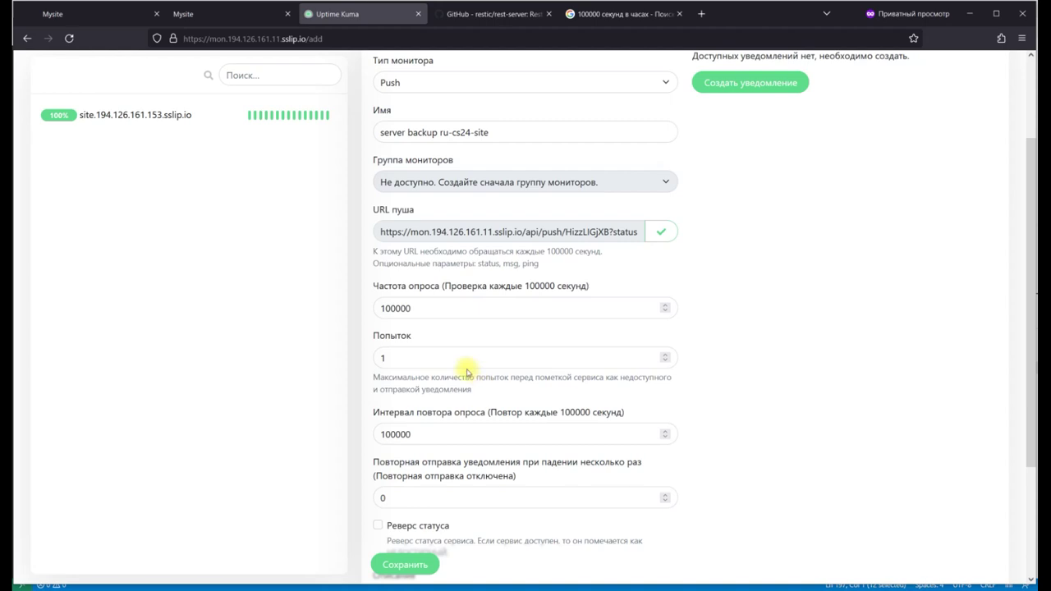
- Save the push monitor, and submit its copied push URL at the playbook's push URL prompt in the VS Code terminal
{"action": "left_click", "coordinate": [403, 564]}
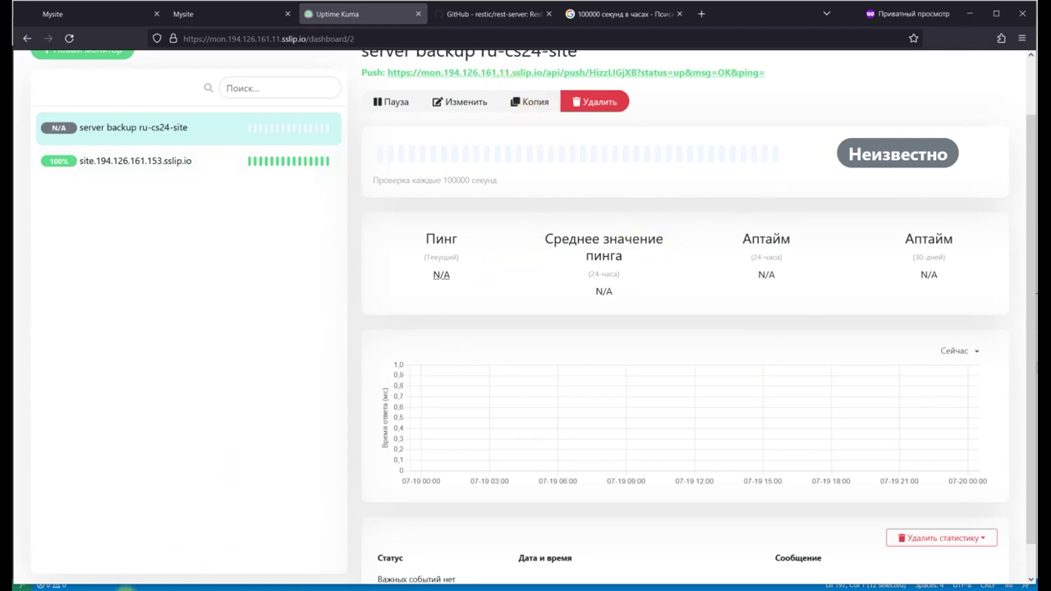
{"action": "key", "text": "alt+Tab"}
{"action": "key", "text": "ctrl+v"}
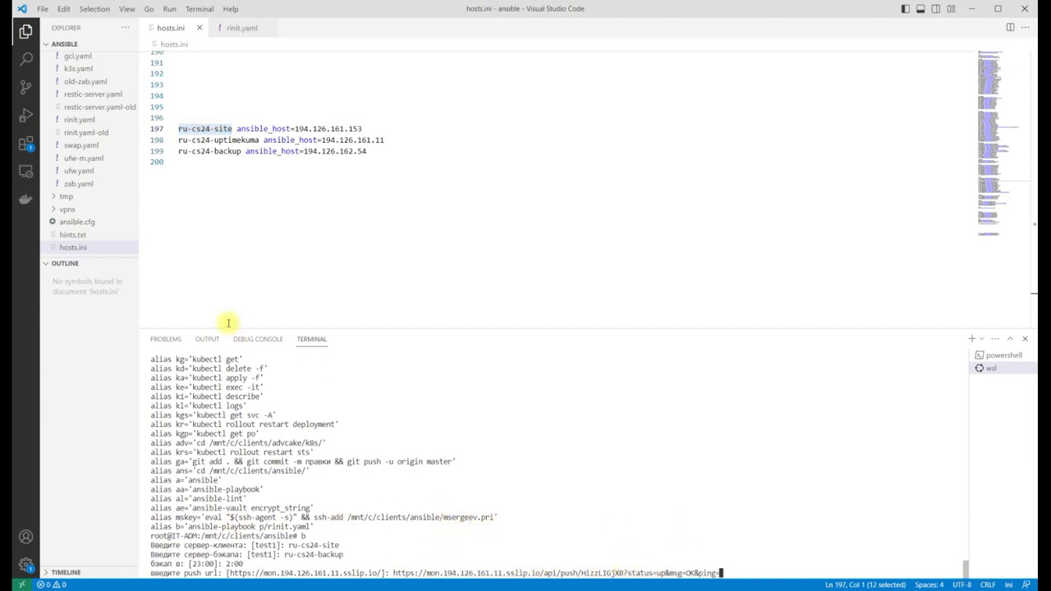
{"action": "left_click", "coordinate": [201, 129]}
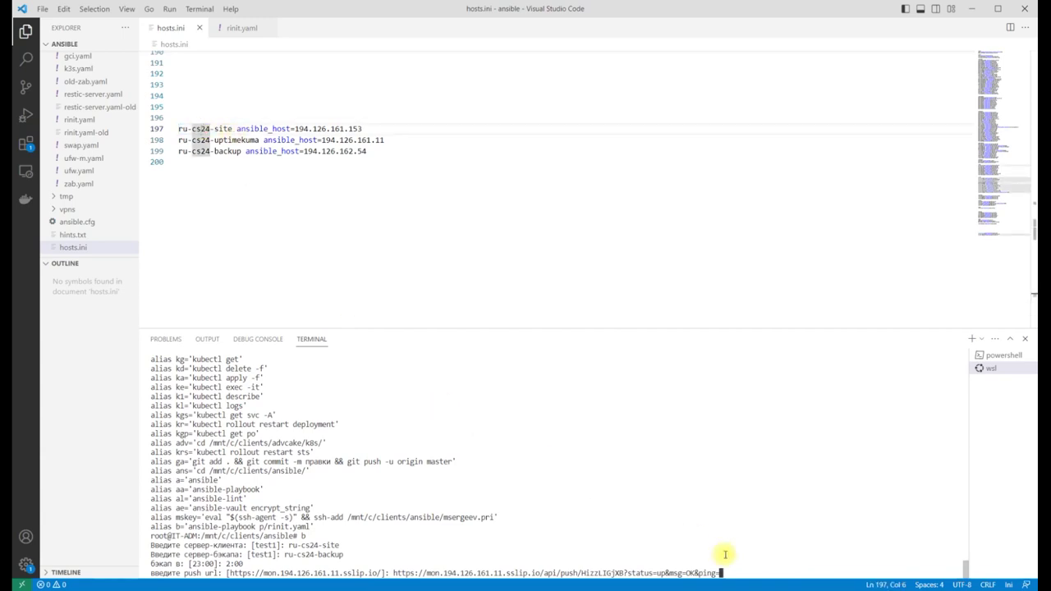
{"action": "key", "text": "Return"}
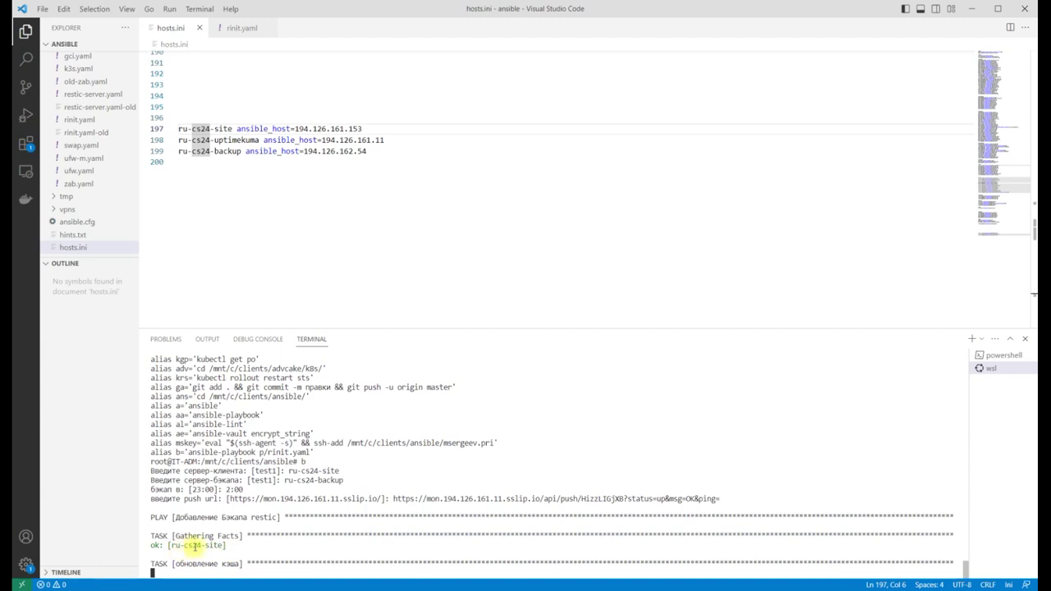
- Compare the host name in the playbook's Gathering Facts output with the ru-cs24-site entry in hosts.ini
{"action": "left_click_drag", "start_coordinate": [172, 545], "coordinate": [216, 546]}
{"action": "key", "text": "ctrl+c"}
{"action": "left_click_drag", "start_coordinate": [233, 129], "coordinate": [175, 130]}
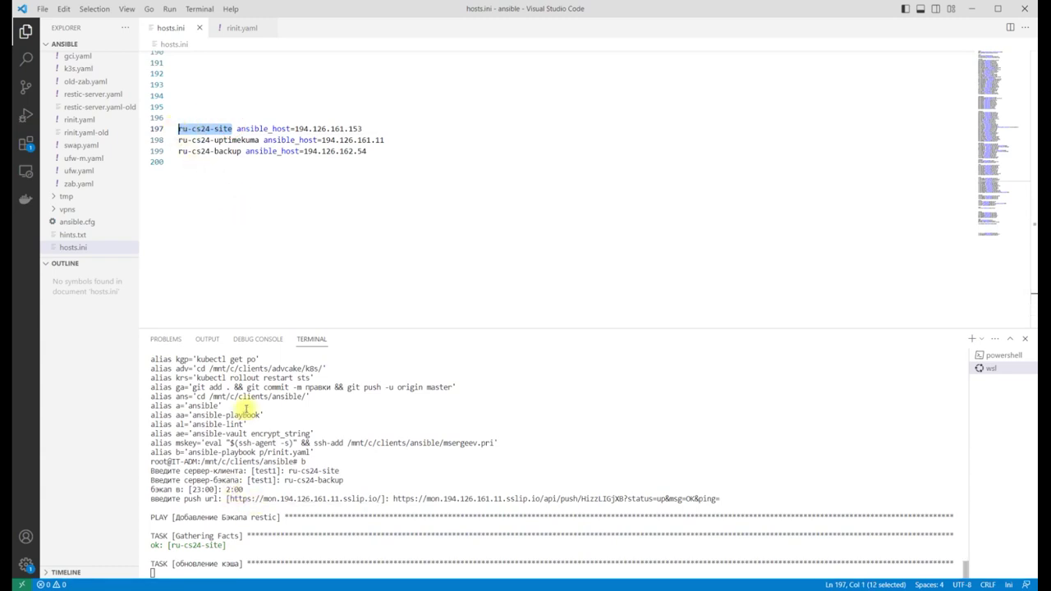
{"action": "left_click", "coordinate": [306, 406]}
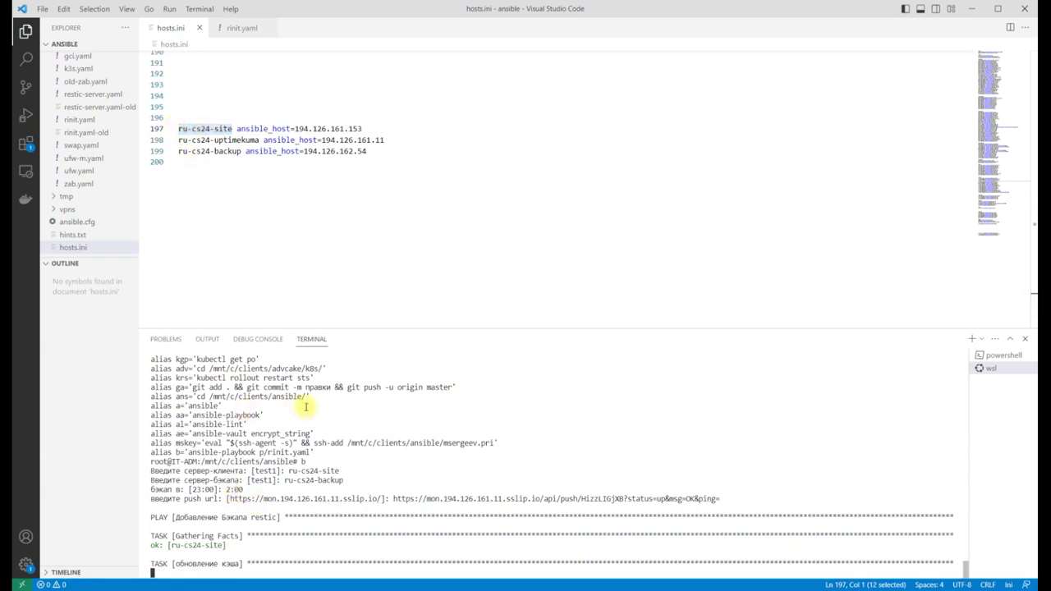
- Review the prompts and first tasks in rinit.yaml, from the cache update and package installation to the unpacking of the restic archive
{"action": "left_click", "coordinate": [238, 30]}
{"action": "scroll", "coordinate": [304, 175], "scroll_direction": "up", "scroll_amount": 3}
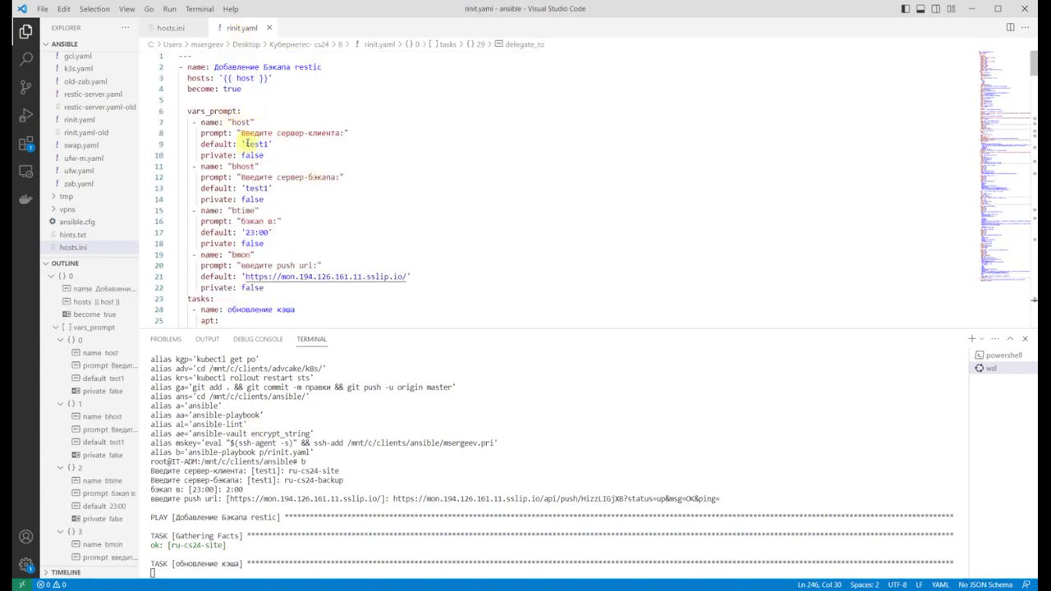
{"action": "scroll", "coordinate": [244, 137], "scroll_direction": "down", "scroll_amount": 3}
{"action": "scroll", "coordinate": [271, 188], "scroll_direction": "down", "scroll_amount": 1}
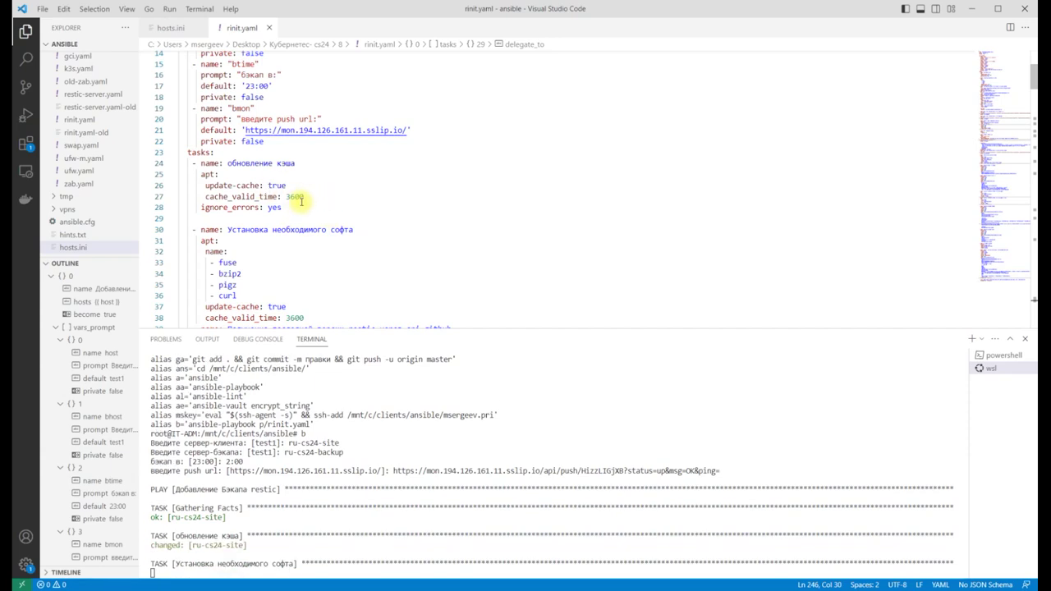
{"action": "scroll", "coordinate": [281, 195], "scroll_direction": "down", "scroll_amount": 1}
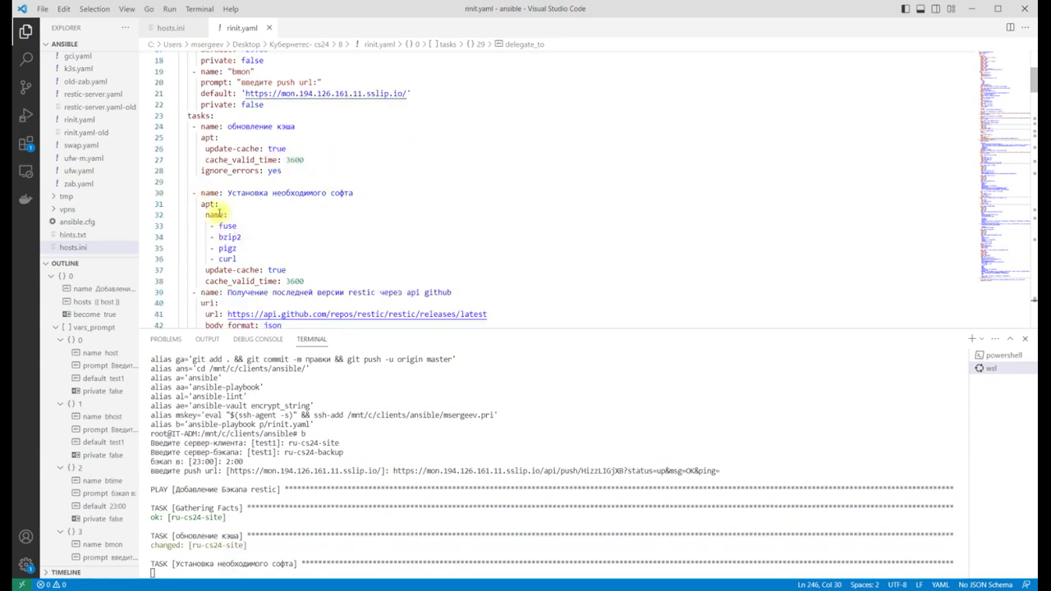
{"action": "left_click_drag", "start_coordinate": [368, 283], "coordinate": [212, 226]}
{"action": "left_click", "coordinate": [305, 238]}
{"action": "scroll", "coordinate": [320, 241], "scroll_direction": "down", "scroll_amount": 2}
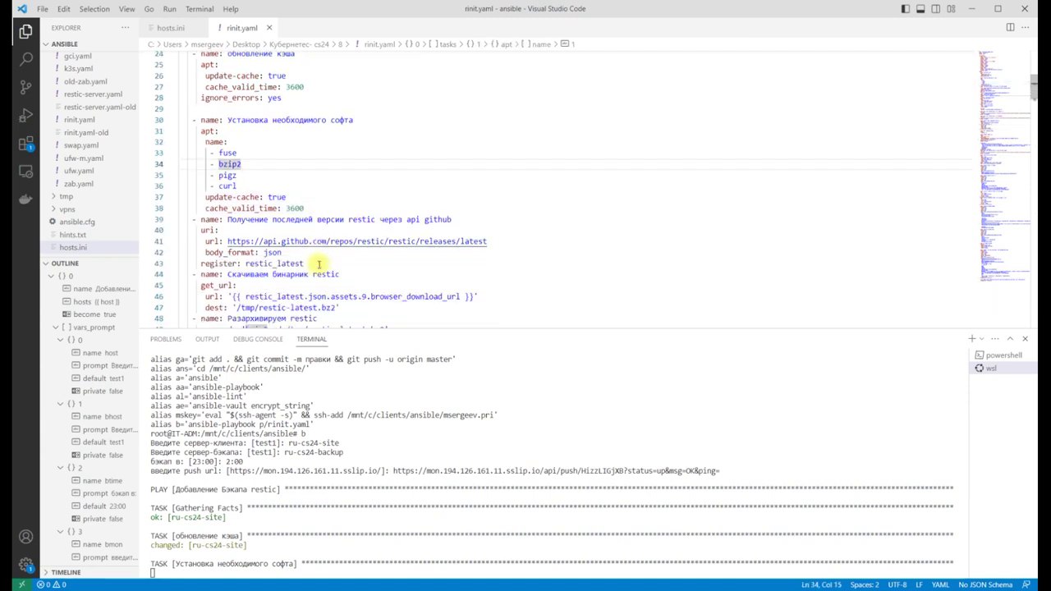
{"action": "left_click", "coordinate": [341, 197]}
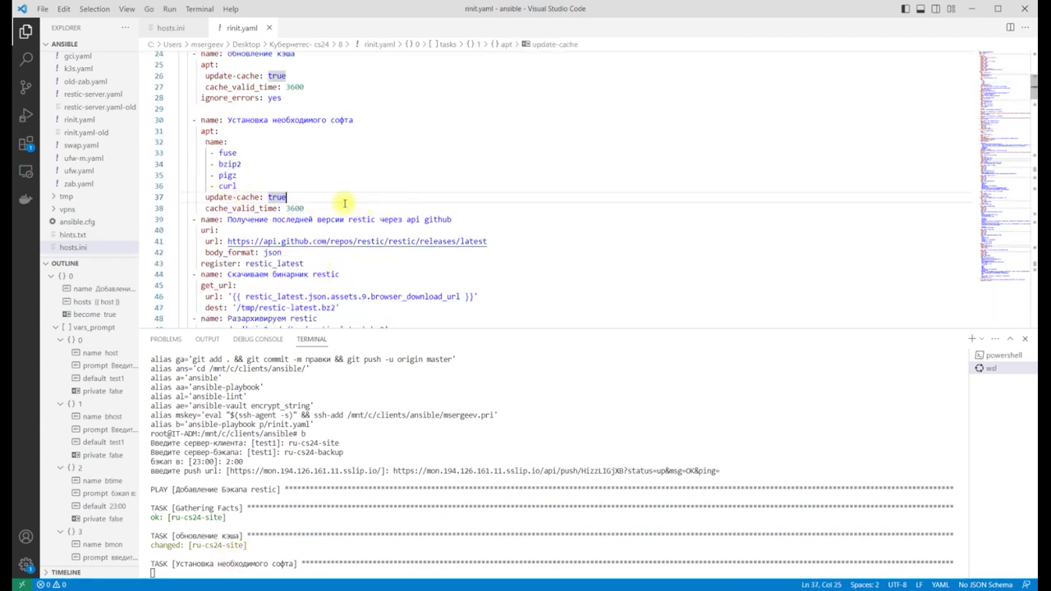
{"action": "scroll", "coordinate": [345, 203], "scroll_direction": "down", "scroll_amount": 2}
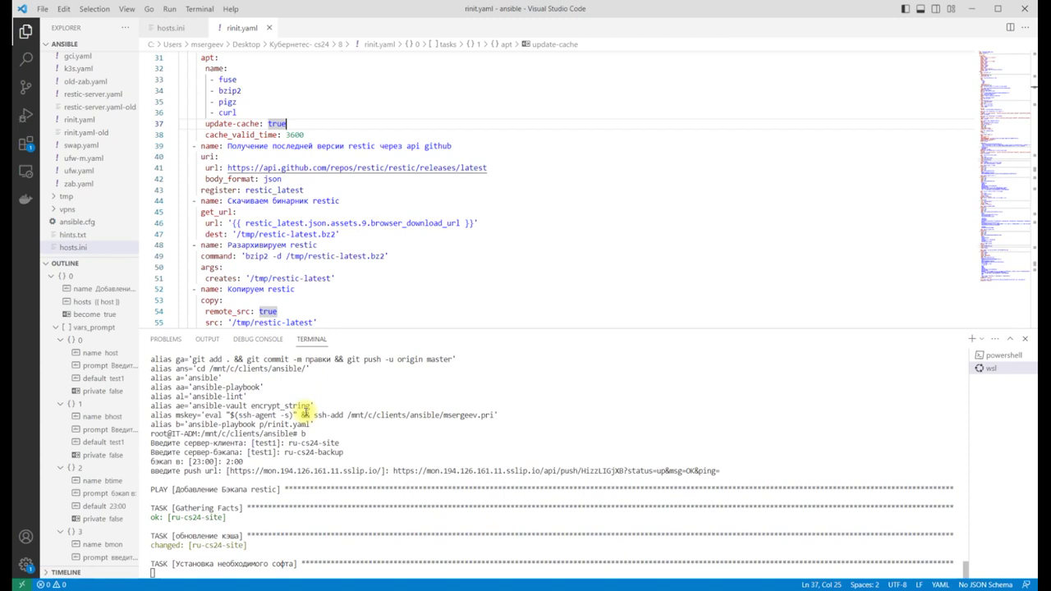
{"action": "left_click_drag", "start_coordinate": [285, 257], "coordinate": [387, 257]}
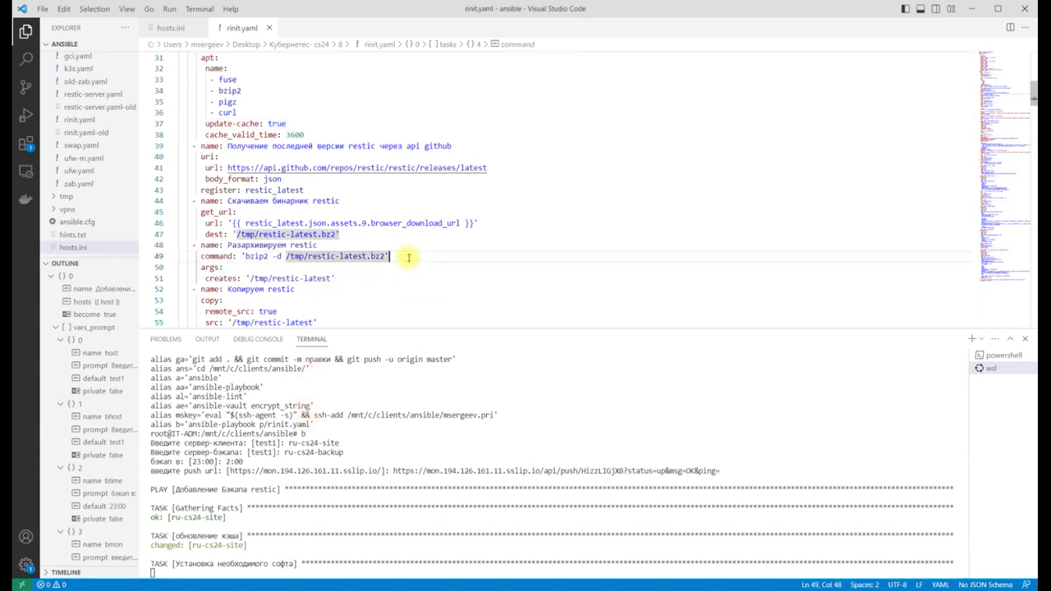
- Return to the server entries in hosts.ini
{"action": "left_click", "coordinate": [170, 9]}
{"action": "left_click", "coordinate": [171, 28]}
{"action": "left_click", "coordinate": [171, 27]}
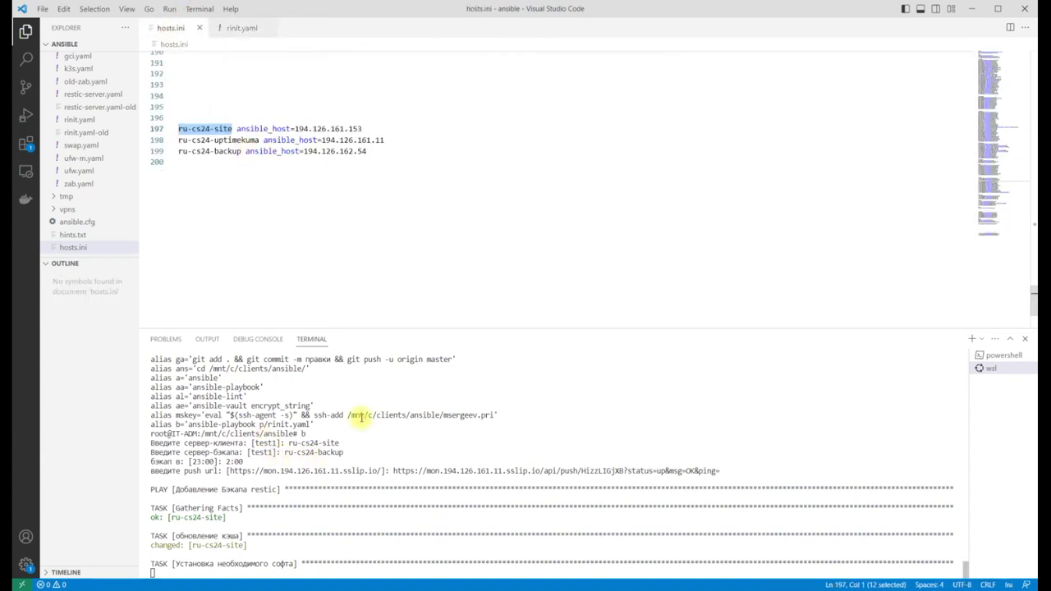
{"action": "left_click", "coordinate": [346, 283]}
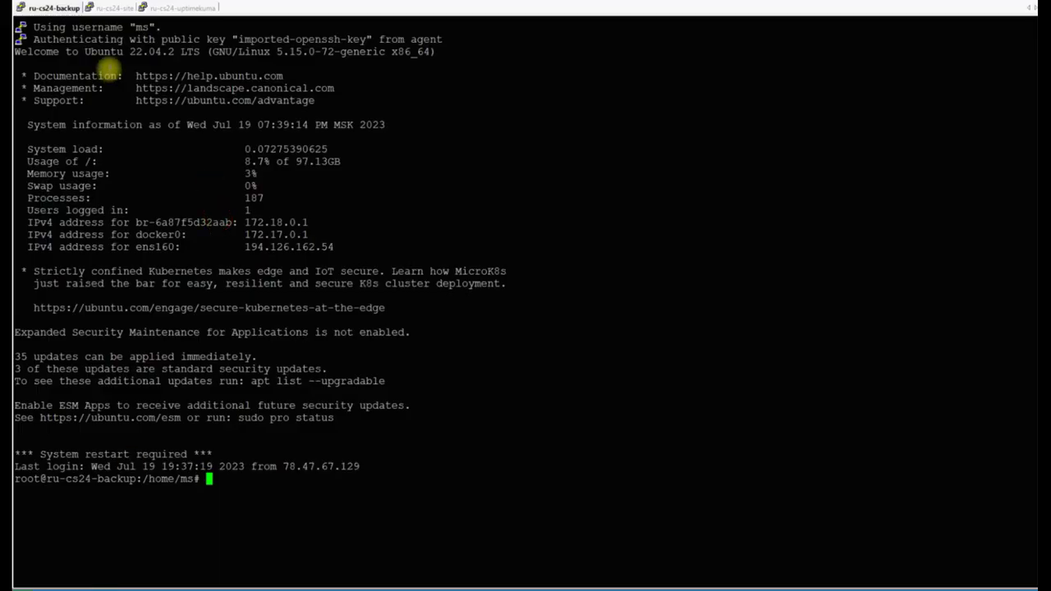
- Switch to the ru-cs24-backup SSH session, change to /app/rest-server/ and list its contents
{"action": "left_click", "coordinate": [112, 7]}
{"action": "left_click", "coordinate": [54, 7]}
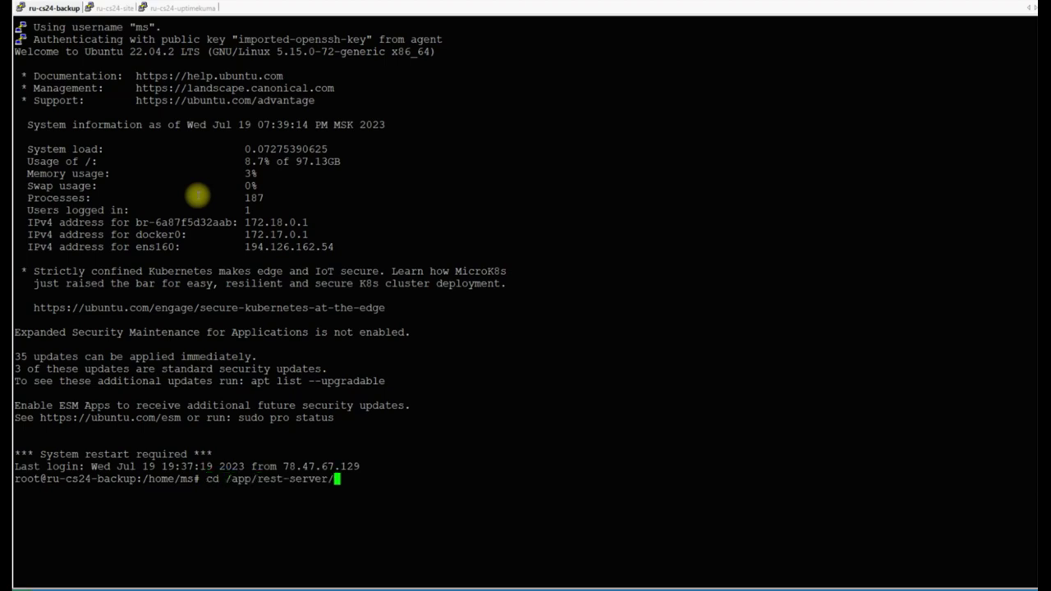
{"action": "key", "text": "Return"}
{"action": "type", "text": "ls"}
{"action": "key", "text": "Return"}
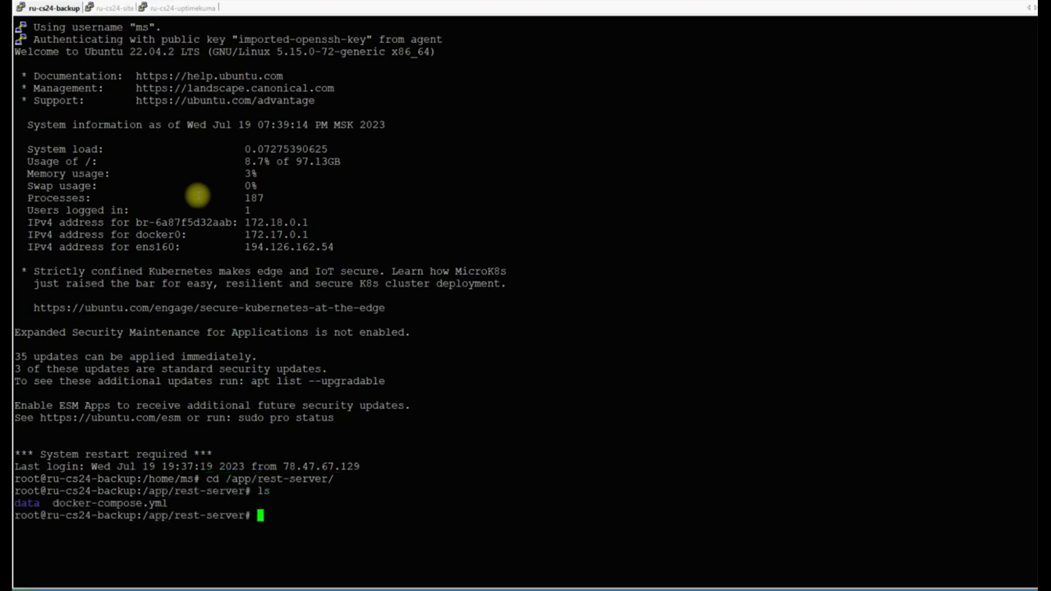
- Enter the data directory and list all its files, including hidden ones, with ls -la
{"action": "type", "text": "cd d"}
{"action": "key", "text": "Tab"}
{"action": "key", "text": "Return"}
{"action": "type", "text": "l"}
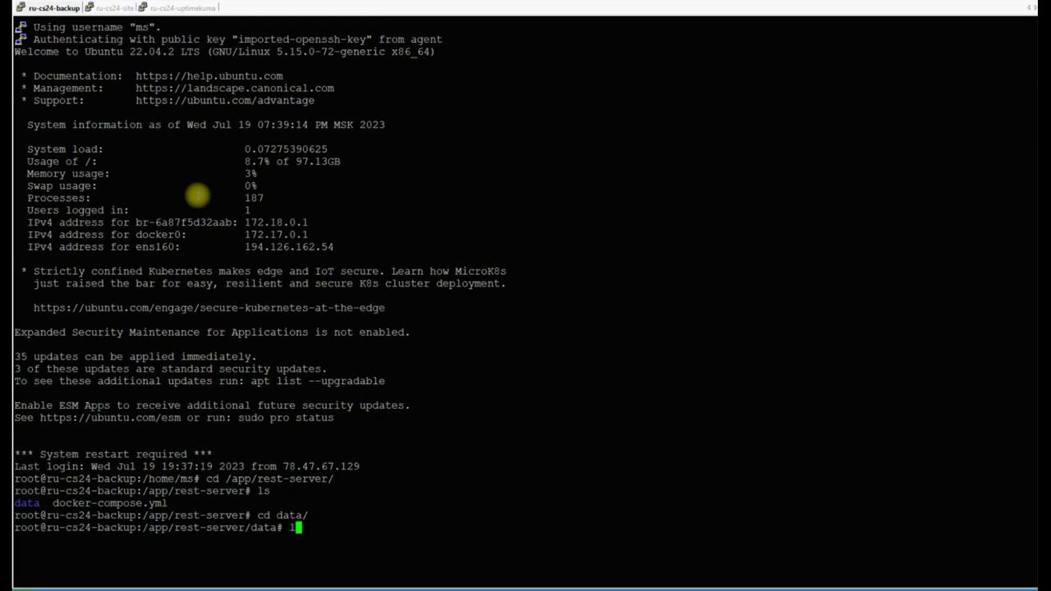
{"action": "type", "text": "s -la"}
{"action": "key", "text": "Return"}
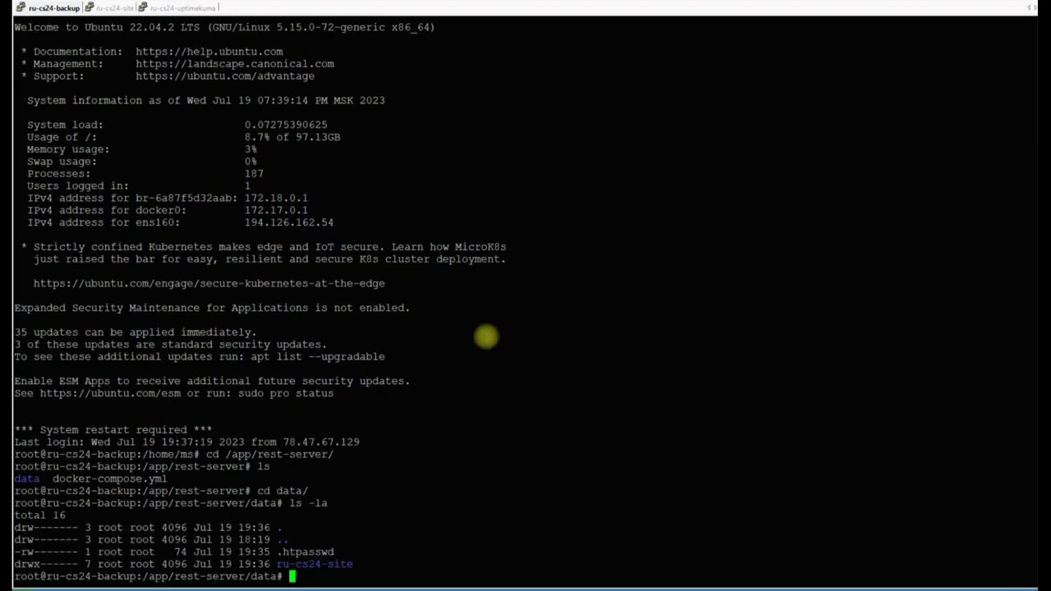
- Enter the ru-cs24-site repository directory and list all its contents with ls -la
{"action": "double_click", "coordinate": [328, 564]}
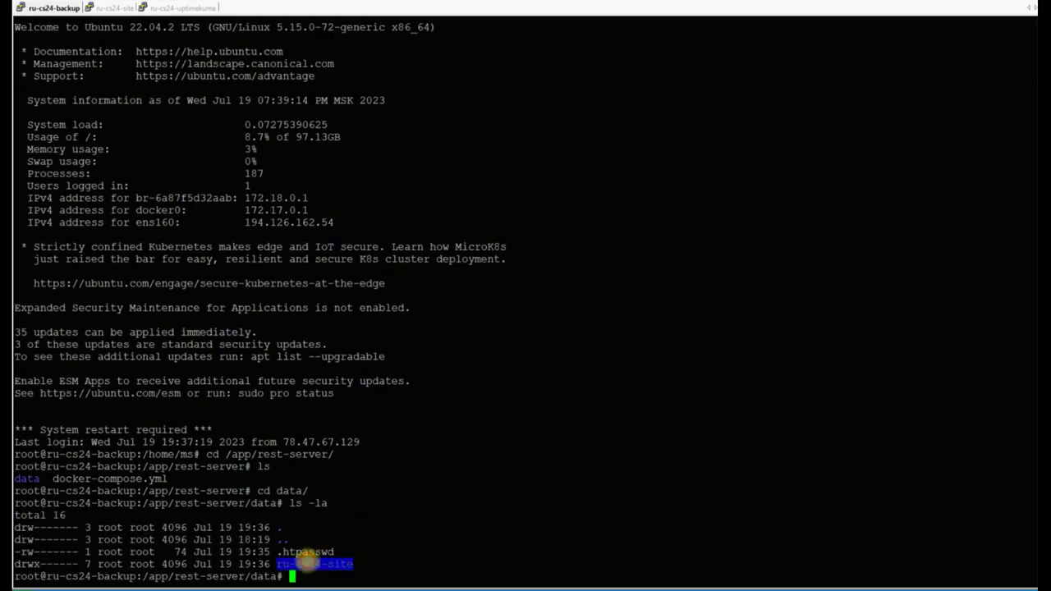
{"action": "type", "text": "cd"}
{"action": "right_click", "coordinate": [515, 454]}
{"action": "key", "text": "Return"}
{"action": "type", "text": "ls -la"}
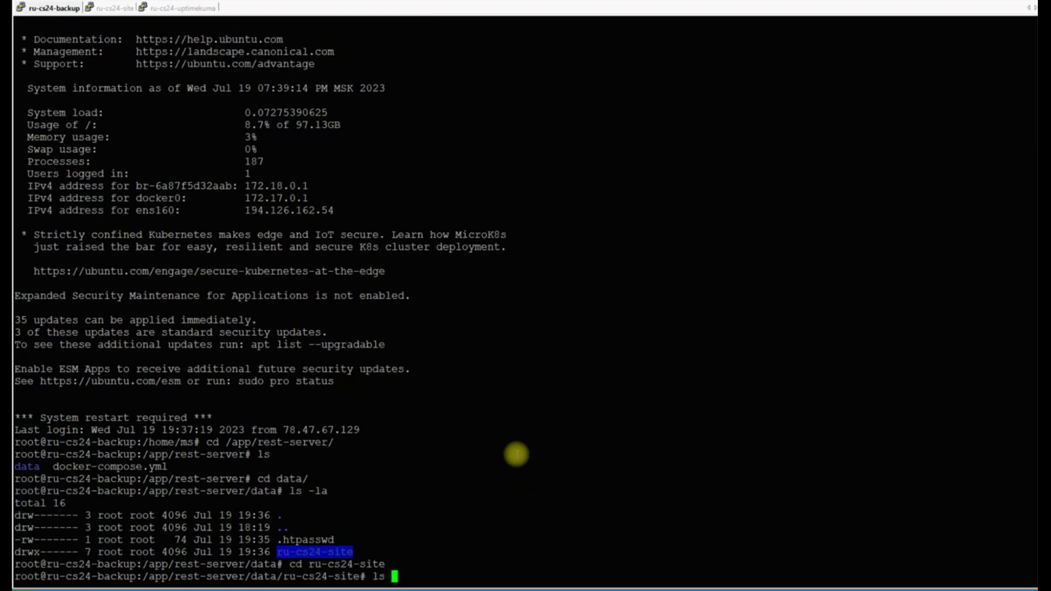
{"action": "key", "text": "Return"}
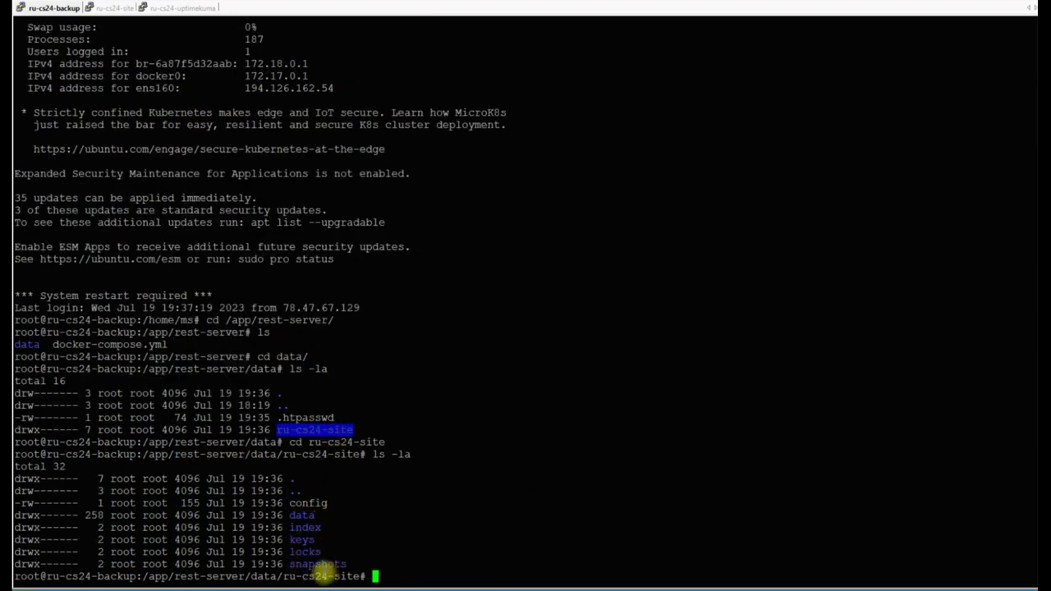
- Go back up to the rest-server data directory and list its contents with ls and ls -la
{"action": "type", "text": "cd .."}
{"action": "key", "text": "Return"}
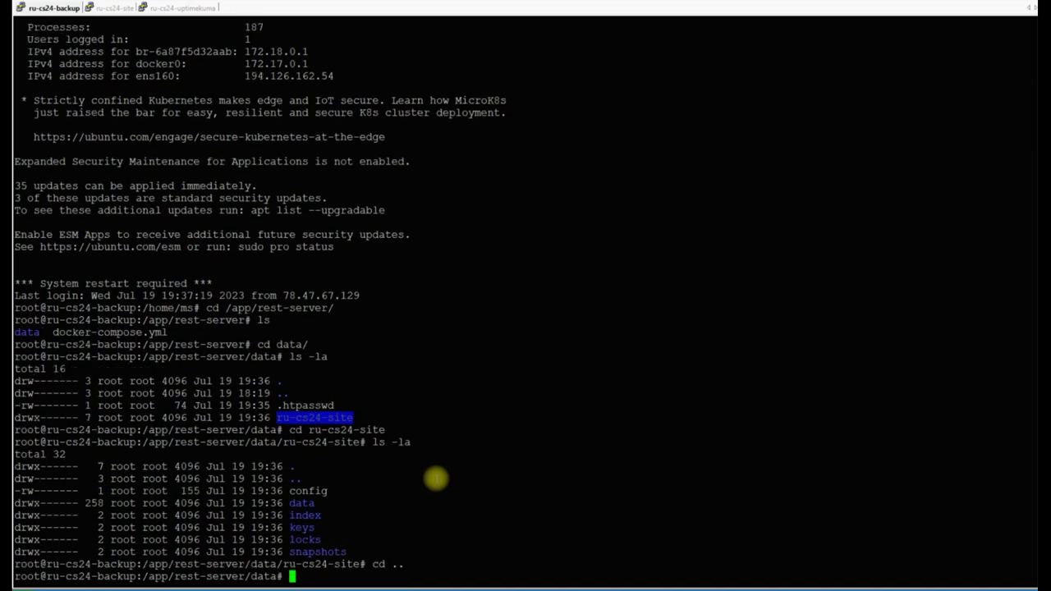
{"action": "type", "text": "ls"}
{"action": "key", "text": "Return"}
{"action": "type", "text": "ls -la"}
{"action": "key", "text": "Return"}
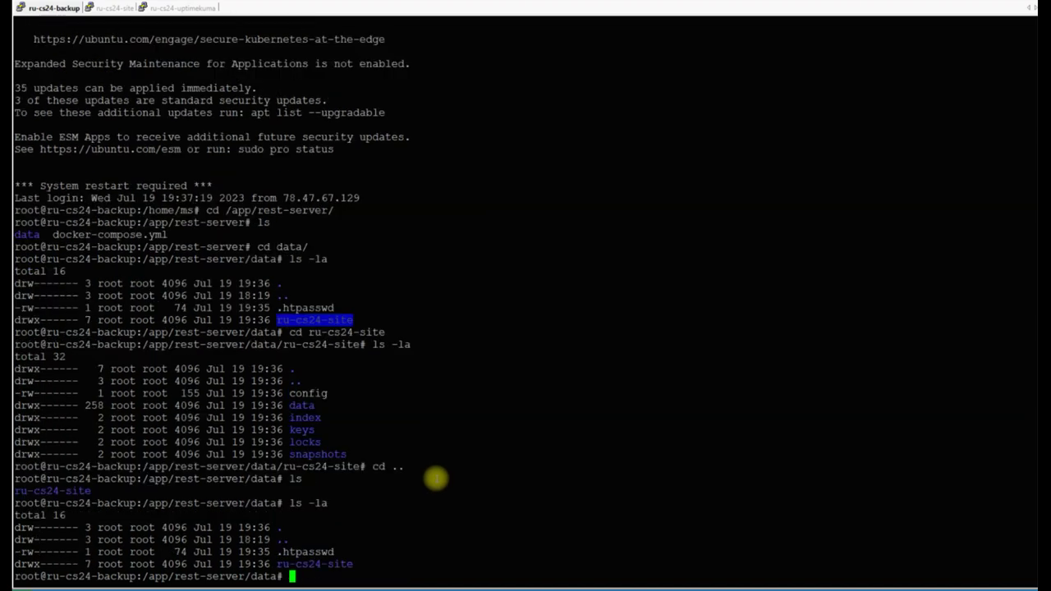
- Print the contents of the .htpasswd file and compare its user name with the ru-cs24-site directory
{"action": "type", "text": "cat"}
{"action": "double_click", "coordinate": [317, 550]}
{"action": "right_click", "coordinate": [332, 543]}
{"action": "key", "text": "Return"}
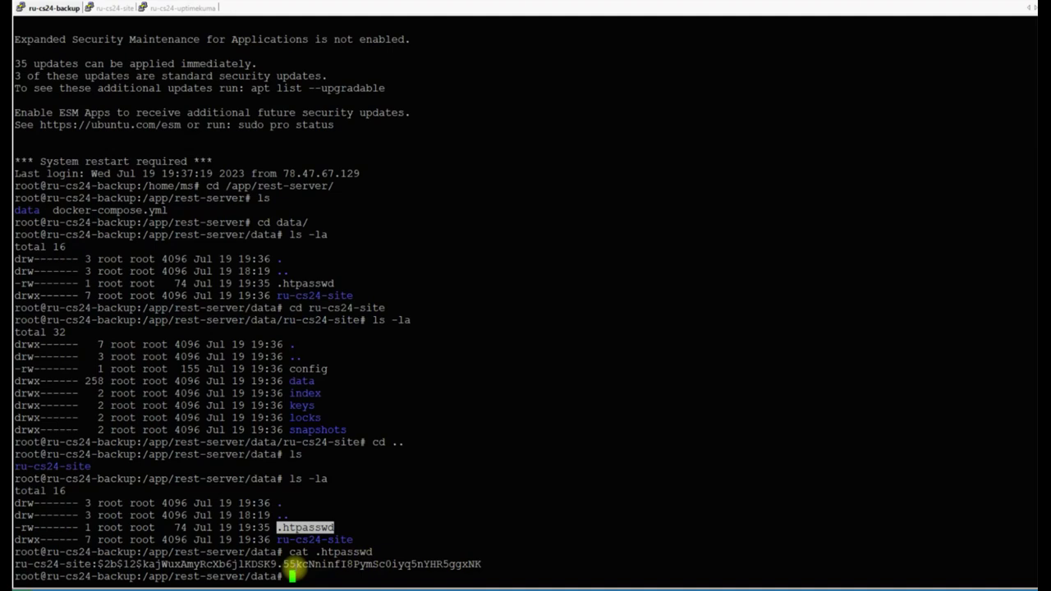
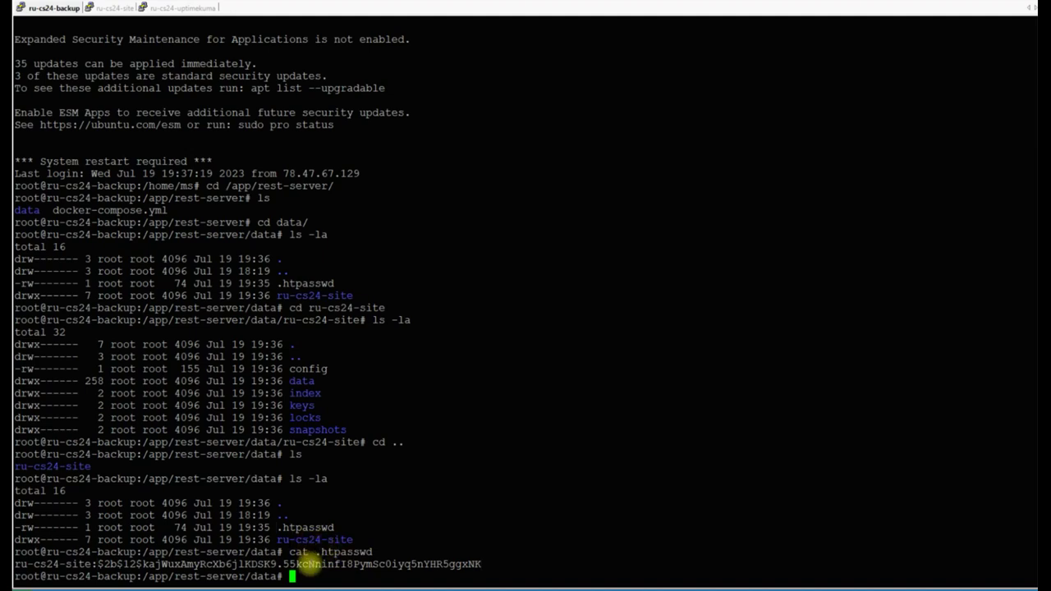
{"action": "triple_click", "coordinate": [316, 539]}
{"action": "left_click", "coordinate": [312, 539]}
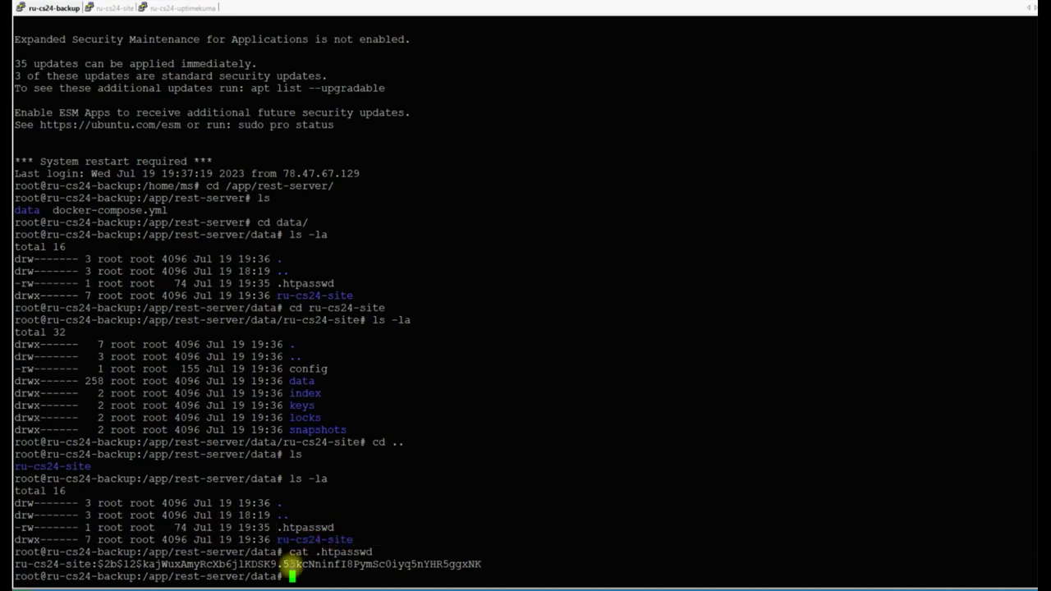
- In the ru-cs24-site SSH session, check that restic is installed by running restic -v, and look through its help output
{"action": "left_click", "coordinate": [117, 9]}
{"action": "type", "text": "res"}
{"action": "key", "text": "Tab"}
{"action": "key", "text": "Tab"}
{"action": "key", "text": "Tab"}
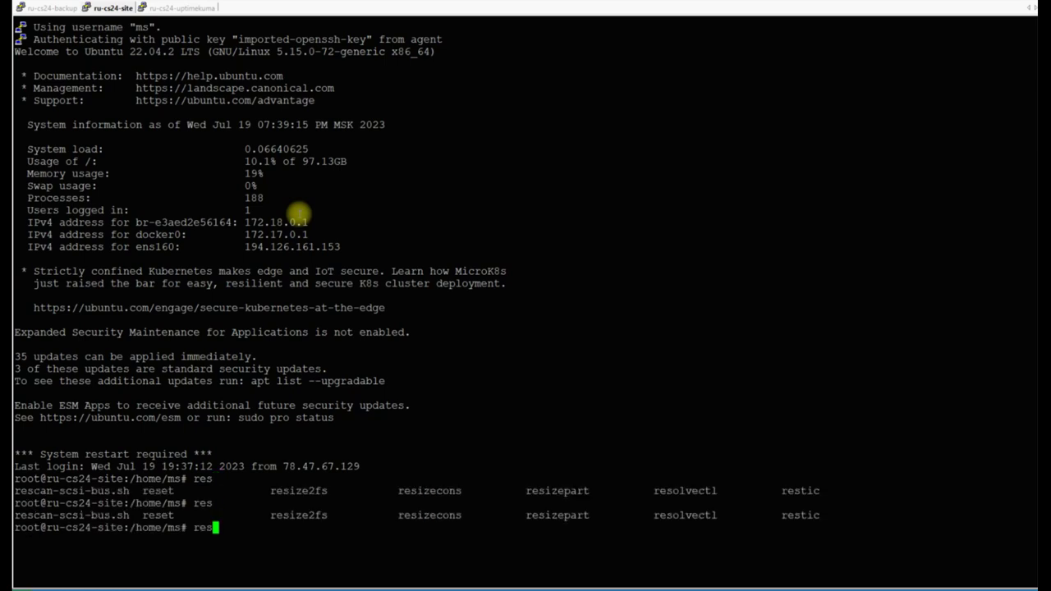
{"action": "key", "text": "Return"}
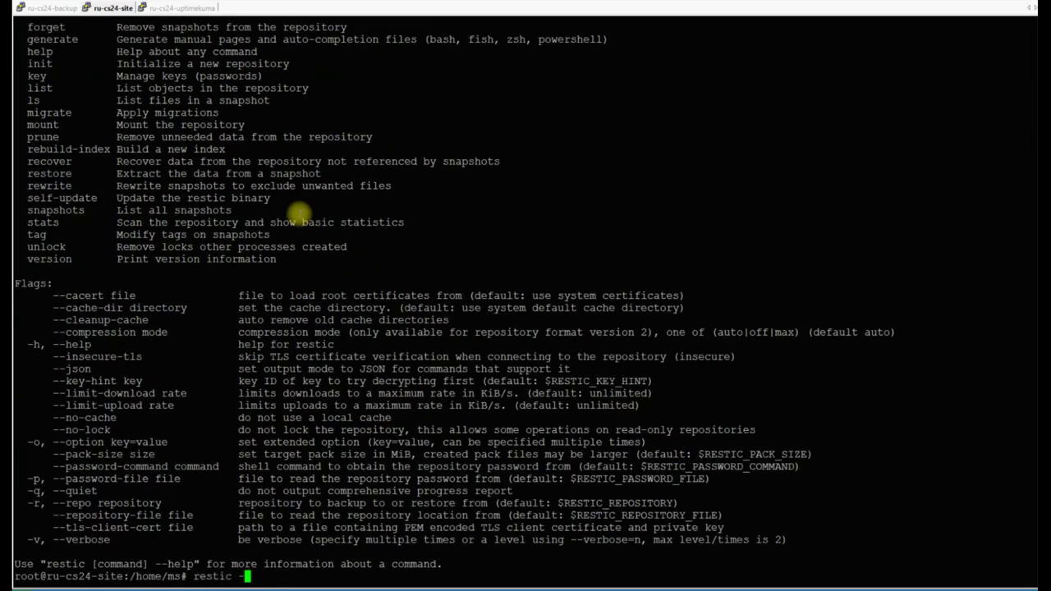
{"action": "key", "text": "BackSpace"}
{"action": "key", "text": "shift+Page_Up"}
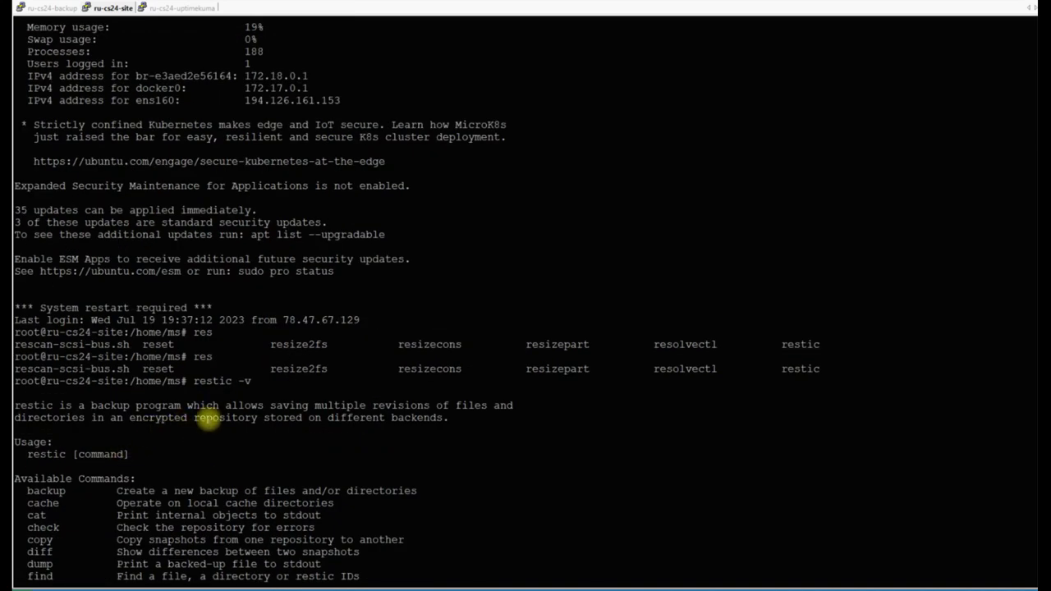
{"action": "key", "text": "shift+Page_Down"}
{"action": "key", "text": "ctrl+c"}
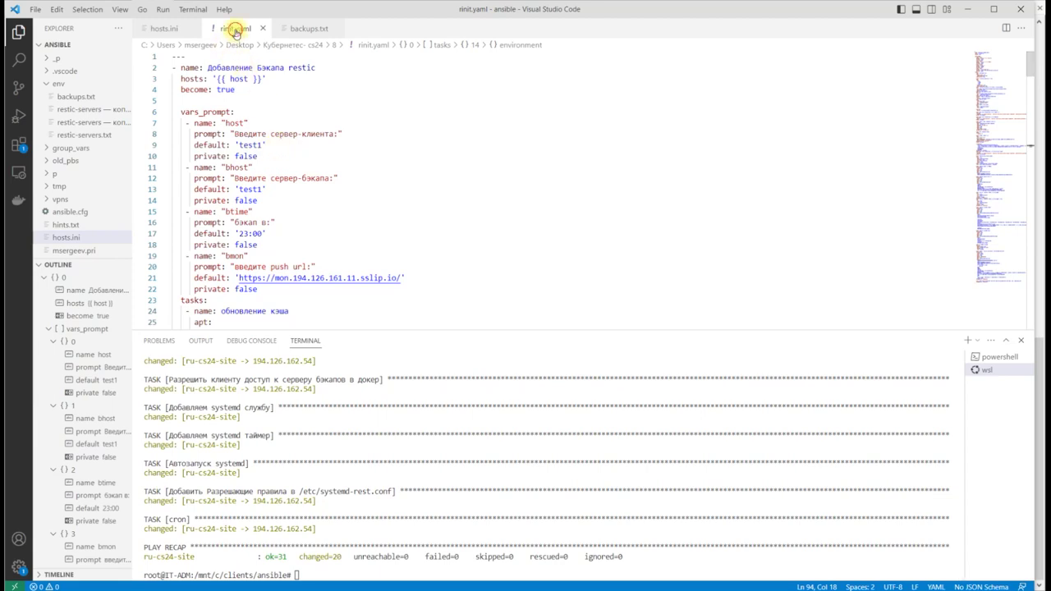
- Review the rinit.yaml tasks in VS Code up to the .htpasswd task, and copy its path /app/rest-server/data/.htpasswd
{"action": "scroll", "coordinate": [288, 131], "scroll_direction": "down", "scroll_amount": 9}
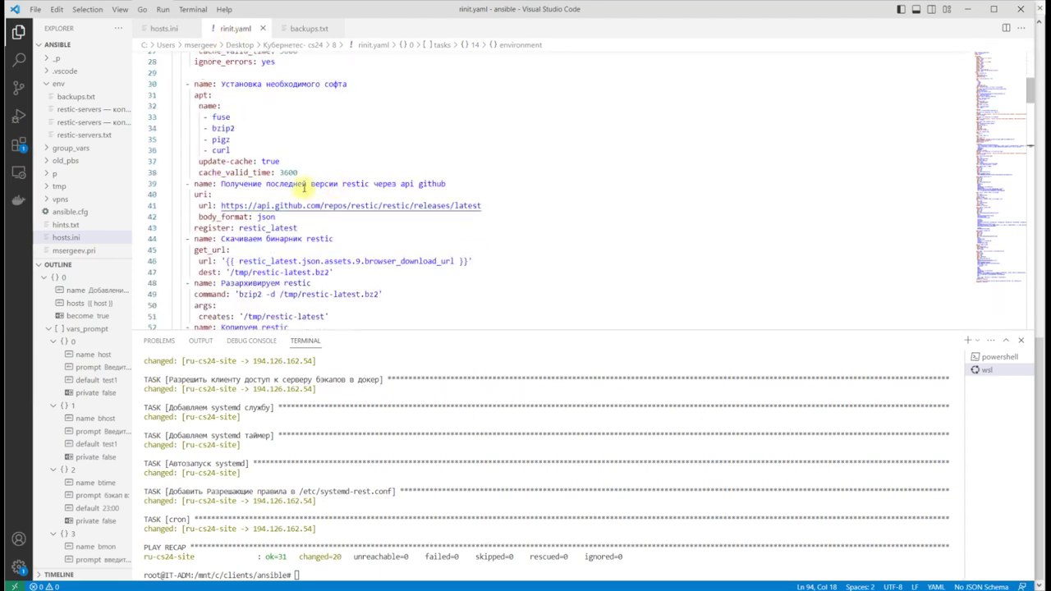
{"action": "scroll", "coordinate": [340, 175], "scroll_direction": "down", "scroll_amount": 5}
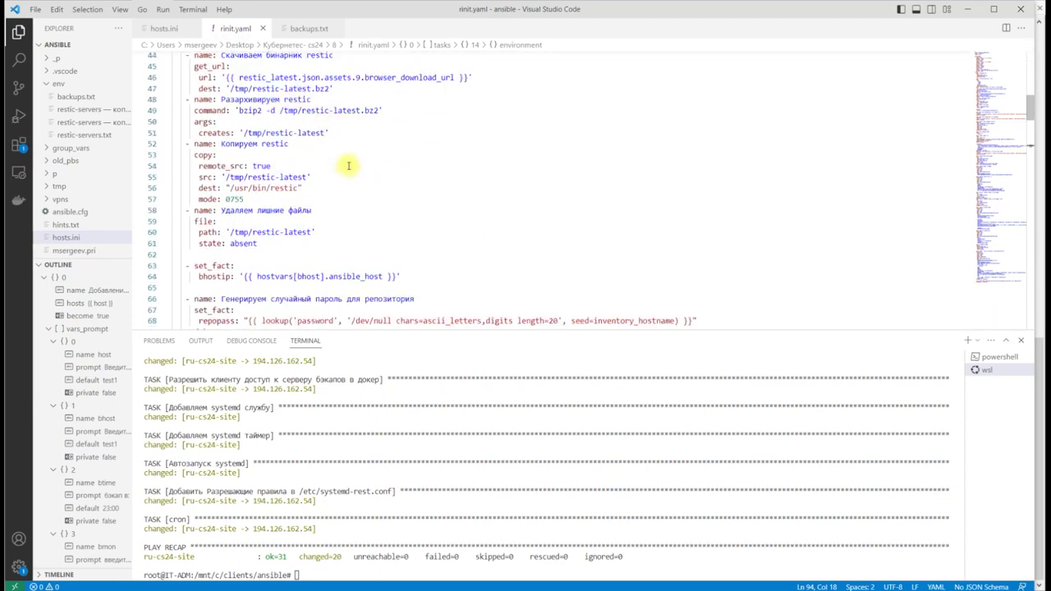
{"action": "scroll", "coordinate": [348, 166], "scroll_direction": "down", "scroll_amount": 4}
{"action": "scroll", "coordinate": [336, 176], "scroll_direction": "down", "scroll_amount": 2}
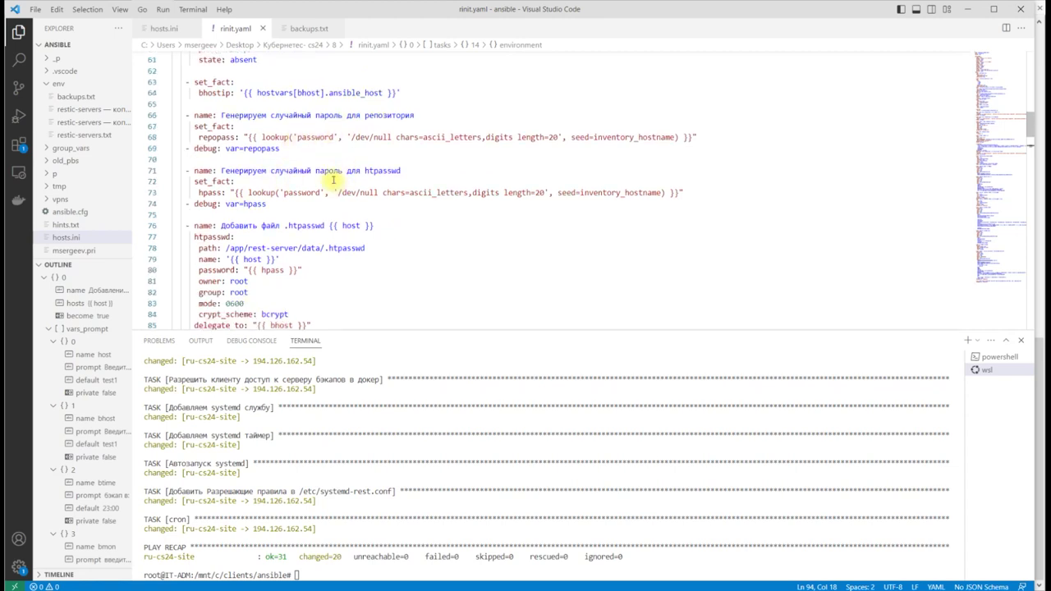
{"action": "left_click_drag", "start_coordinate": [366, 212], "coordinate": [229, 212]}
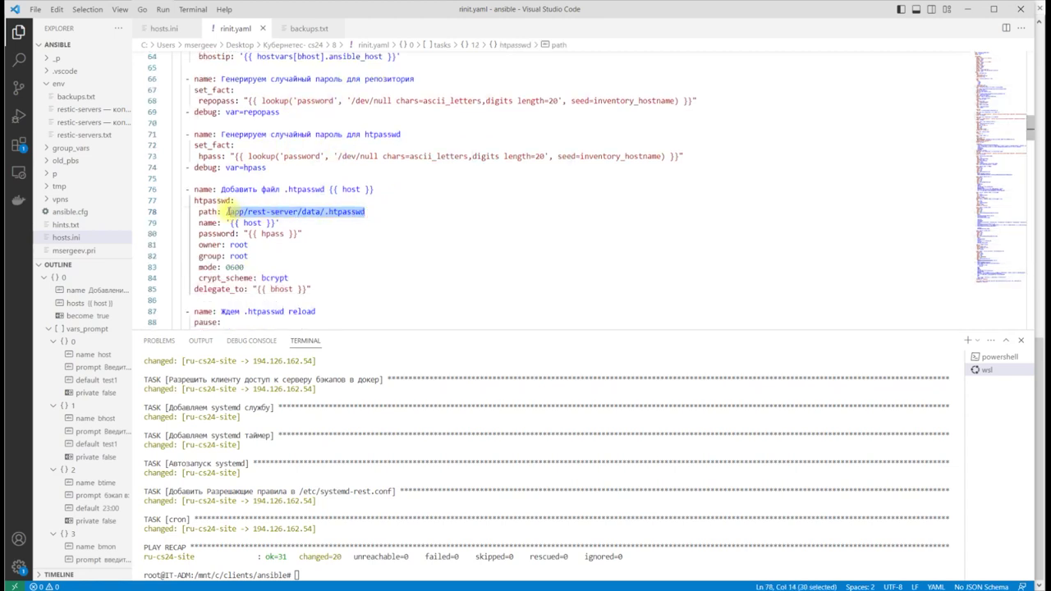
- Switch to the ru-cs24-backup SSH session and print the file at the copied path /app/rest-server/data/.htpasswd
{"action": "key", "text": "alt+Tab"}
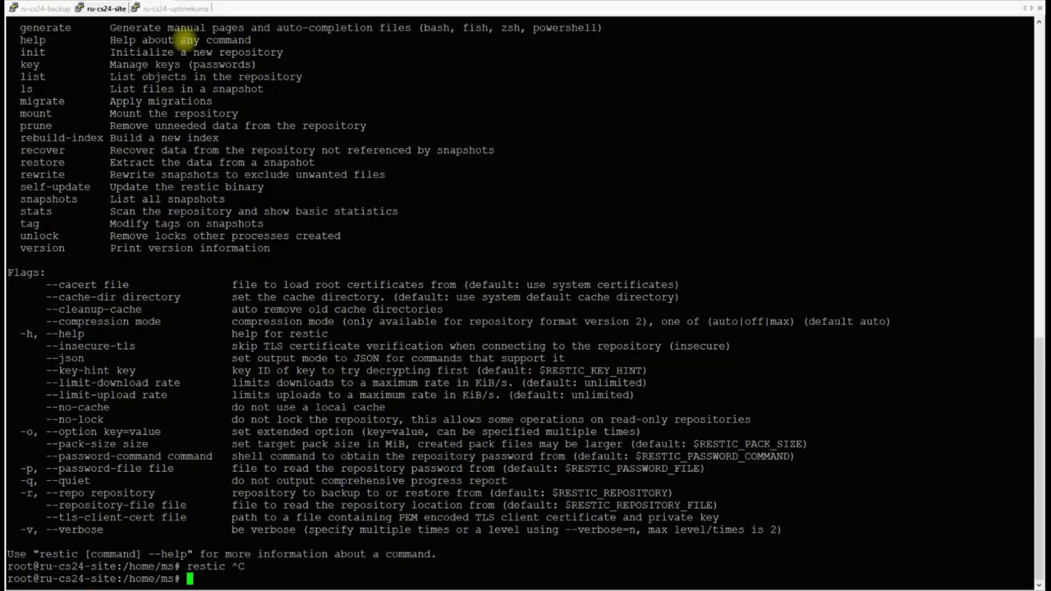
{"action": "left_click", "coordinate": [60, 9]}
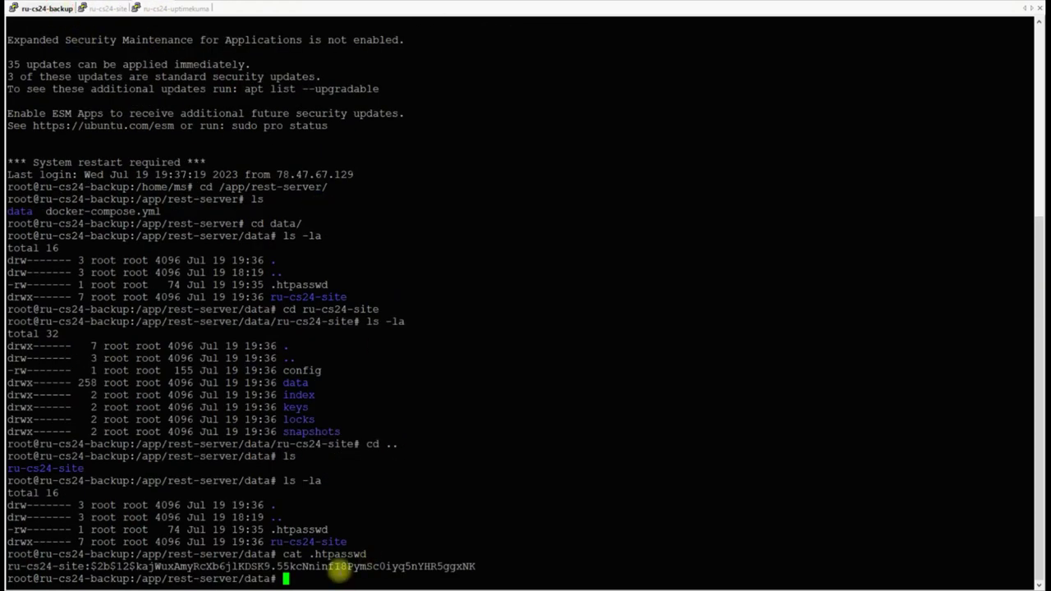
{"action": "type", "text": "cat"}
{"action": "right_click", "coordinate": [417, 487]}
{"action": "key", "text": "Return"}
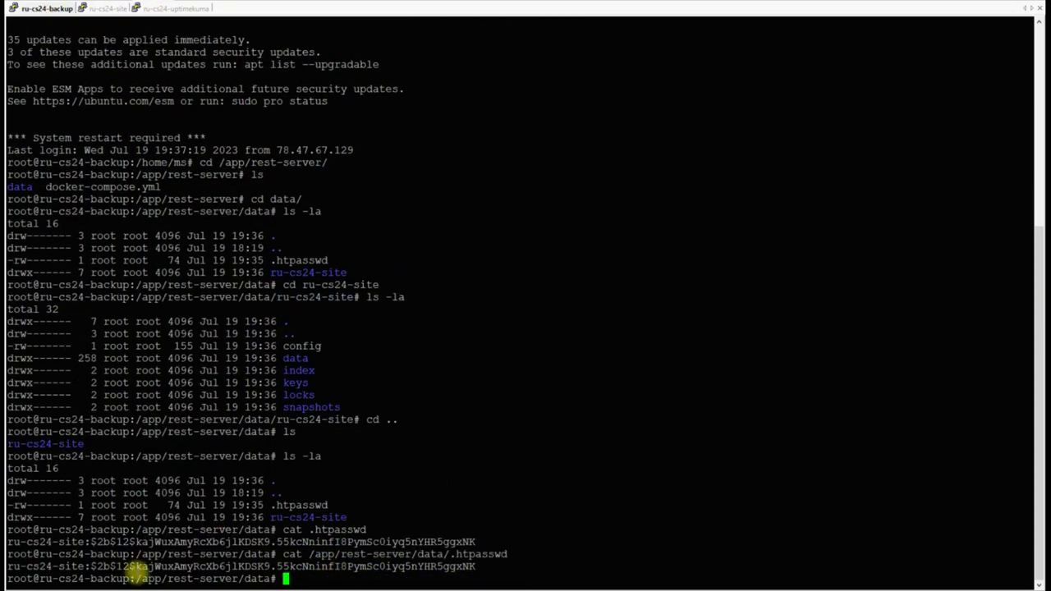
- Return to rinit.yaml in VS Code and examine the task that initializes the restic repository
{"action": "key", "text": "alt+Tab"}
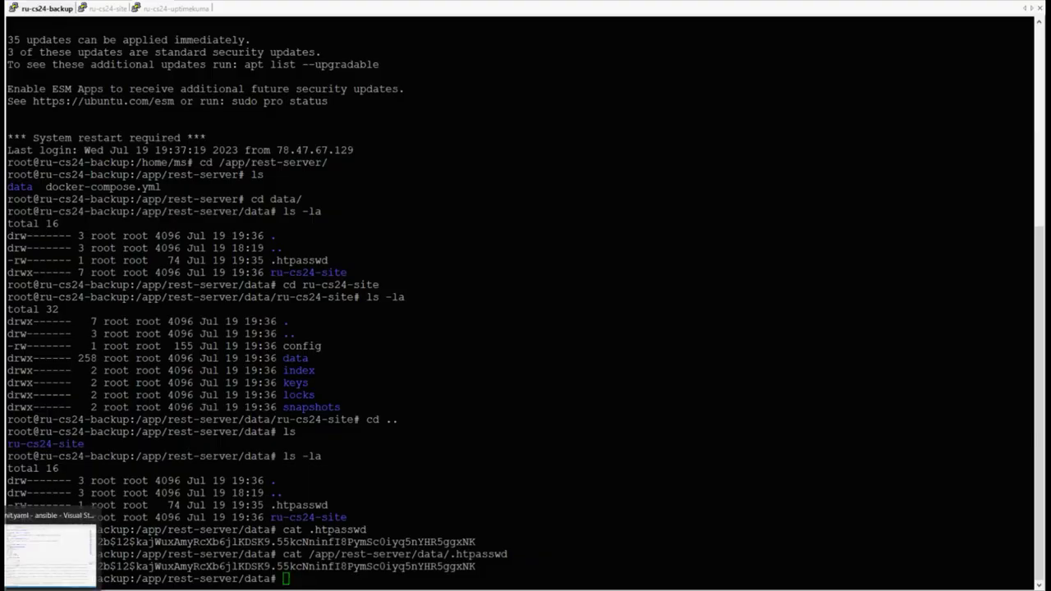
{"action": "scroll", "coordinate": [302, 149], "scroll_direction": "down", "scroll_amount": 5}
{"action": "scroll", "coordinate": [302, 148], "scroll_direction": "down", "scroll_amount": 2}
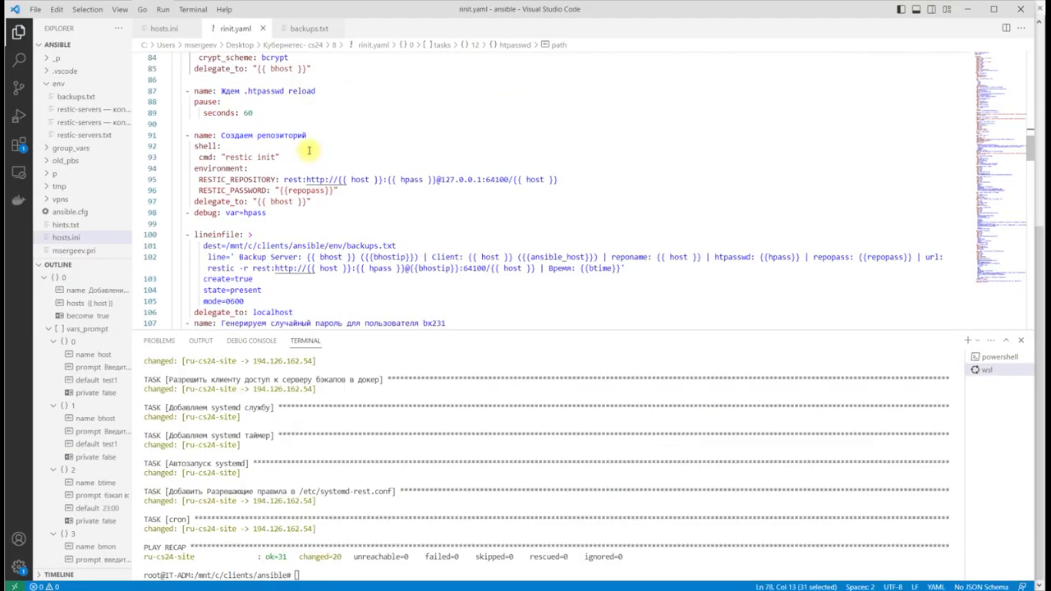
- Examine the repository creation task and the lineinfile task that writes to /mnt/c/clients/ansible/env/backups.txt in rinit.yaml
{"action": "left_click", "coordinate": [333, 156]}
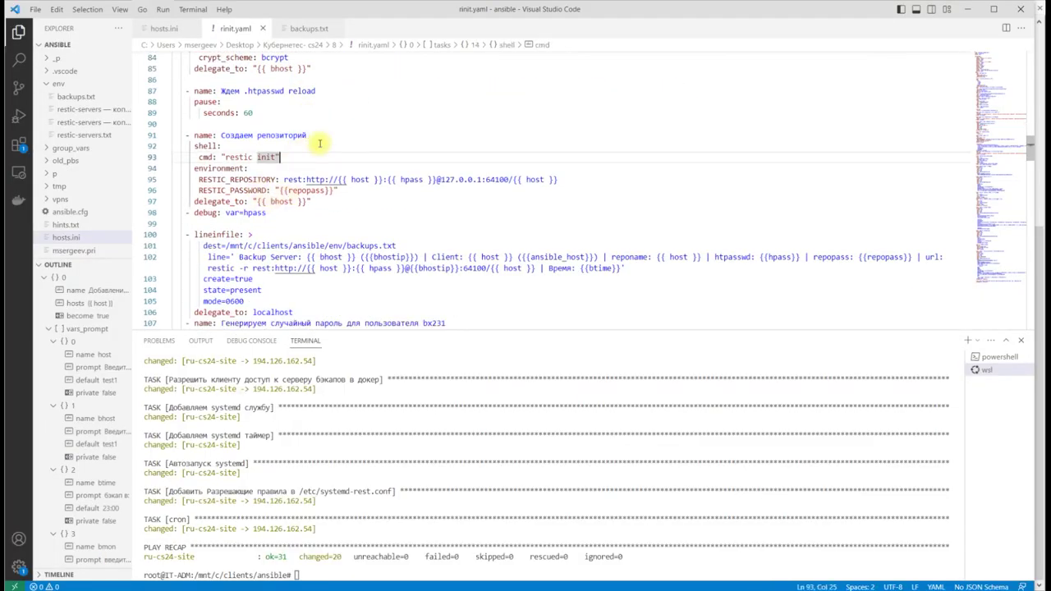
{"action": "key", "text": "Up"}
{"action": "scroll", "coordinate": [319, 145], "scroll_direction": "up", "scroll_amount": 2}
{"action": "scroll", "coordinate": [329, 123], "scroll_direction": "down", "scroll_amount": 1}
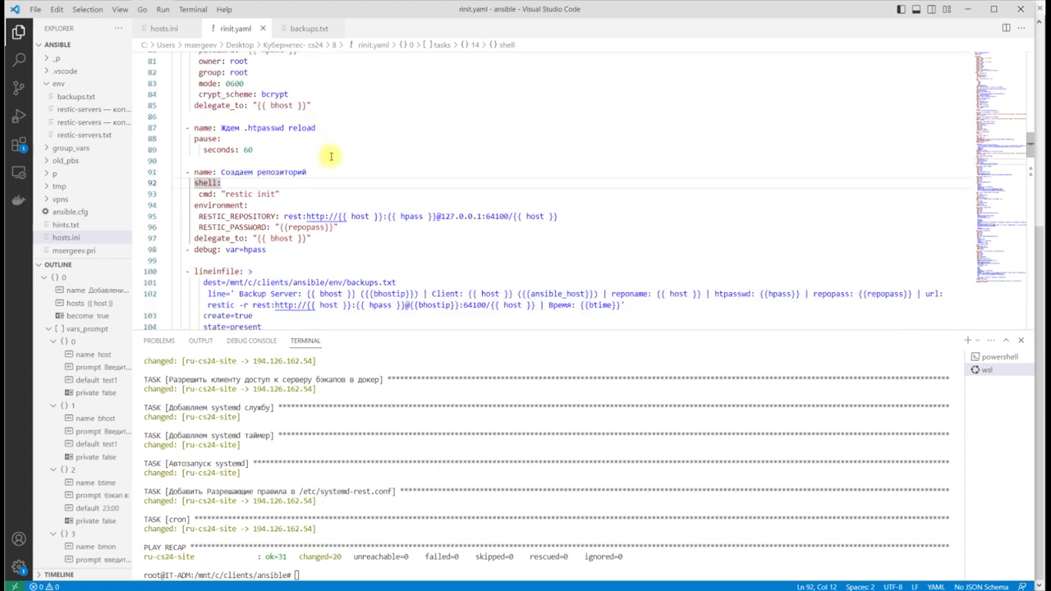
{"action": "scroll", "coordinate": [287, 193], "scroll_direction": "down", "scroll_amount": 2}
{"action": "left_click", "coordinate": [254, 197]}
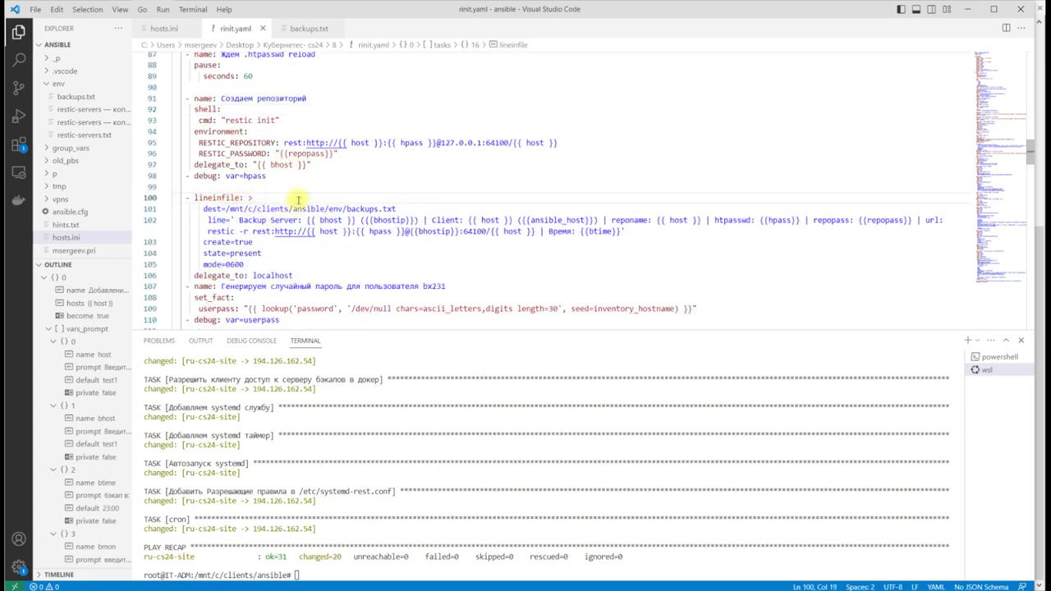
{"action": "left_click_drag", "start_coordinate": [402, 205], "coordinate": [355, 208]}
{"action": "left_click", "coordinate": [350, 208]}
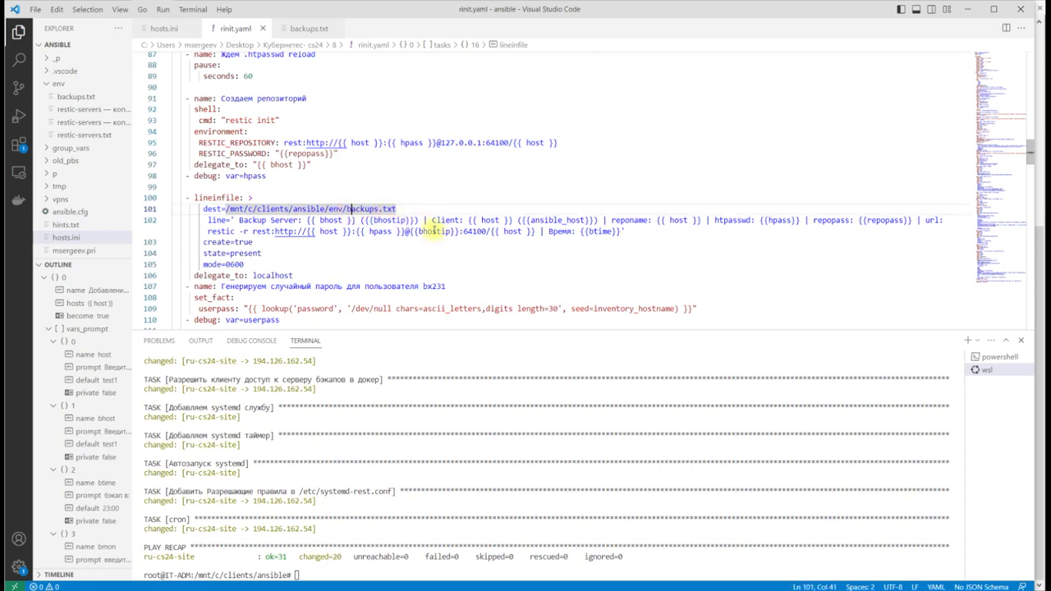
- Open backups.txt and examine the names and IP addresses recorded for the backup server and the client
{"action": "left_click", "coordinate": [301, 29]}
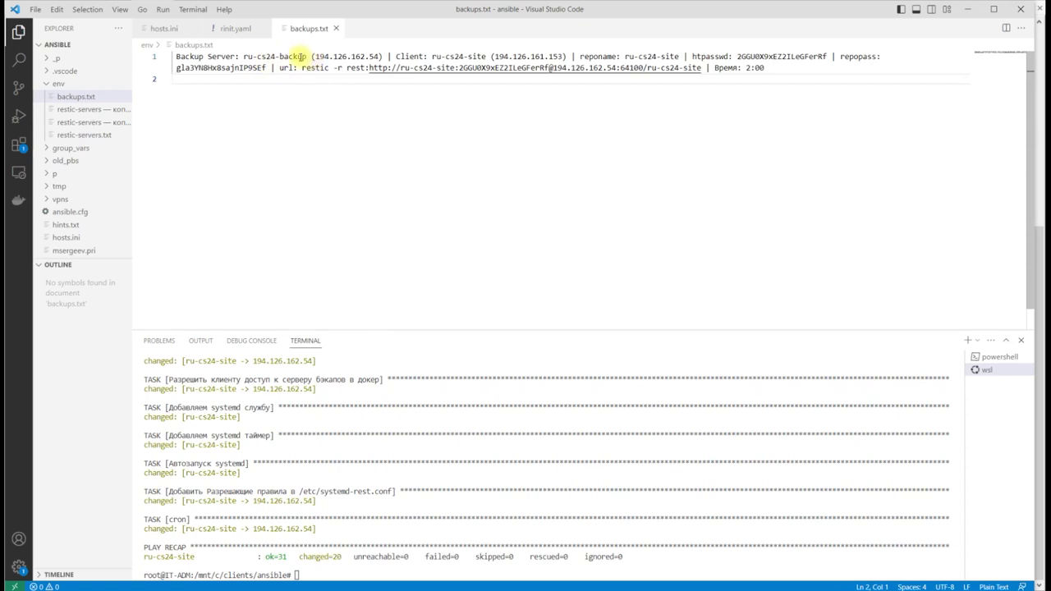
{"action": "left_click_drag", "start_coordinate": [381, 55], "coordinate": [173, 56]}
{"action": "left_click", "coordinate": [218, 56]}
{"action": "left_click", "coordinate": [276, 55]}
{"action": "double_click", "coordinate": [308, 56]}
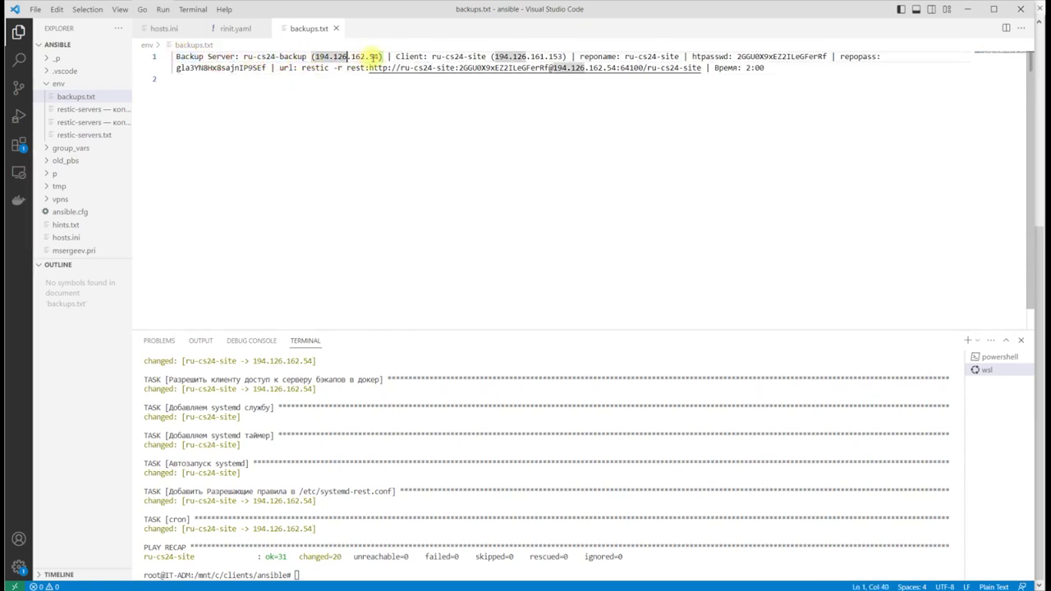
{"action": "left_click", "coordinate": [351, 56]}
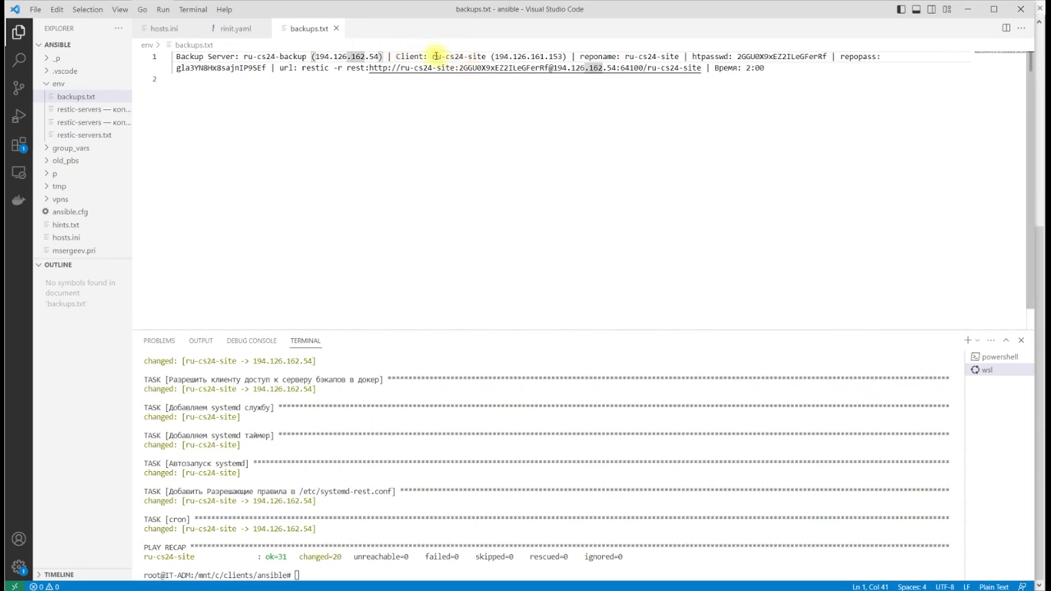
{"action": "left_click_drag", "start_coordinate": [433, 56], "coordinate": [487, 56]}
{"action": "left_click", "coordinate": [517, 56]}
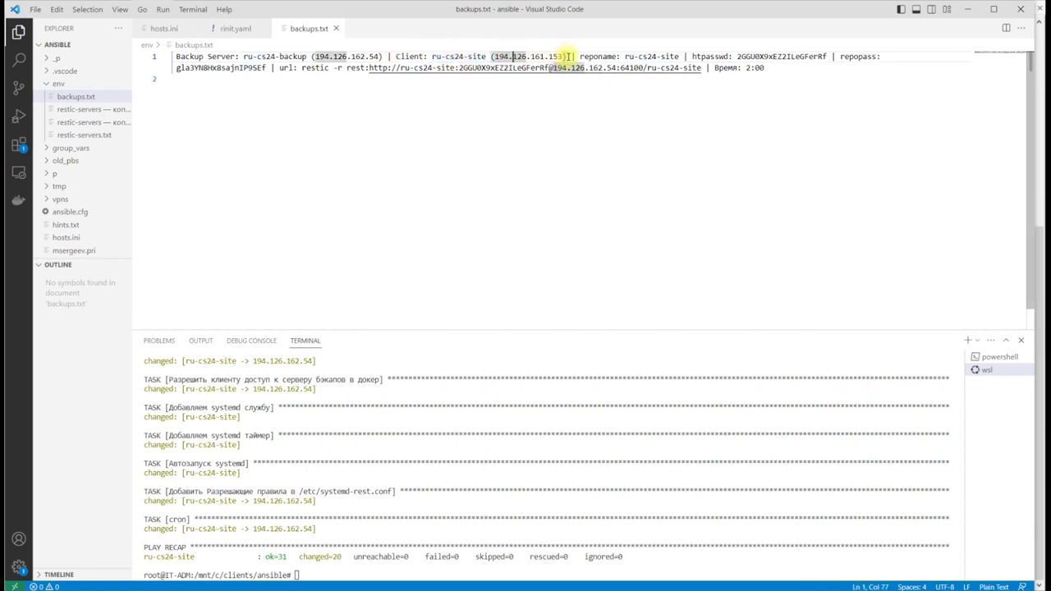
- Examine the repository name, htpasswd and repository password fields of the entry in backups.txt
{"action": "left_click_drag", "start_coordinate": [659, 56], "coordinate": [625, 56]}
{"action": "left_click", "coordinate": [826, 57]}
{"action": "left_click_drag", "start_coordinate": [825, 57], "coordinate": [754, 56]}
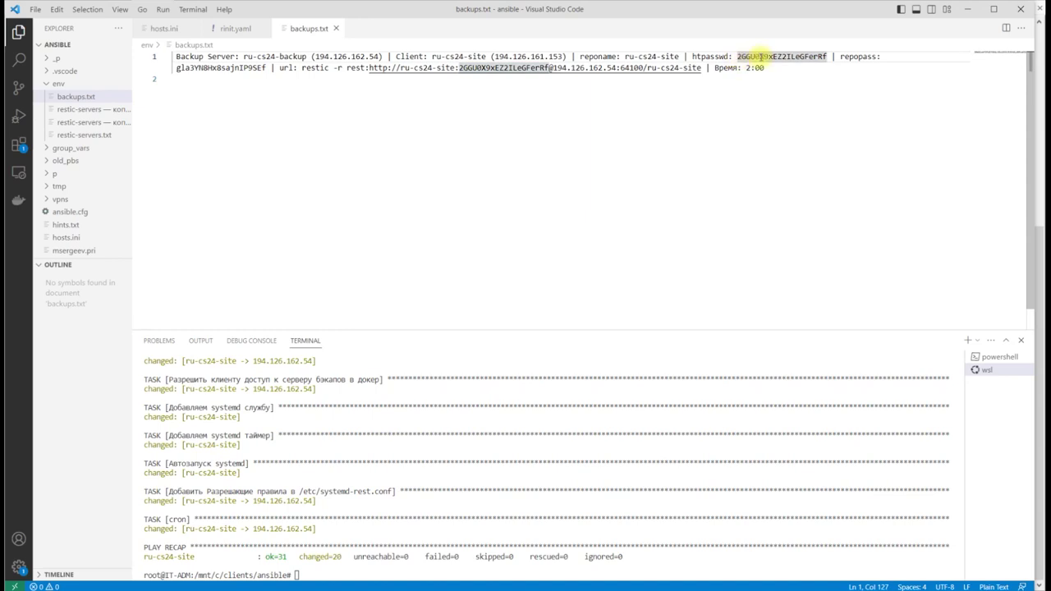
{"action": "left_click", "coordinate": [665, 56]}
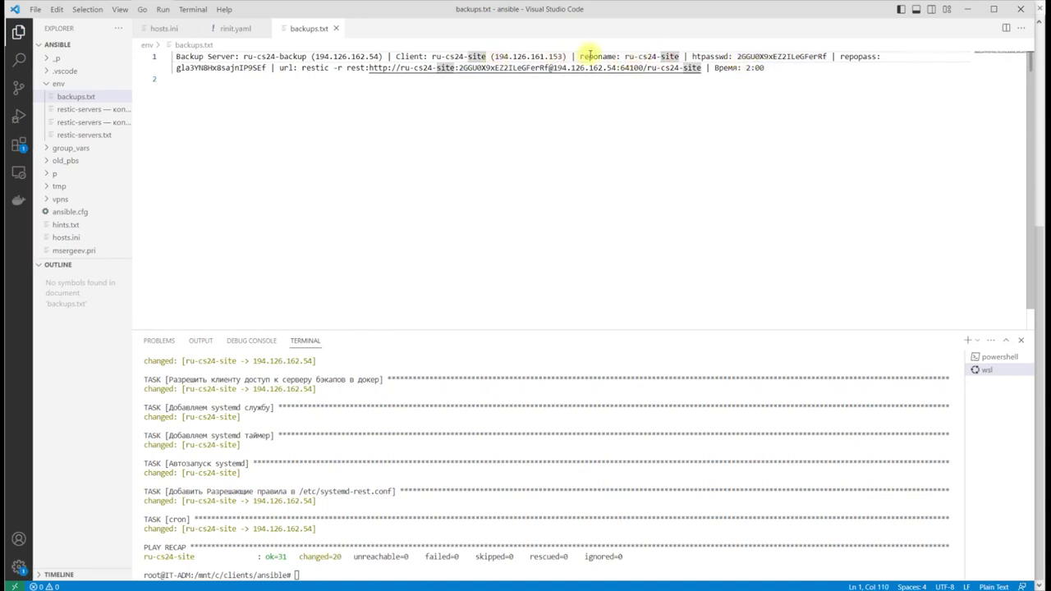
{"action": "double_click", "coordinate": [234, 68]}
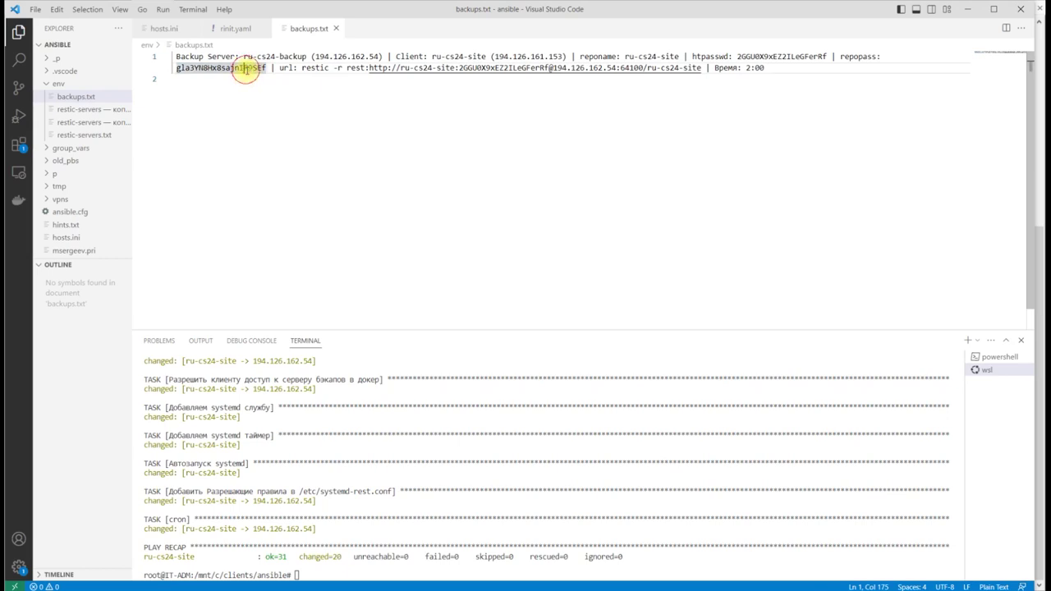
{"action": "left_click", "coordinate": [247, 81]}
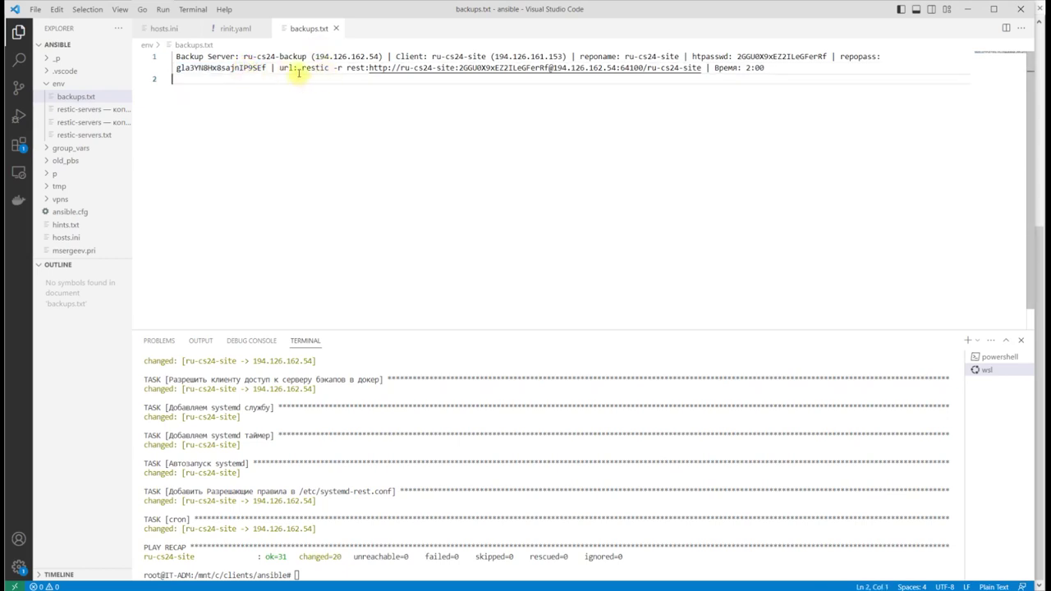
- Examine the complete restic -r repository command in the url field of the backups.txt entry
{"action": "left_click_drag", "start_coordinate": [301, 68], "coordinate": [680, 68]}
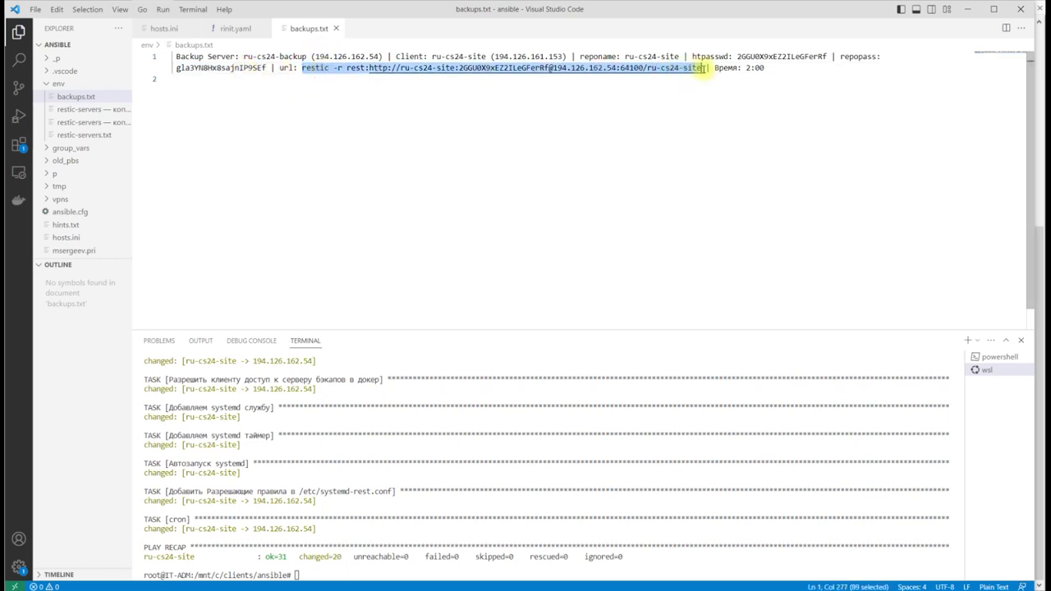
{"action": "left_click", "coordinate": [694, 106]}
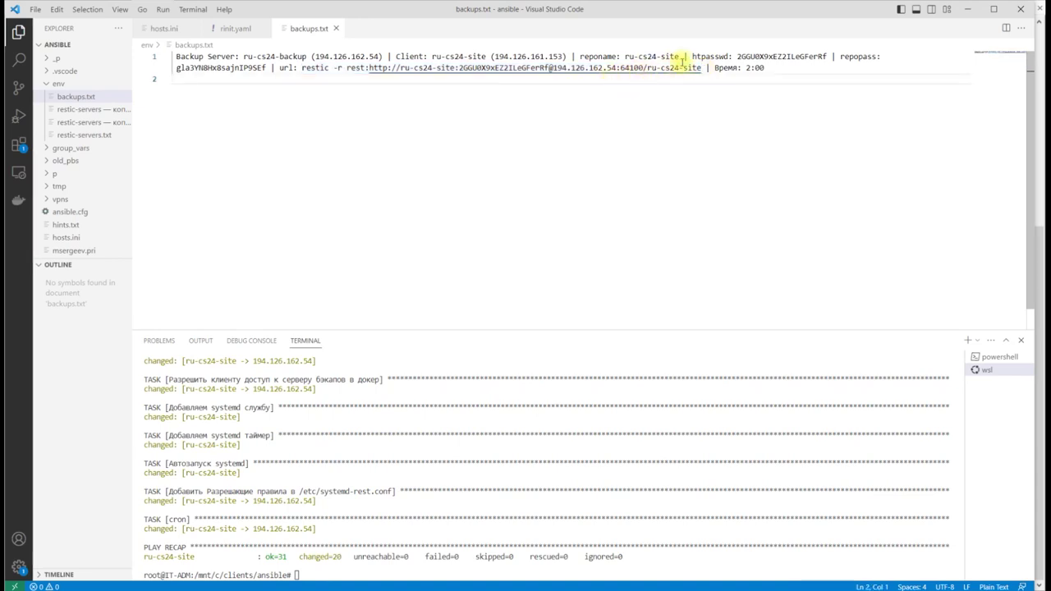
{"action": "left_click_drag", "start_coordinate": [702, 65], "coordinate": [365, 65]}
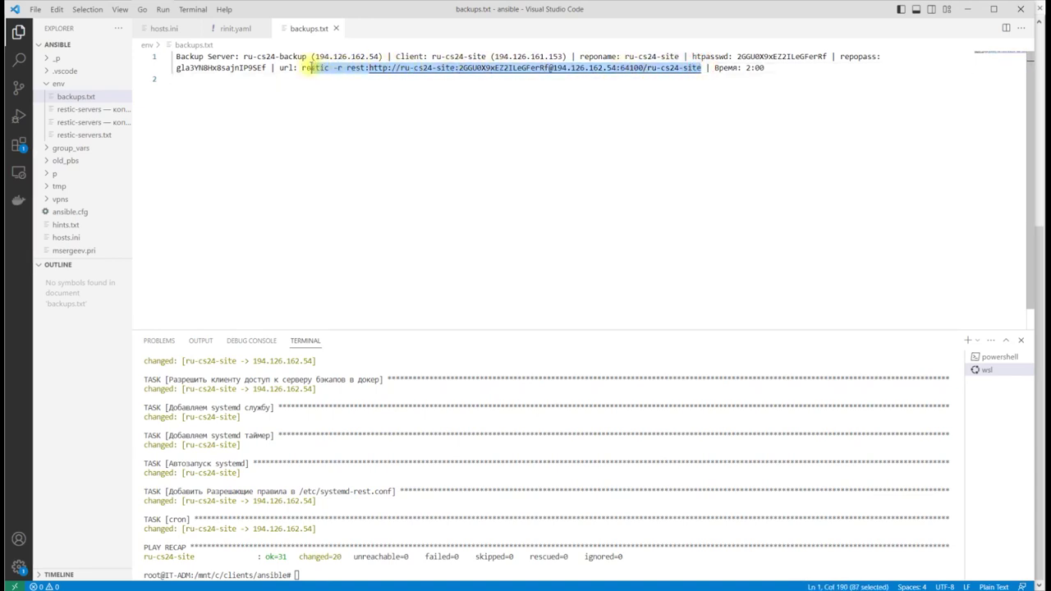
{"action": "left_click", "coordinate": [647, 80]}
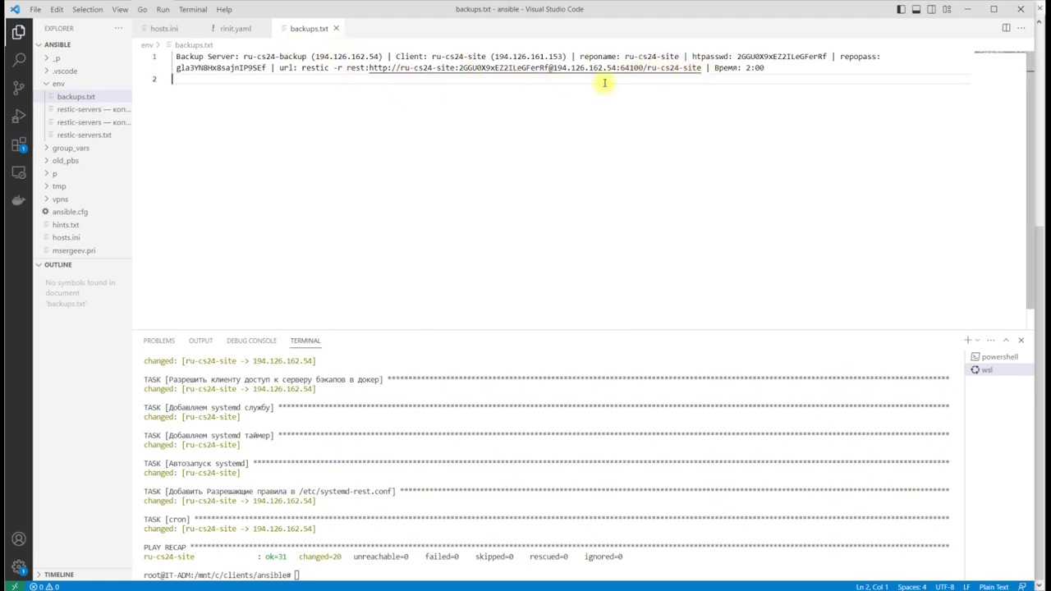
- Copy the destination path /etc/systemd-rest.conf from the access-file task in rinit.yaml
{"action": "left_click", "coordinate": [226, 31]}
{"action": "left_click", "coordinate": [297, 212]}
{"action": "scroll", "coordinate": [308, 202], "scroll_direction": "down", "scroll_amount": 3}
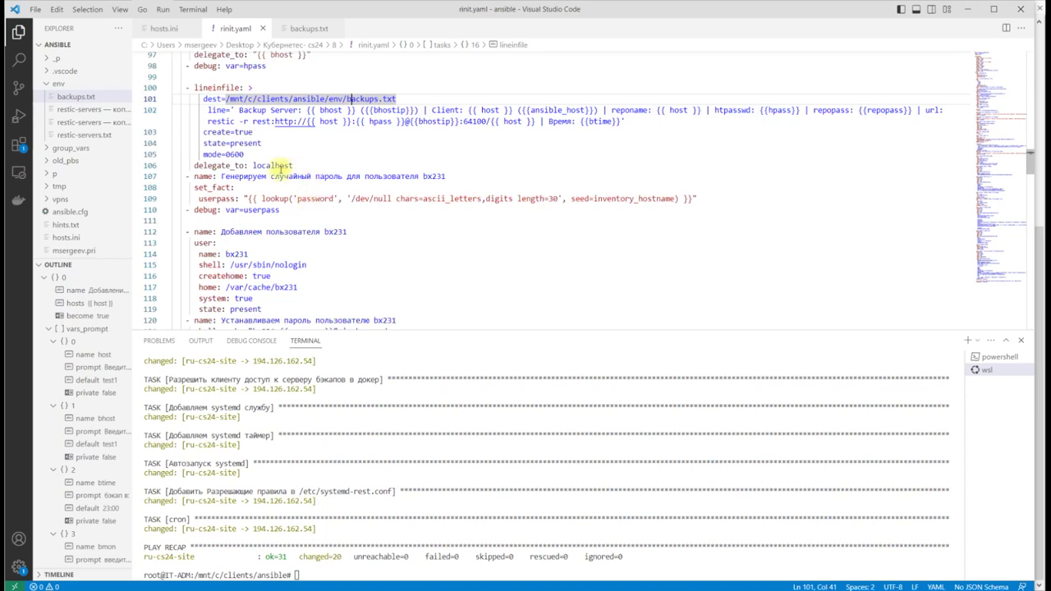
{"action": "scroll", "coordinate": [412, 191], "scroll_direction": "down", "scroll_amount": 4}
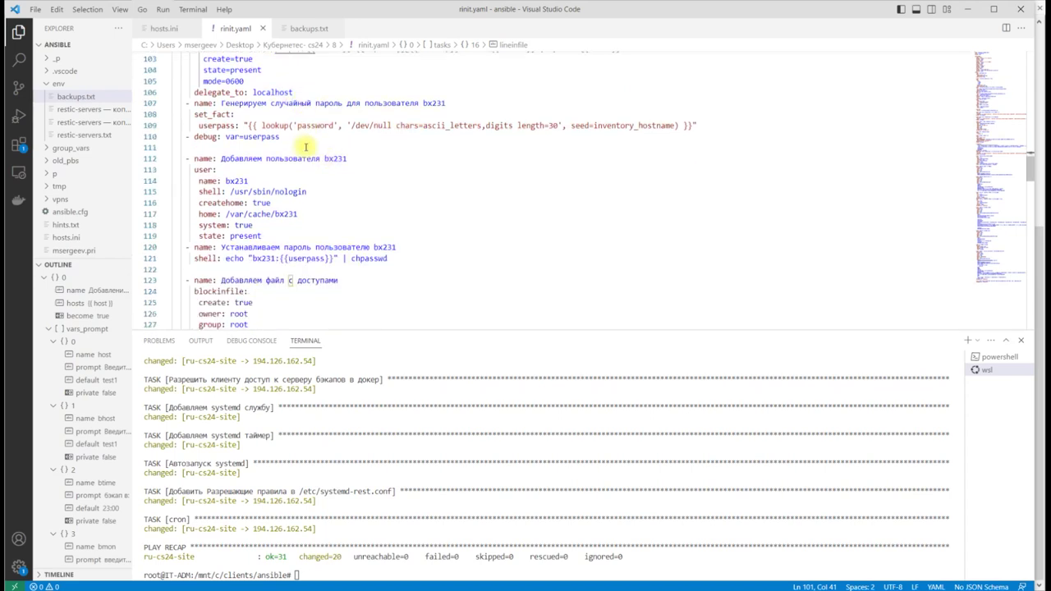
{"action": "scroll", "coordinate": [329, 164], "scroll_direction": "down", "scroll_amount": 2}
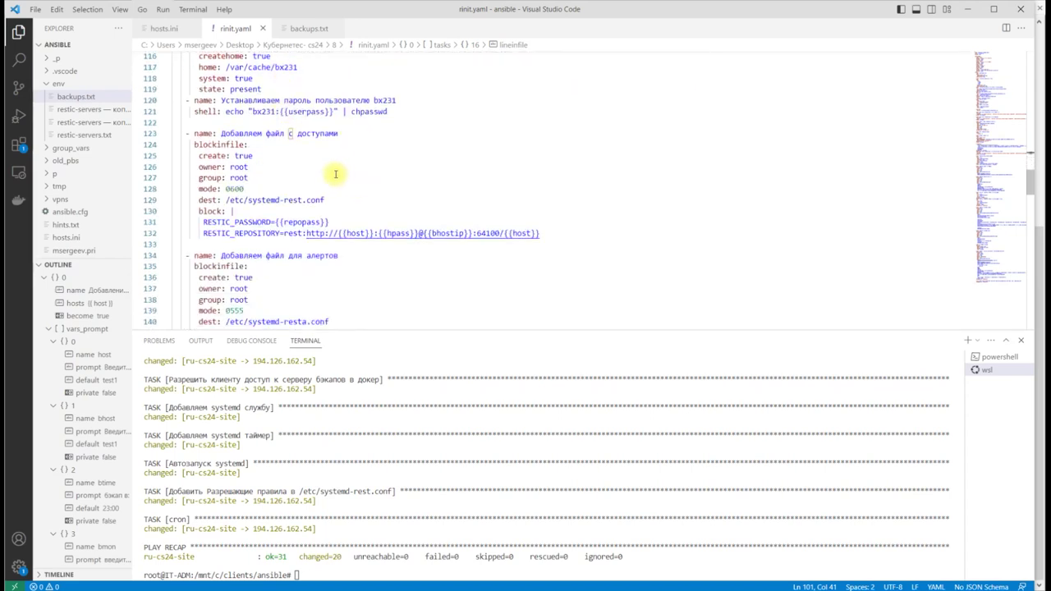
{"action": "left_click_drag", "start_coordinate": [333, 200], "coordinate": [224, 200]}
{"action": "key", "text": "ctrl+c"}
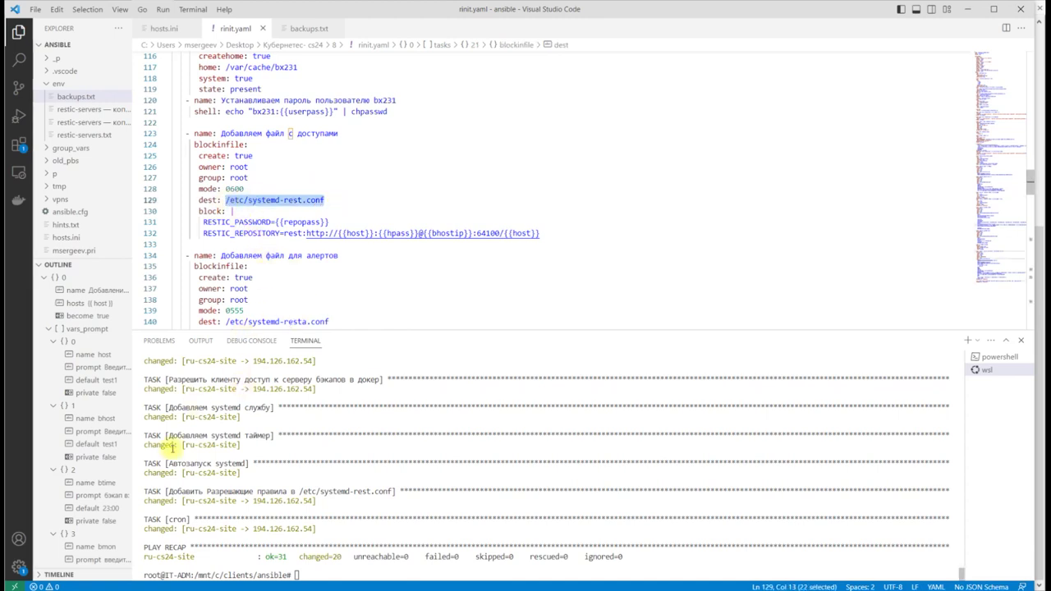
- Switch to the ru-cs24-site SSH session and print /etc/systemd-rest.conf with cat
{"action": "key", "text": "alt+Tab"}
{"action": "left_click", "coordinate": [105, 8]}
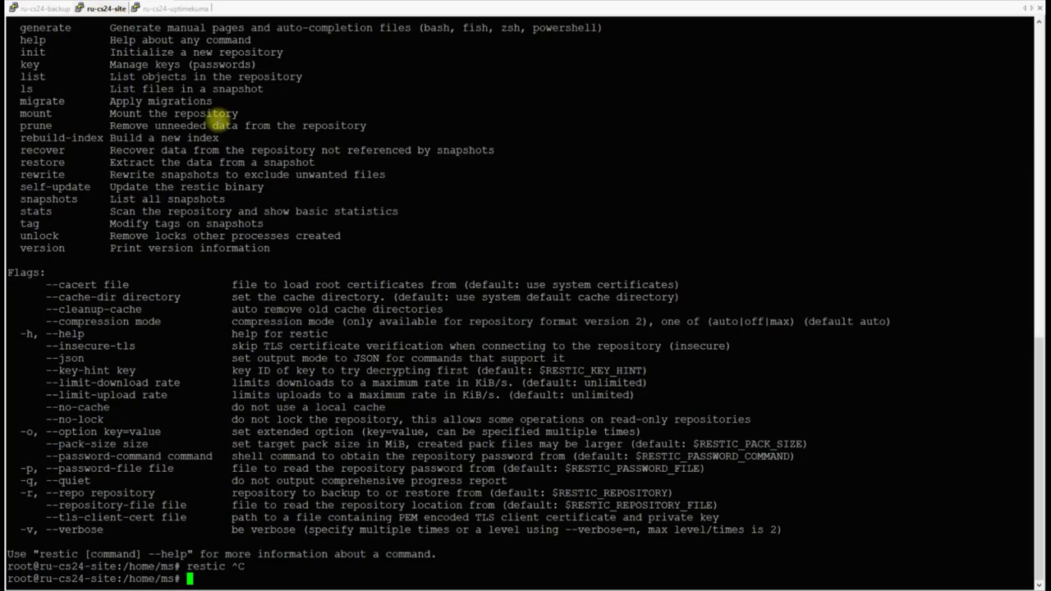
{"action": "type", "text": "cat"}
{"action": "right_click", "coordinate": [321, 246]}
{"action": "key", "text": "Return"}
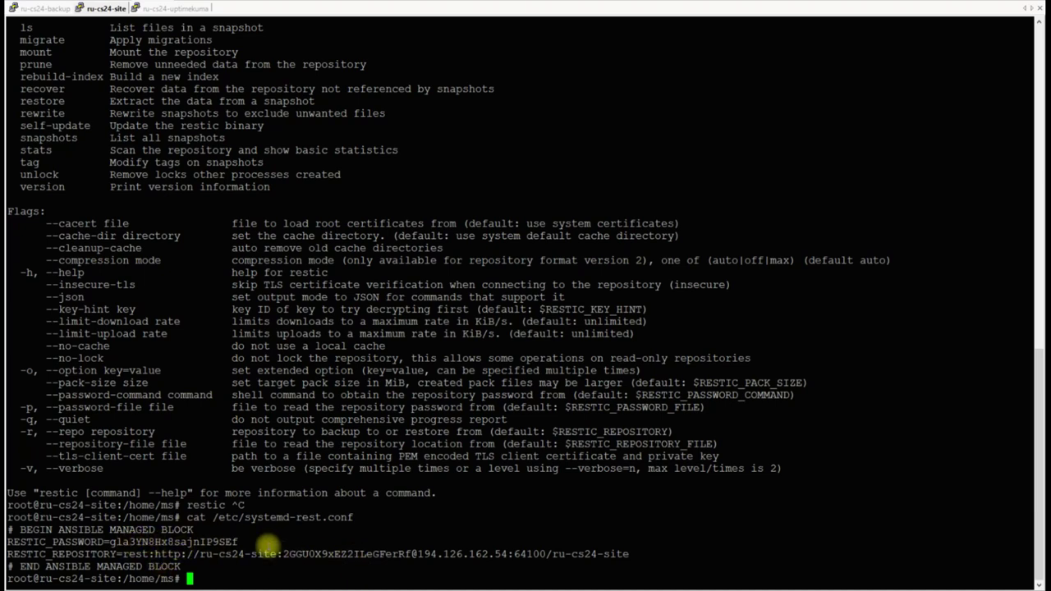
- Examine the RESTIC_PASSWORD and RESTIC_REPOSITORY values in the printed file, checking the access password against the .htpasswd output on ru-cs24-backup
{"action": "double_click", "coordinate": [293, 555]}
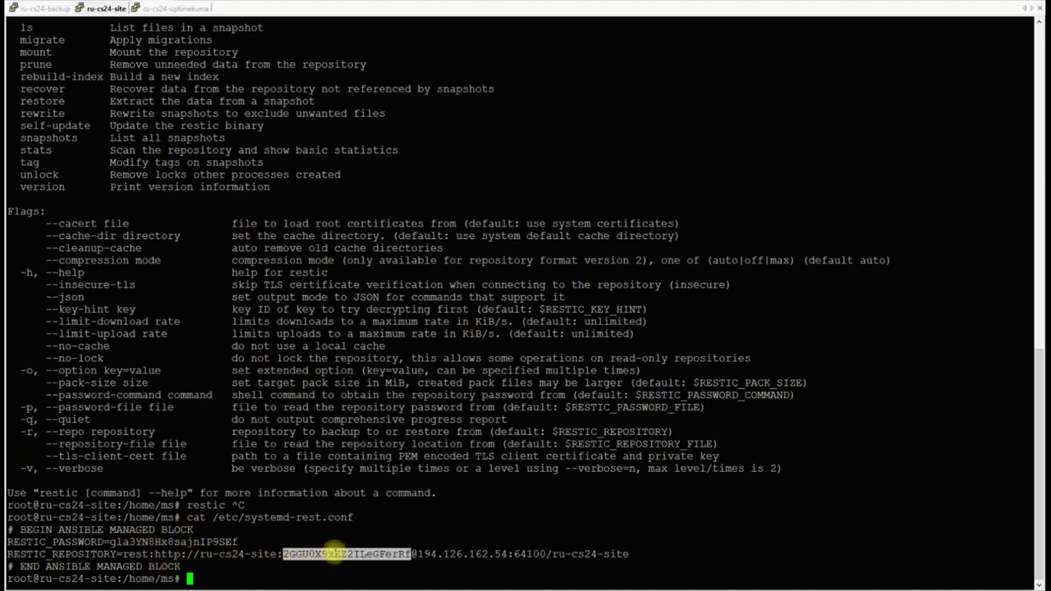
{"action": "left_click", "coordinate": [49, 9]}
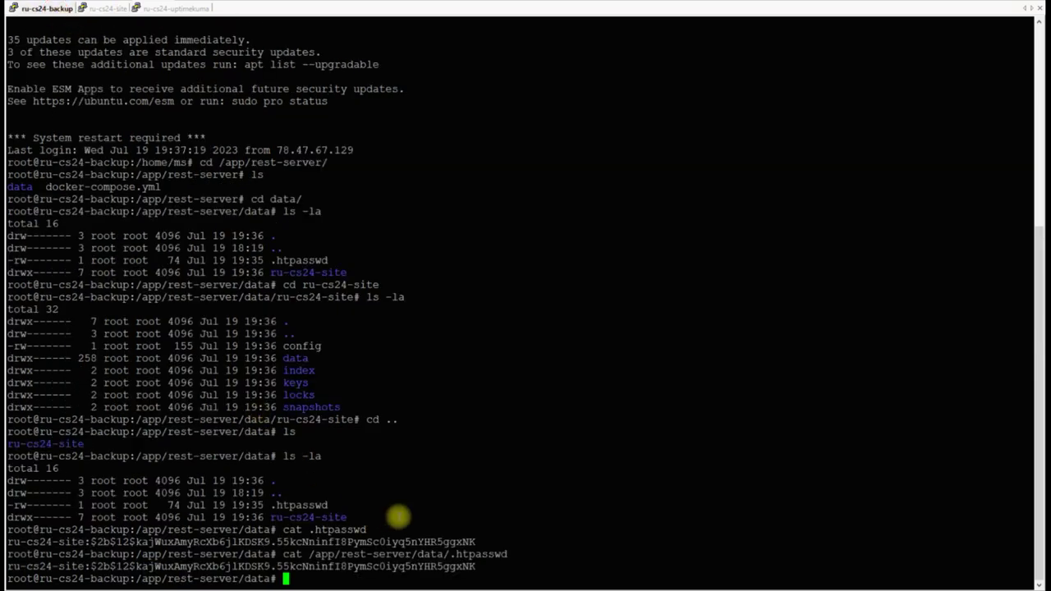
{"action": "left_click", "coordinate": [105, 8]}
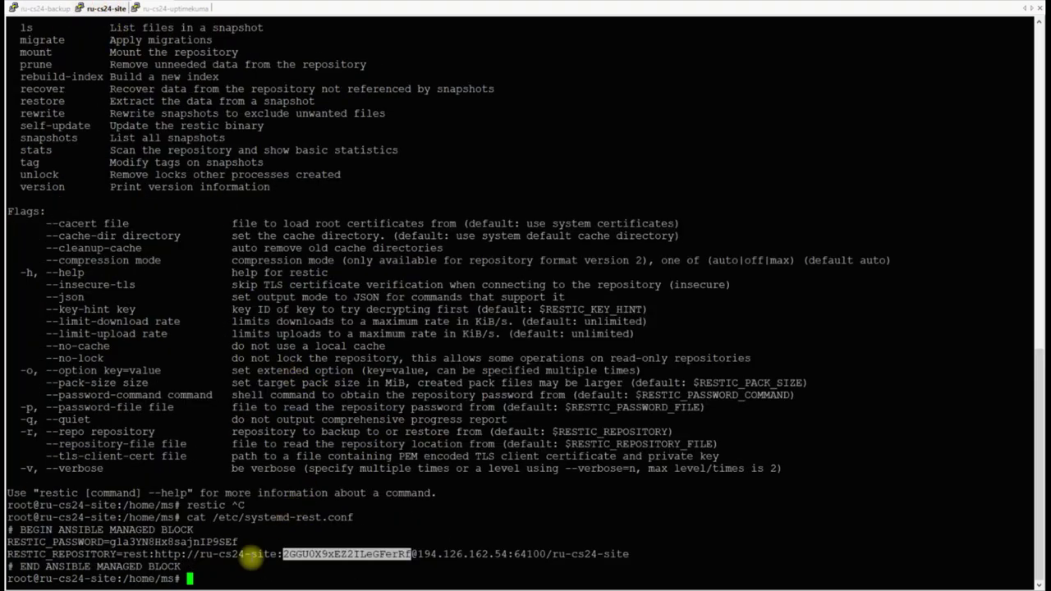
{"action": "triple_click", "coordinate": [156, 555]}
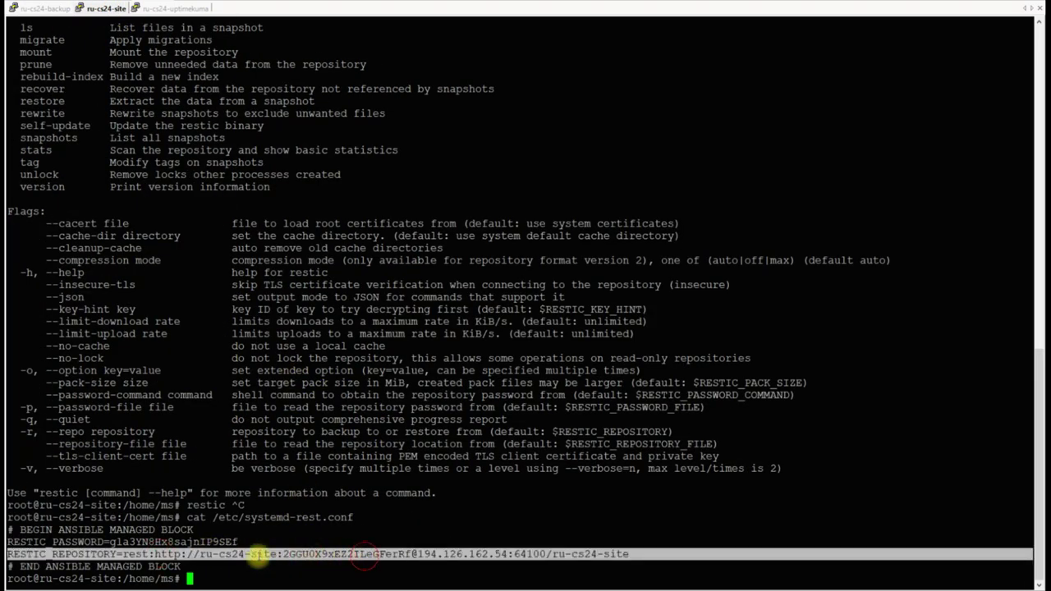
{"action": "left_click", "coordinate": [156, 555]}
{"action": "left_click_drag", "start_coordinate": [109, 542], "coordinate": [239, 542]}
{"action": "left_click", "coordinate": [117, 543]}
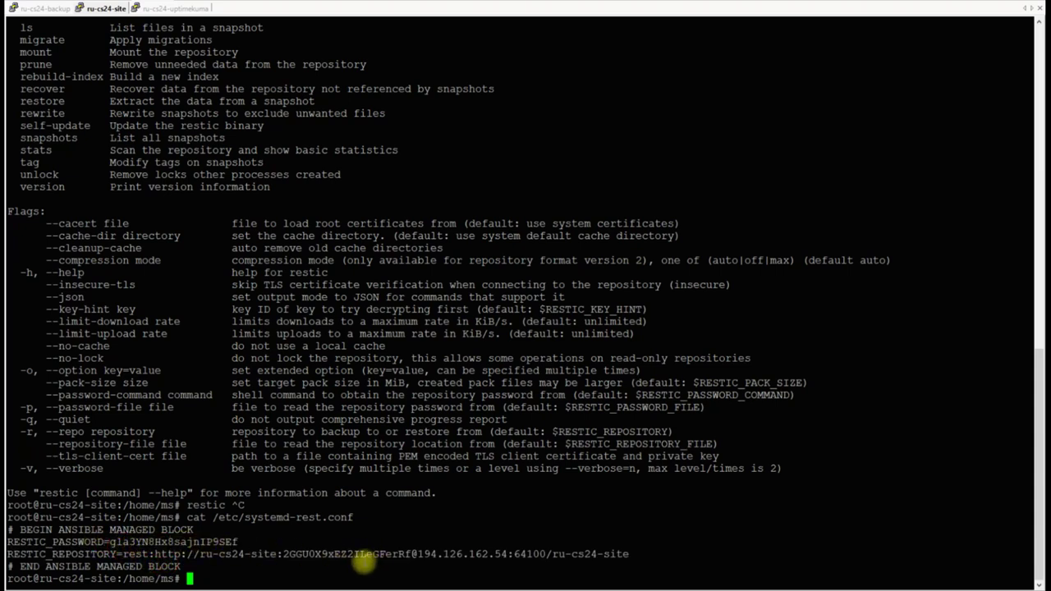
{"action": "double_click", "coordinate": [222, 543]}
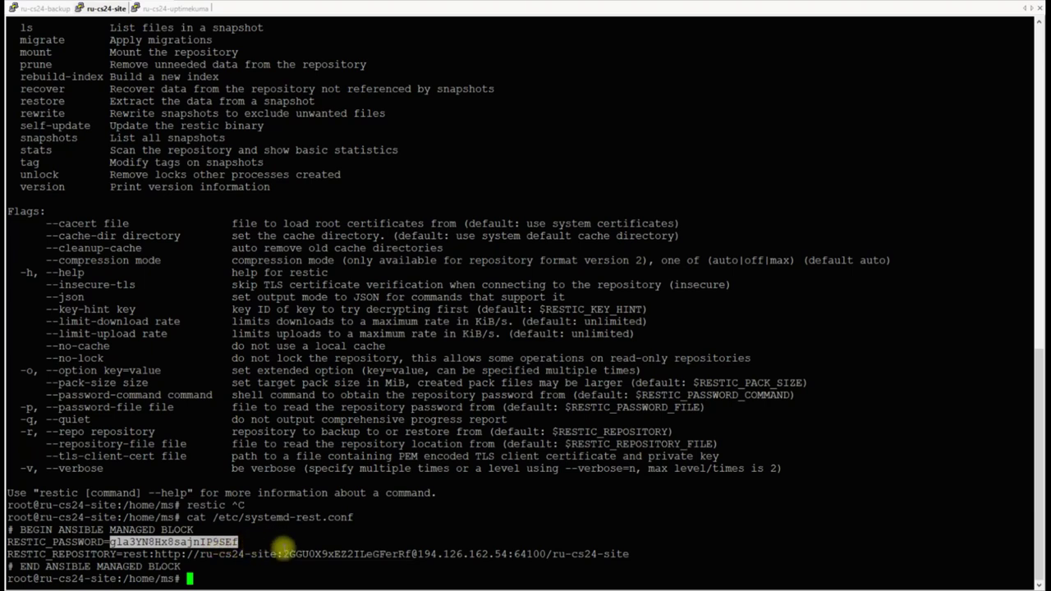
{"action": "left_click_drag", "start_coordinate": [552, 554], "coordinate": [629, 554]}
{"action": "left_click", "coordinate": [636, 555]}
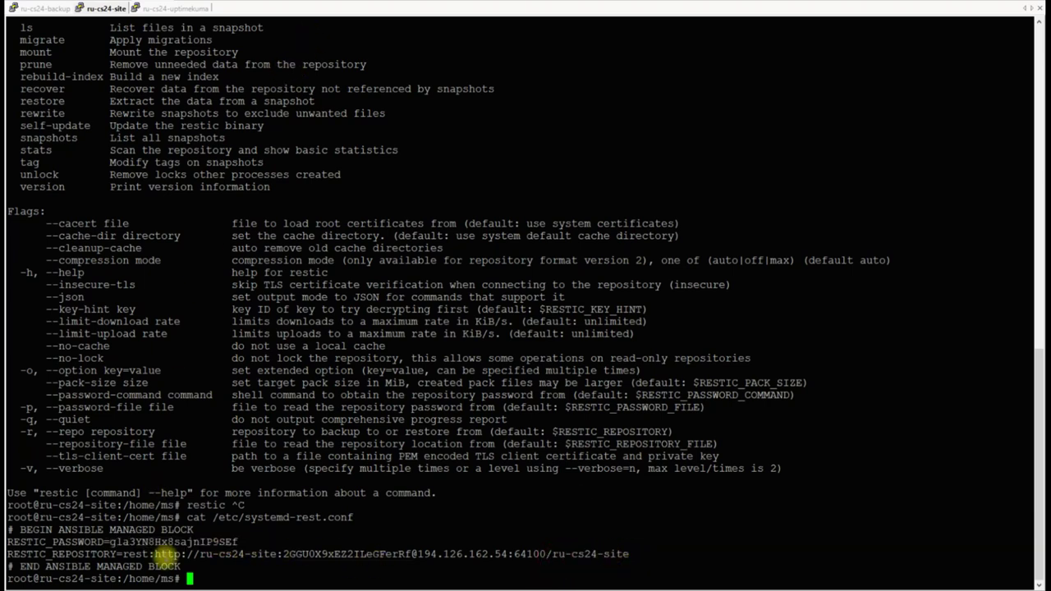
- Return to rinit.yaml in Visual Studio Code and copy the alert-file task's destination path /etc/systemd-resta.conf
{"action": "key", "text": "alt+Tab"}
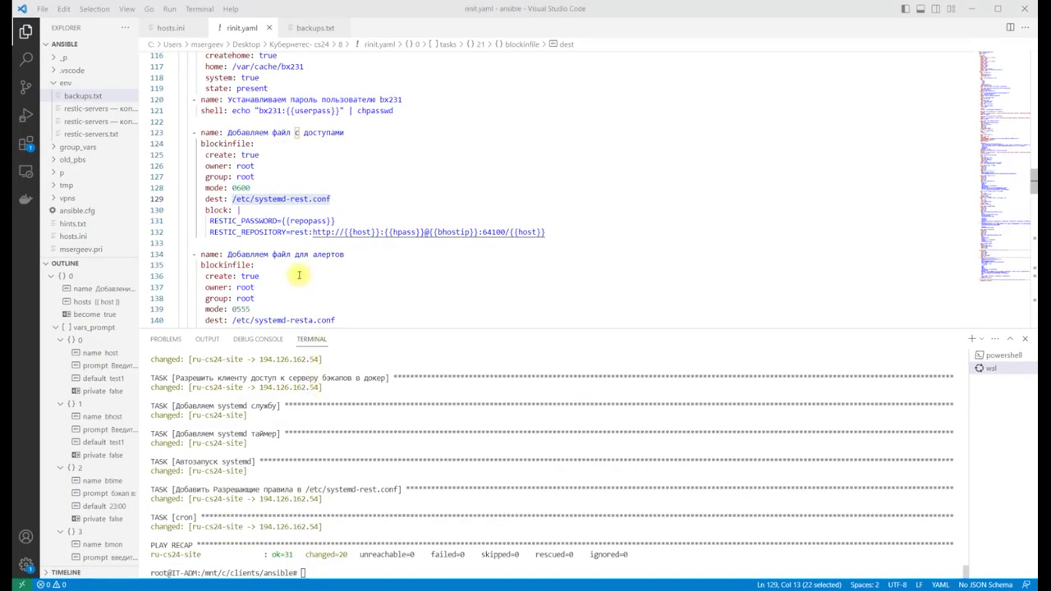
{"action": "scroll", "coordinate": [300, 277], "scroll_direction": "down", "scroll_amount": 3}
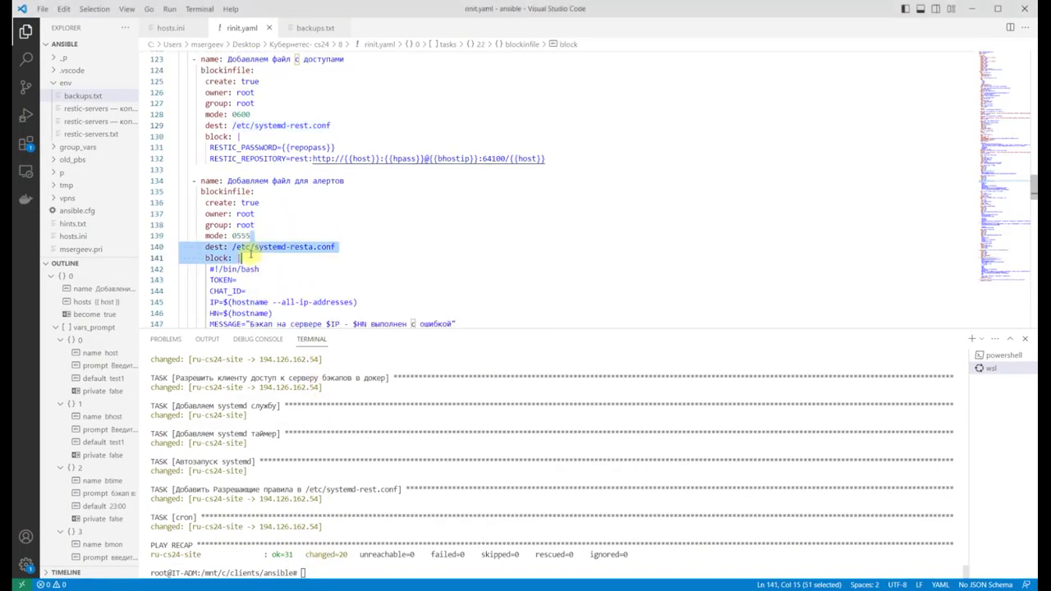
{"action": "left_click_drag", "start_coordinate": [337, 247], "coordinate": [281, 246]}
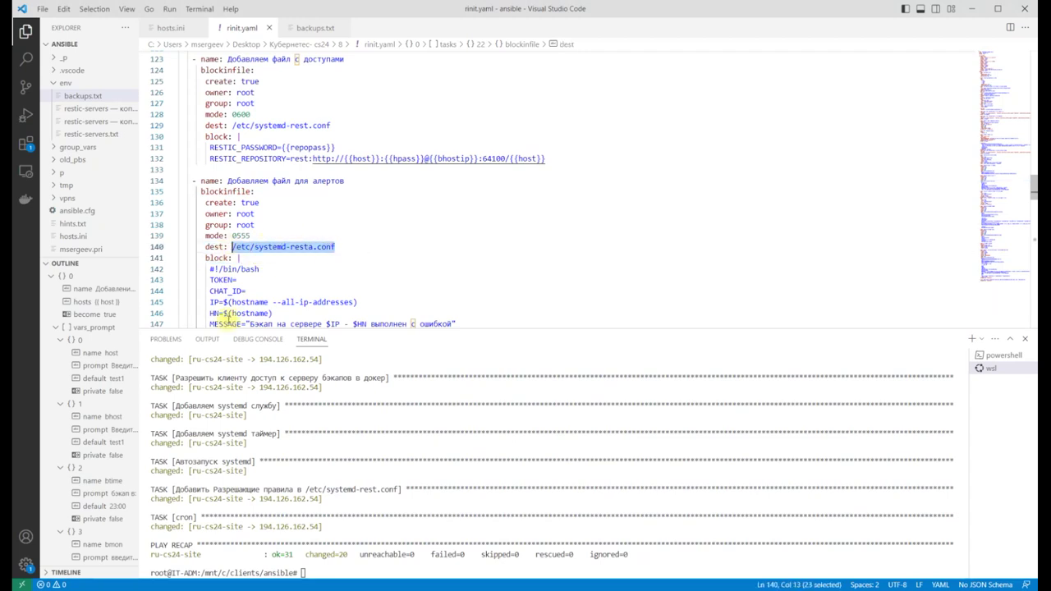
- Print /etc/systemd-resta.conf with cat in the ru-cs24-site SSH session and examine its TOKEN and CHAT_ID lines
{"action": "key", "text": "alt+Tab"}
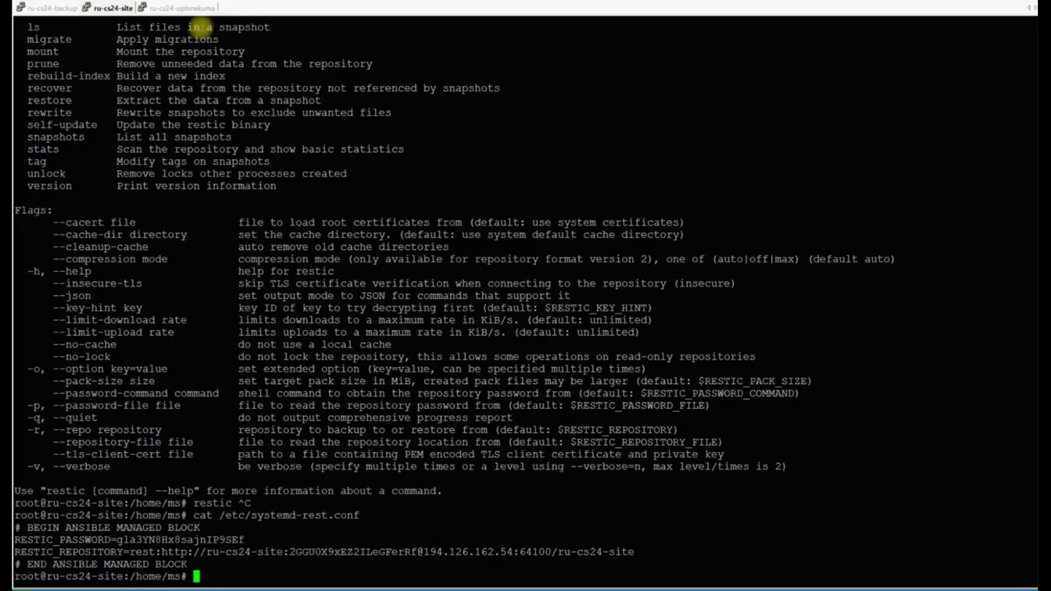
{"action": "left_click", "coordinate": [49, 8]}
{"action": "left_click", "coordinate": [115, 8]}
{"action": "right_click", "coordinate": [368, 313]}
{"action": "key", "text": "Return"}
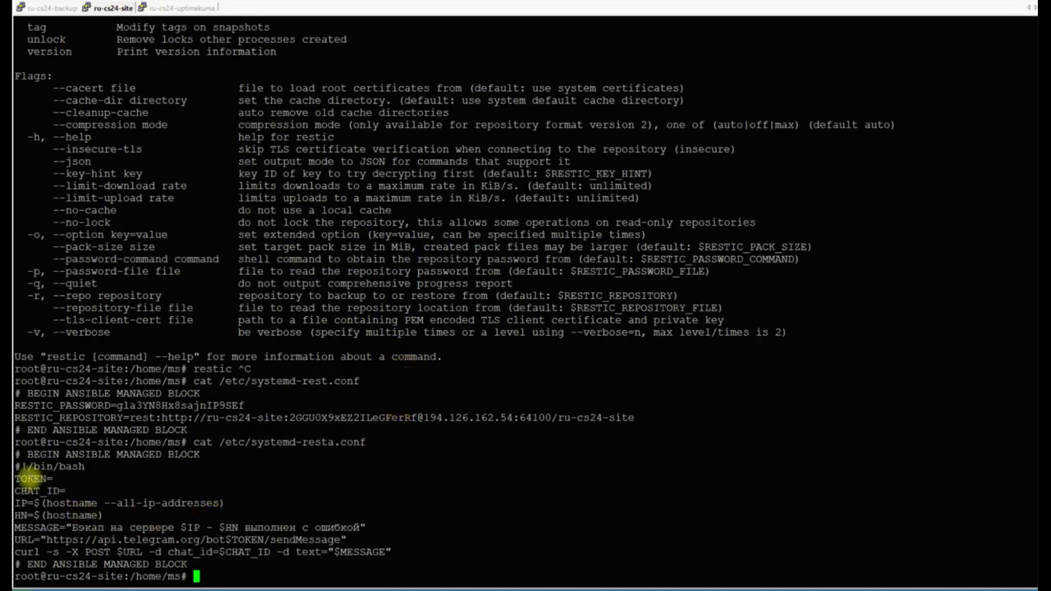
{"action": "triple_click", "coordinate": [41, 480]}
{"action": "triple_click", "coordinate": [41, 491]}
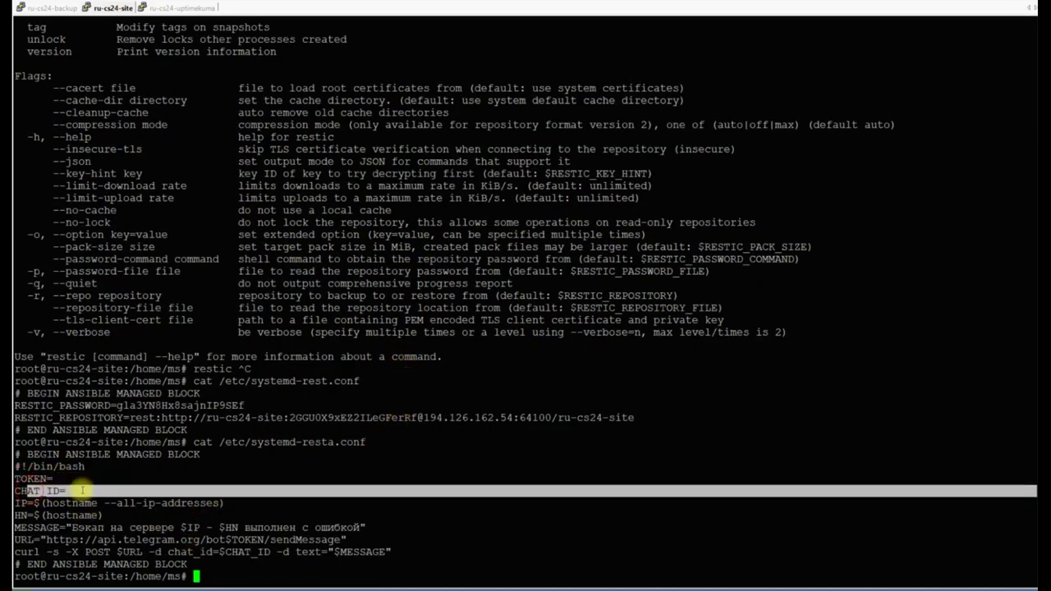
- Check the CHAT_ID line and the /etc/systemd-resta.conf path in the ru-cs24-site output
{"action": "left_click", "coordinate": [47, 496]}
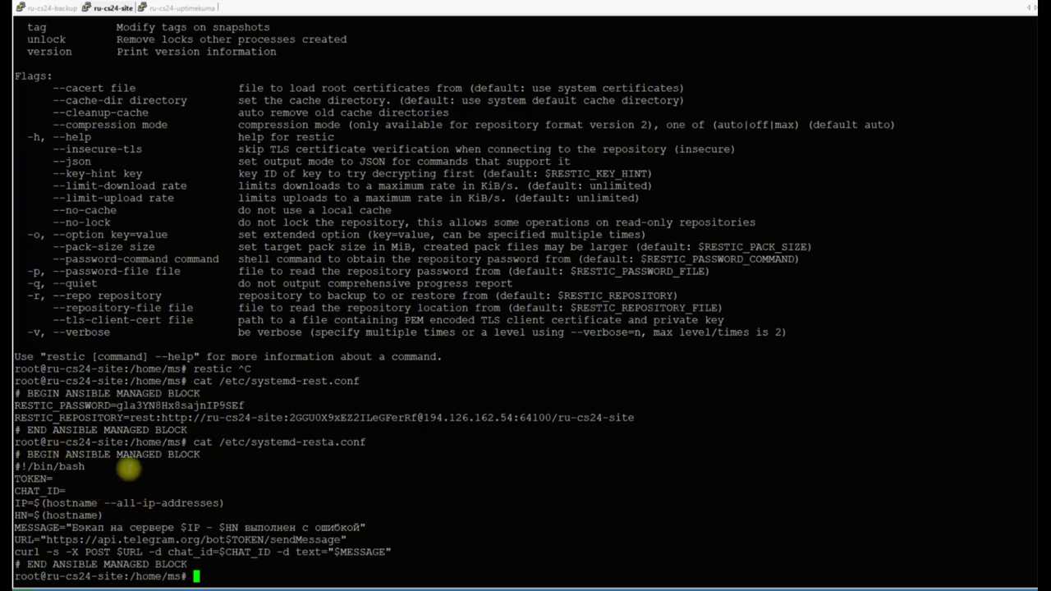
{"action": "double_click", "coordinate": [263, 442]}
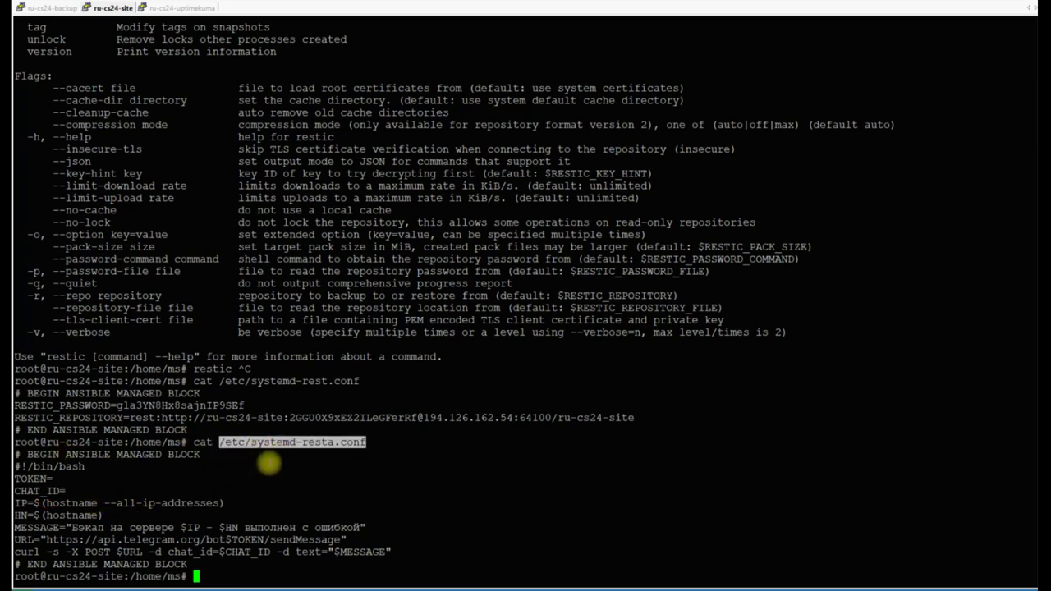
{"action": "left_click", "coordinate": [265, 444]}
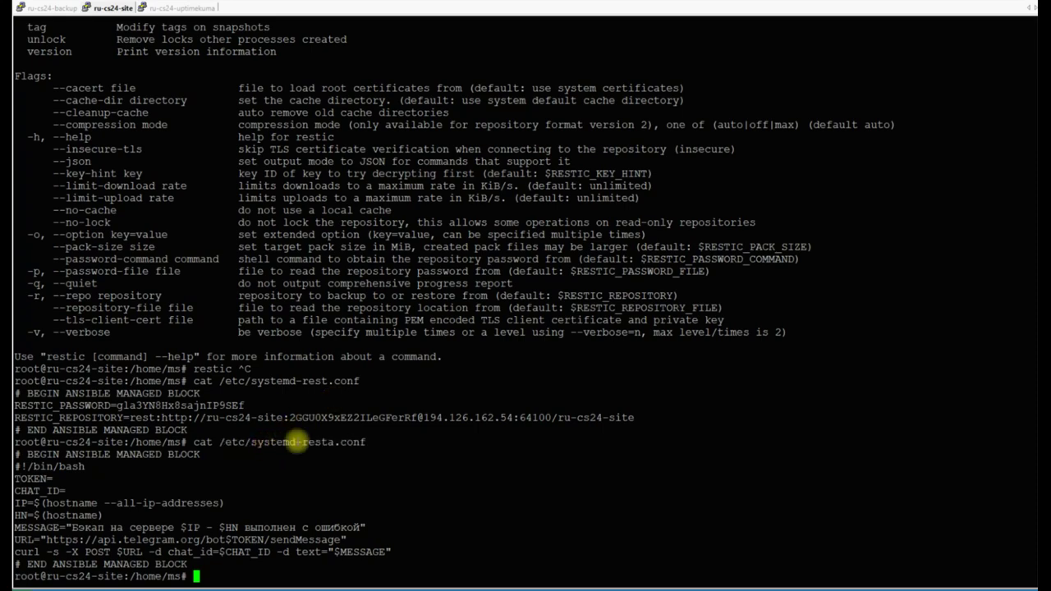
- Return to rinit.yaml in Visual Studio Code and copy the systemd service task's destination path /etc/systemd/system/systemd-rest.service
{"action": "key", "text": "alt+Tab"}
{"action": "scroll", "coordinate": [353, 226], "scroll_direction": "down", "scroll_amount": 5}
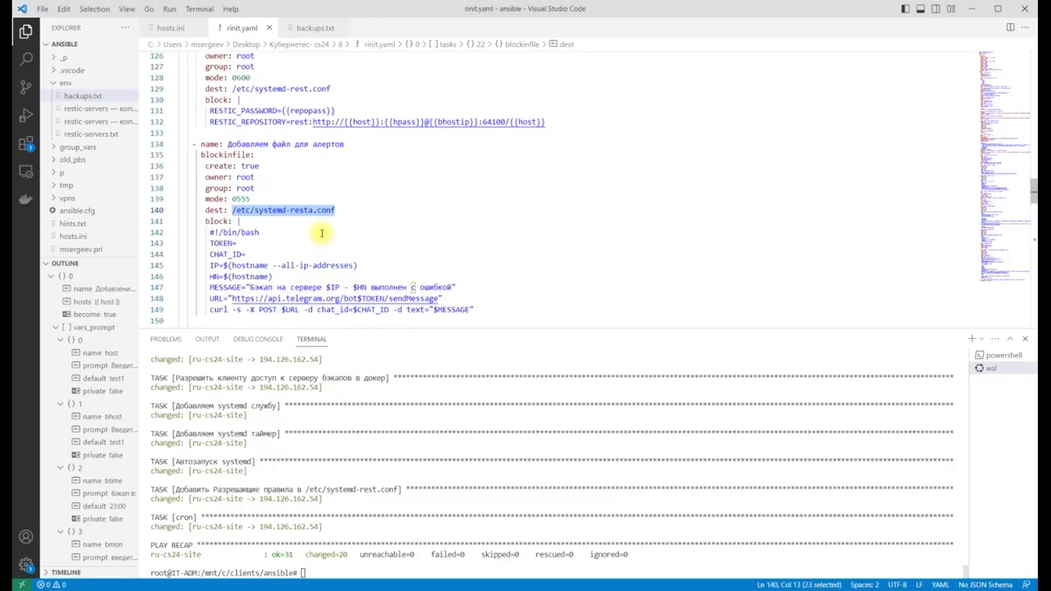
{"action": "scroll", "coordinate": [333, 177], "scroll_direction": "down", "scroll_amount": 1}
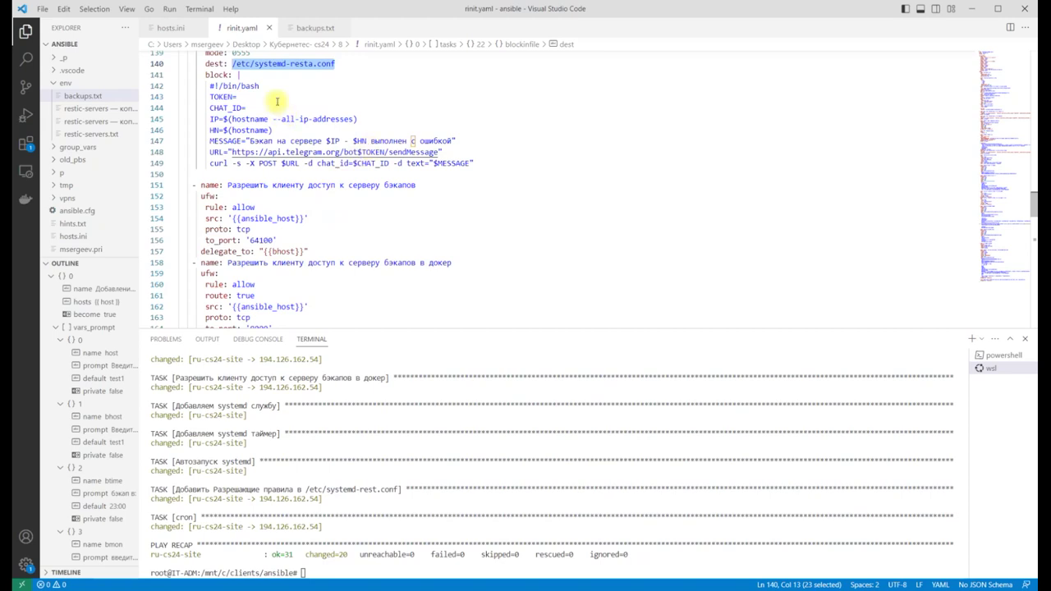
{"action": "scroll", "coordinate": [338, 182], "scroll_direction": "down", "scroll_amount": 3}
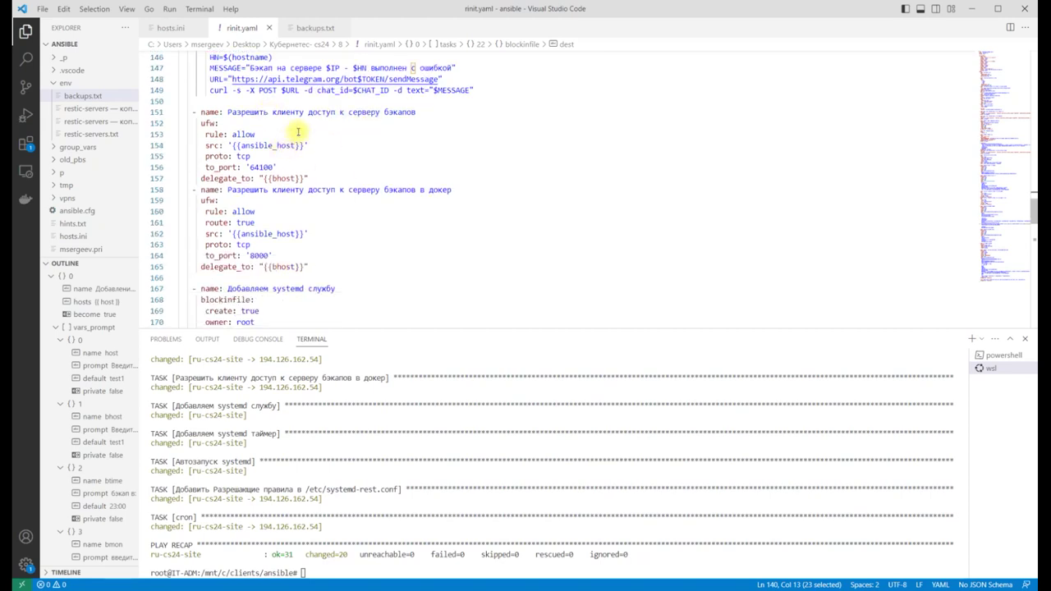
{"action": "scroll", "coordinate": [327, 117], "scroll_direction": "down", "scroll_amount": 3}
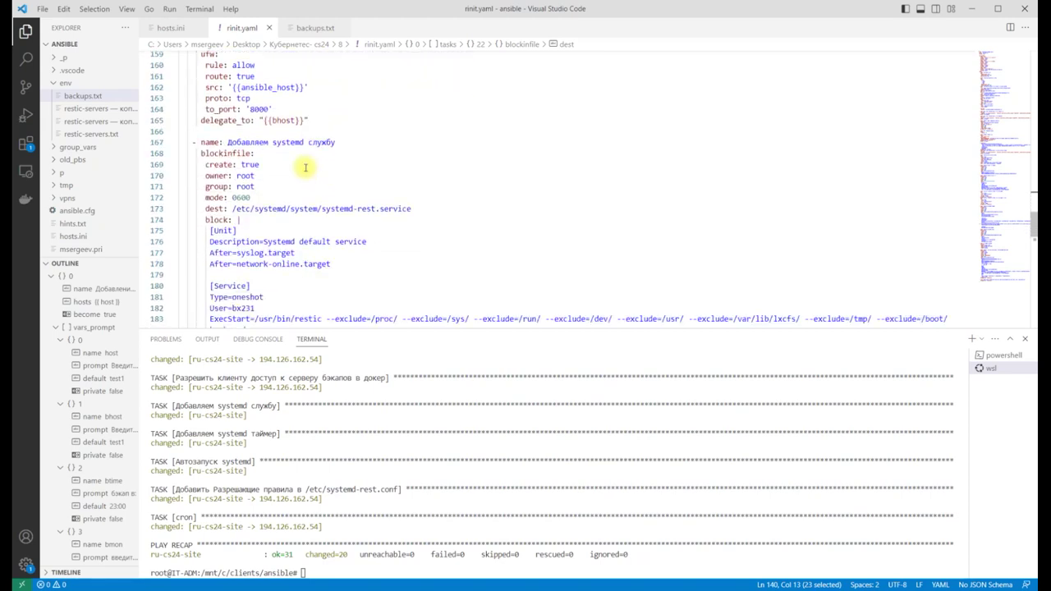
{"action": "scroll", "coordinate": [309, 172], "scroll_direction": "down", "scroll_amount": 1}
{"action": "left_click_drag", "start_coordinate": [413, 172], "coordinate": [230, 172]}
{"action": "key", "text": "ctrl+c"}
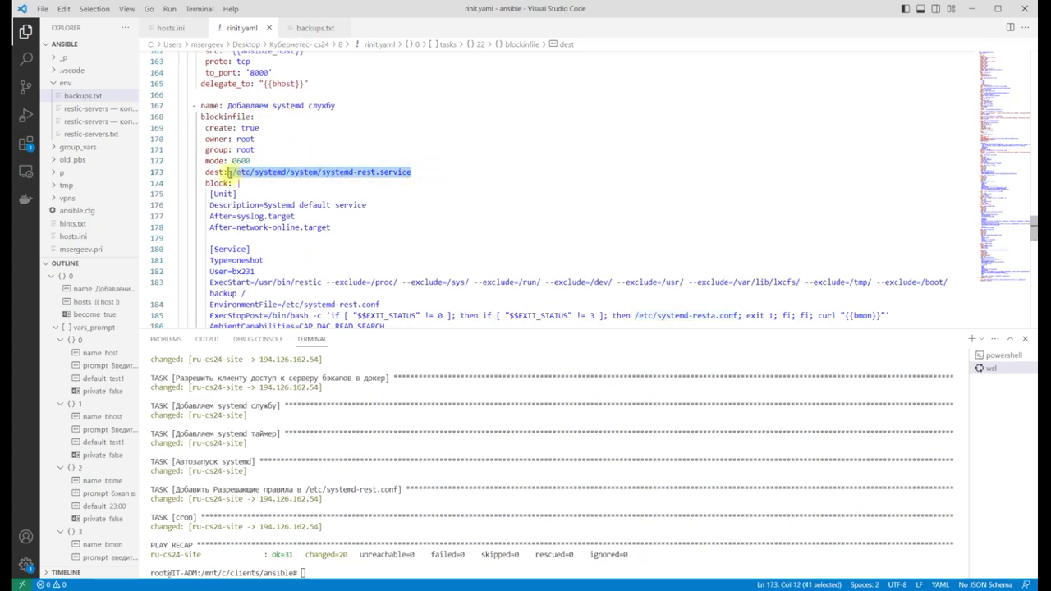
- Print /etc/systemd/system/systemd-rest.service with cat in the ru-cs24-site SSH session
{"action": "key", "text": "alt+Tab"}
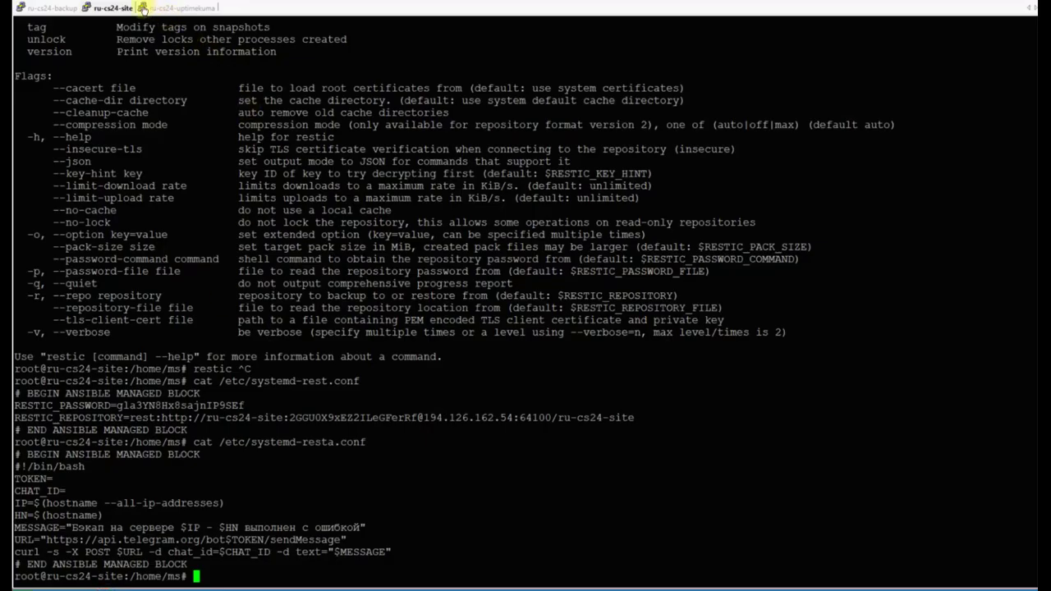
{"action": "type", "text": "cat"}
{"action": "right_click", "coordinate": [399, 380]}
{"action": "key", "text": "Return"}
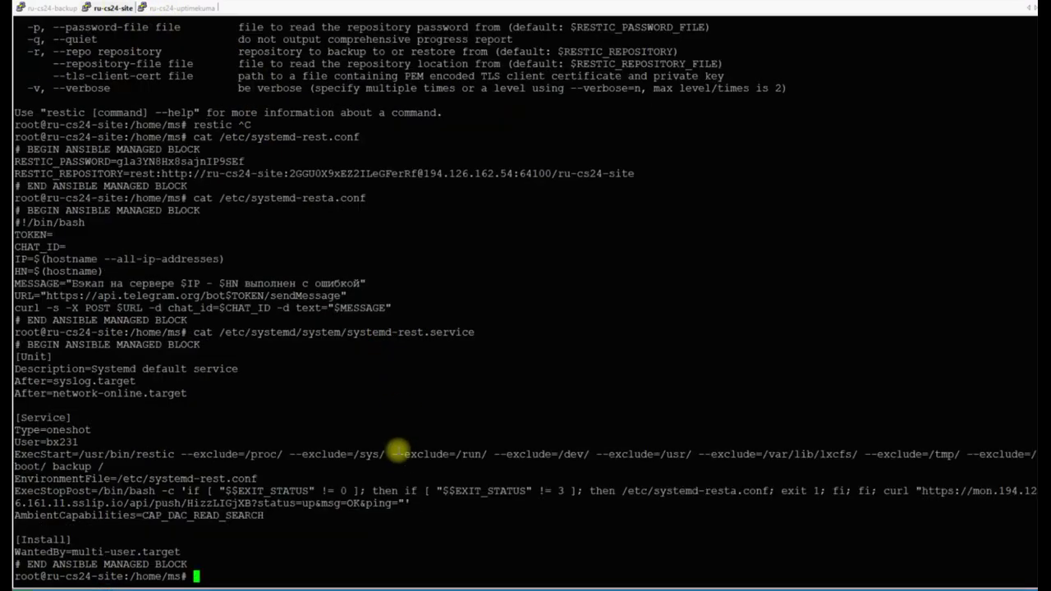
- Examine the Type and ExecStart lines in the [Service] section of the printed unit file
{"action": "double_click", "coordinate": [66, 429]}
{"action": "triple_click", "coordinate": [78, 429]}
{"action": "left_click", "coordinate": [82, 429]}
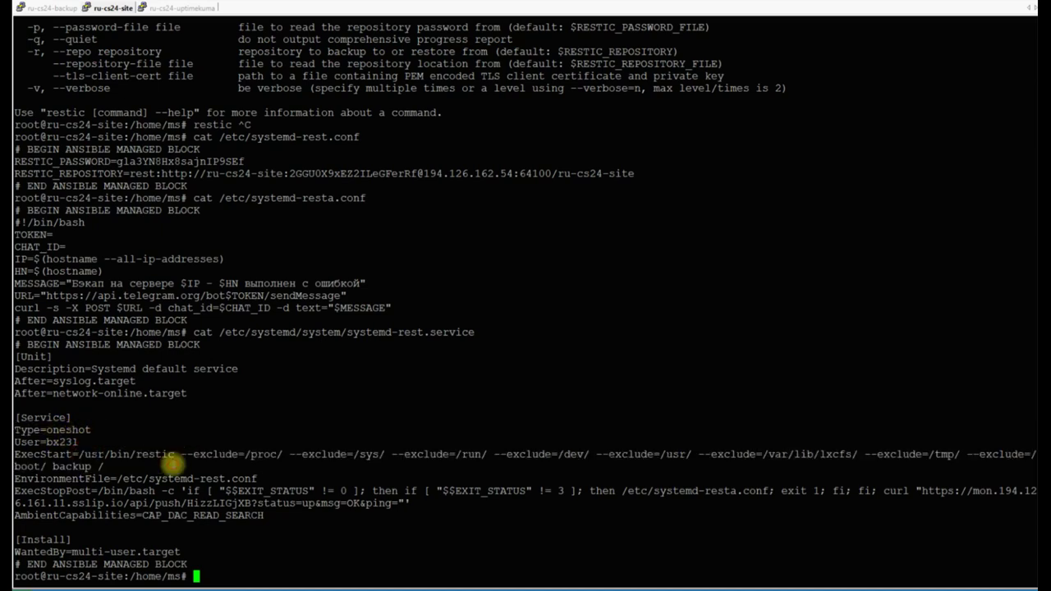
{"action": "triple_click", "coordinate": [92, 452]}
{"action": "left_click", "coordinate": [335, 469]}
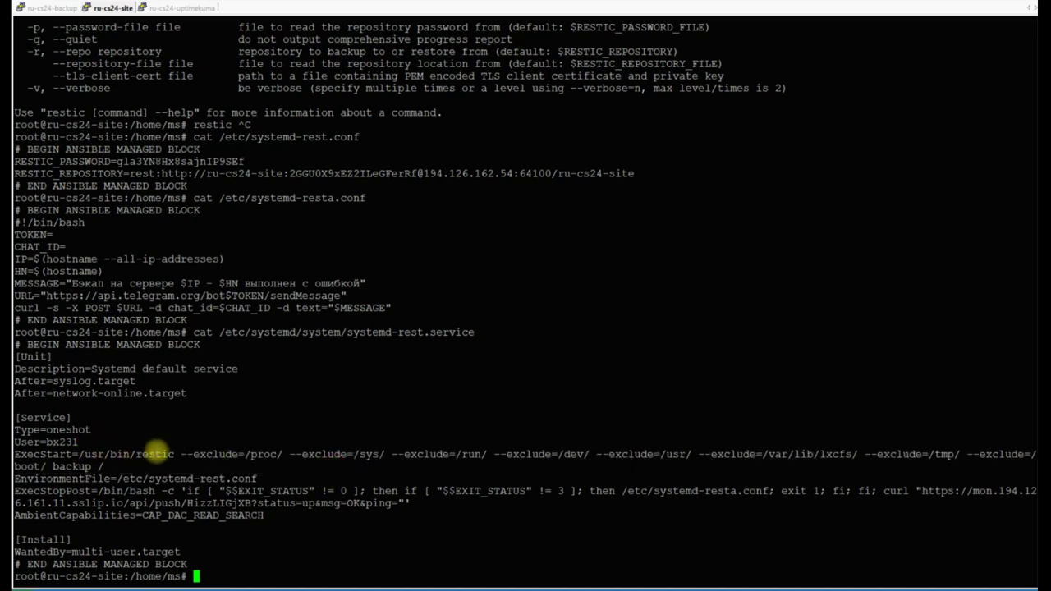
- Copy the EnvironmentFile path from the service unit output and print /etc/systemd-rest.conf with cat
{"action": "double_click", "coordinate": [176, 479]}
{"action": "type", "text": "cat"}
{"action": "right_click", "coordinate": [219, 420]}
{"action": "key", "text": "Return"}
- Examine the RESTIC_PASSWORD and RESTIC_REPOSITORY lines on ru-cs24-site, and the service unit's ExecStopPost line
{"action": "left_click_drag", "start_coordinate": [16, 539], "coordinate": [194, 549]}
{"action": "double_click", "coordinate": [50, 541]}
{"action": "double_click", "coordinate": [127, 539]}
{"action": "triple_click", "coordinate": [41, 552]}
{"action": "left_click", "coordinate": [82, 551]}
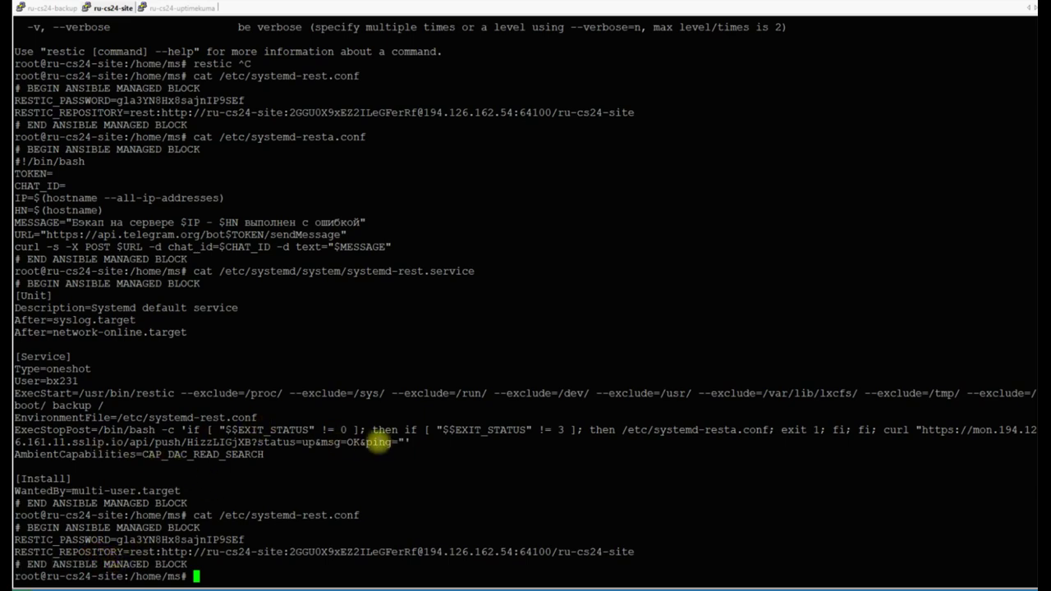
{"action": "left_click_drag", "start_coordinate": [396, 443], "coordinate": [418, 432]}
{"action": "left_click", "coordinate": [413, 434]}
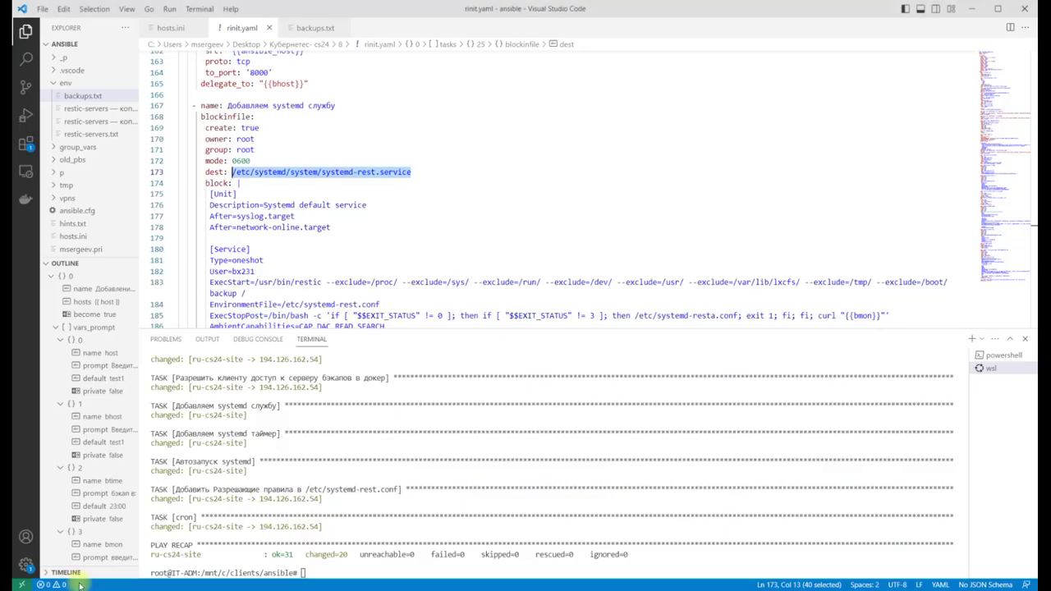
- Select the systemd timer task's destination path /etc/systemd/system/systemd-rest.timer in rinit.yaml in Visual Studio Code
{"action": "scroll", "coordinate": [298, 134], "scroll_direction": "down", "scroll_amount": 7}
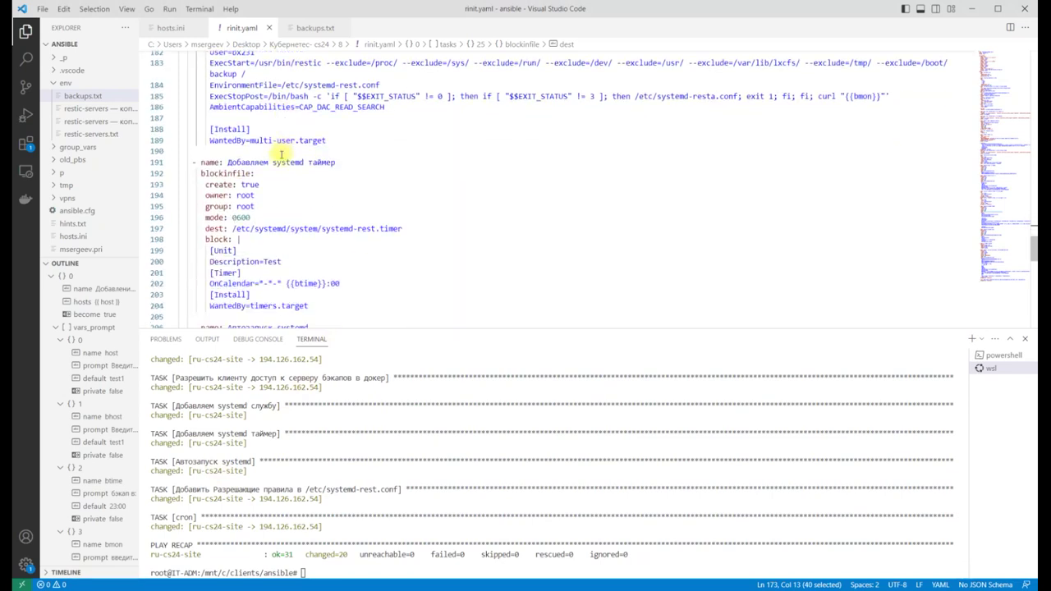
{"action": "scroll", "coordinate": [299, 166], "scroll_direction": "down", "scroll_amount": 1}
{"action": "left_click_drag", "start_coordinate": [419, 192], "coordinate": [234, 194]}
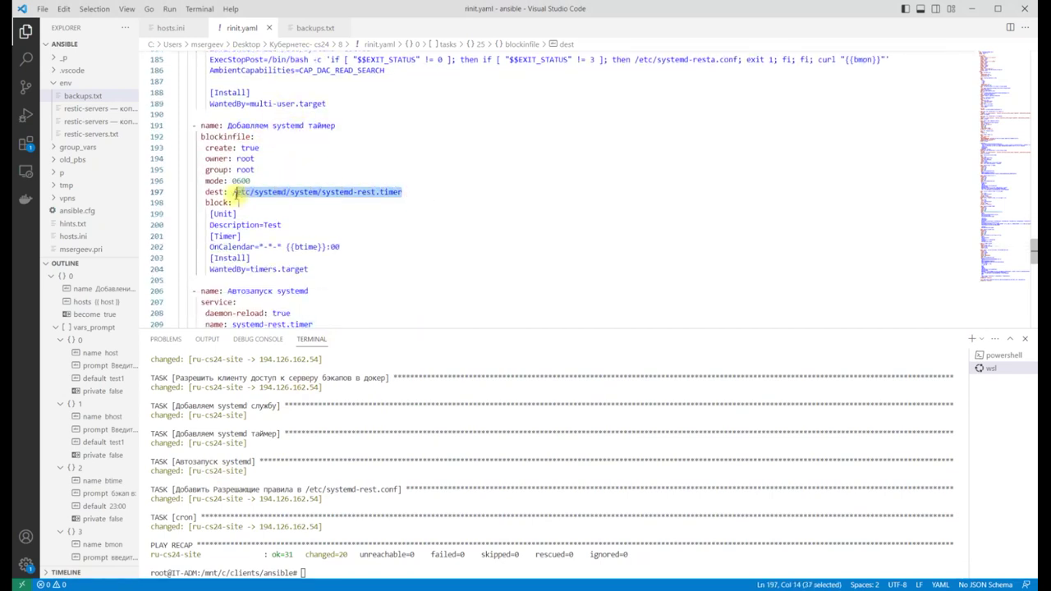
- Print /etc/systemd/system/systemd-rest.timer with cat in the ru-cs24-site SSH session and examine its OnCalendar line
{"action": "key", "text": "alt+Tab"}
{"action": "type", "text": "cat"}
{"action": "right_click", "coordinate": [278, 456]}
{"action": "key", "text": "Return"}
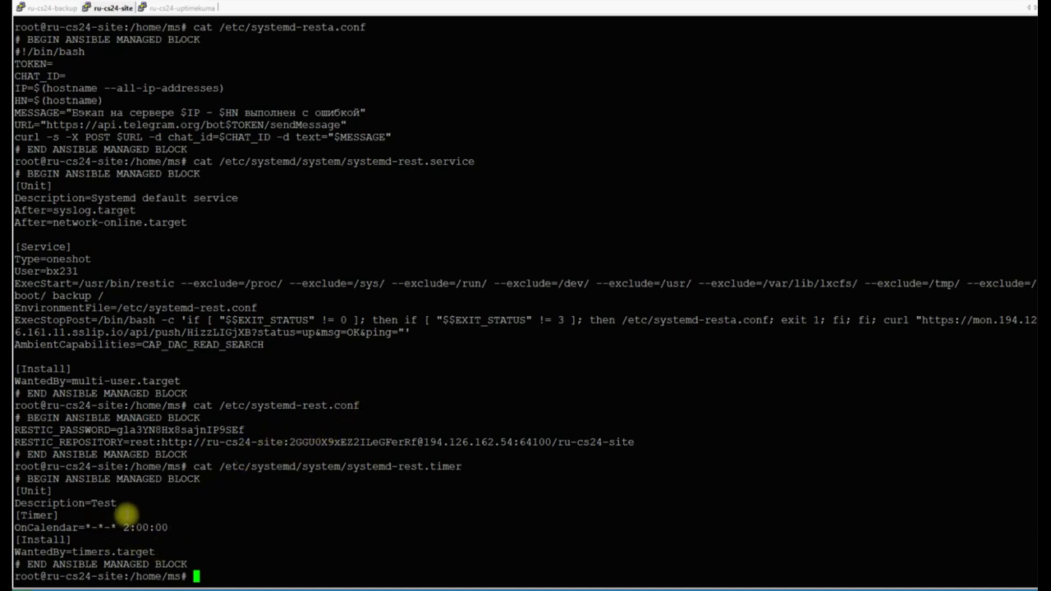
{"action": "mouse_move", "coordinate": [168, 527]}
{"action": "left_mouse_down"}
{"action": "mouse_move", "coordinate": [132, 528]}
{"action": "mouse_move", "coordinate": [151, 536]}
{"action": "left_mouse_up"}
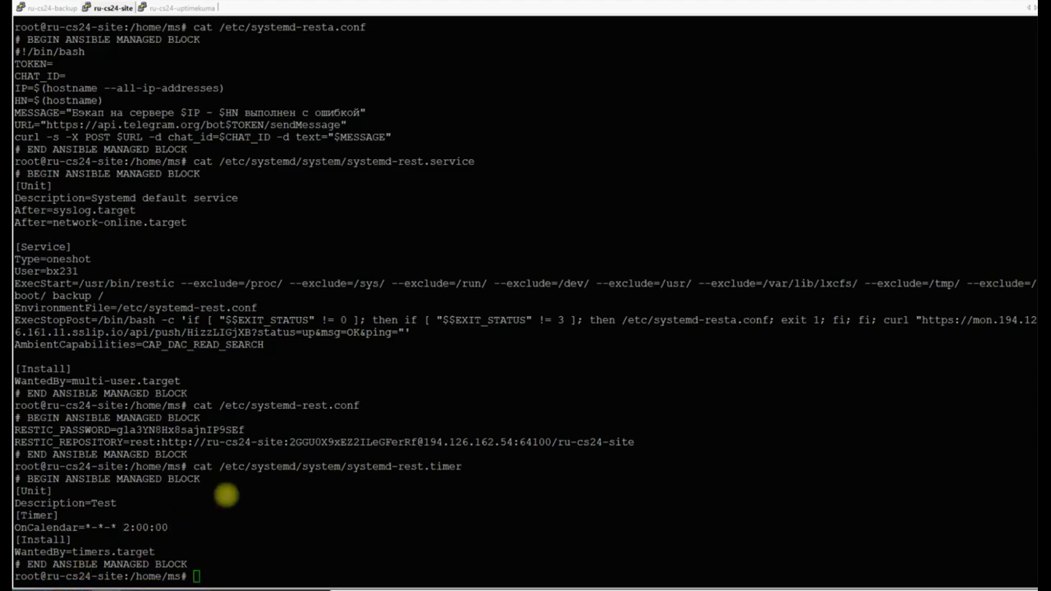
- Return to rinit.yaml, select /etc/systemd-rest.conf in the task name after the systemd autostart task, and review that task's script block
{"action": "key", "text": "alt+Tab"}
{"action": "scroll", "coordinate": [403, 287], "scroll_direction": "down", "scroll_amount": 5}
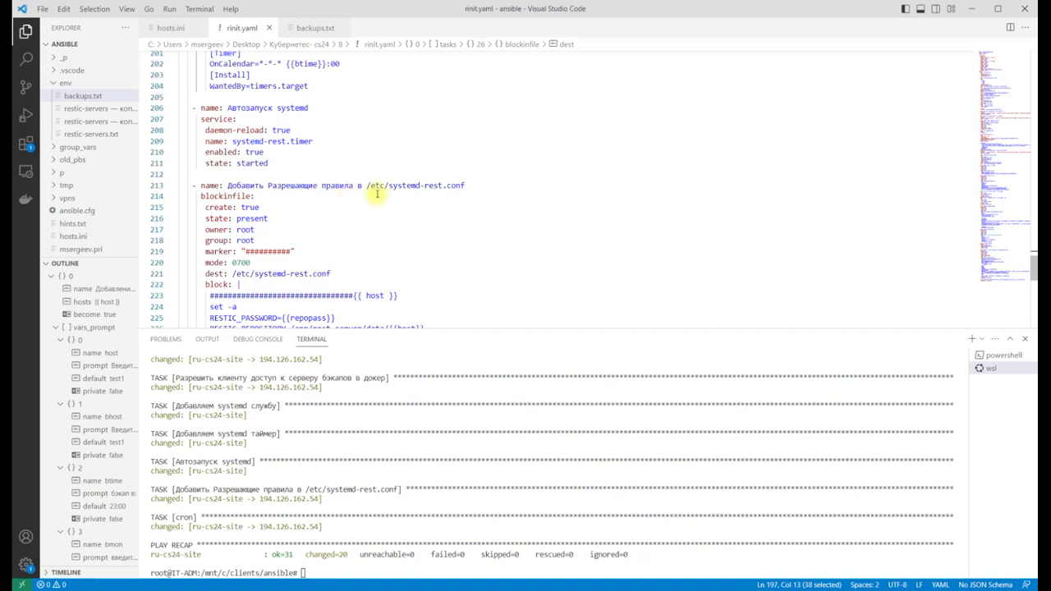
{"action": "left_click_drag", "start_coordinate": [473, 190], "coordinate": [373, 188]}
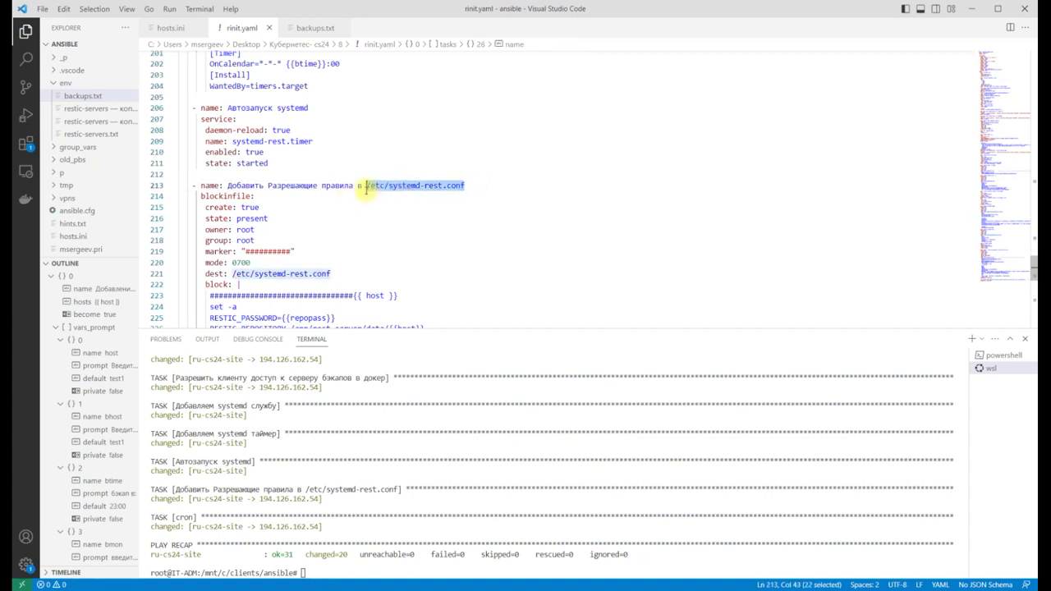
{"action": "scroll", "coordinate": [321, 223], "scroll_direction": "down", "scroll_amount": 8}
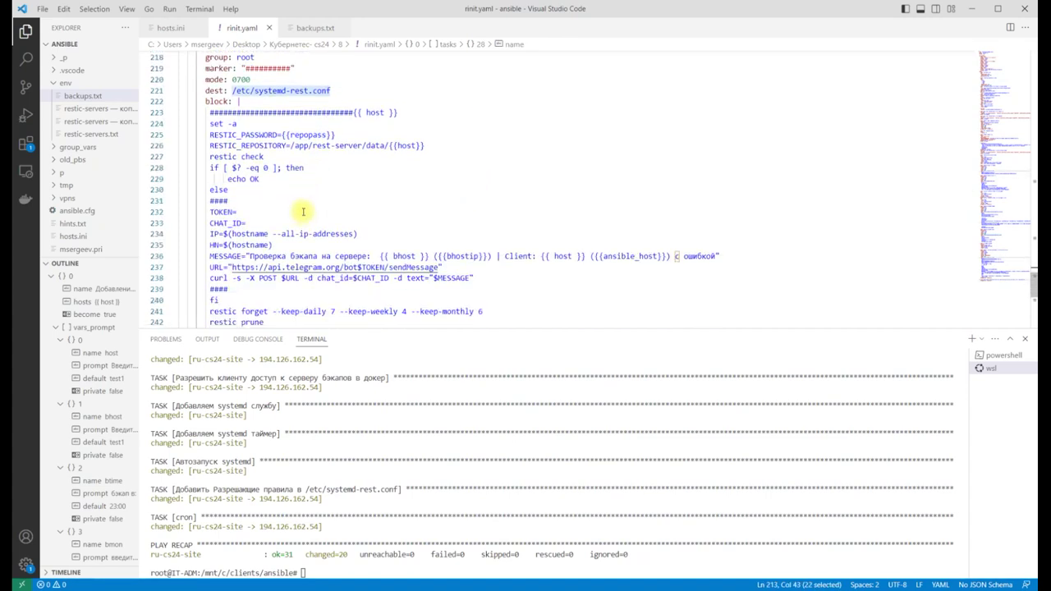
{"action": "left_click", "coordinate": [288, 260]}
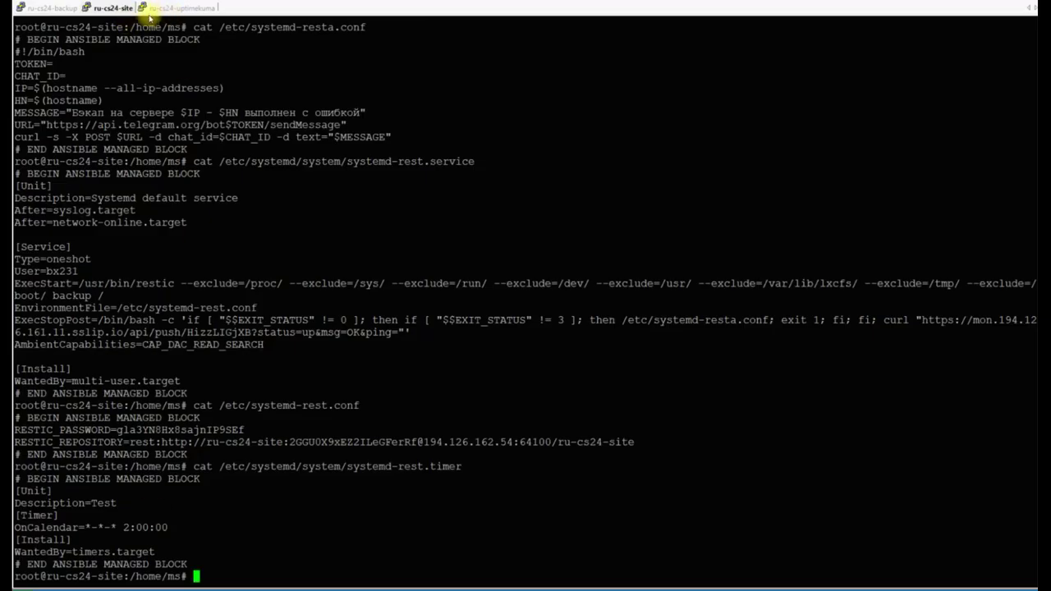
- Switch to the ru-cs24-backup SSH session and print /etc/systemd-rest.conf with cat
{"action": "left_click", "coordinate": [51, 7]}
{"action": "type", "text": "cat /etc/systemd-rest.conf"}
{"action": "key", "text": "Return"}
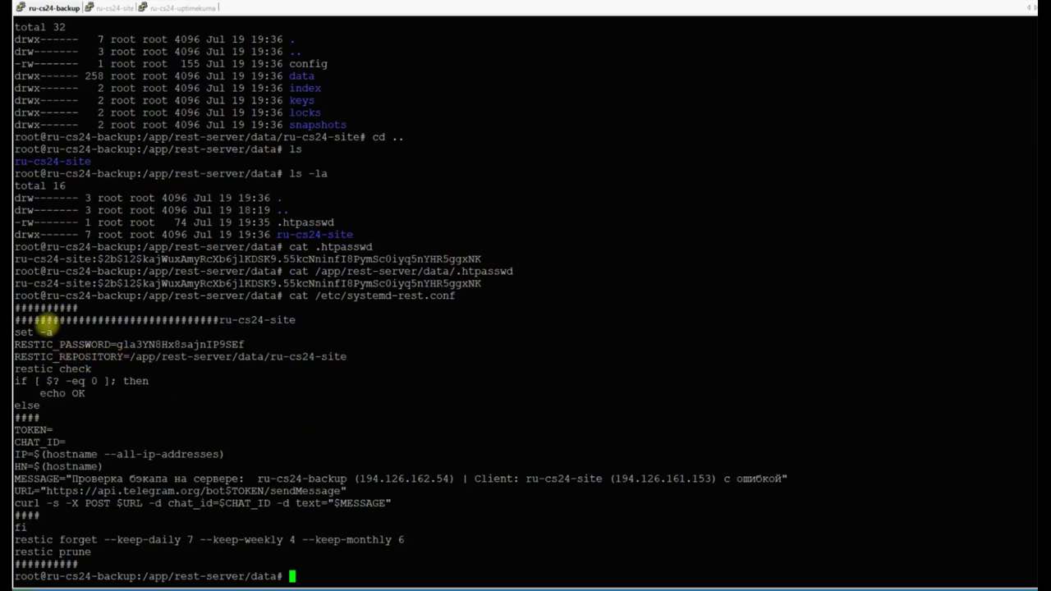
- Examine the printed ru-cs24-site script block and its RESTIC_PASSWORD and RESTIC_REPOSITORY lines
{"action": "left_click_drag", "start_coordinate": [15, 302], "coordinate": [403, 528]}
{"action": "left_click", "coordinate": [403, 528]}
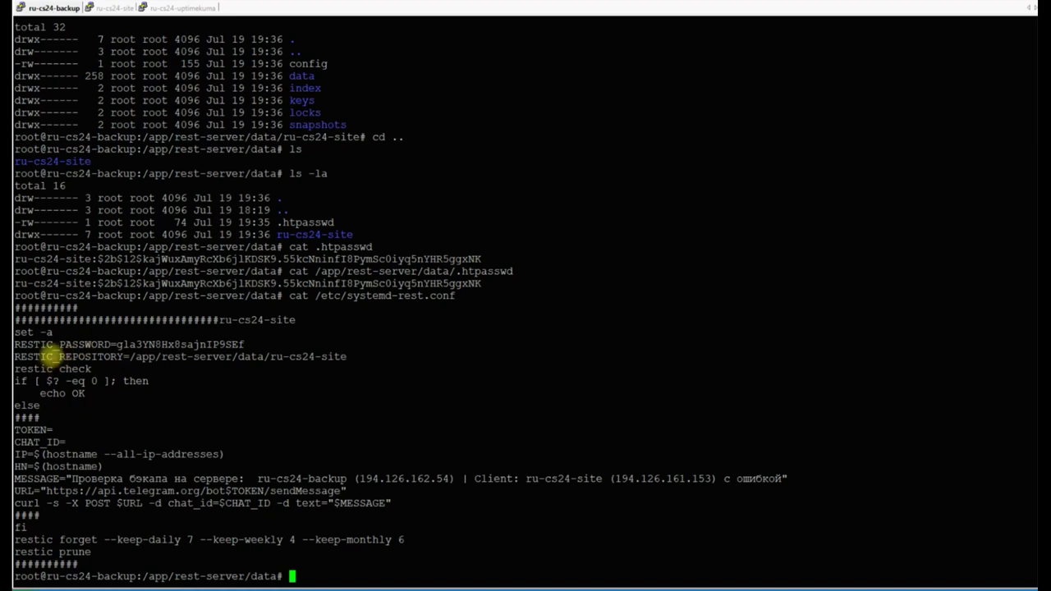
{"action": "left_click_drag", "start_coordinate": [16, 344], "coordinate": [375, 347]}
{"action": "left_click", "coordinate": [374, 351]}
{"action": "left_click_drag", "start_coordinate": [128, 344], "coordinate": [169, 353]}
{"action": "double_click", "coordinate": [165, 344]}
{"action": "left_click", "coordinate": [152, 354]}
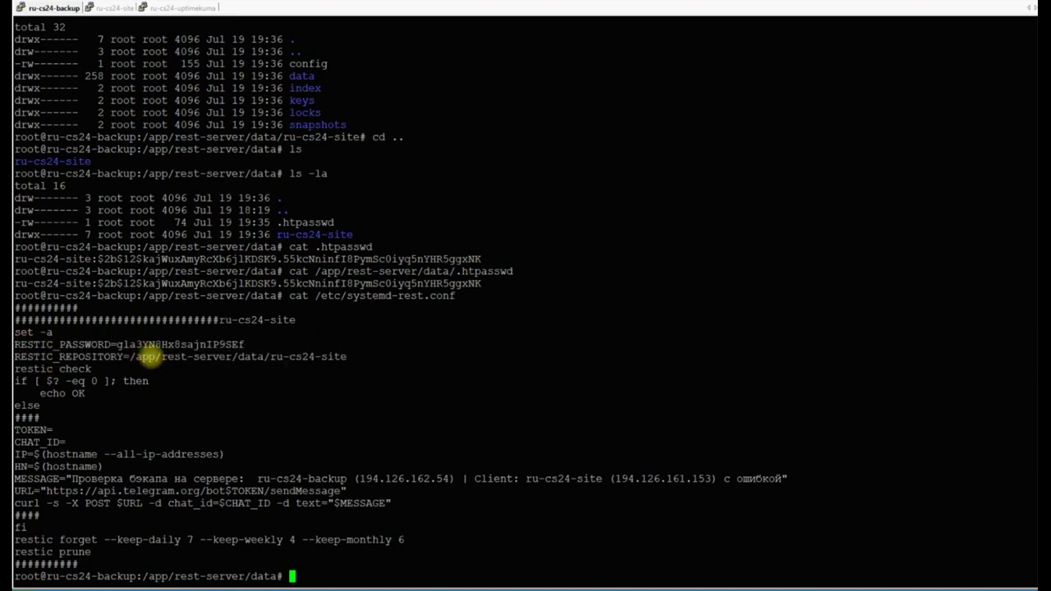
{"action": "double_click", "coordinate": [197, 357]}
{"action": "left_click", "coordinate": [258, 359]}
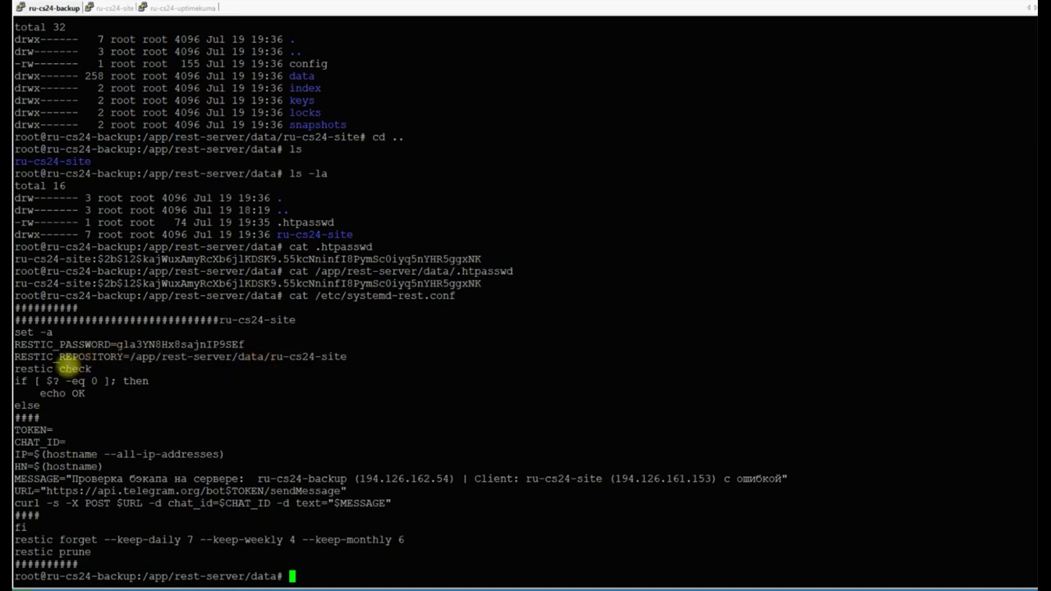
- Examine the script's restic check command and the daily, weekly and monthly retention options of restic forget
{"action": "triple_click", "coordinate": [54, 368]}
{"action": "left_click", "coordinate": [78, 369]}
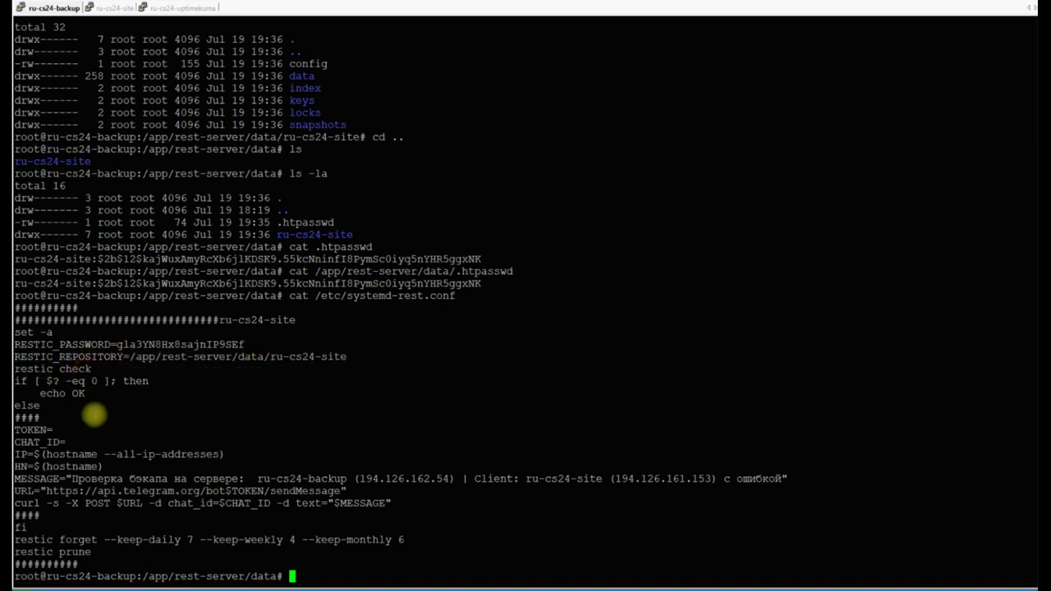
{"action": "left_click_drag", "start_coordinate": [46, 539], "coordinate": [403, 542]}
{"action": "left_click", "coordinate": [403, 542]}
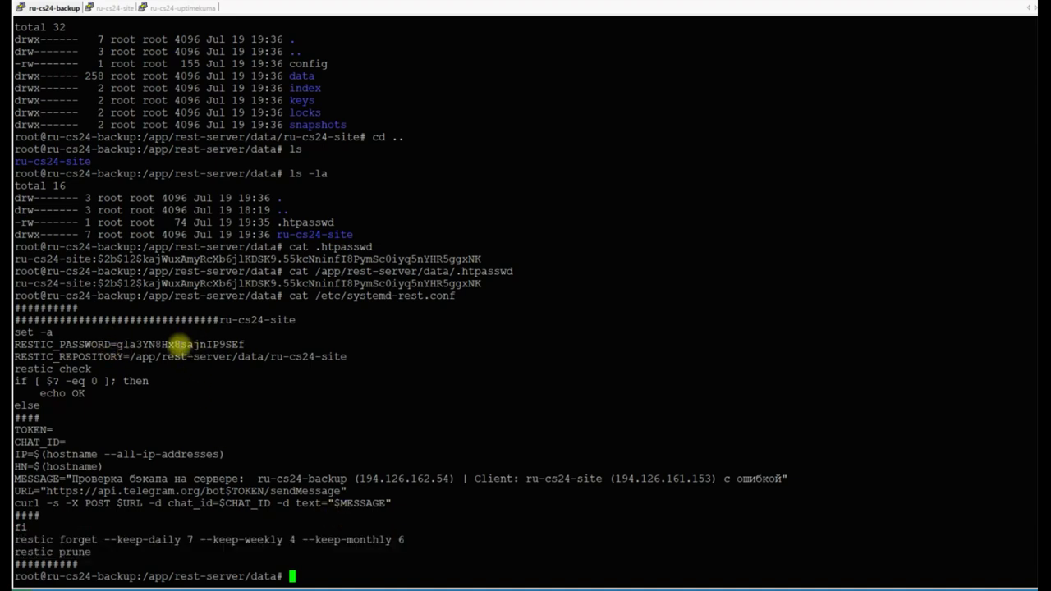
- Recheck the repository path, the repository password value and the configuration file path in the ru-cs24-backup output
{"action": "double_click", "coordinate": [195, 356]}
{"action": "left_click", "coordinate": [206, 344]}
{"action": "double_click", "coordinate": [206, 344]}
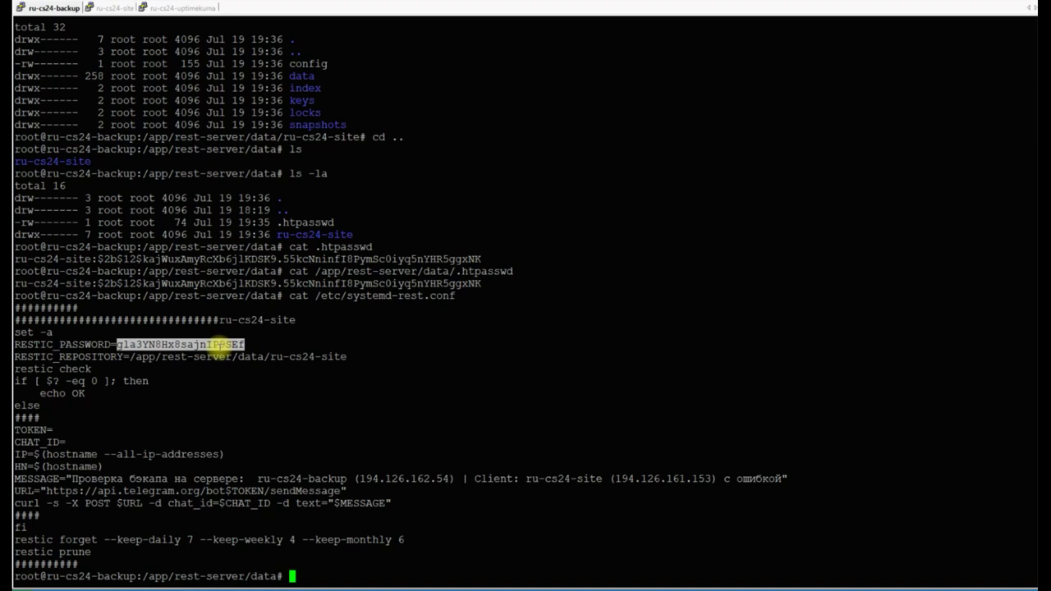
{"action": "left_click", "coordinate": [219, 344]}
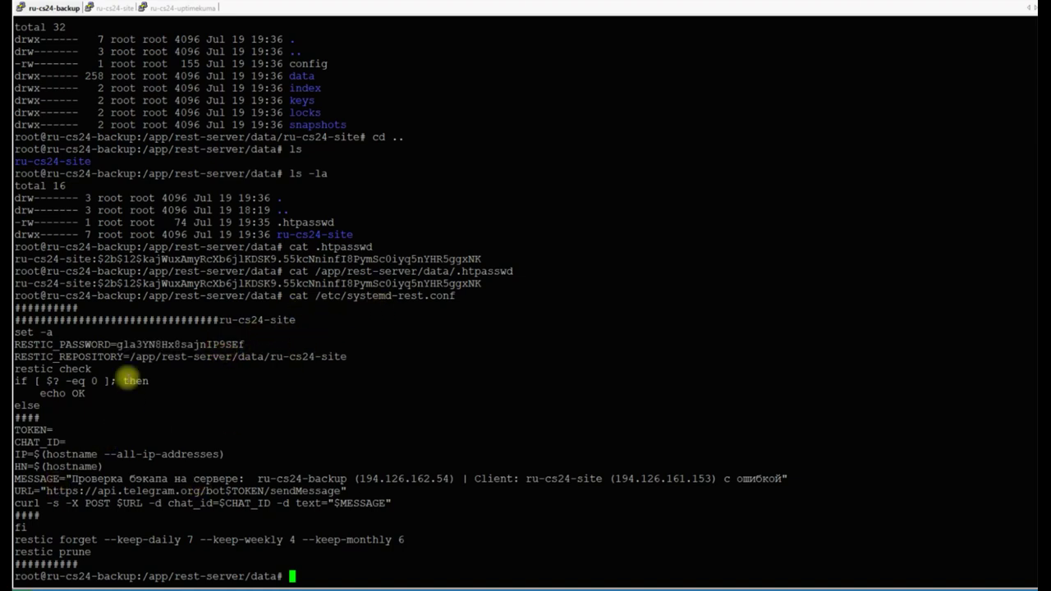
{"action": "double_click", "coordinate": [333, 298]}
{"action": "left_click", "coordinate": [251, 354]}
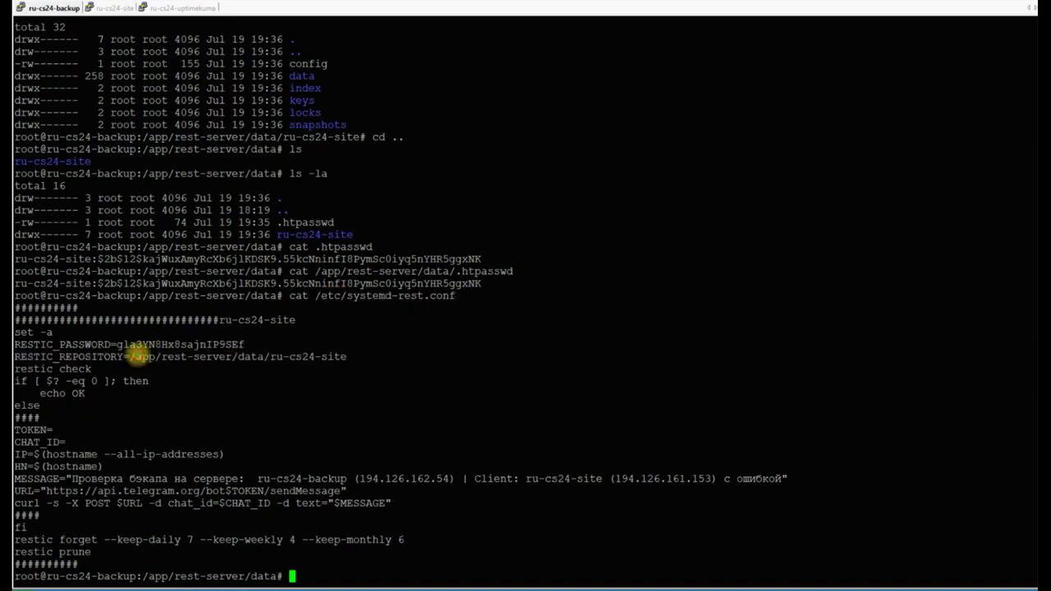
{"action": "triple_click", "coordinate": [104, 346]}
{"action": "double_click", "coordinate": [169, 346]}
{"action": "left_click", "coordinate": [235, 458]}
- Check the cron task in rinit.yaml in Visual Studio Code, and list the cron jobs in the ru-cs24-backup SSH session with crontab -l
{"action": "key", "text": "alt+Tab"}
{"action": "left_click", "coordinate": [514, 245]}
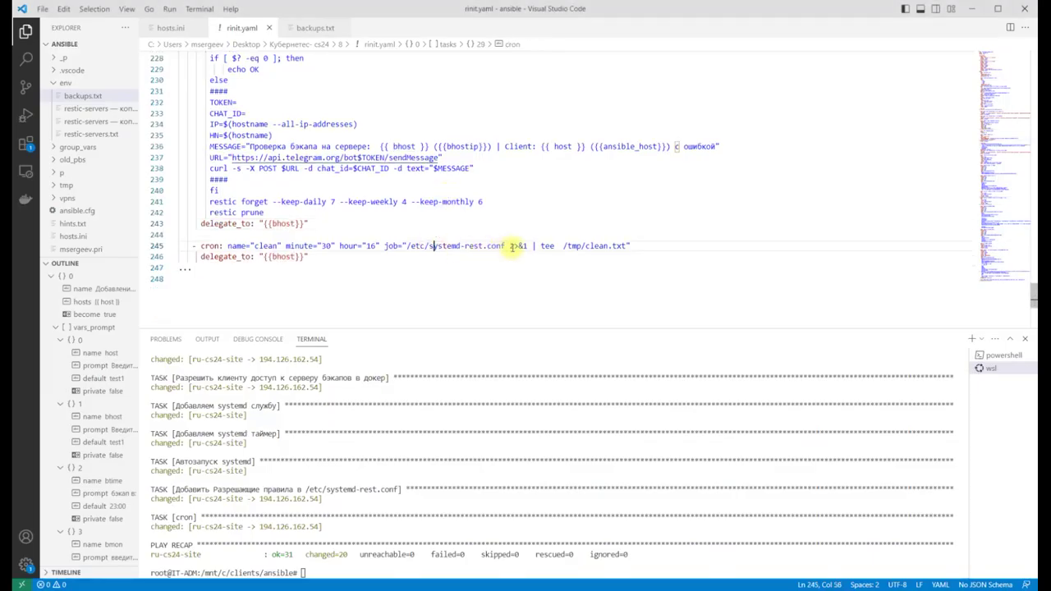
{"action": "key", "text": "alt+Tab"}
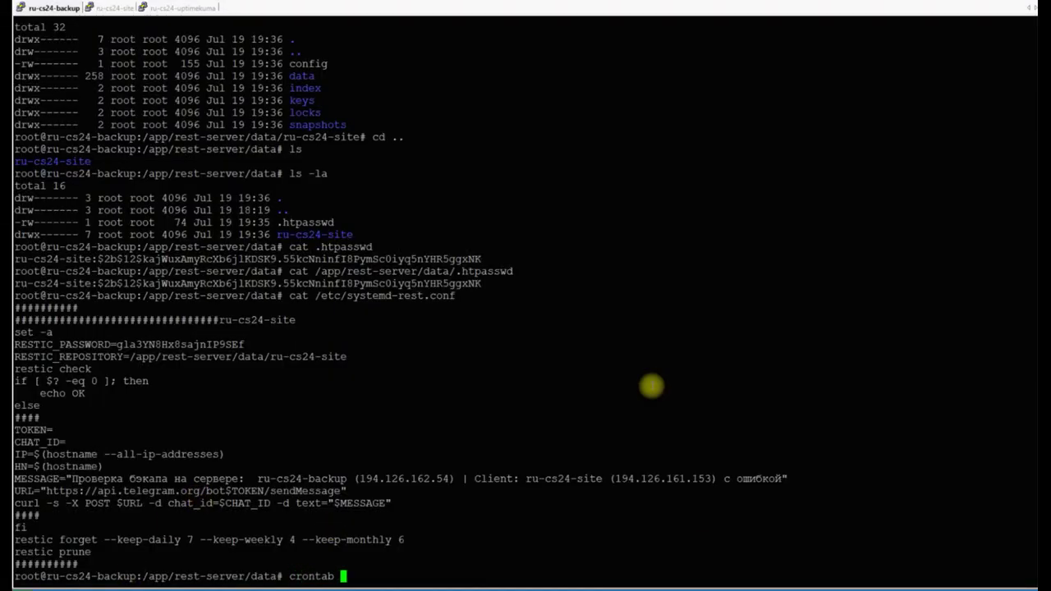
{"action": "double_click", "coordinate": [388, 297]}
{"action": "double_click", "coordinate": [422, 283]}
{"action": "double_click", "coordinate": [436, 296]}
{"action": "key", "text": "ctrl+c"}
{"action": "left_click", "coordinate": [418, 372]}
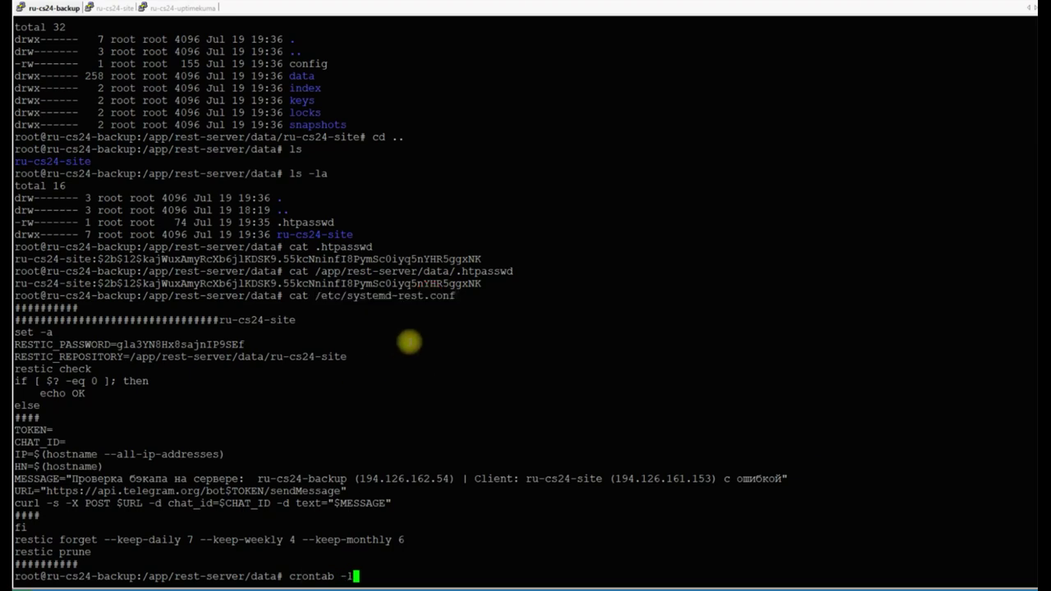
{"action": "key", "text": "Return"}
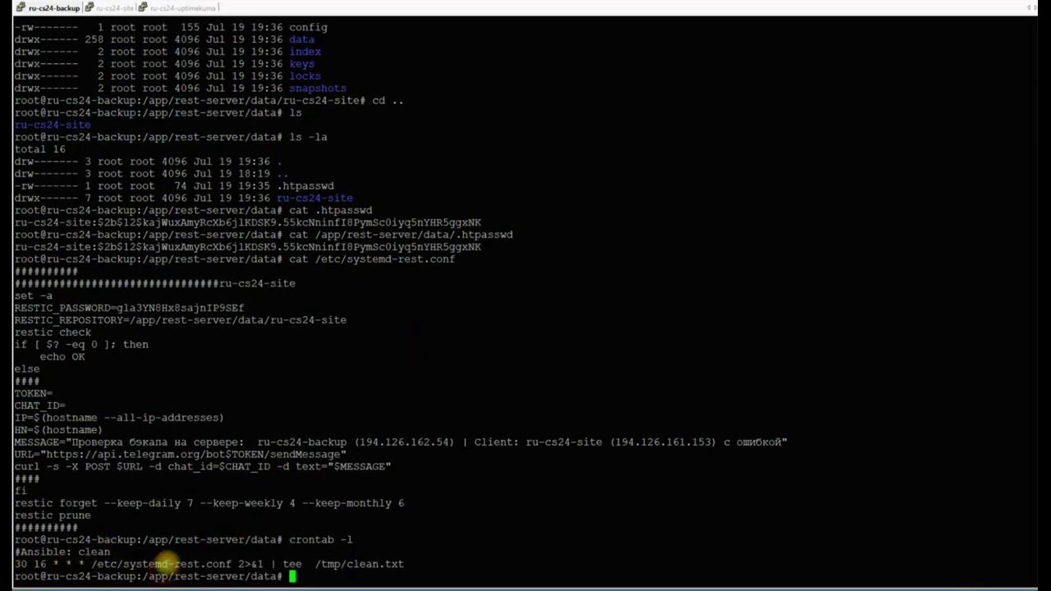
- Run the /etc/systemd-rest.conf script from the cron entry manually in the ru-cs24-backup session
{"action": "double_click", "coordinate": [164, 564]}
{"action": "right_click", "coordinate": [246, 525]}
{"action": "key", "text": "Return"}
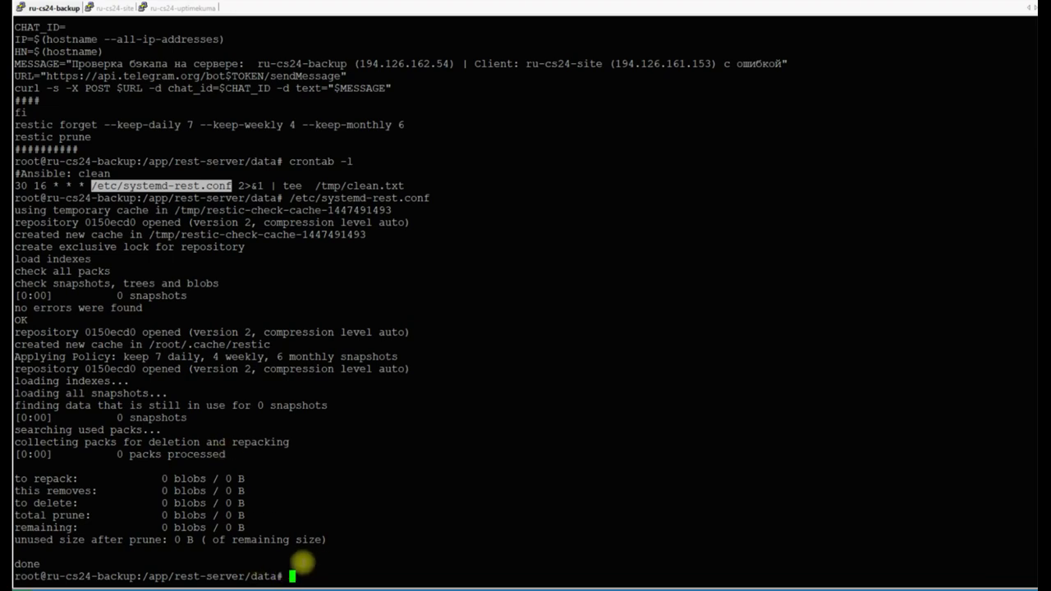
{"action": "left_click", "coordinate": [293, 567]}
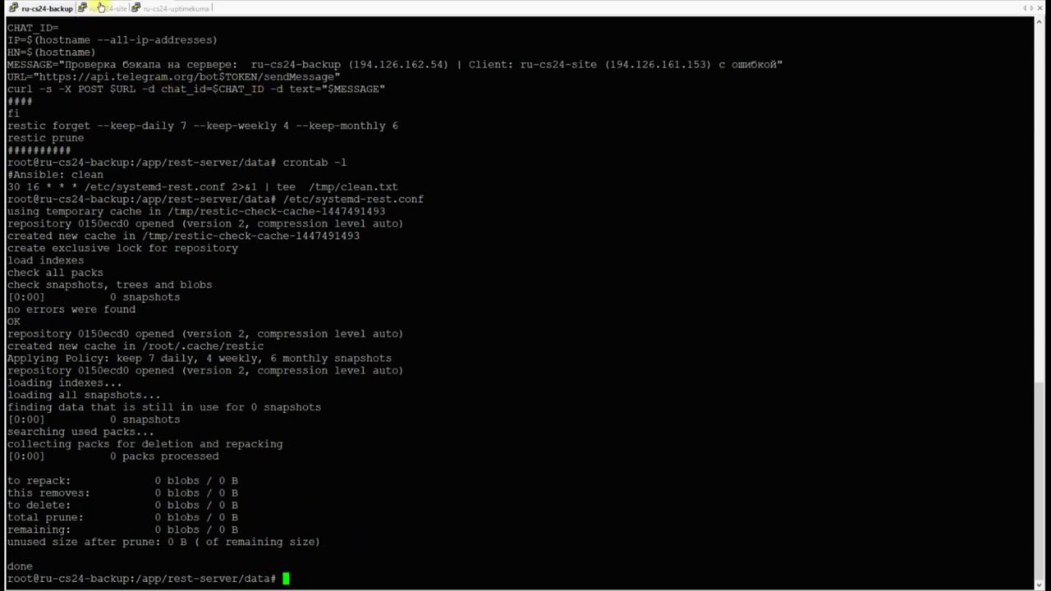
- Check the service in the ru-cs24-site session with systemctl status systemd-rest from the Notepad notes, examining the Active and TriggeredBy lines
{"action": "left_click", "coordinate": [98, 8]}
{"action": "left_click", "coordinate": [336, 588]}
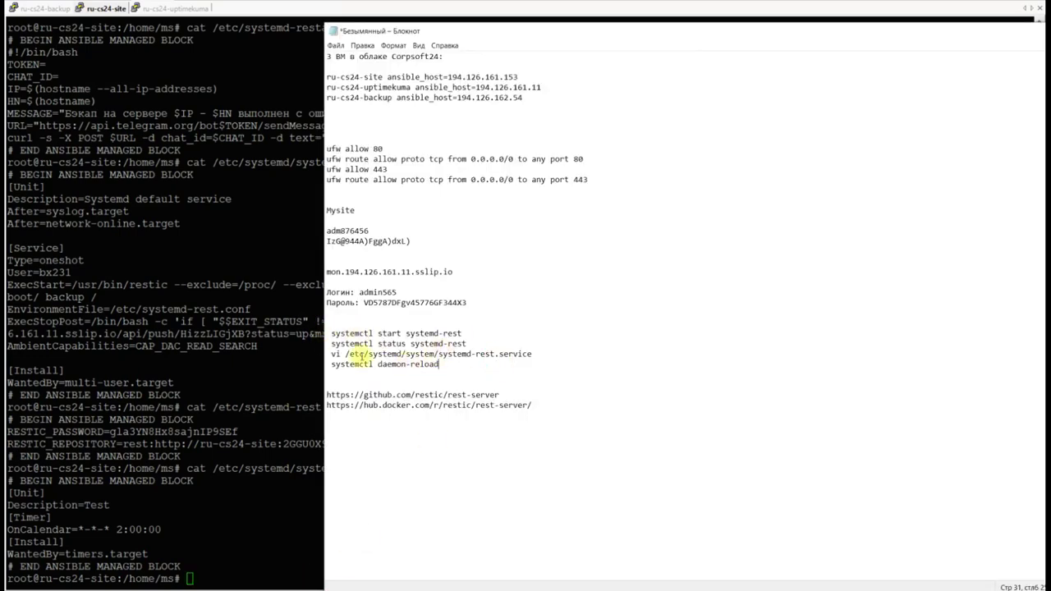
{"action": "left_click_drag", "start_coordinate": [496, 341], "coordinate": [293, 339]}
{"action": "key", "text": "ctrl+c"}
{"action": "right_click", "coordinate": [293, 340]}
{"action": "key", "text": "Return"}
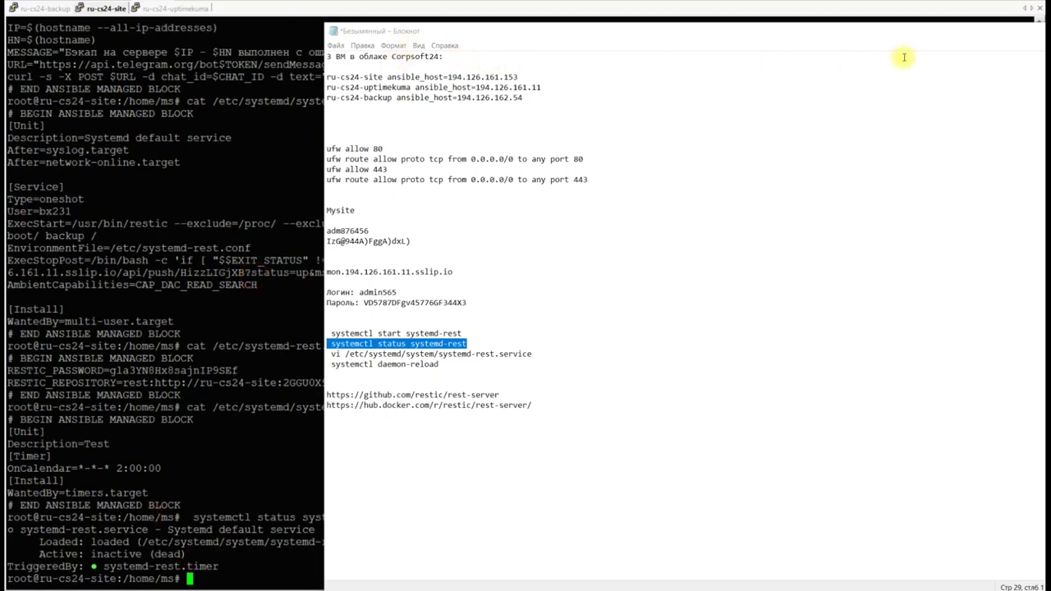
{"action": "left_click", "coordinate": [952, 35]}
{"action": "left_click", "coordinate": [970, 35]}
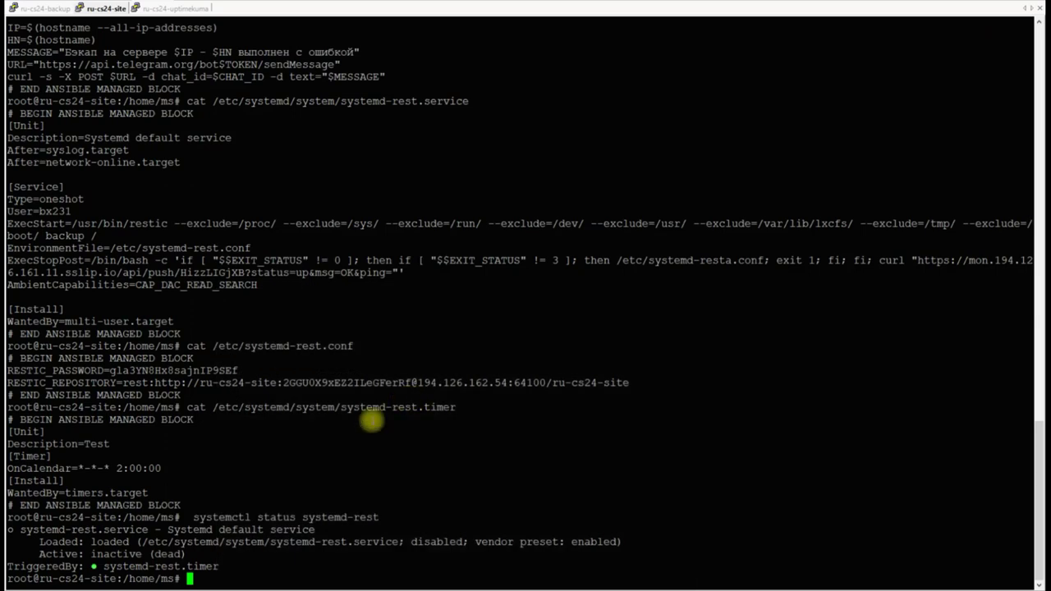
{"action": "double_click", "coordinate": [119, 554]}
{"action": "left_click", "coordinate": [276, 546]}
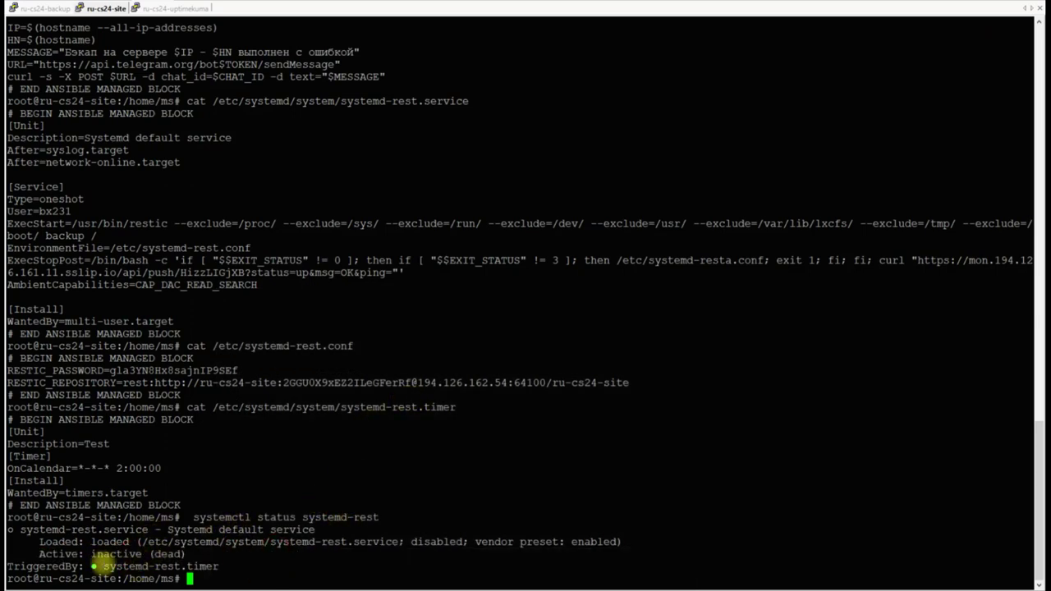
{"action": "left_click_drag", "start_coordinate": [8, 567], "coordinate": [215, 566]}
{"action": "left_click", "coordinate": [215, 566]}
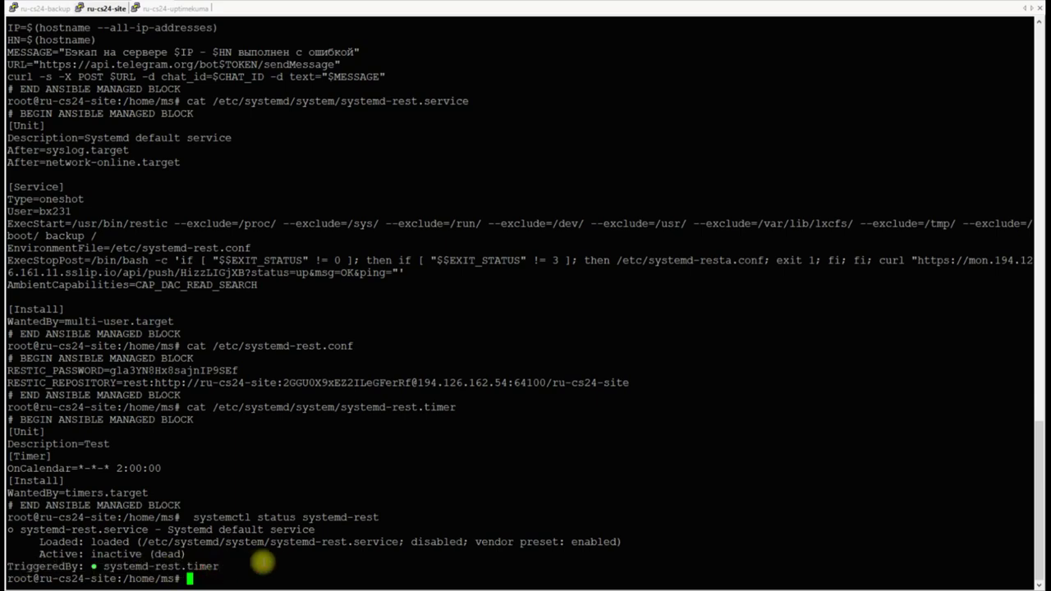
- View /etc/systemd/system/systemd-rest.service in vi using the command from the notes, and quit without editing
{"action": "left_click", "coordinate": [331, 589]}
{"action": "left_click_drag", "start_coordinate": [311, 36], "coordinate": [569, 52]}
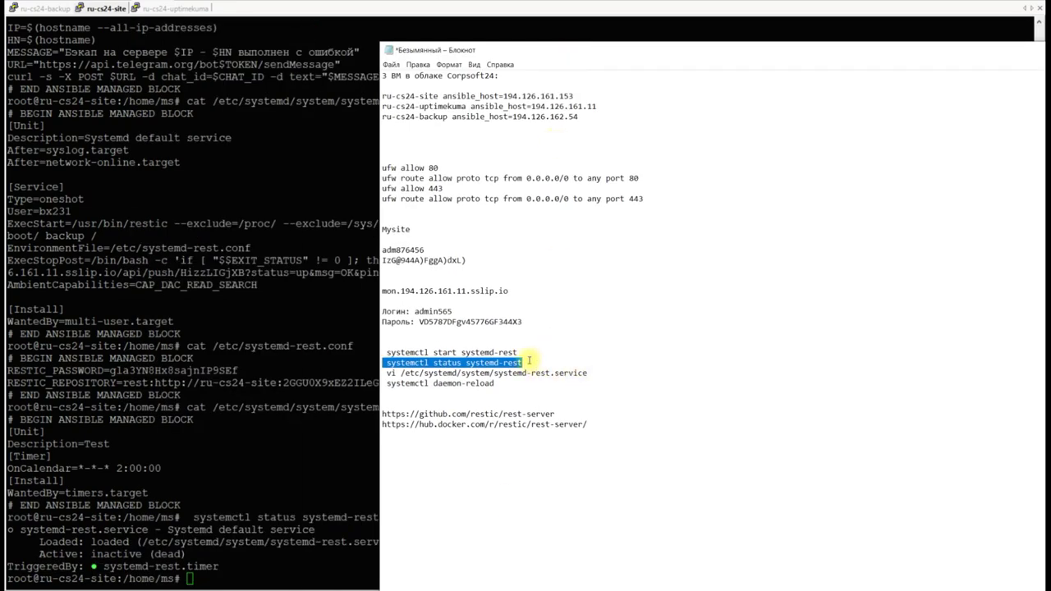
{"action": "left_click_drag", "start_coordinate": [592, 372], "coordinate": [371, 371]}
{"action": "left_click", "coordinate": [304, 380]}
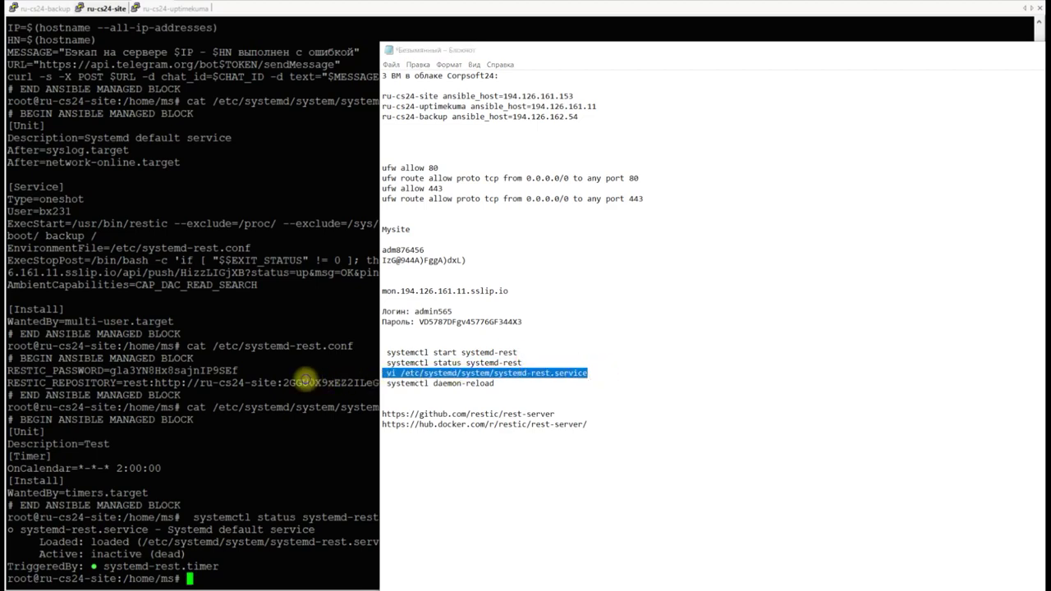
{"action": "right_click", "coordinate": [305, 382]}
{"action": "key", "text": "Return"}
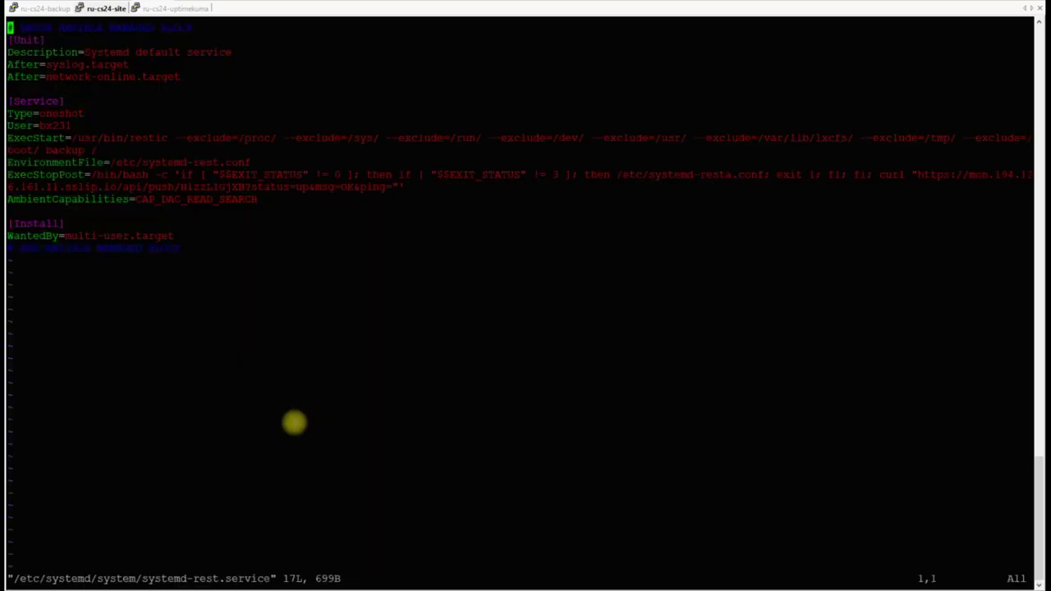
{"action": "type", "text": ":q"}
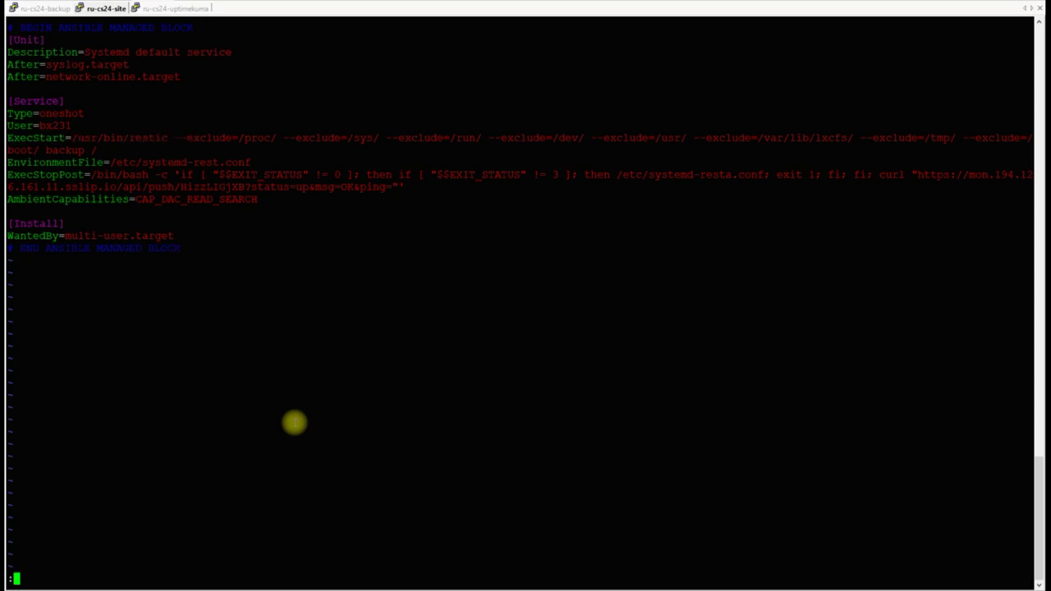
{"action": "key", "text": "Return"}
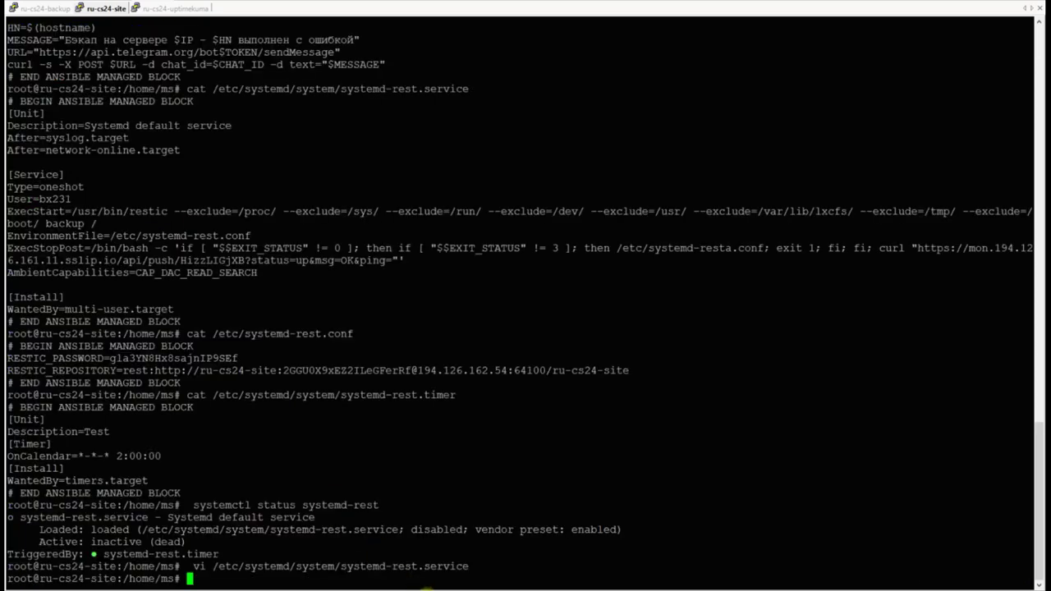
- Start the backup service on ru-cs24-site with the systemctl start systemd-rest command from the notes
{"action": "left_click", "coordinate": [422, 590]}
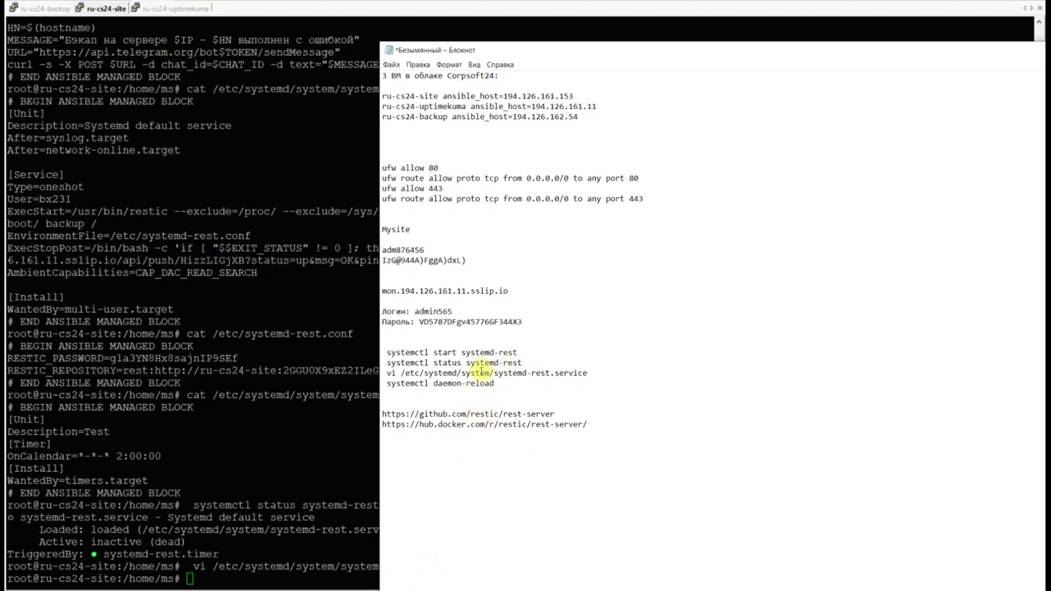
{"action": "left_click_drag", "start_coordinate": [494, 385], "coordinate": [393, 384]}
{"action": "left_click", "coordinate": [377, 384]}
{"action": "left_click_drag", "start_coordinate": [529, 352], "coordinate": [381, 354]}
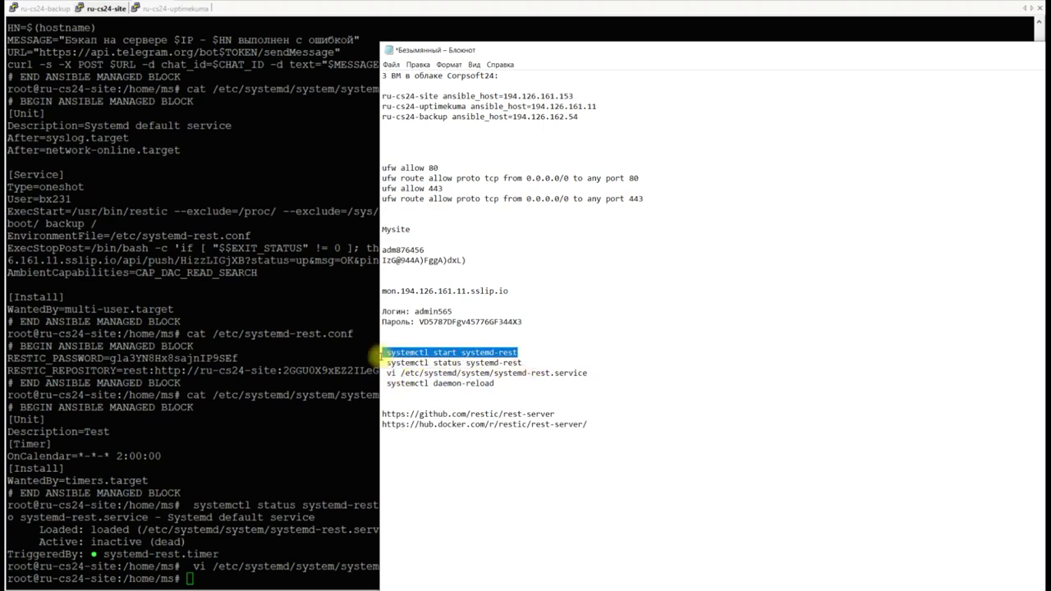
{"action": "right_click", "coordinate": [244, 402]}
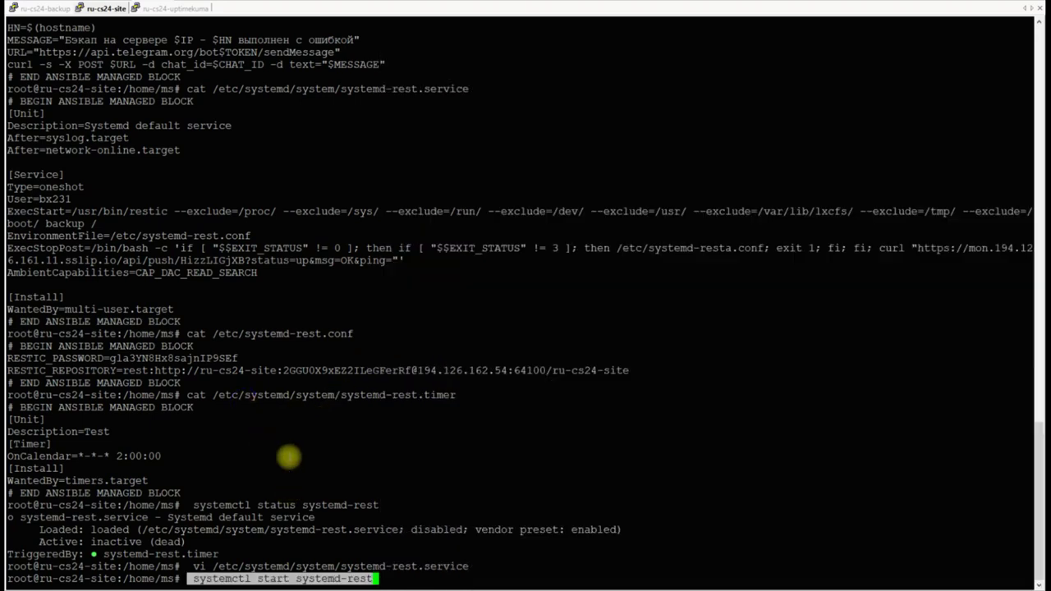
{"action": "key", "text": "Return"}
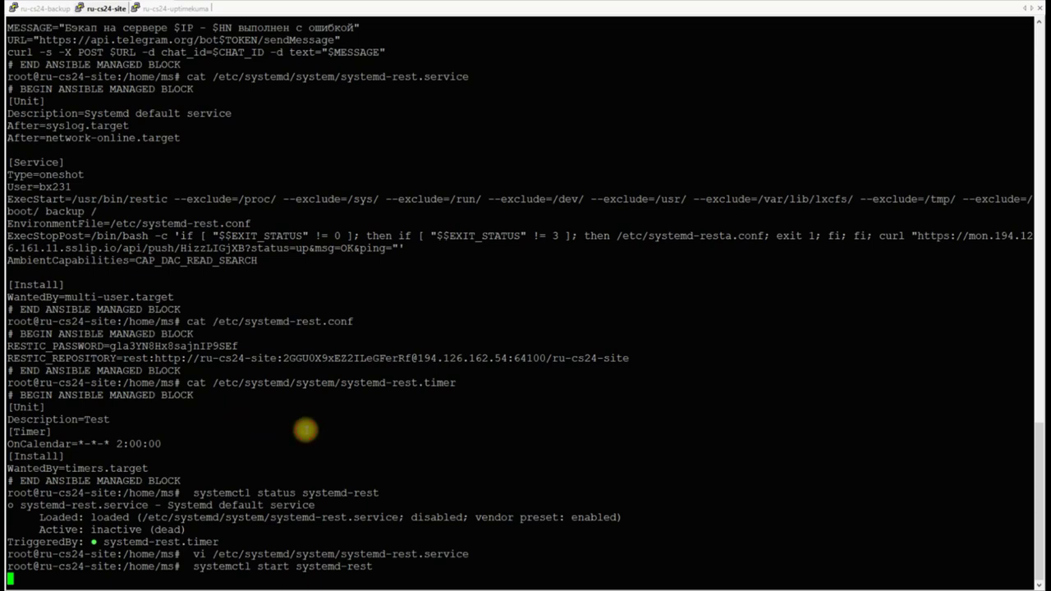
- Review the systemctl and vi commands for the systemd-rest service in the Notepad notes
{"action": "key", "text": "alt+Tab"}
{"action": "left_click", "coordinate": [460, 390]}
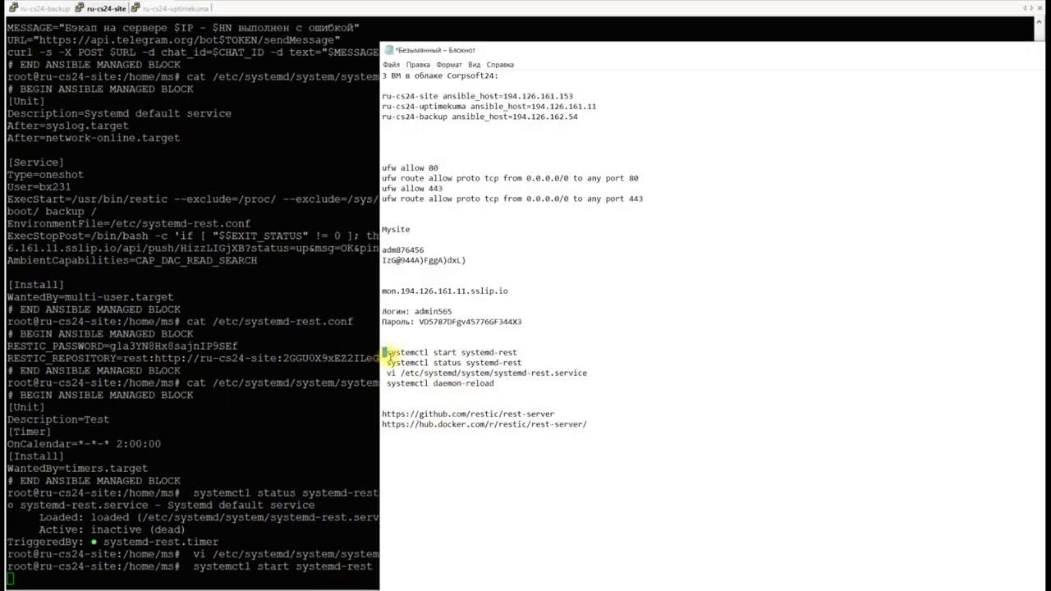
{"action": "left_click_drag", "start_coordinate": [386, 373], "coordinate": [386, 383]}
{"action": "left_click", "coordinate": [386, 383]}
{"action": "left_click", "coordinate": [544, 356], "text": "shift"}
{"action": "left_click", "coordinate": [399, 363]}
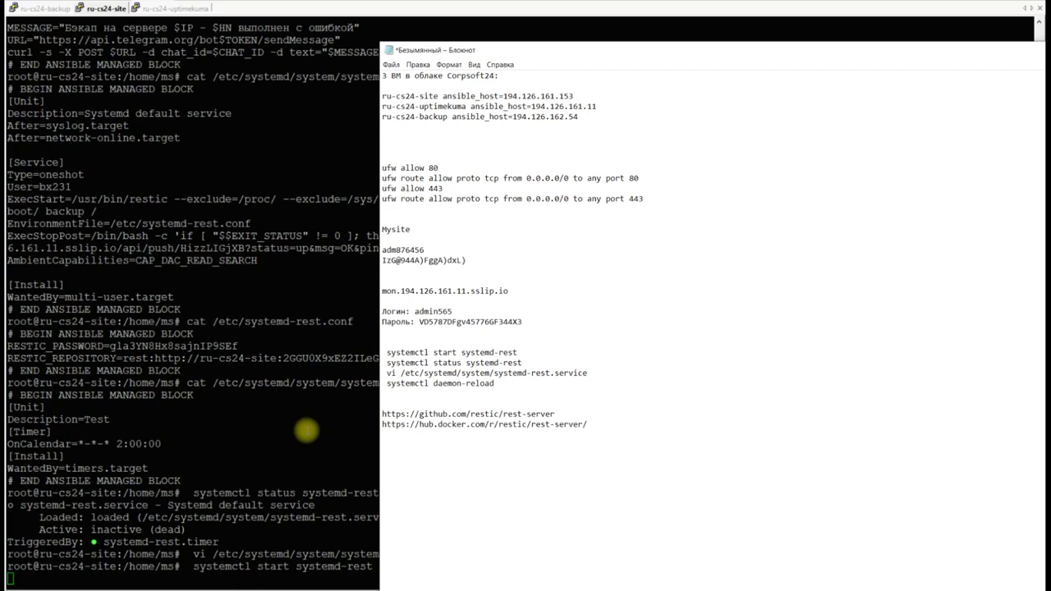
- In the ru-cs24-backup session, list the rest-server data folder with ls -la and measure the ru-cs24-site repository with du -h
{"action": "left_click", "coordinate": [307, 429]}
{"action": "left_click", "coordinate": [47, 9]}
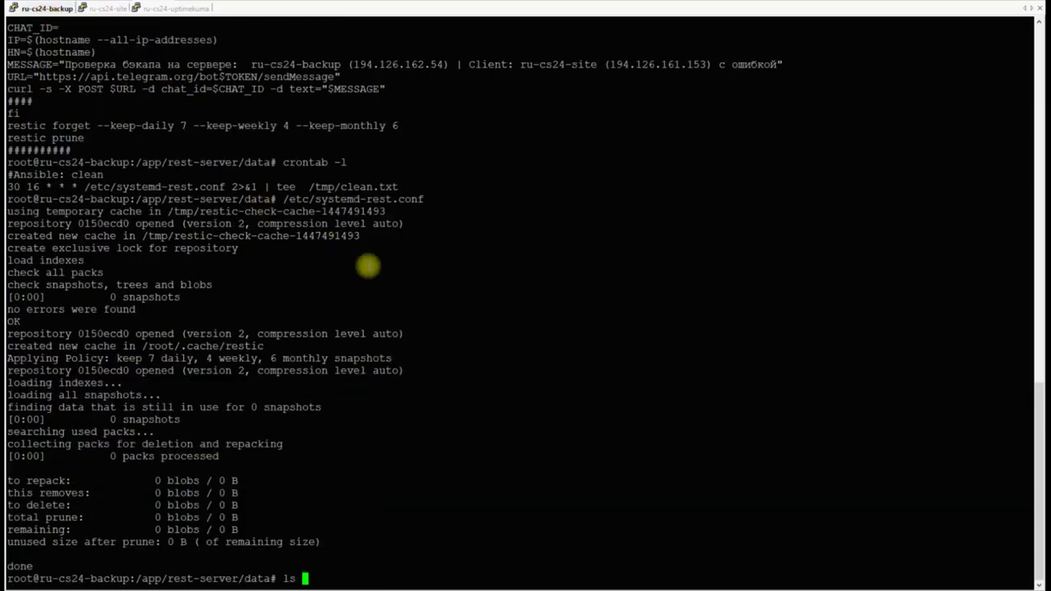
{"action": "key", "text": "Return"}
{"action": "type", "text": "du -h"}
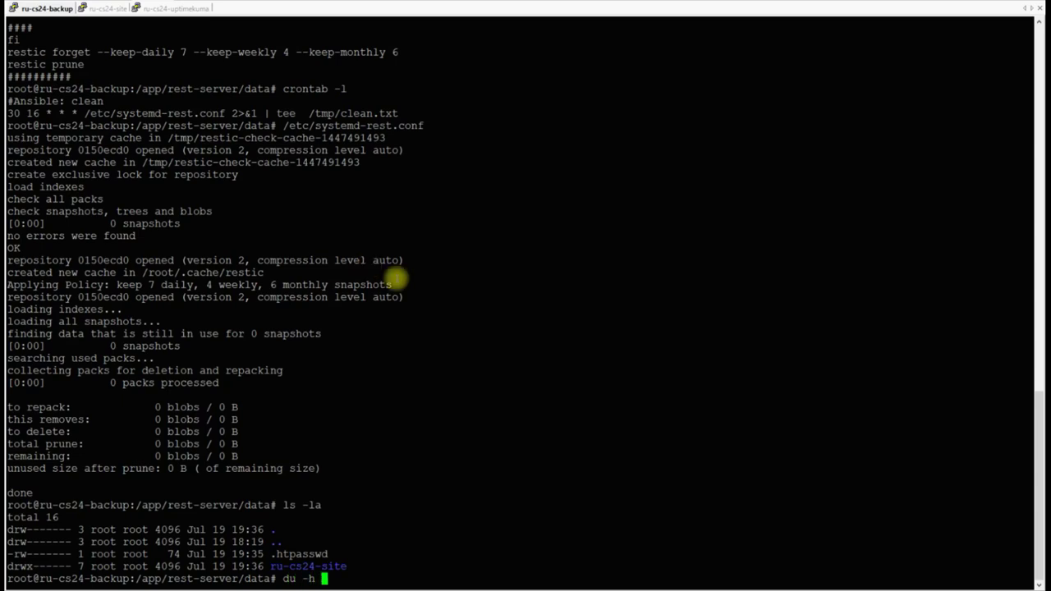
{"action": "double_click", "coordinate": [308, 567]}
{"action": "right_click", "coordinate": [343, 544]}
{"action": "key", "text": "Return"}
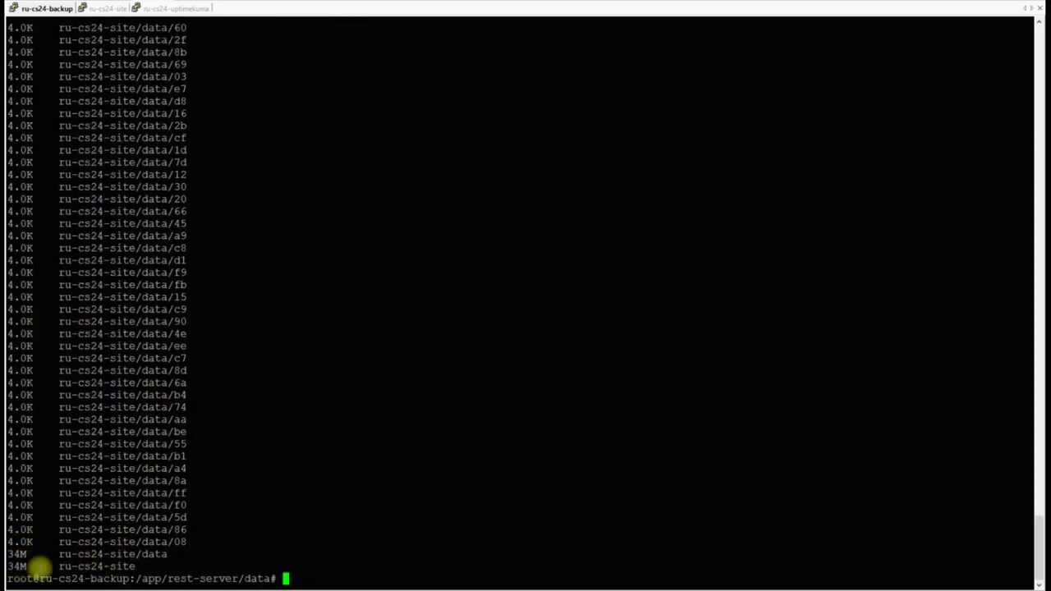
- Examine the subfolder sizes and the overall size of ru-cs24-site in the du output
{"action": "scroll", "coordinate": [164, 417], "scroll_direction": "up", "scroll_amount": 15}
{"action": "scroll", "coordinate": [164, 417], "scroll_direction": "up", "scroll_amount": 15}
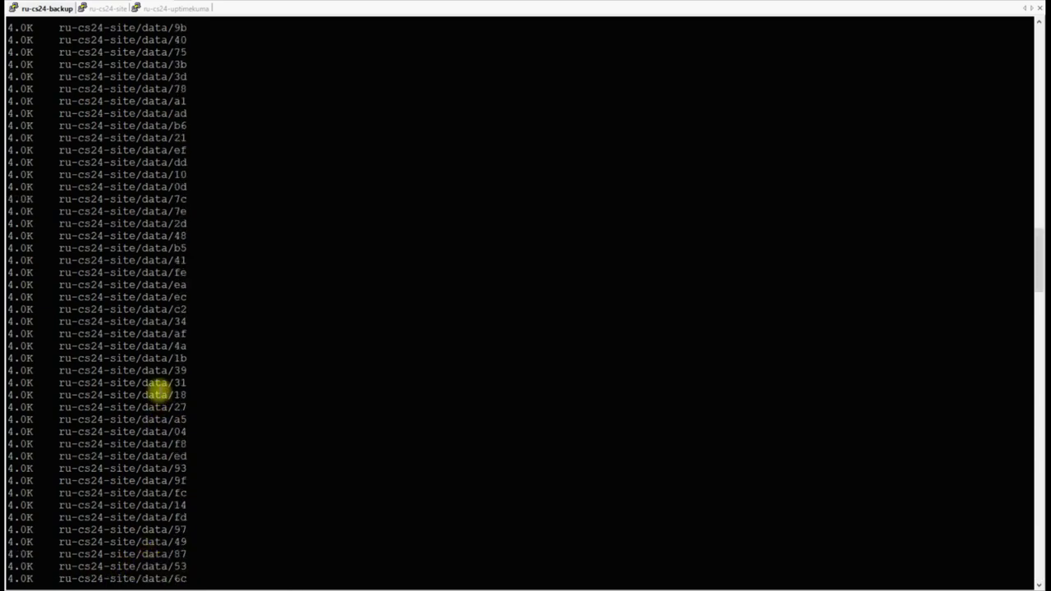
{"action": "scroll", "coordinate": [169, 347], "scroll_direction": "down", "scroll_amount": 20}
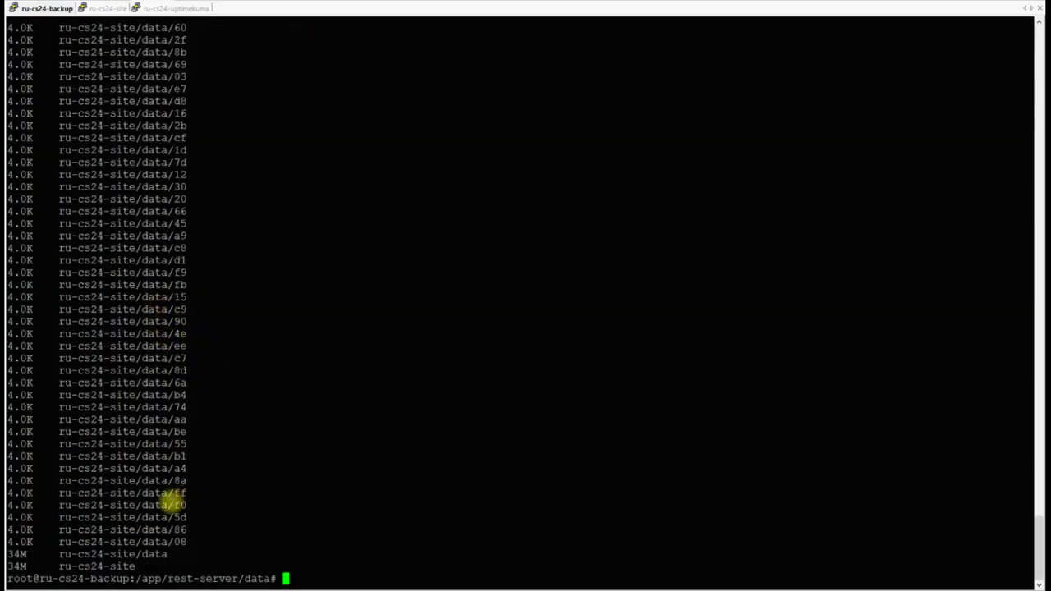
{"action": "scroll", "coordinate": [171, 499], "scroll_direction": "up", "scroll_amount": 10}
{"action": "scroll", "coordinate": [122, 309], "scroll_direction": "up", "scroll_amount": 15}
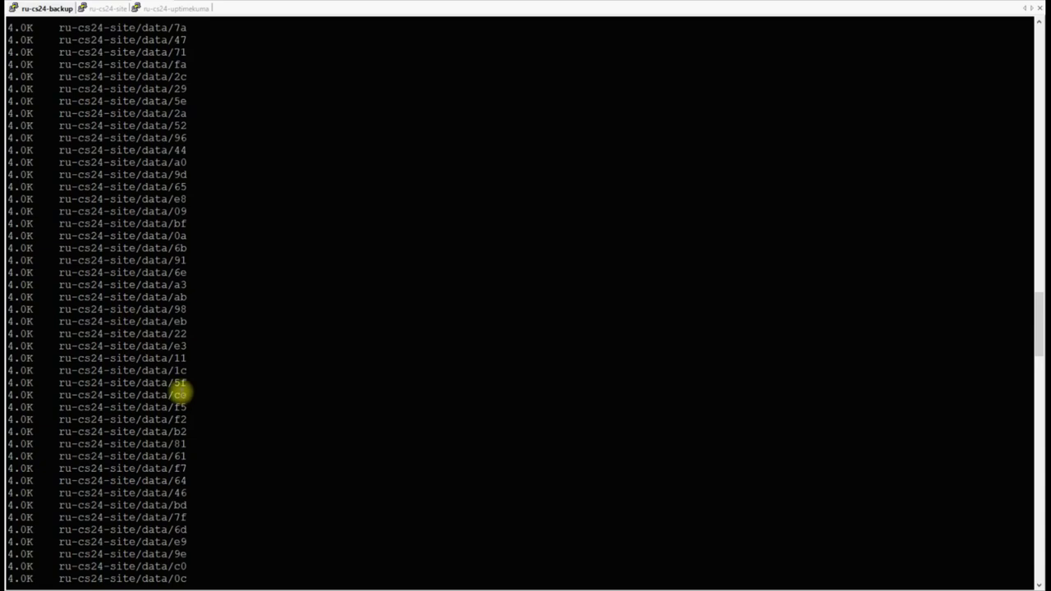
{"action": "scroll", "coordinate": [172, 353], "scroll_direction": "down", "scroll_amount": 20}
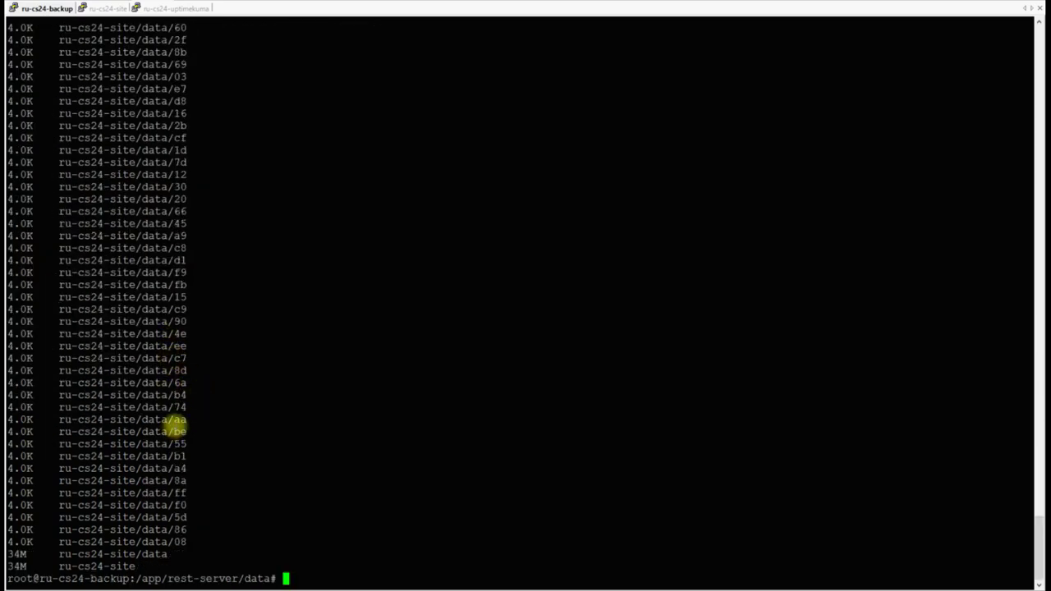
{"action": "type", "text": "du -h ru-cs24-site"}
{"action": "key", "text": "ctrl+u"}
- Duplicate the ru-cs24-site session while the start command runs, and check the server's disk usage with df -h
{"action": "left_click", "coordinate": [102, 9]}
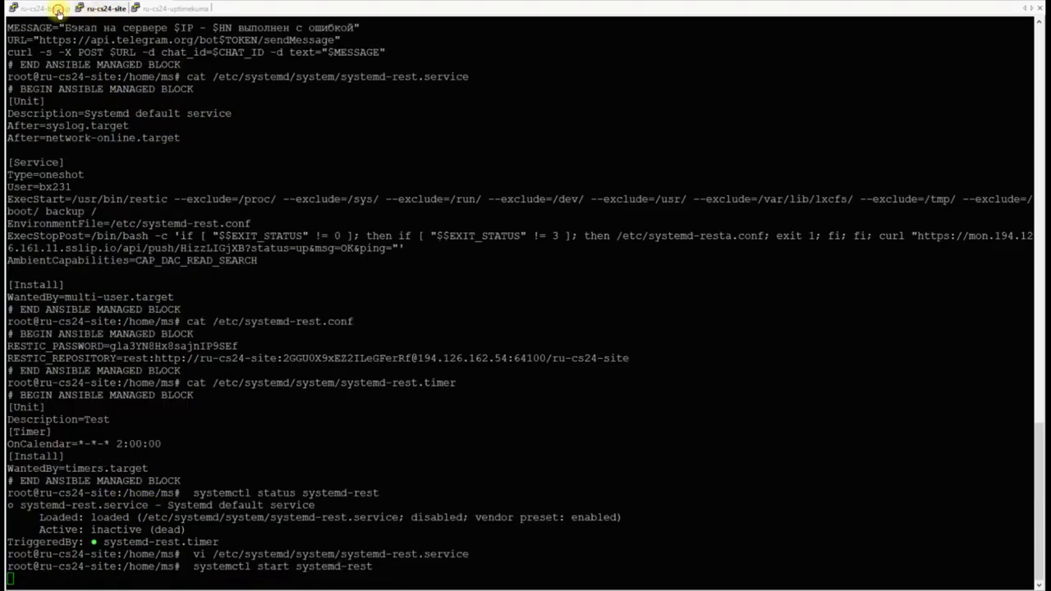
{"action": "left_click", "coordinate": [59, 12]}
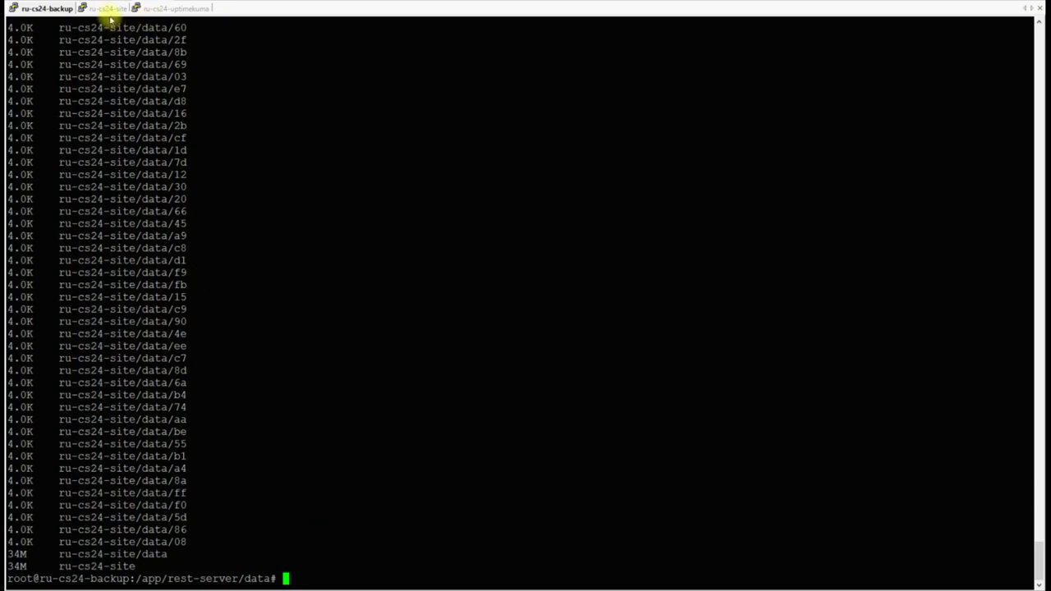
{"action": "left_click", "coordinate": [107, 10]}
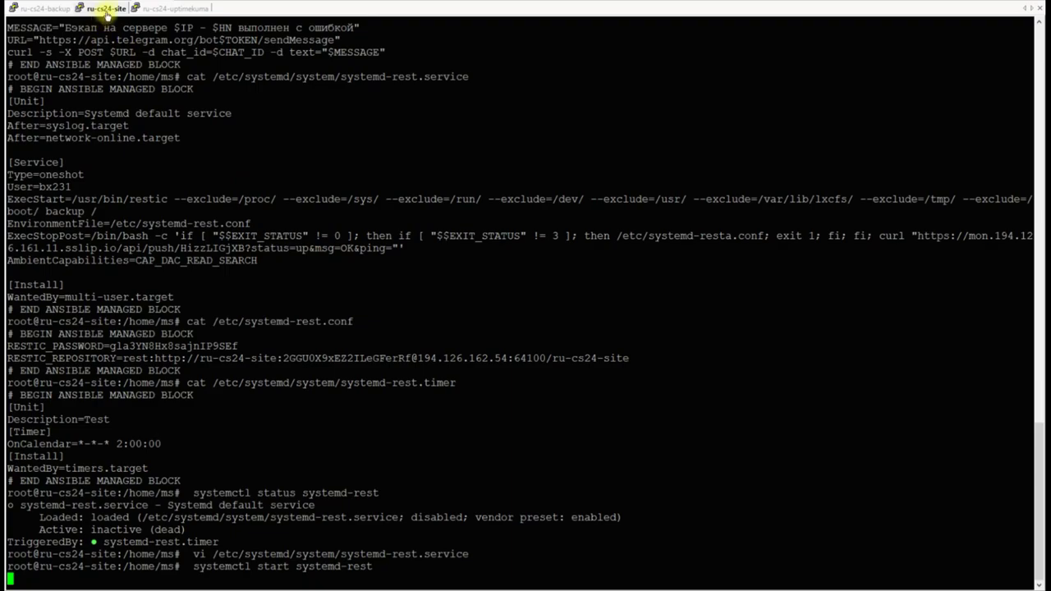
{"action": "right_click", "coordinate": [109, 6]}
{"action": "left_click", "coordinate": [193, 84]}
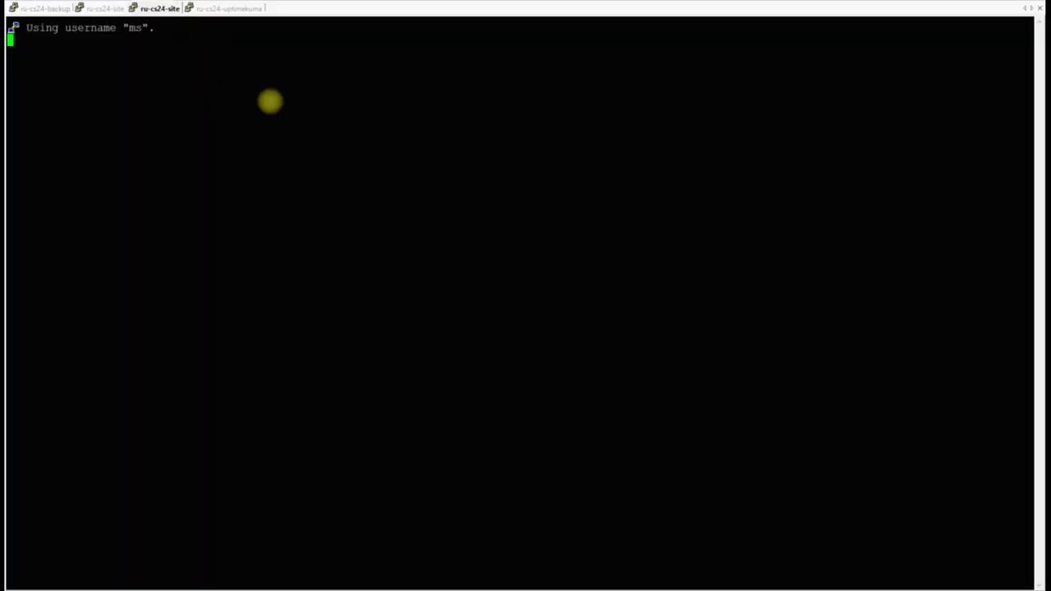
{"action": "type", "text": "df "}
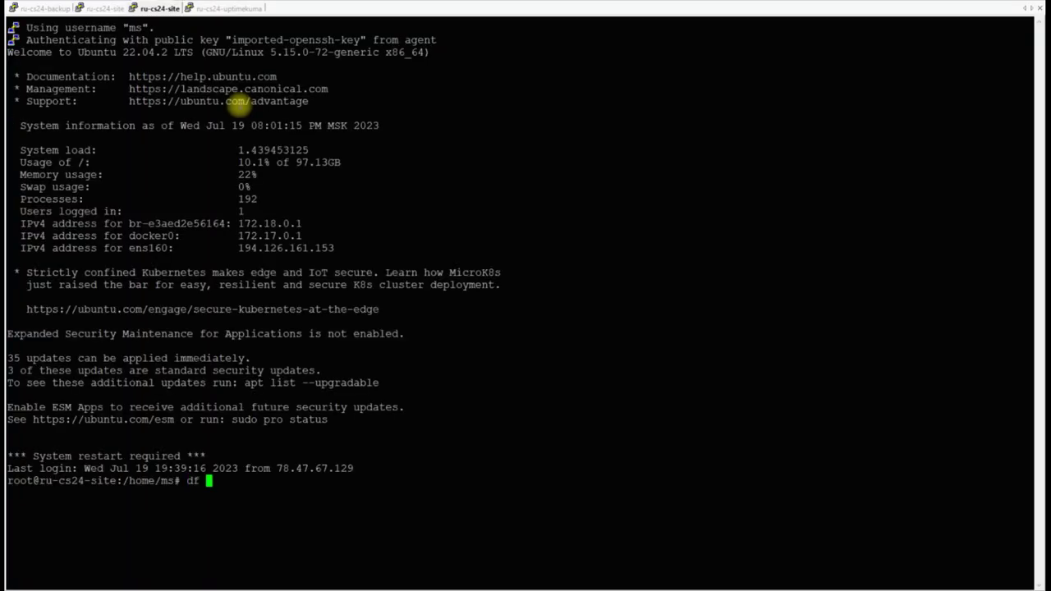
{"action": "type", "text": "-h"}
{"action": "key", "text": "Return"}
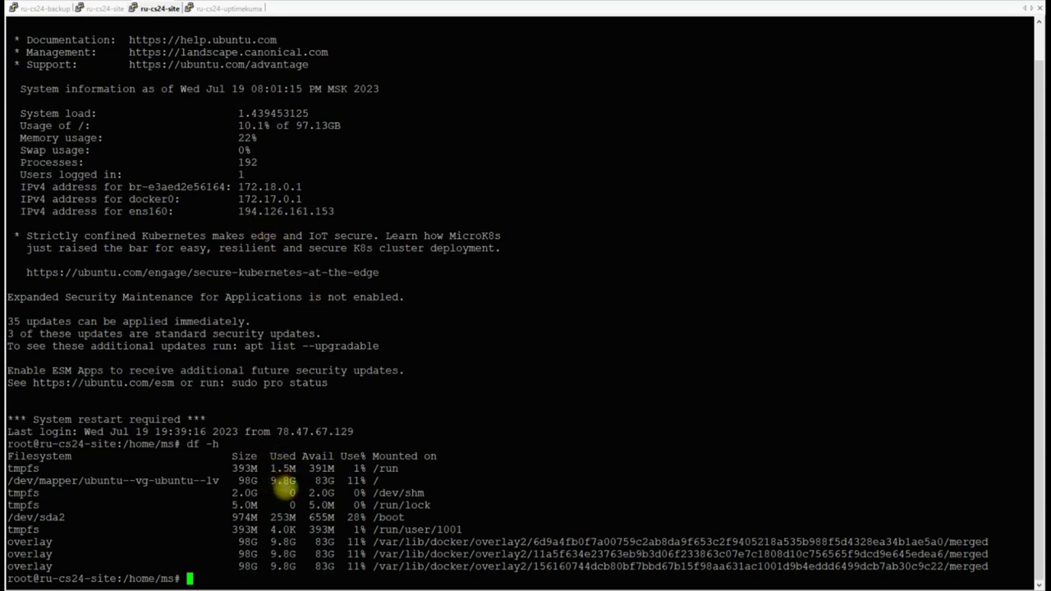
- List the home and root directories with ls -la, check the swap.img entry, and return to the session running the start command
{"action": "type", "text": "-la"}
{"action": "key", "text": "Return"}
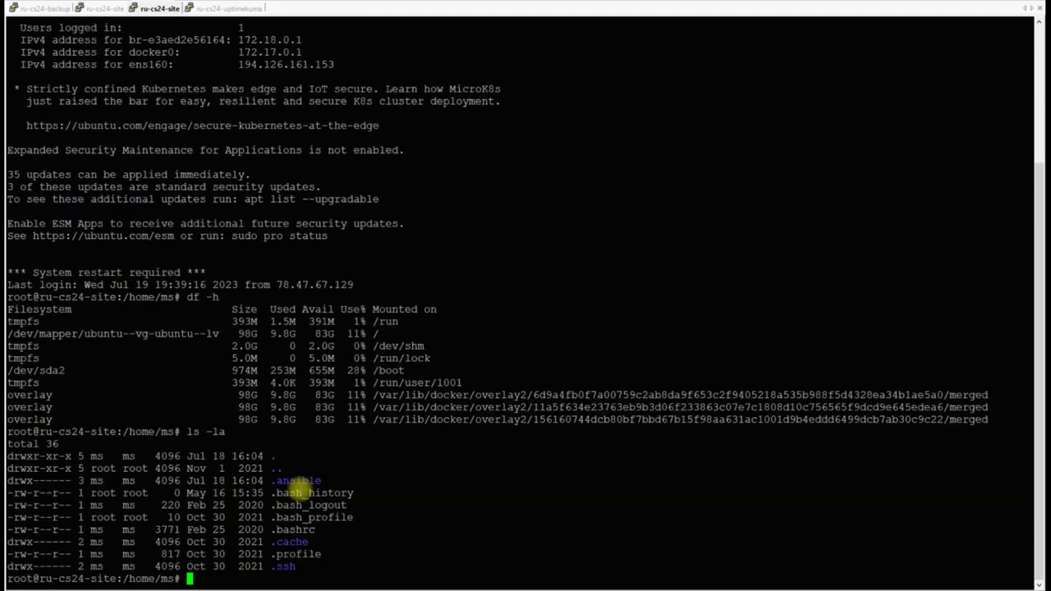
{"action": "type", "text": "cd /"}
{"action": "key", "text": "Return"}
{"action": "type", "text": "ls -la"}
{"action": "key", "text": "Return"}
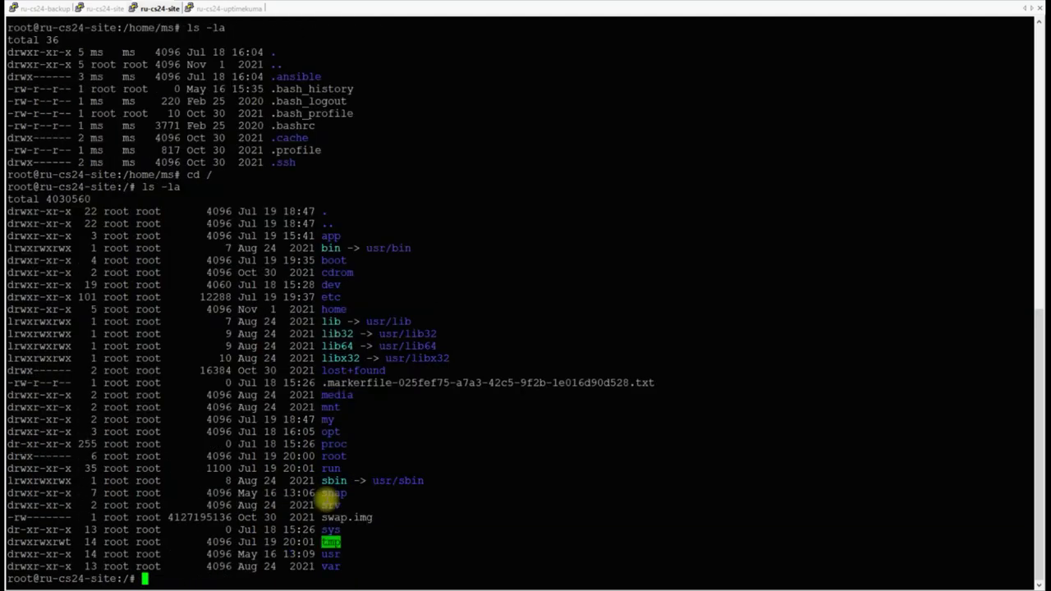
{"action": "double_click", "coordinate": [352, 518]}
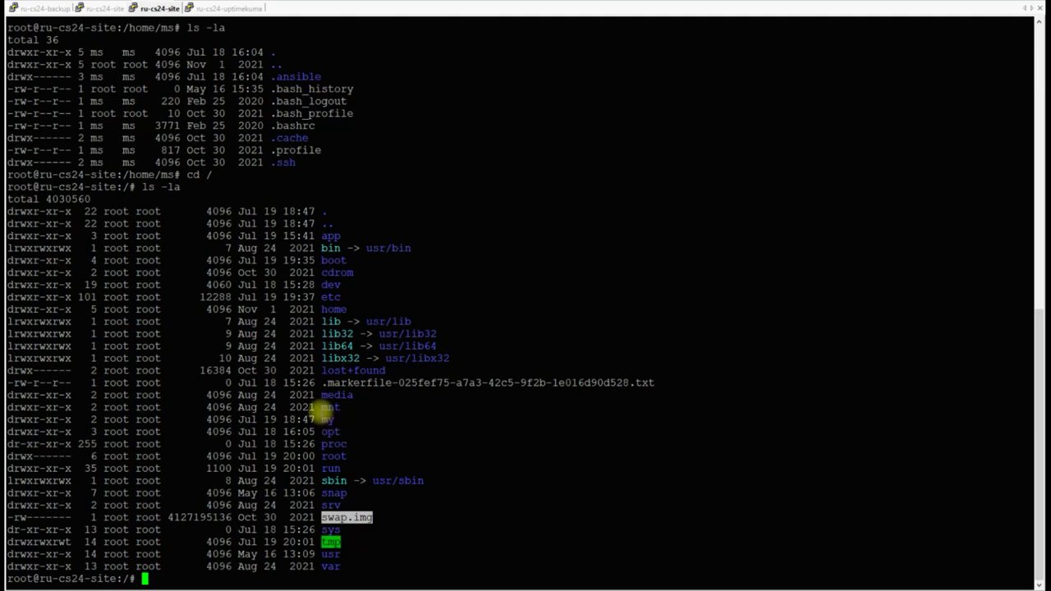
{"action": "left_click", "coordinate": [105, 8]}
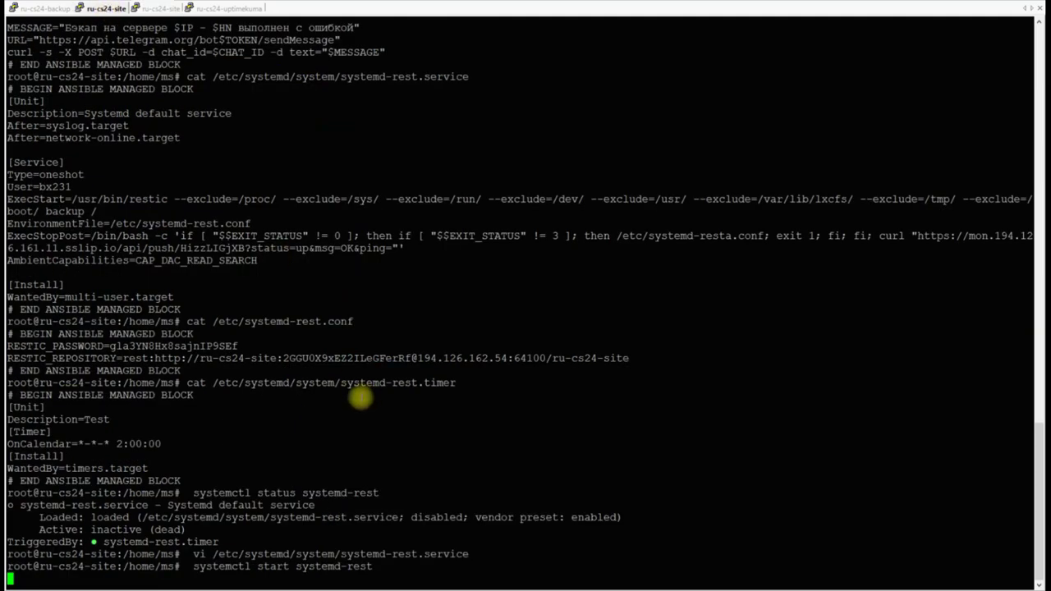
- Interrupt the running start command and open /etc/systemd/system/systemd-rest.service in vi
{"action": "key", "text": "ctrl+c"}
{"action": "key", "text": "Up"}
{"action": "key", "text": "Up"}
{"action": "key", "text": "Up"}
{"action": "key", "text": "Up"}
{"action": "key", "text": "BackSpace"}
{"action": "key", "text": "BackSpace"}
{"action": "key", "text": "BackSpace"}
{"action": "key", "text": "BackSpace"}
{"action": "key", "text": "BackSpace"}
{"action": "key", "text": "BackSpace"}
{"action": "key", "text": "BackSpace"}
{"action": "key", "text": "BackSpace"}
{"action": "key", "text": "BackSpace"}
{"action": "key", "text": "BackSpace"}
{"action": "key", "text": "BackSpace"}
{"action": "key", "text": "BackSpace"}
{"action": "key", "text": "BackSpace"}
{"action": "key", "text": "BackSpace"}
{"action": "key", "text": "BackSpace"}
{"action": "key", "text": "BackSpace"}
{"action": "key", "text": "BackSpace"}
{"action": "key", "text": "BackSpace"}
{"action": "type", "text": "systemd-rest.service"}
{"action": "key", "text": "Up"}
{"action": "key", "text": "Up"}
{"action": "key", "text": "Up"}
{"action": "key", "text": "Down"}
{"action": "key", "text": "Down"}
{"action": "key", "text": "Down"}
{"action": "left_click_drag", "start_coordinate": [188, 542], "coordinate": [459, 546]}
{"action": "right_click", "coordinate": [464, 544]}
{"action": "key", "text": "Return"}
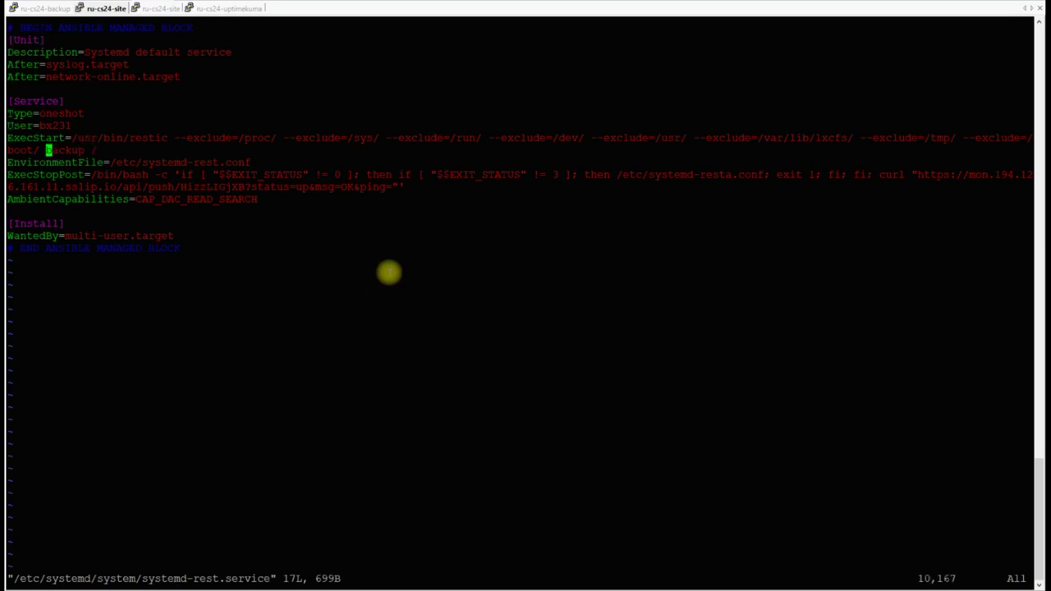
- Add --exclude=/swap.img before backup in the ExecStart line, copying the file name from the root listing, and save the service file
{"action": "key", "text": "i"}
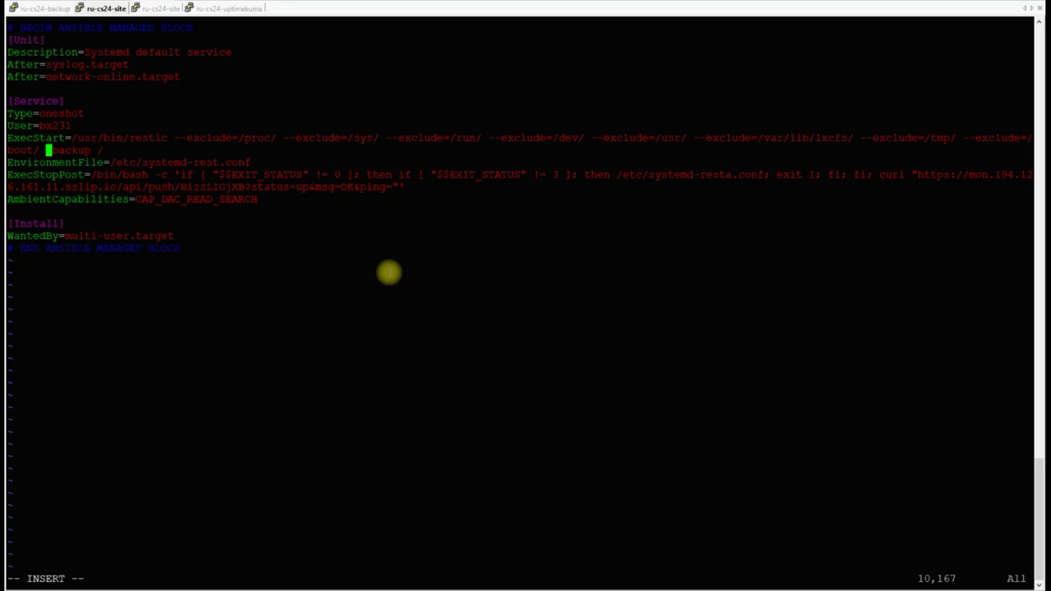
{"action": "left_click_drag", "start_coordinate": [694, 138], "coordinate": [751, 138]}
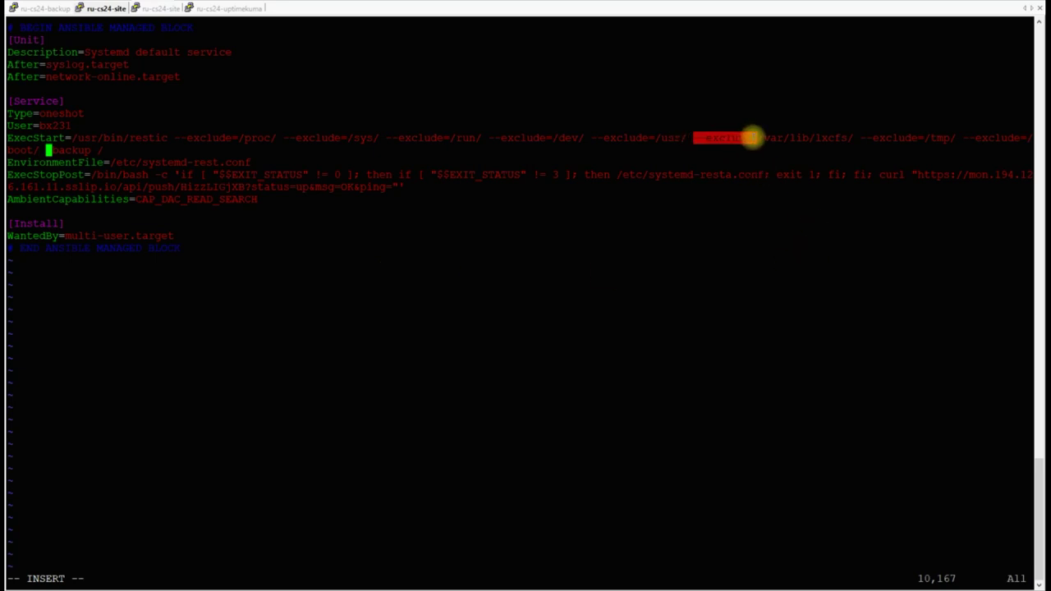
{"action": "left_click", "coordinate": [160, 8]}
{"action": "triple_click", "coordinate": [343, 517]}
{"action": "double_click", "coordinate": [345, 517]}
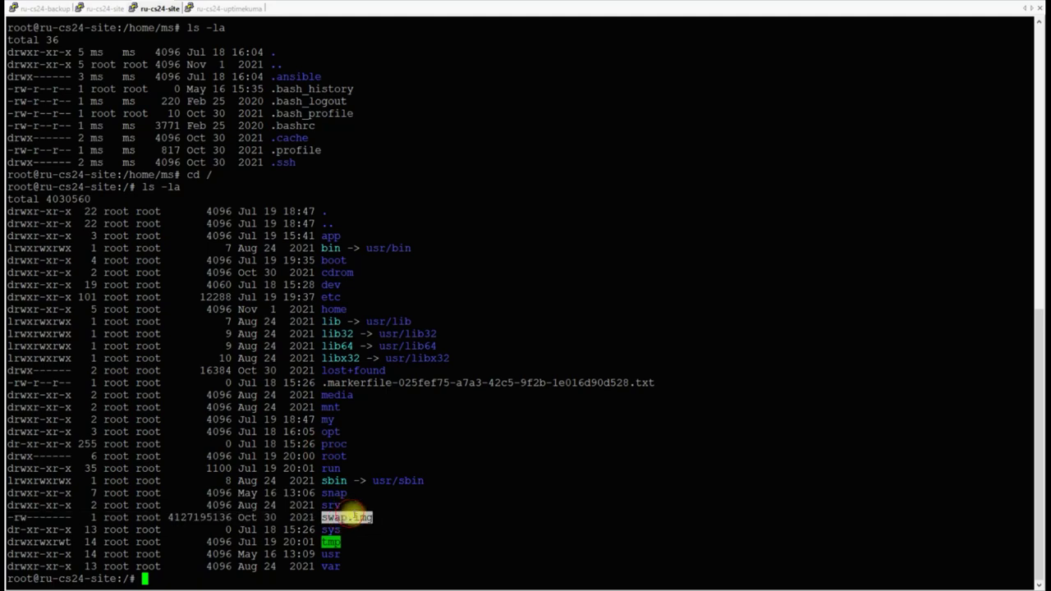
{"action": "left_click", "coordinate": [121, 8]}
{"action": "right_click", "coordinate": [393, 154]}
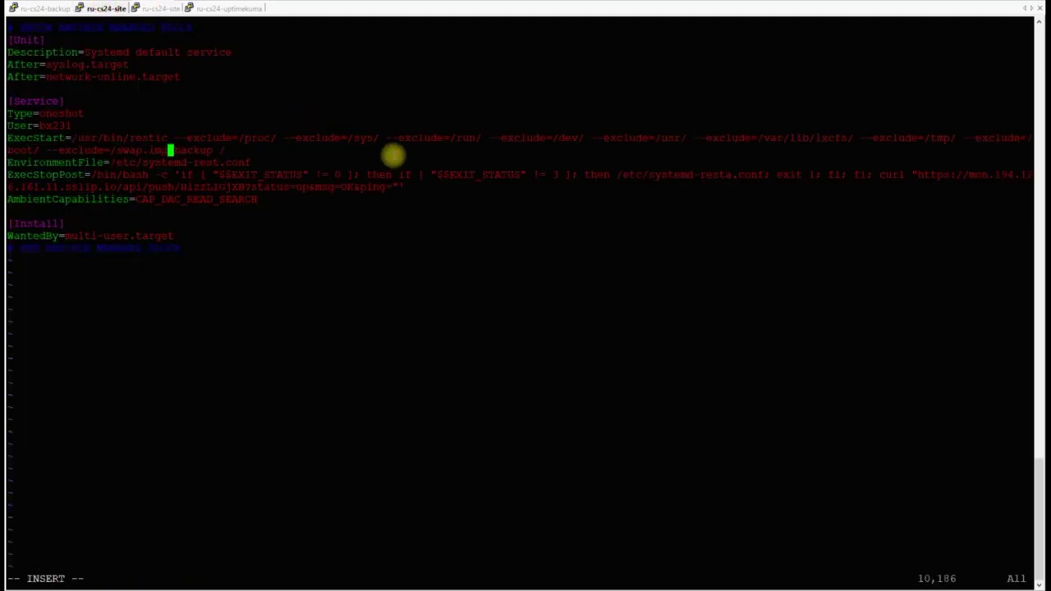
{"action": "left_click", "coordinate": [161, 8]}
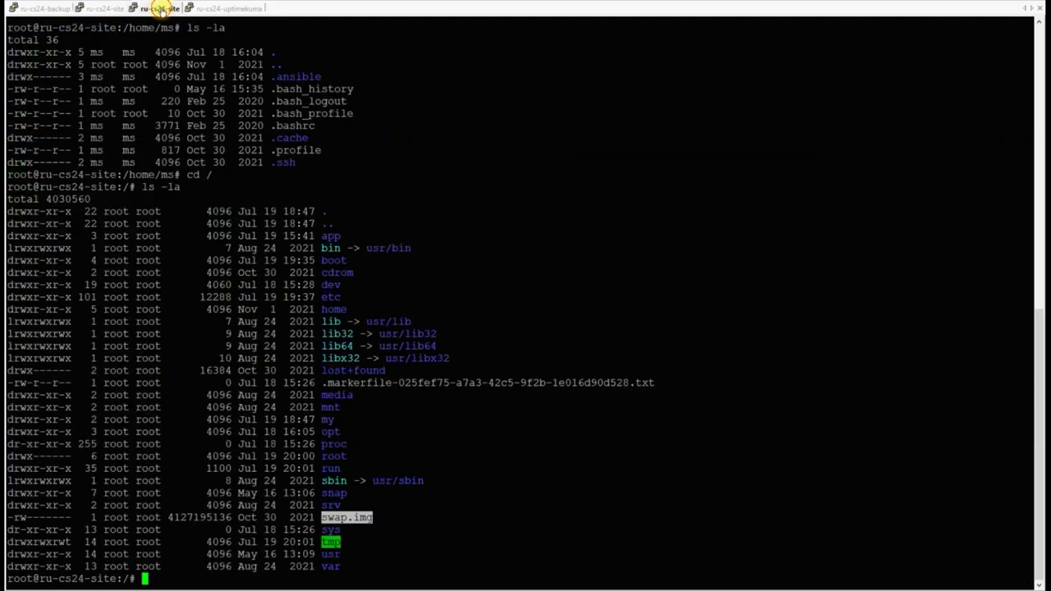
{"action": "left_click", "coordinate": [99, 8]}
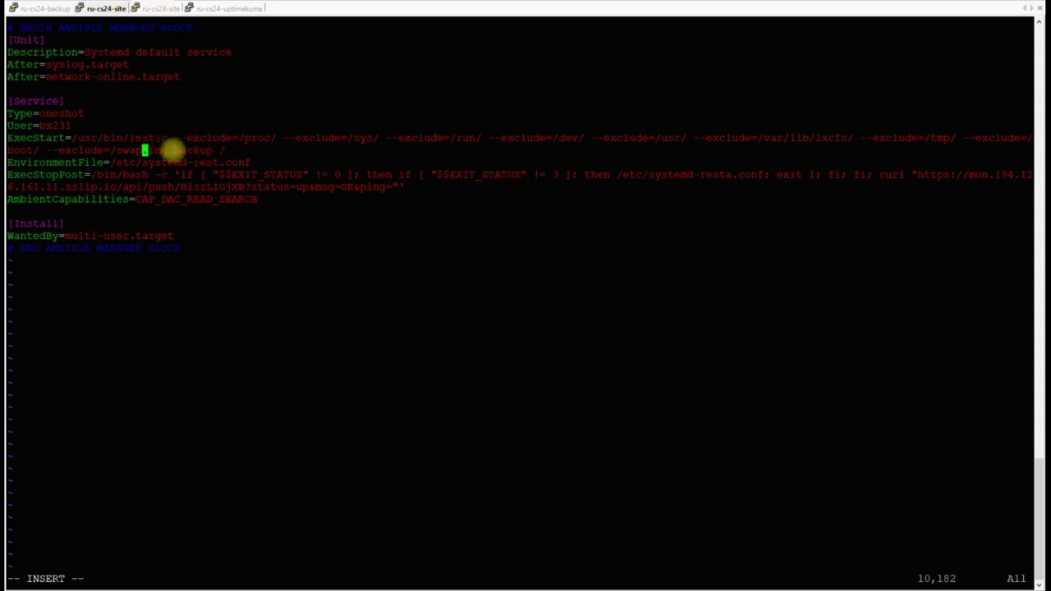
{"action": "left_click", "coordinate": [158, 150]}
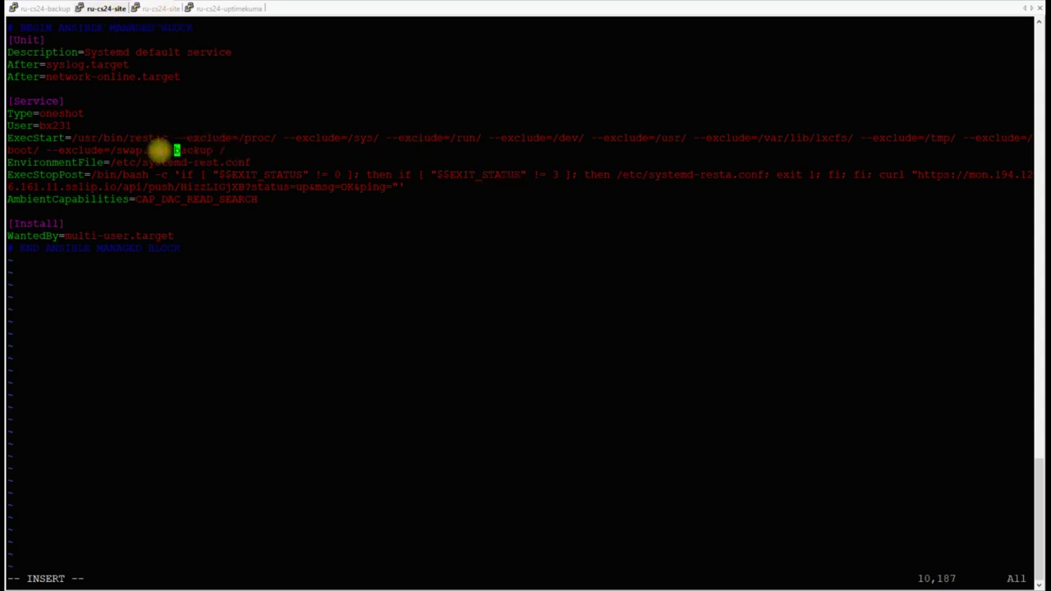
{"action": "key", "text": "Left"}
{"action": "key", "text": "Left"}
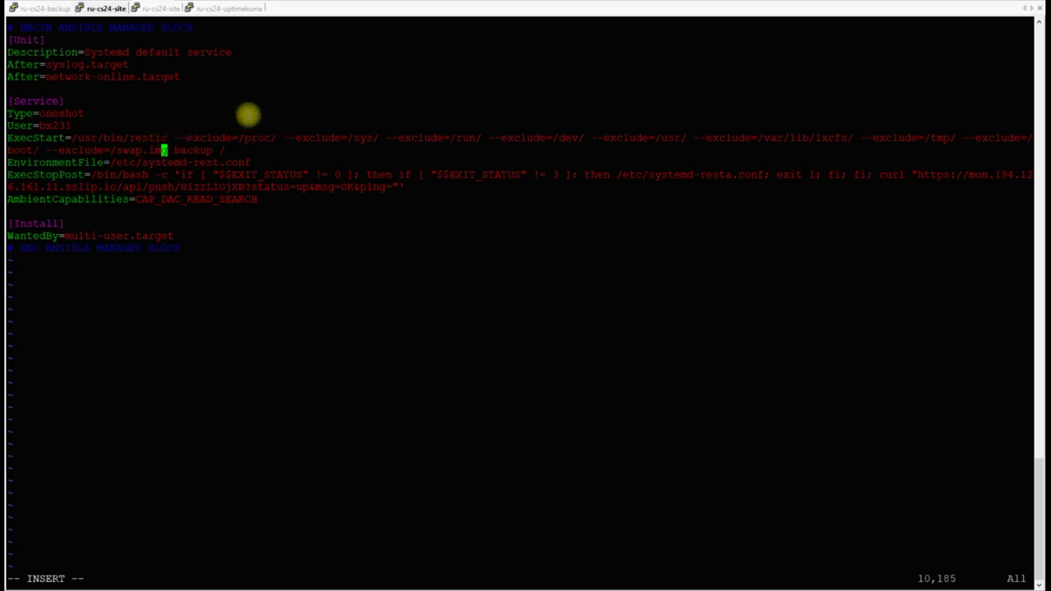
{"action": "key", "text": "Return"}
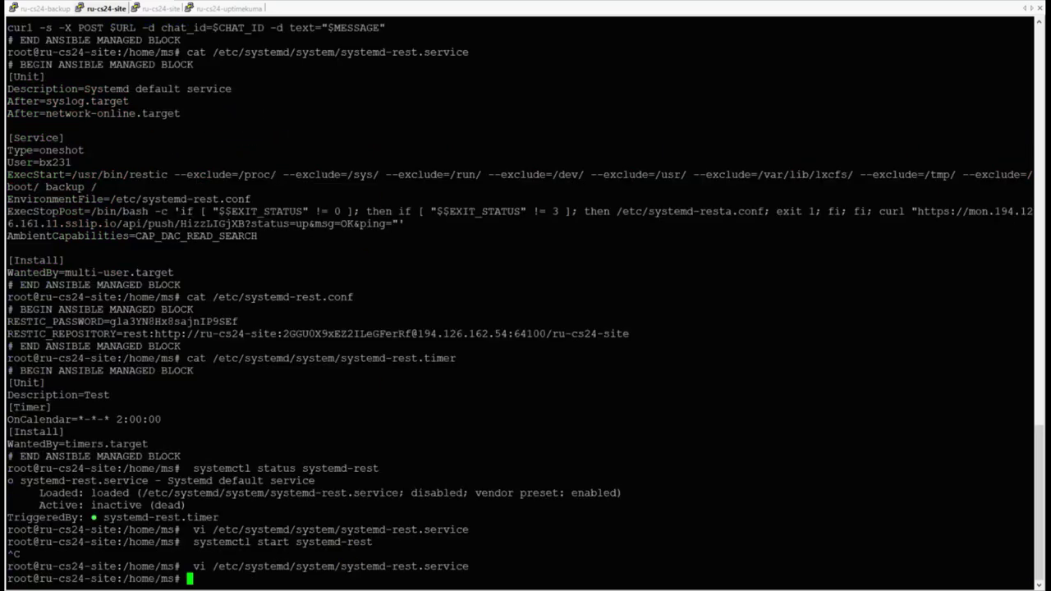
- Copy systemctl daemon-reload from the notes and run it in the ru-cs24-site session
{"action": "key", "text": "alt+Tab"}
{"action": "left_click_drag", "start_coordinate": [505, 384], "coordinate": [383, 384]}
{"action": "key", "text": "ctrl+c"}
{"action": "left_click", "coordinate": [319, 363]}
{"action": "right_click", "coordinate": [325, 373]}
{"action": "key", "text": "Return"}
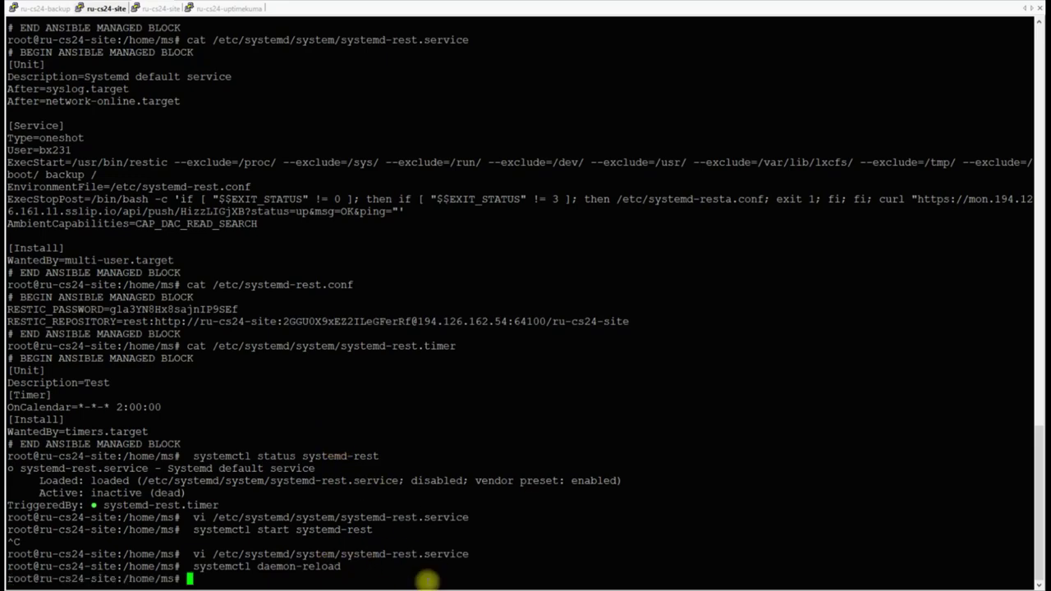
- Copy systemctl start systemd-rest from the notes and run it to start the backup with the edited service
{"action": "key", "text": "alt+Tab"}
{"action": "left_click", "coordinate": [485, 317]}
{"action": "left_click_drag", "start_coordinate": [536, 258], "coordinate": [365, 256]}
{"action": "key", "text": "ctrl+c"}
{"action": "left_click", "coordinate": [275, 249]}
{"action": "right_click", "coordinate": [281, 252]}
{"action": "key", "text": "Return"}
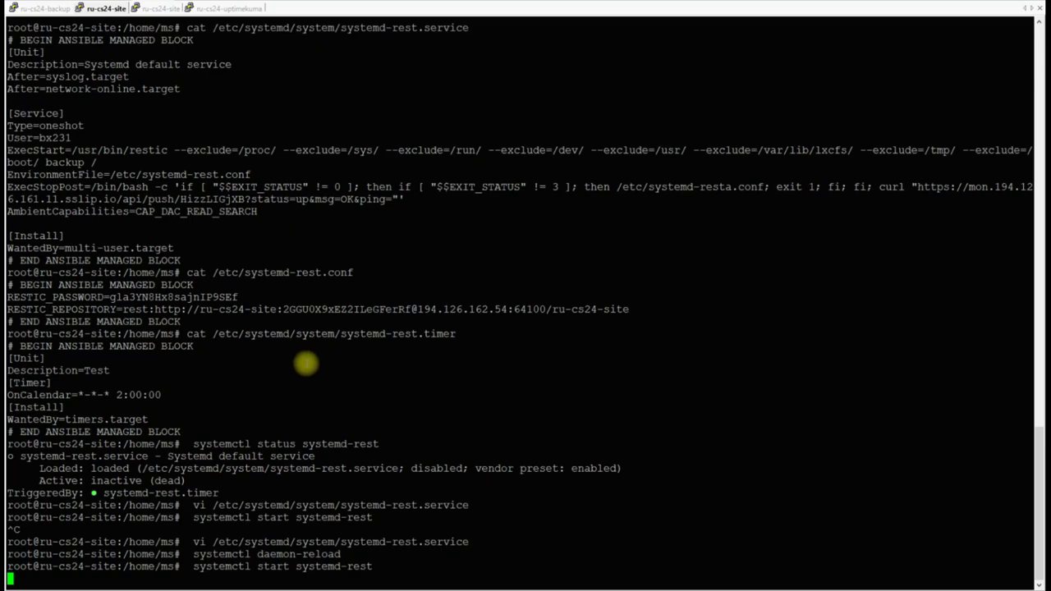
- Rerun du -h ru-cs24-site in the ru-cs24-backup session while the backup runs, and return to the session running it
{"action": "left_click", "coordinate": [158, 9]}
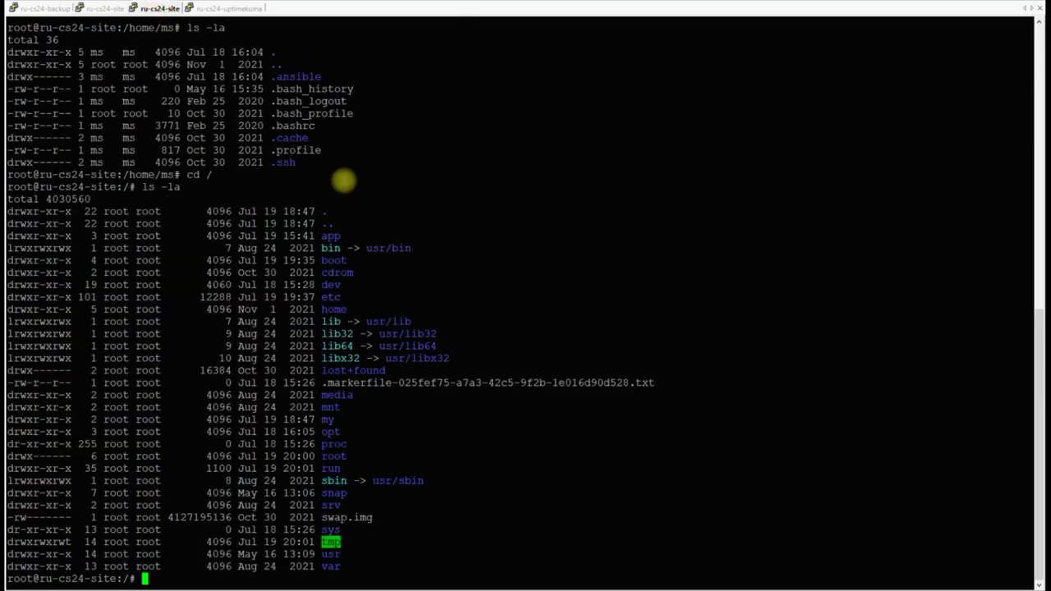
{"action": "left_click", "coordinate": [50, 8]}
{"action": "key", "text": "Up"}
{"action": "key", "text": "Down"}
{"action": "key", "text": "Up"}
{"action": "key", "text": "Down"}
{"action": "key", "text": "Up"}
{"action": "key", "text": "Return"}
{"action": "left_click", "coordinate": [109, 8]}
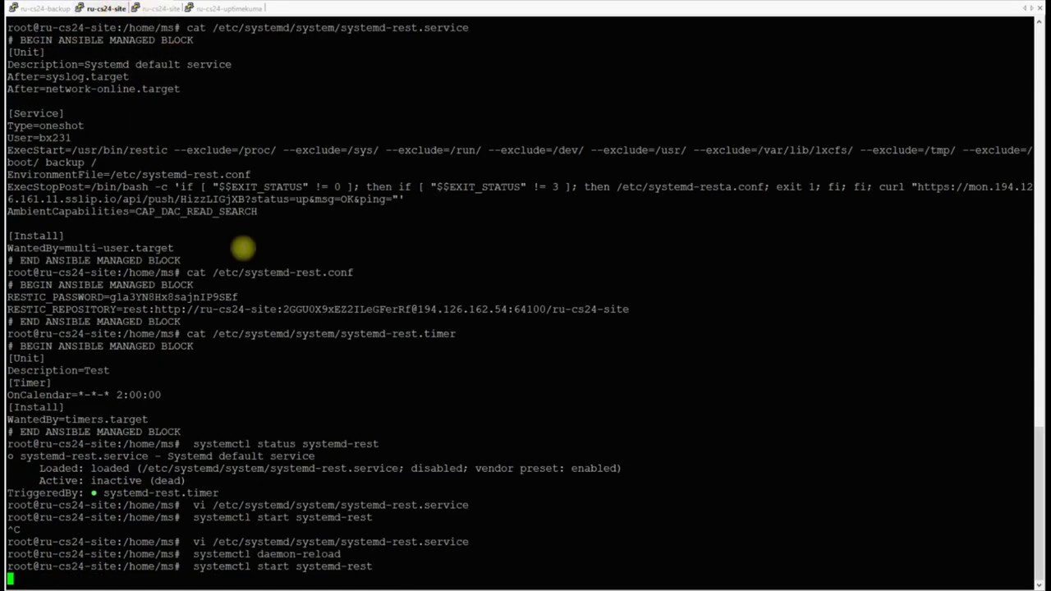
- Check disk usage with df -h in the duplicated ru-cs24-site session and return to the session running the backup
{"action": "left_click", "coordinate": [161, 8]}
{"action": "type", "text": "df -h"}
{"action": "key", "text": "Return"}
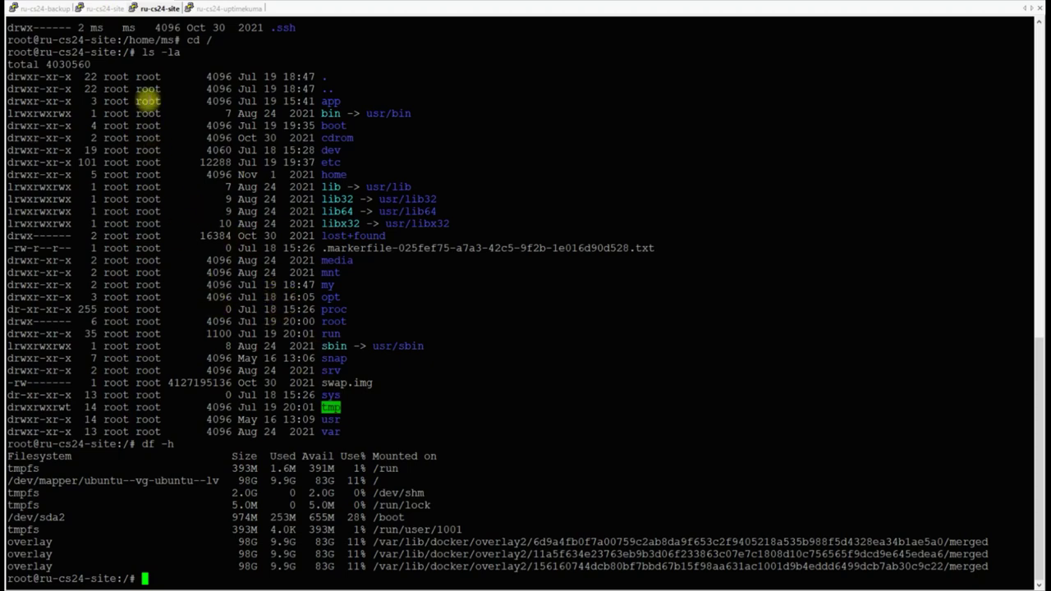
{"action": "left_click", "coordinate": [104, 8]}
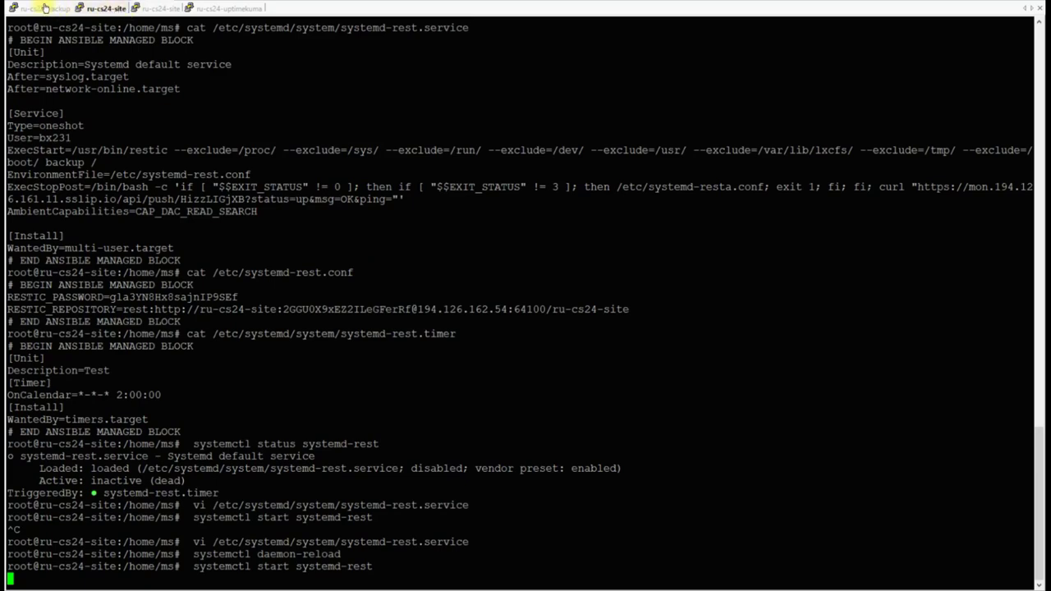
- Once the start command ends, measure the repository with du -h ru-cs24-site in the ru-cs24-backup session
{"action": "left_click", "coordinate": [140, 9]}
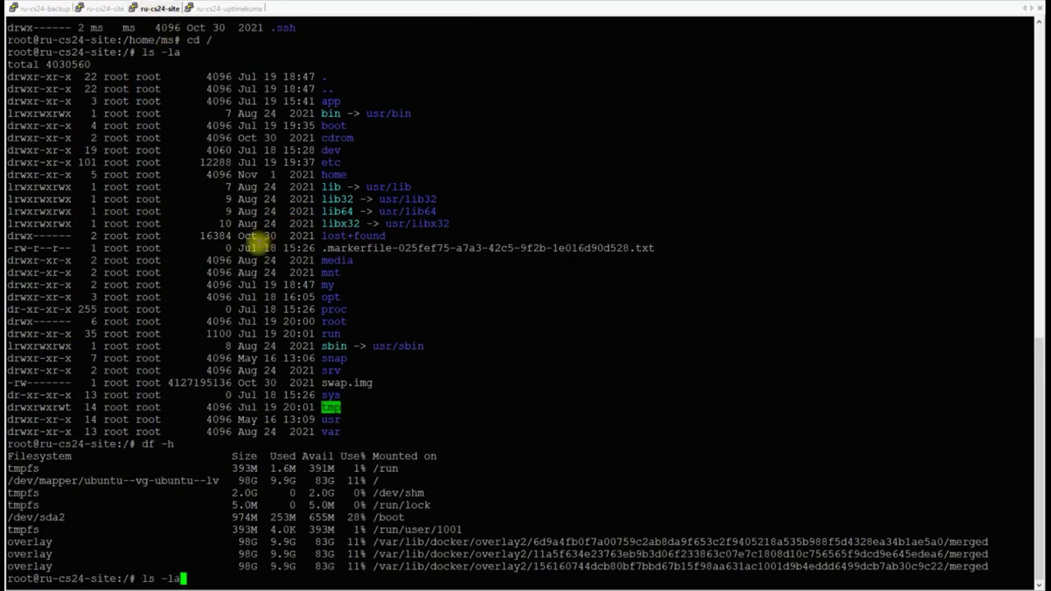
{"action": "left_click", "coordinate": [35, 9]}
{"action": "key", "text": "ctrl+u"}
{"action": "left_click", "coordinate": [107, 9]}
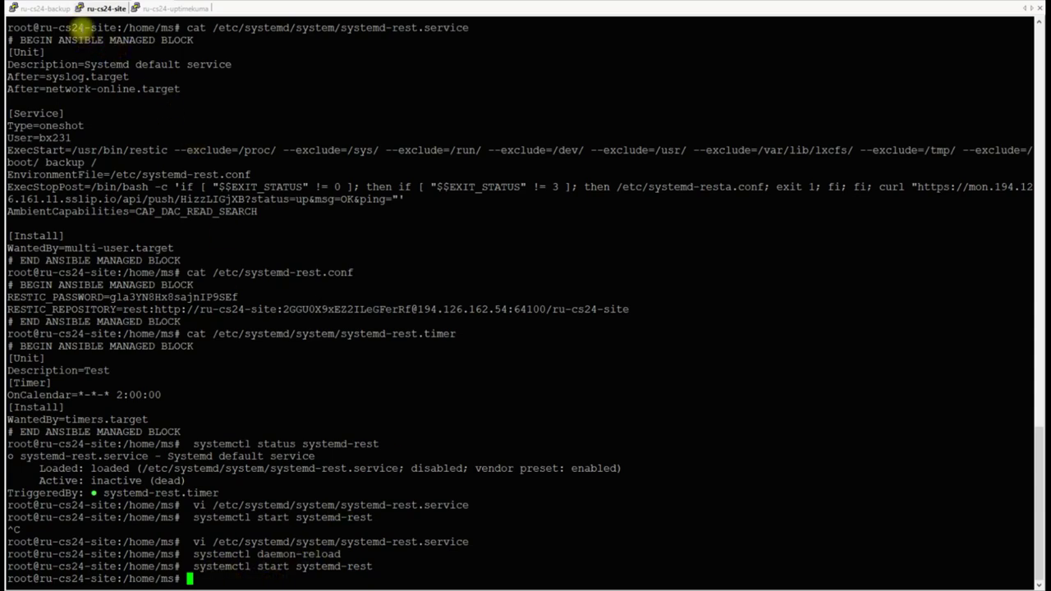
{"action": "left_click", "coordinate": [54, 9]}
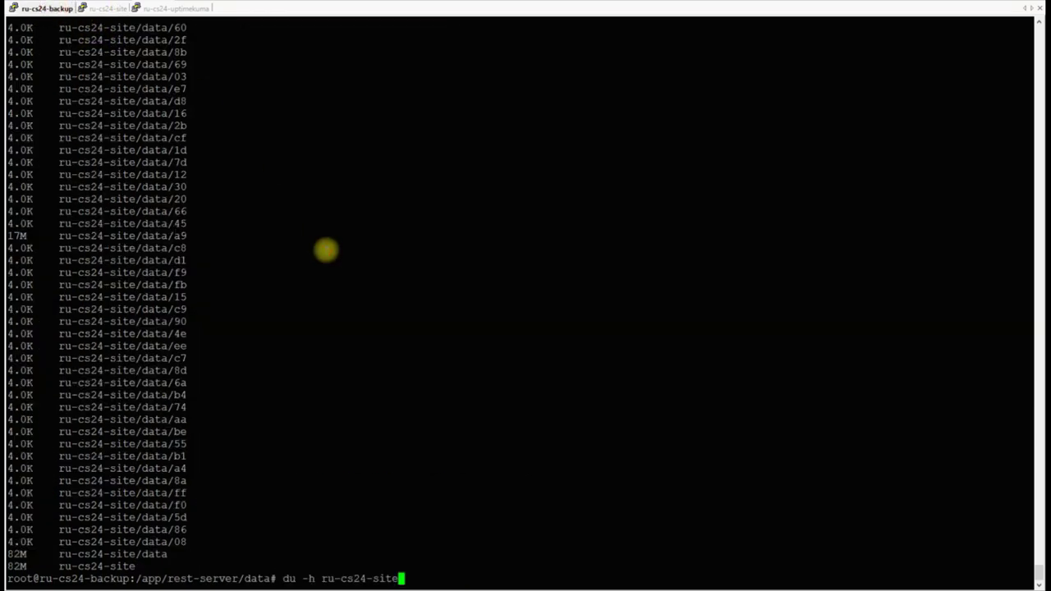
{"action": "key", "text": "Return"}
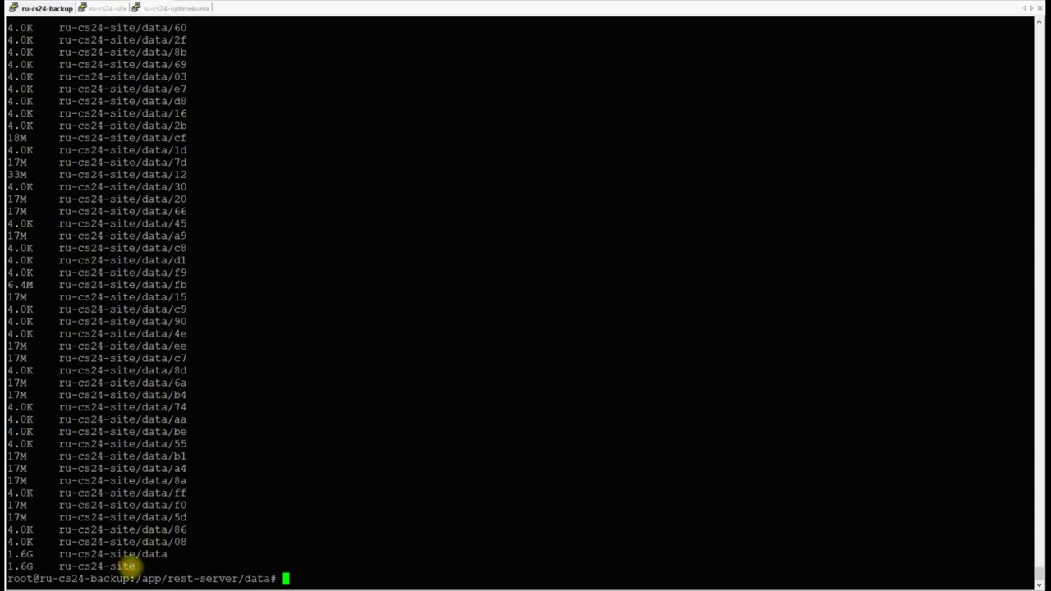
- In the ru-cs24-site session, check disk usage with df -h and show the service log with journalctl -u systemd-rest
{"action": "left_click", "coordinate": [121, 8]}
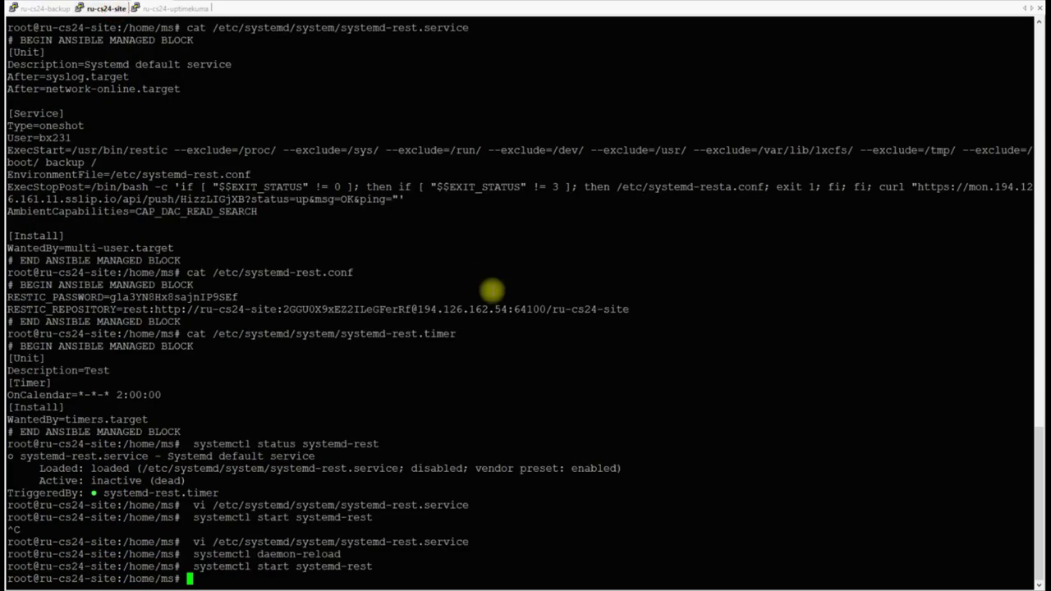
{"action": "key", "text": "Return"}
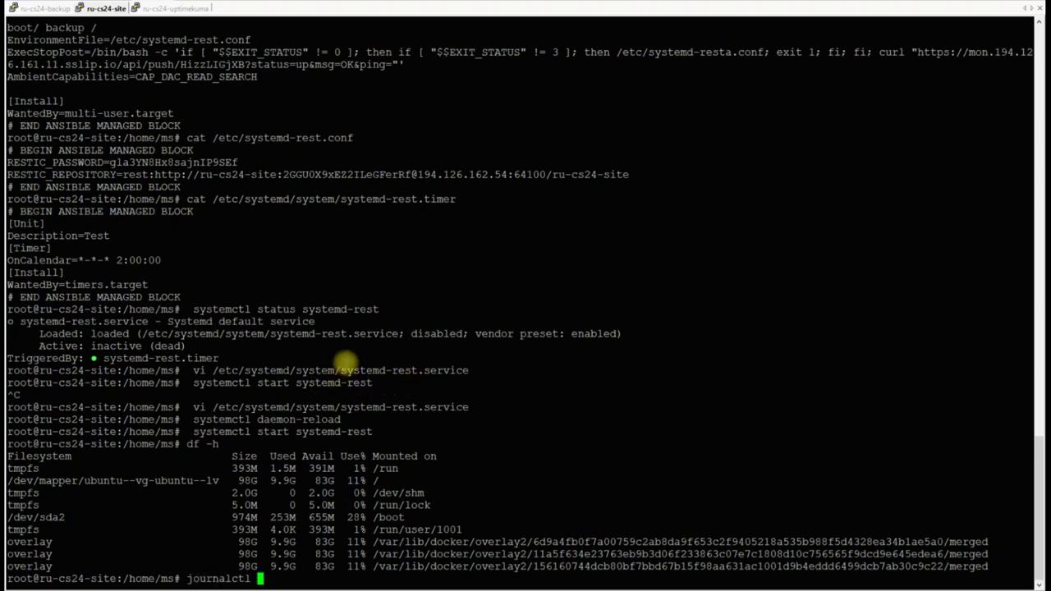
{"action": "type", "text": "u"}
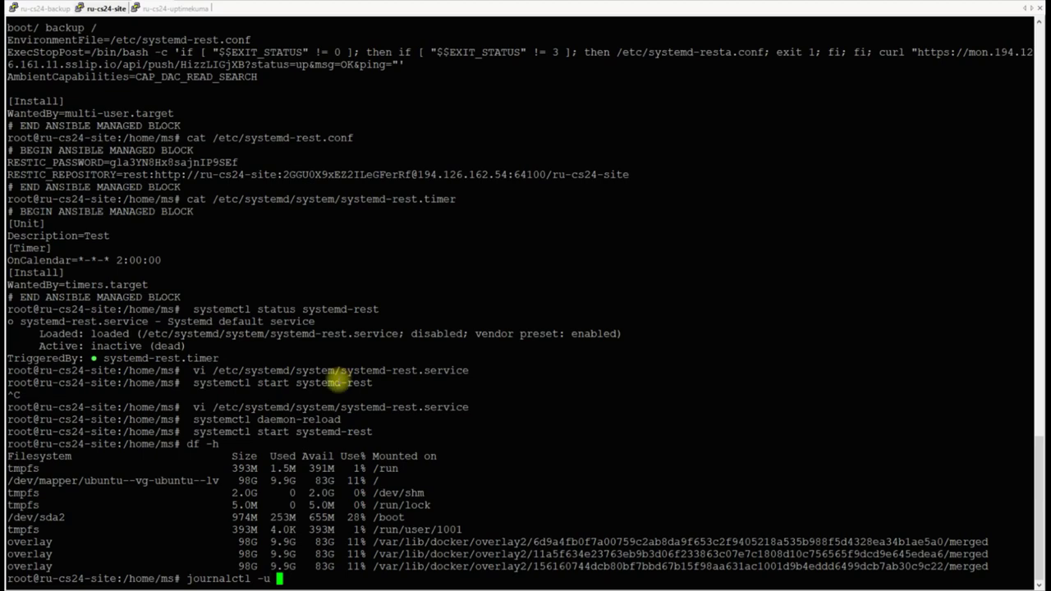
{"action": "double_click", "coordinate": [320, 432]}
{"action": "right_click", "coordinate": [324, 433]}
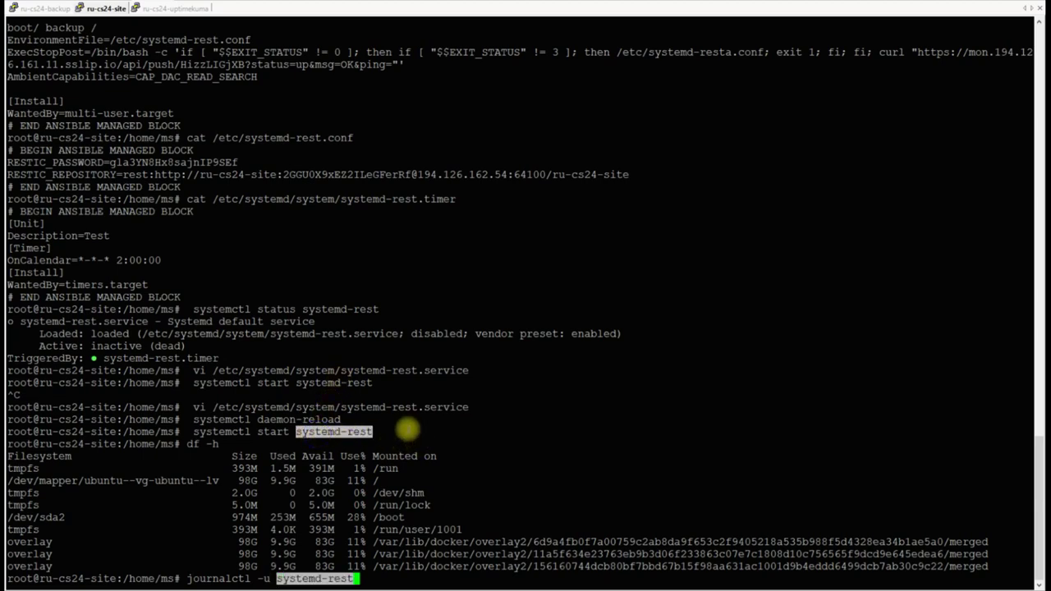
{"action": "key", "text": "Return"}
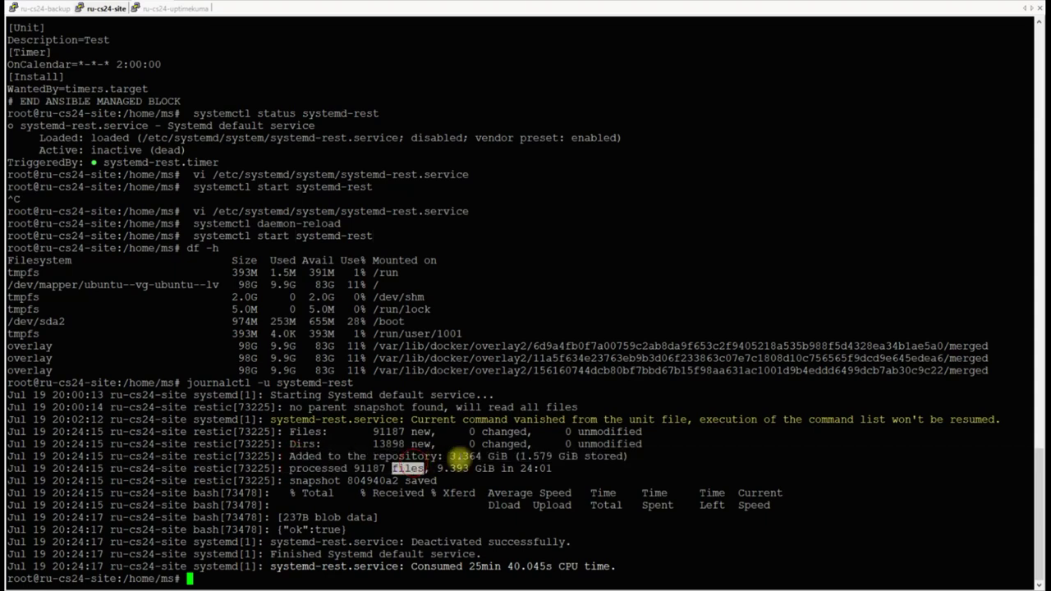
- Examine the log for the size added to the repository, processed files, saved snapshot and notification response
{"action": "double_click", "coordinate": [465, 457]}
{"action": "left_click", "coordinate": [504, 458]}
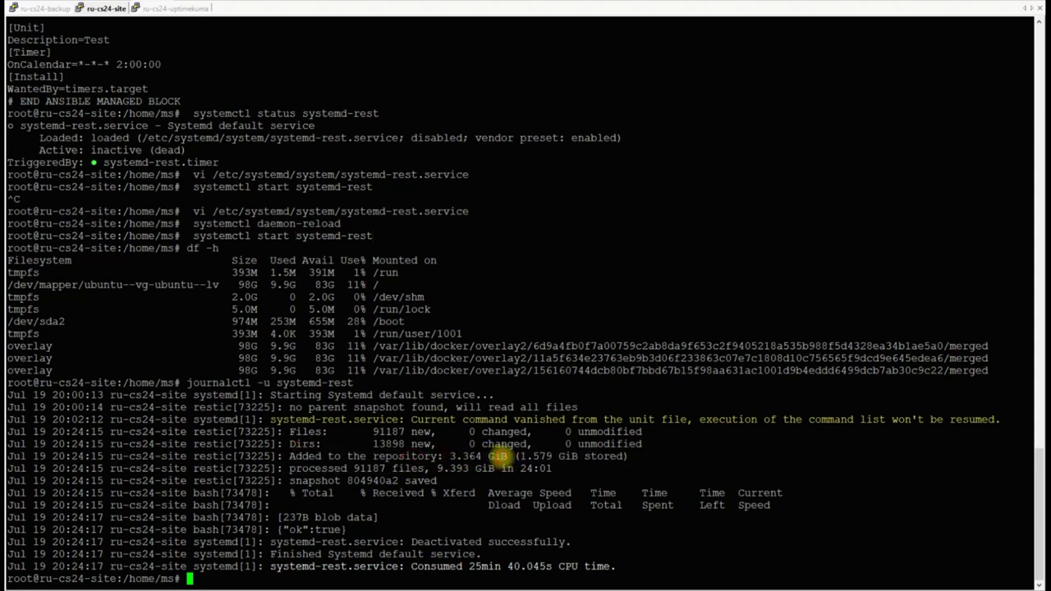
{"action": "double_click", "coordinate": [533, 456]}
{"action": "triple_click", "coordinate": [418, 468]}
{"action": "left_click", "coordinate": [357, 468]}
{"action": "left_click_drag", "start_coordinate": [359, 468], "coordinate": [418, 465]}
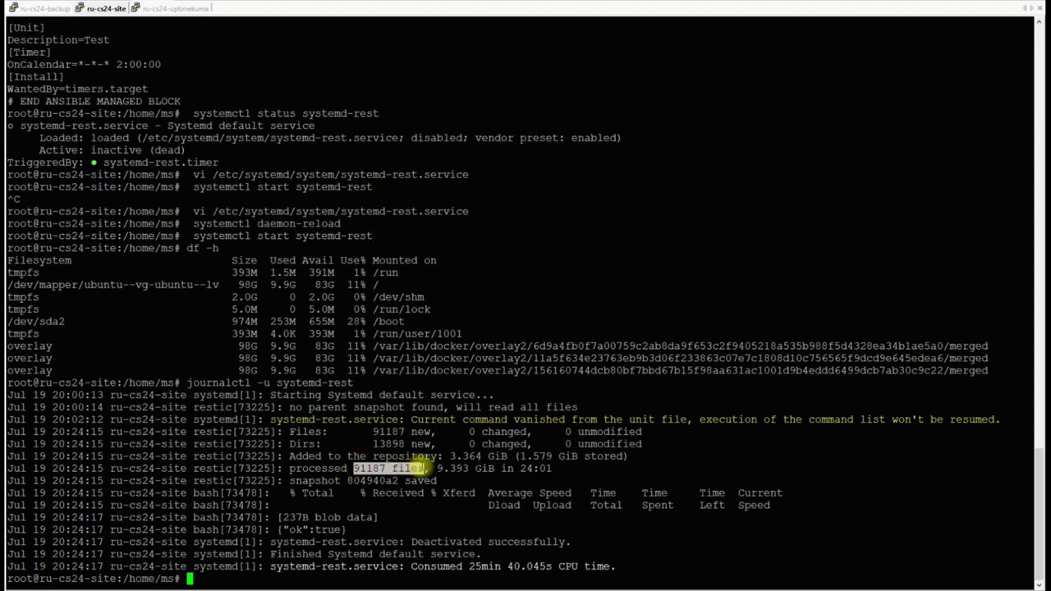
{"action": "left_click", "coordinate": [419, 467]}
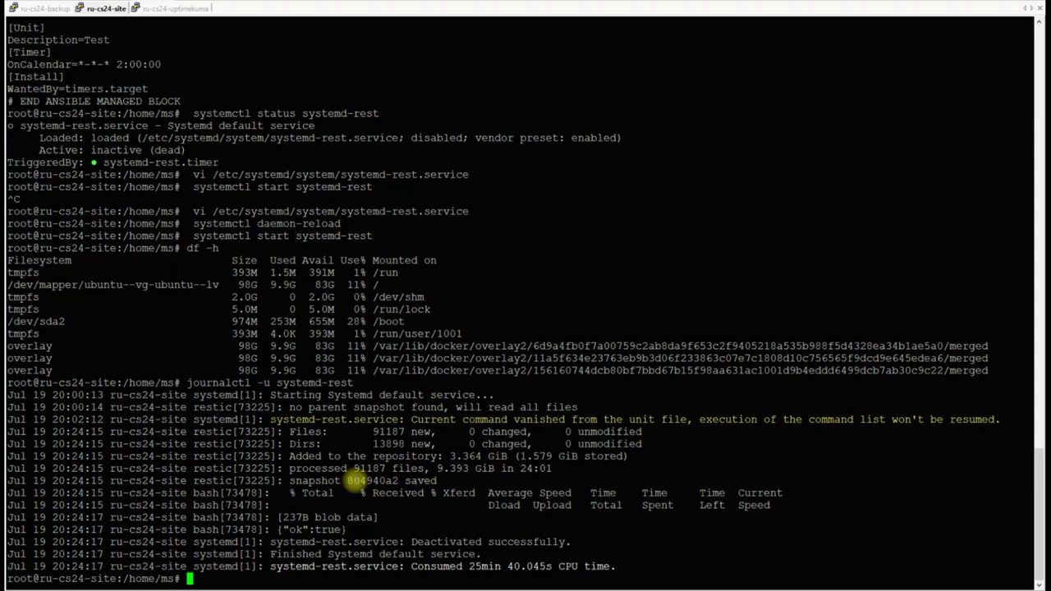
{"action": "left_click_drag", "start_coordinate": [283, 481], "coordinate": [417, 479]}
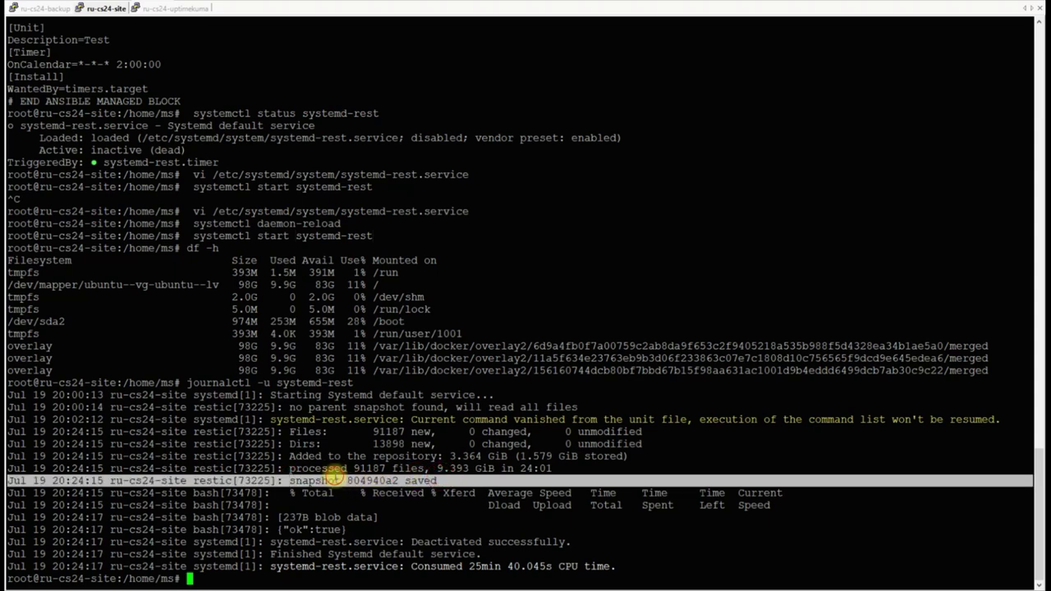
{"action": "left_click", "coordinate": [336, 476]}
{"action": "left_click_drag", "start_coordinate": [555, 544], "coordinate": [336, 530]}
{"action": "left_click", "coordinate": [275, 530]}
{"action": "left_click", "coordinate": [341, 530]}
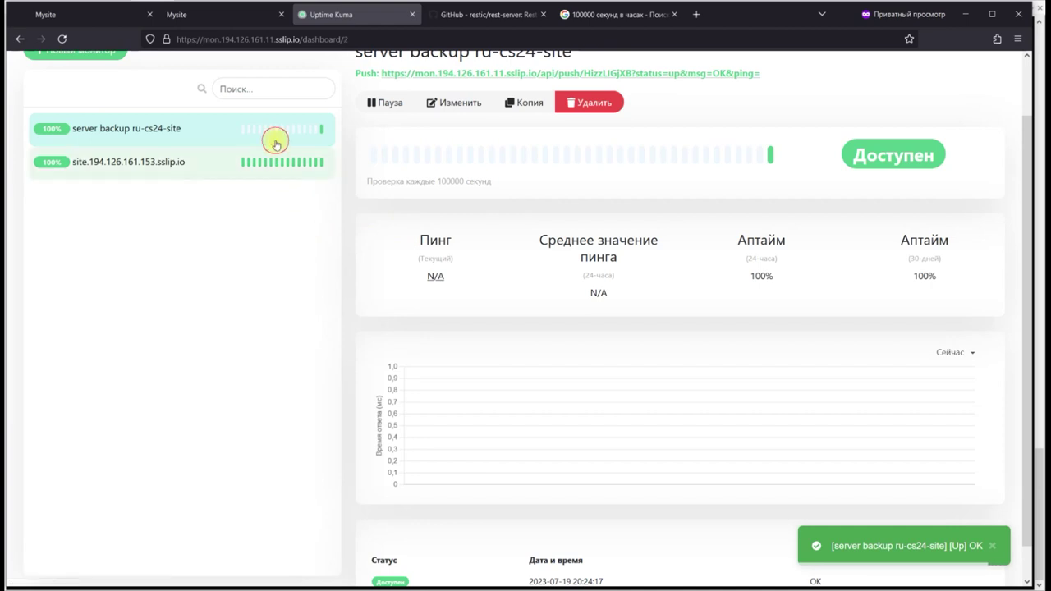
- In Uptime Kuma, check the latest heartbeat of the server backup ru-cs24-site monitor
{"action": "mouse_move", "coordinate": [770, 160]}
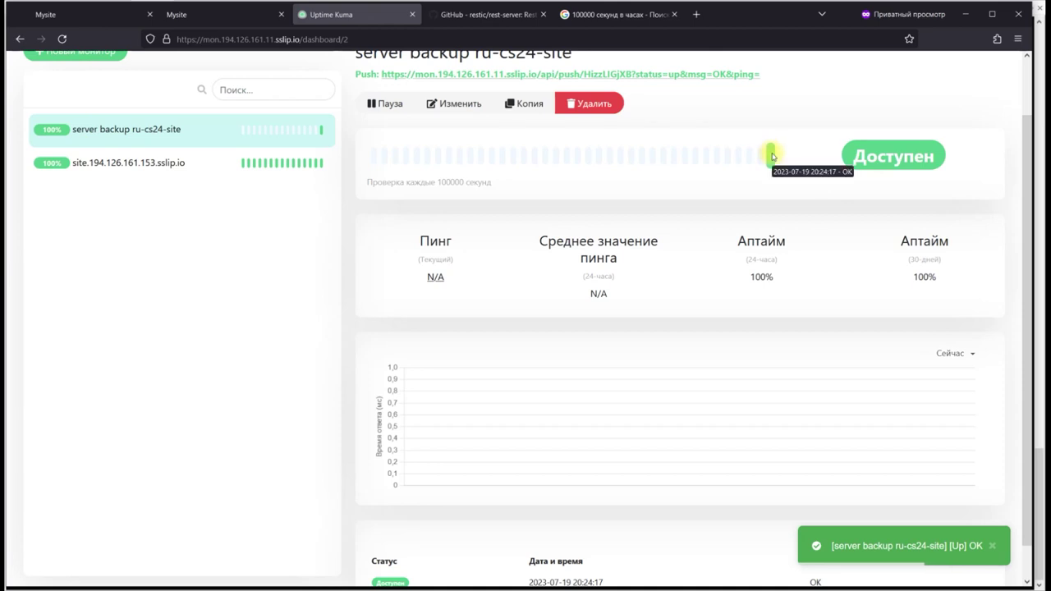
{"action": "scroll", "coordinate": [708, 175], "scroll_direction": "up", "scroll_amount": 1}
{"action": "scroll", "coordinate": [575, 296], "scroll_direction": "down", "scroll_amount": 2}
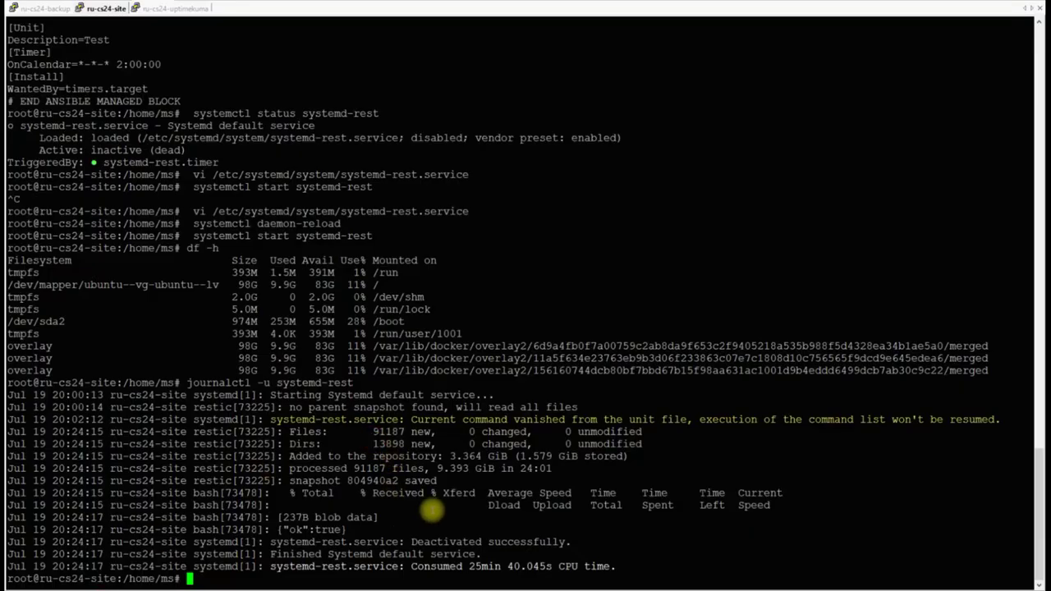
- Back in the ru-cs24-site terminal, run systemctl start systemd-rest again to make a second backup
{"action": "key", "text": "Up"}
{"action": "key", "text": "Down"}
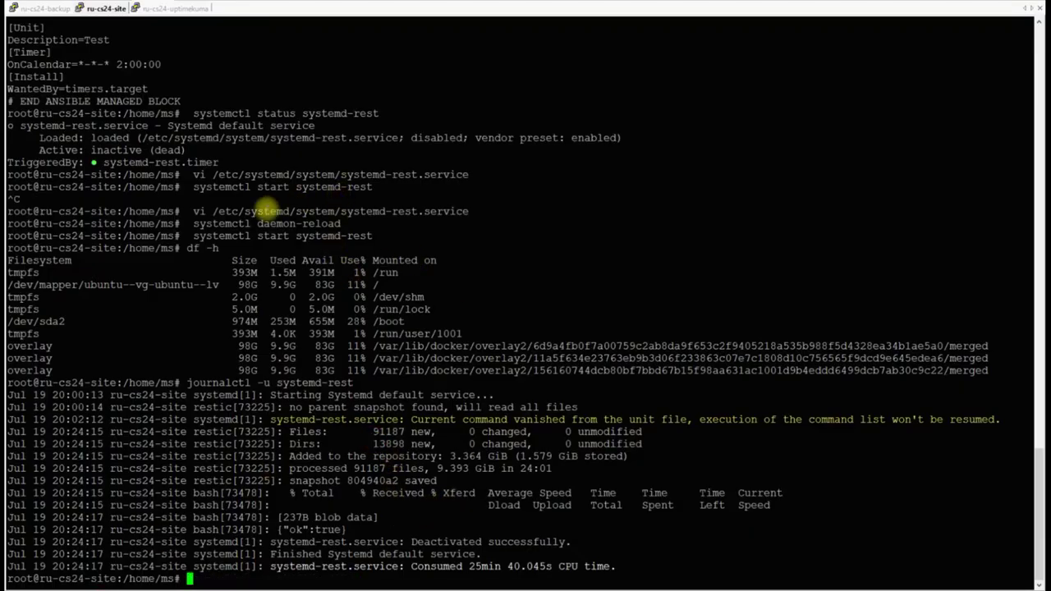
{"action": "left_click_drag", "start_coordinate": [187, 235], "coordinate": [372, 235]}
{"action": "right_click", "coordinate": [408, 284]}
{"action": "key", "text": "Return"}
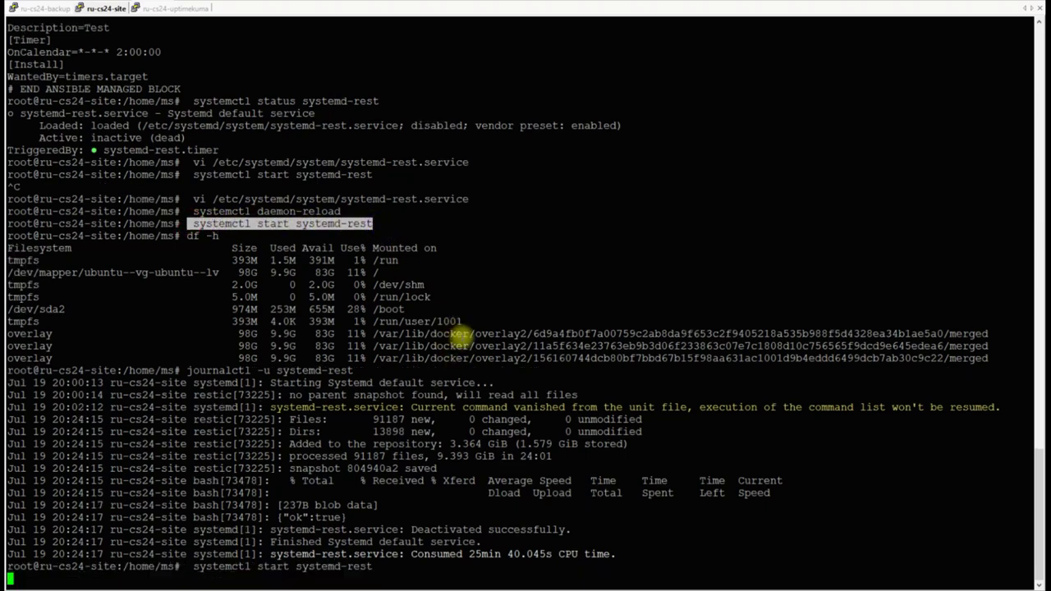
{"action": "left_click", "coordinate": [528, 364]}
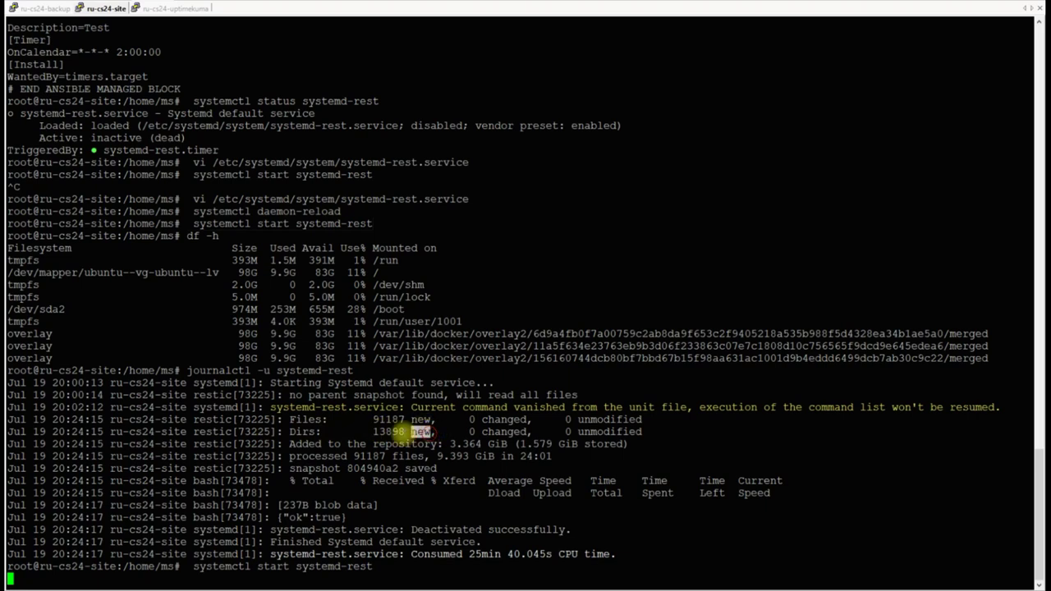
- Review the new, changed and unmodified file and directory counts of the first backup in the log
{"action": "left_click_drag", "start_coordinate": [430, 420], "coordinate": [345, 420]}
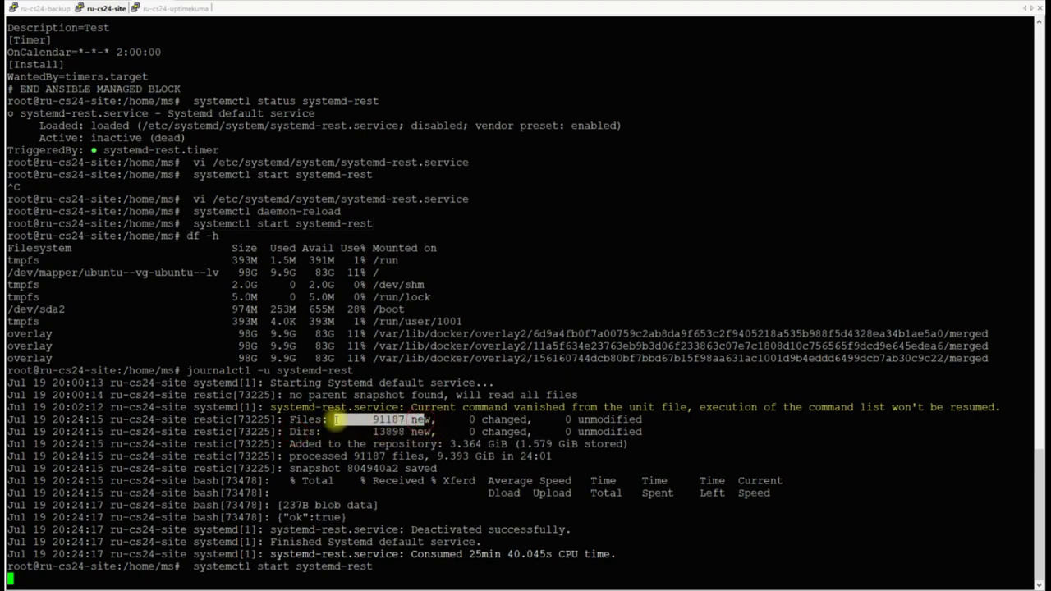
{"action": "left_click", "coordinate": [305, 420]}
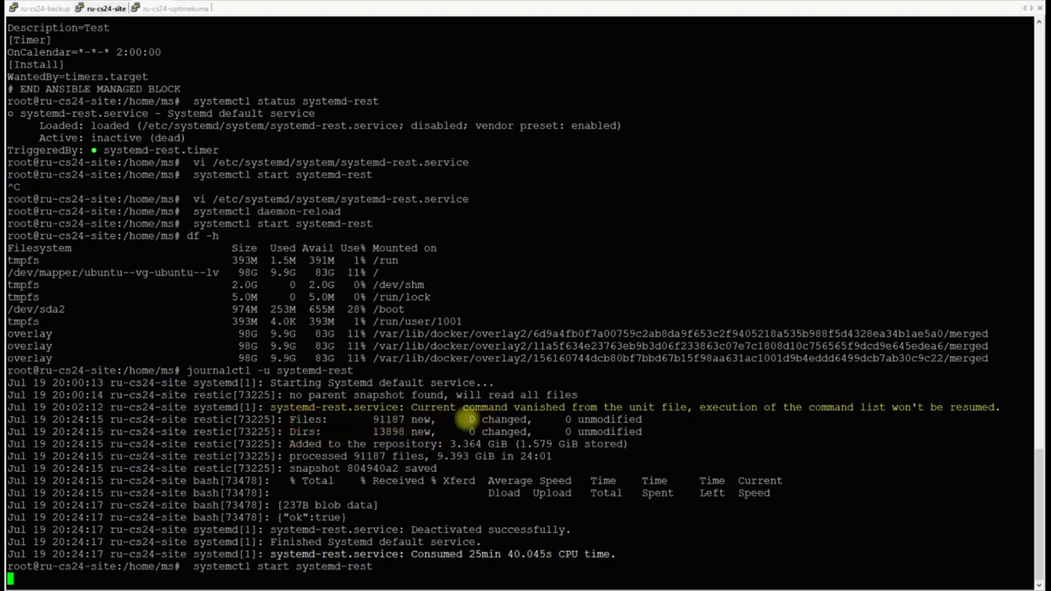
{"action": "left_click_drag", "start_coordinate": [469, 431], "coordinate": [438, 431]}
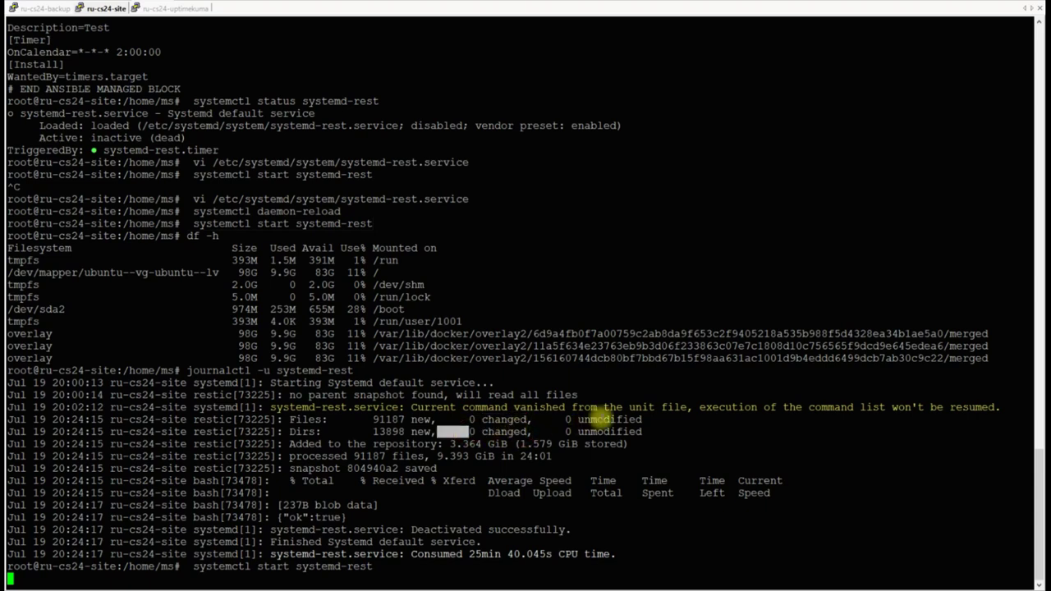
{"action": "left_click", "coordinate": [605, 419]}
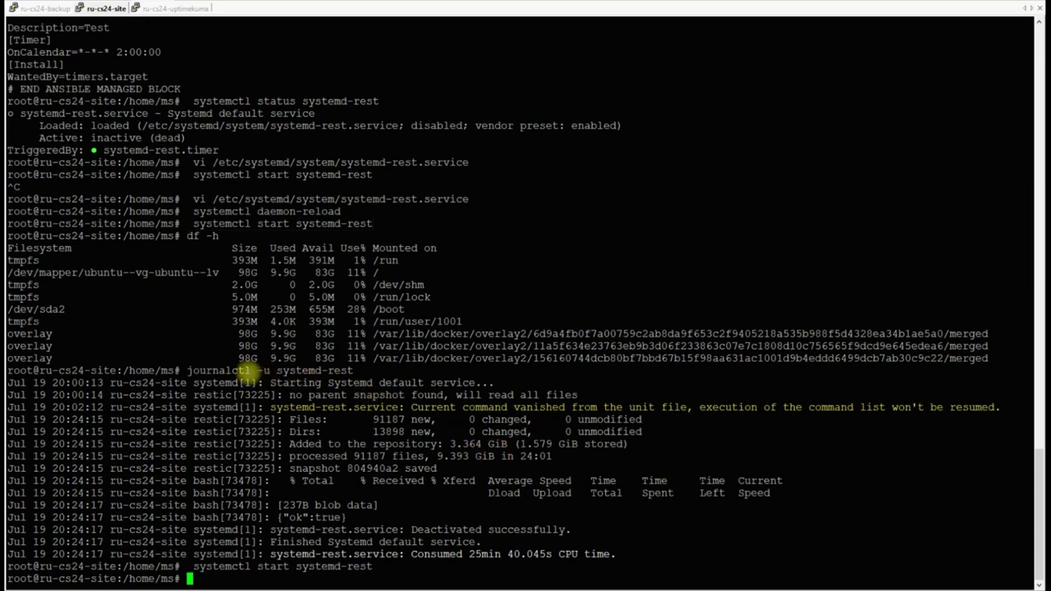
- Show the service log again with journalctl -u systemd-rest and examine the second backup's changed files, added size and notification response
{"action": "left_click_drag", "start_coordinate": [188, 370], "coordinate": [351, 371]}
{"action": "key", "text": "Return"}
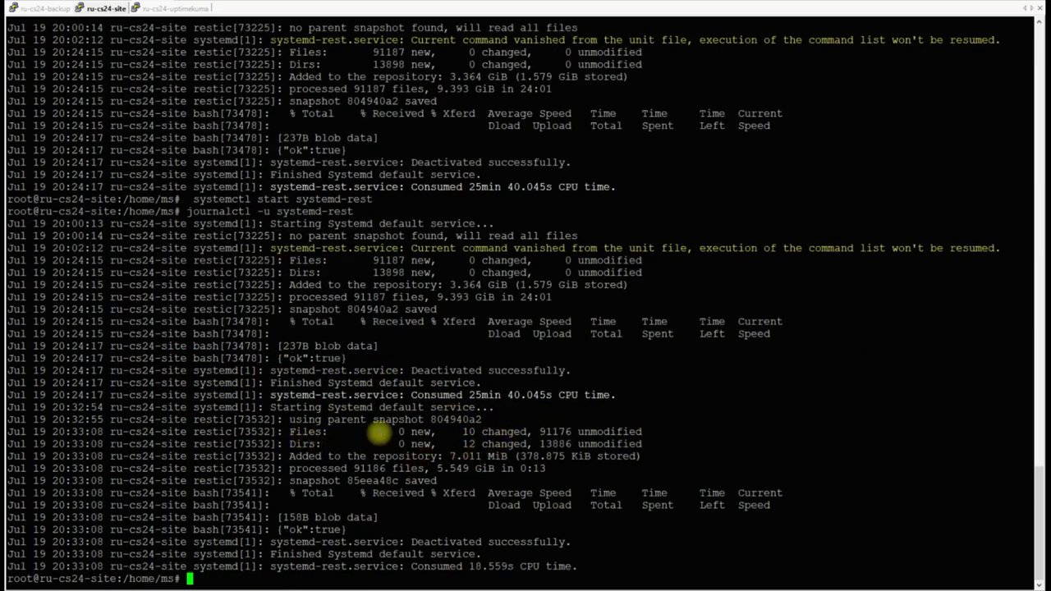
{"action": "double_click", "coordinate": [488, 432]}
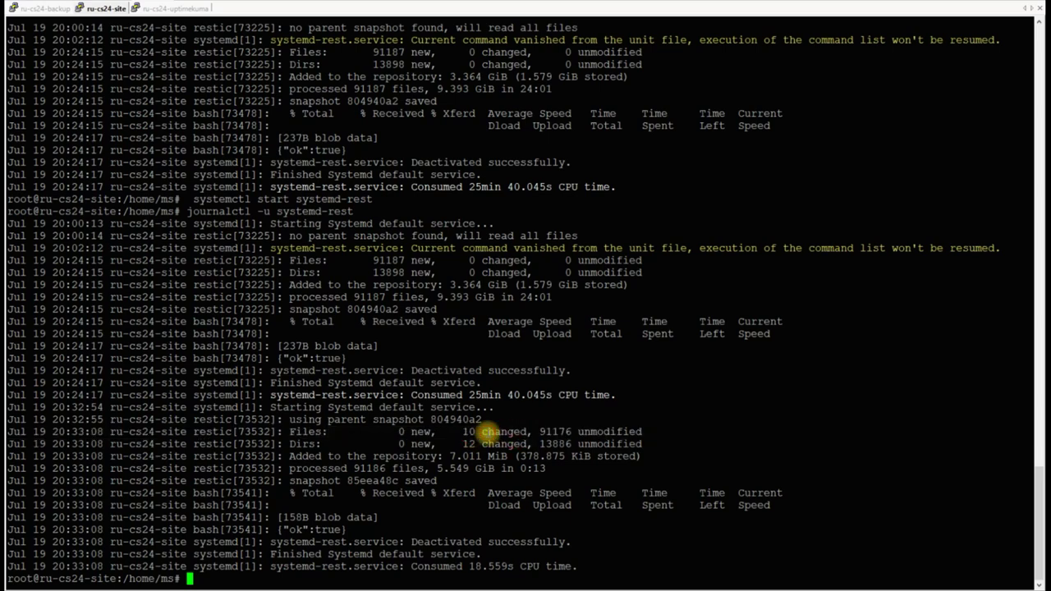
{"action": "double_click", "coordinate": [591, 431]}
{"action": "triple_click", "coordinate": [555, 431]}
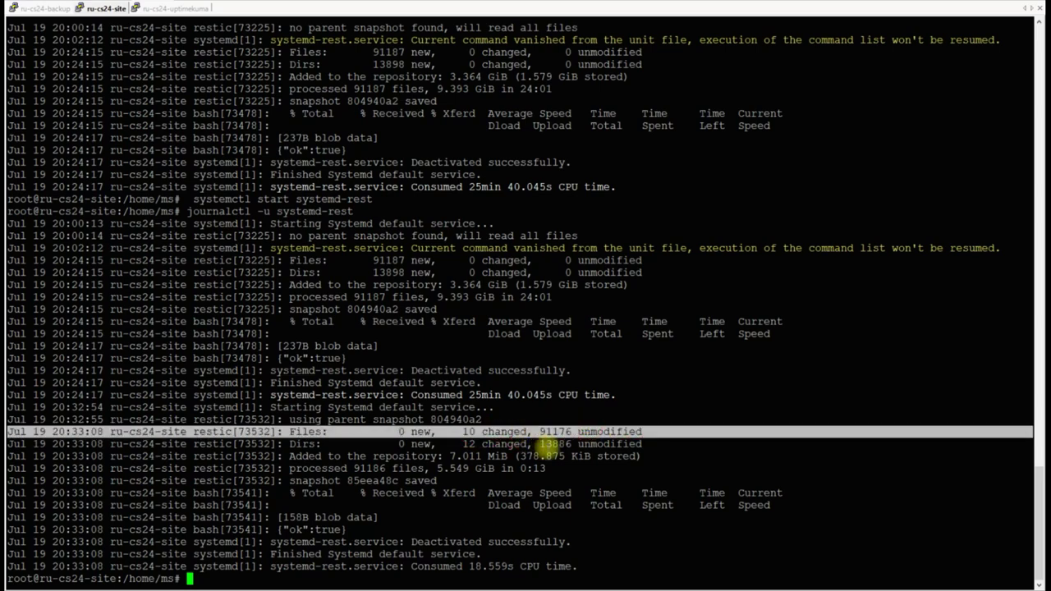
{"action": "left_click_drag", "start_coordinate": [450, 457], "coordinate": [497, 457]}
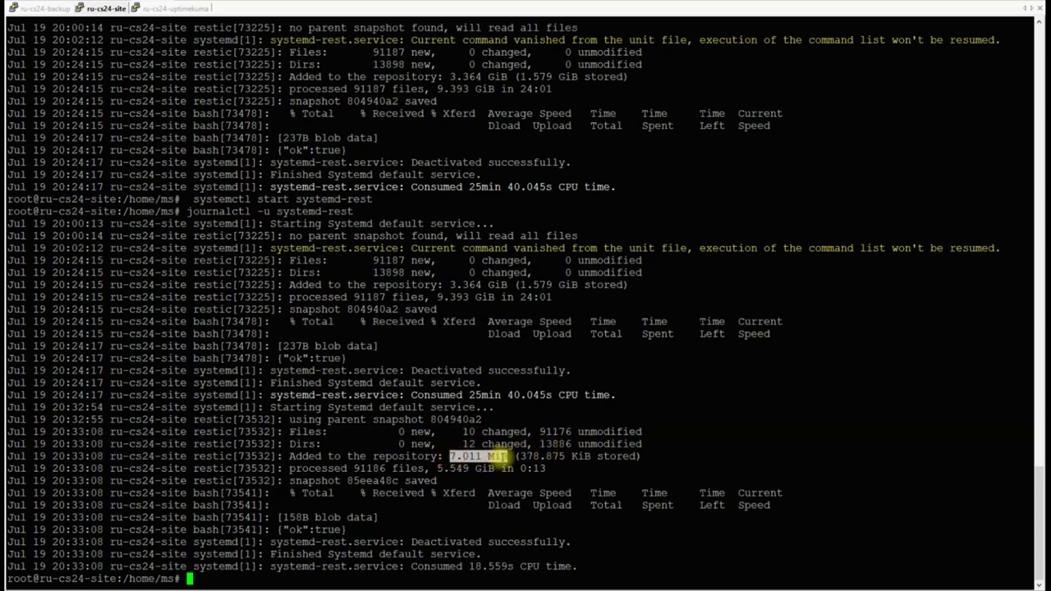
{"action": "left_click", "coordinate": [458, 457]}
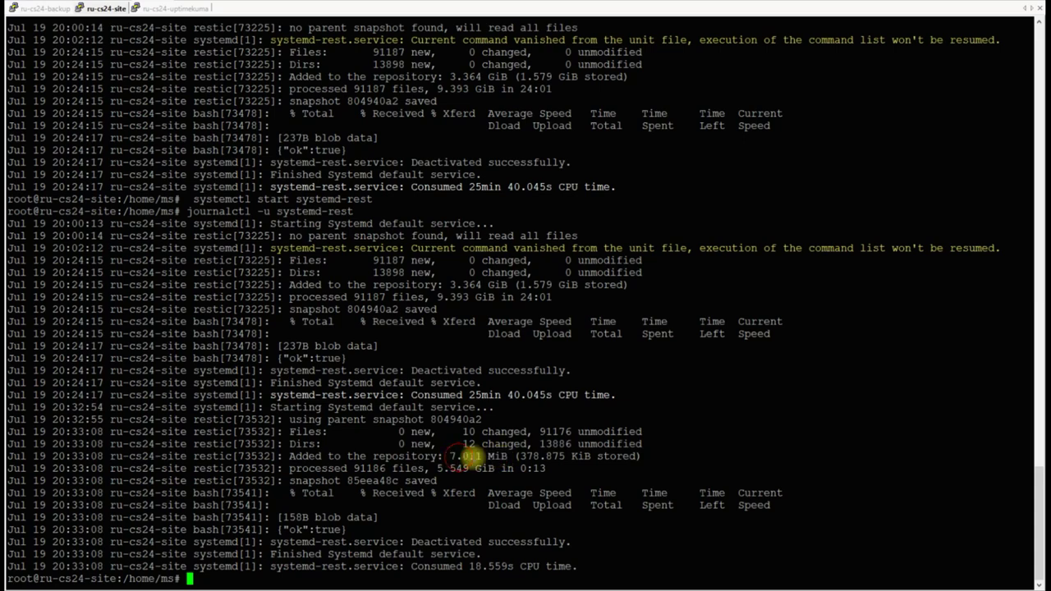
{"action": "left_click_drag", "start_coordinate": [521, 455], "coordinate": [632, 456]}
{"action": "left_click", "coordinate": [624, 457]}
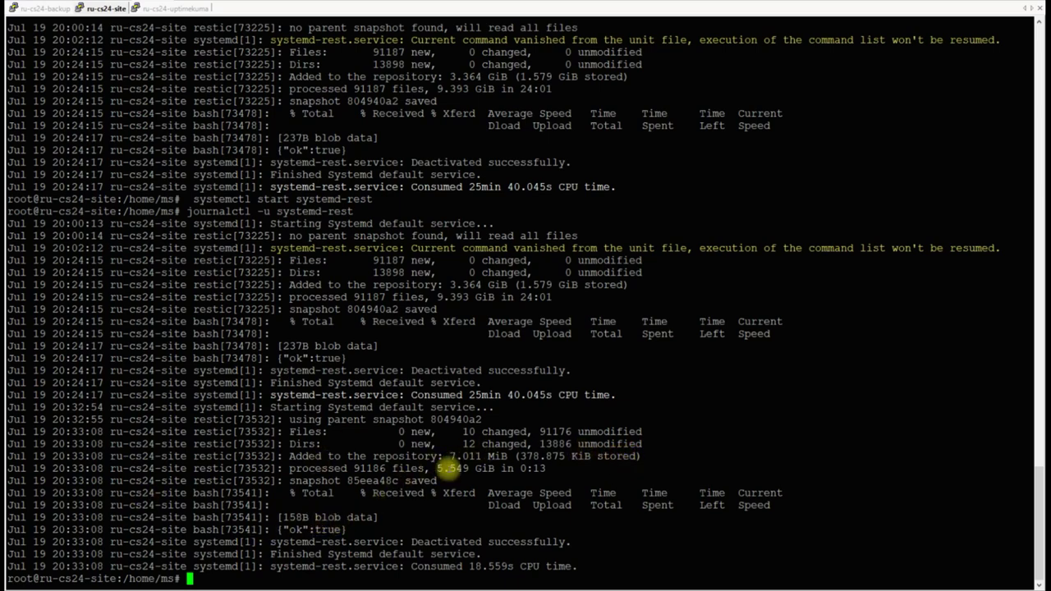
{"action": "left_click_drag", "start_coordinate": [316, 530], "coordinate": [337, 530]}
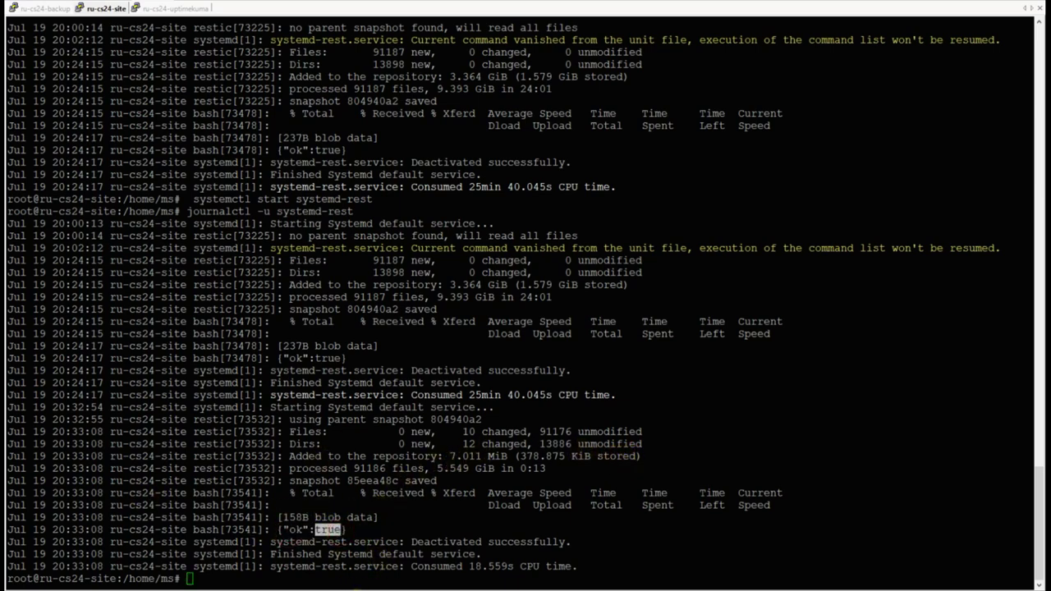
- Switch to Uptime Kuma and check the new heartbeat of the server backup ru-cs24-site monitor
{"action": "key", "text": "alt+Tab"}
{"action": "left_click", "coordinate": [309, 120]}
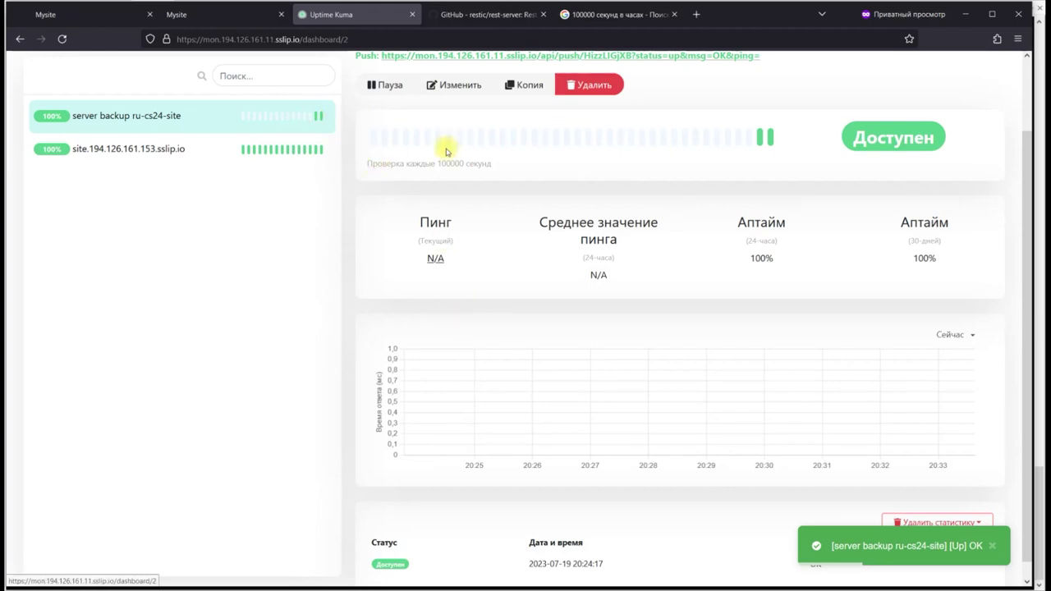
{"action": "scroll", "coordinate": [446, 151], "scroll_direction": "up", "scroll_amount": 2}
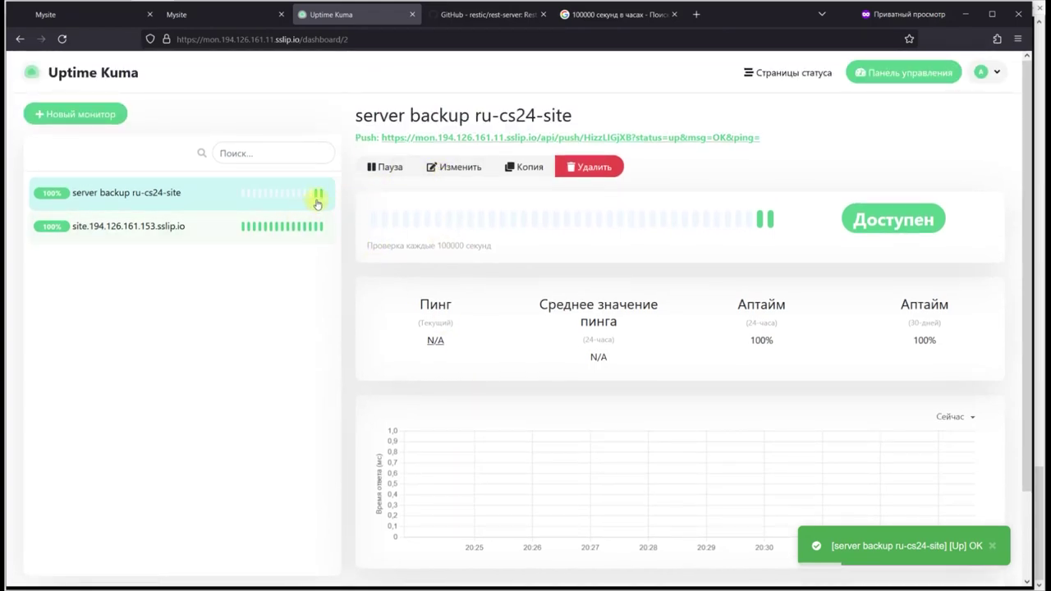
- Open the server backup ru-cs24-site monitor for editing and review its polling interval, retry count and notification settings
{"action": "left_click", "coordinate": [455, 172]}
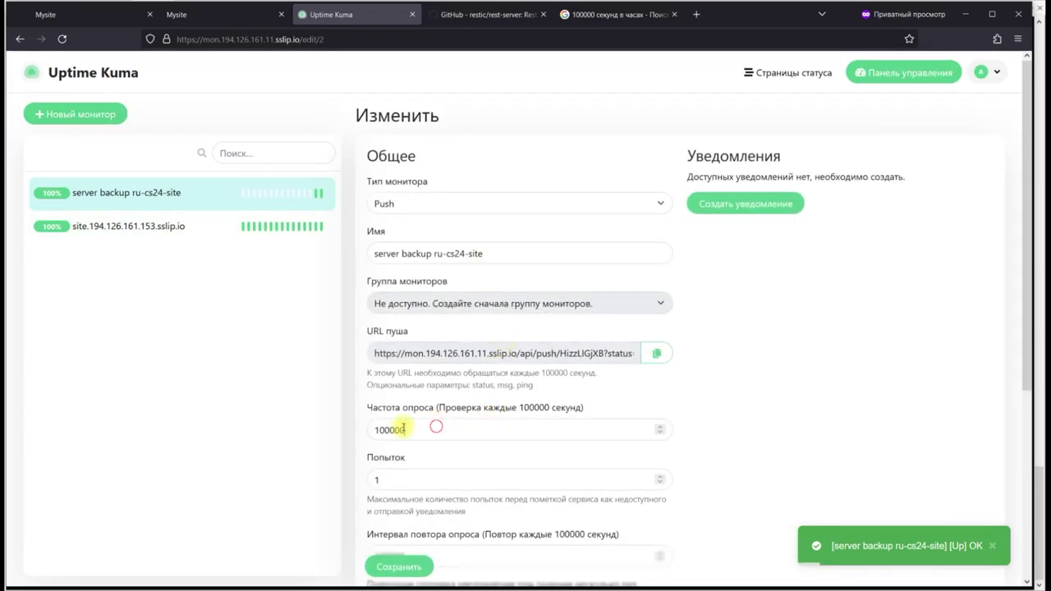
{"action": "left_click", "coordinate": [361, 480]}
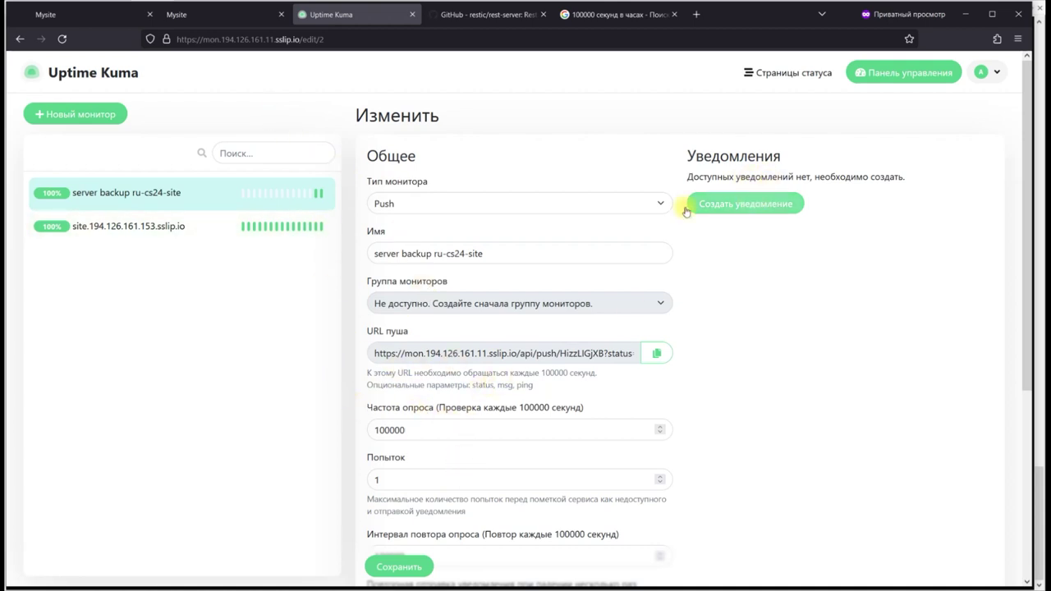
{"action": "left_click", "coordinate": [109, 78]}
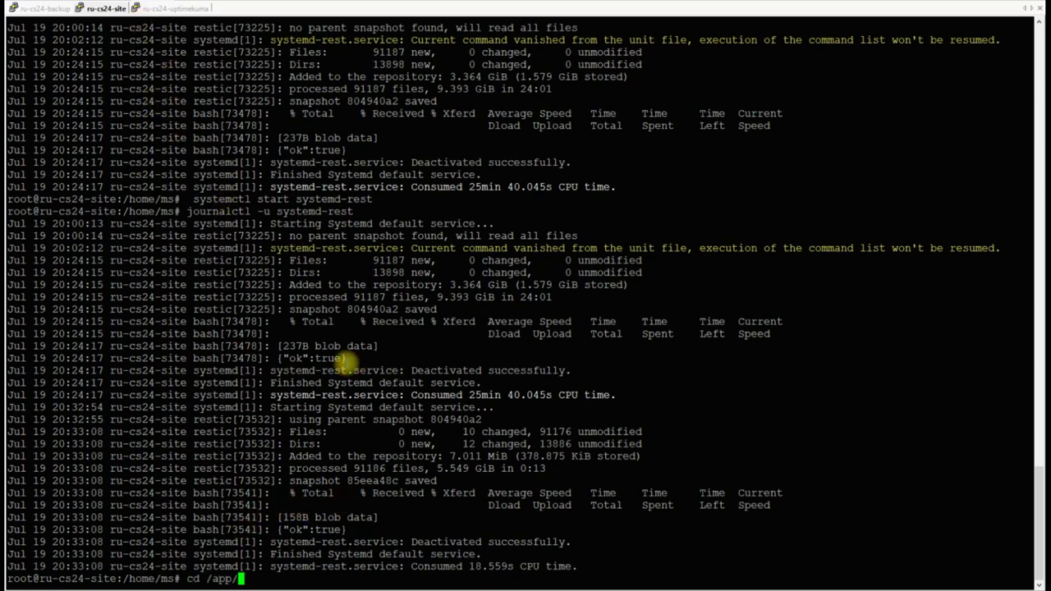
- In the ru-cs24-site terminal, change to /app/wordpress/ and list its contents with ls -la
{"action": "key", "text": "Return"}
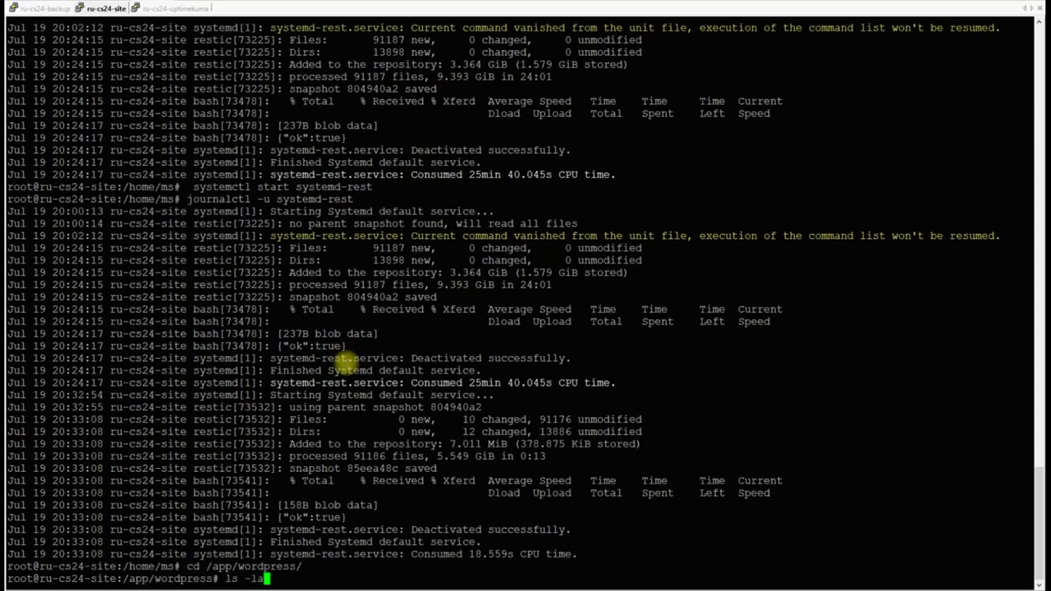
{"action": "key", "text": "Return"}
{"action": "type", "text": "cat"}
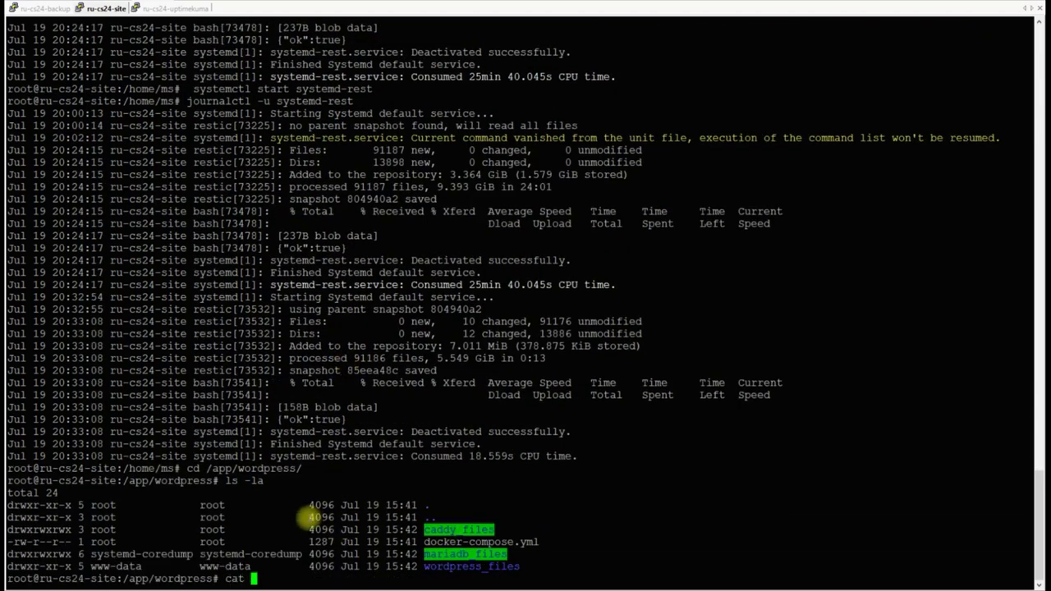
{"action": "key", "text": "ctrl+c"}
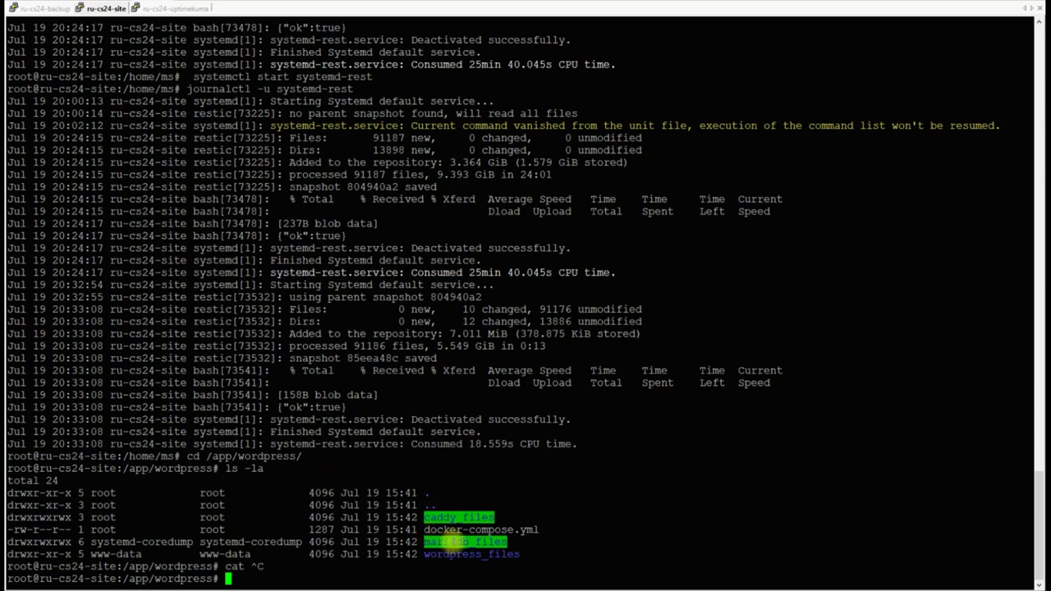
- Print the WordPress compose file with cat docker-compose.yml
{"action": "double_click", "coordinate": [474, 531]}
{"action": "type", "text": "cat"}
{"action": "right_click", "coordinate": [474, 466]}
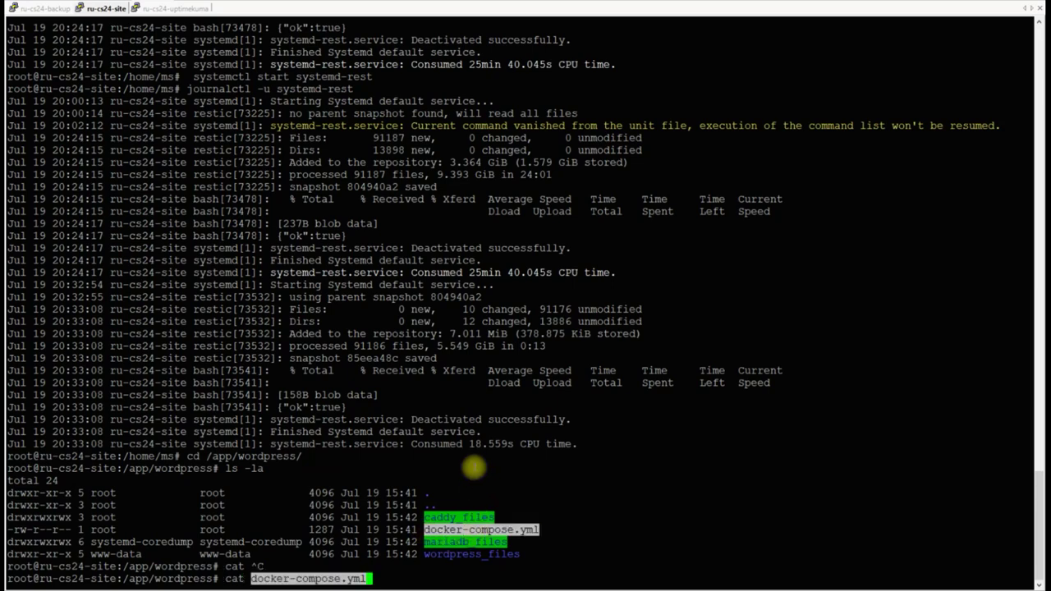
{"action": "key", "text": "Return"}
- Examine the caddy, db and wordpress services in docker-compose.yml, comparing their volumes with the directories in the listing
{"action": "scroll", "coordinate": [141, 256], "scroll_direction": "up", "scroll_amount": 7}
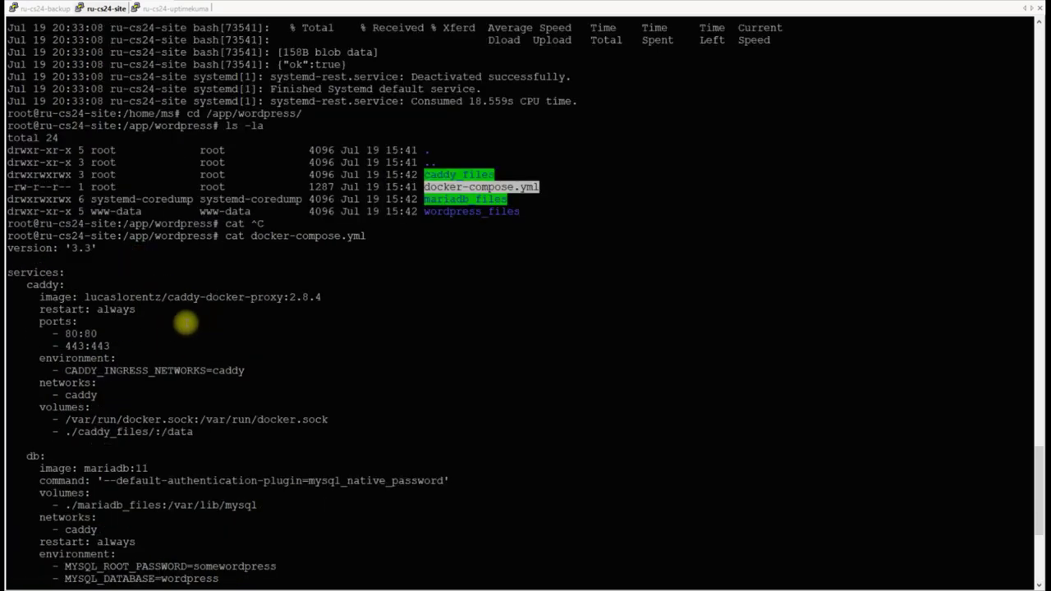
{"action": "scroll", "coordinate": [185, 324], "scroll_direction": "down", "scroll_amount": 8}
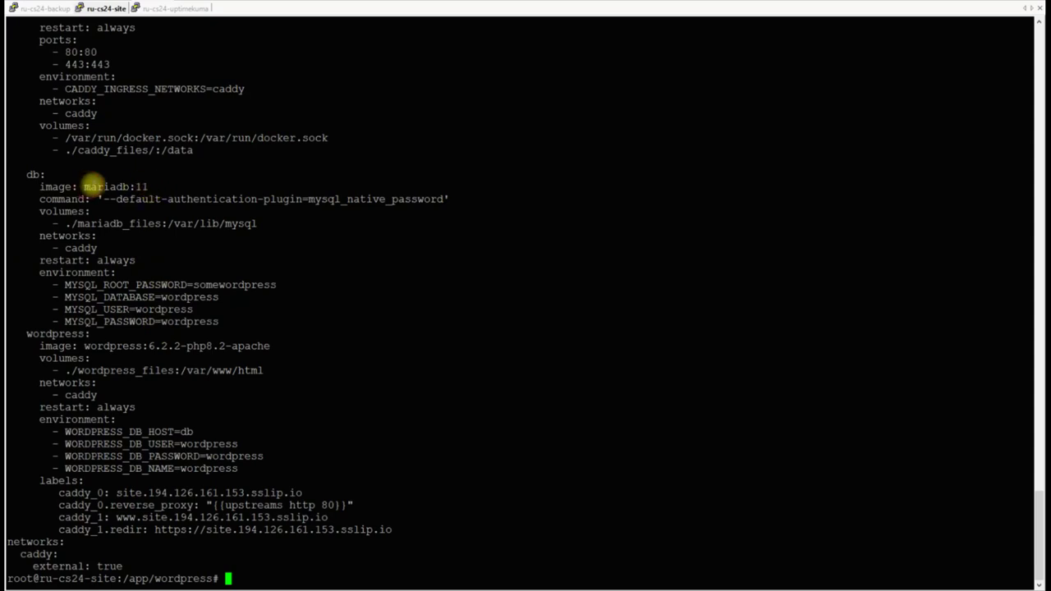
{"action": "scroll", "coordinate": [380, 329], "scroll_direction": "up", "scroll_amount": 15}
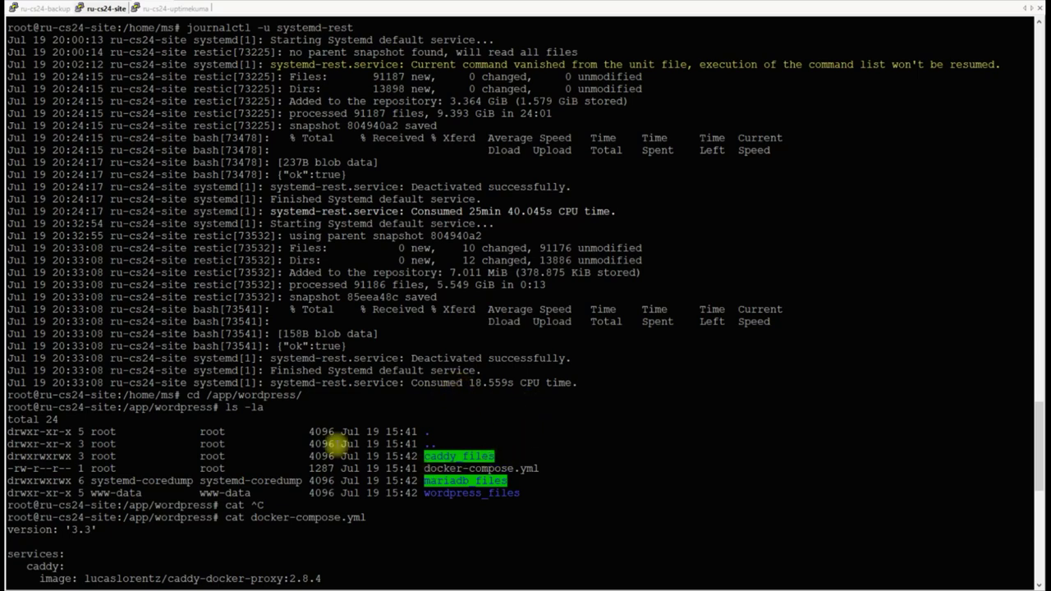
{"action": "double_click", "coordinate": [547, 467]}
{"action": "left_click", "coordinate": [374, 456]}
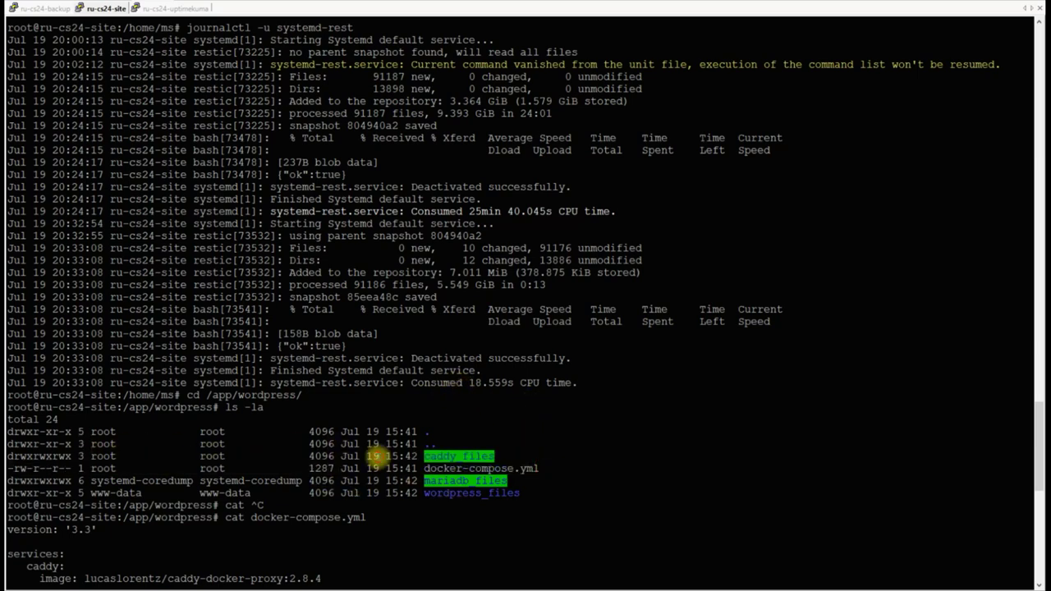
{"action": "scroll", "coordinate": [605, 375], "scroll_direction": "down", "scroll_amount": 8}
{"action": "scroll", "coordinate": [509, 337], "scroll_direction": "up", "scroll_amount": 8}
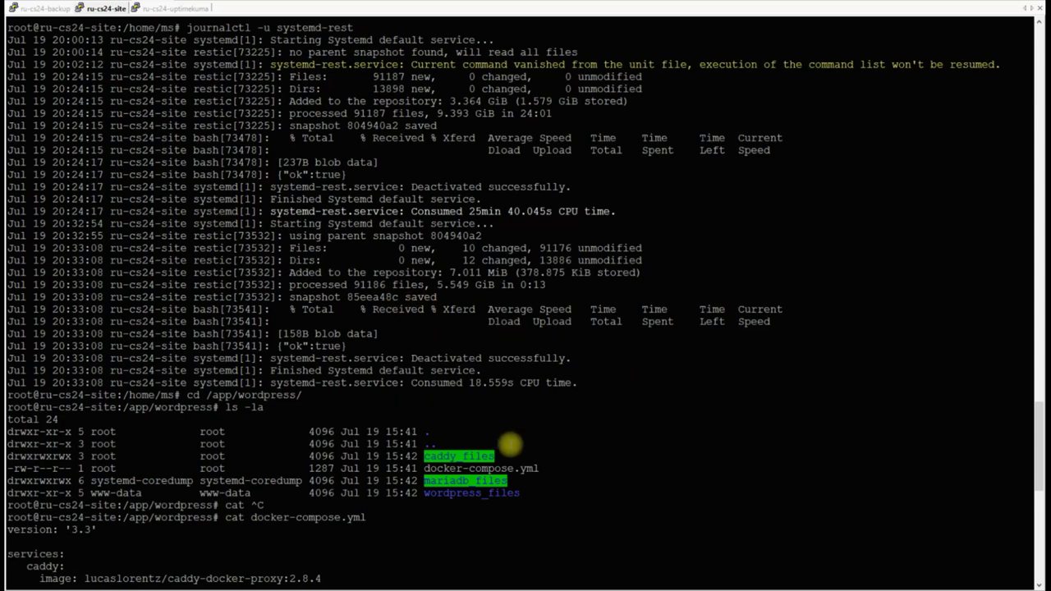
{"action": "scroll", "coordinate": [520, 438], "scroll_direction": "down", "scroll_amount": 8}
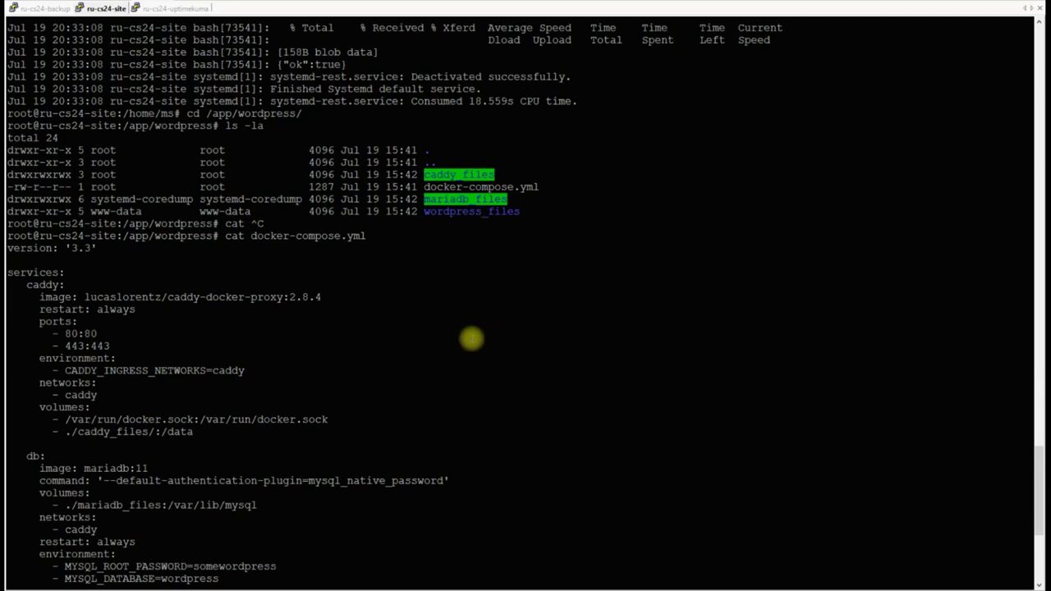
{"action": "scroll", "coordinate": [462, 337], "scroll_direction": "down", "scroll_amount": 8}
{"action": "scroll", "coordinate": [441, 339], "scroll_direction": "up", "scroll_amount": 15}
{"action": "scroll", "coordinate": [460, 361], "scroll_direction": "down", "scroll_amount": 15}
{"action": "scroll", "coordinate": [472, 219], "scroll_direction": "up", "scroll_amount": 8}
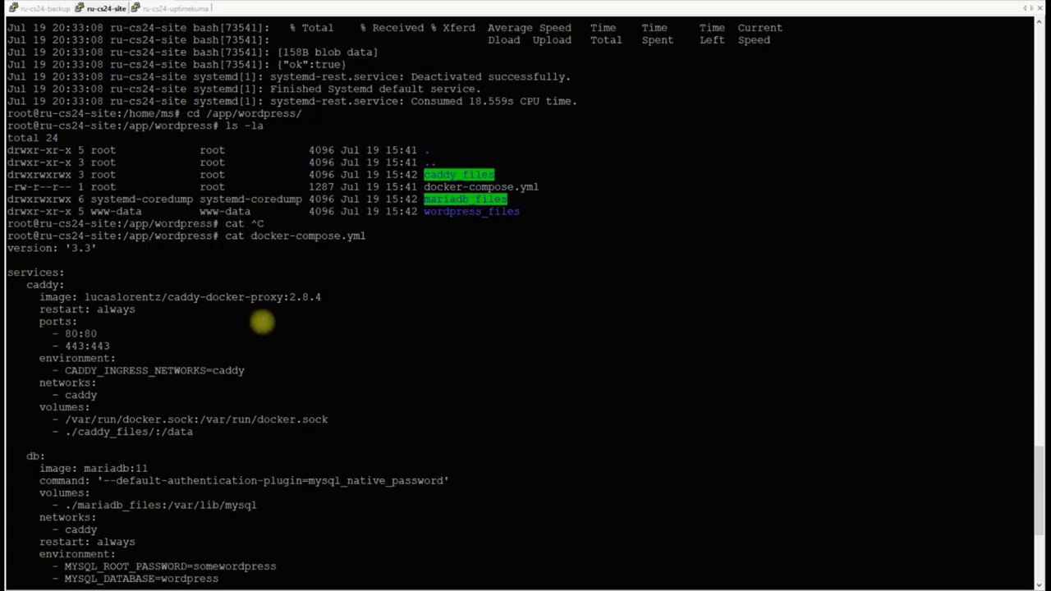
{"action": "scroll", "coordinate": [287, 318], "scroll_direction": "down", "scroll_amount": 8}
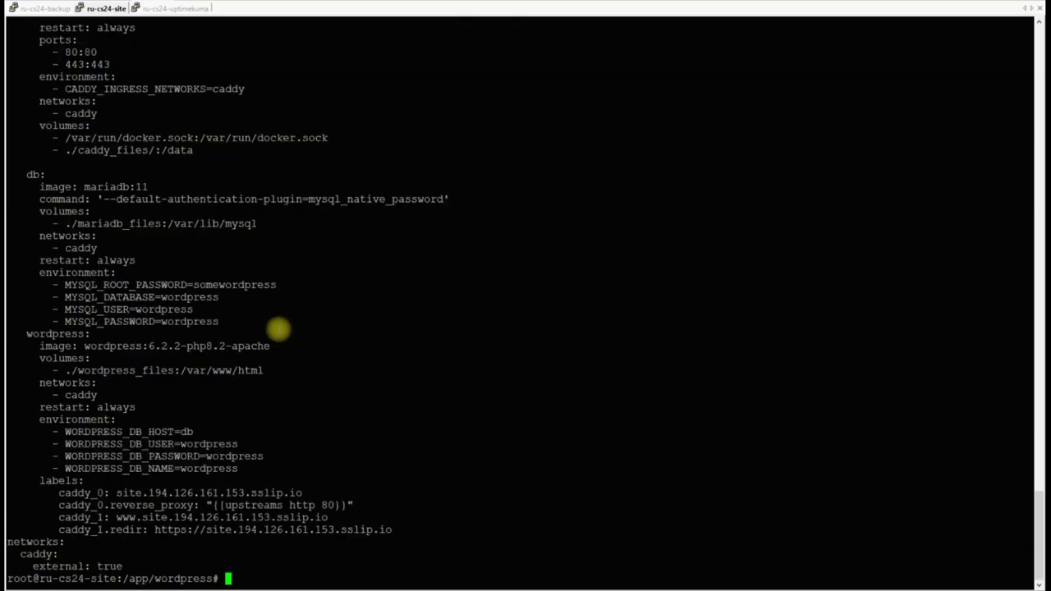
{"action": "scroll", "coordinate": [359, 337], "scroll_direction": "up", "scroll_amount": 8}
{"action": "scroll", "coordinate": [304, 485], "scroll_direction": "down", "scroll_amount": 8}
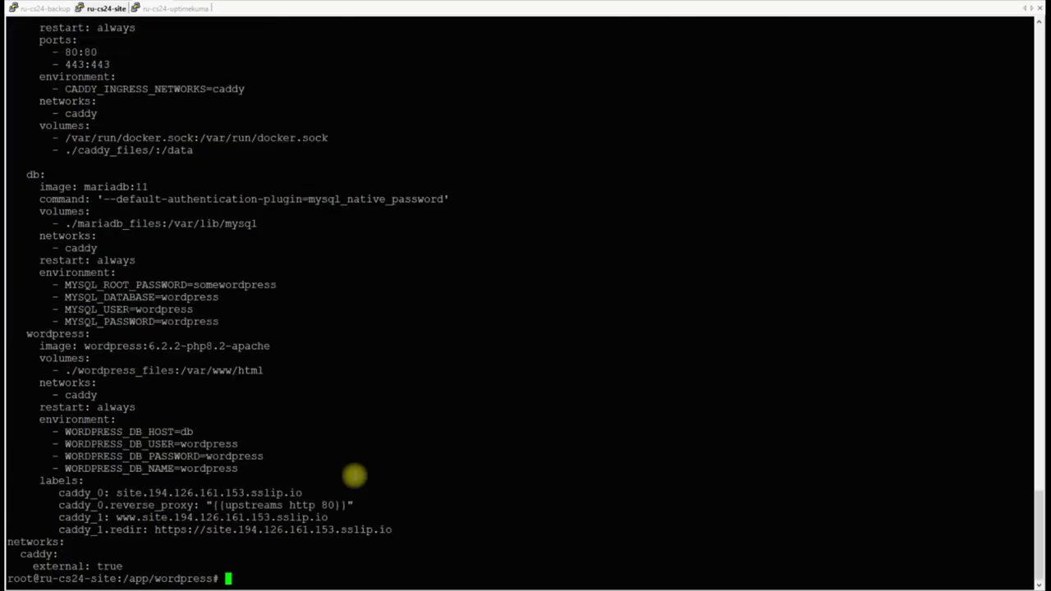
{"action": "scroll", "coordinate": [367, 455], "scroll_direction": "up", "scroll_amount": 8}
{"action": "scroll", "coordinate": [364, 362], "scroll_direction": "down", "scroll_amount": 8}
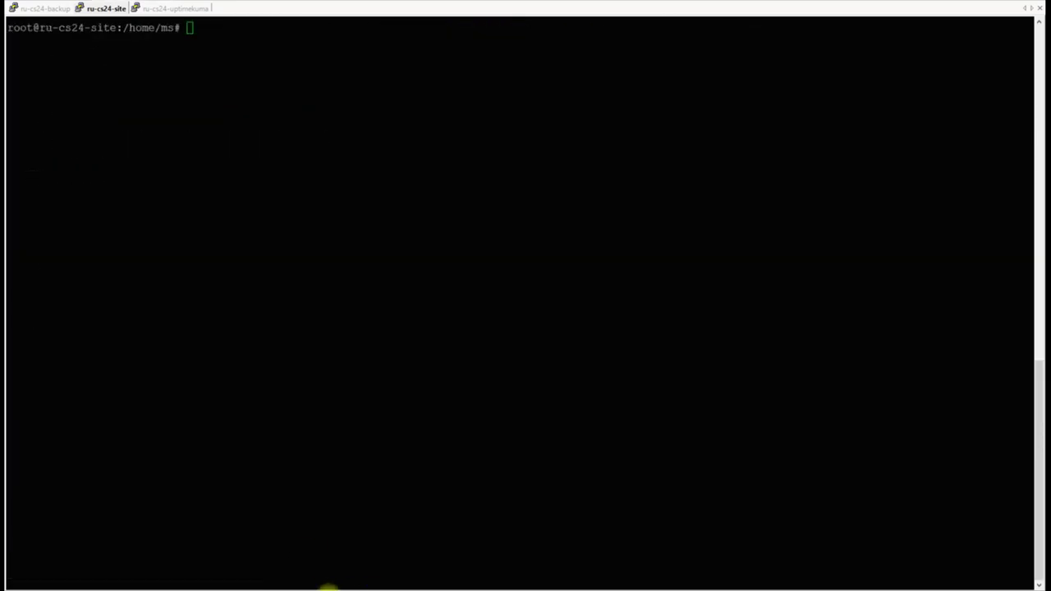
- Switch to the database backup script in Notepad and review its variables from CONTAINER_NAME to GOOD_URL
{"action": "left_click", "coordinate": [327, 588]}
{"action": "left_click_drag", "start_coordinate": [311, 92], "coordinate": [293, 60]}
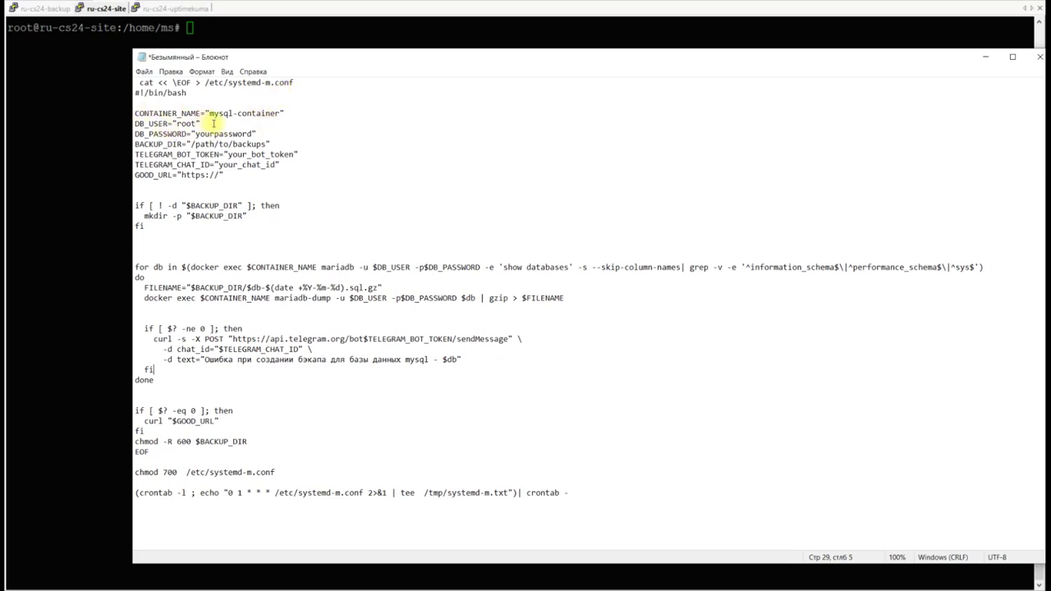
{"action": "left_click_drag", "start_coordinate": [277, 175], "coordinate": [131, 112]}
{"action": "left_click", "coordinate": [246, 135]}
{"action": "left_click_drag", "start_coordinate": [255, 176], "coordinate": [132, 112]}
{"action": "left_click", "coordinate": [231, 145]}
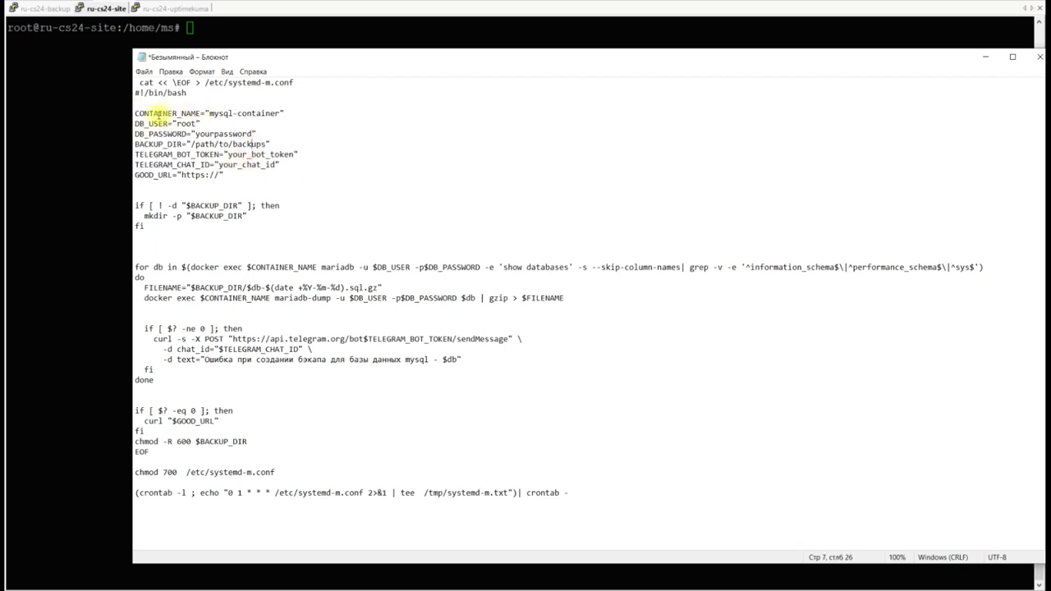
{"action": "left_click_drag", "start_coordinate": [199, 112], "coordinate": [125, 111]}
{"action": "left_click", "coordinate": [189, 123]}
- In the ru-cs24-site terminal, list the running containers with dps and copy the database container name wordpress-db-1
{"action": "left_click", "coordinate": [91, 141]}
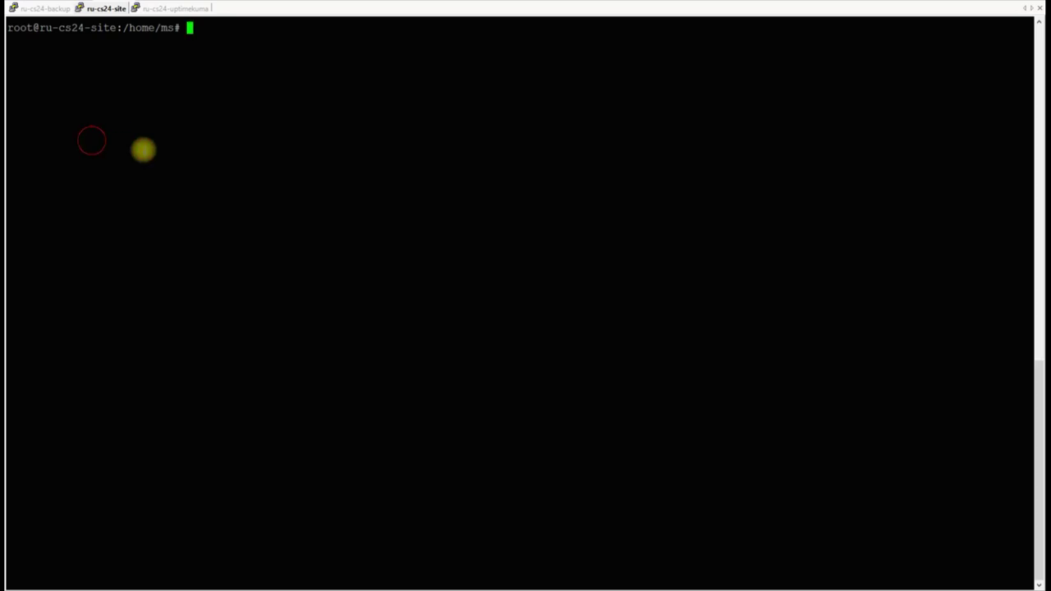
{"action": "type", "text": "dps"}
{"action": "key", "text": "Return"}
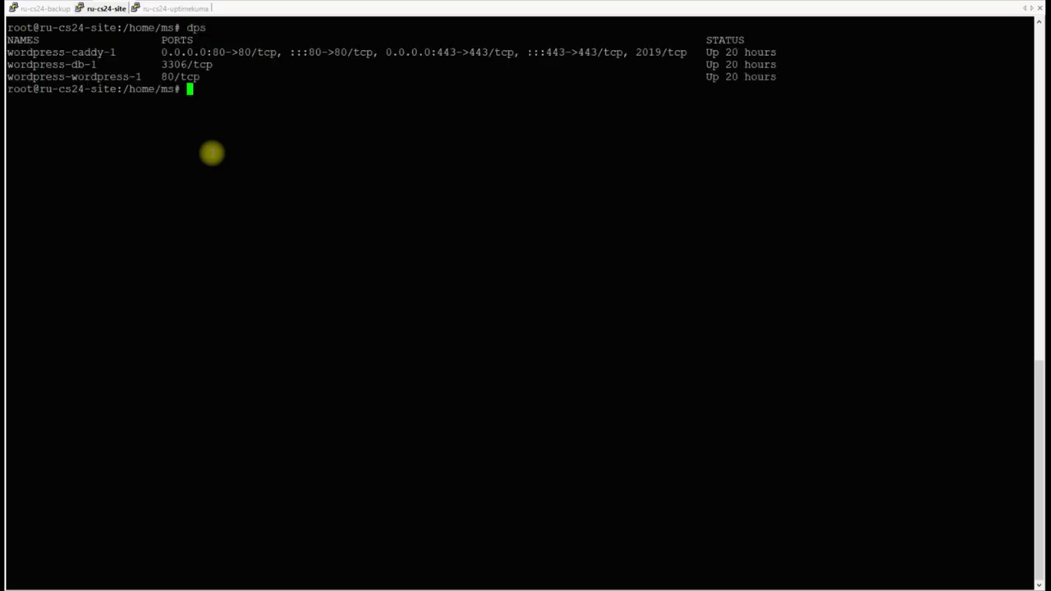
{"action": "double_click", "coordinate": [82, 64]}
- Switch to the backup script in Notepad and set CONTAINER_NAME to wordpress-db-1
{"action": "left_click", "coordinate": [323, 586]}
{"action": "left_click_drag", "start_coordinate": [279, 115], "coordinate": [237, 114]}
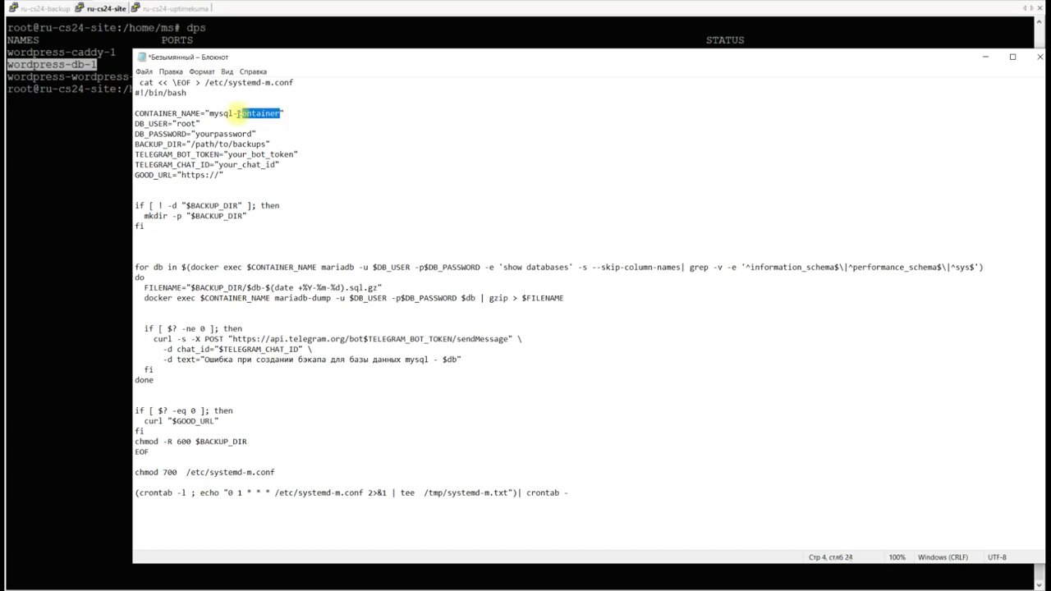
{"action": "key", "text": "ctrl+v"}
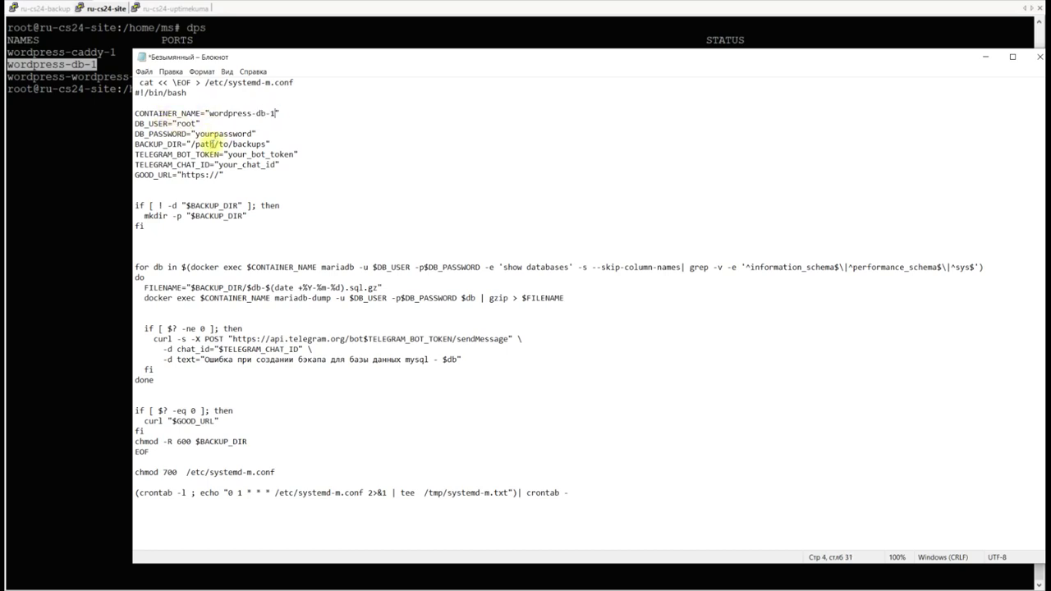
- In the ru-cs24-site terminal, change to /app/wordpress, list its contents and print docker-compose.yml
{"action": "key", "text": "alt+Tab"}
{"action": "type", "text": "cd"}
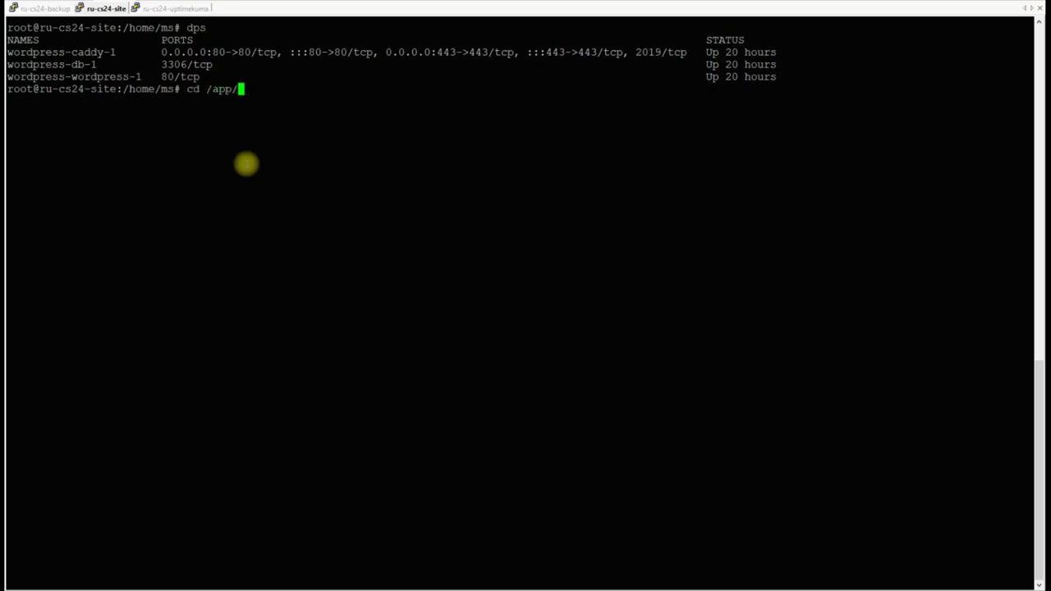
{"action": "key", "text": "Return"}
{"action": "type", "text": "ls"}
{"action": "key", "text": "Return"}
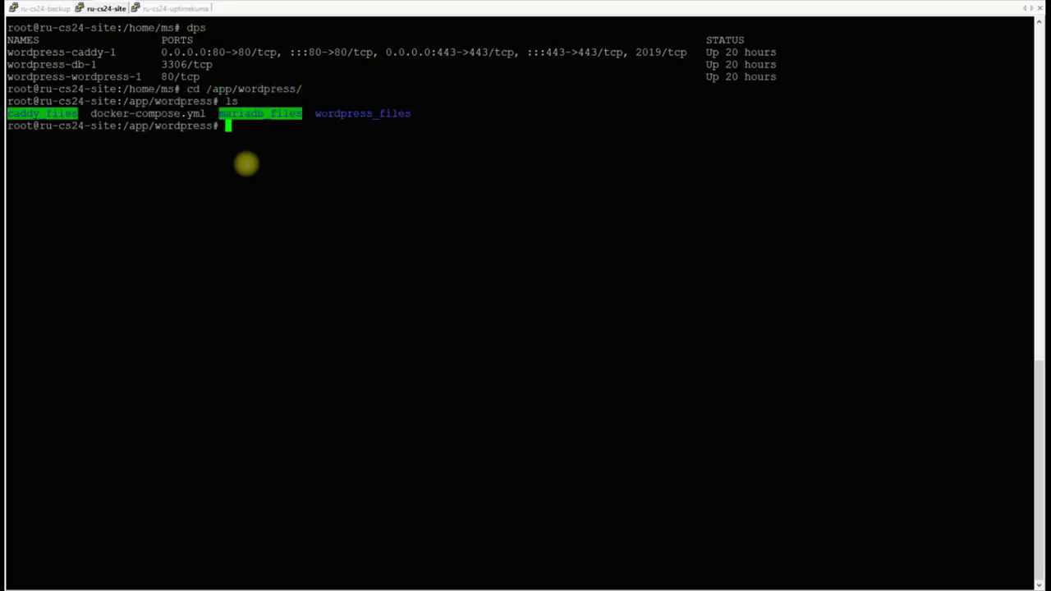
{"action": "type", "text": "cat"}
{"action": "double_click", "coordinate": [164, 113]}
{"action": "right_click", "coordinate": [334, 235]}
{"action": "key", "text": "Return"}
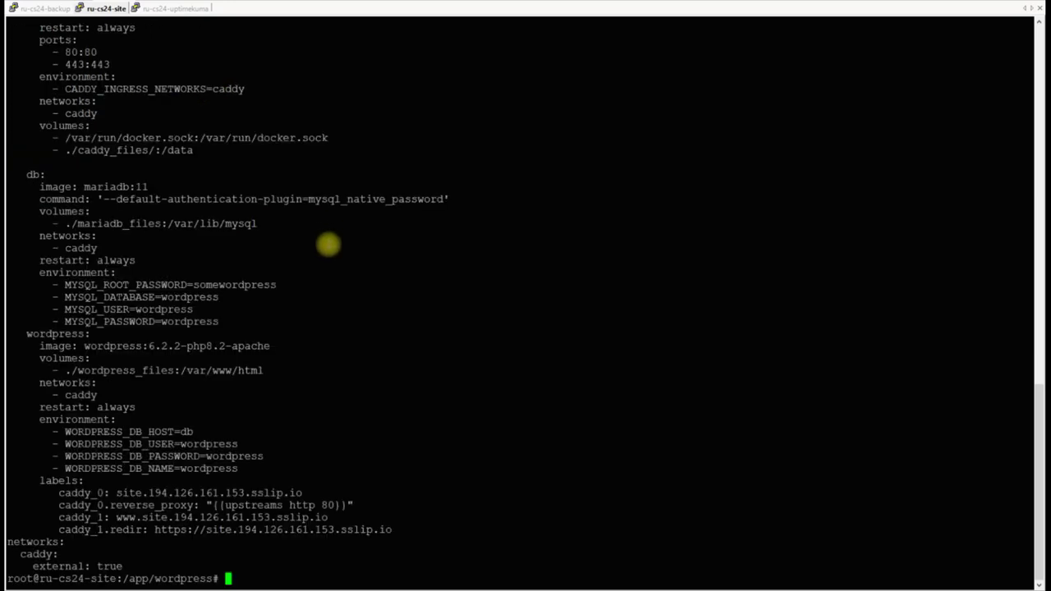
- Copy the db service's MySQL root password from the compose output into DB_PASSWORD in the Notepad script
{"action": "double_click", "coordinate": [33, 174]}
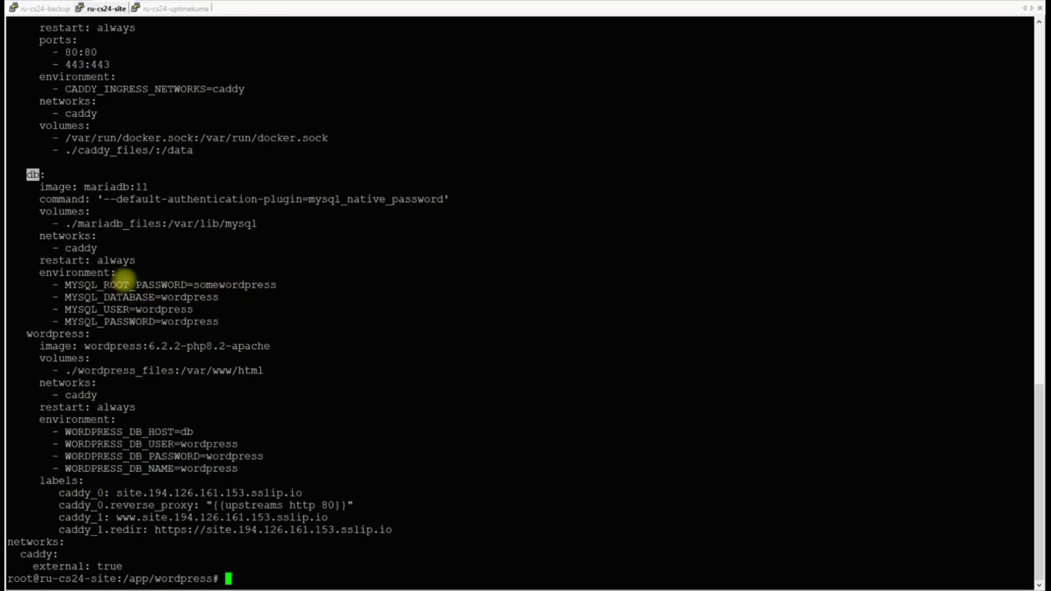
{"action": "double_click", "coordinate": [211, 284]}
{"action": "key", "text": "ctrl+c"}
{"action": "key", "text": "alt+Tab"}
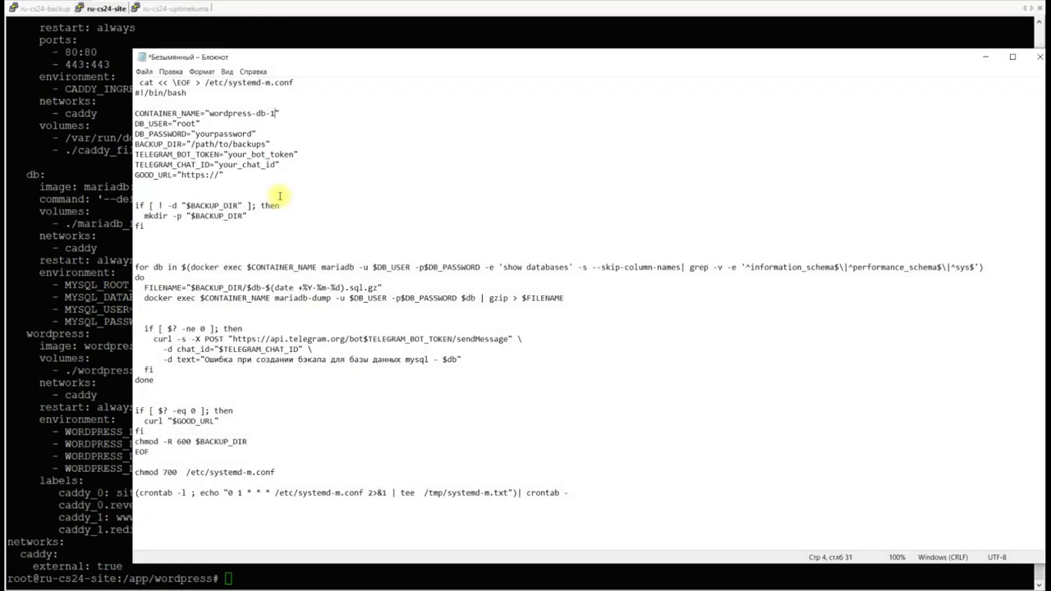
{"action": "left_click_drag", "start_coordinate": [251, 133], "coordinate": [198, 134]}
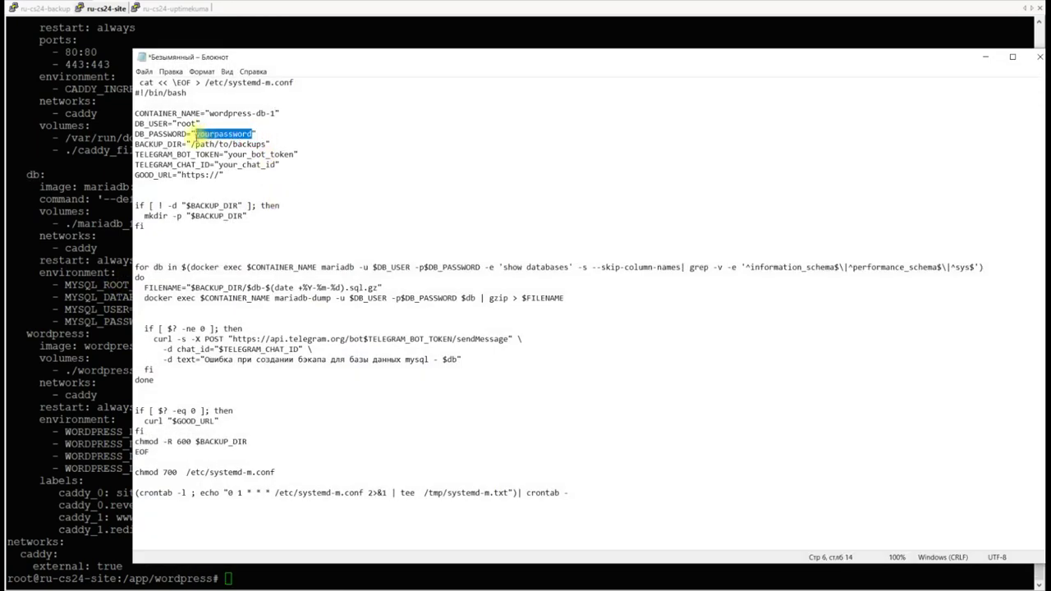
{"action": "key", "text": "ctrl+v"}
- Set BACKUP_DIR in the script to /etc/systemd-m
{"action": "left_click_drag", "start_coordinate": [185, 144], "coordinate": [135, 144]}
{"action": "left_click", "coordinate": [163, 143]}
{"action": "left_click_drag", "start_coordinate": [262, 145], "coordinate": [194, 144]}
{"action": "key", "text": "BackSpace"}
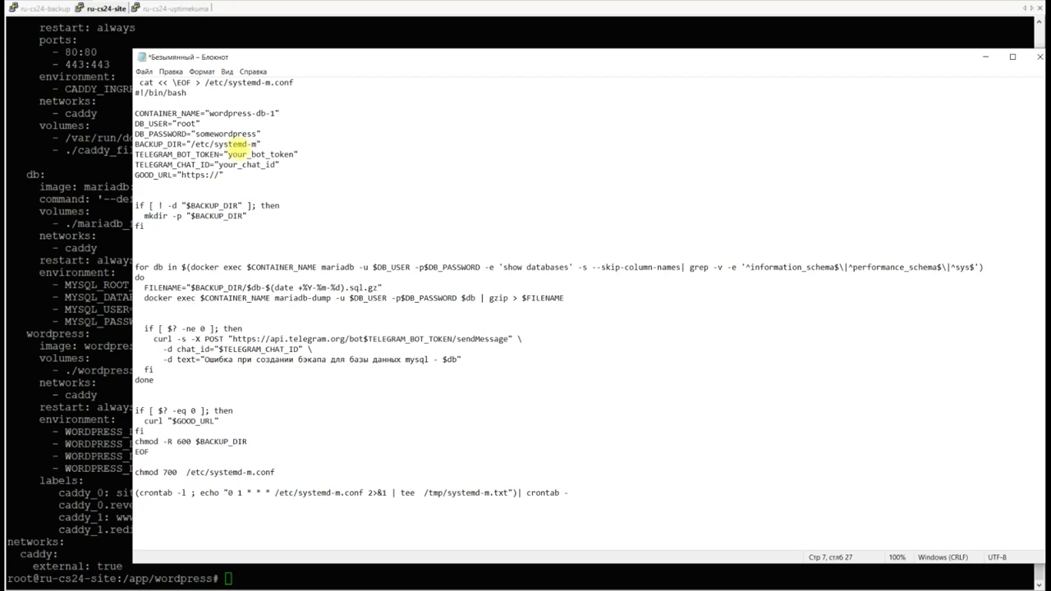
- Review the TELEGRAM_BOT_TOKEN, TELEGRAM_CHAT_ID and GOOD_URL variables in the script
{"action": "double_click", "coordinate": [293, 155]}
{"action": "left_click", "coordinate": [237, 155]}
{"action": "left_click", "coordinate": [230, 165]}
{"action": "left_click_drag", "start_coordinate": [147, 175], "coordinate": [173, 175]}
{"action": "left_click", "coordinate": [181, 175]}
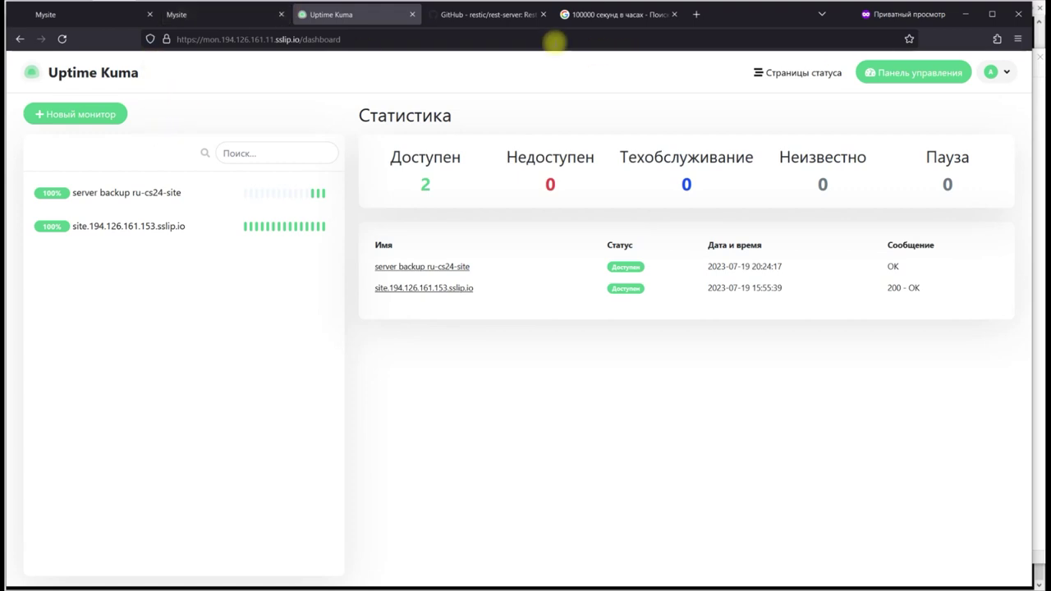
{"action": "left_click", "coordinate": [665, 14]}
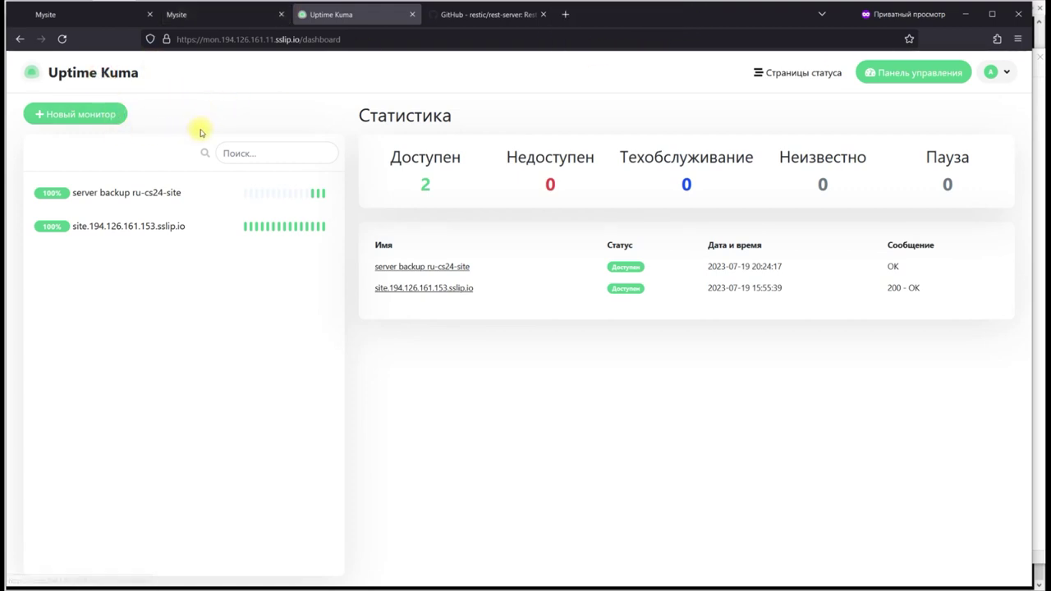
{"action": "left_click", "coordinate": [105, 116]}
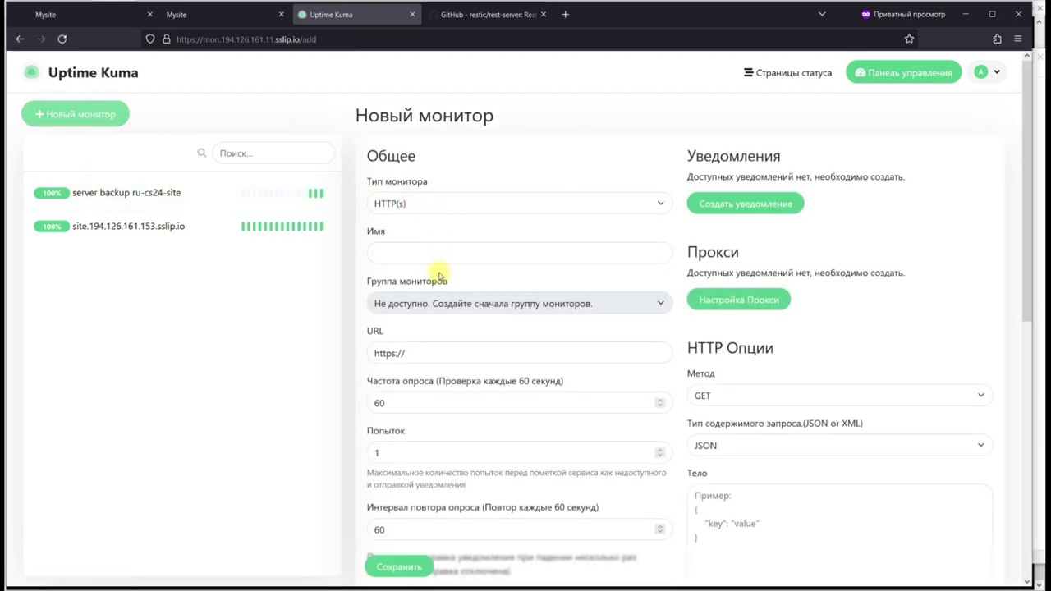
{"action": "left_click", "coordinate": [441, 206]}
{"action": "left_click", "coordinate": [423, 413]}
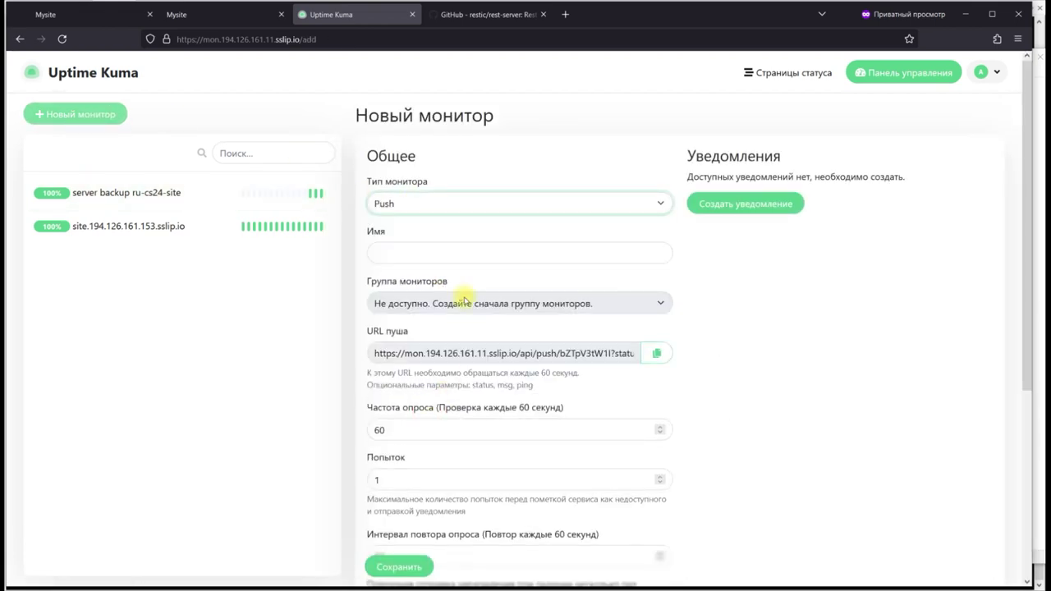
{"action": "left_click", "coordinate": [413, 248]}
- Open the existing server backup ru-cs24-site monitor in Uptime Kuma and copy its name
{"action": "left_click", "coordinate": [171, 204]}
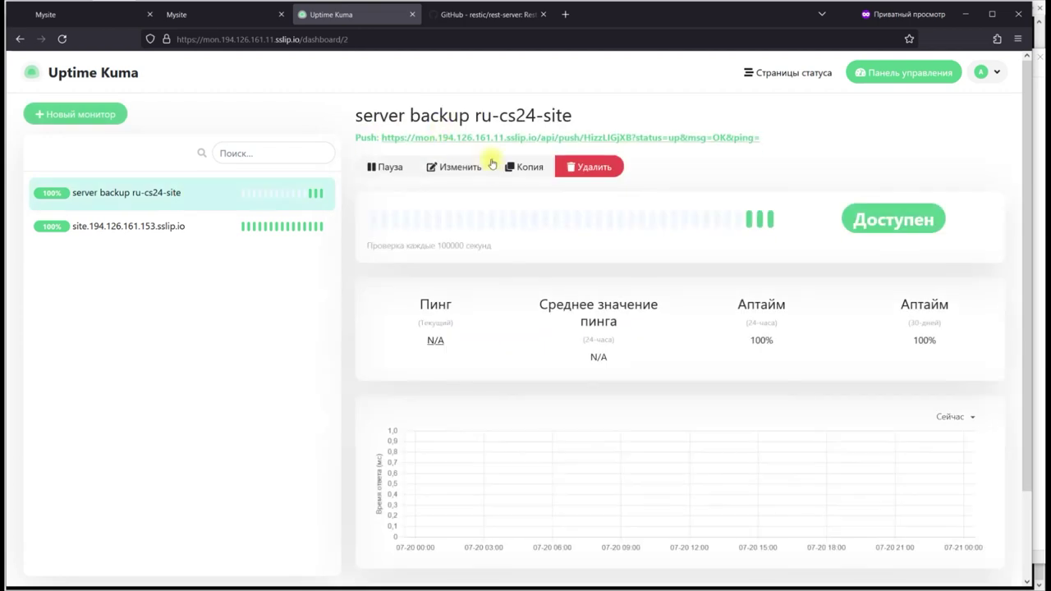
{"action": "left_click_drag", "start_coordinate": [573, 115], "coordinate": [355, 113]}
{"action": "key", "text": "ctrl+c"}
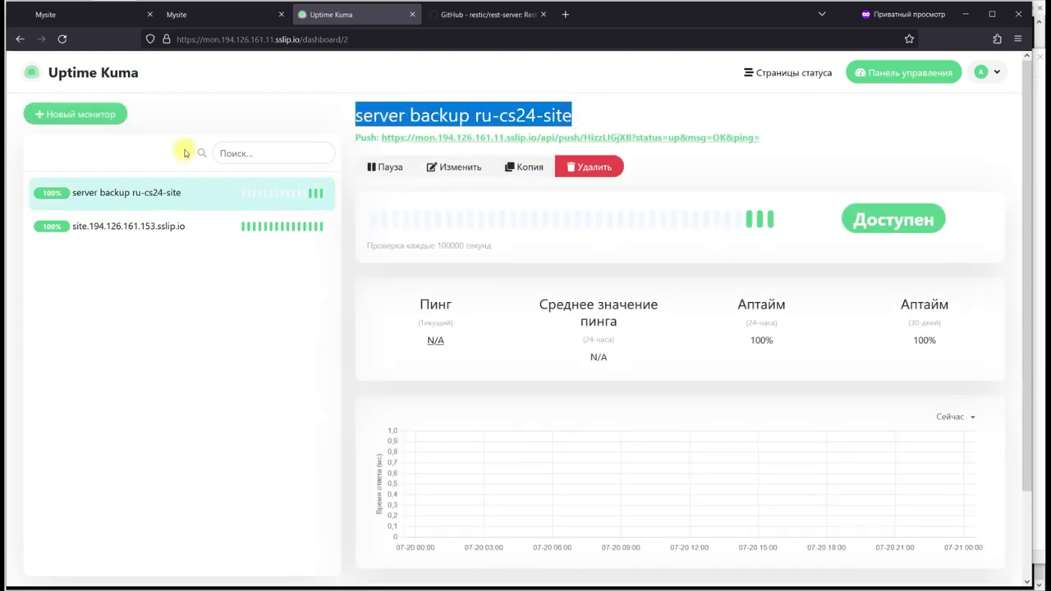
- Start a new Uptime Kuma monitor of type Push and name it mysql backup ru-cs24-site
{"action": "left_click", "coordinate": [114, 119]}
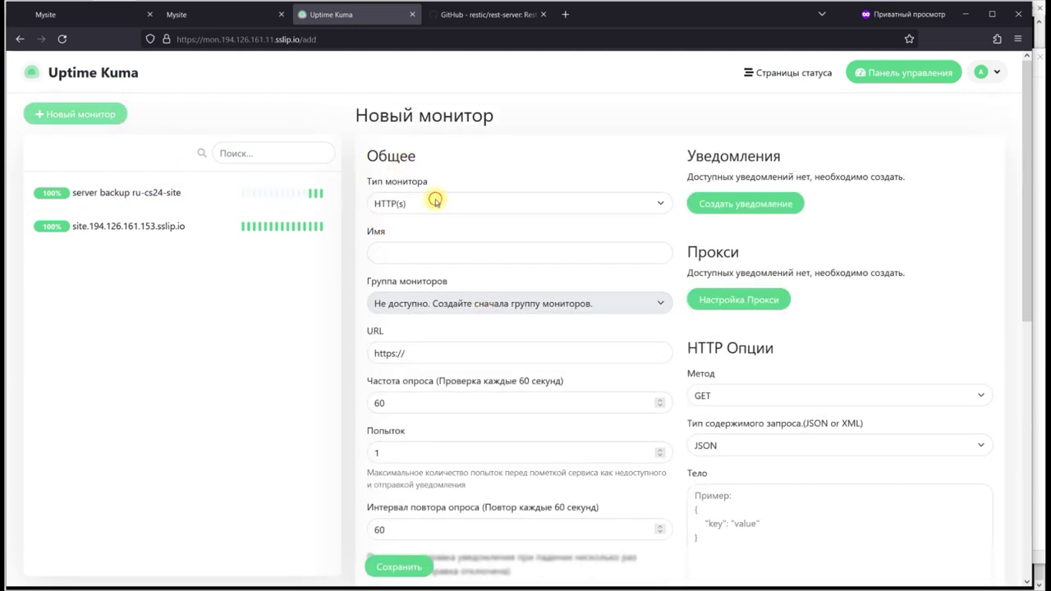
{"action": "left_click", "coordinate": [433, 202]}
{"action": "left_click", "coordinate": [432, 411]}
{"action": "left_click", "coordinate": [453, 257]}
{"action": "key", "text": "ctrl+v"}
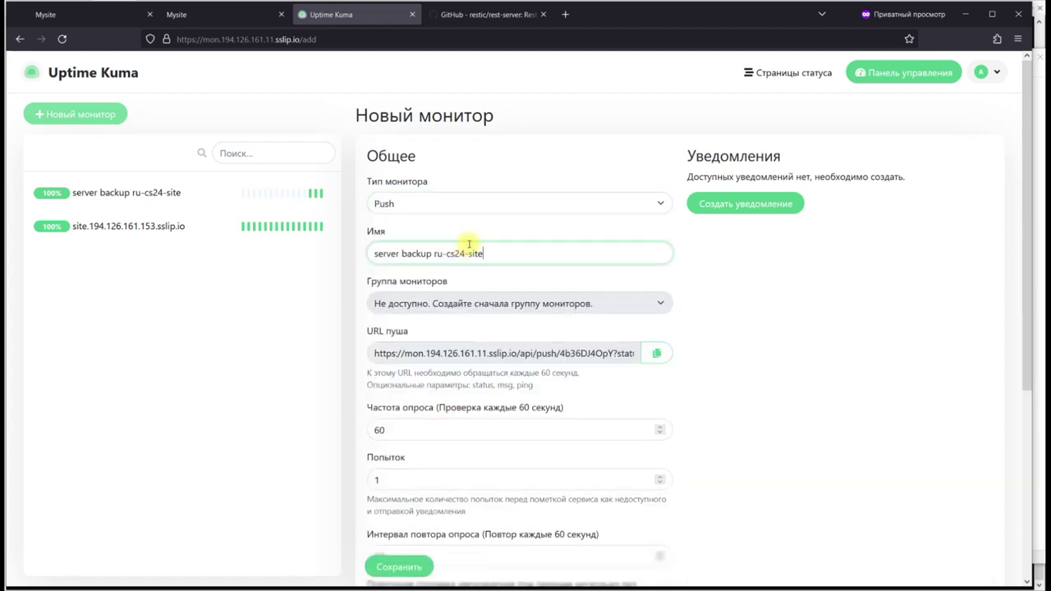
{"action": "left_click_drag", "start_coordinate": [394, 256], "coordinate": [364, 258]}
{"action": "key", "text": "BackSpace"}
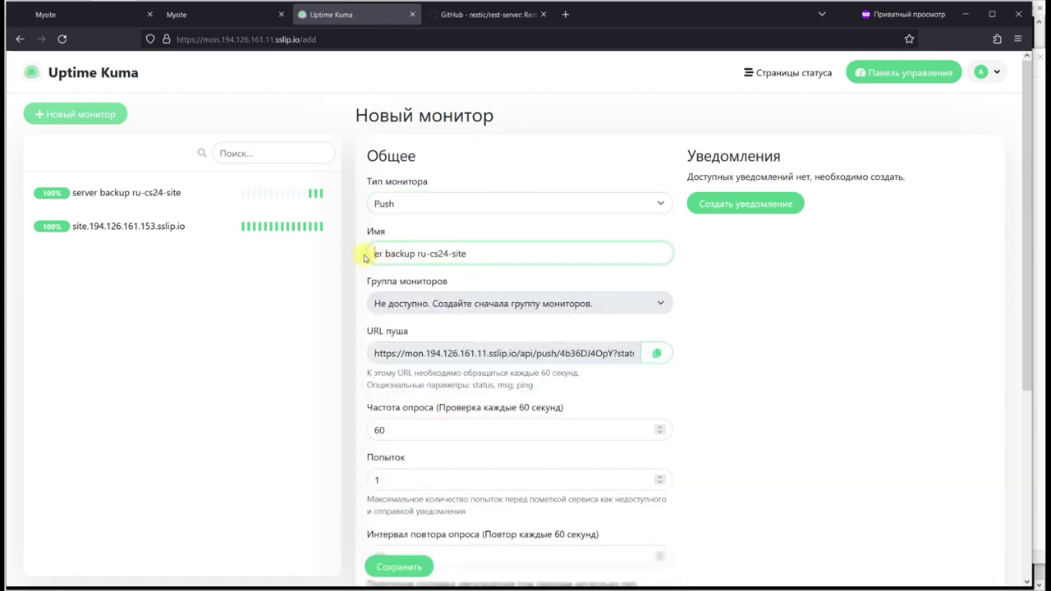
{"action": "type", "text": "sql"}
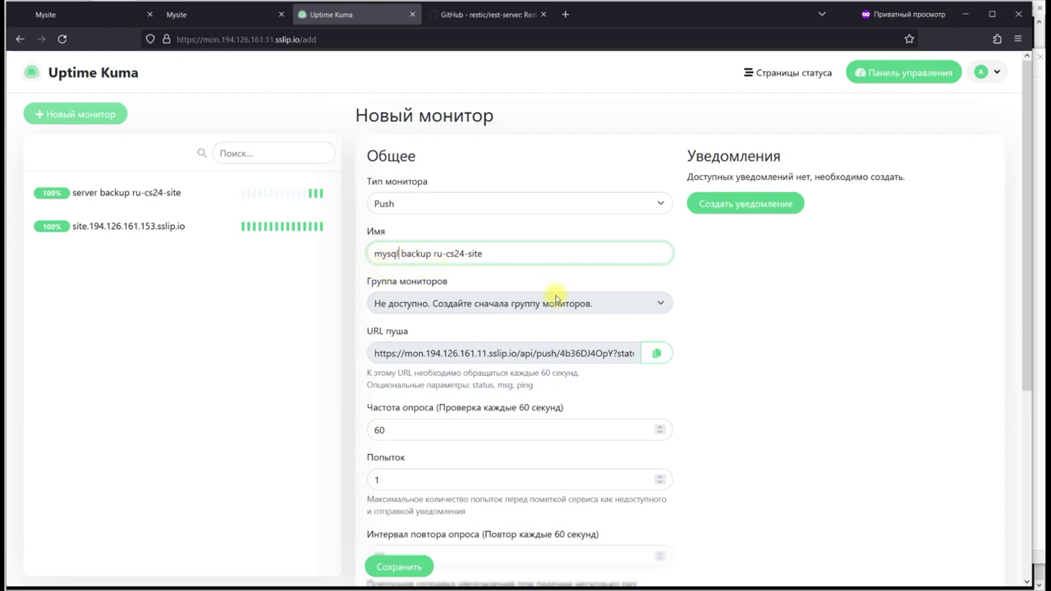
- Set the new monitor's check interval to 100000 seconds and its retries to 0
{"action": "scroll", "coordinate": [492, 322], "scroll_direction": "down", "scroll_amount": 1}
{"action": "double_click", "coordinate": [435, 348]}
{"action": "type", "text": "1"}
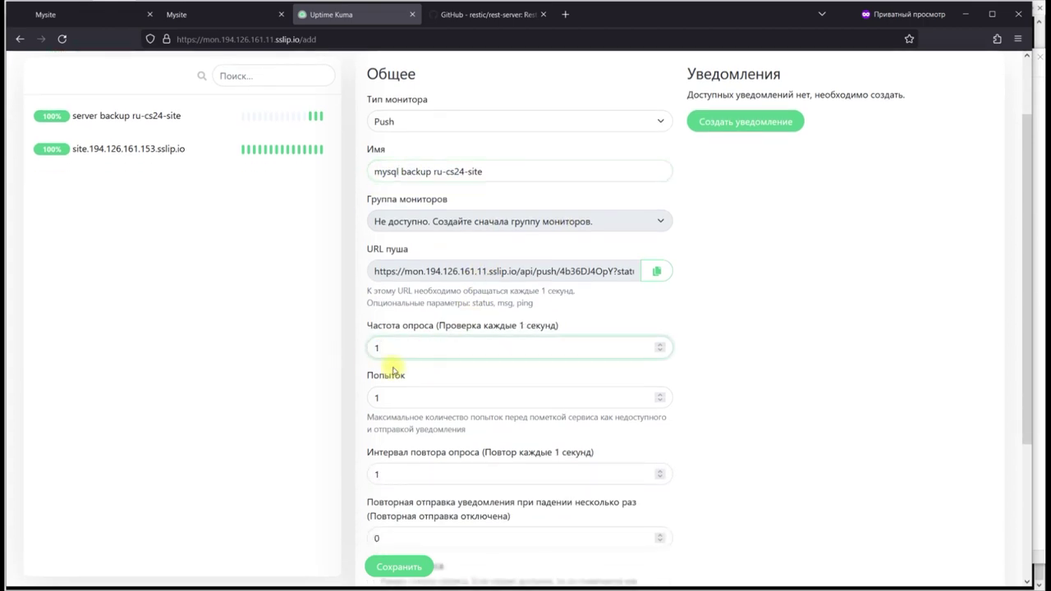
{"action": "type", "text": "00000"}
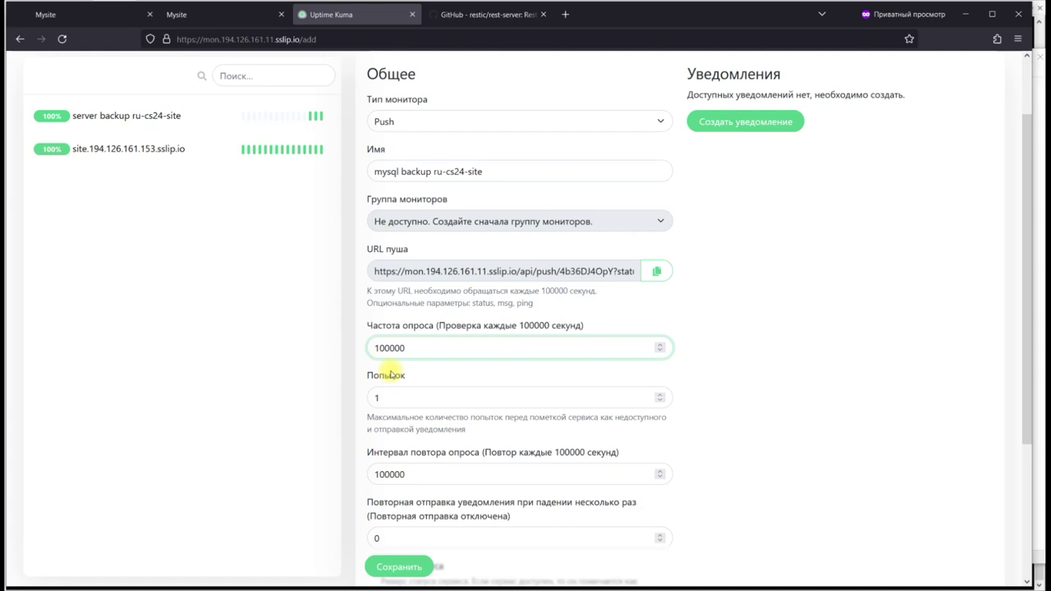
{"action": "double_click", "coordinate": [398, 391]}
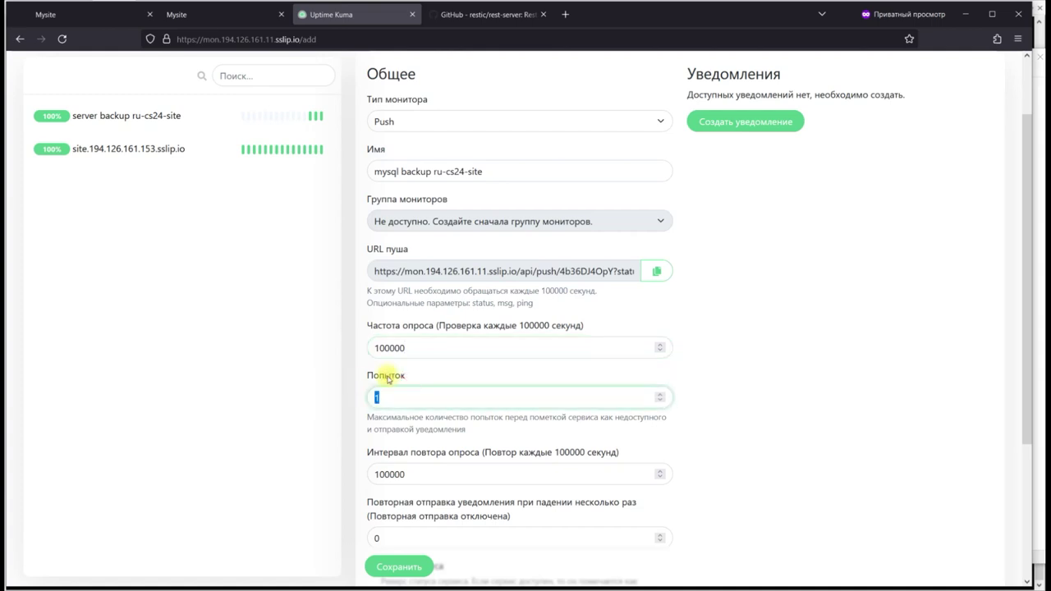
{"action": "type", "text": "0"}
- Copy the new monitor's push URL and save the monitor
{"action": "scroll", "coordinate": [411, 459], "scroll_direction": "down", "scroll_amount": 2}
{"action": "scroll", "coordinate": [429, 422], "scroll_direction": "up", "scroll_amount": 2}
{"action": "left_click", "coordinate": [657, 271]}
{"action": "scroll", "coordinate": [394, 566], "scroll_direction": "up", "scroll_amount": 1}
{"action": "scroll", "coordinate": [403, 567], "scroll_direction": "down", "scroll_amount": 1}
{"action": "left_click", "coordinate": [408, 566]}
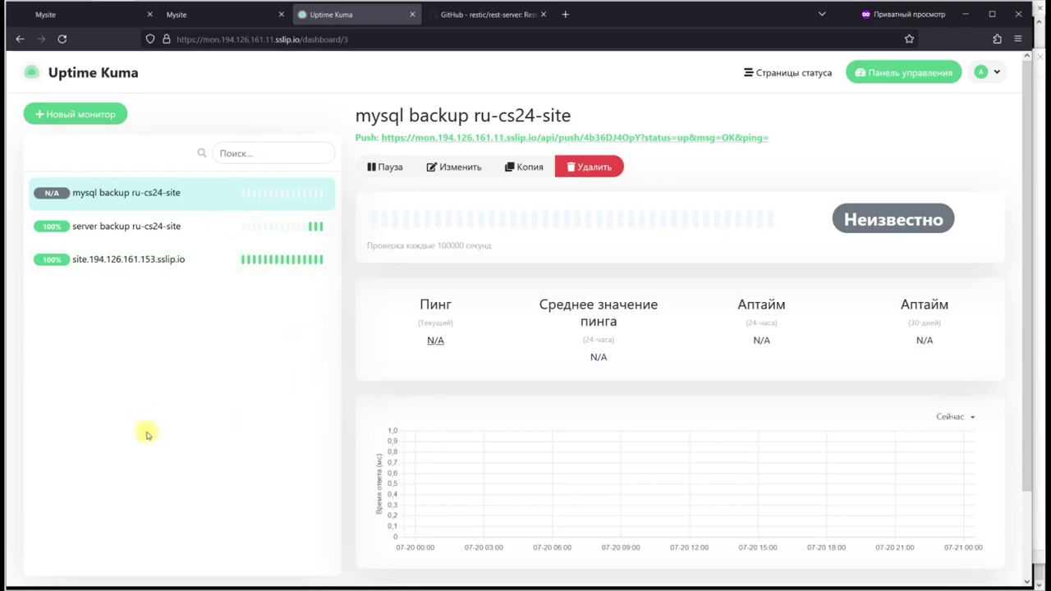
- Switch back to the Notepad script and replace the GOOD_URL placeholder with the copied push URL
{"action": "key", "text": "alt+Tab"}
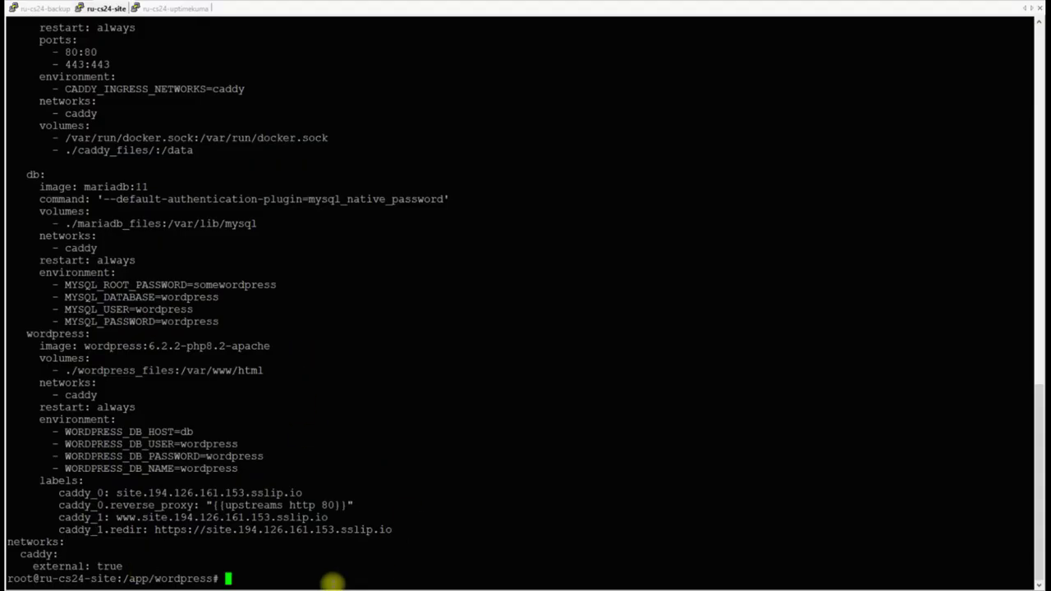
{"action": "key", "text": "alt+Tab"}
{"action": "left_click_drag", "start_coordinate": [220, 174], "coordinate": [181, 175]}
{"action": "key", "text": "ctrl+v"}
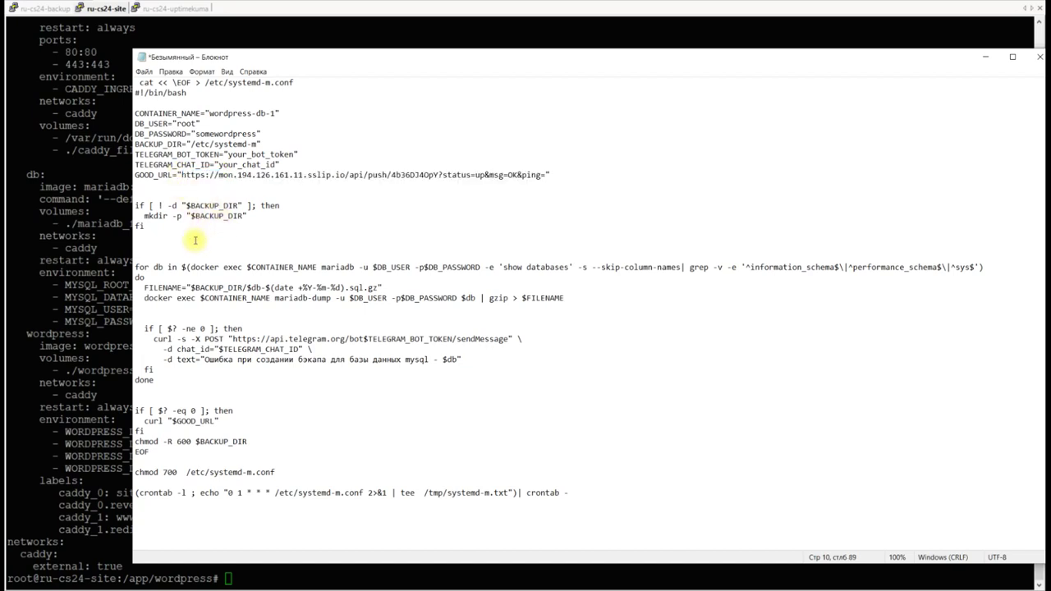
- Review the script block that creates BACKUP_DIR when missing and the start of the database loop
{"action": "left_click_drag", "start_coordinate": [129, 197], "coordinate": [169, 244]}
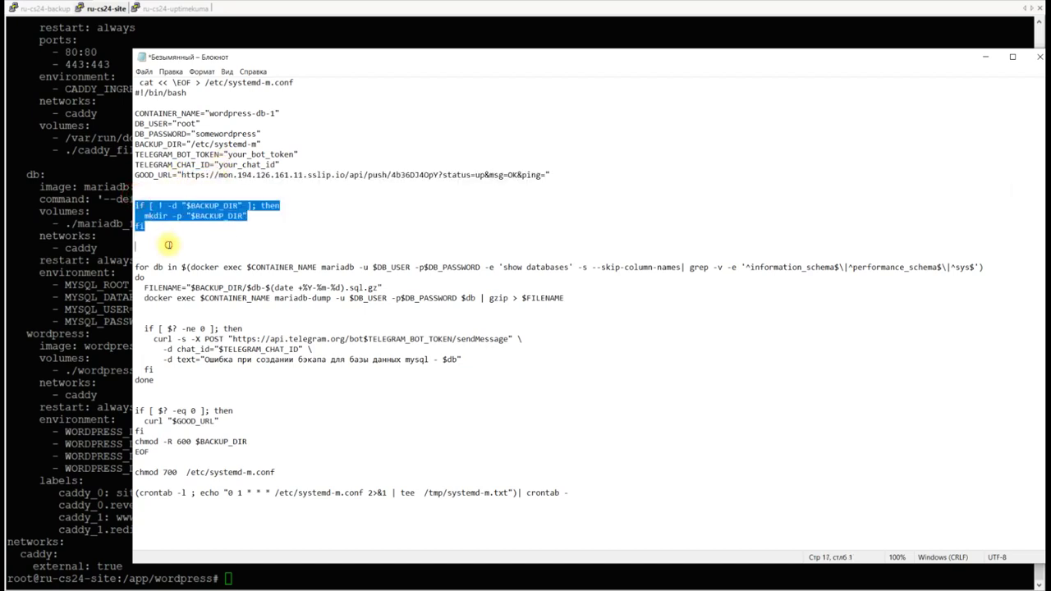
{"action": "left_click", "coordinate": [169, 244]}
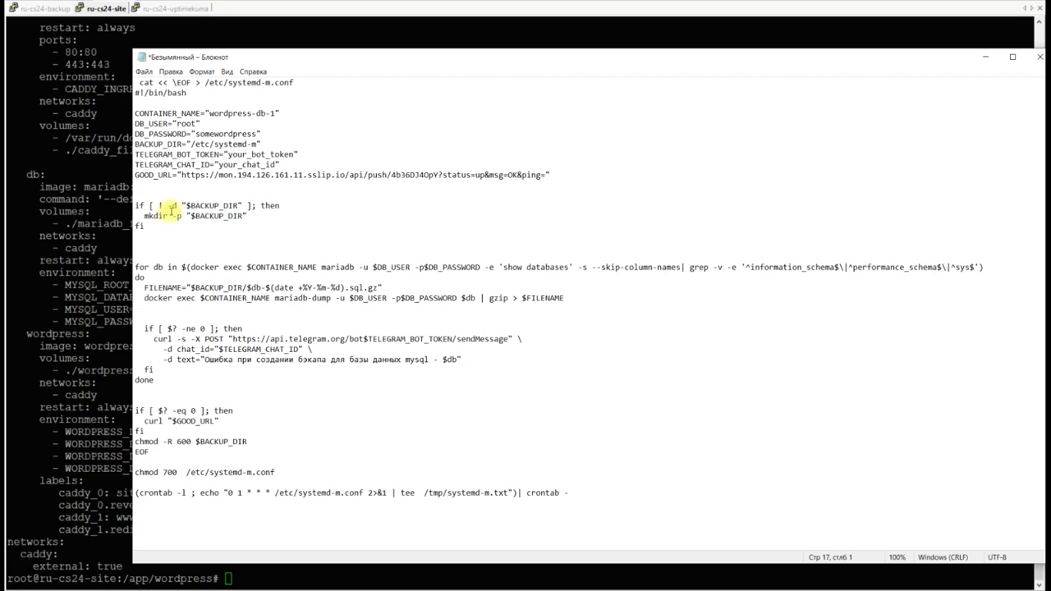
{"action": "left_click_drag", "start_coordinate": [272, 274], "coordinate": [145, 270]}
{"action": "left_click", "coordinate": [137, 257]}
- Examine the for loop's docker exec command, its show databases query and the system databases excluded by grep
{"action": "left_click_drag", "start_coordinate": [343, 60], "coordinate": [266, 59]}
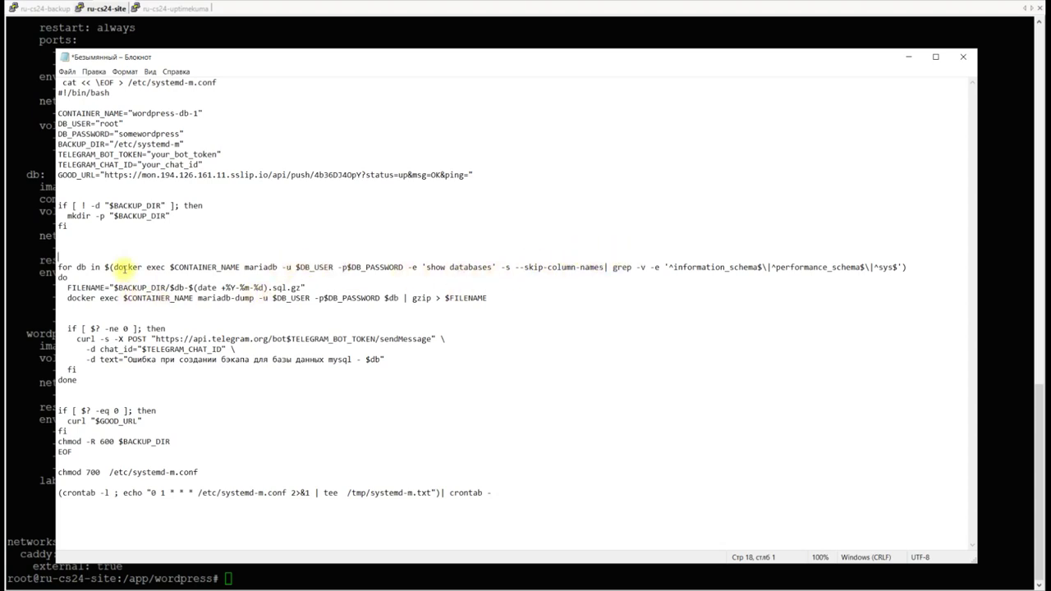
{"action": "left_click_drag", "start_coordinate": [114, 264], "coordinate": [348, 265]}
{"action": "left_click", "coordinate": [550, 247]}
{"action": "left_click", "coordinate": [533, 267]}
{"action": "left_click_drag", "start_coordinate": [491, 267], "coordinate": [427, 267]}
{"action": "left_click", "coordinate": [427, 267]}
{"action": "left_click", "coordinate": [686, 267]}
{"action": "double_click", "coordinate": [686, 267]}
{"action": "left_click", "coordinate": [844, 257]}
- Examine the mariadb and mariadb-dump commands in the loop and the gzip compression of each dump
{"action": "left_click_drag", "start_coordinate": [278, 267], "coordinate": [253, 269]}
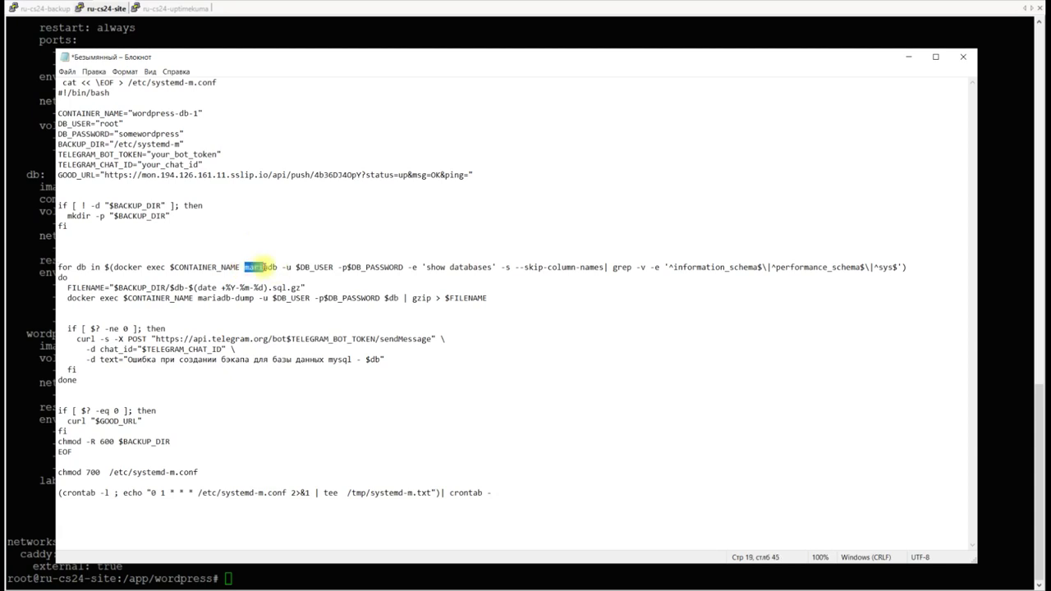
{"action": "left_click_drag", "start_coordinate": [277, 268], "coordinate": [245, 269]}
{"action": "left_click", "coordinate": [244, 269]}
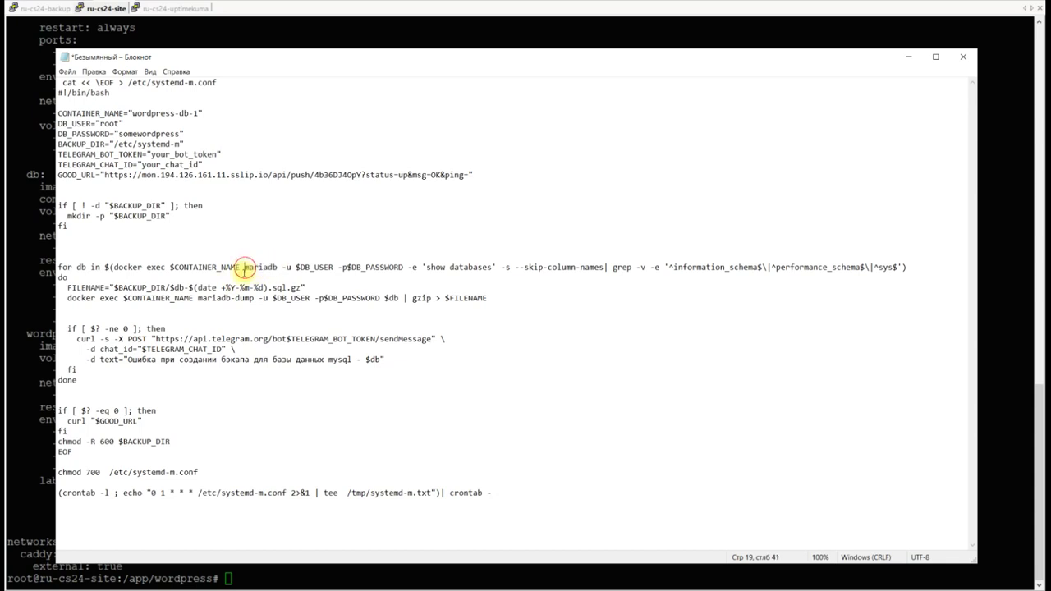
{"action": "left_click_drag", "start_coordinate": [229, 299], "coordinate": [206, 299]}
{"action": "left_click", "coordinate": [199, 298]}
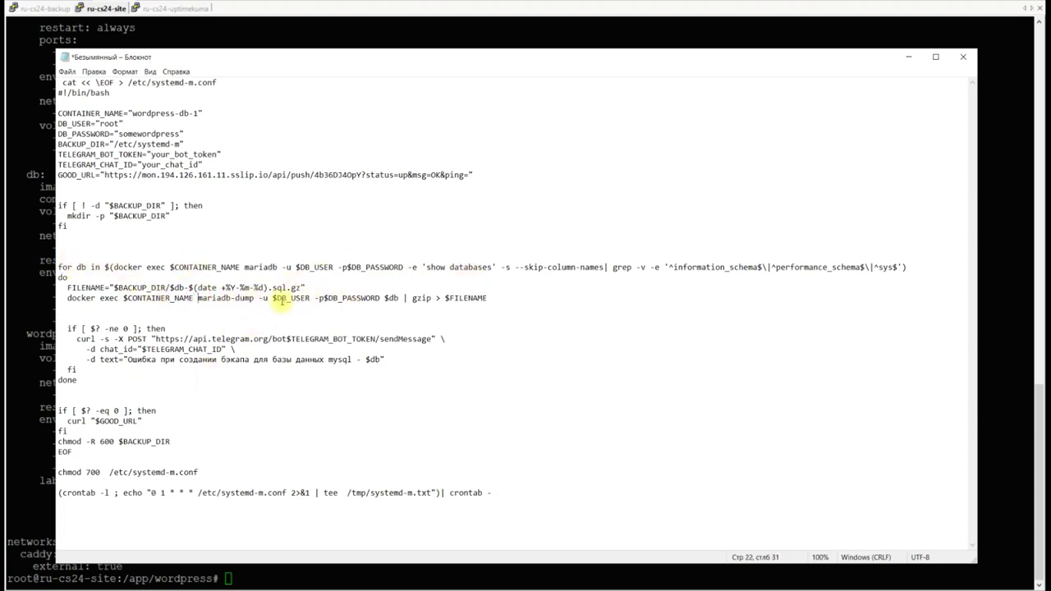
{"action": "left_click", "coordinate": [416, 298]}
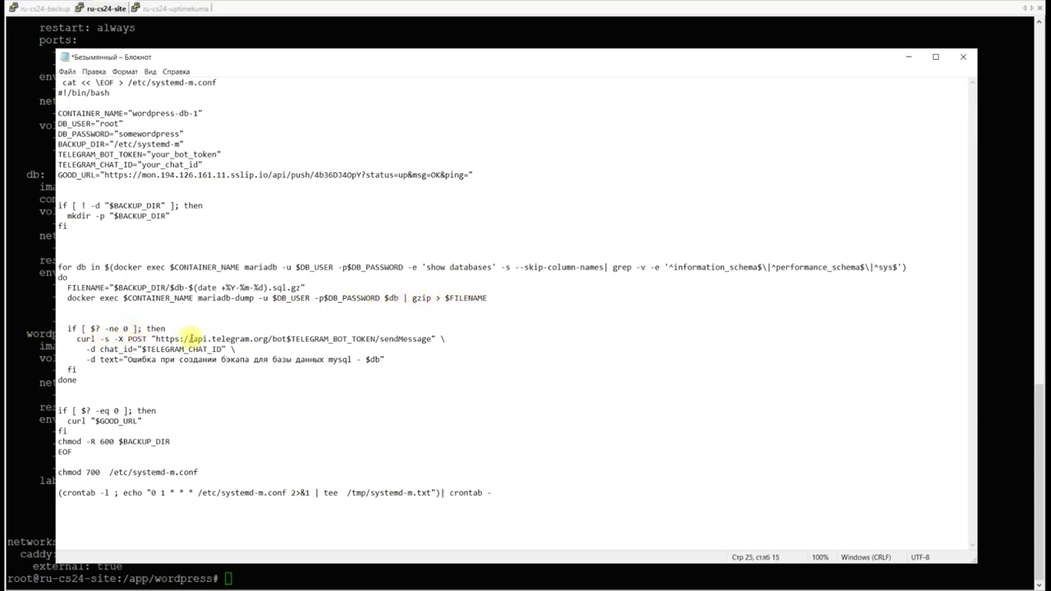
- Review the Telegram credential variables, the curl call to GOOD_URL on success and the chmod 600 on BACKUP_DIR
{"action": "left_click_drag", "start_coordinate": [100, 156], "coordinate": [235, 168]}
{"action": "left_click", "coordinate": [237, 168]}
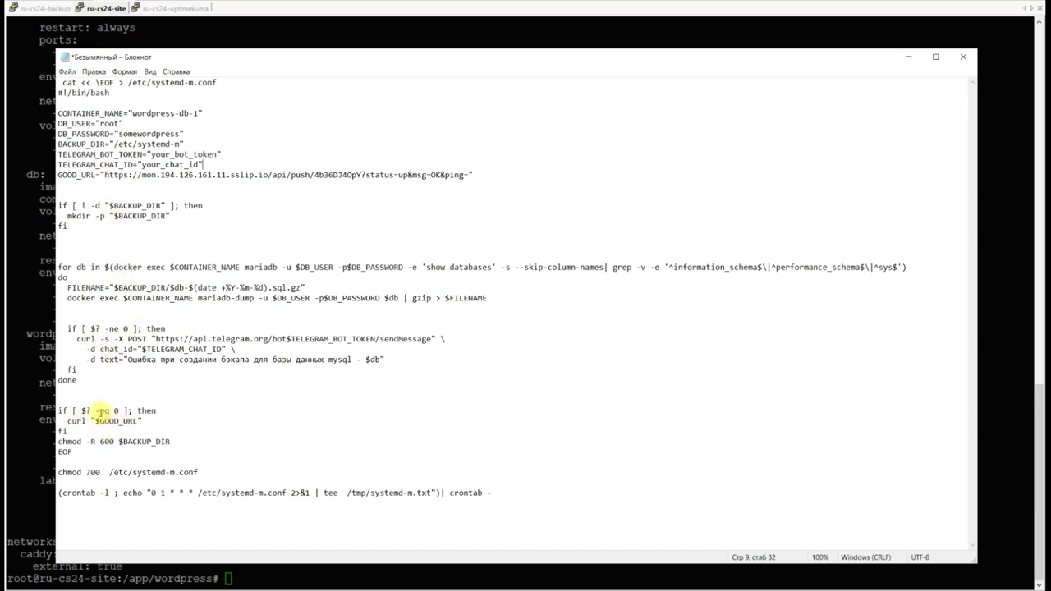
{"action": "double_click", "coordinate": [115, 424]}
{"action": "left_click", "coordinate": [86, 422]}
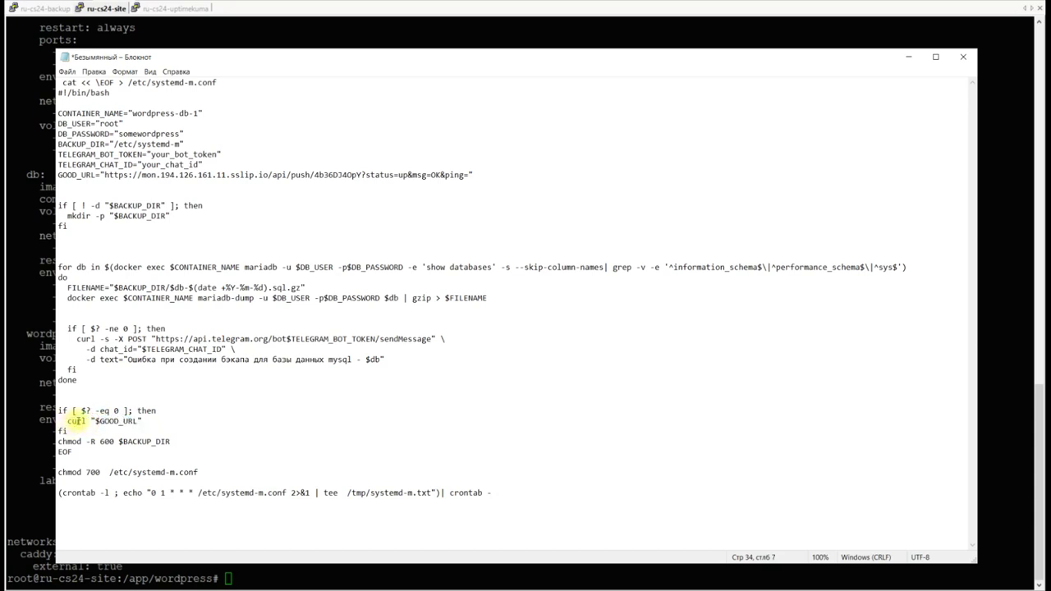
{"action": "double_click", "coordinate": [168, 442]}
{"action": "left_click", "coordinate": [90, 442]}
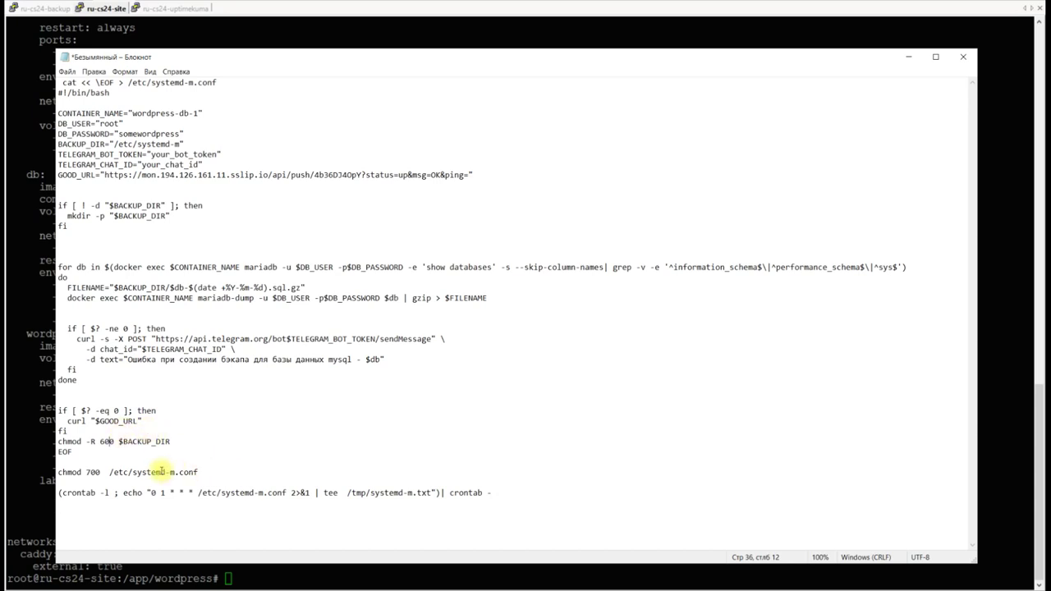
- Examine the chmod 700 line for /etc/systemd-m.conf, the daily crontab entry and the start of the script's cat command
{"action": "left_click_drag", "start_coordinate": [201, 474], "coordinate": [59, 474]}
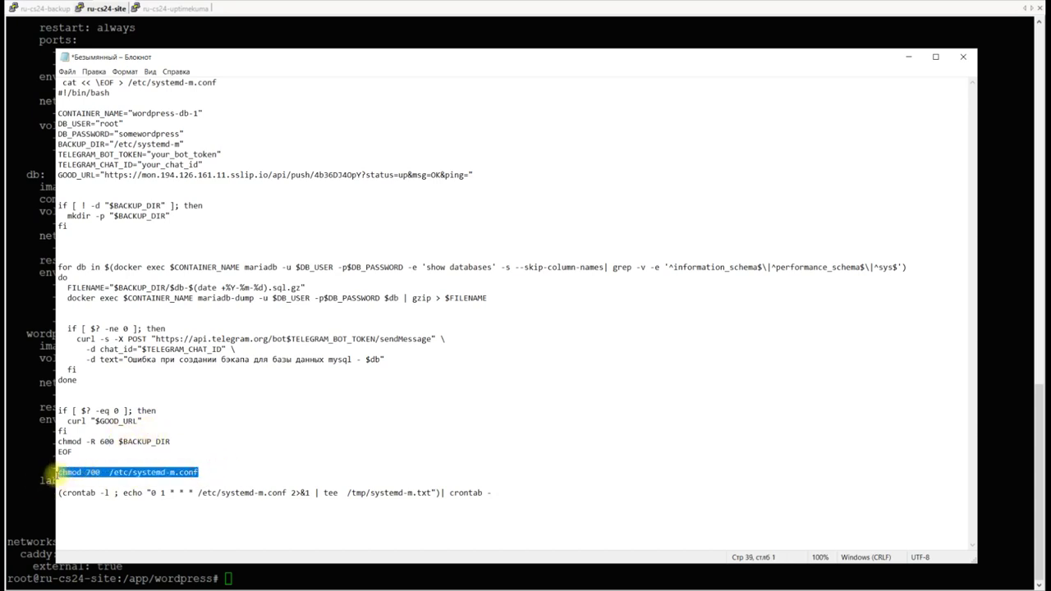
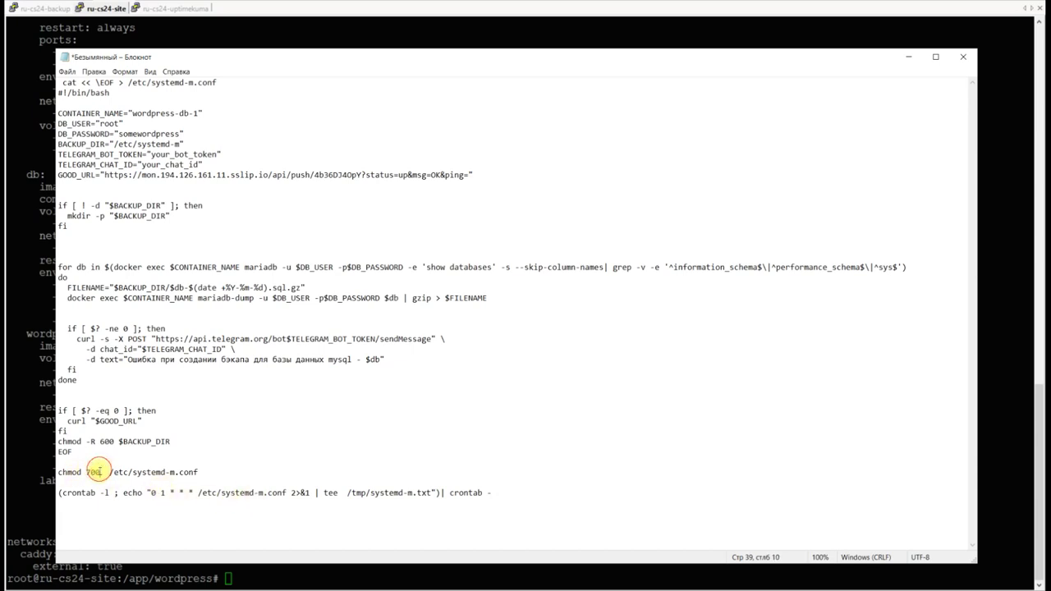
{"action": "left_click", "coordinate": [208, 511]}
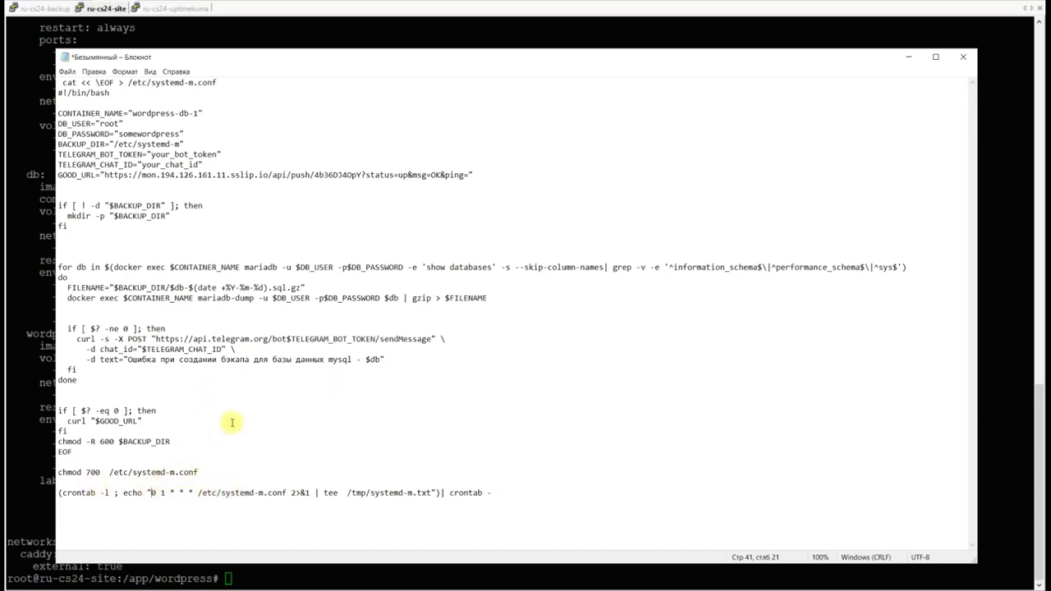
{"action": "left_click", "coordinate": [456, 297]}
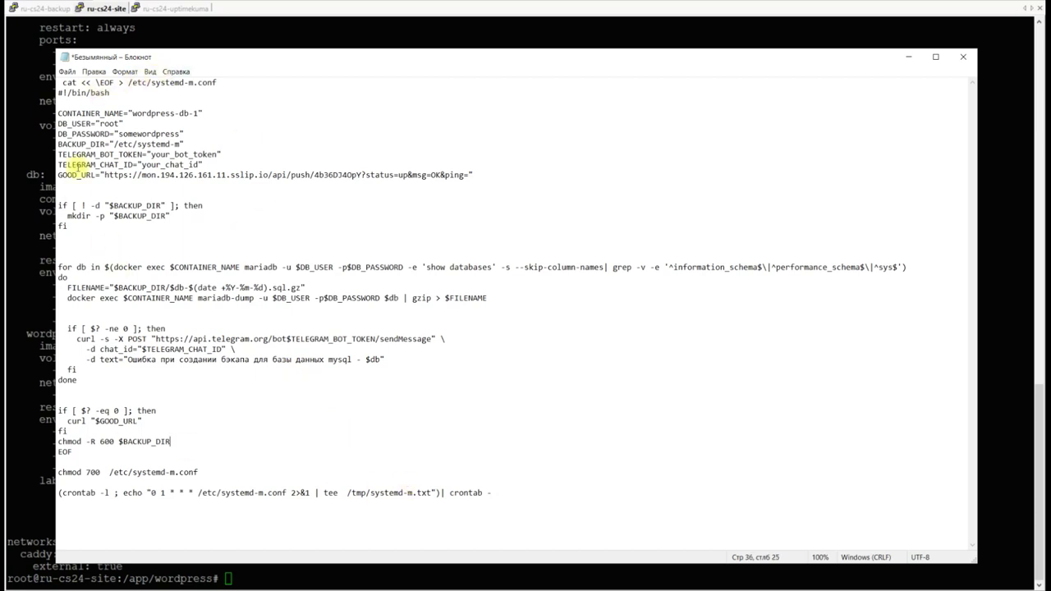
{"action": "left_click", "coordinate": [69, 82]}
{"action": "left_click", "coordinate": [60, 82]}
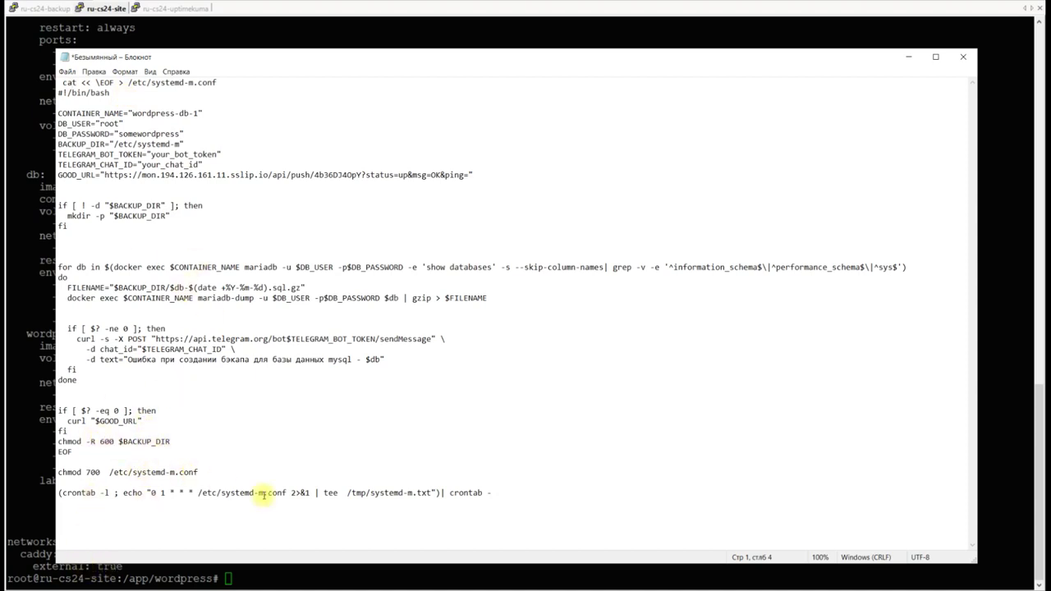
- Copy the whole script, including the database password, into the ru-cs24-site terminal to create /etc/systemd-m.conf with mode 700 and schedule it in cron
{"action": "left_click_drag", "start_coordinate": [576, 493], "coordinate": [44, 72]}
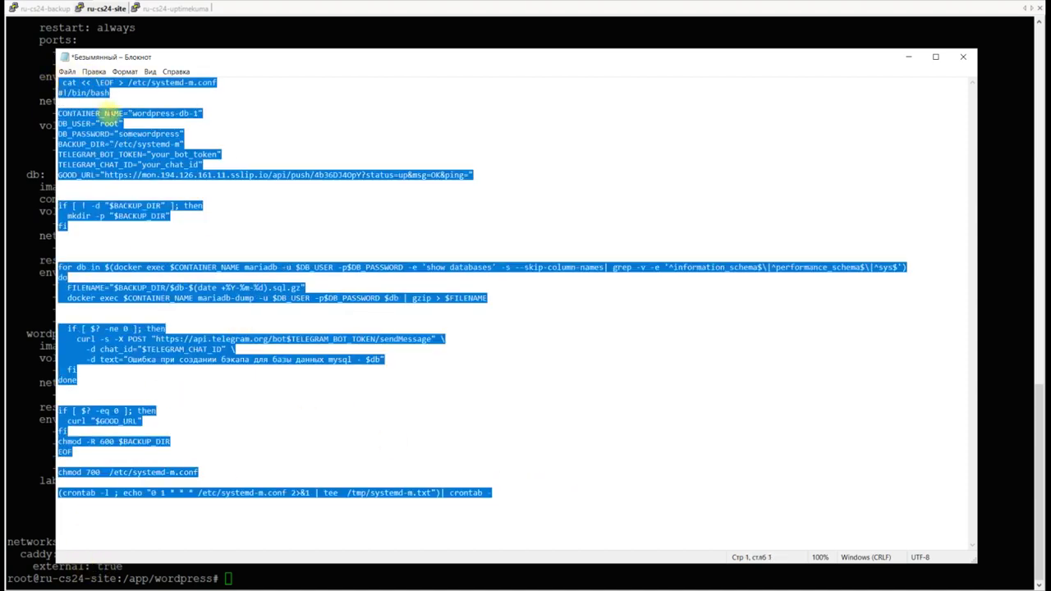
{"action": "right_click", "coordinate": [111, 147]}
{"action": "left_click", "coordinate": [143, 174]}
{"action": "left_click", "coordinate": [36, 163]}
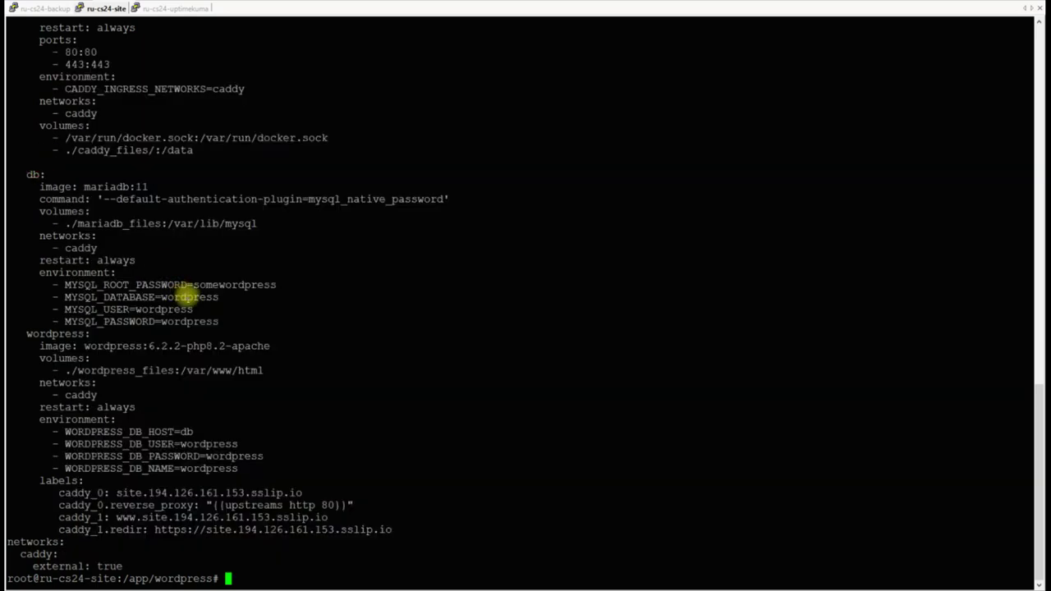
{"action": "right_click", "coordinate": [252, 221]}
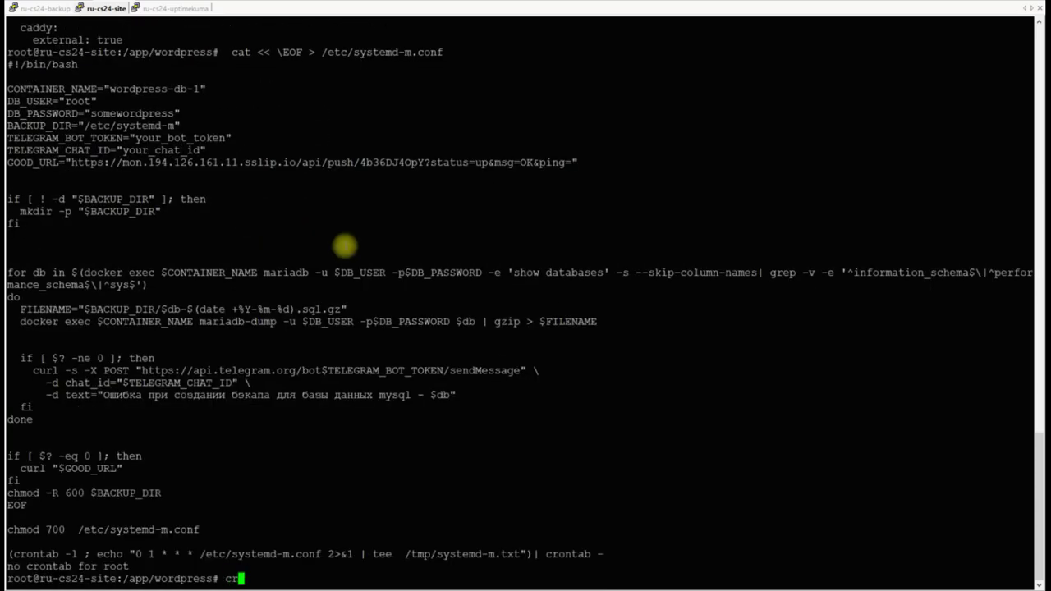
- List the cron jobs with crontab -l and run the scheduled script /etc/systemd-m.conf manually
{"action": "type", "text": "crontab -l"}
{"action": "key", "text": "Return"}
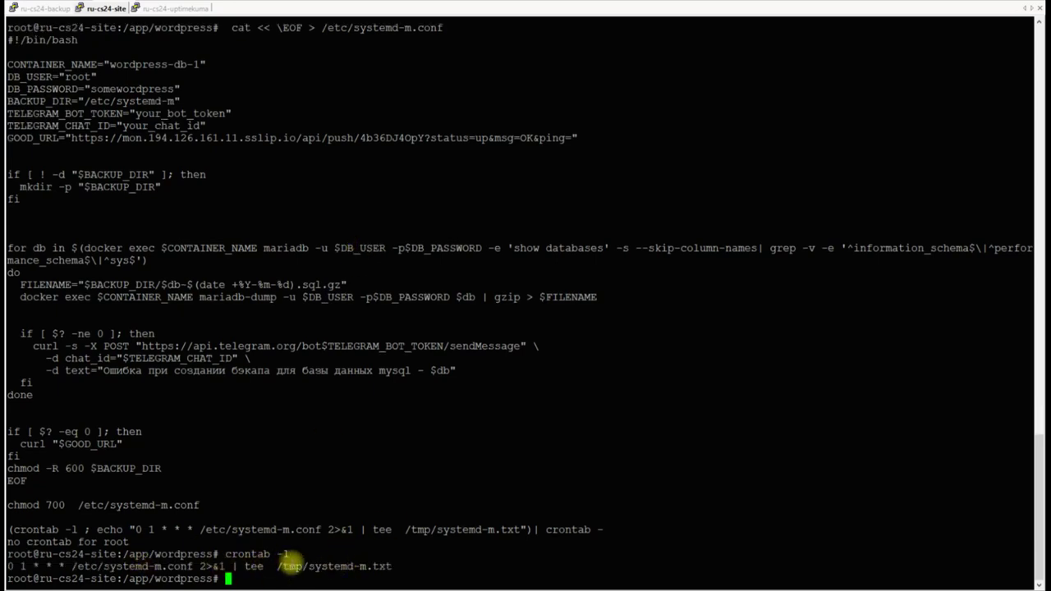
{"action": "double_click", "coordinate": [176, 565]}
{"action": "right_click", "coordinate": [177, 565]}
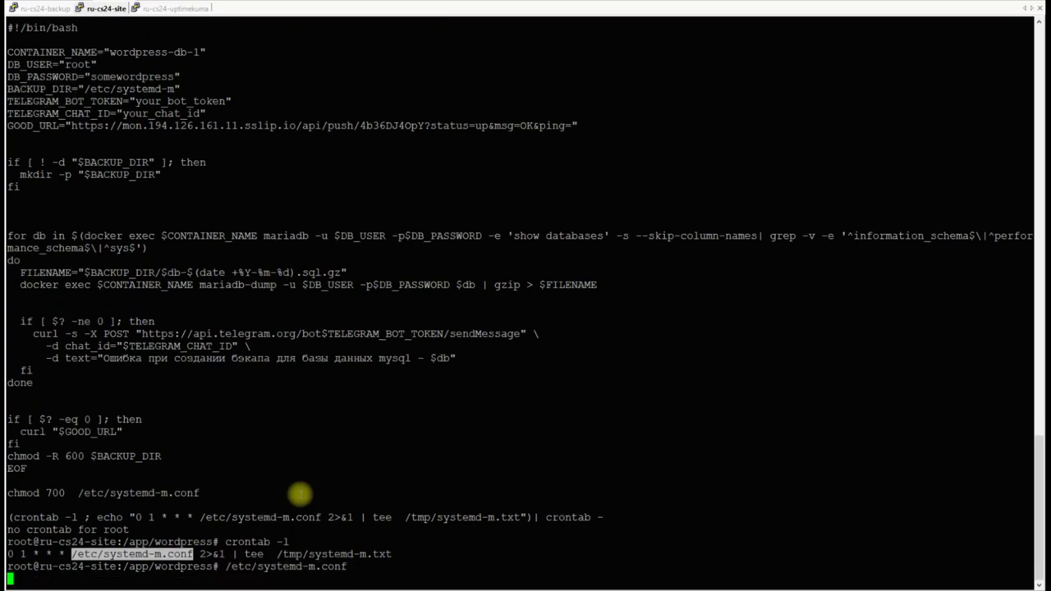
{"action": "key", "text": "Return"}
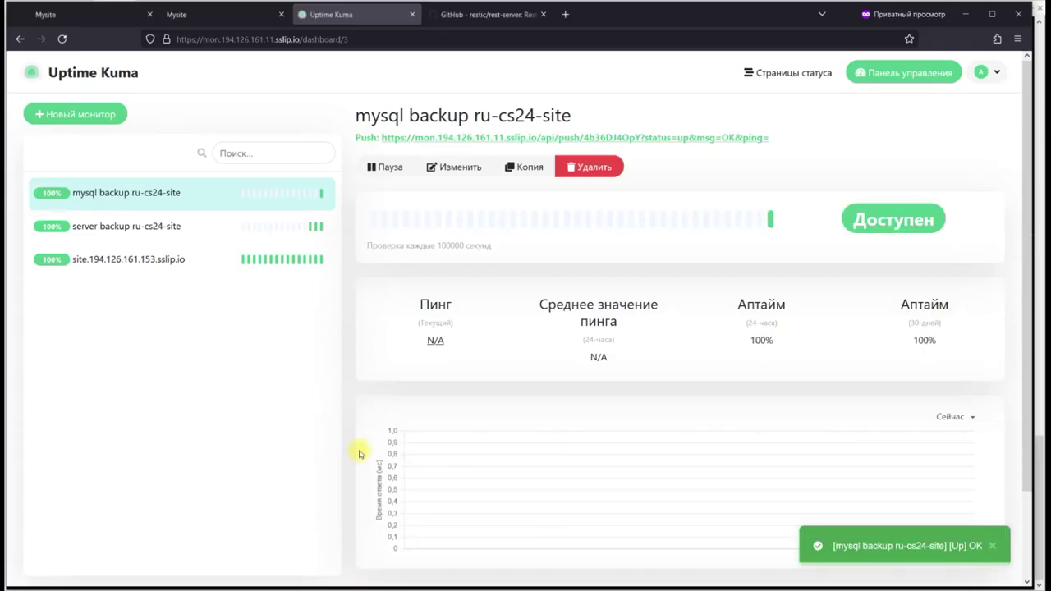
- Switch to the browser, check the mysql backup ru-cs24-site monitor in Uptime Kuma and return to the terminal
{"action": "left_click", "coordinate": [355, 588]}
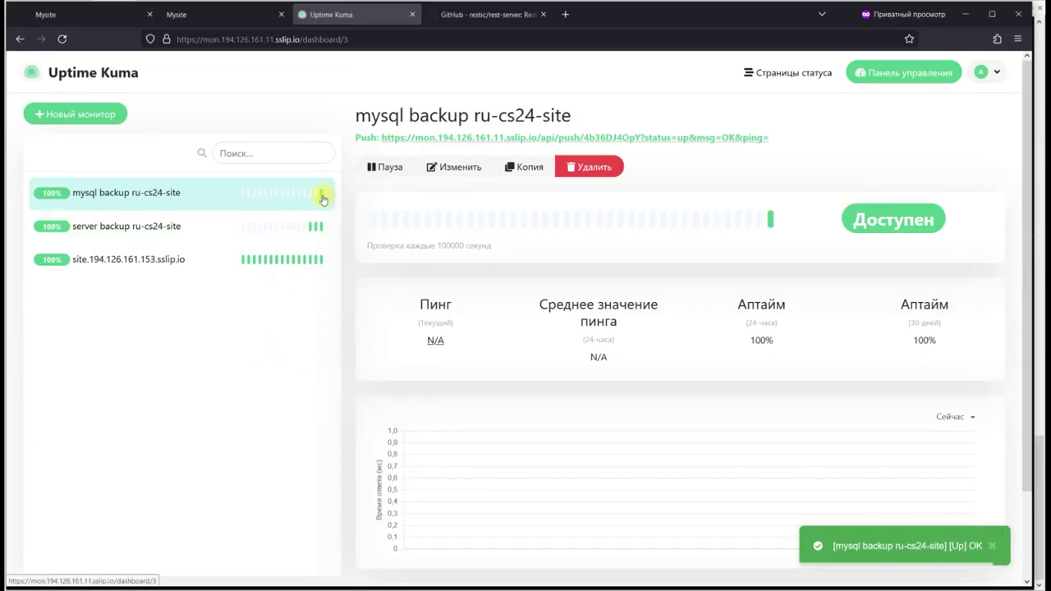
{"action": "mouse_move", "coordinate": [323, 199]}
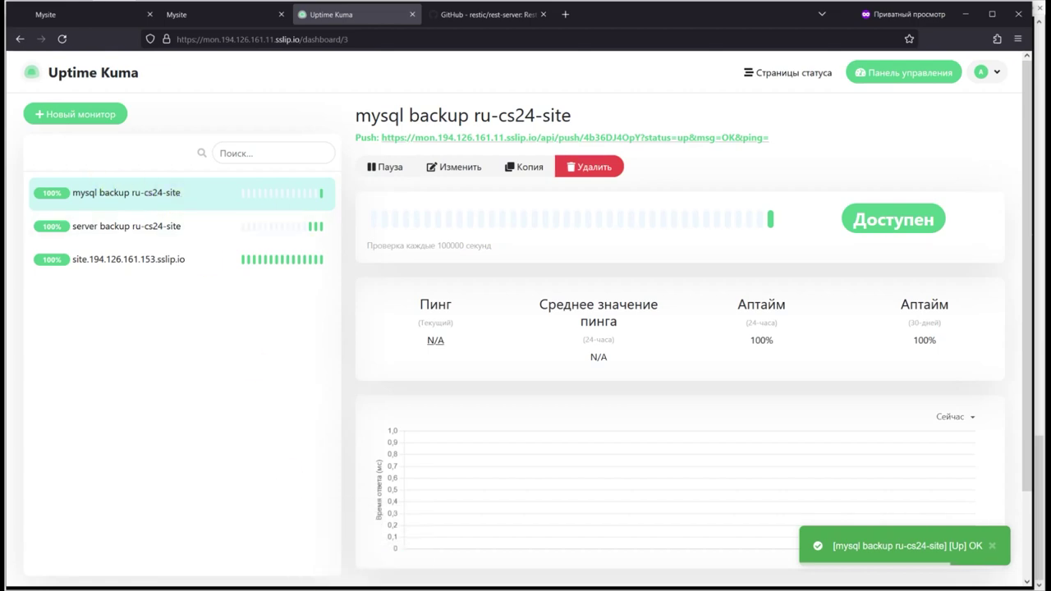
{"action": "left_click", "coordinate": [378, 585]}
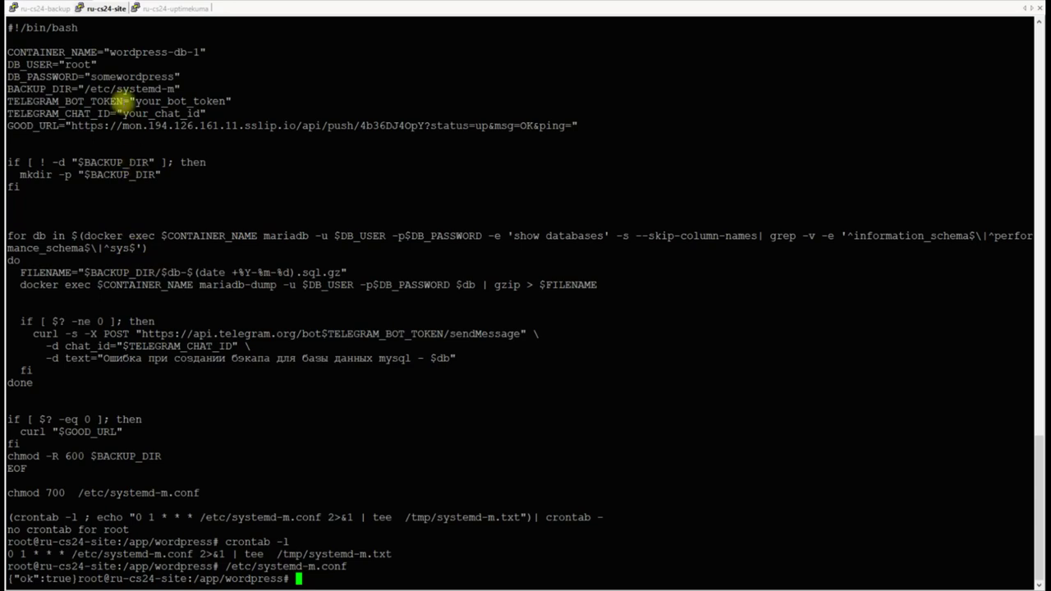
- Change to the backup directory /etc/systemd-m, list its files with ls -la and examine the mysql and wordpress dump archives
{"action": "double_click", "coordinate": [139, 89]}
{"action": "left_click", "coordinate": [209, 197]}
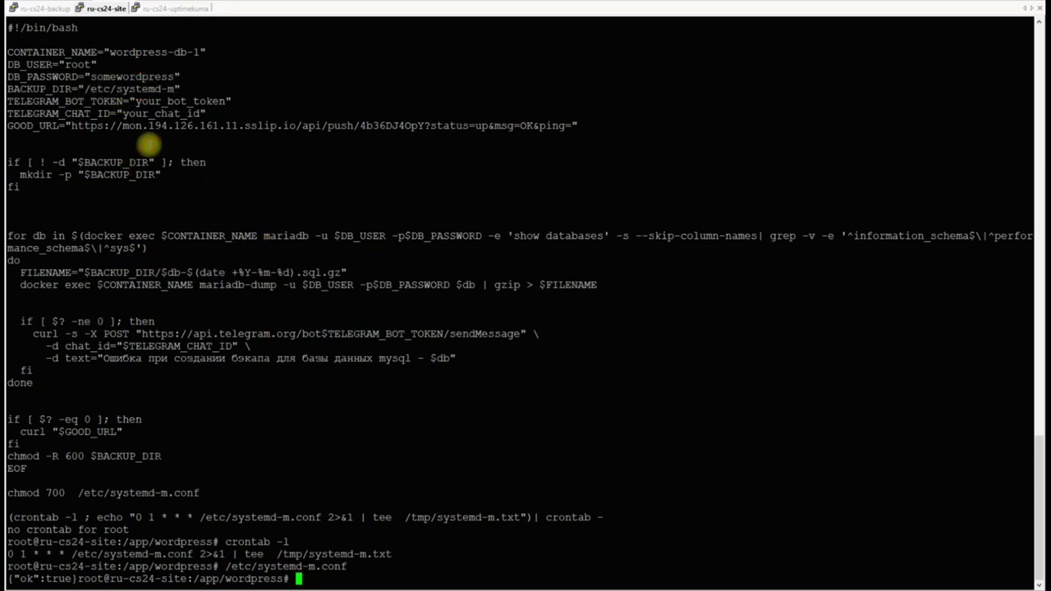
{"action": "left_click_drag", "start_coordinate": [175, 88], "coordinate": [86, 89]}
{"action": "type", "text": "cd"}
{"action": "right_click", "coordinate": [273, 195]}
{"action": "key", "text": "Return"}
{"action": "type", "text": "ls -la"}
{"action": "key", "text": "Return"}
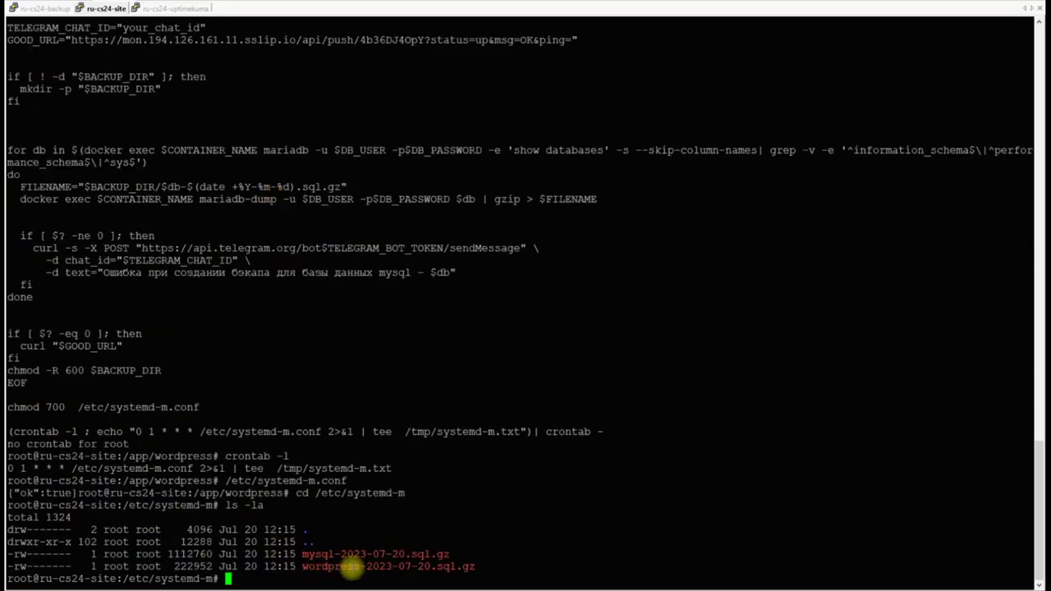
{"action": "double_click", "coordinate": [376, 566]}
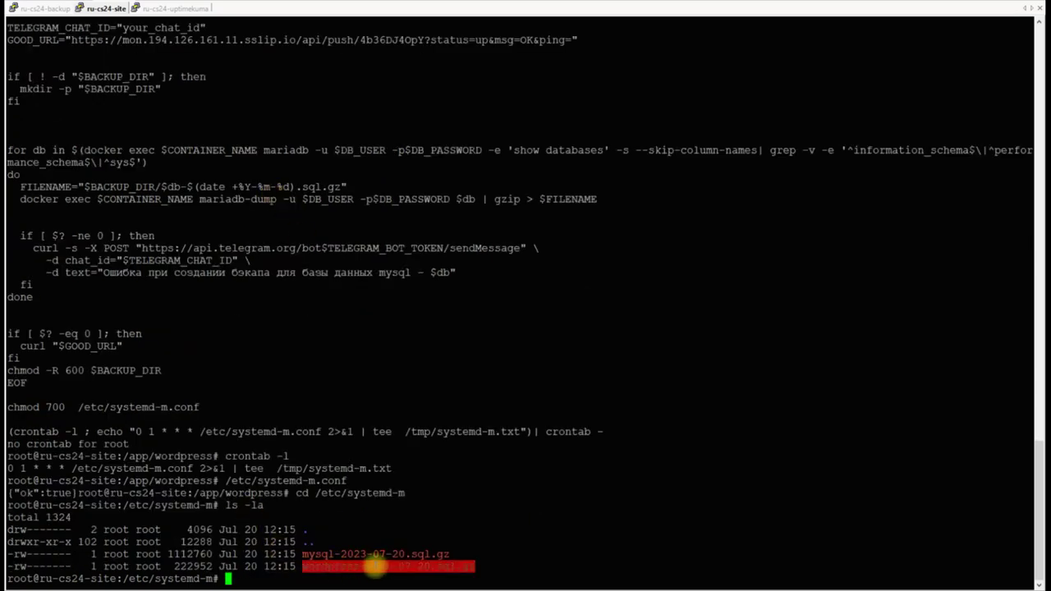
{"action": "double_click", "coordinate": [359, 554]}
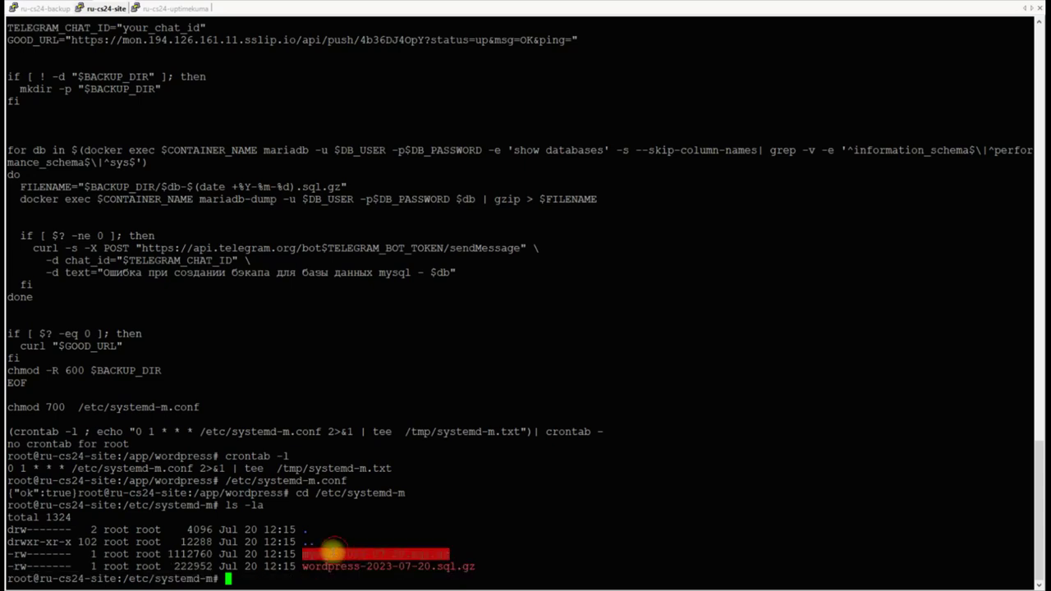
{"action": "triple_click", "coordinate": [332, 554]}
{"action": "left_click", "coordinate": [334, 559]}
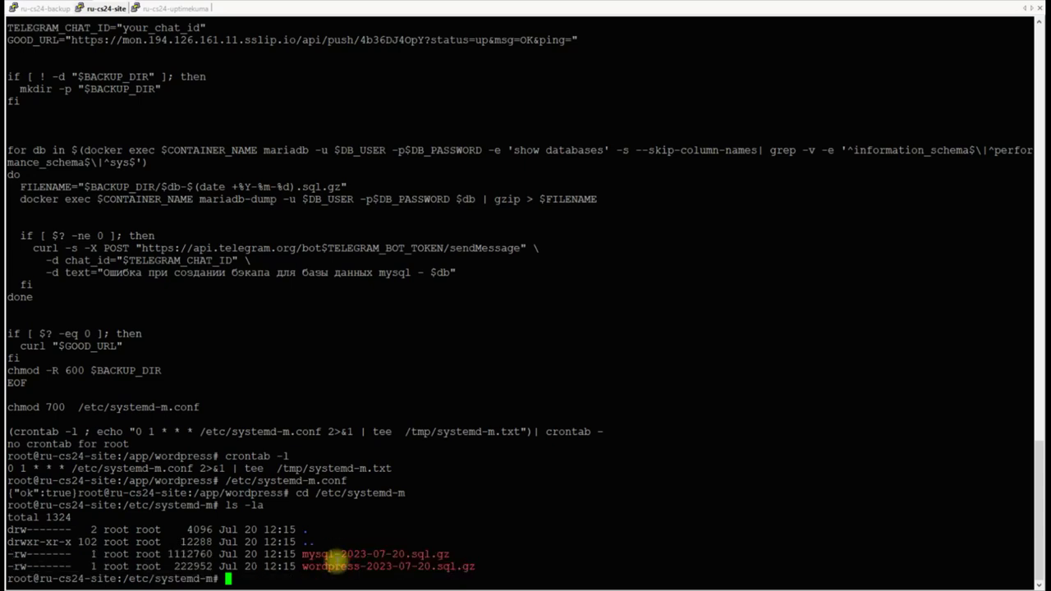
- Page through wordpress-2023-07-20.sql.gz using zcat piped to more, quit the pager and list the directory with ls -la
{"action": "double_click", "coordinate": [374, 566]}
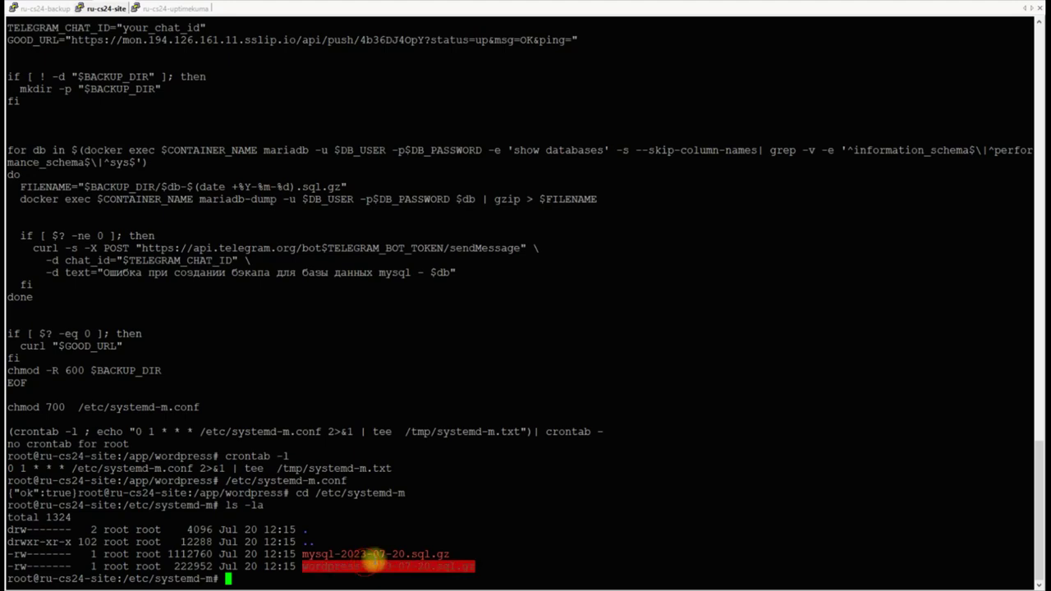
{"action": "type", "text": "ca"}
{"action": "key", "text": "ctrl+c"}
{"action": "type", "text": "zcat"}
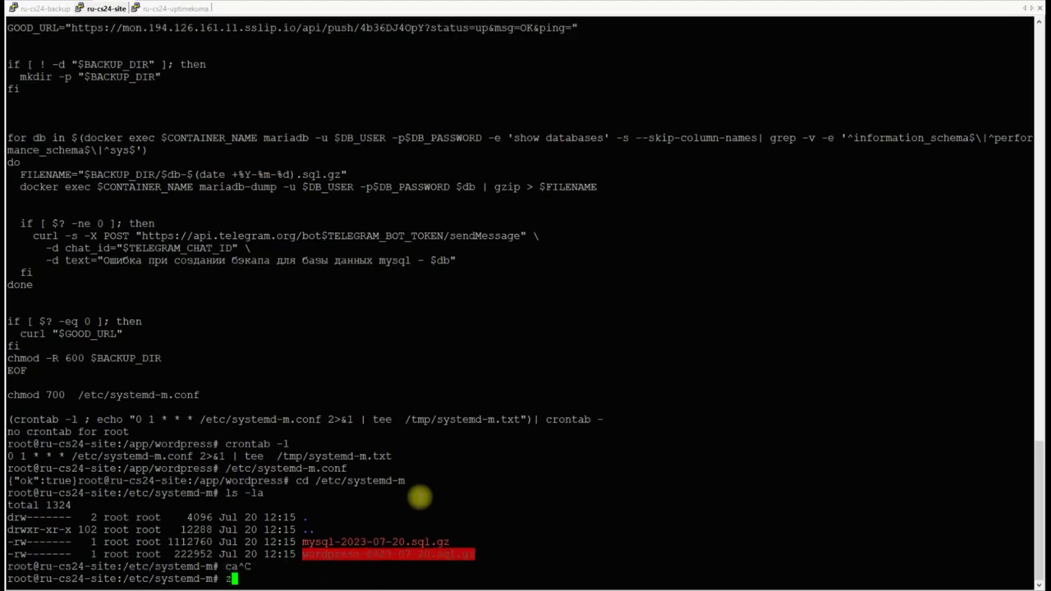
{"action": "right_click", "coordinate": [499, 484]}
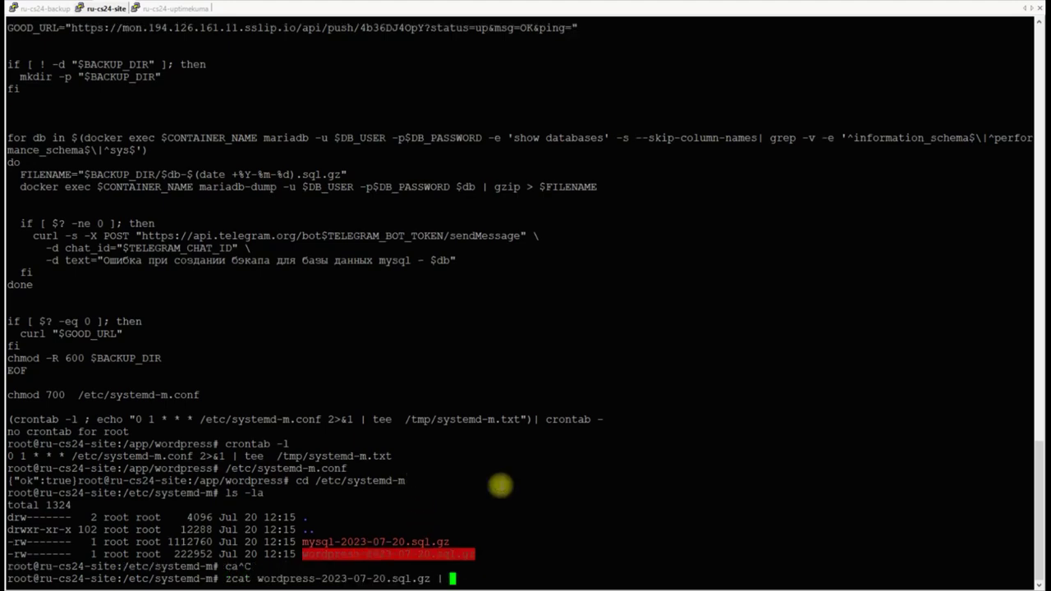
{"action": "key", "text": "Return"}
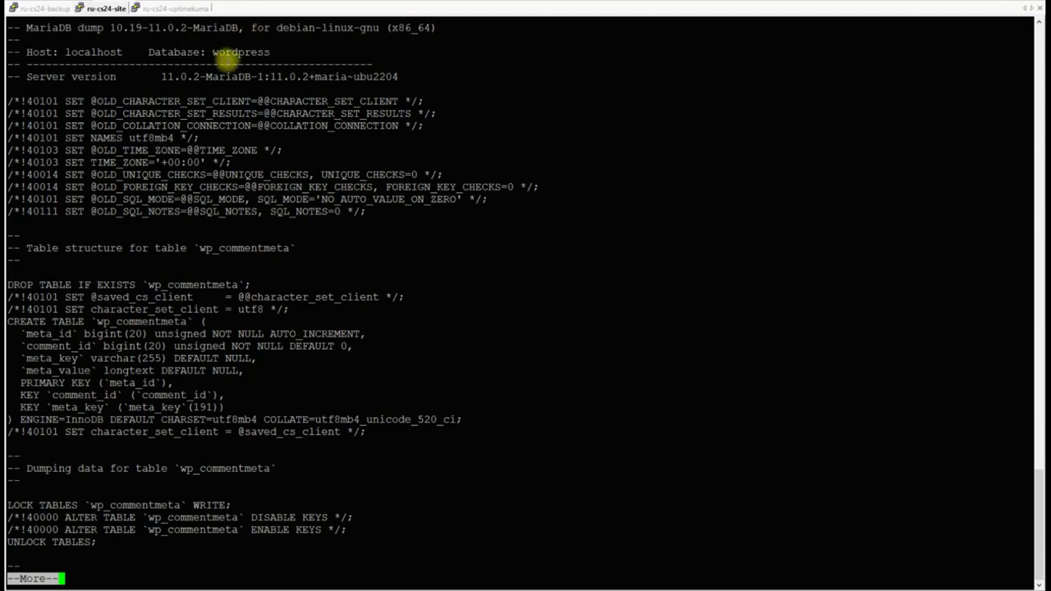
{"action": "key", "text": "space"}
{"action": "key", "text": "space"}
{"action": "key", "text": "space"}
{"action": "key", "text": "space"}
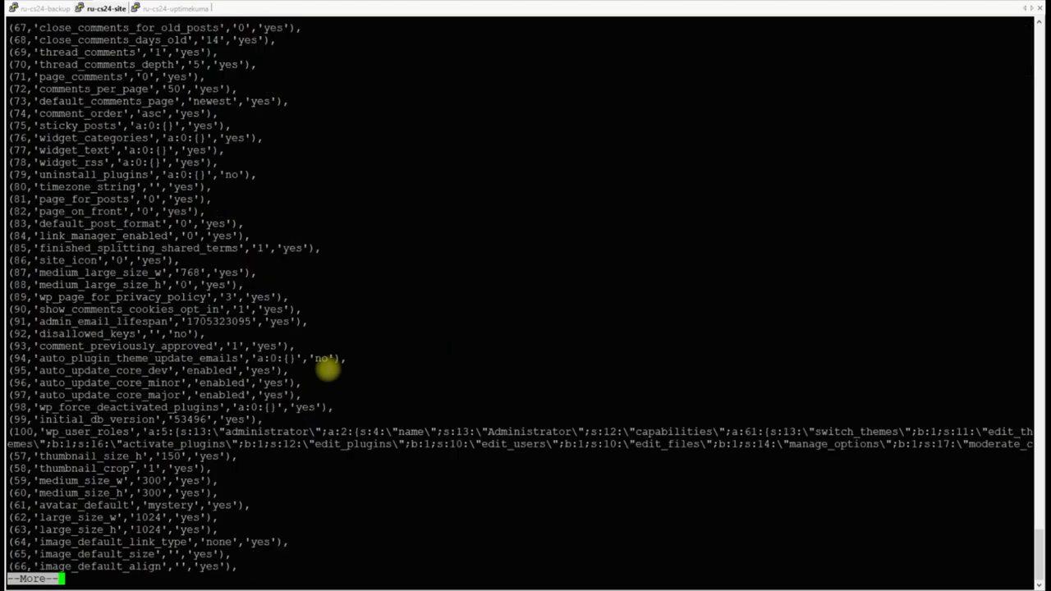
{"action": "key", "text": "space"}
{"action": "key", "text": "q"}
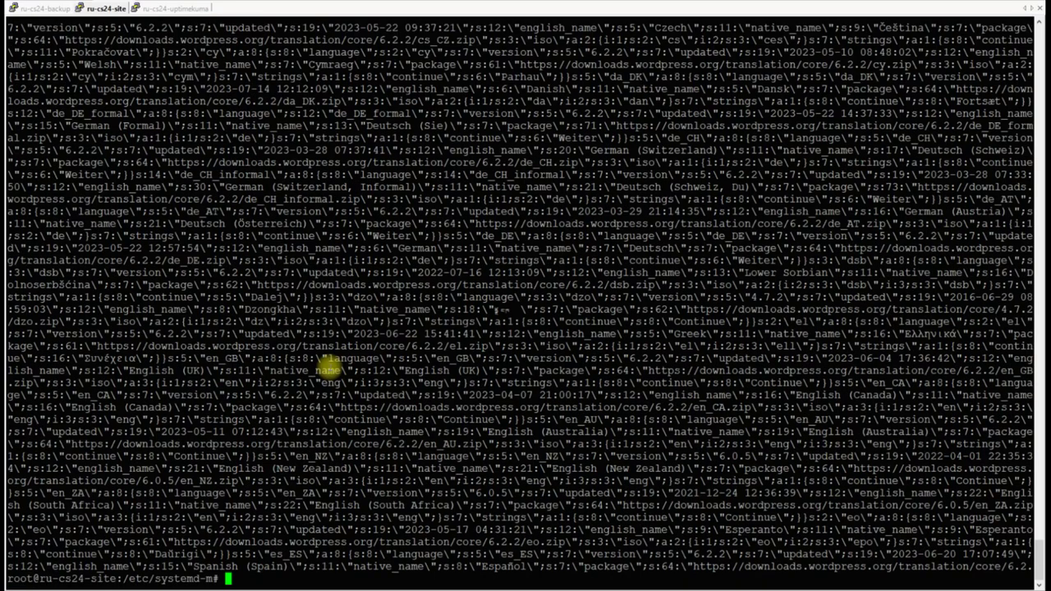
{"action": "type", "text": "ls -la"}
{"action": "key", "text": "Return"}
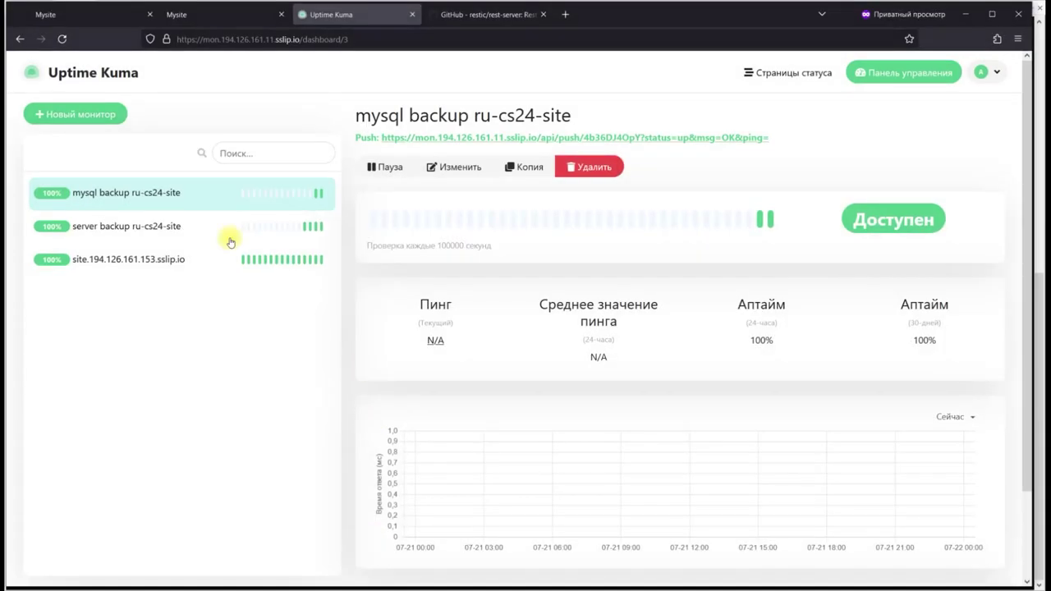
- Reload the Mysite home page in the browser and view the server backup ru-cs24-site monitor in Uptime Kuma
{"action": "left_click", "coordinate": [88, 11]}
{"action": "key", "text": "F5"}
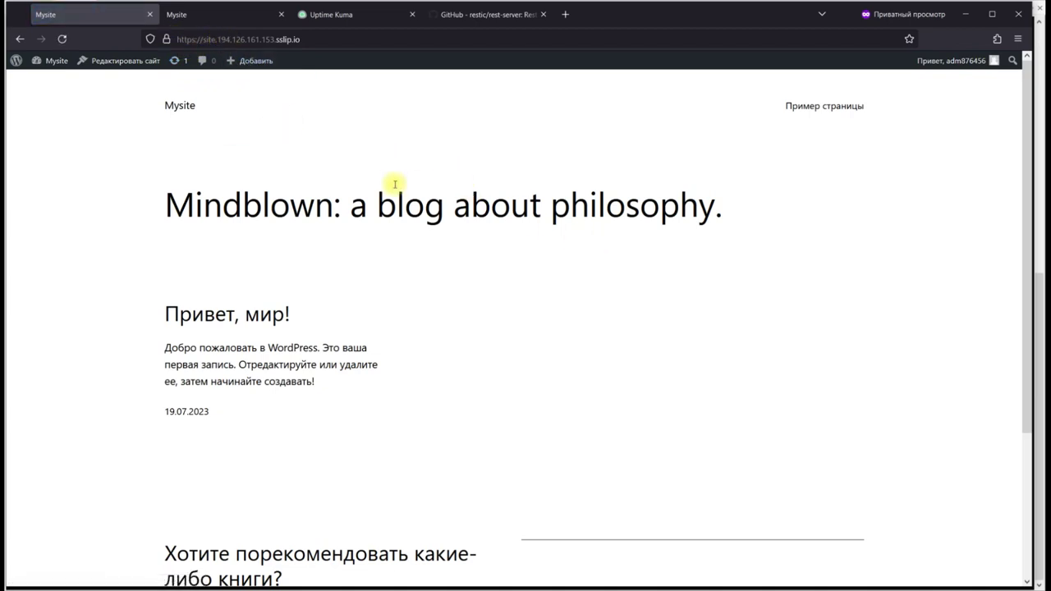
{"action": "left_click", "coordinate": [337, 13]}
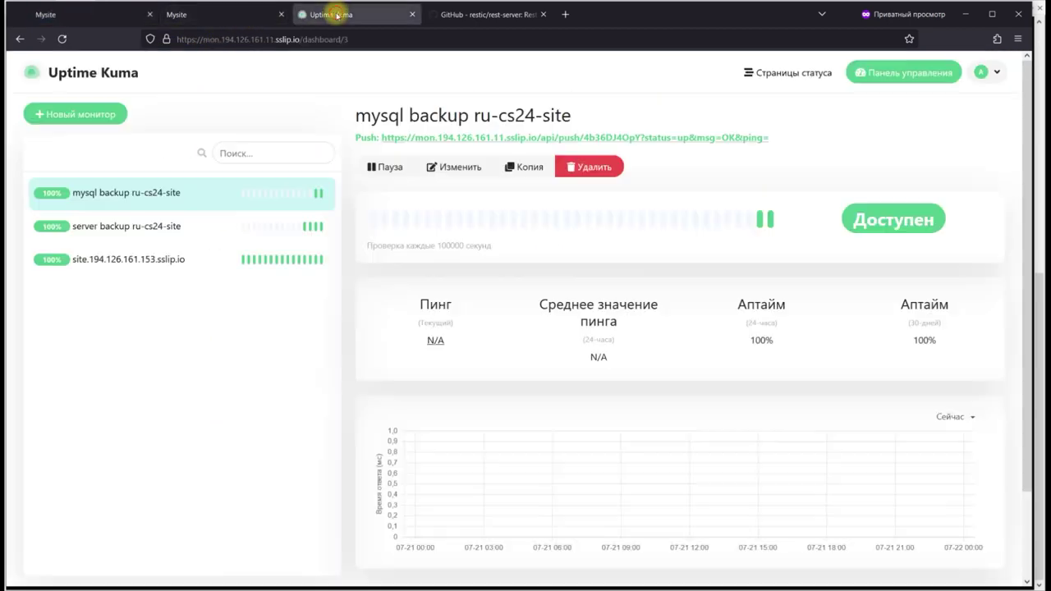
{"action": "left_click", "coordinate": [206, 226]}
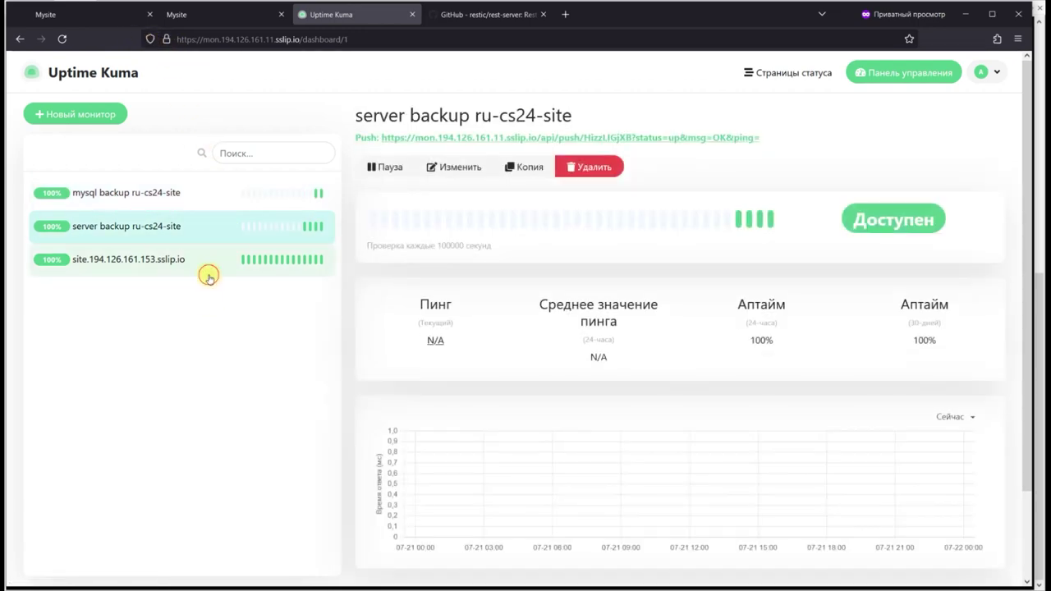
- Set the site.194.126.161.153.sslip.io monitor's check interval to 30 seconds and its retries to 2, and save the changes
{"action": "left_click", "coordinate": [230, 261]}
{"action": "left_click", "coordinate": [433, 168]}
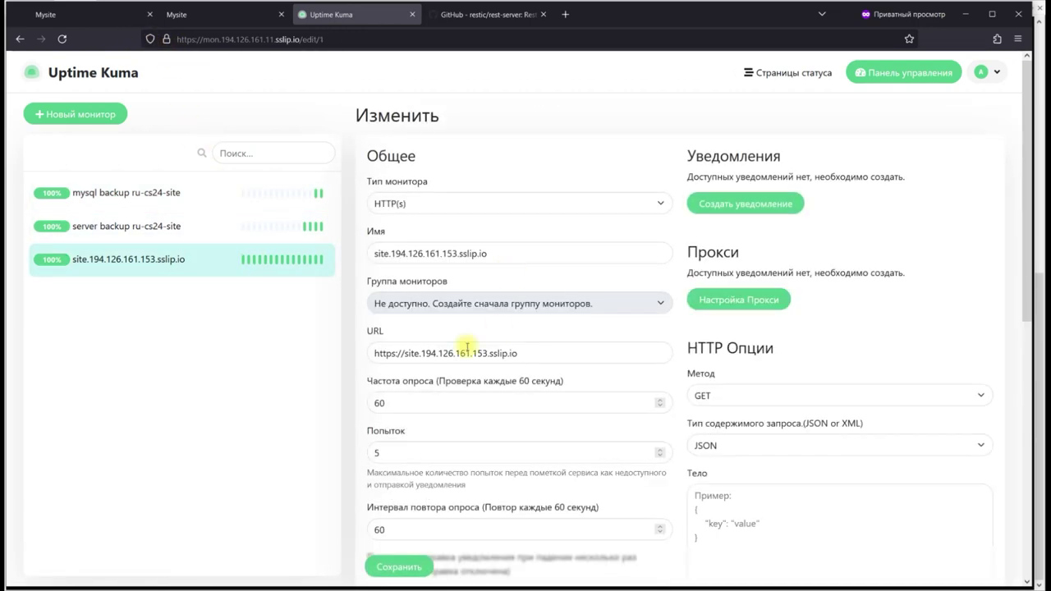
{"action": "double_click", "coordinate": [377, 403]}
{"action": "type", "text": "30"}
{"action": "scroll", "coordinate": [418, 418], "scroll_direction": "down", "scroll_amount": 3}
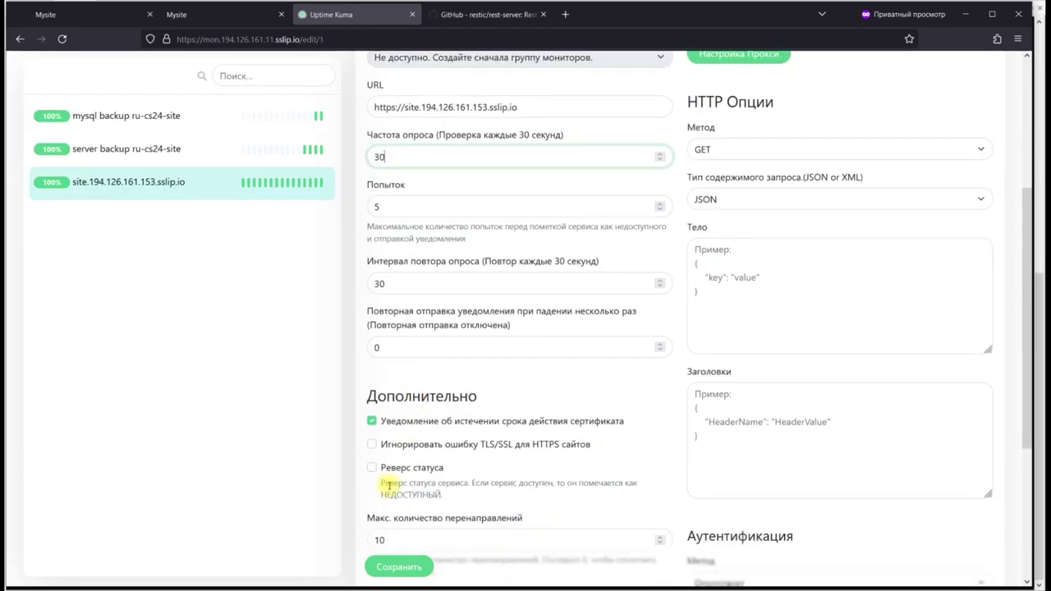
{"action": "left_click", "coordinate": [401, 566]}
{"action": "double_click", "coordinate": [386, 205]}
{"action": "type", "text": "2"}
{"action": "left_click", "coordinate": [401, 568]}
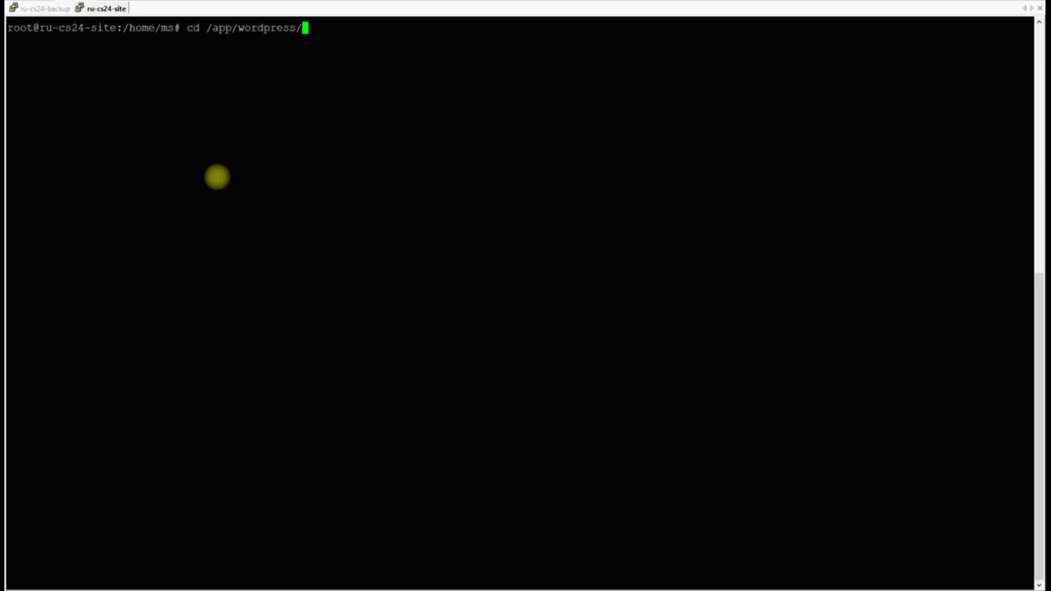
- Discard the pending cd command on ru-cs24-site, delete the /app/ directory with rm -rf and list the running containers with dps
{"action": "key", "text": "ctrl+c"}
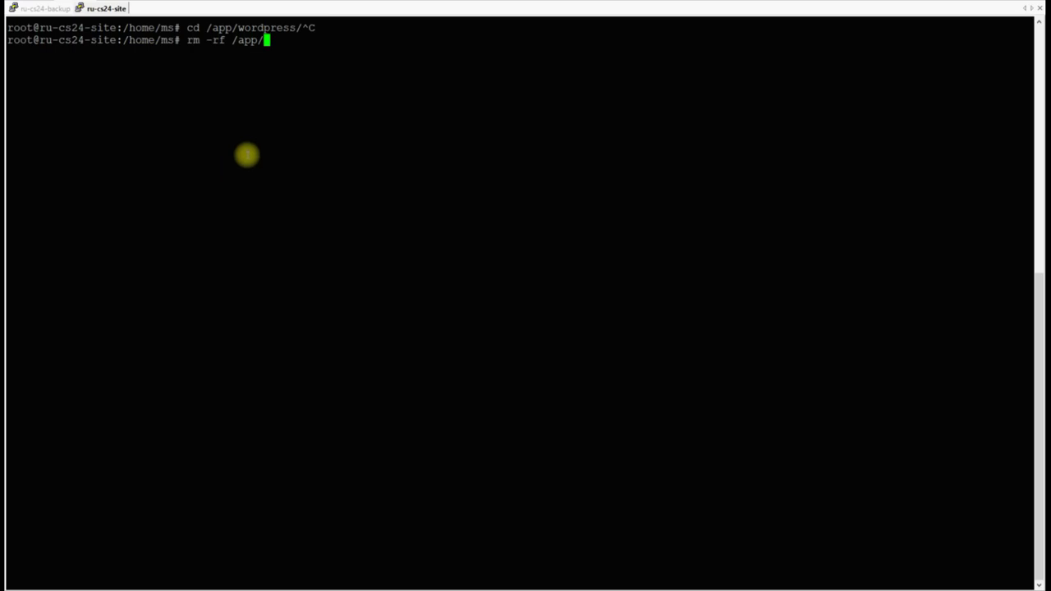
{"action": "key", "text": "Return"}
{"action": "type", "text": "d"}
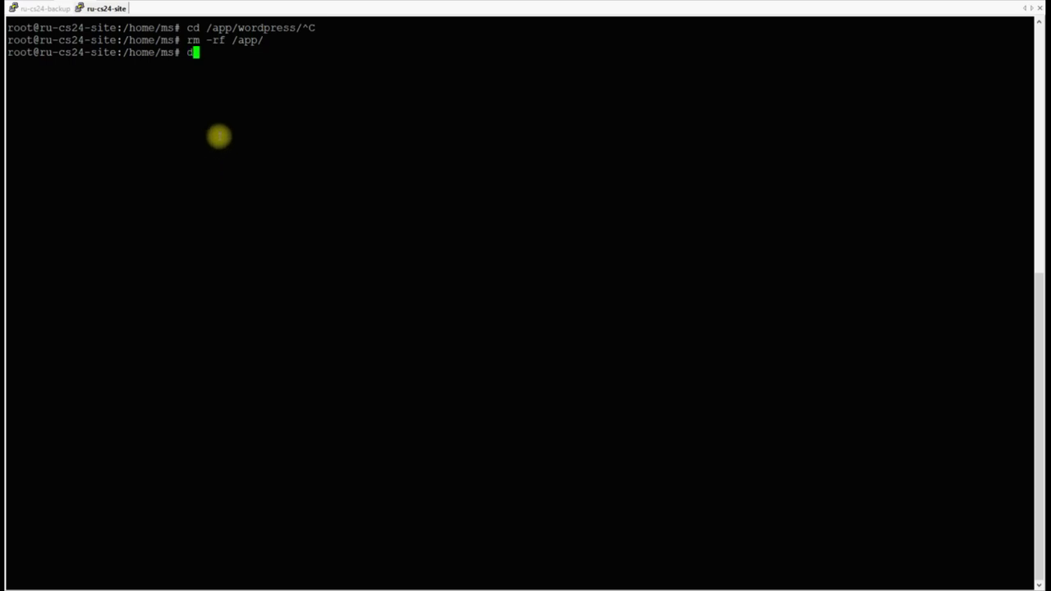
{"action": "type", "text": "ps"}
{"action": "key", "text": "Return"}
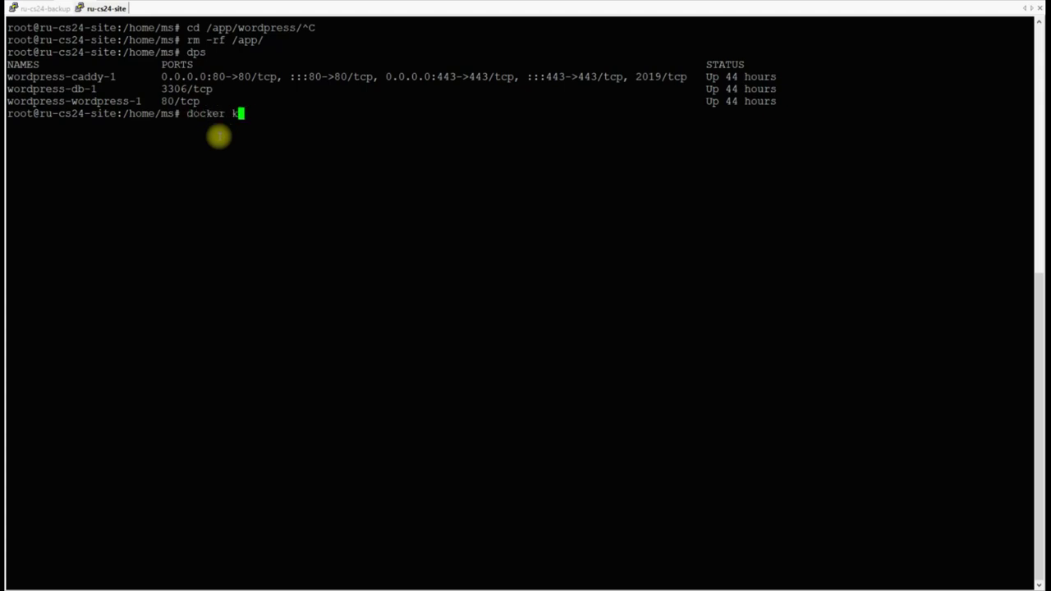
- Kill the containers wordpress-caddy-1, wordpress-db-1 and wordpress-wordpress-1 with one docker kill command
{"action": "double_click", "coordinate": [85, 76]}
{"action": "right_click", "coordinate": [86, 78]}
{"action": "double_click", "coordinate": [82, 89]}
{"action": "right_click", "coordinate": [82, 89]}
{"action": "double_click", "coordinate": [75, 101]}
{"action": "right_click", "coordinate": [83, 102]}
{"action": "key", "text": "Return"}
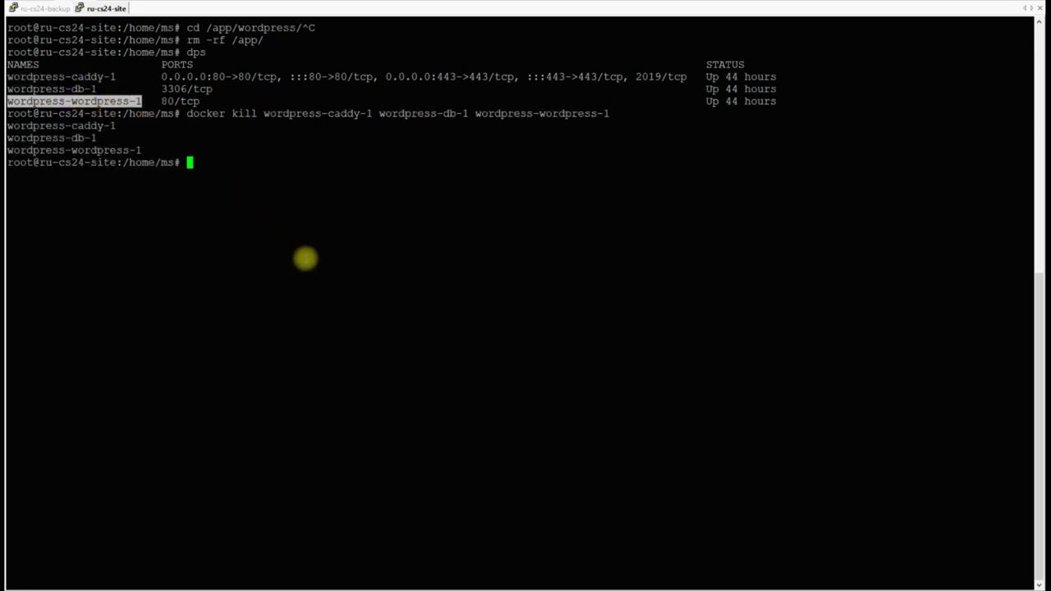
- List the current directory with ls -la and the running containers with dps
{"action": "type", "text": "ls -la"}
{"action": "key", "text": "Return"}
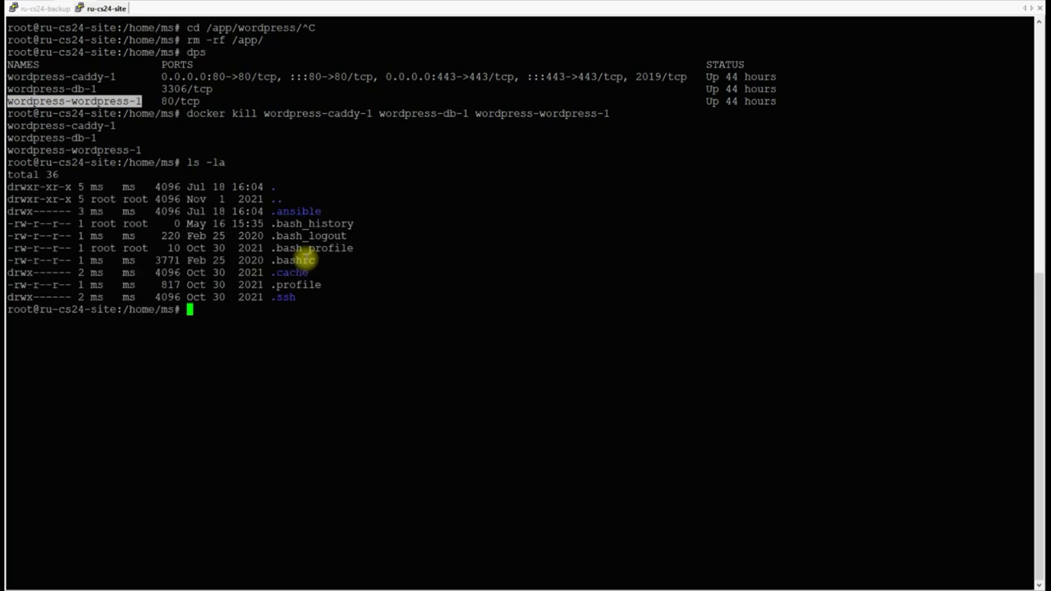
{"action": "type", "text": "dps"}
{"action": "key", "text": "Return"}
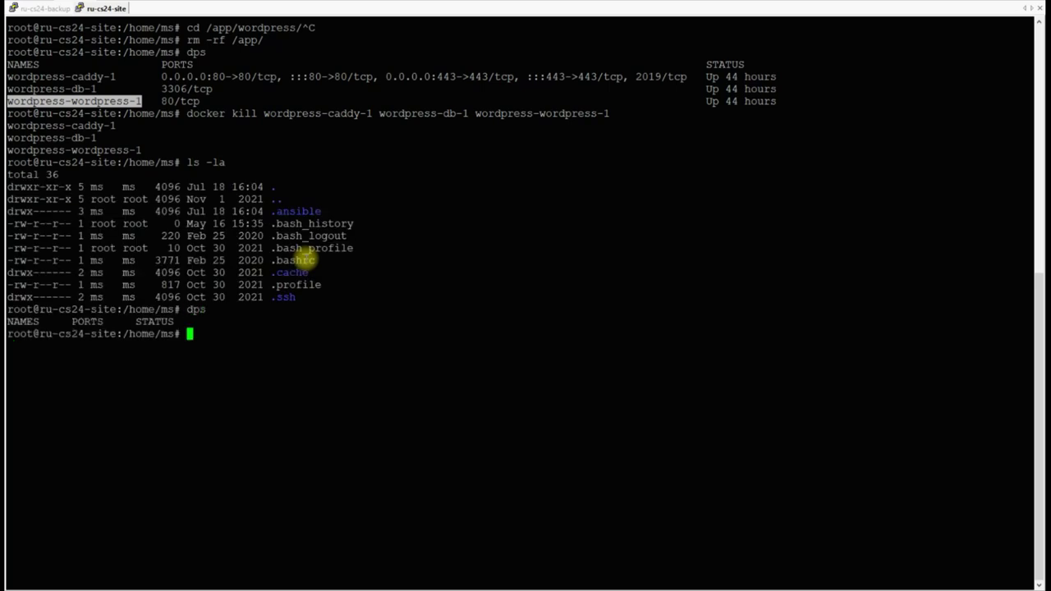
- Switch to the browser, reload the Mysite home page and check the site.194.126.161.153.sslip.io monitor's status in Uptime Kuma
{"action": "left_click", "coordinate": [180, 147]}
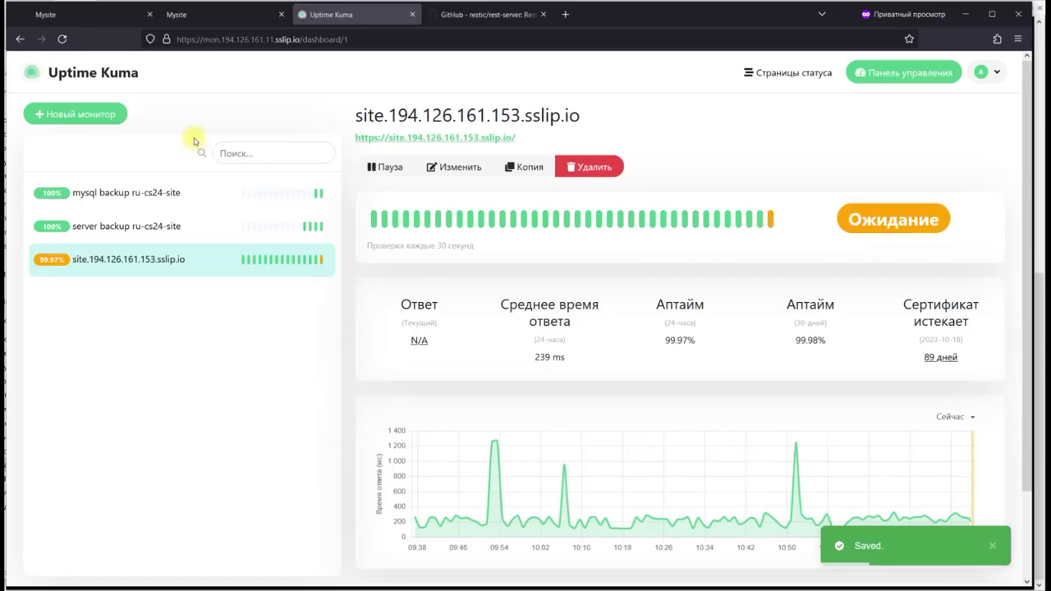
{"action": "left_click", "coordinate": [221, 18]}
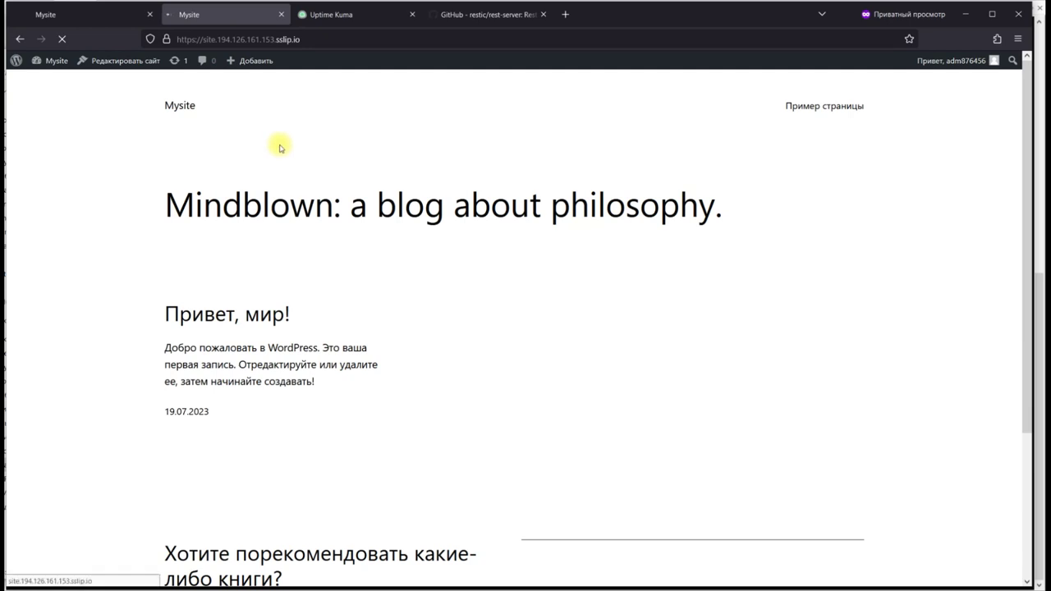
{"action": "left_click", "coordinate": [319, 16]}
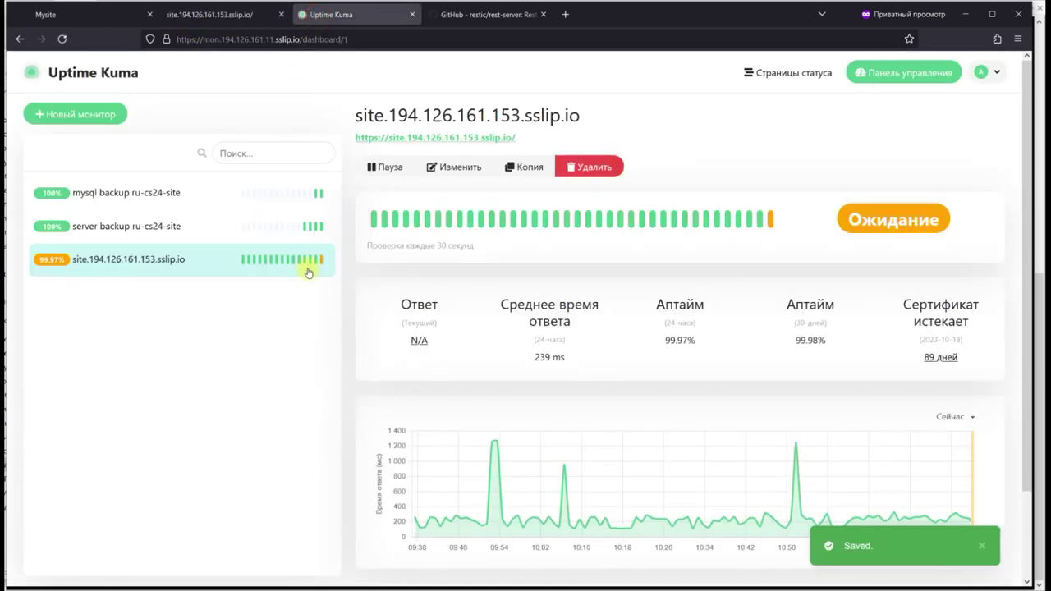
{"action": "left_click", "coordinate": [235, 14]}
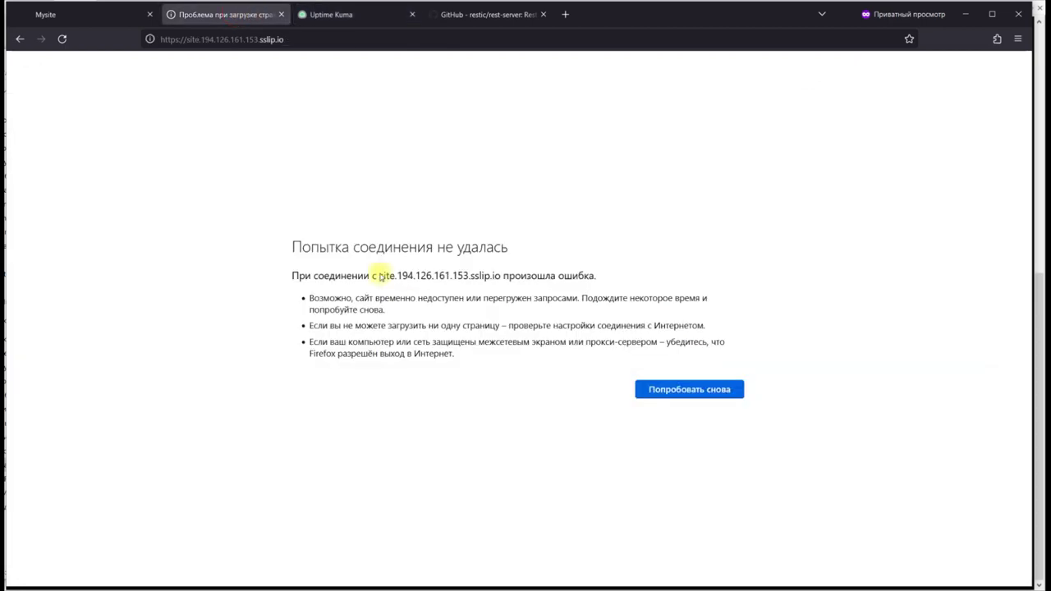
{"action": "left_click", "coordinate": [308, 14]}
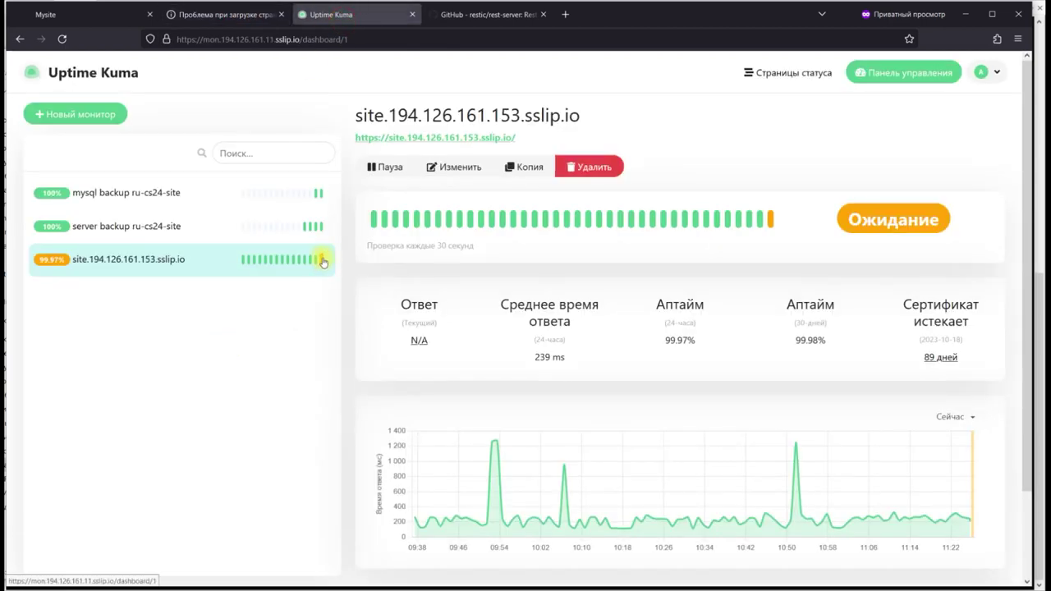
{"action": "mouse_move", "coordinate": [774, 218]}
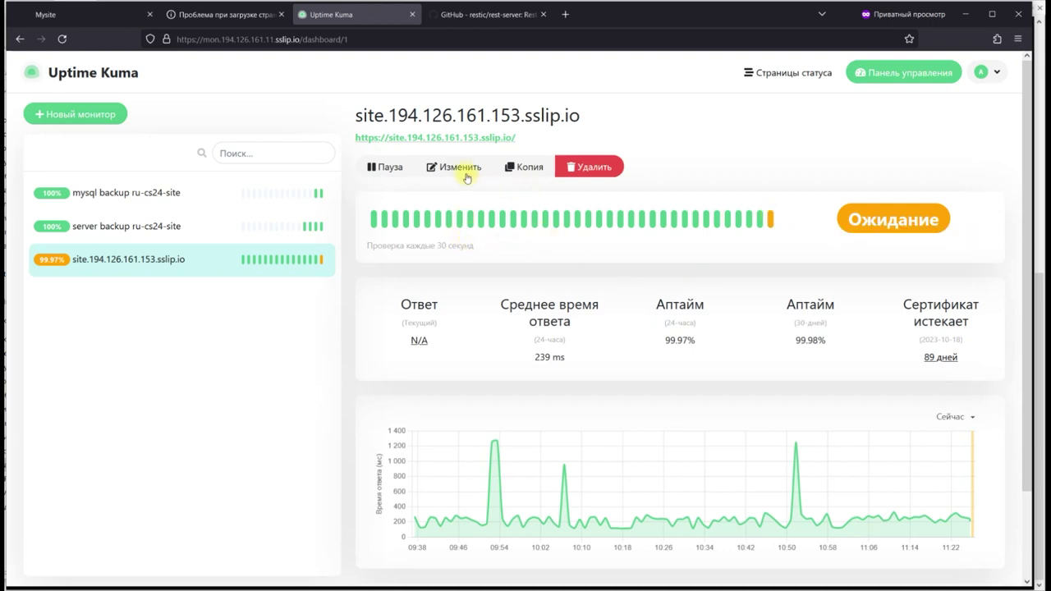
- Open the site monitor's settings, look through the notification types offered for a new notification and close the dialog without creating one
{"action": "left_click", "coordinate": [164, 226]}
{"action": "left_click", "coordinate": [200, 258]}
{"action": "left_click", "coordinate": [454, 169]}
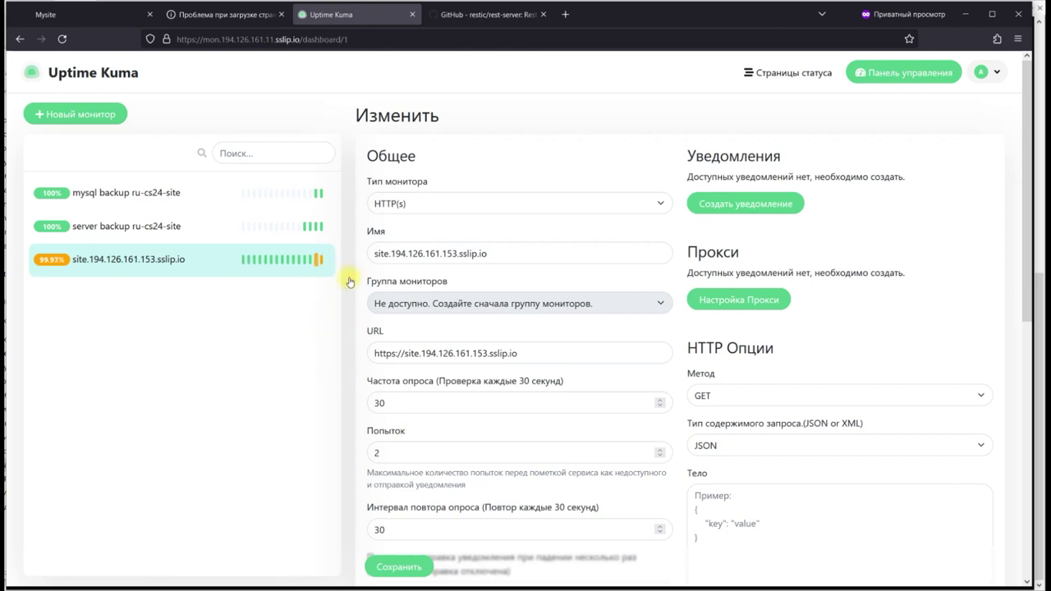
{"action": "left_click", "coordinate": [313, 263]}
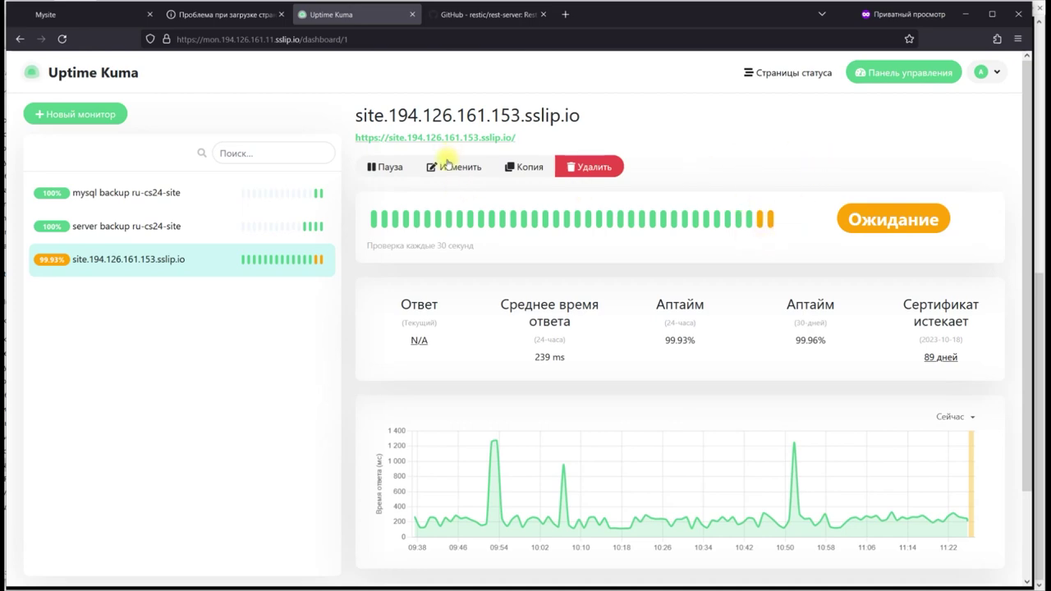
{"action": "left_click", "coordinate": [448, 167]}
{"action": "left_click", "coordinate": [749, 204]}
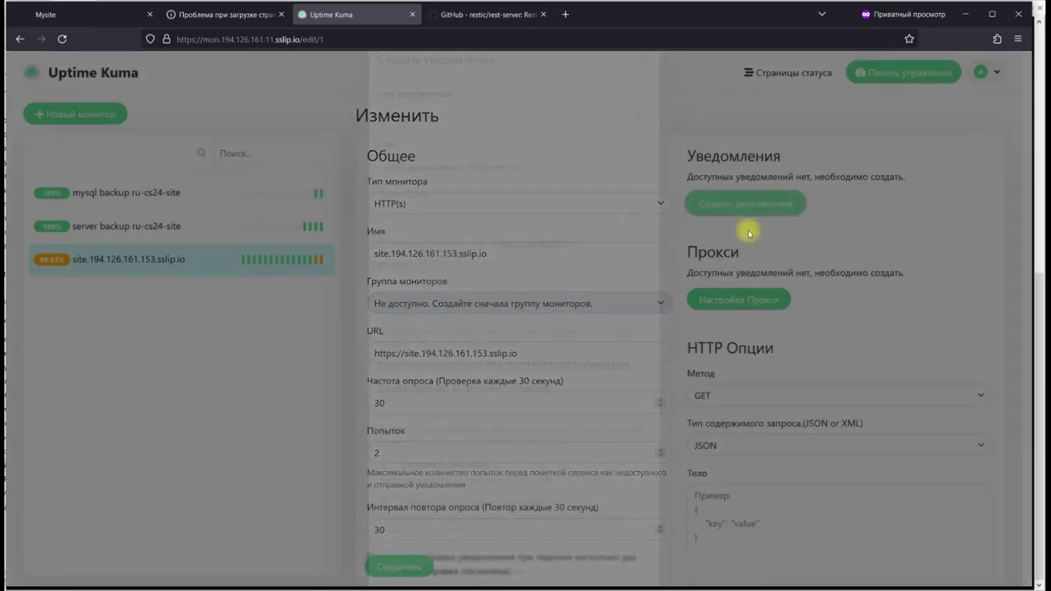
{"action": "scroll", "coordinate": [518, 243], "scroll_direction": "down", "scroll_amount": 2}
{"action": "scroll", "coordinate": [547, 180], "scroll_direction": "up", "scroll_amount": 2}
{"action": "left_click", "coordinate": [530, 146]}
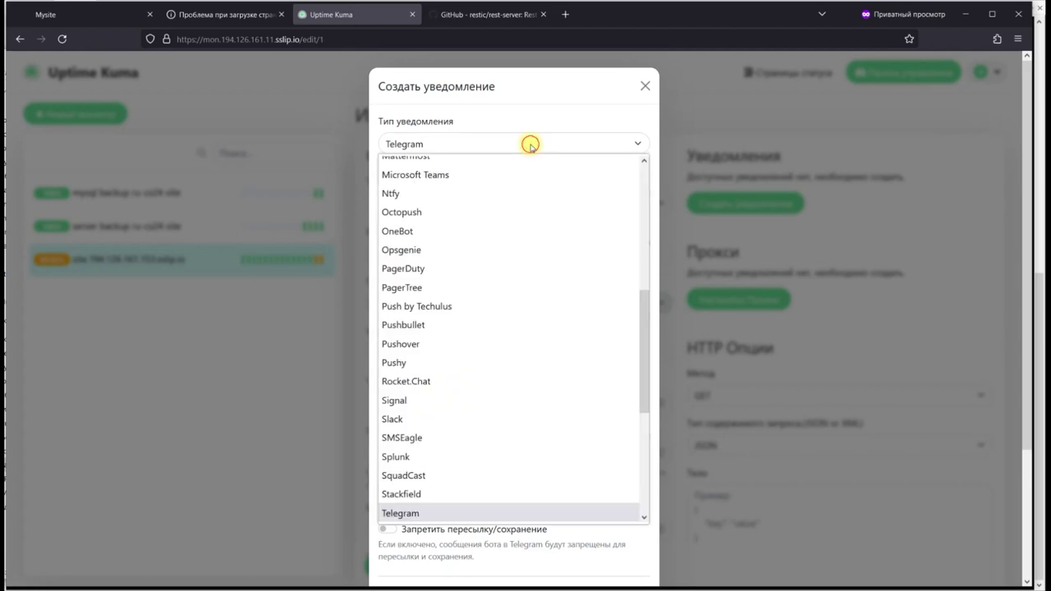
{"action": "scroll", "coordinate": [536, 258], "scroll_direction": "up", "scroll_amount": 5}
{"action": "left_click", "coordinate": [647, 84]}
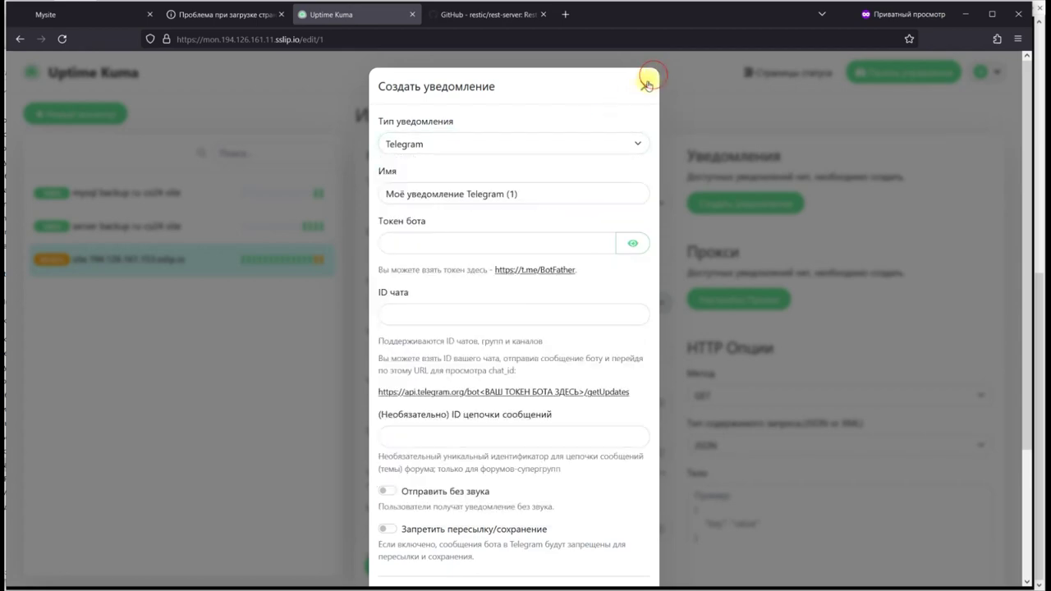
{"action": "left_click", "coordinate": [647, 84]}
- View the mysql backup and server backup monitors, and return to the site.194.126.161.153.sslip.io monitor to watch its status
{"action": "left_click", "coordinate": [137, 237]}
{"action": "left_click", "coordinate": [180, 196]}
{"action": "left_click", "coordinate": [178, 224]}
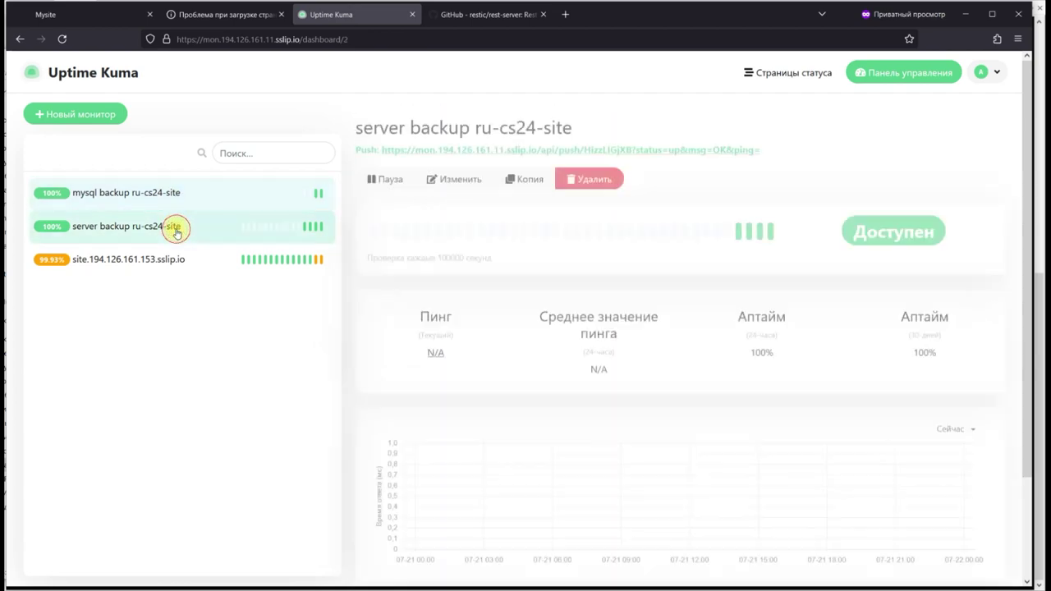
{"action": "left_click", "coordinate": [194, 269]}
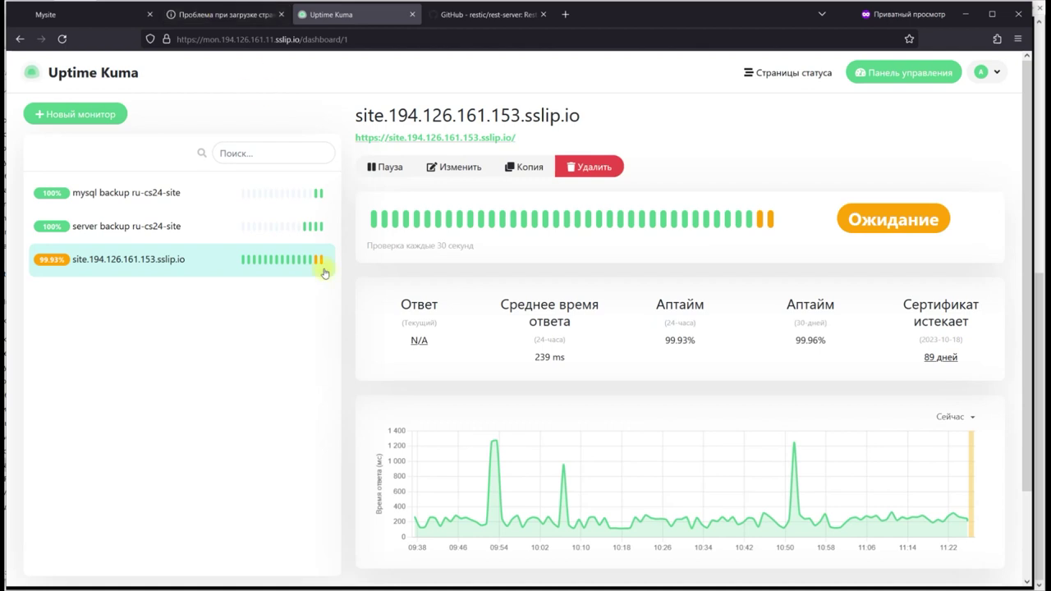
{"action": "left_click", "coordinate": [291, 246]}
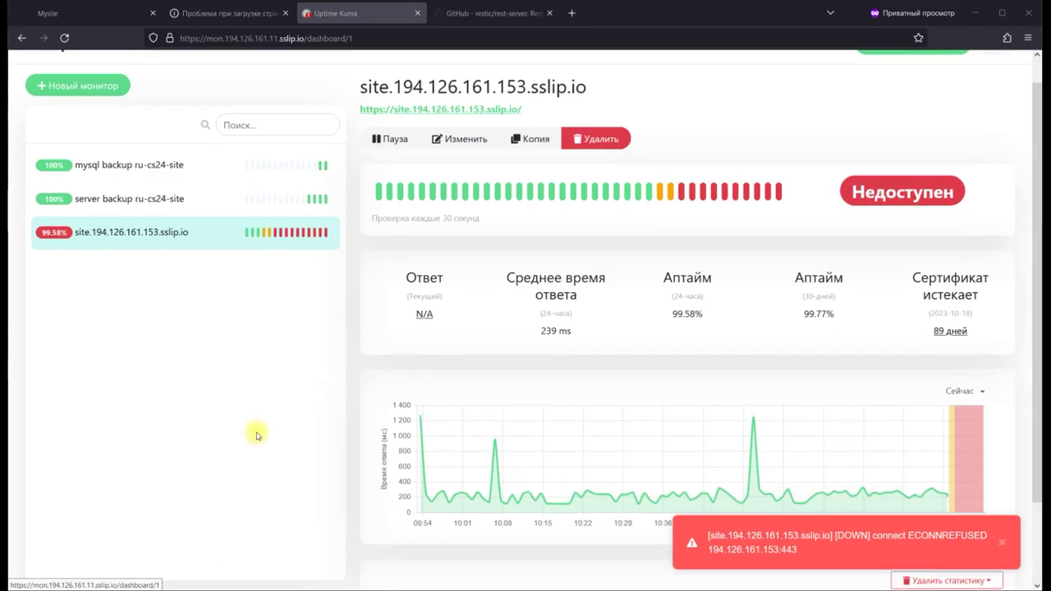
- Switch to the ru-cs24-site terminal, print /etc/systemd-rest.conf with cat and examine the restic password and repository entries
{"action": "left_click", "coordinate": [146, 588]}
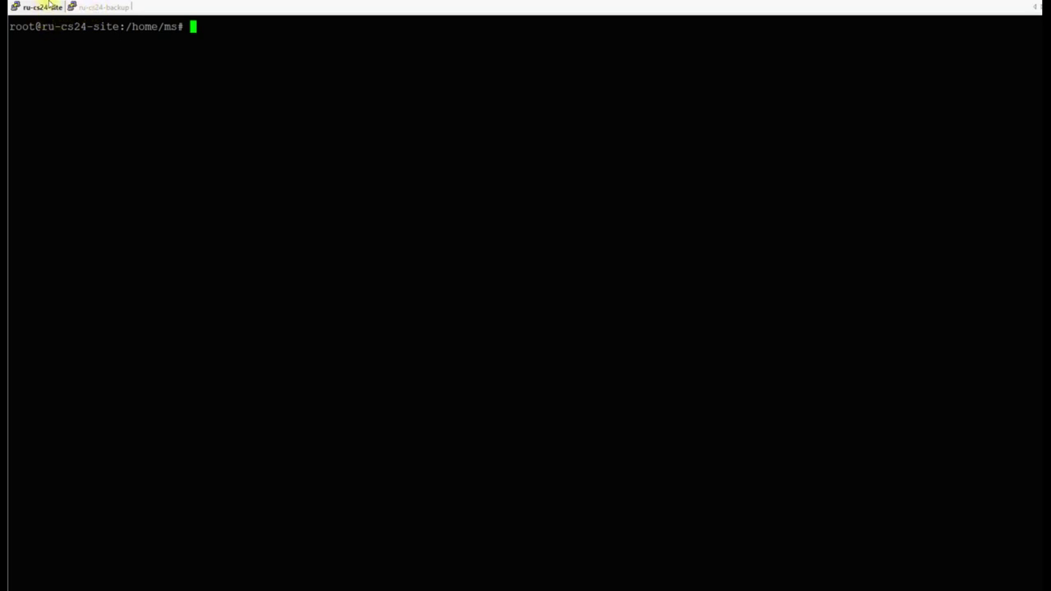
{"action": "type", "text": "cat /etc/sys"}
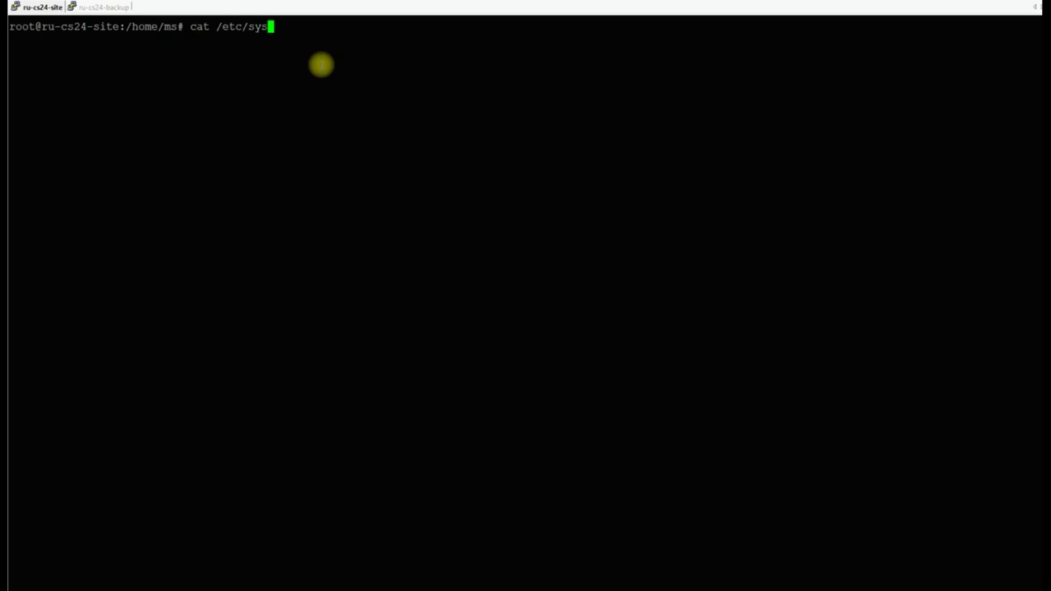
{"action": "type", "text": "t"}
{"action": "key", "text": "Tab"}
{"action": "key", "text": "Tab"}
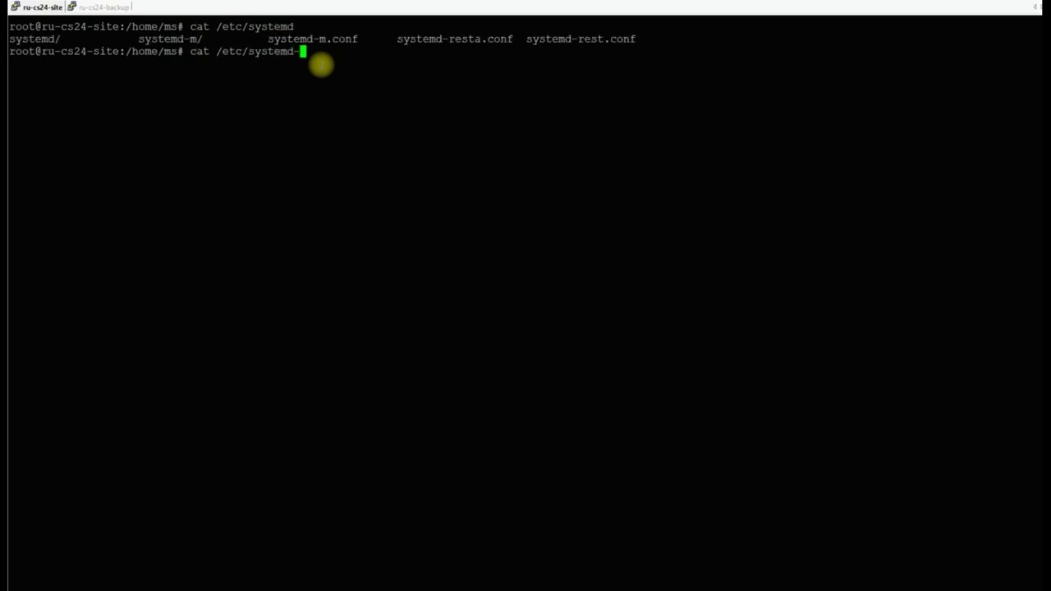
{"action": "key", "text": "Return"}
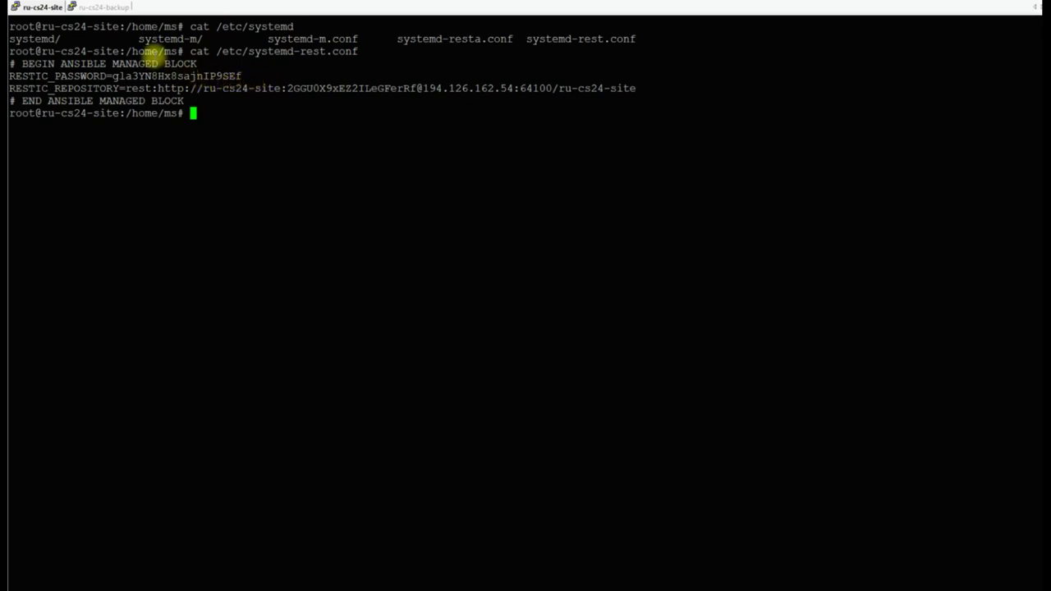
{"action": "left_click_drag", "start_coordinate": [18, 71], "coordinate": [392, 87]}
{"action": "double_click", "coordinate": [367, 88]}
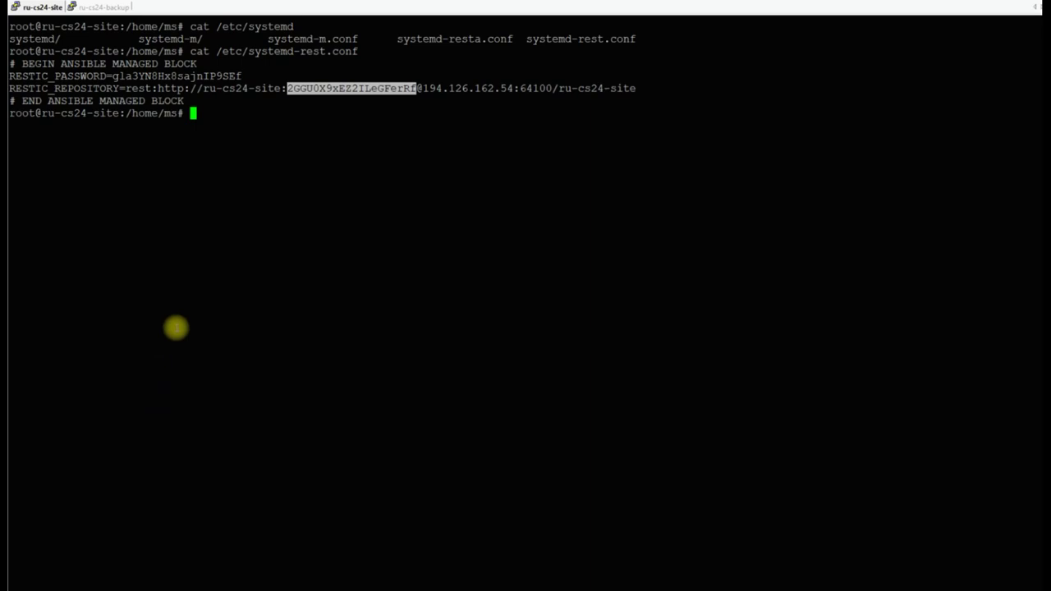
{"action": "left_click", "coordinate": [191, 164]}
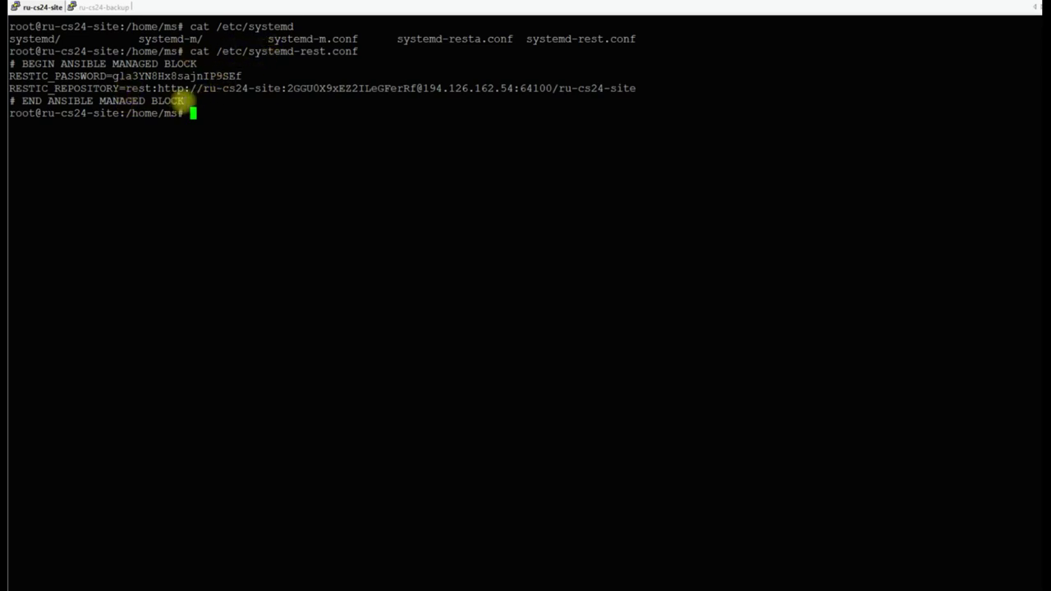
- Display restic's help with restic --help and find the option that specifies the repository
{"action": "key", "text": "Tab"}
{"action": "key", "text": "Tab"}
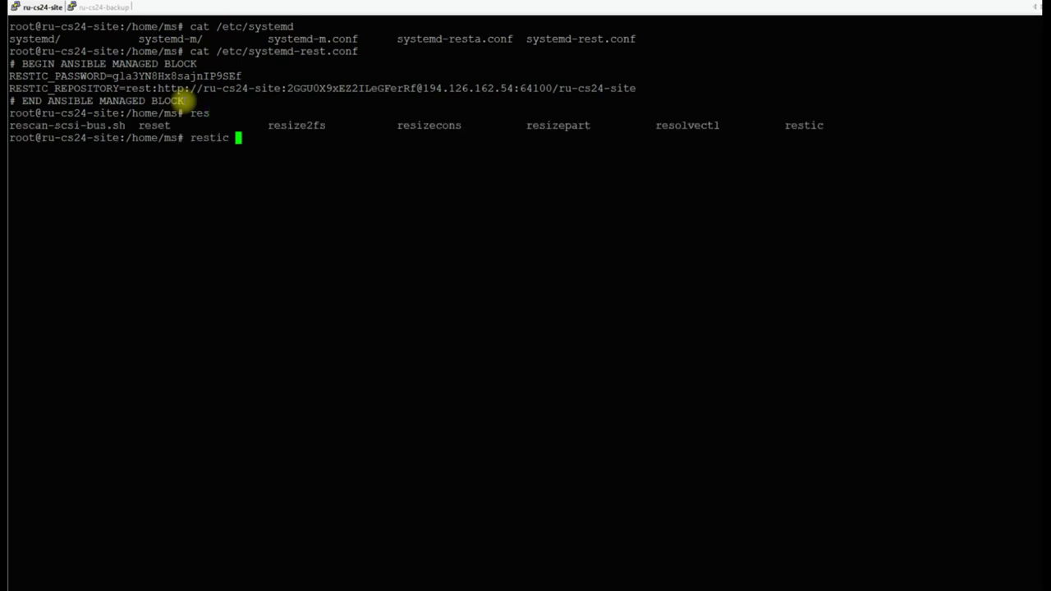
{"action": "type", "text": "tic --help"}
{"action": "key", "text": "Return"}
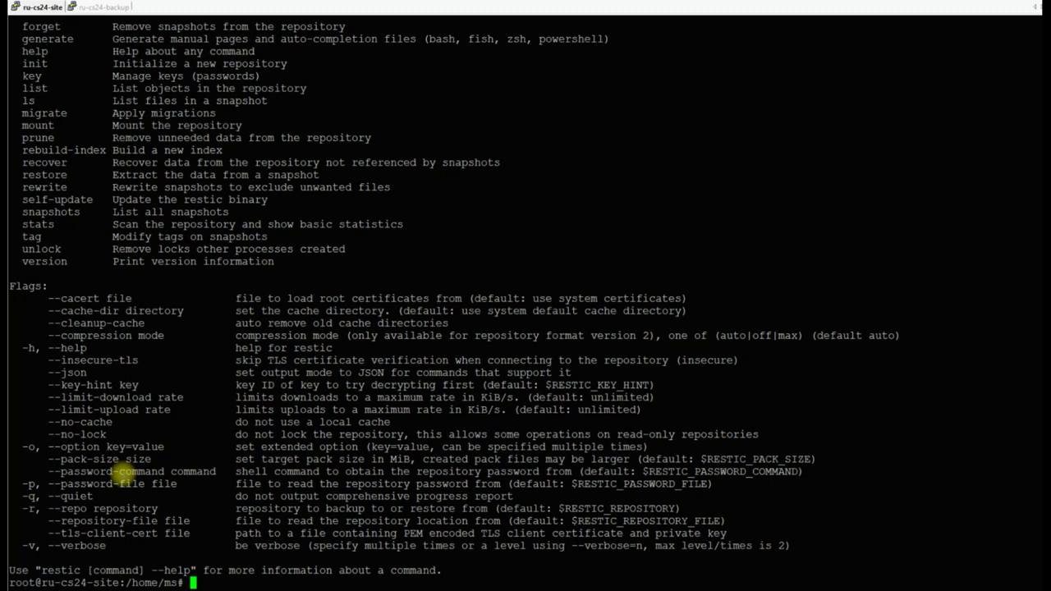
{"action": "triple_click", "coordinate": [28, 510]}
{"action": "left_click", "coordinate": [29, 510]}
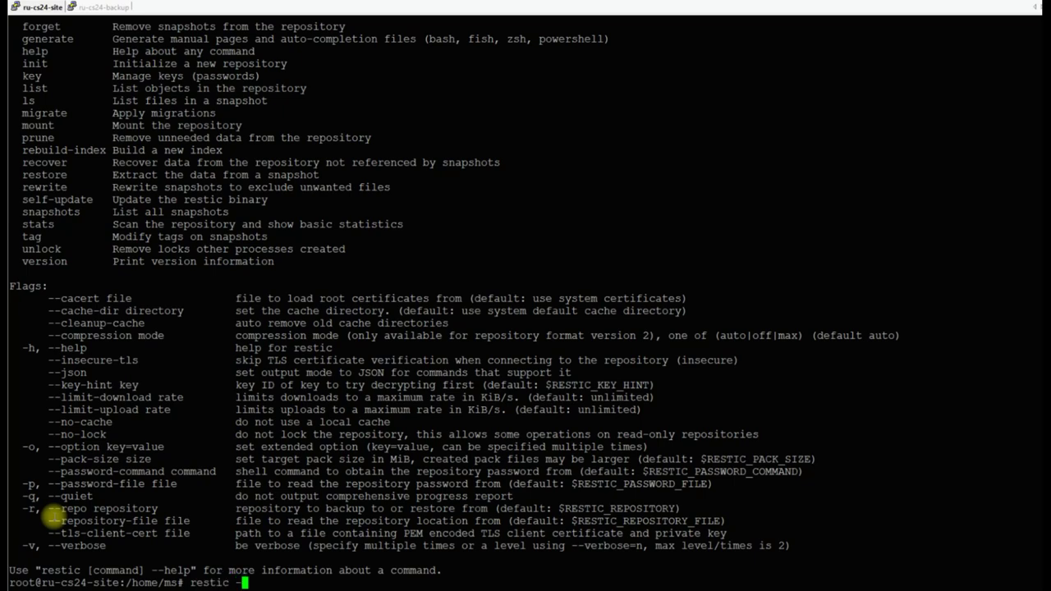
- Compose a restic -r command with the repository URL from systemd-rest.conf, including its access password, and the subcommand mount /mnt
{"action": "scroll", "coordinate": [300, 434], "scroll_direction": "up", "scroll_amount": 15}
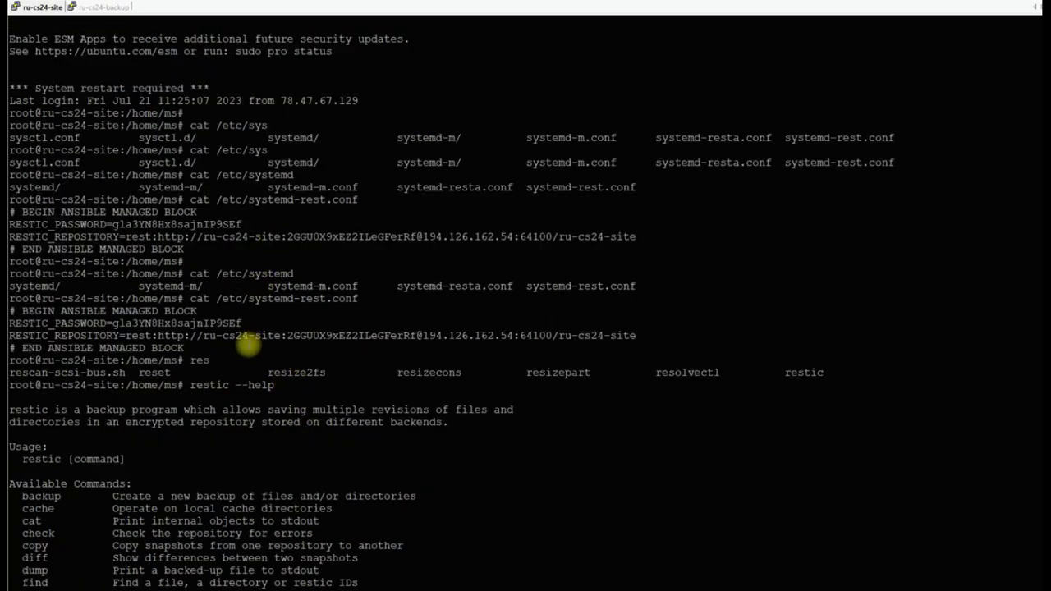
{"action": "left_click_drag", "start_coordinate": [123, 335], "coordinate": [635, 335]}
{"action": "right_click", "coordinate": [367, 446]}
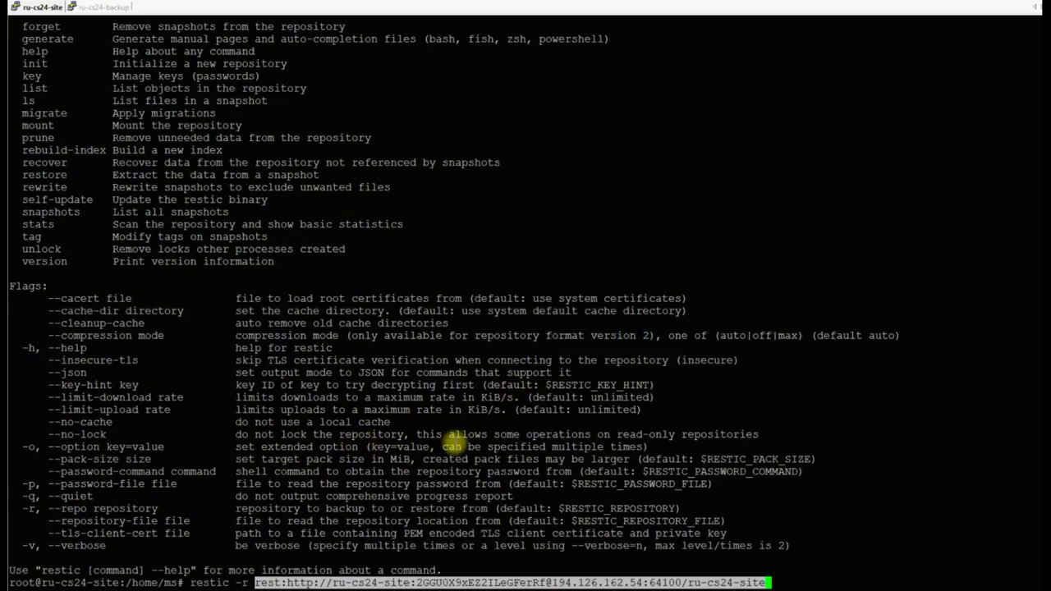
{"action": "type", "text": "mount "}
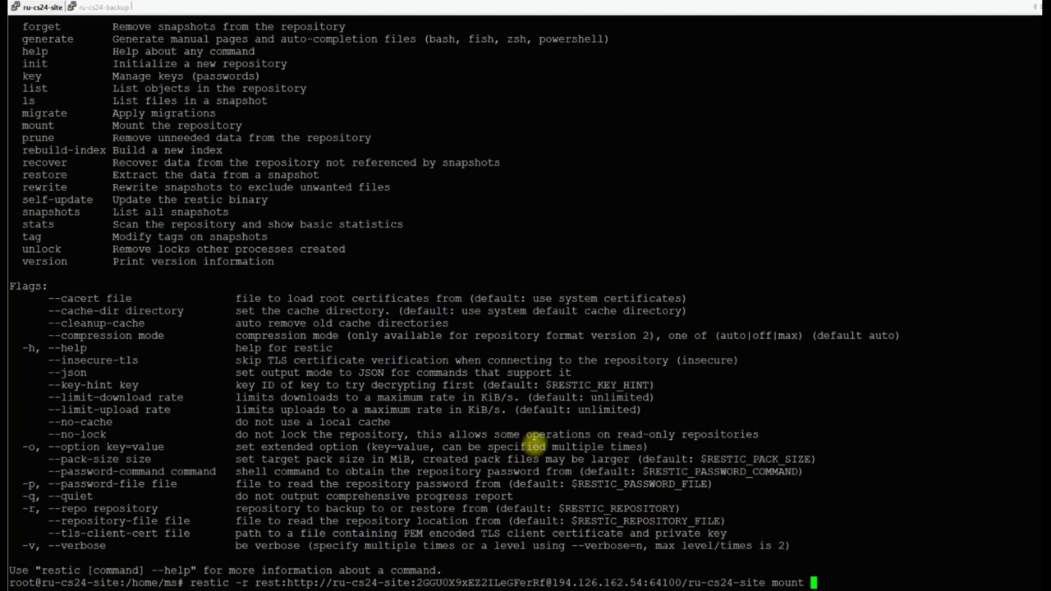
{"action": "type", "text": "/mnt"}
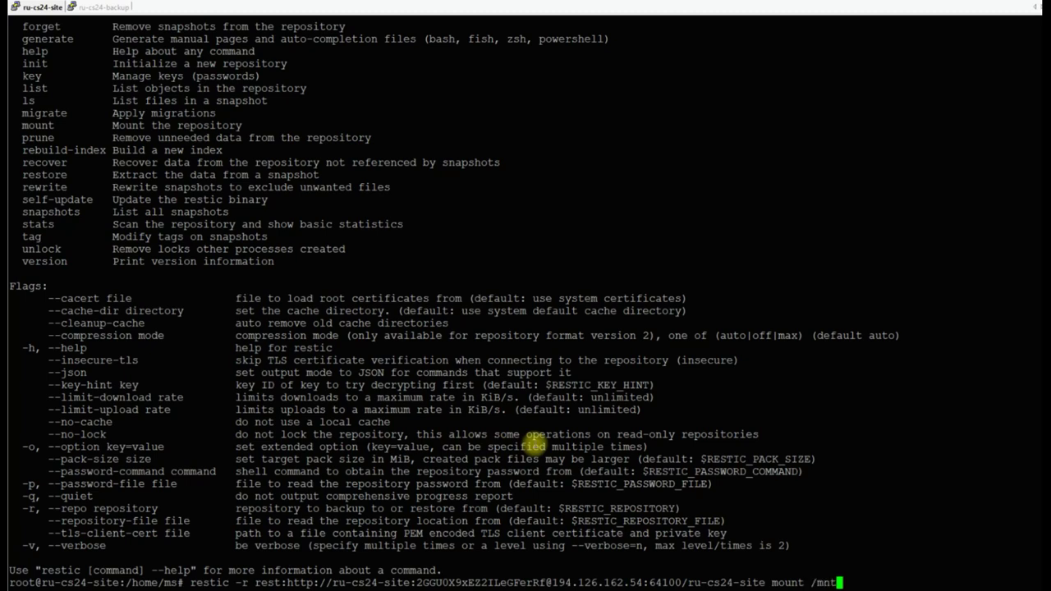